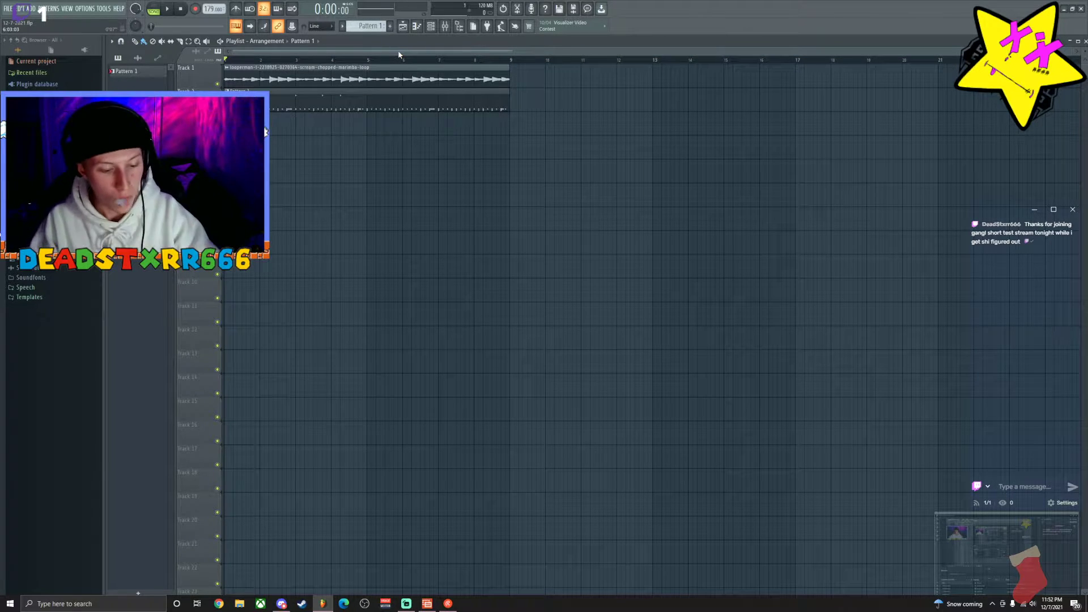
# Open the channel rack and play the arrangement to review the drum pattern against the loop.
pyautogui.press('space')
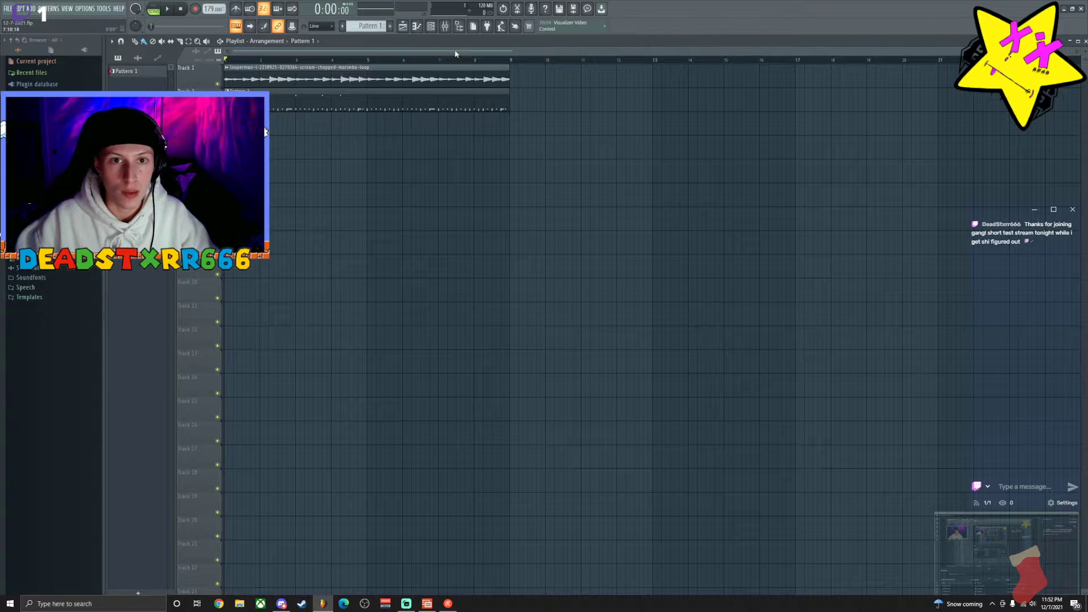
pyautogui.click(437, 29)
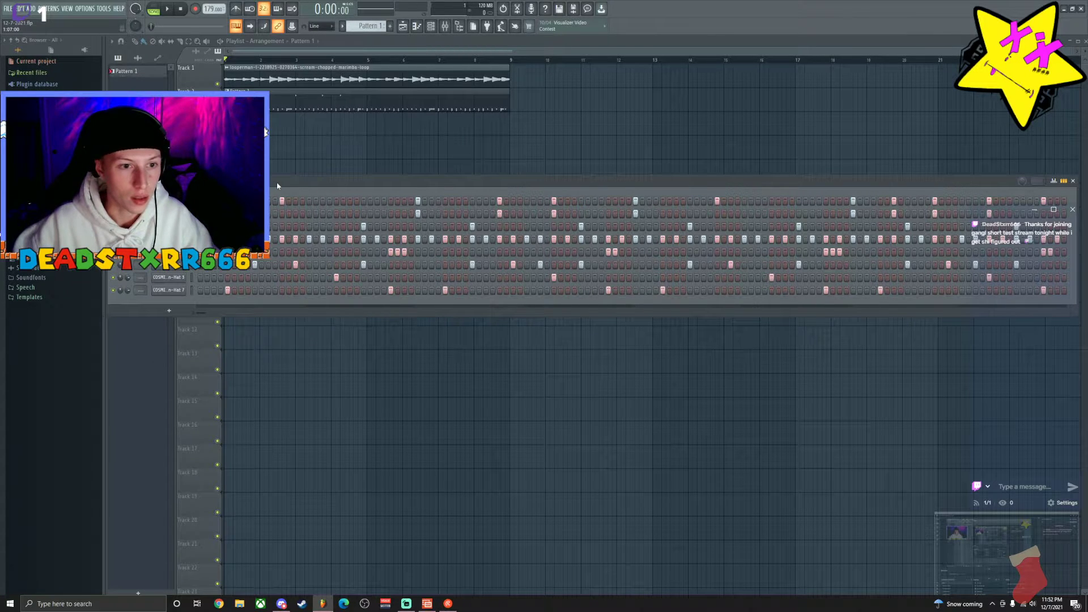
pyautogui.press('space')
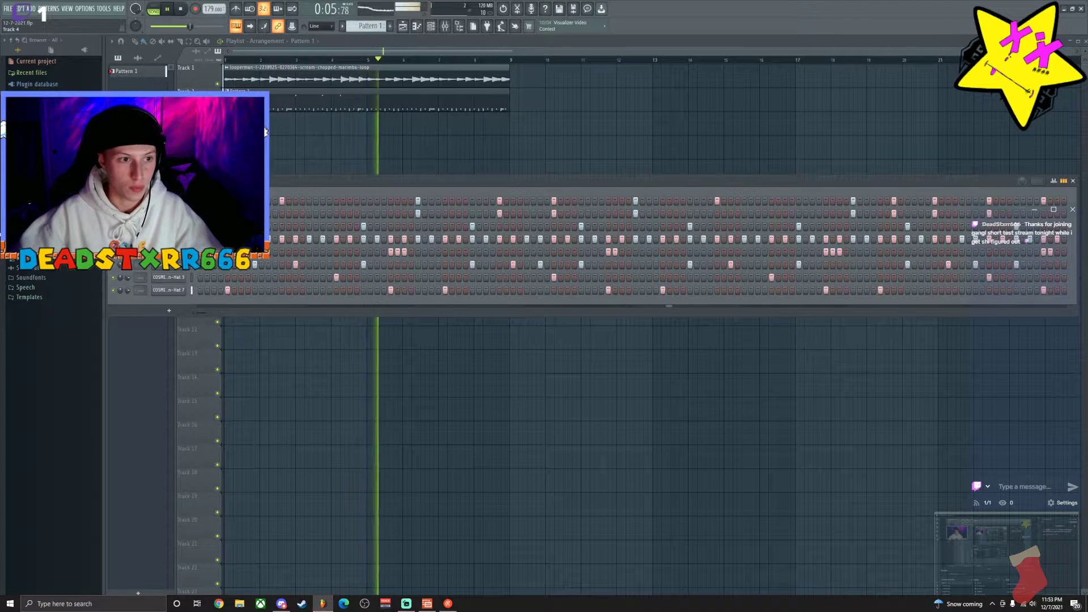
pyautogui.click(56, 182)
pyautogui.scroll(1, 51, 312)
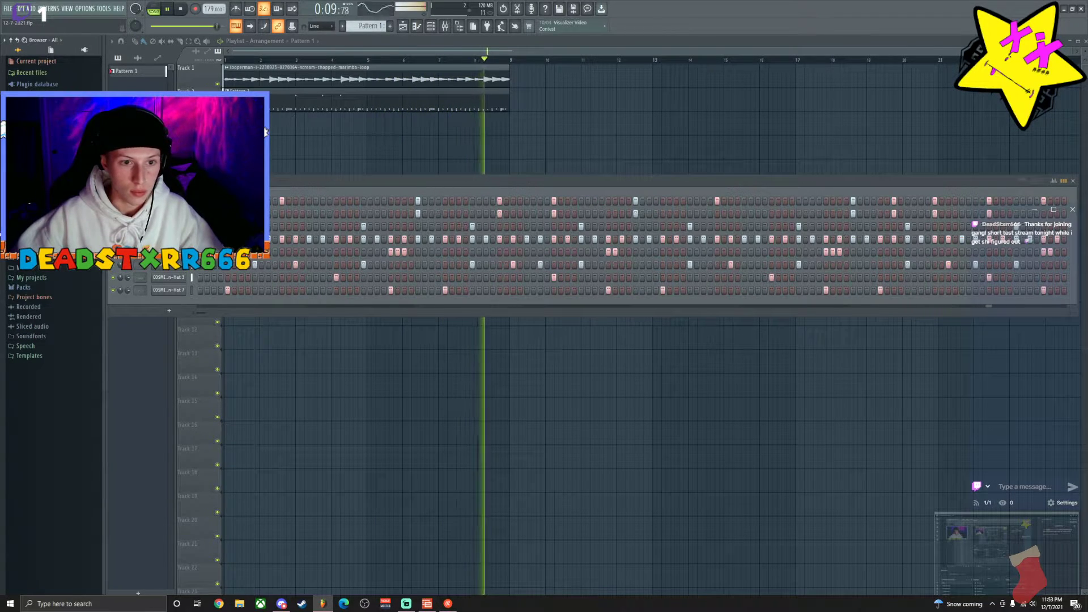
# Open the piano roll of the COSMIC Hi-Hat 3 #2 channel and audition its part within the pattern.
pyautogui.rightClick(185, 249)
pyautogui.click(204, 254)
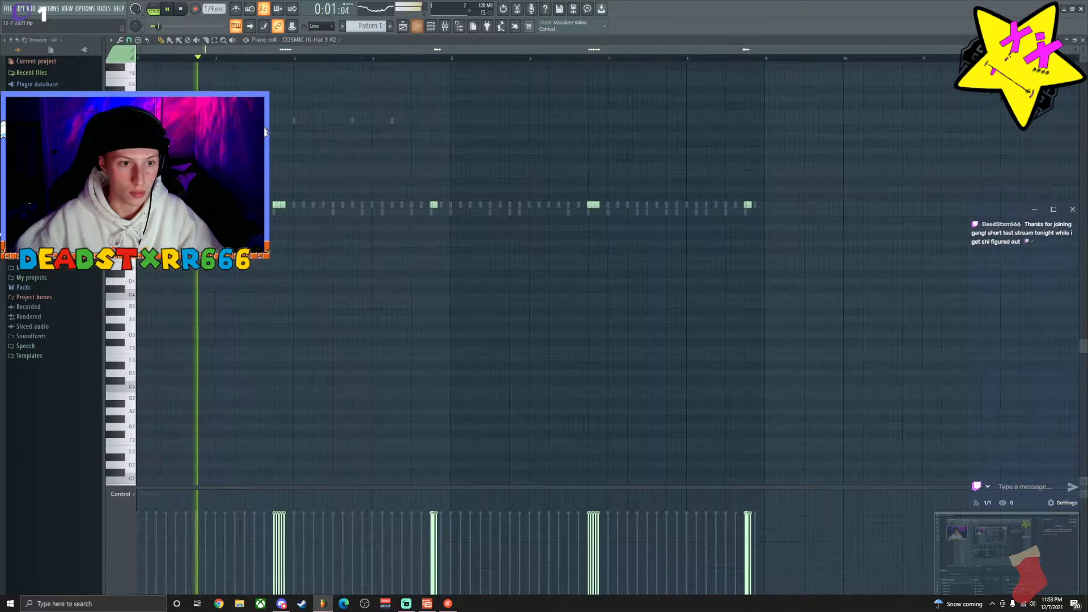
pyautogui.scroll(2, 174, 64)
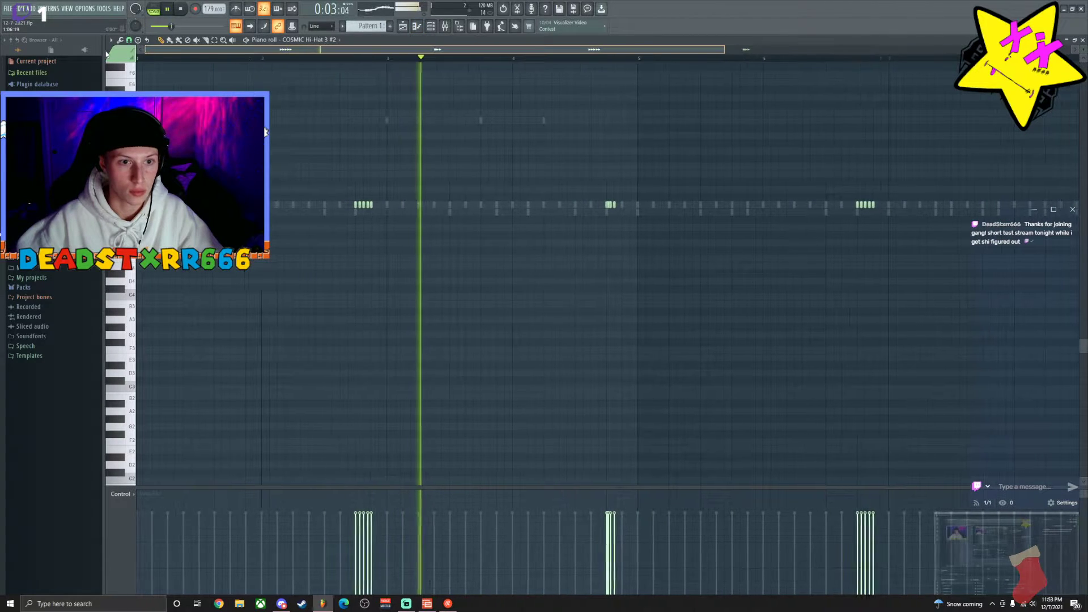
pyautogui.click(431, 26)
pyautogui.press('space')
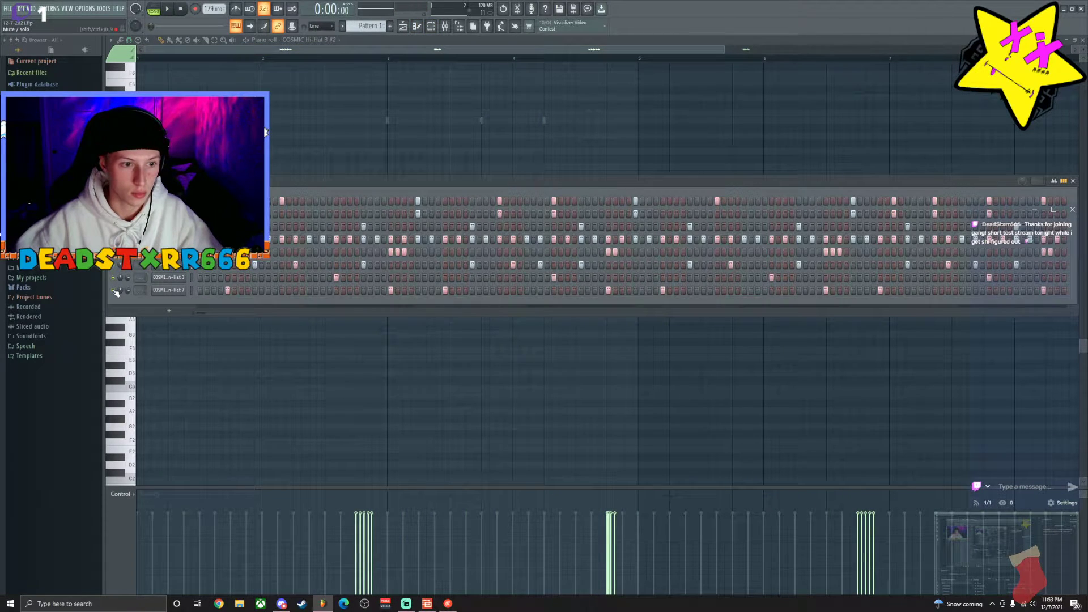
pyautogui.press('space')
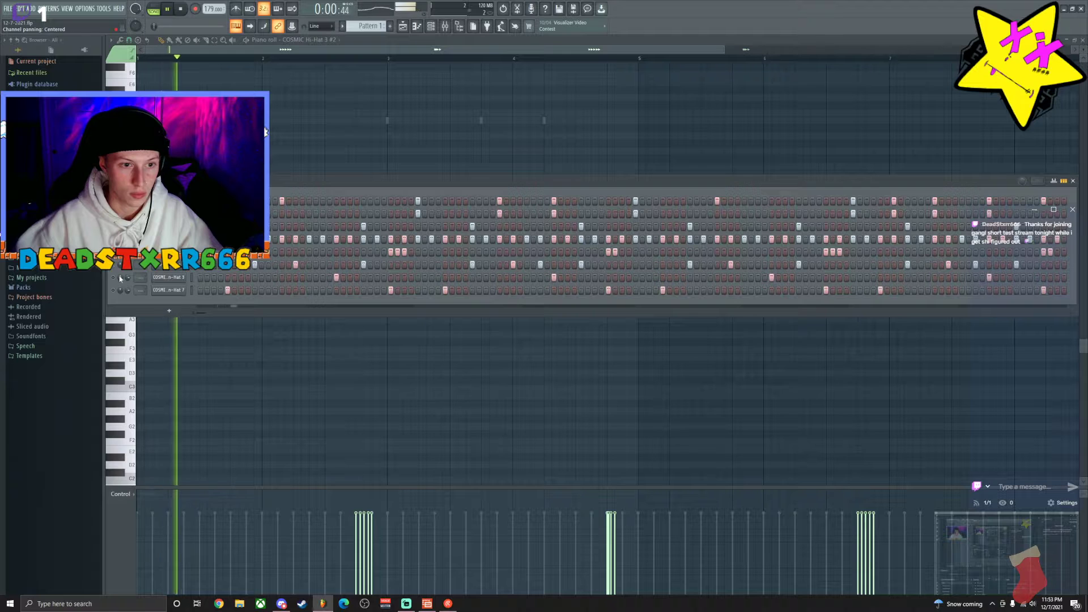
pyautogui.click(431, 25)
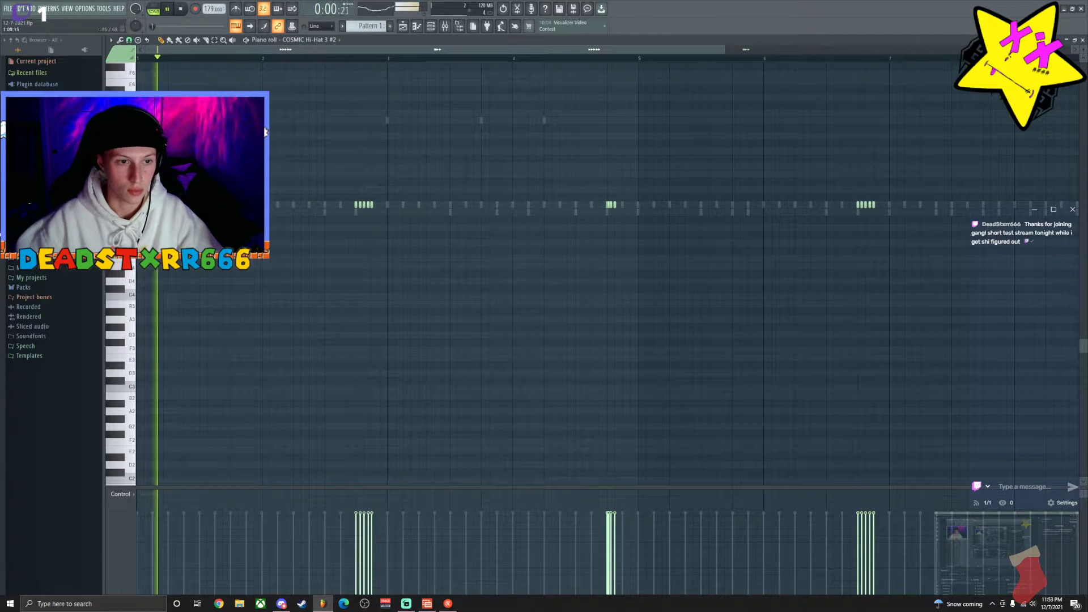
# Copy the three-note hi-hat roll at the end of bar 4 to beat 2 of bar 1 and play it back.
pyautogui.press('space')
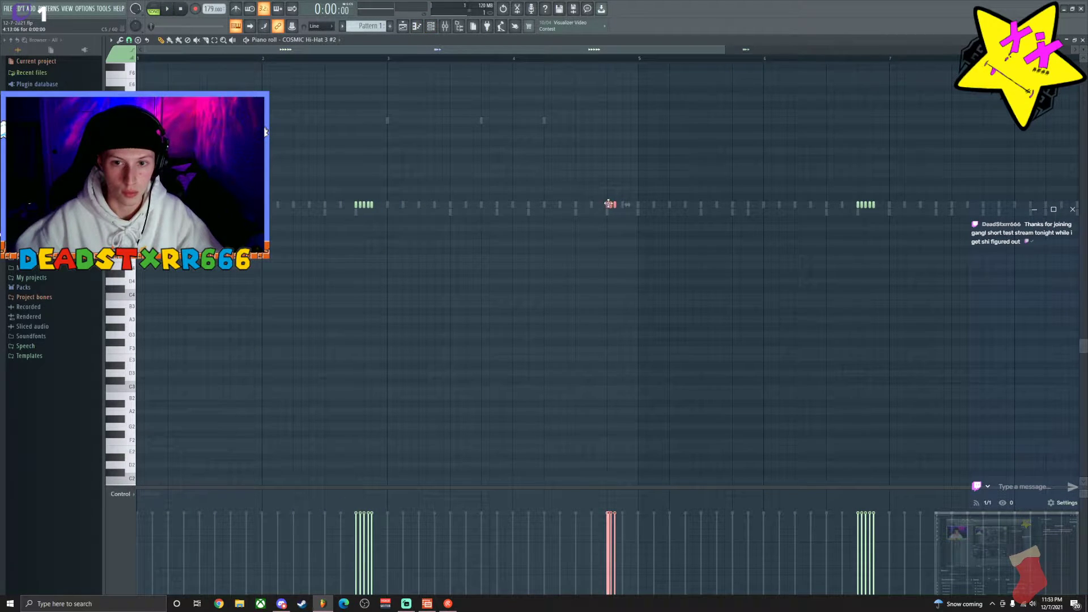
pyautogui.moveTo(393, 187); pyautogui.dragTo(228, 186)
pyautogui.press('space')
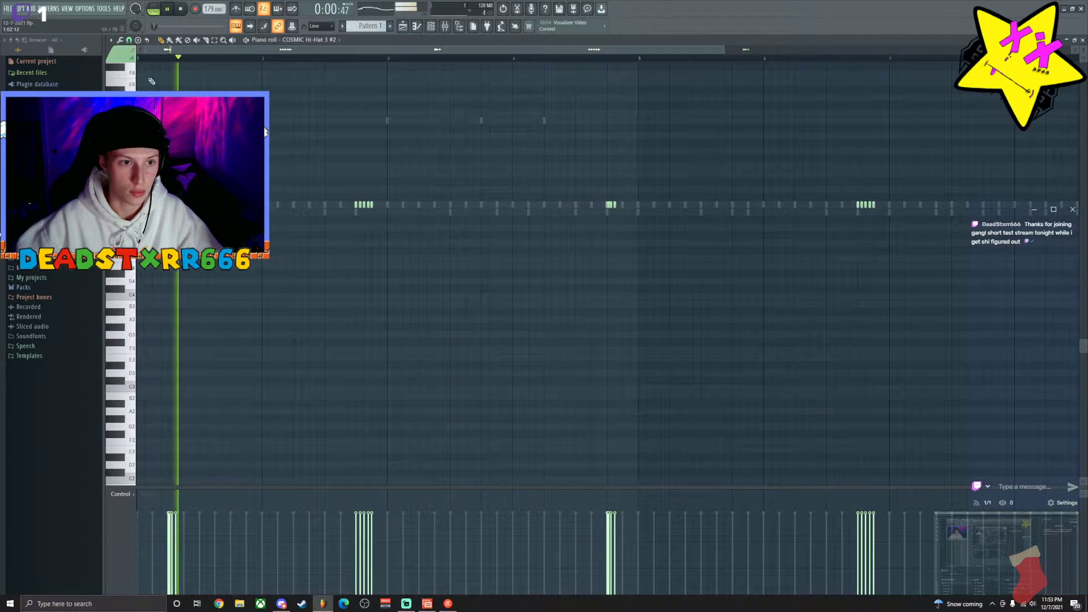
pyautogui.scroll(-2, 154, 61)
pyautogui.scroll(-1, 154, 61)
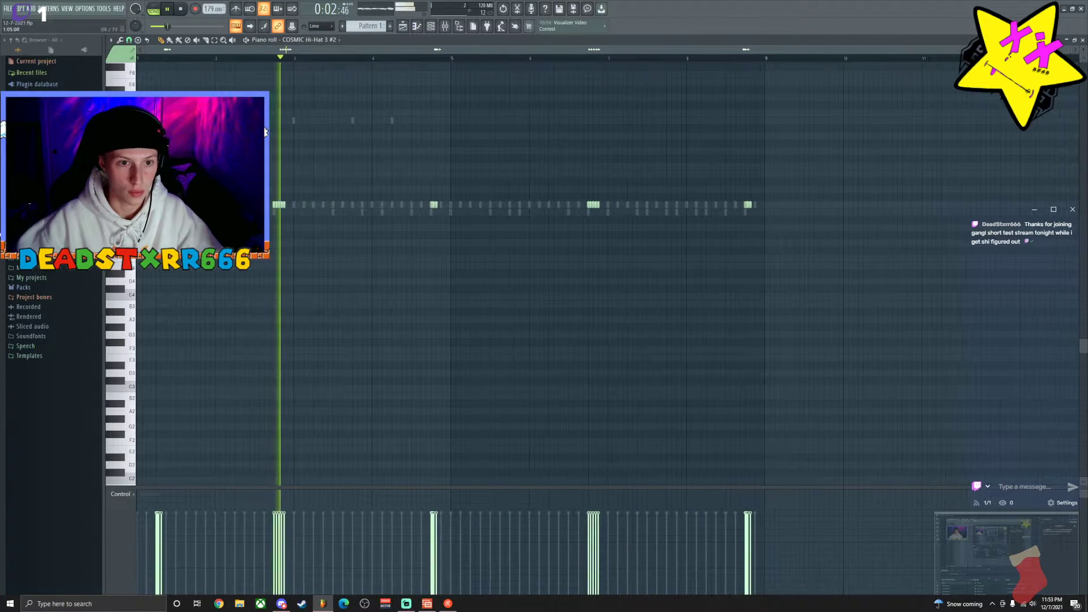
# Copy the hi-hat roll from bar 1 to beat 2 of bar 3 and resume playback.
pyautogui.press('space')
pyautogui.keyDown('shift'); pyautogui.moveTo(159, 204); pyautogui.dragTo(316, 203); pyautogui.keyUp('shift')
pyautogui.press('space')
pyautogui.hotkey('ctrl', 'd')
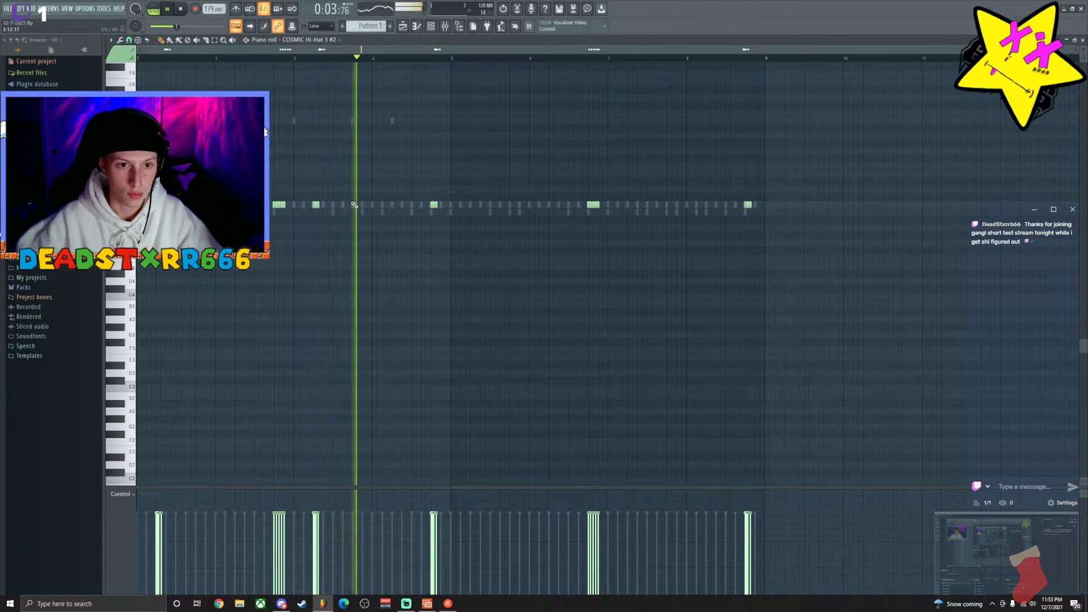
# Extend the hi-hat roll on beat 4 of bar 4 to seven notes, repeat it half a beat later, and audition it.
pyautogui.scroll(4, 431, 60)
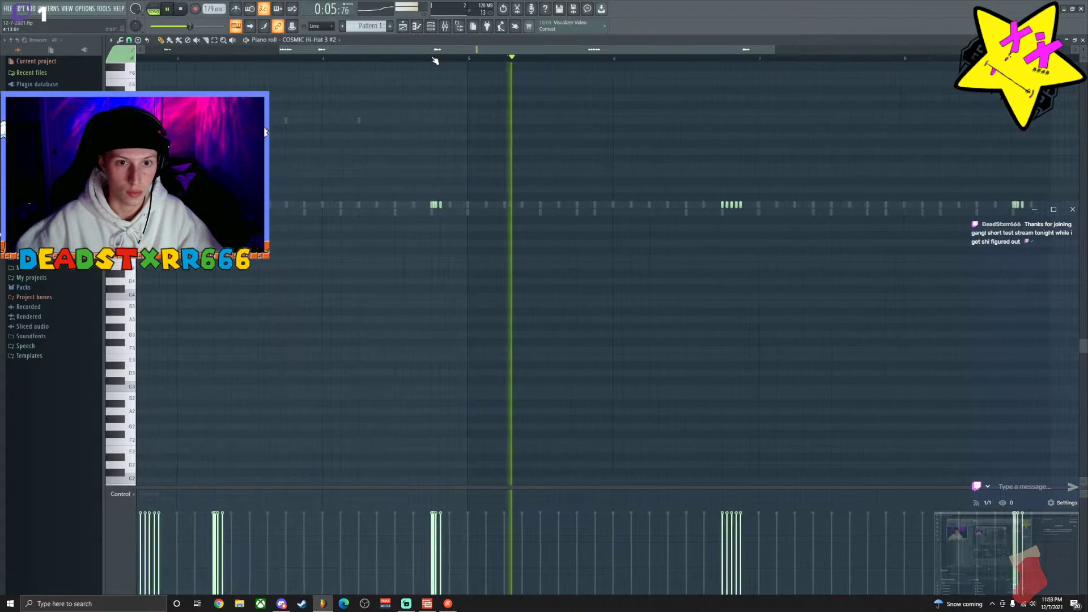
pyautogui.press('space')
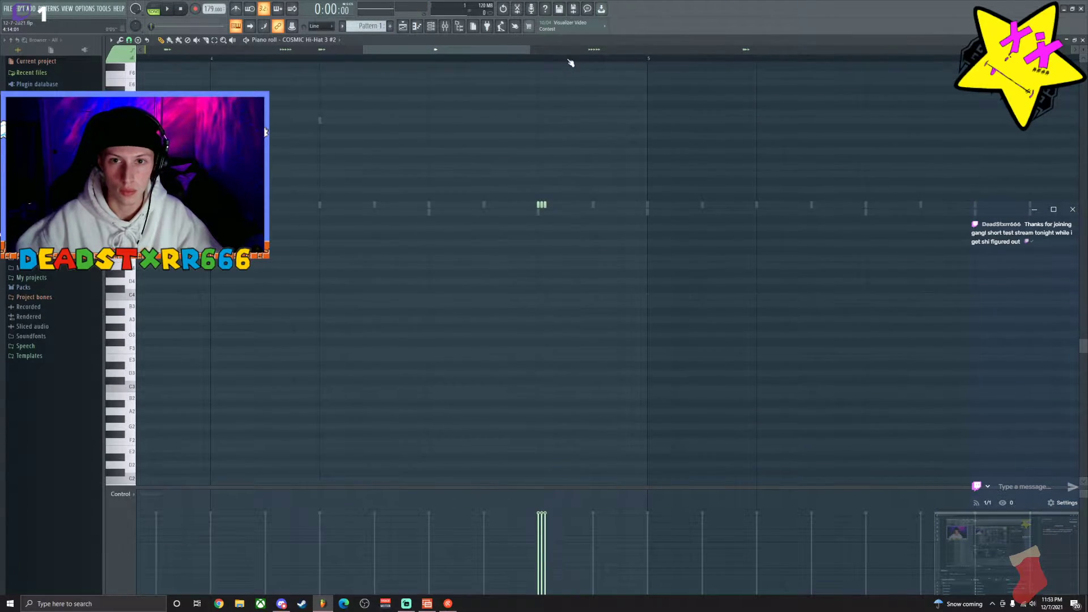
pyautogui.scroll(3, 569, 58)
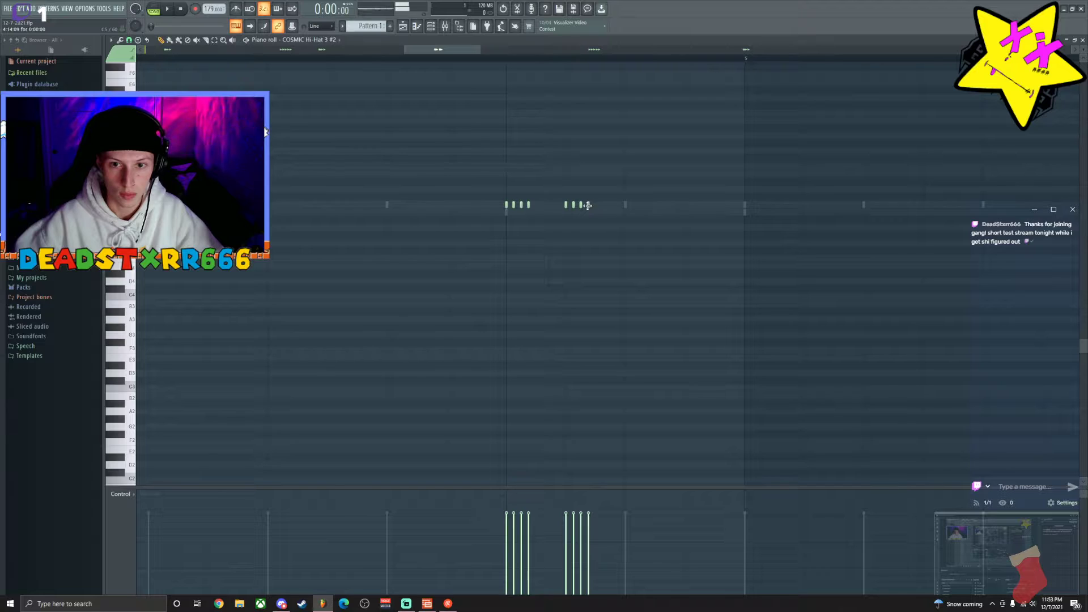
pyautogui.press('space')
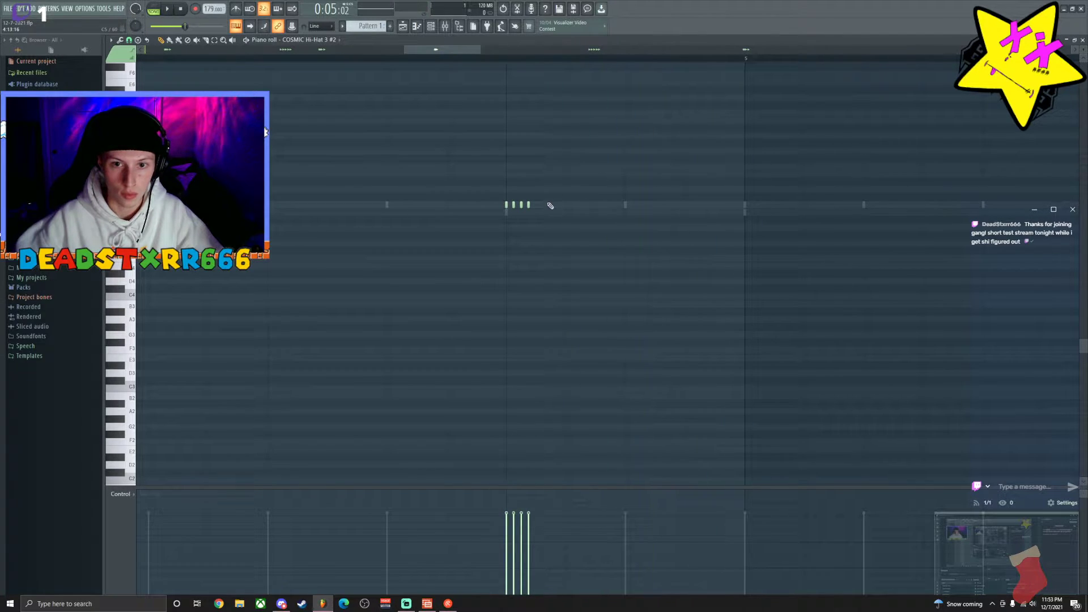
pyautogui.hotkey('ctrl', 'd')
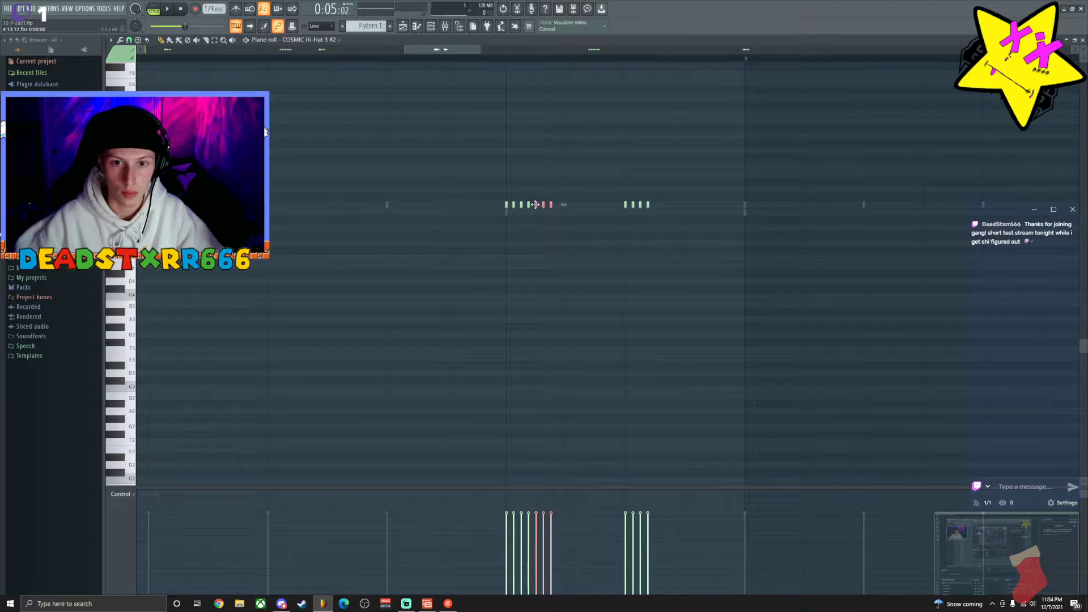
pyautogui.press('space')
pyautogui.scroll(-6, 566, 59)
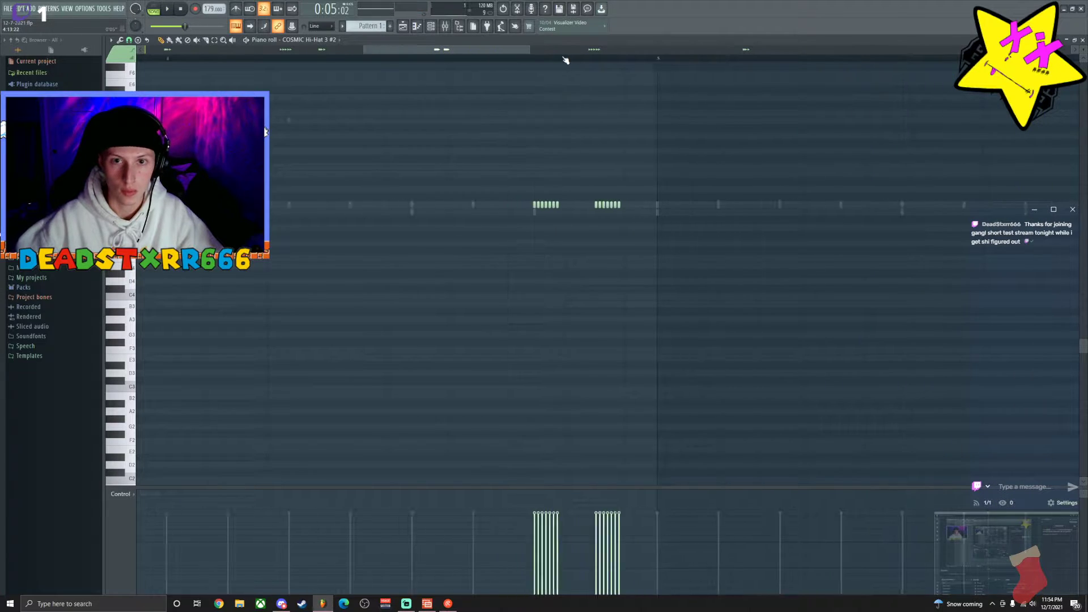
pyautogui.click(243, 59)
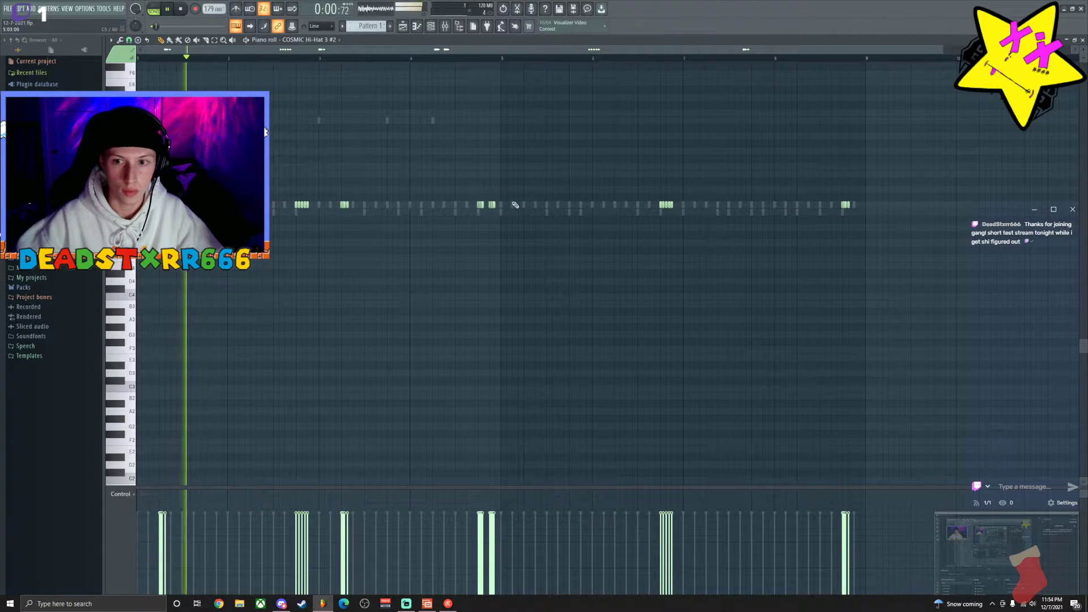
# Replace the hi-hat rolls in bars 6 and 8 with a duplicate of the bars 1–4 rolls, shifted to matching positions in bars 5–8.
pyautogui.rightClick(845, 205)
pyautogui.rightClick(666, 205)
pyautogui.moveTo(692, 163)
pyautogui.mouseDown()
pyautogui.moveTo(148, 238)
pyautogui.moveTo(277, 202)
pyautogui.moveTo(930, 210)
pyautogui.mouseUp()
pyautogui.click(544, 195)
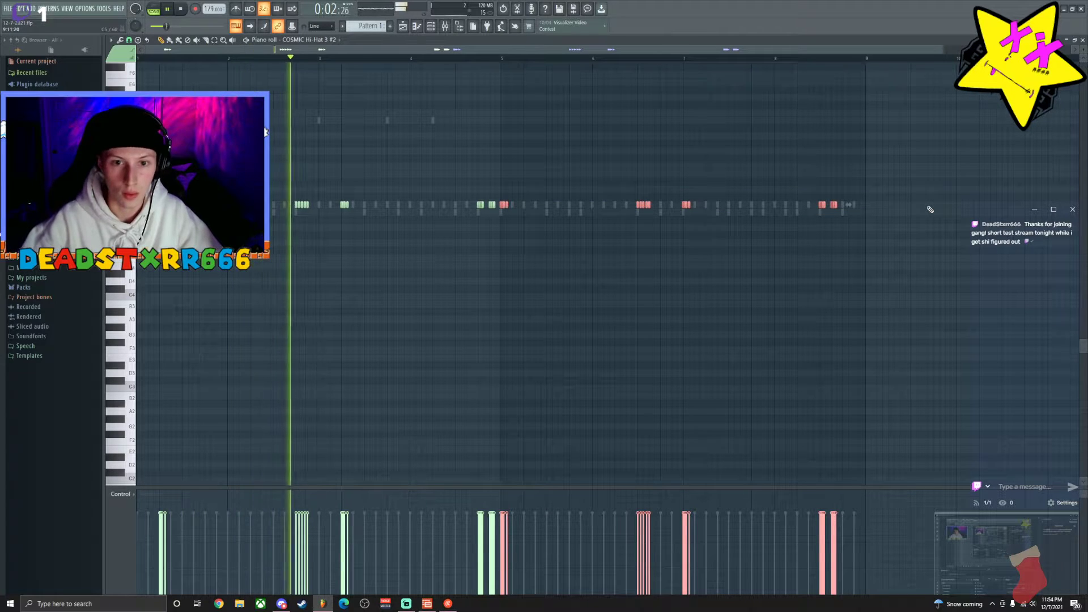
pyautogui.hotkey('shift', 'Right')
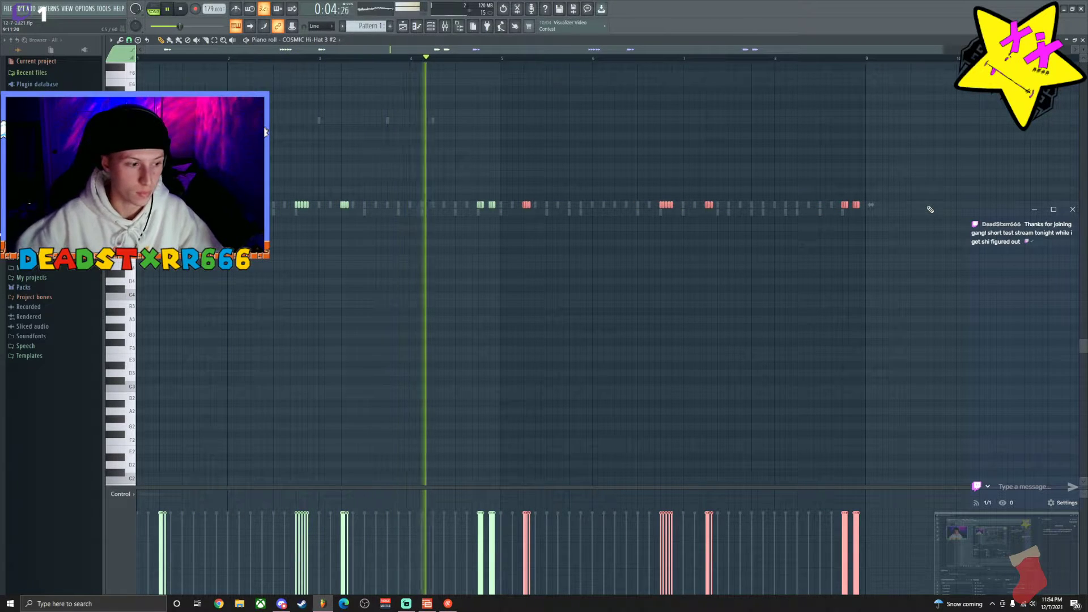
pyautogui.keyDown('ctrl'); pyautogui.click(727, 163); pyautogui.keyUp('ctrl')
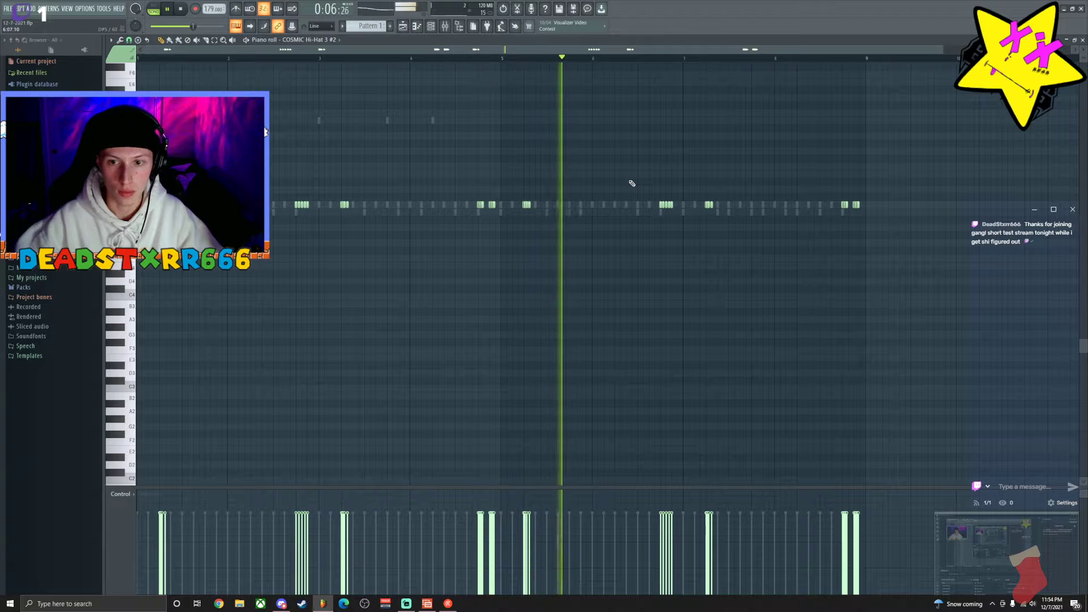
# Extend the hi-hat roll at the end of bar 6 to the start of bar 7, removing the second-to-last note.
pyautogui.scroll(4, 668, 61)
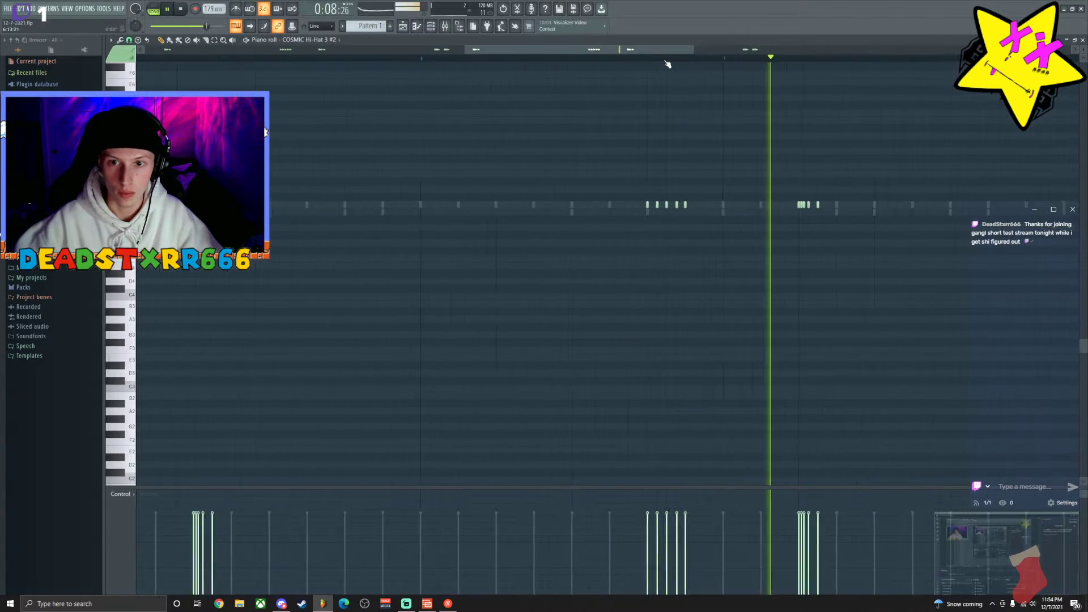
pyautogui.press('space')
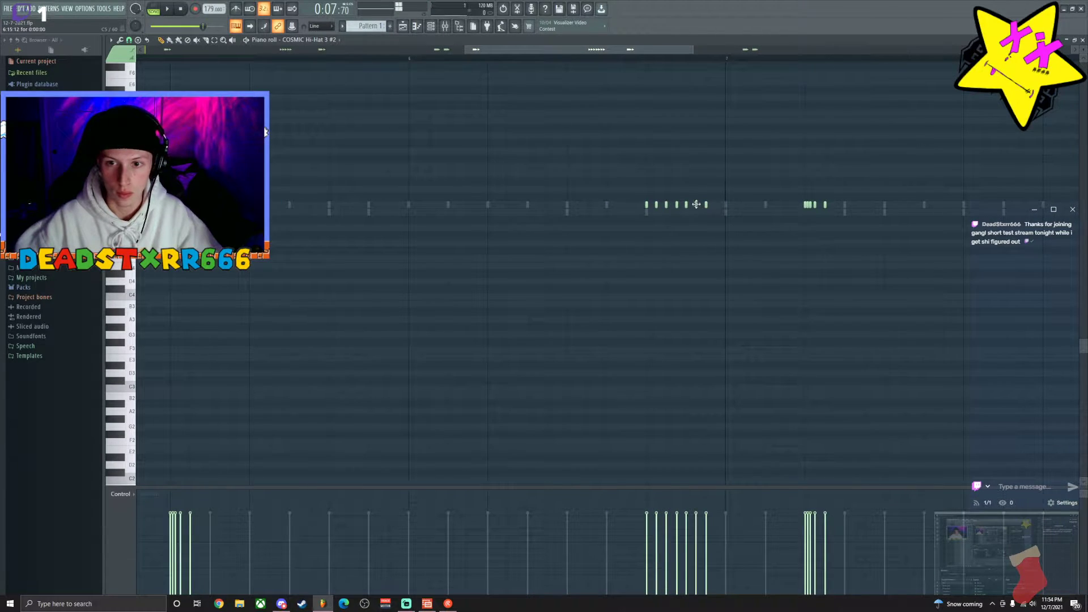
pyautogui.press('space')
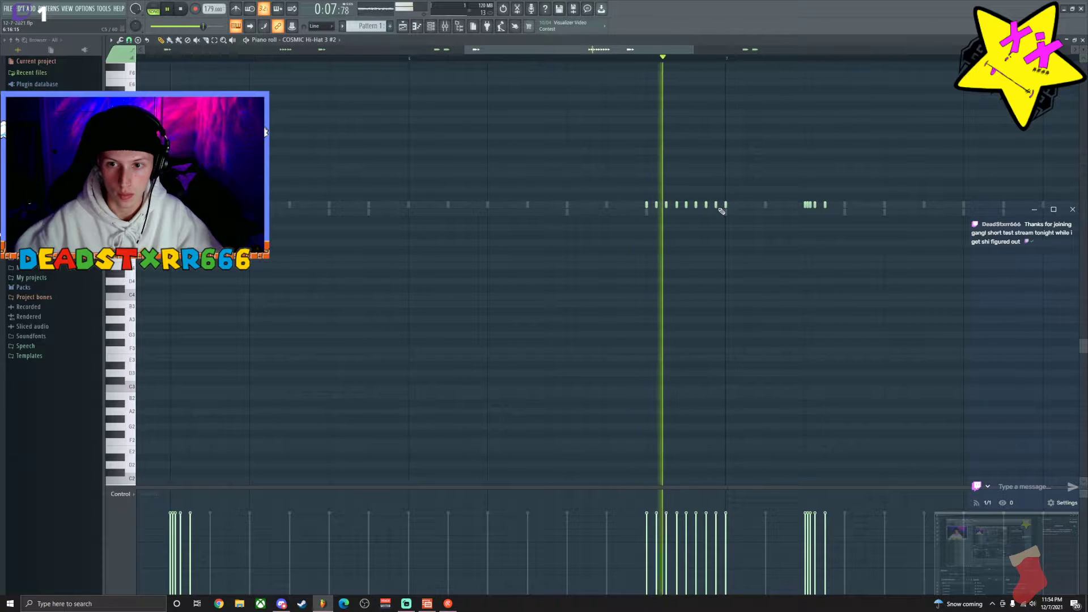
pyautogui.rightClick(716, 205)
pyautogui.press('space')
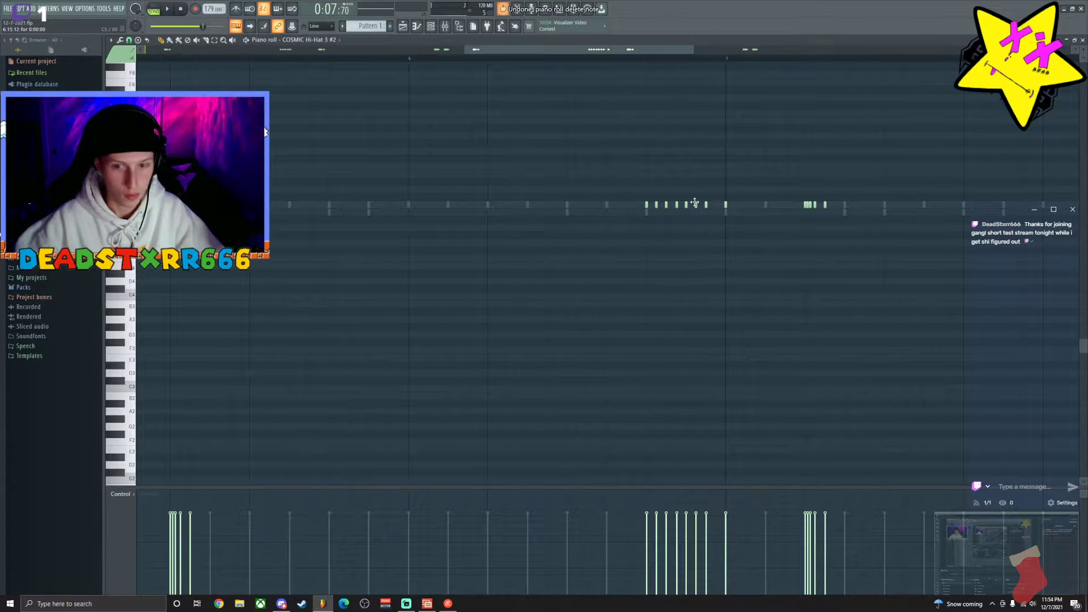
# Add three in-between notes to the first half of the hi-hat roll at the end of bar 6 and audition it.
pyautogui.scroll(5, 666, 53)
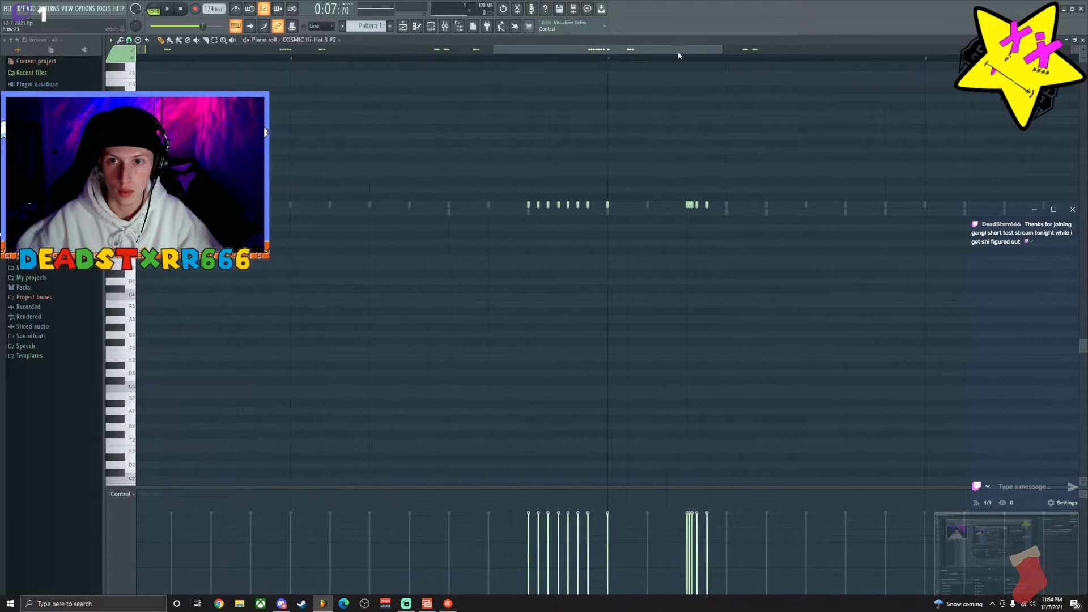
pyautogui.press('space')
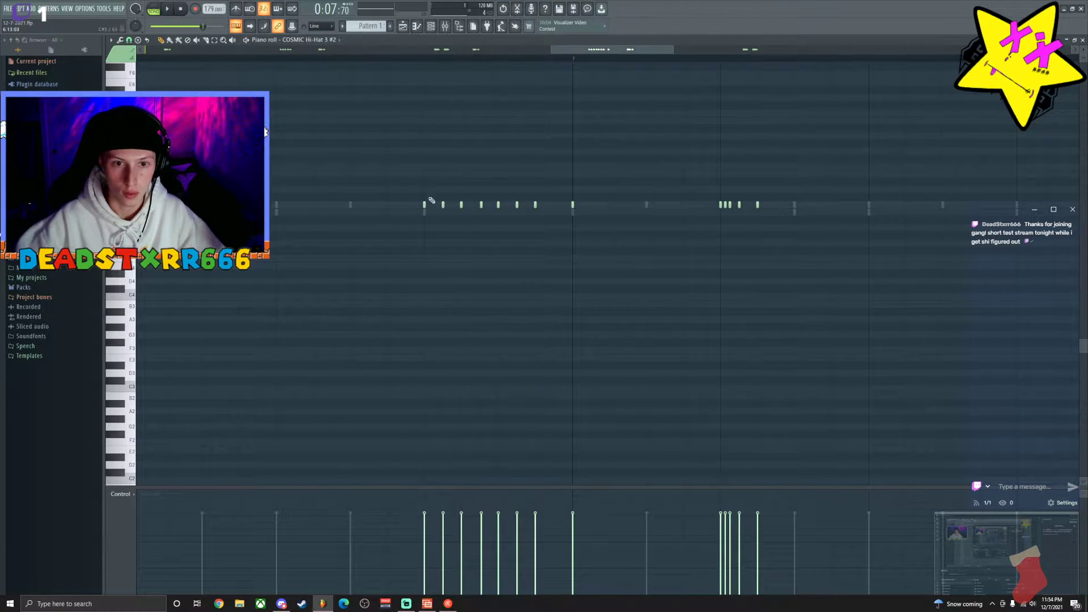
pyautogui.click(454, 205)
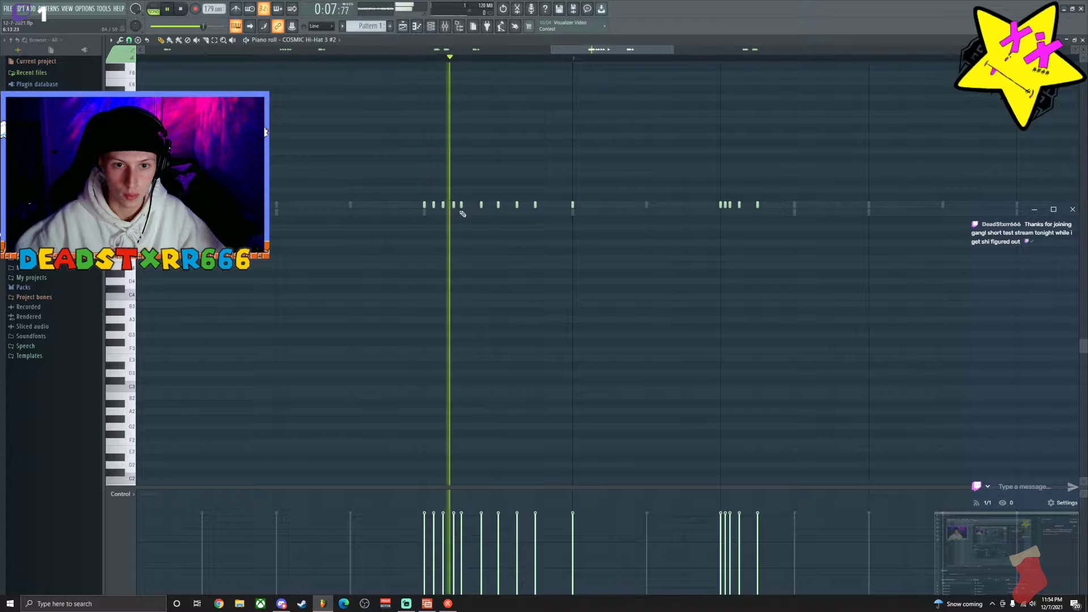
pyautogui.click(472, 205)
pyautogui.press('space')
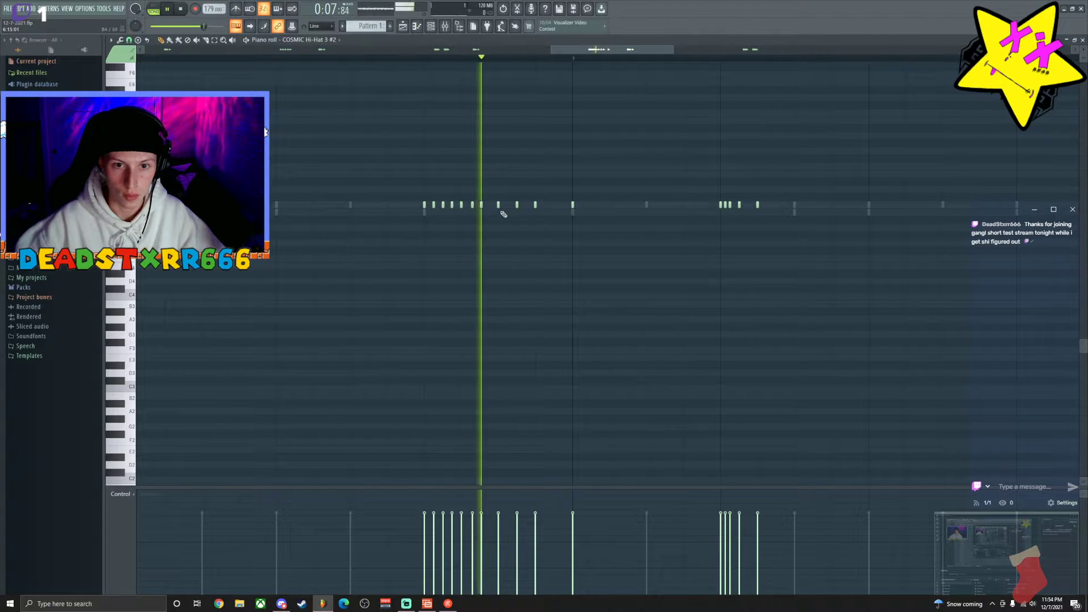
pyautogui.press('space')
# Display the audio loop's channel in the channel rack, play the pattern briefly, and check the mixer tracks.
pyautogui.click(445, 26)
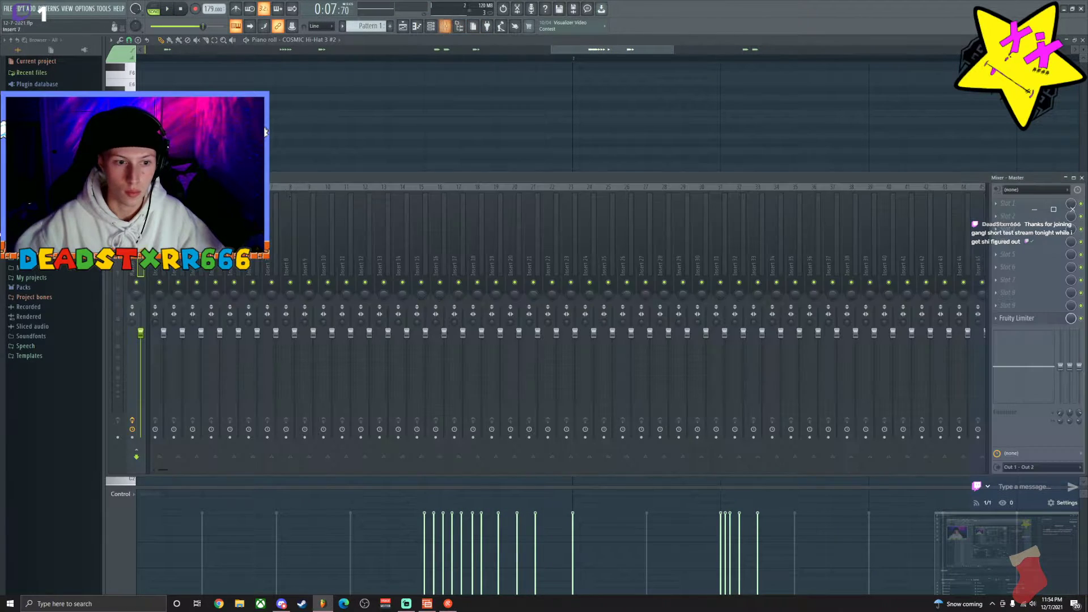
pyautogui.click(430, 26)
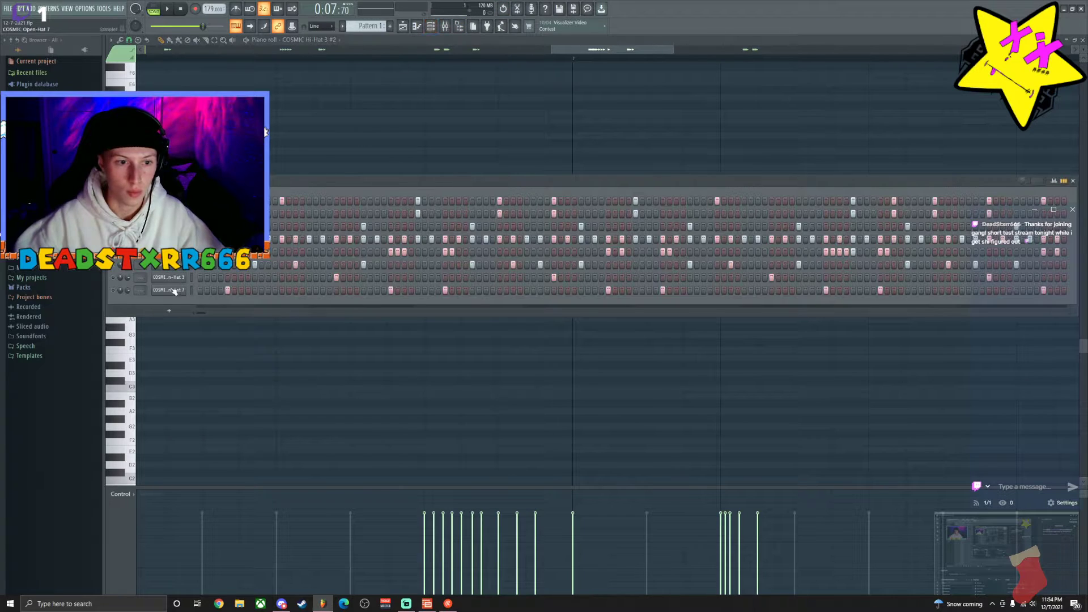
pyautogui.press('pageup')
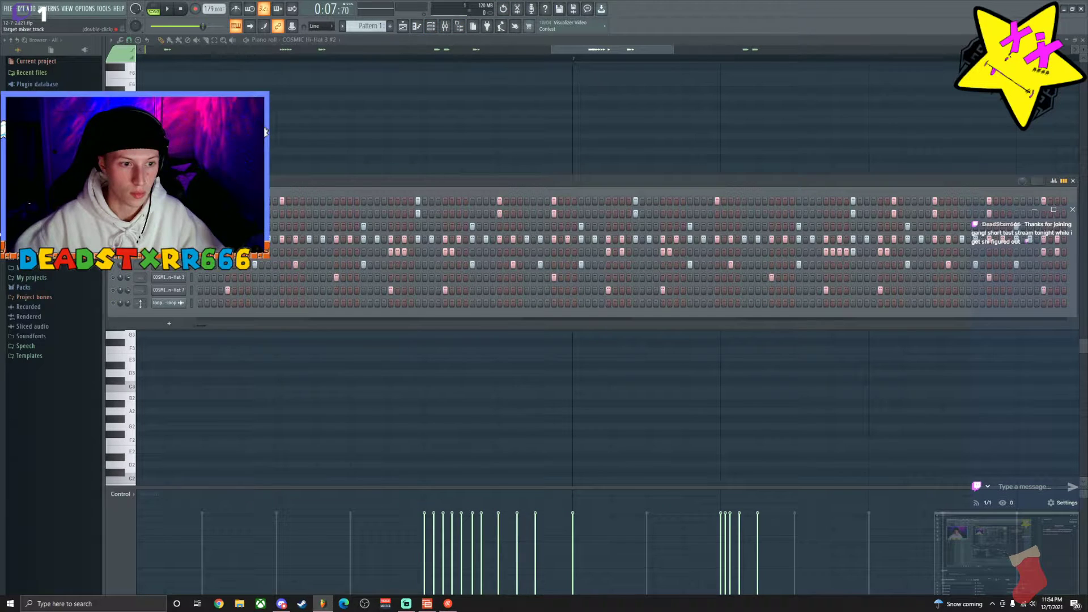
pyautogui.press('space')
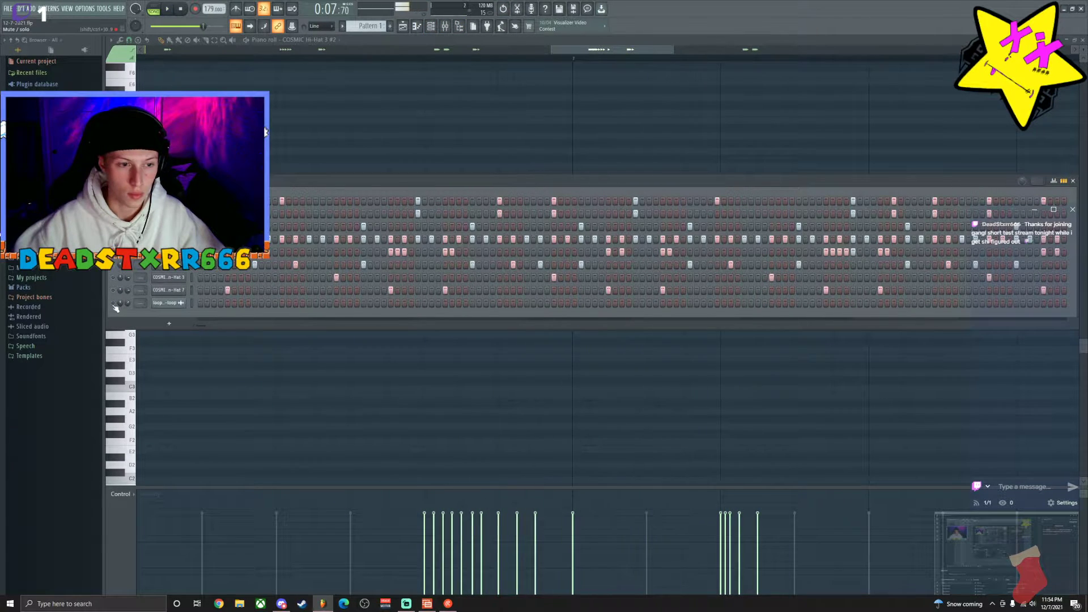
pyautogui.click(445, 26)
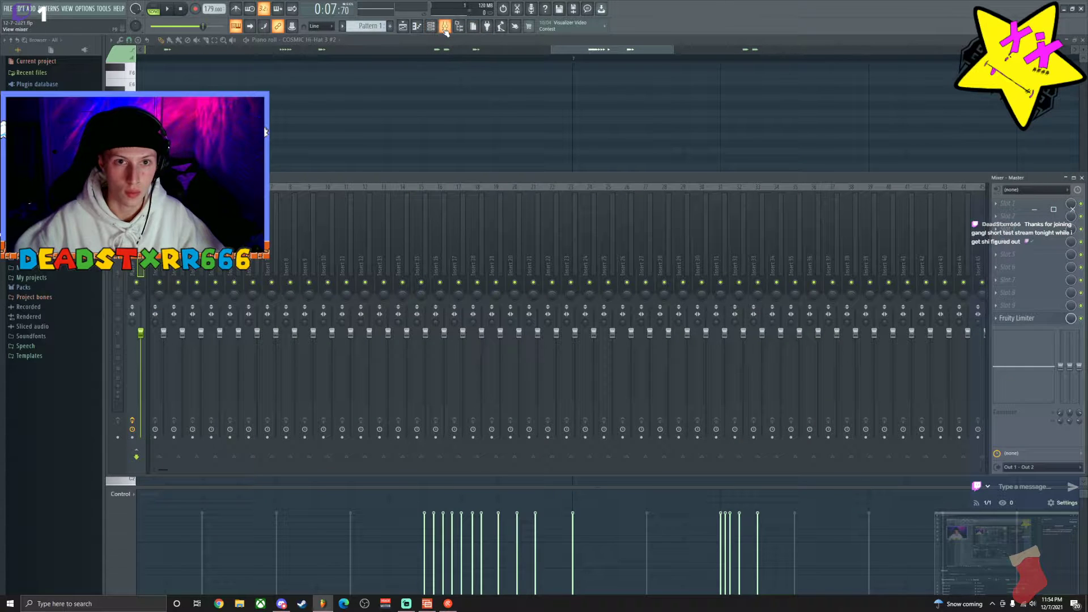
pyautogui.click(445, 26)
pyautogui.click(431, 26)
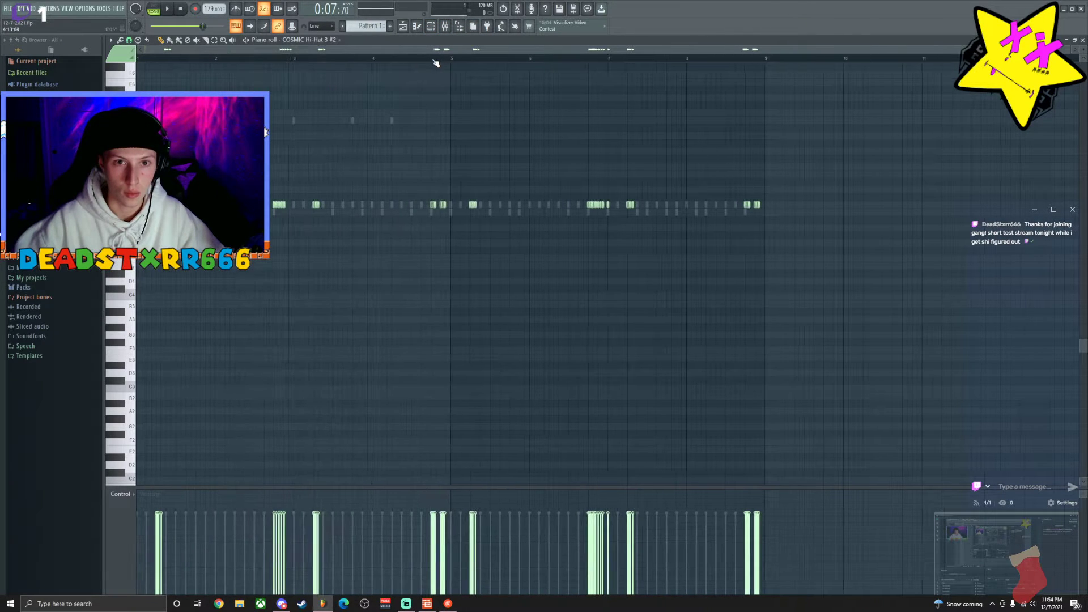
# Audition the drum pattern with the channel rack showing and save the project.
pyautogui.press('space')
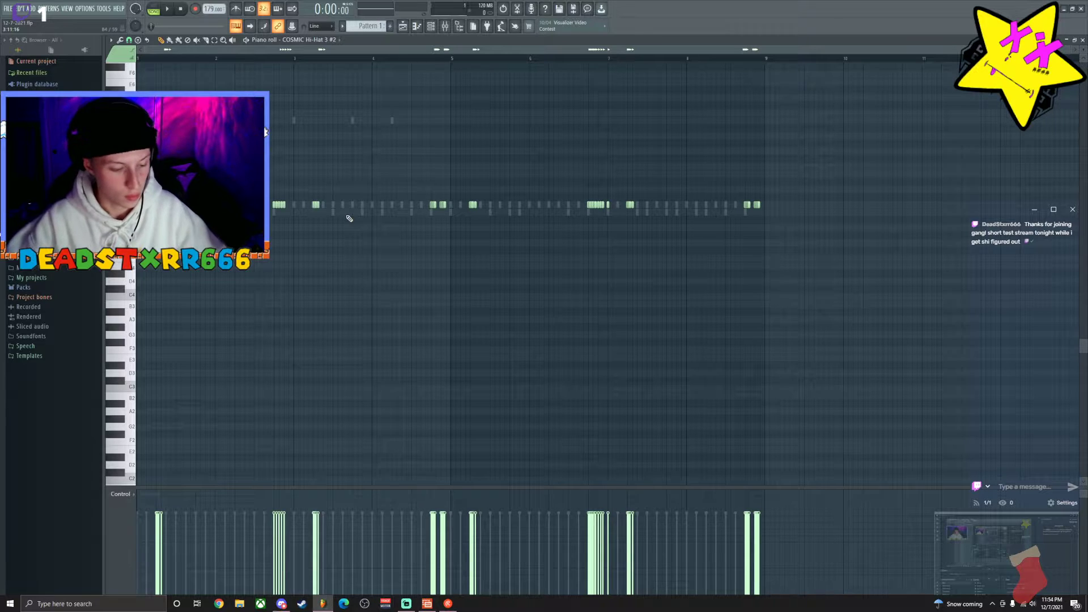
pyautogui.press('space')
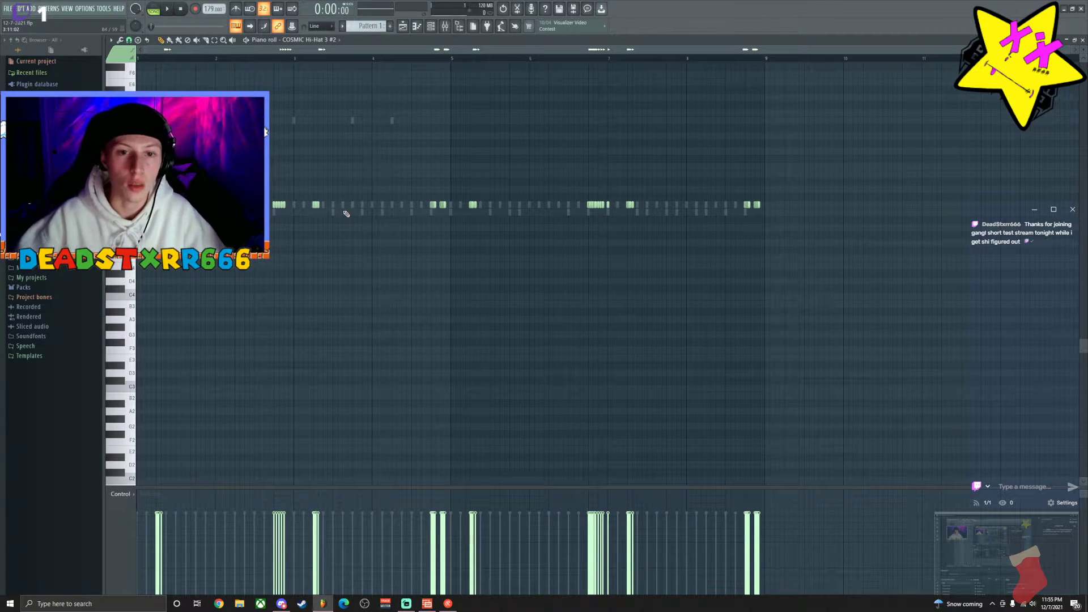
pyautogui.scroll(5, 342, 193)
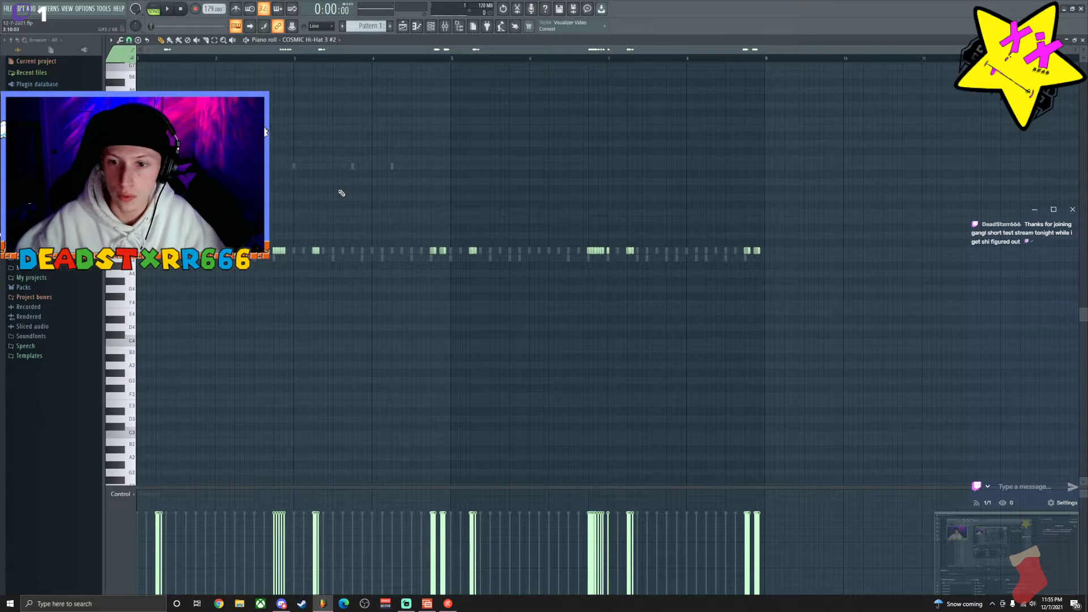
pyautogui.scroll(-2, 345, 192)
pyautogui.scroll(3, 356, 202)
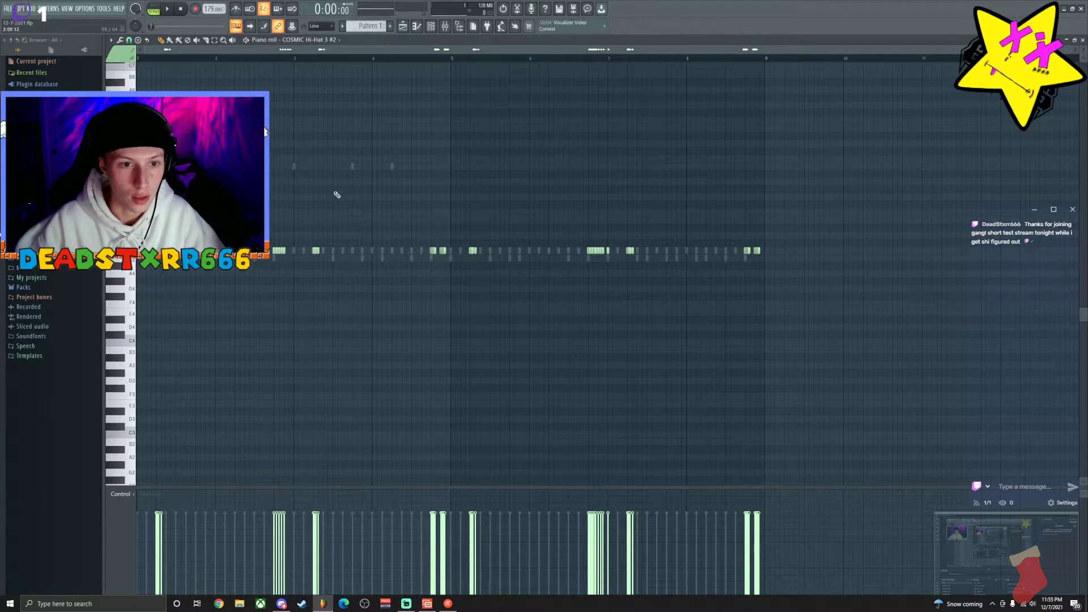
pyautogui.press('F6')
pyautogui.press('F6')
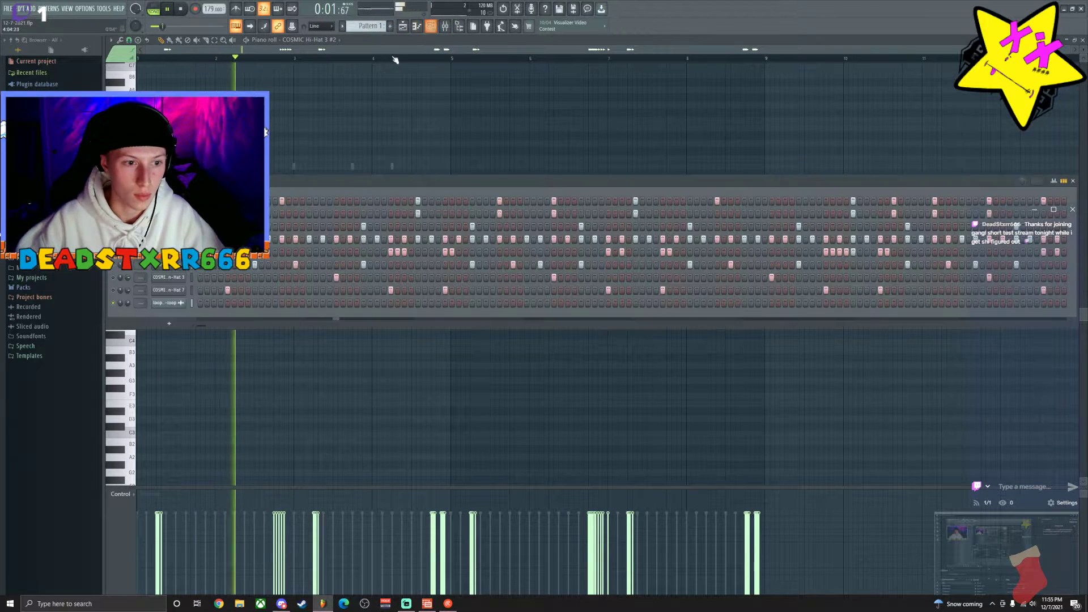
pyautogui.press('F6')
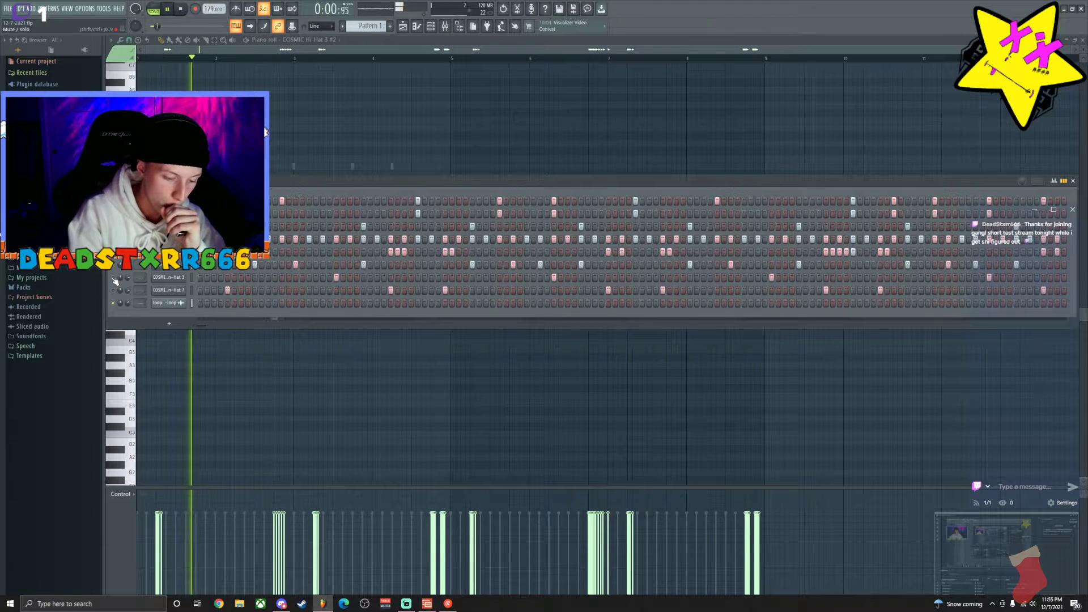
pyautogui.hotkey('ctrl', 's')
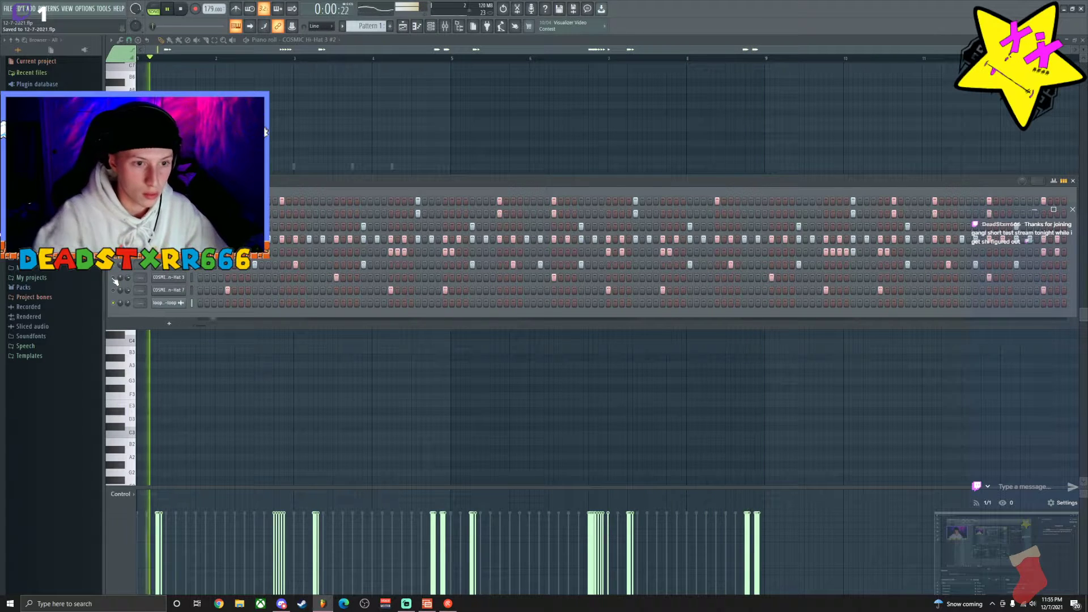
# Thin the COSMIC Hi-Hat 3 #2 roll on beat 4 of bar 8 to four notes and delete the roll half a beat after it.
pyautogui.rightClick(185, 249)
pyautogui.click(207, 253)
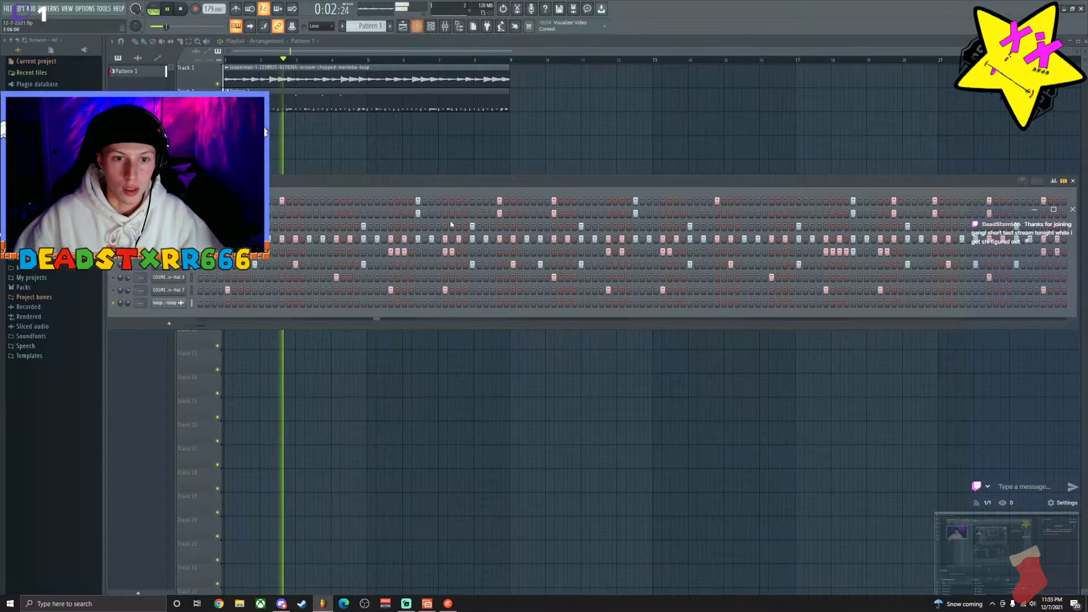
pyautogui.rightClick(185, 248)
pyautogui.click(206, 254)
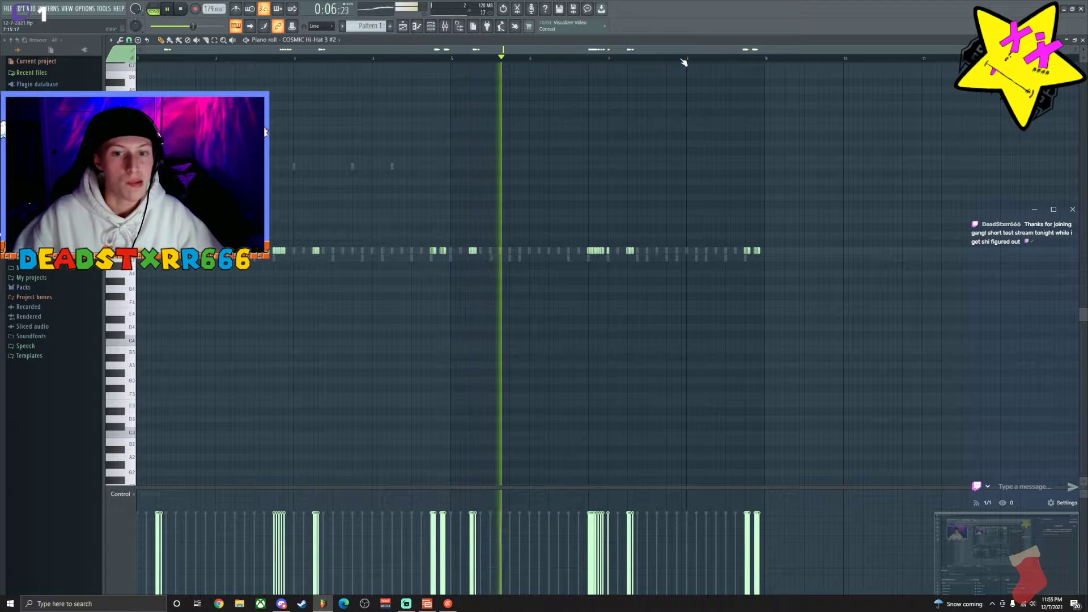
pyautogui.scroll(4, 756, 65)
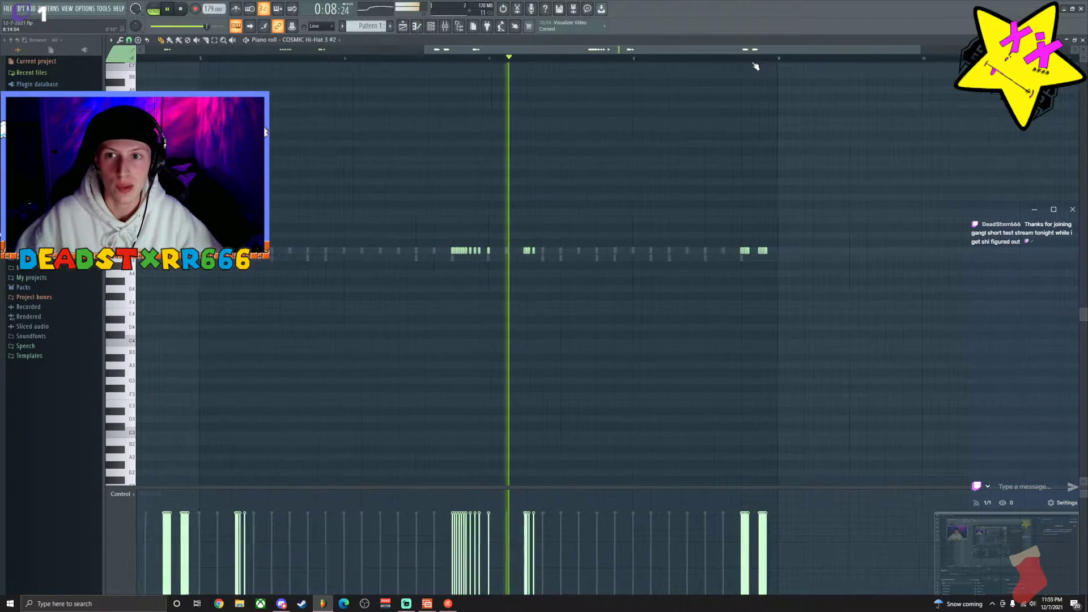
pyautogui.scroll(2, 757, 68)
pyautogui.rightClick(734, 250)
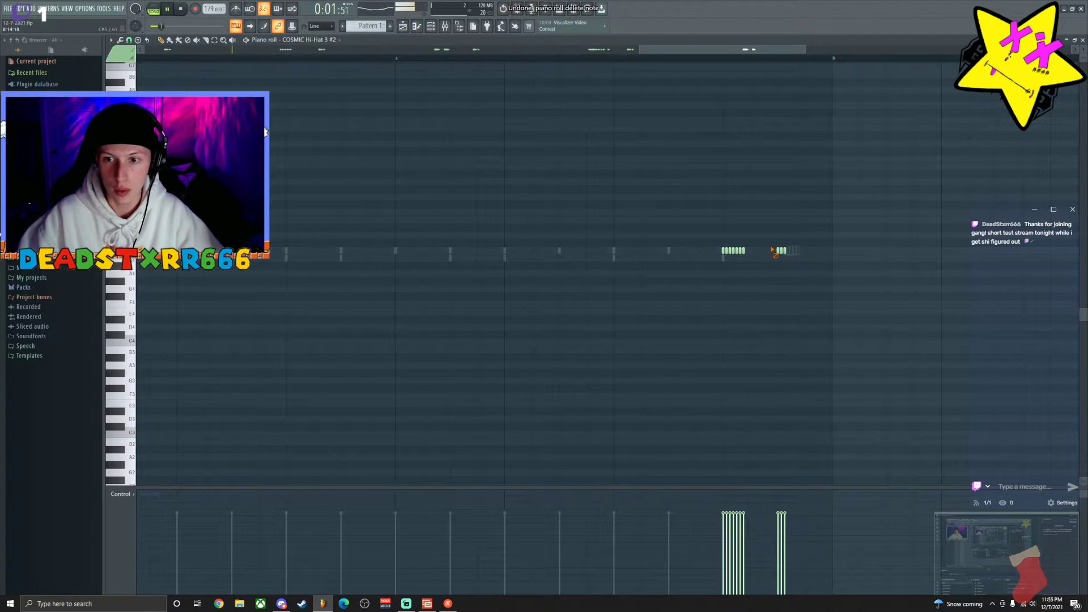
pyautogui.scroll(3, 745, 55)
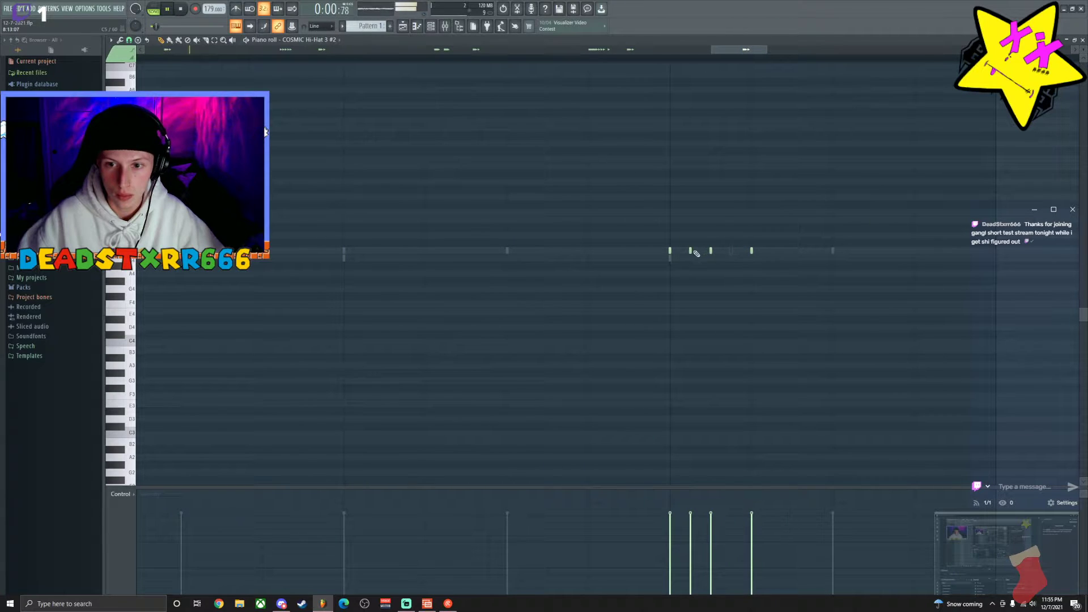
# Remove the second note of the bar 8 hi-hat roll, leaving three evenly spaced notes, and audition the pattern.
pyautogui.click(674, 62)
pyautogui.press('space')
pyautogui.press('space')
pyautogui.scroll(-6, 674, 62)
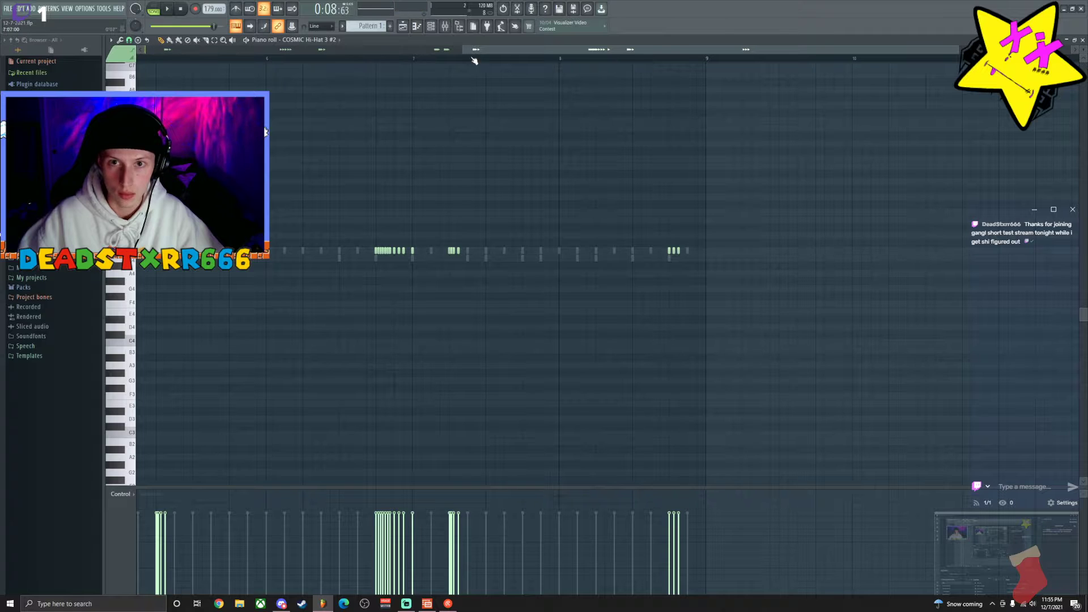
pyautogui.press('space')
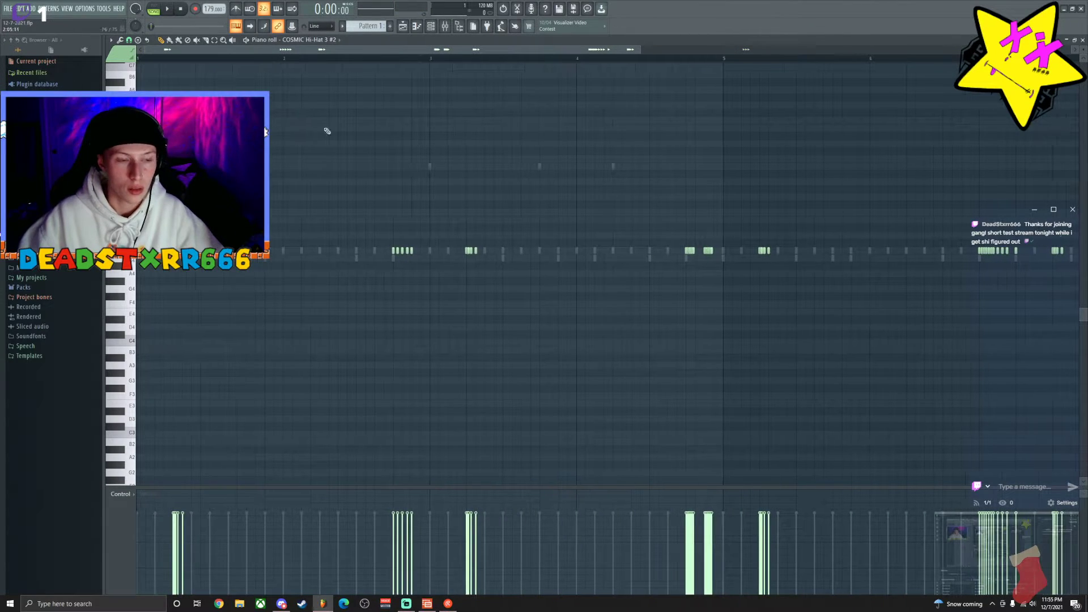
pyautogui.scroll(-2, 480, 56)
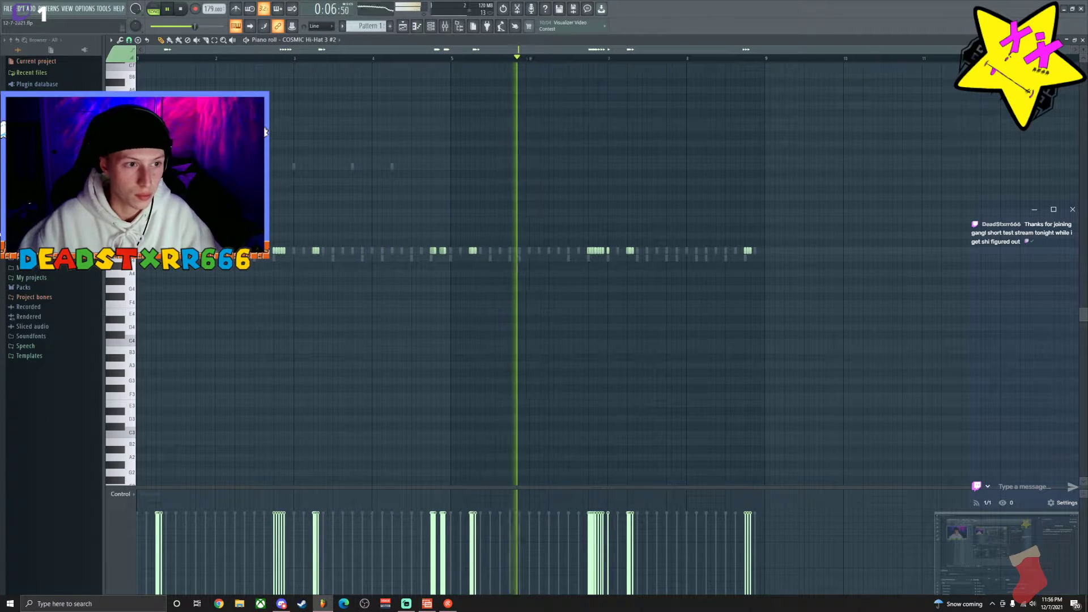
# Preview the rio percussion samples and add rio - hour perc as a new channel with three consecutive steps from beat 4 of bar 4.
pyautogui.click(34, 229)
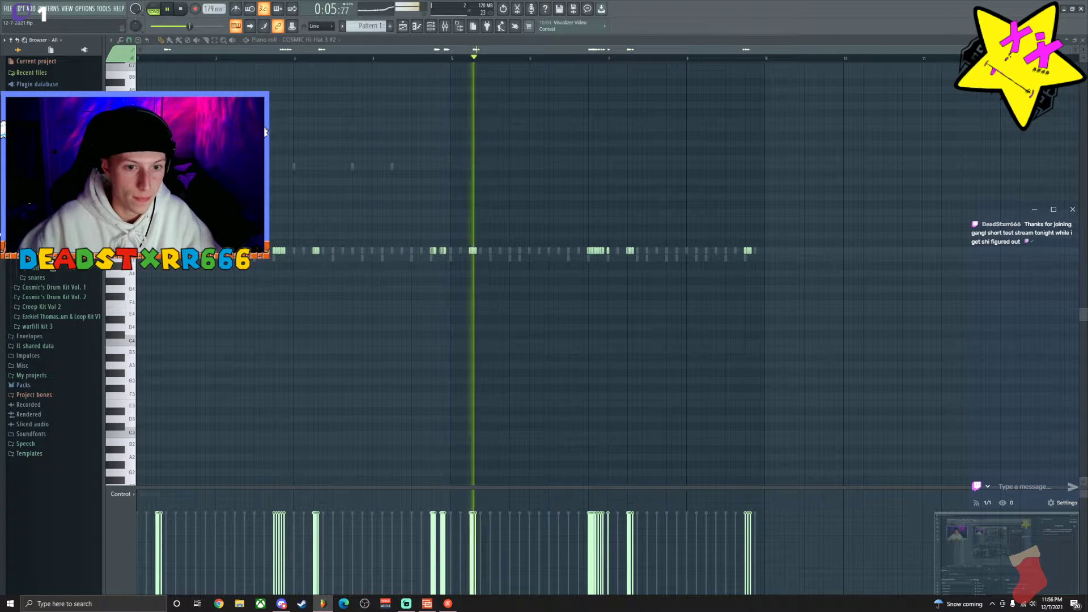
pyautogui.click(50, 259)
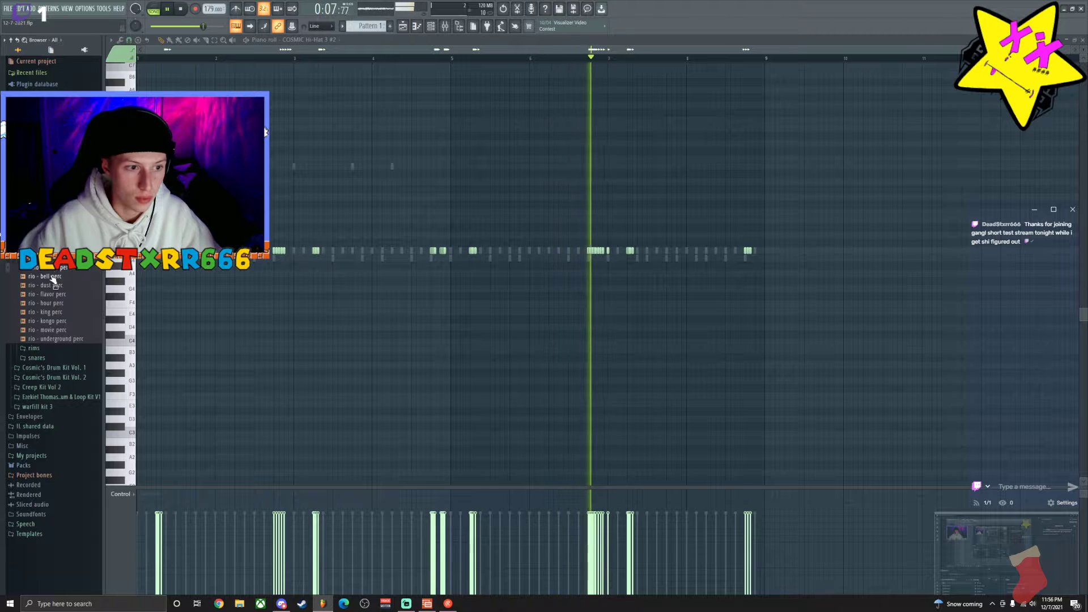
pyautogui.click(52, 294)
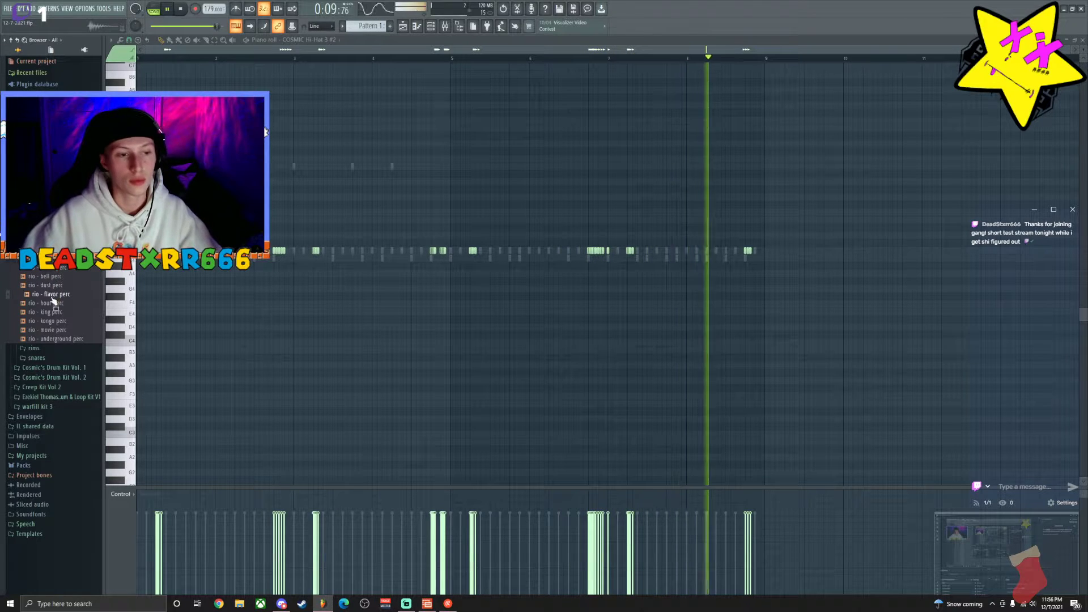
pyautogui.click(52, 303)
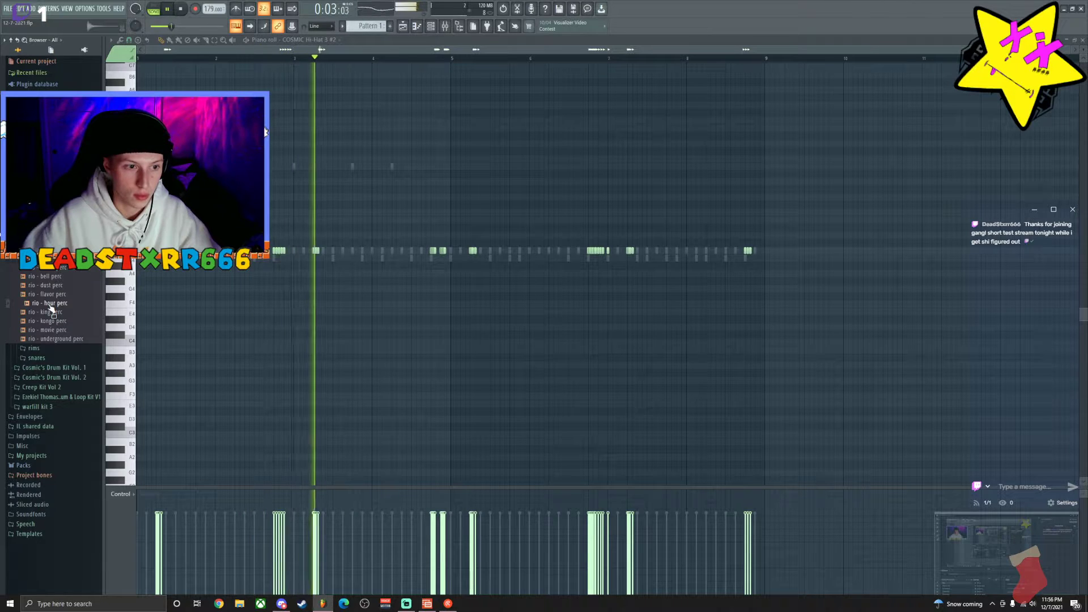
pyautogui.press('space')
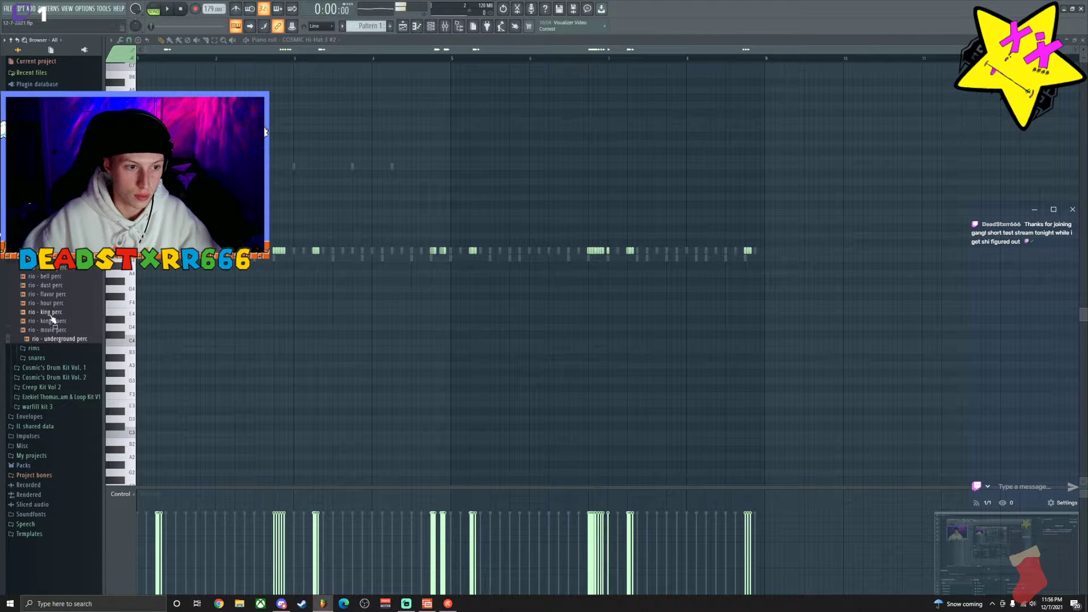
pyautogui.click(431, 27)
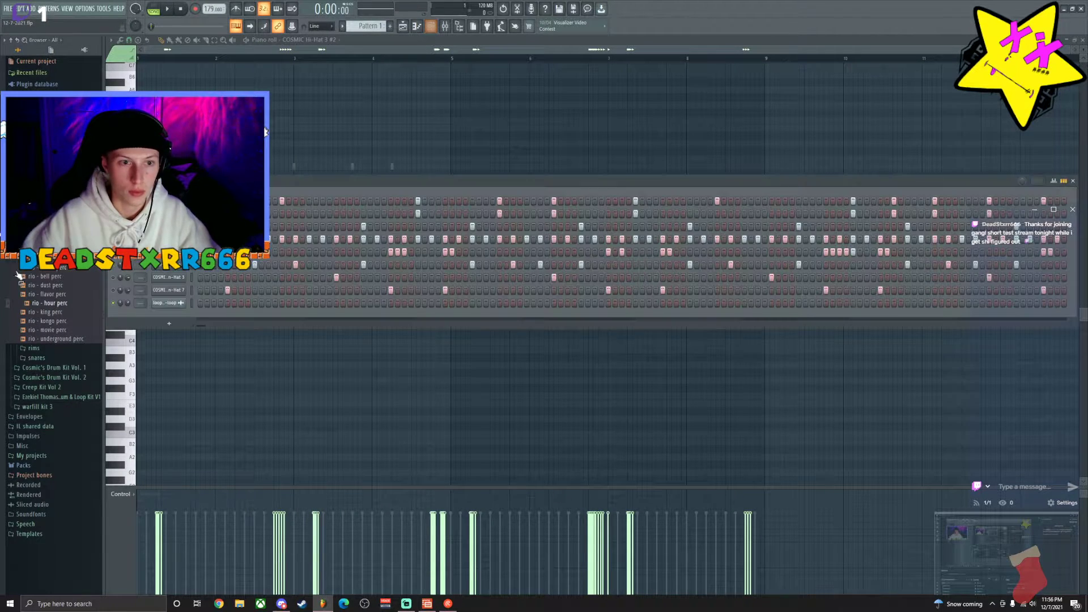
pyautogui.moveTo(173, 300); pyautogui.dragTo(176, 300)
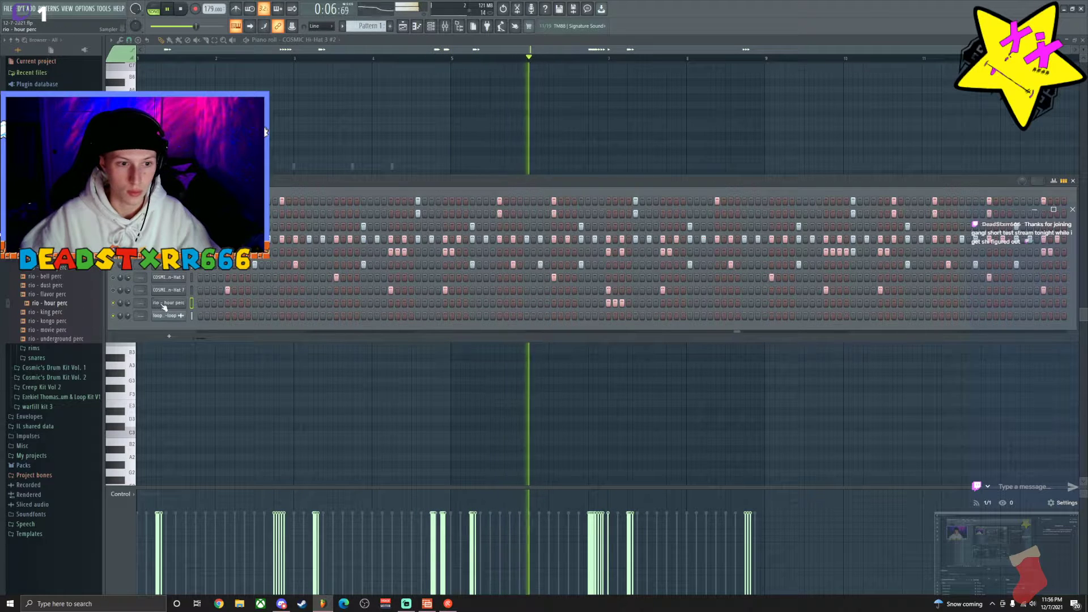
# Lower the three rio - hour perc notes at the end of bar 4 to A4 and audition them.
pyautogui.rightClick(183, 300)
pyautogui.click(197, 304)
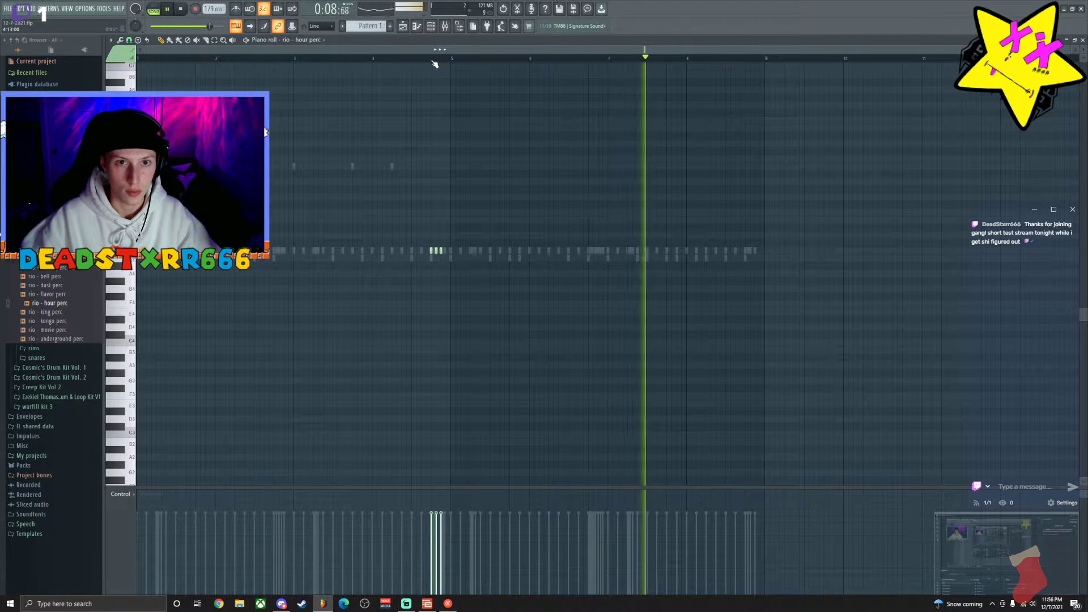
pyautogui.click(432, 58)
pyautogui.scroll(2, 432, 59)
pyautogui.press('space')
pyautogui.moveTo(493, 209); pyautogui.dragTo(419, 262)
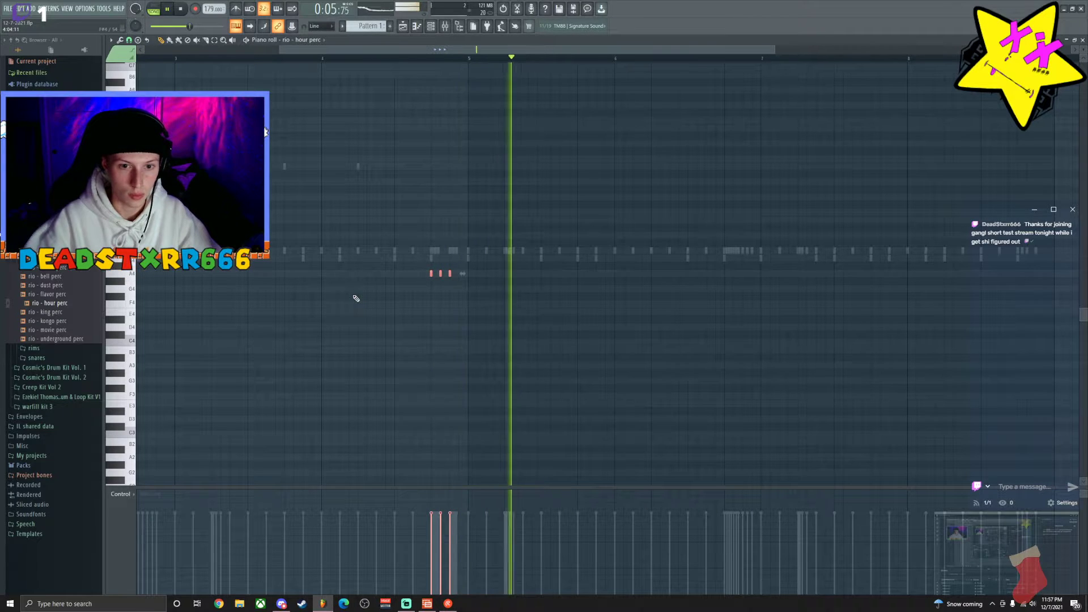
pyautogui.hotkey('ctrl', 'd')
pyautogui.scroll(-2, 447, 60)
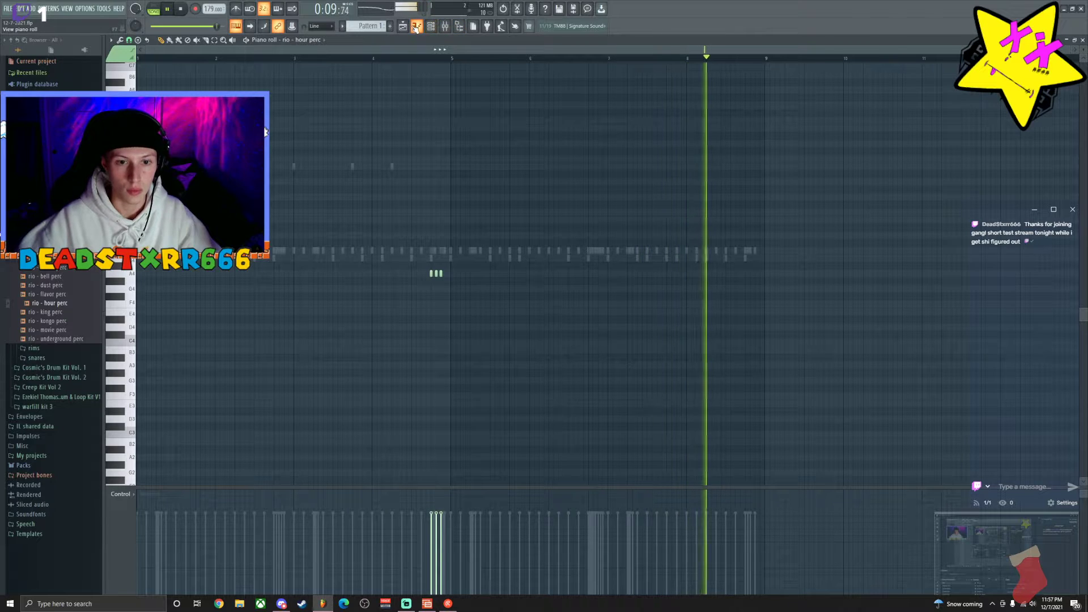
# Add a COSMIC Snare 2 roll from beat 4 of bar 8, with five closely spaced notes and a sixth one step later, and audition it.
pyautogui.click(416, 27)
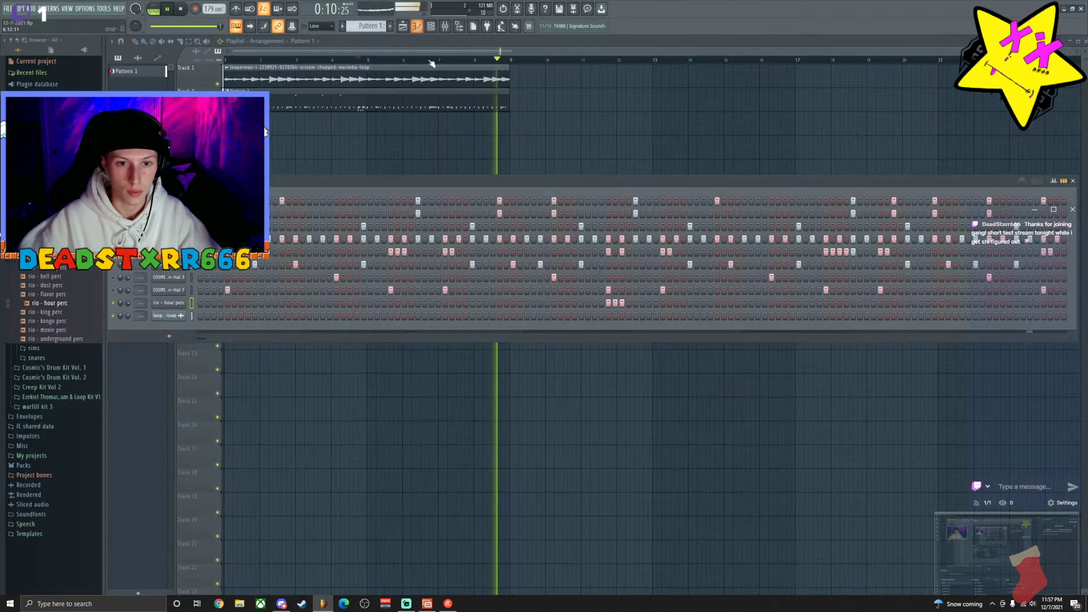
pyautogui.rightClick(184, 262)
pyautogui.click(204, 266)
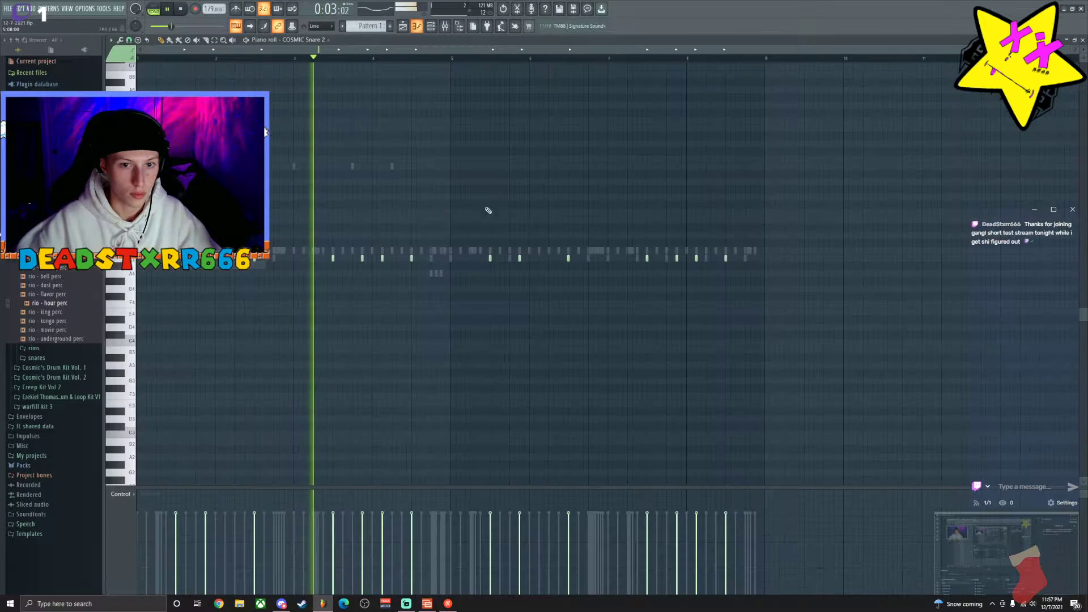
pyautogui.scroll(2, 756, 57)
pyautogui.scroll(3, 753, 60)
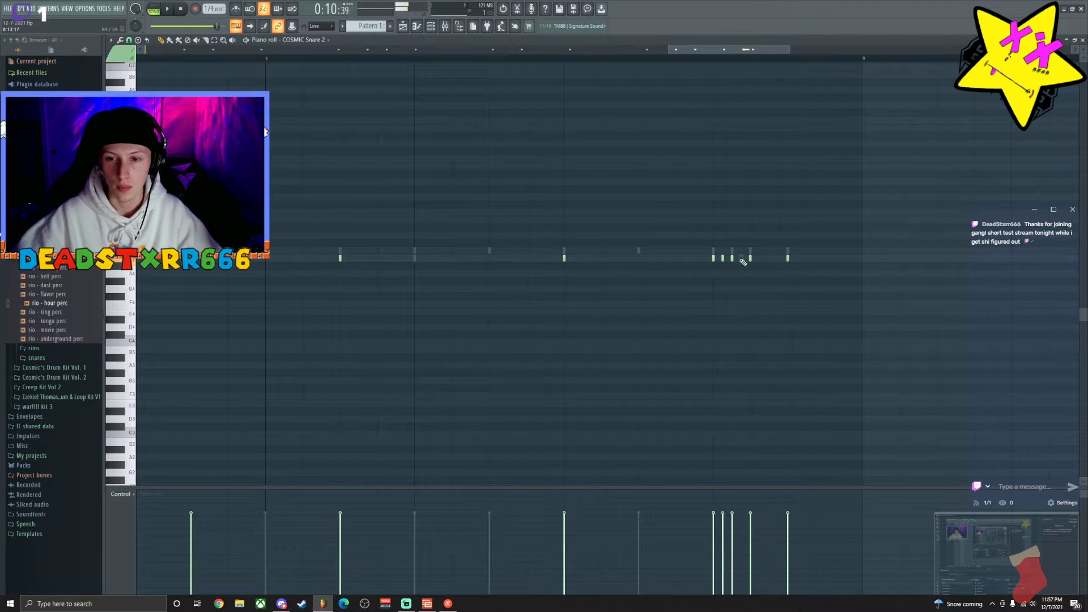
pyautogui.press('space')
pyautogui.press('space')
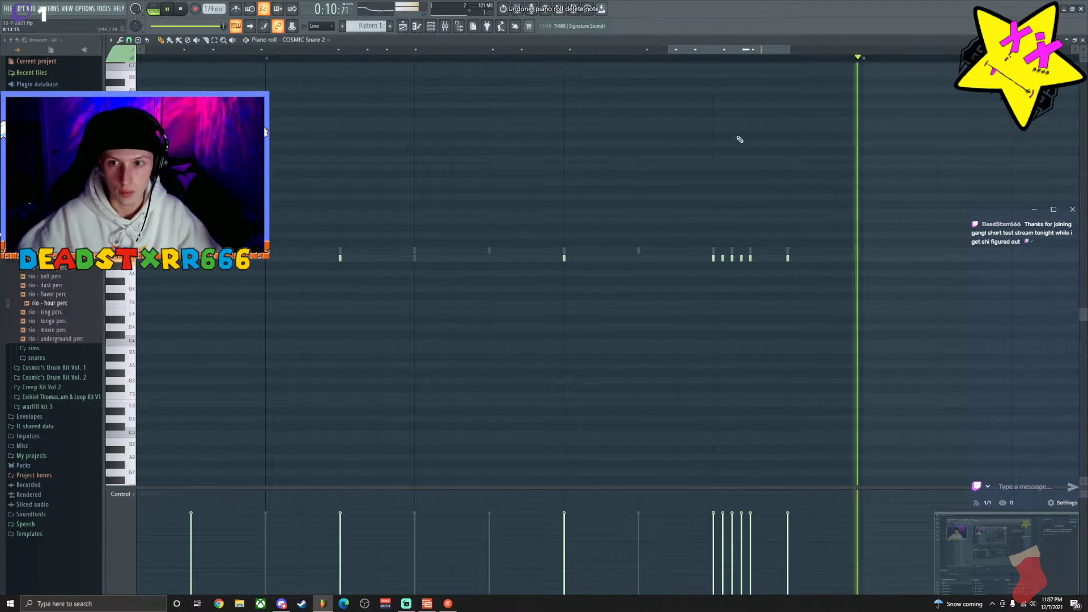
# Reopen the COSMIC Snare 2 piano roll and thin the bar 8 roll to three notes half a step apart plus one a step later.
pyautogui.scroll(-5, 733, 59)
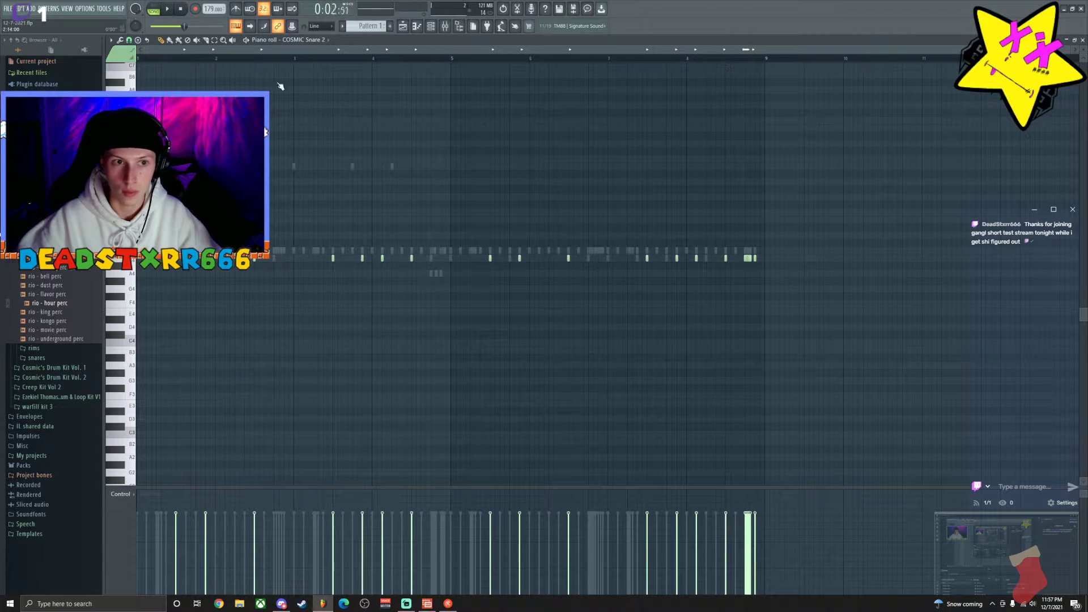
pyautogui.click(423, 27)
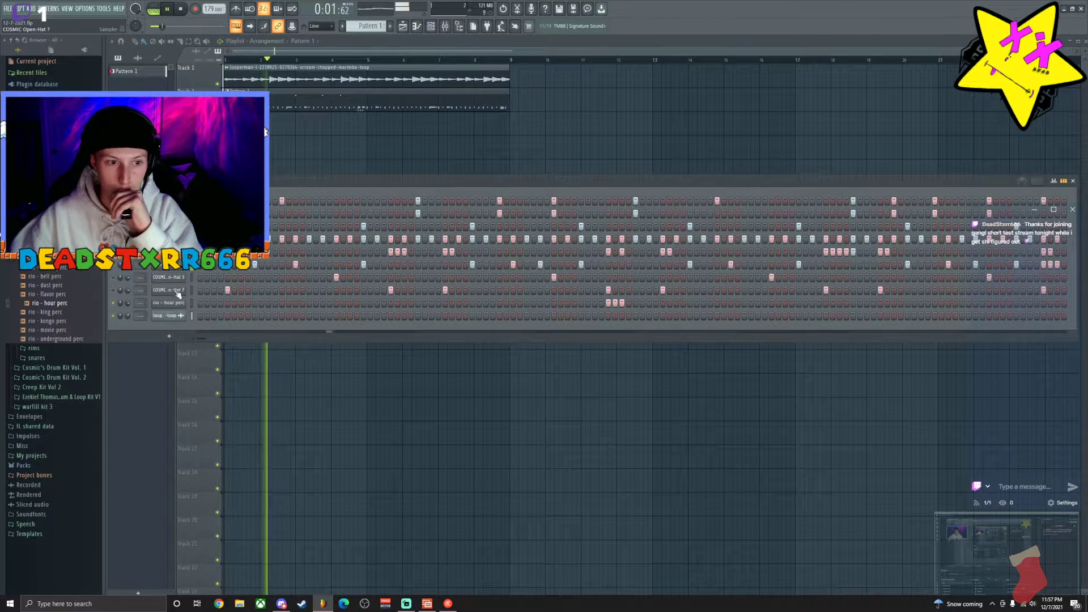
pyautogui.rightClick(179, 264)
pyautogui.click(204, 272)
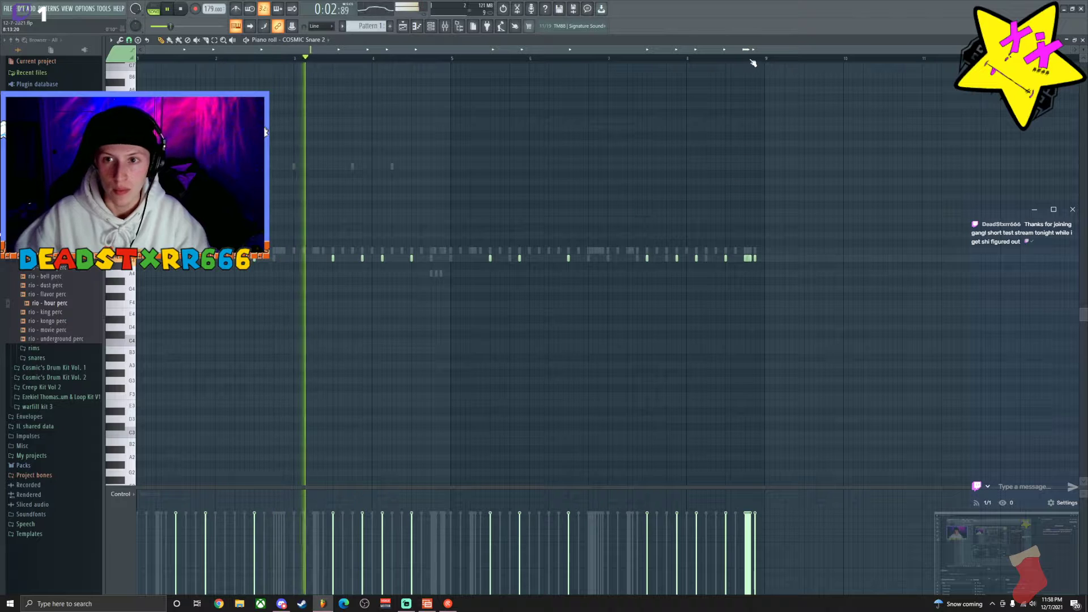
pyautogui.scroll(6, 751, 60)
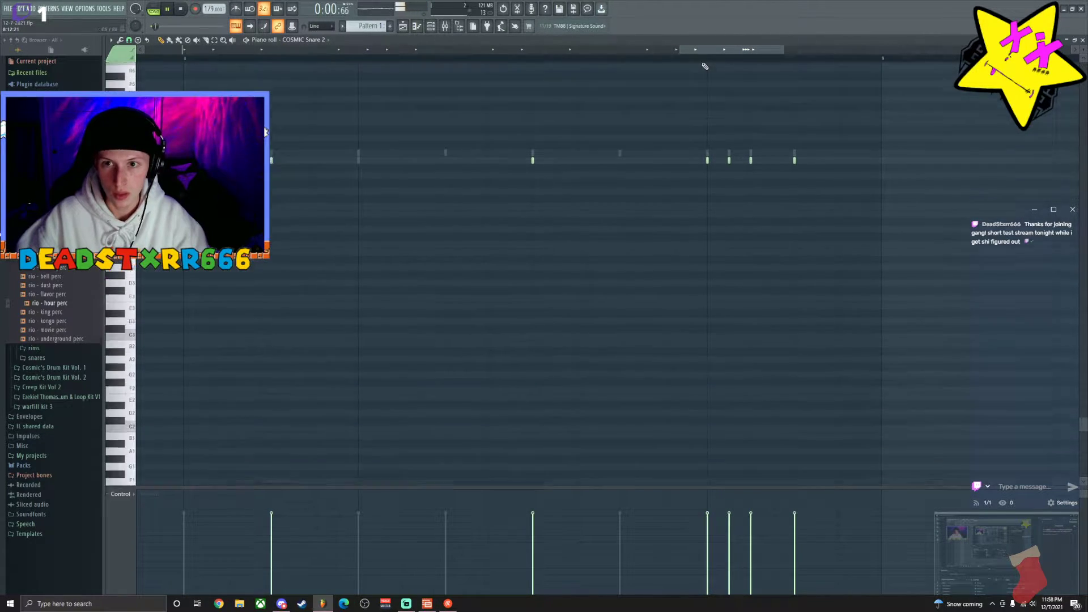
pyautogui.scroll(-3, 705, 64)
pyautogui.scroll(3, 700, 85)
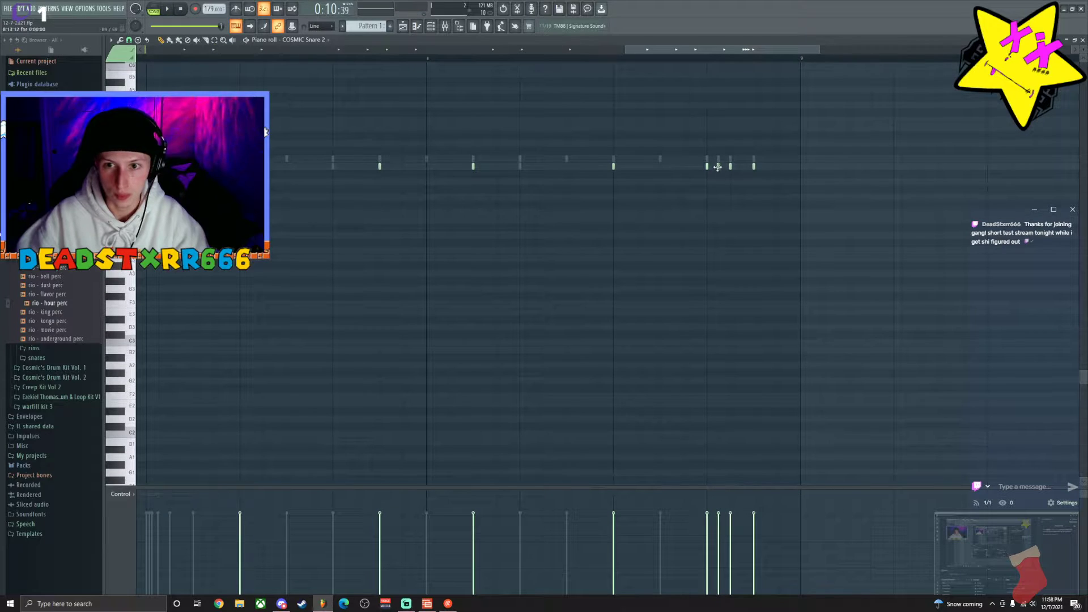
# Remove the two middle notes of the bar 8 snare roll, leaving hits on beat 4 and two steps after it, and audition.
pyautogui.press('space')
pyautogui.press('space')
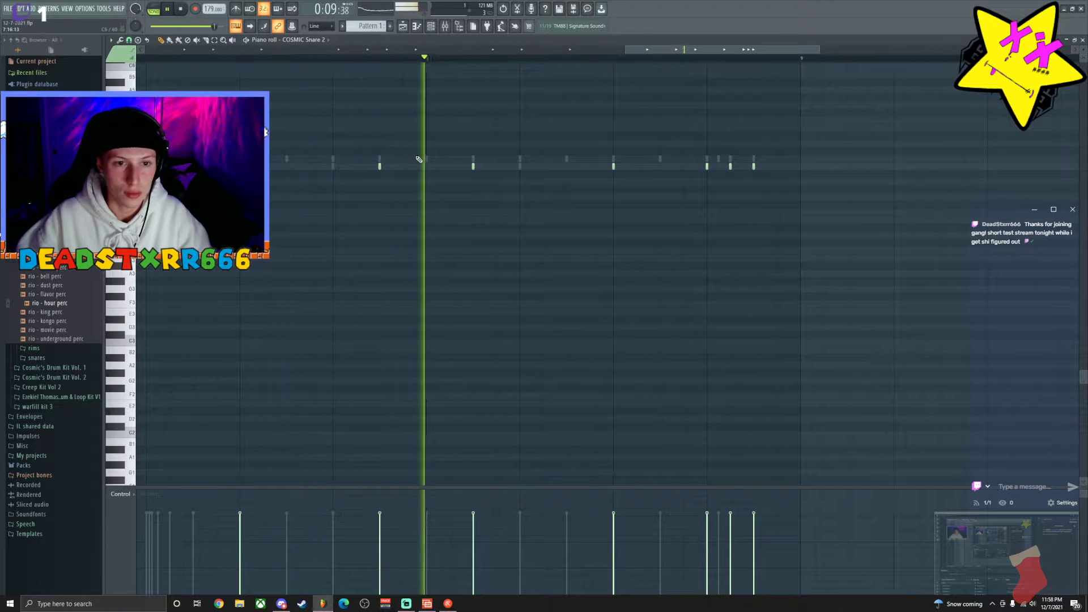
pyautogui.press('space')
pyautogui.press('space')
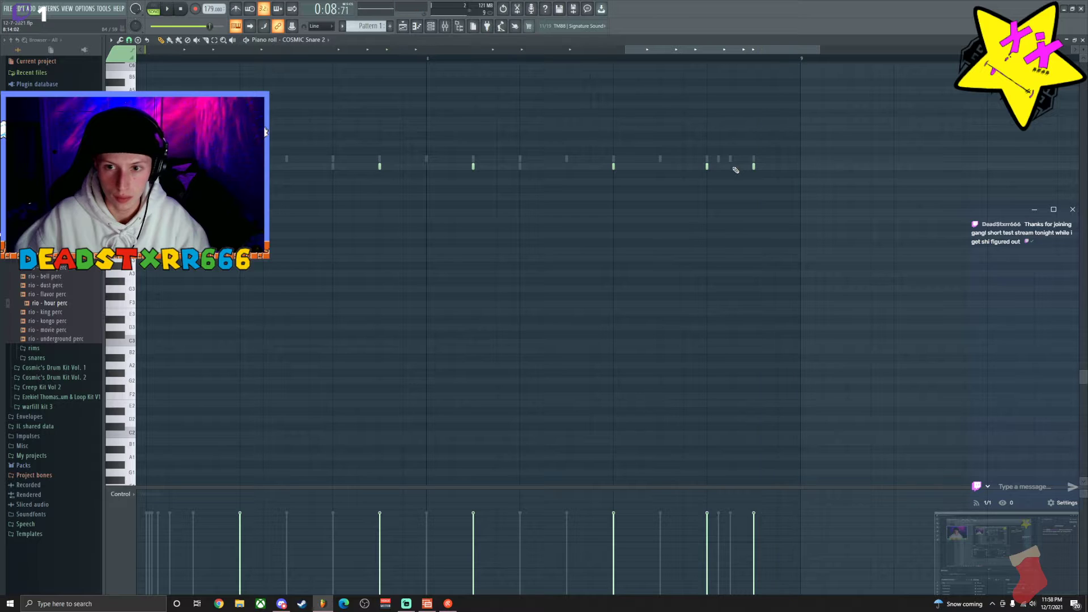
# Try extra COSMIC Snare 2 notes before and after the last snare hit of bar 8, auditioning each variation.
pyautogui.press('space')
pyautogui.click(776, 166)
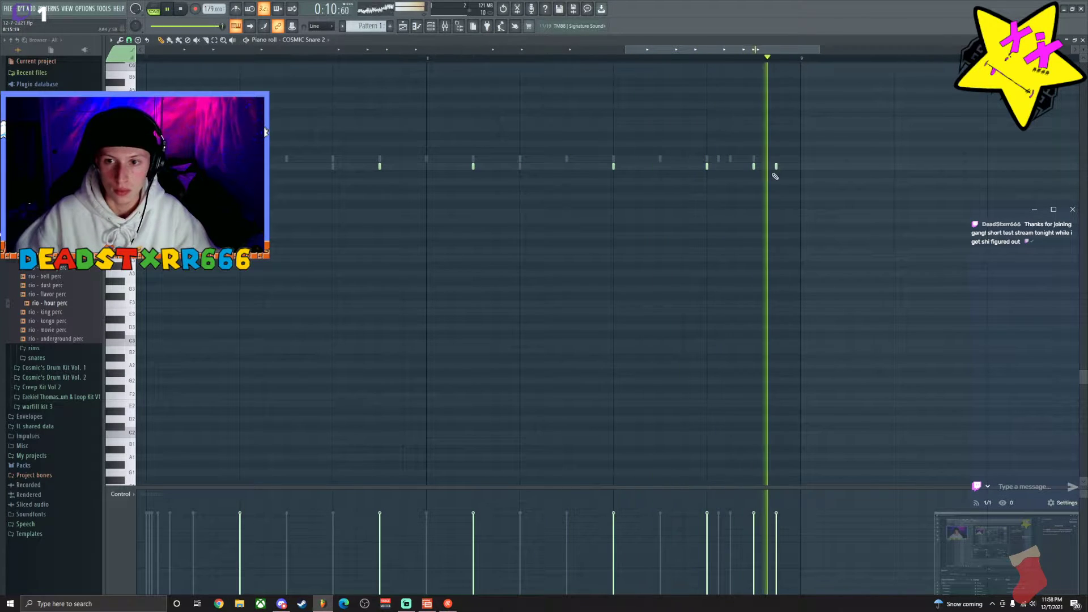
pyautogui.press('space')
pyautogui.click(730, 166)
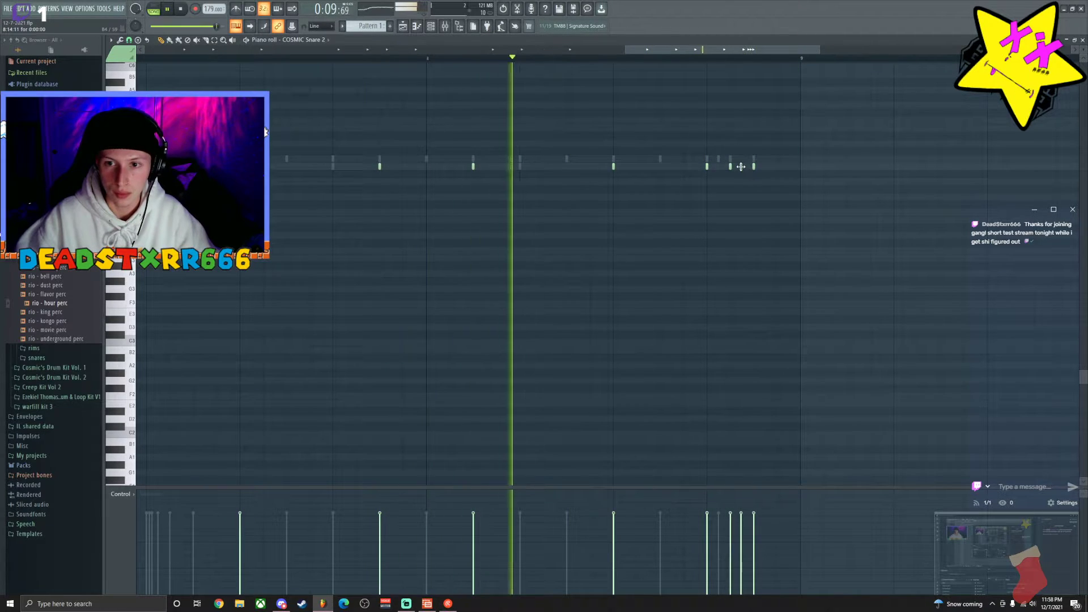
pyautogui.click(742, 166)
pyautogui.press('space')
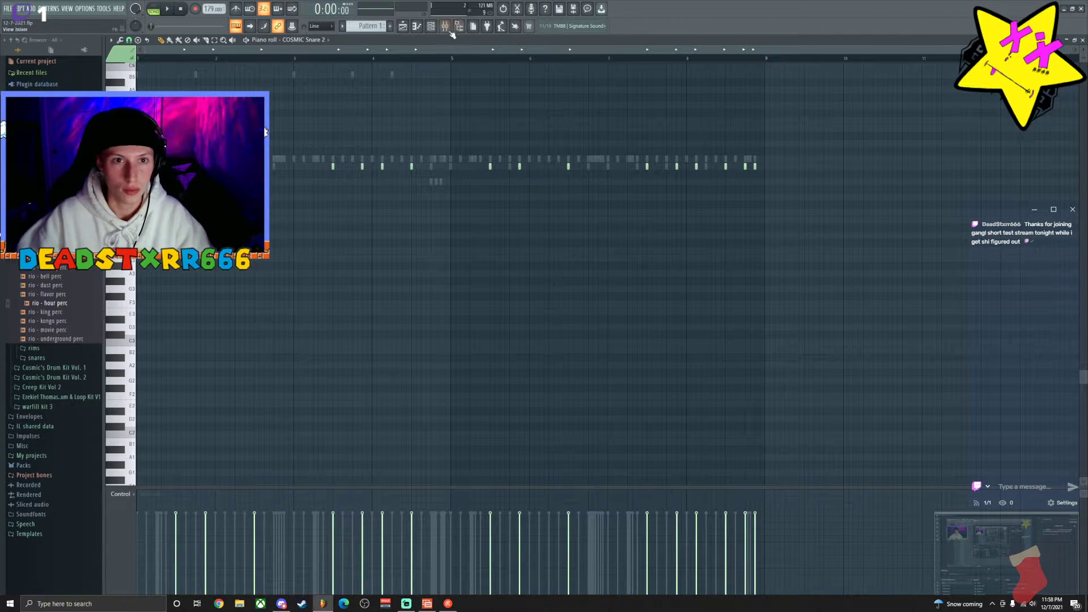
# Return to the channel rack and audition the whole pattern with the loop while browsing the sample folders.
pyautogui.click(417, 26)
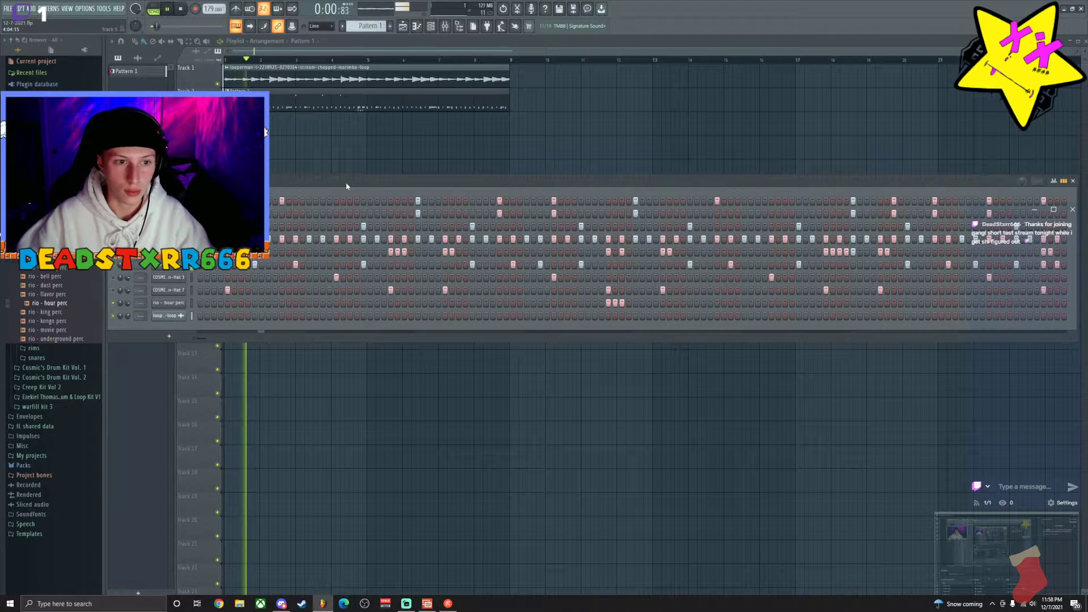
pyautogui.press('space')
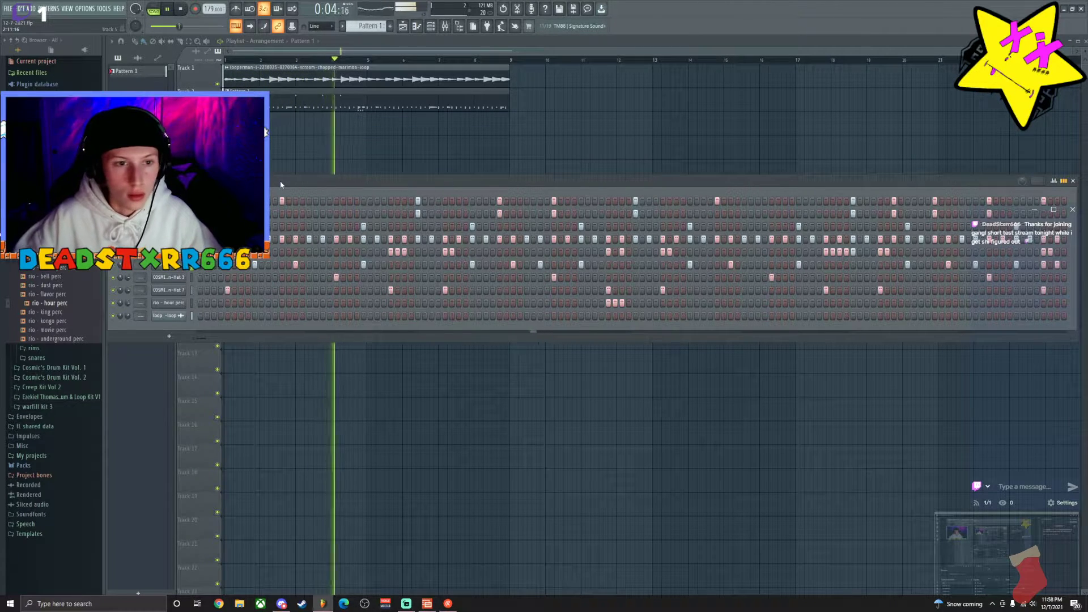
pyautogui.scroll(-3, 57, 271)
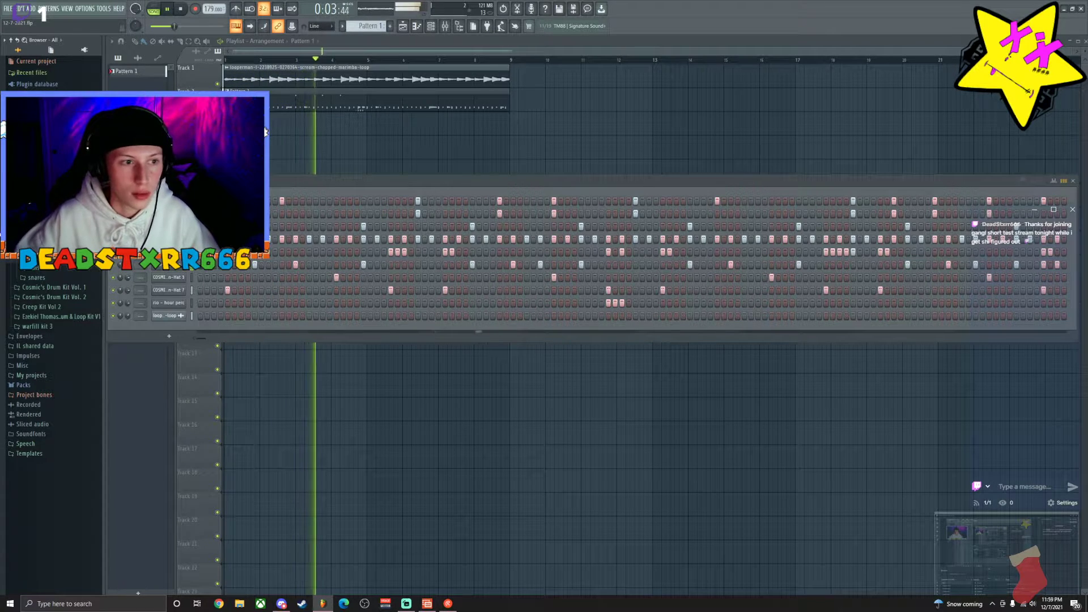
pyautogui.click(40, 170)
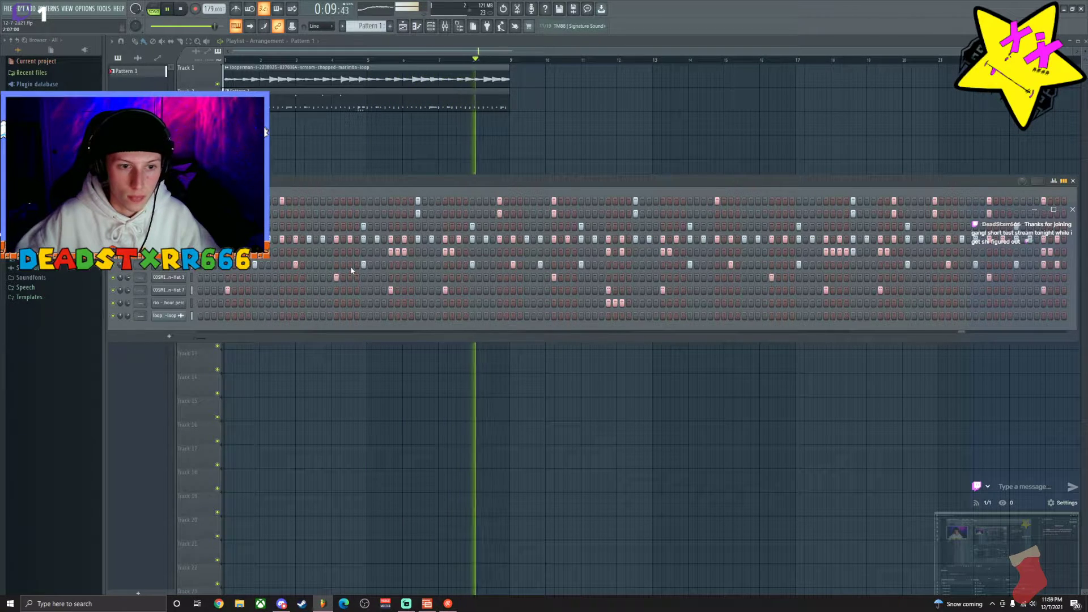
pyautogui.press('space')
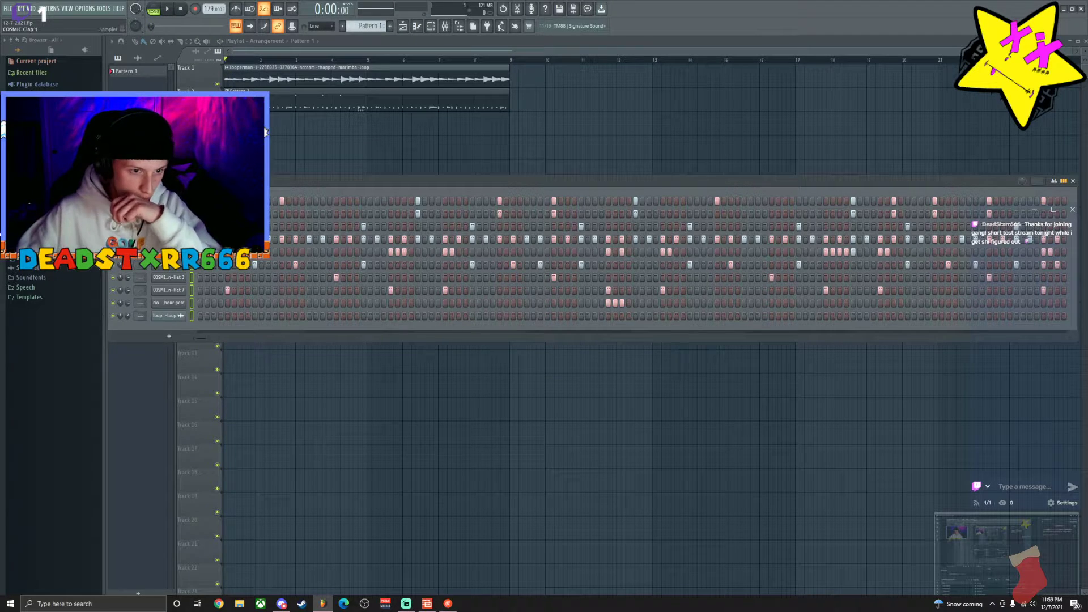
# Route all ten channels to their own consecutive mixer tracks, starting with COSMIC 808 19 on insert 1.
pyautogui.click(431, 26)
pyautogui.click(445, 26)
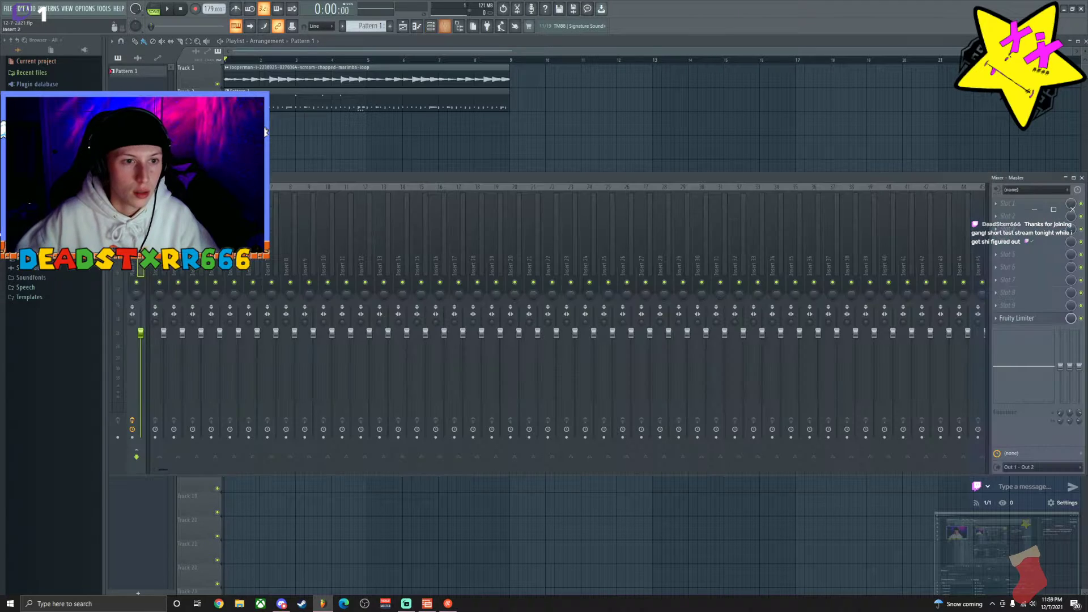
pyautogui.hotkey('ctrl', 'shift', 'l')
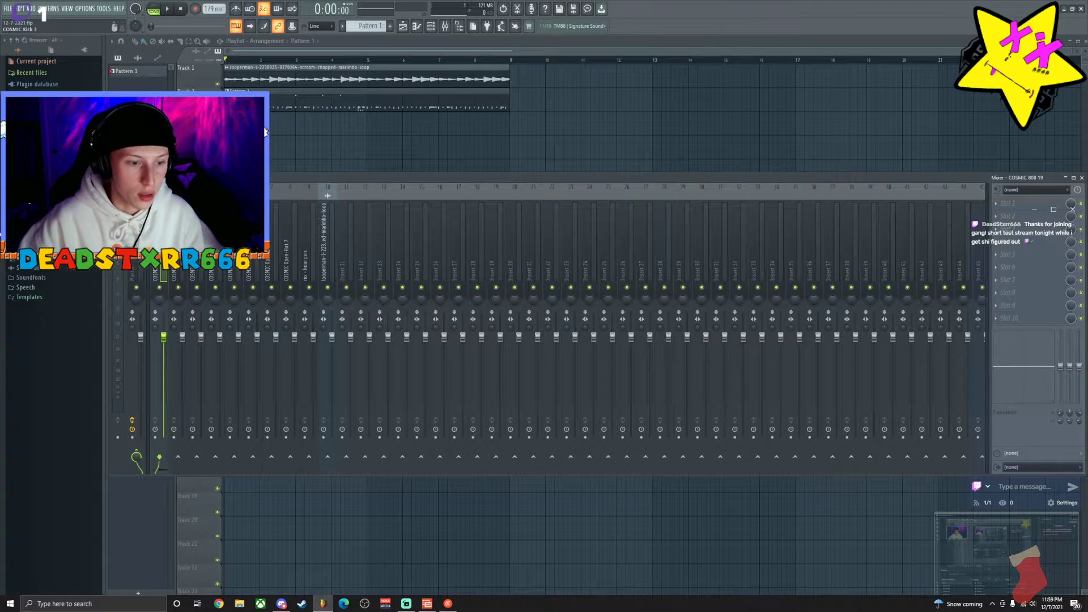
pyautogui.click(232, 261)
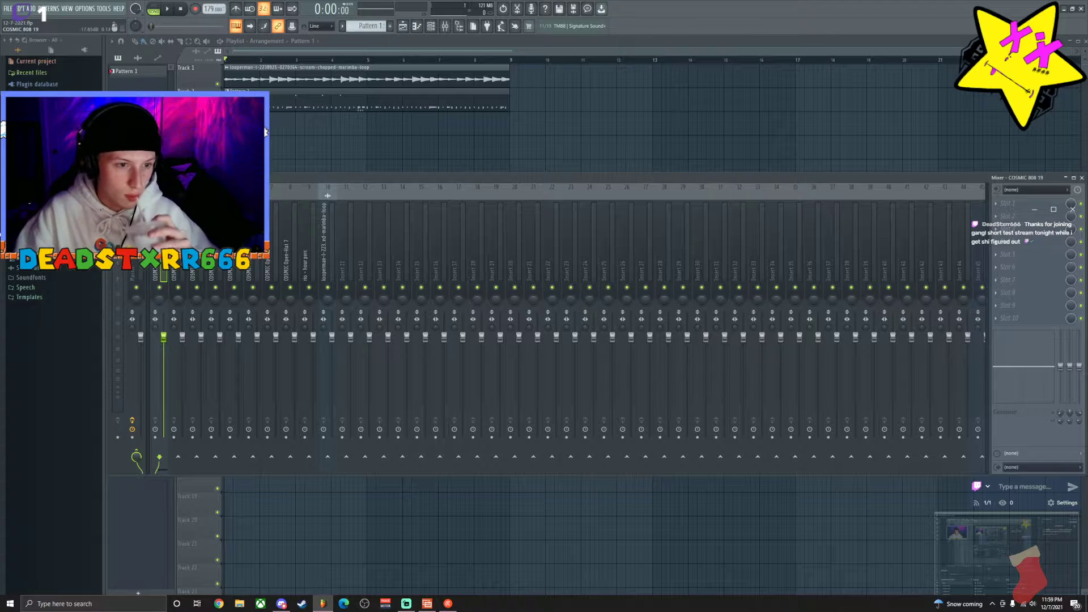
# Load 808 PRESET from the Music > beat presets > DS MIXER PRESETS folder onto the COSMIC 808 19 mixer track.
pyautogui.rightClick(168, 226)
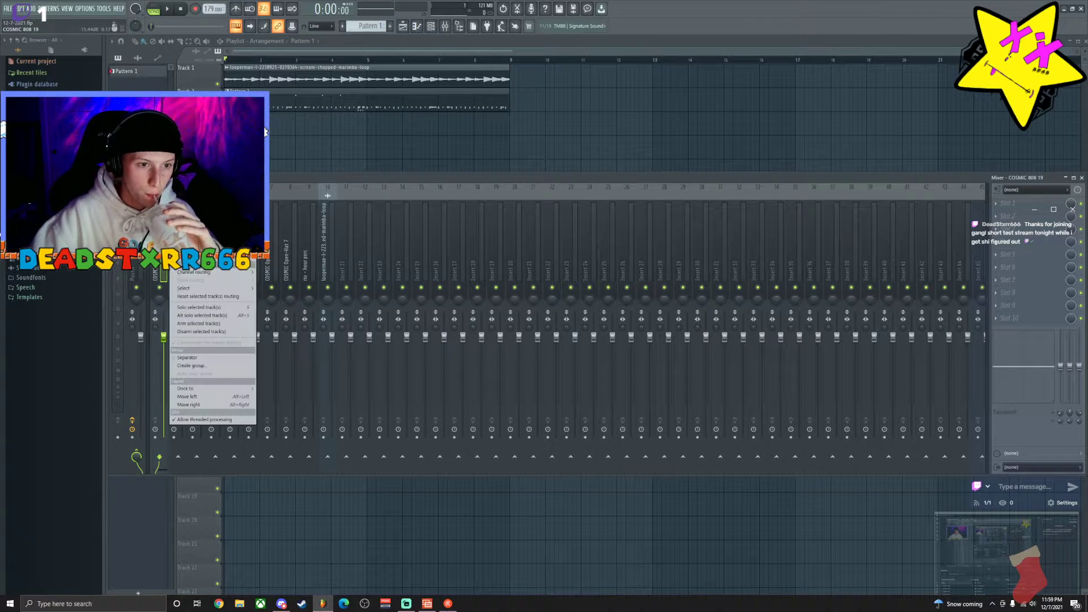
pyautogui.moveTo(213, 229)
pyautogui.click(309, 230)
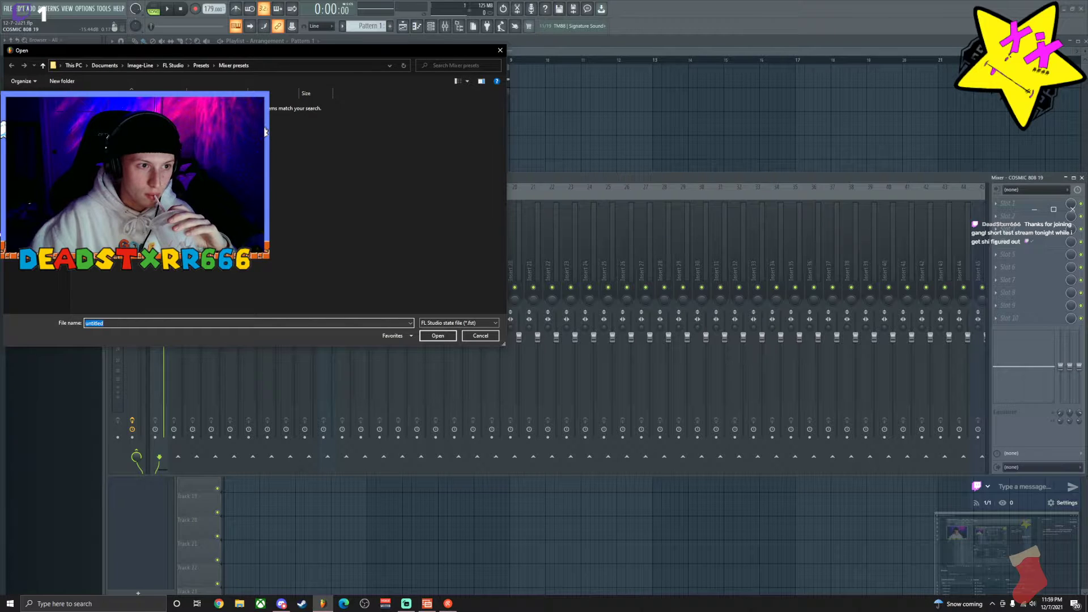
pyautogui.click(73, 65)
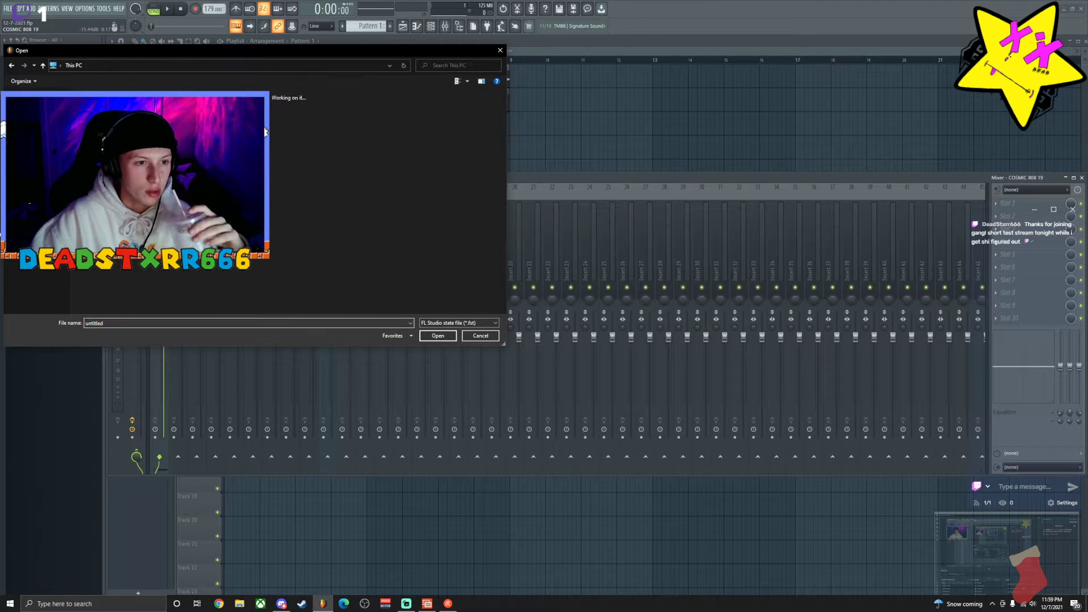
pyautogui.doubleClick(239, 137)
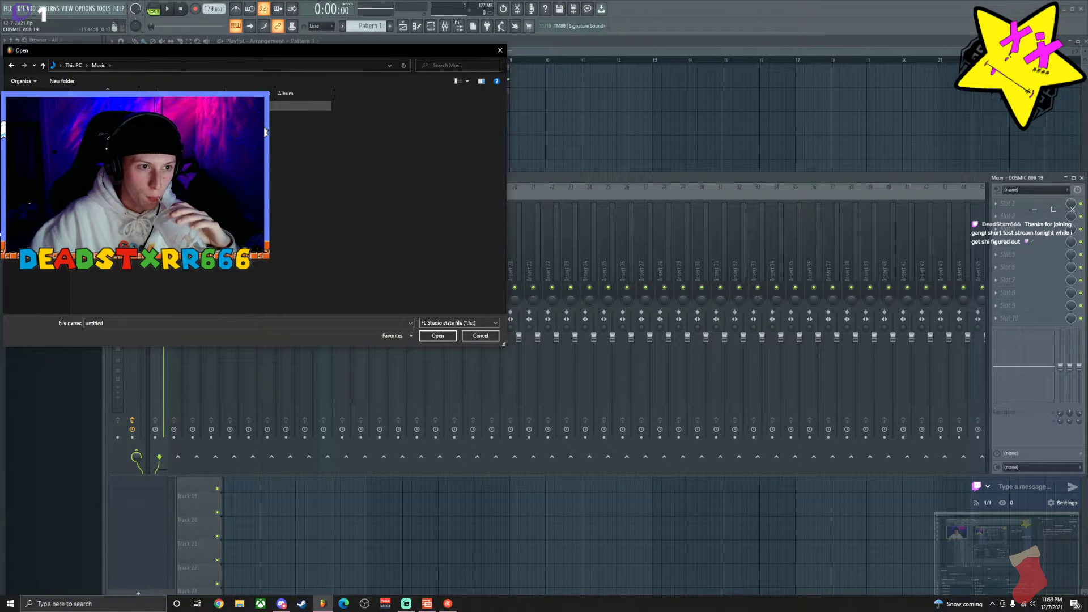
pyautogui.doubleClick(265, 131)
pyautogui.doubleClick(265, 132)
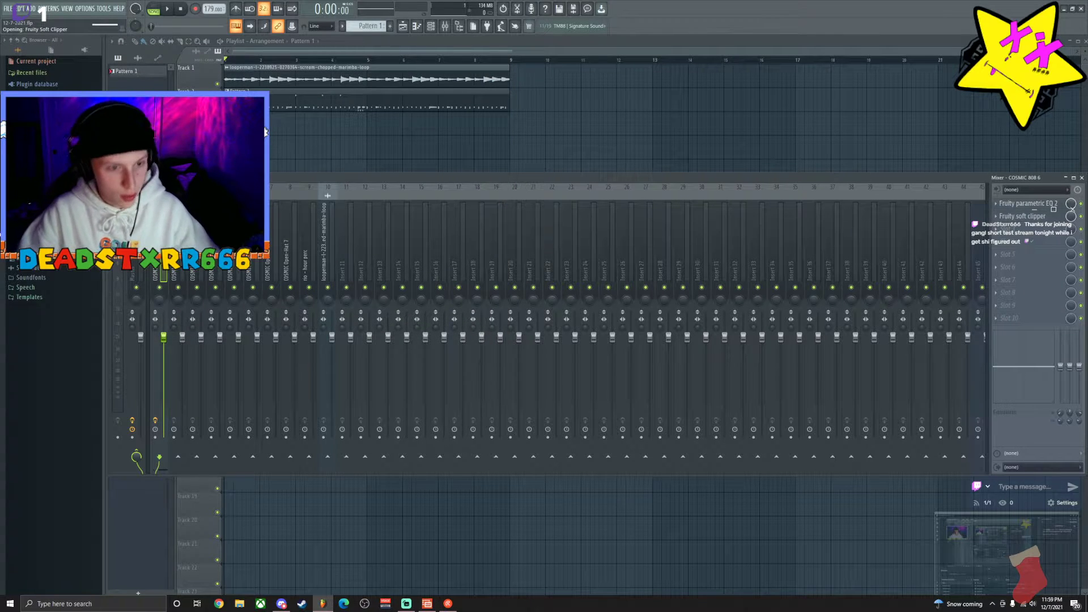
# Load the matching saved presets from DS MIXER PRESETS onto the COSMIC Kick 3 and COSMIC Clap 1 mixer tracks.
pyautogui.rightClick(182, 271)
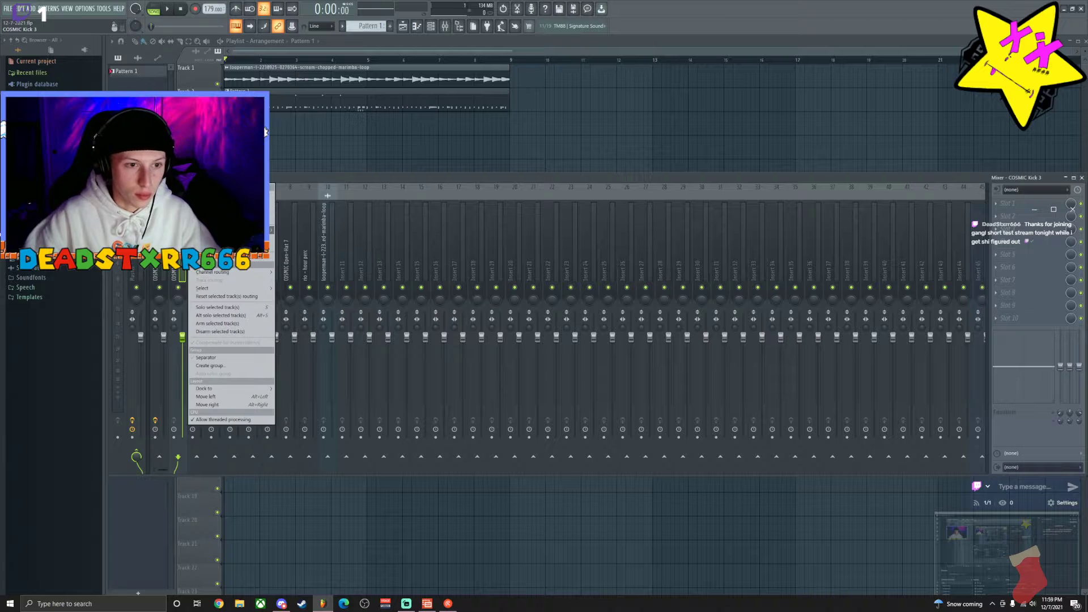
pyautogui.moveTo(250, 230)
pyautogui.click(296, 229)
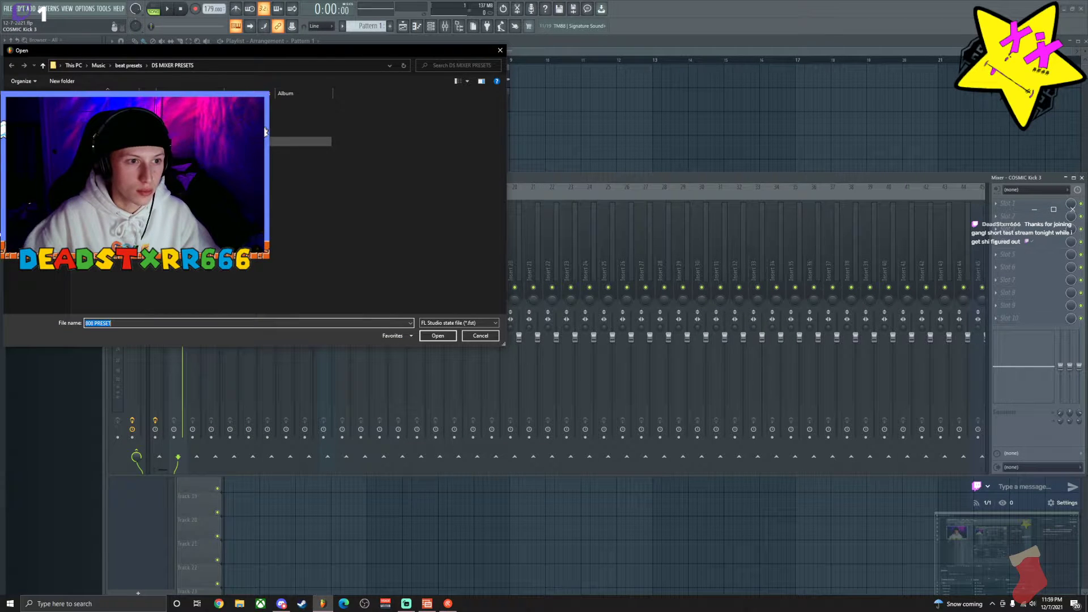
pyautogui.doubleClick(265, 132)
pyautogui.rightClick(204, 262)
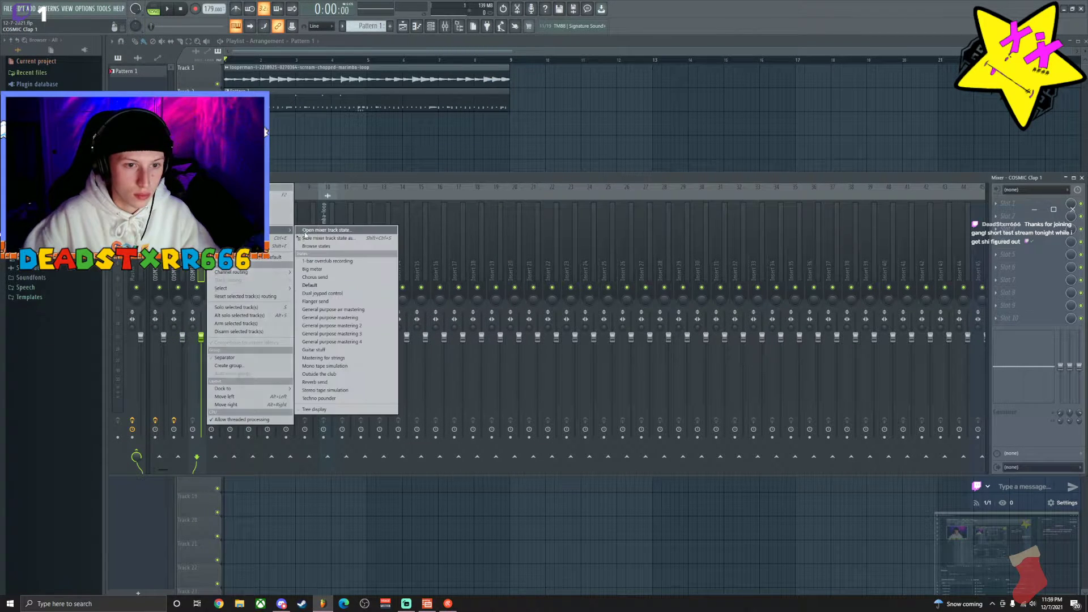
pyautogui.click(309, 230)
pyautogui.doubleClick(266, 123)
# Load 2 STEP HAT PRESET onto the COSMIC Hi-Hat 3 mixer track and HAT ROLL PRESET onto COSMIC Hi-Hat 3 #2.
pyautogui.rightClick(224, 262)
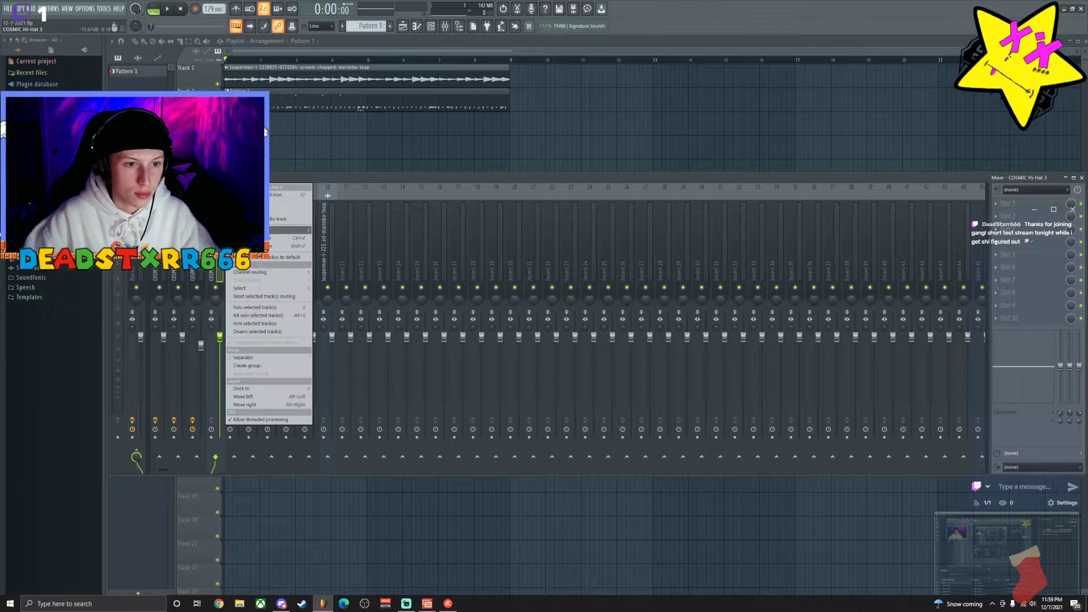
pyautogui.click(313, 229)
pyautogui.doubleClick(271, 106)
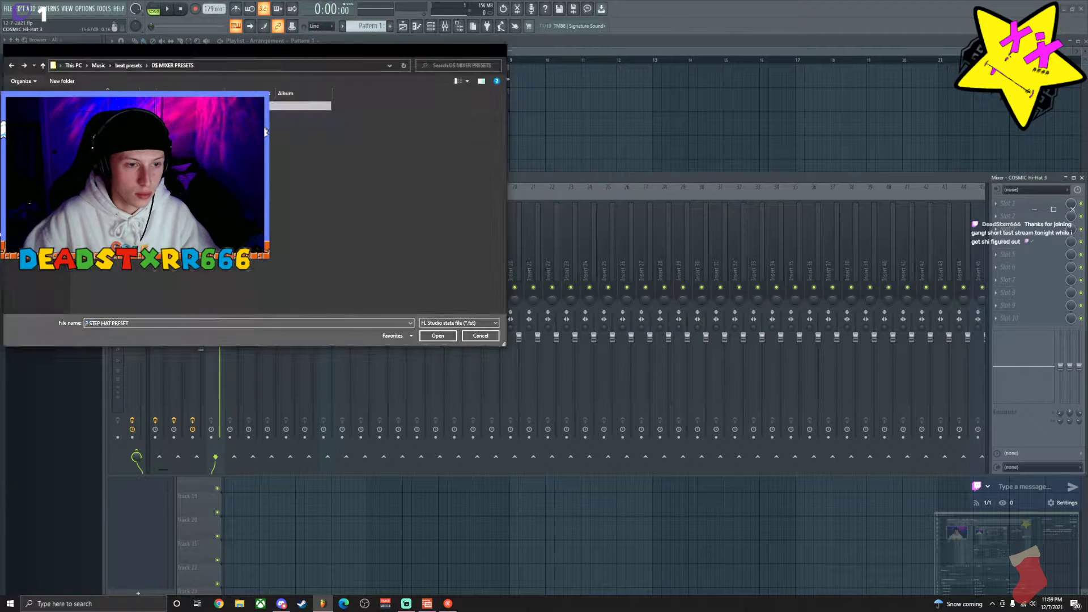
pyautogui.rightClick(243, 262)
pyautogui.moveTo(301, 230)
pyautogui.click(363, 285)
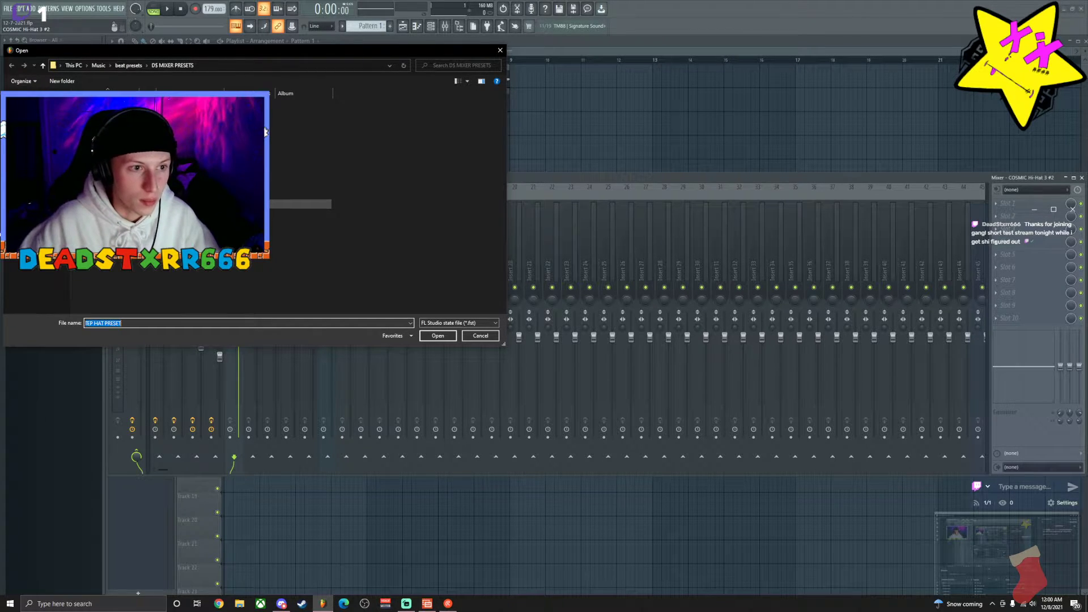
pyautogui.moveTo(192, 51); pyautogui.dragTo(236, 129)
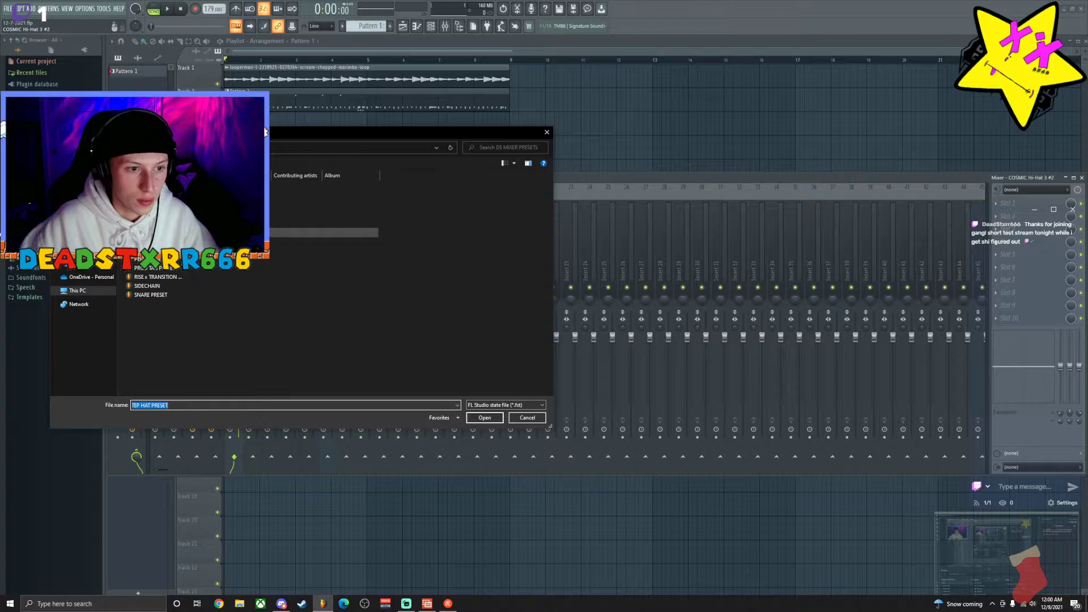
pyautogui.doubleClick(199, 223)
# Load a snare preset onto the COSMIC Snare 2 mixer track and a saved preset onto the COSMIC Open-Hat 3 track.
pyautogui.rightClick(261, 185)
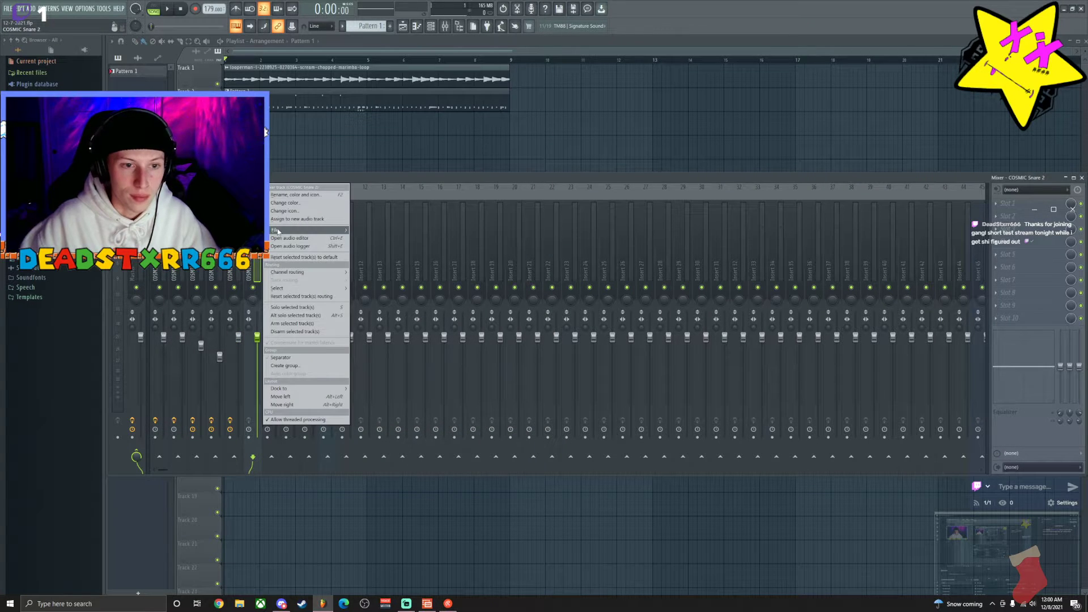
pyautogui.moveTo(278, 231)
pyautogui.click(362, 230)
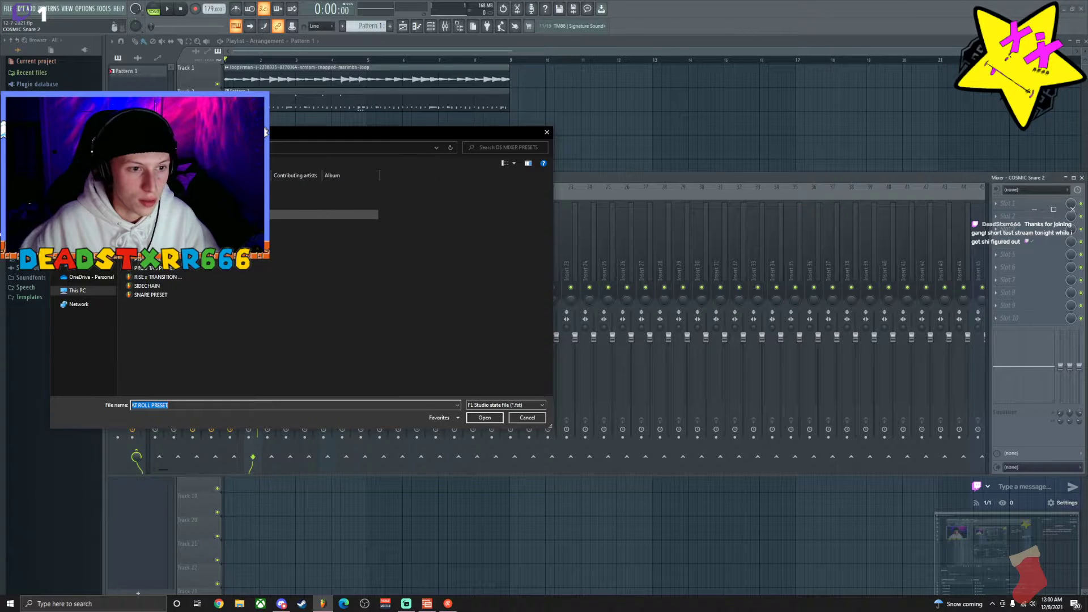
pyautogui.press('Return')
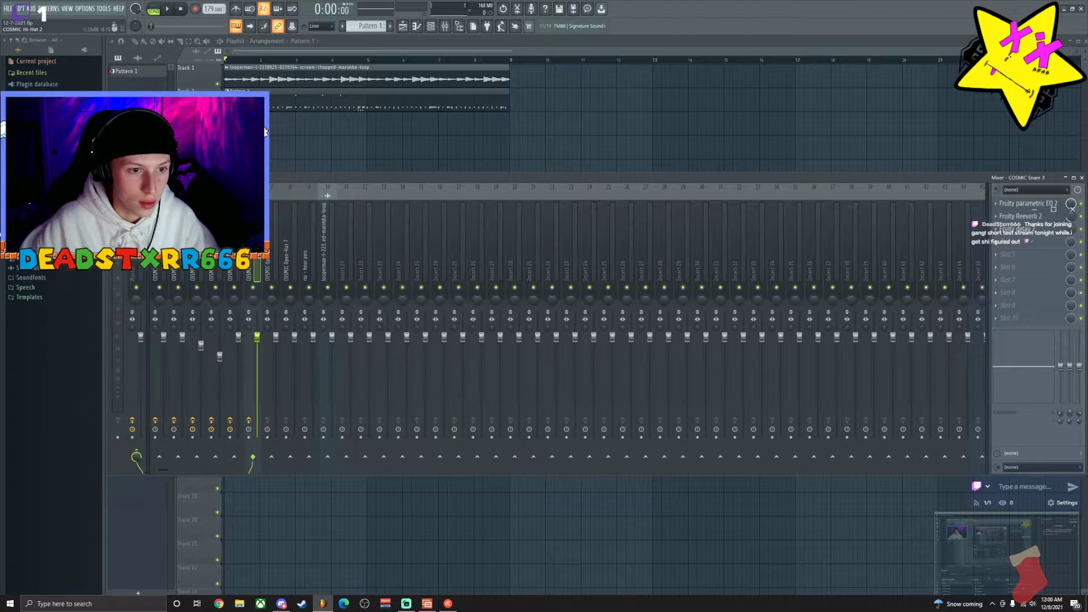
pyautogui.rightClick(275, 248)
pyautogui.moveTo(318, 232)
pyautogui.click(397, 232)
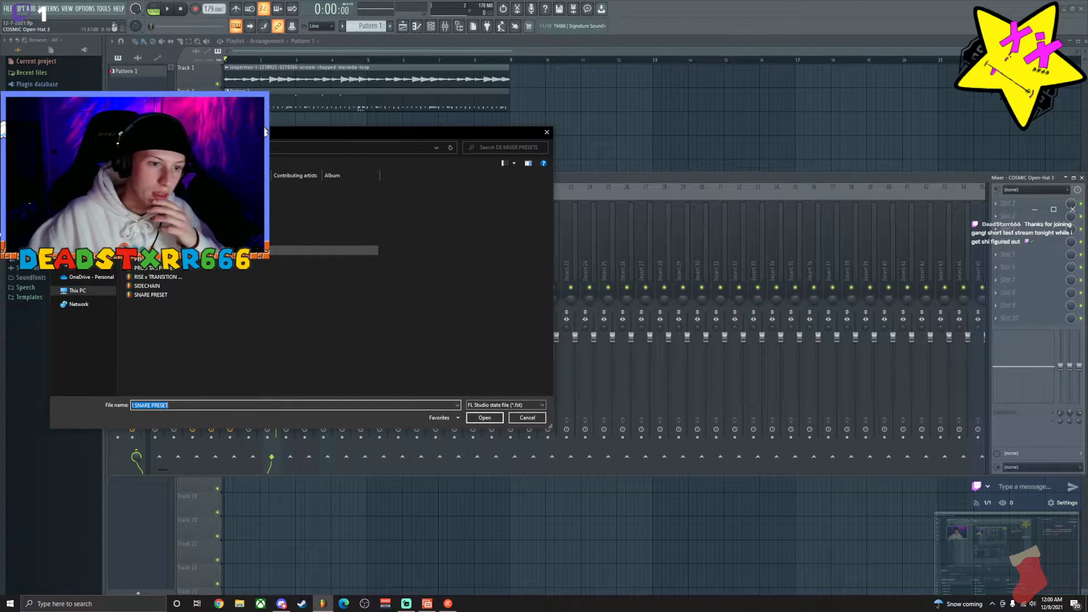
pyautogui.doubleClick(159, 250)
# Load the matching saved mixer presets onto the COSMIC Open-Hat 7 and no - hour perc tracks.
pyautogui.rightClick(286, 264)
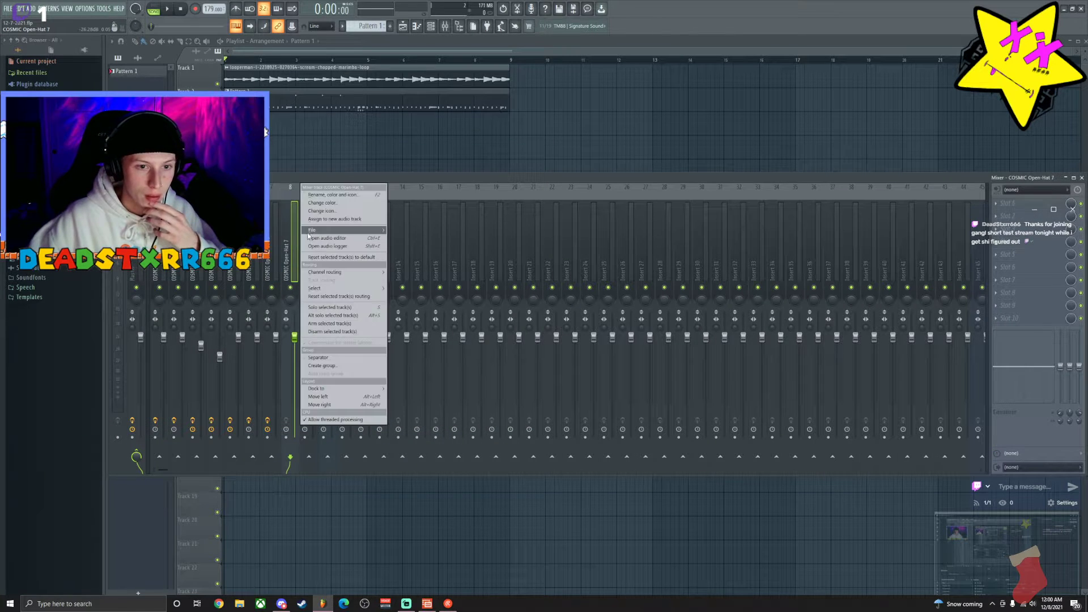
pyautogui.moveTo(345, 232)
pyautogui.click(431, 286)
pyautogui.doubleClick(258, 259)
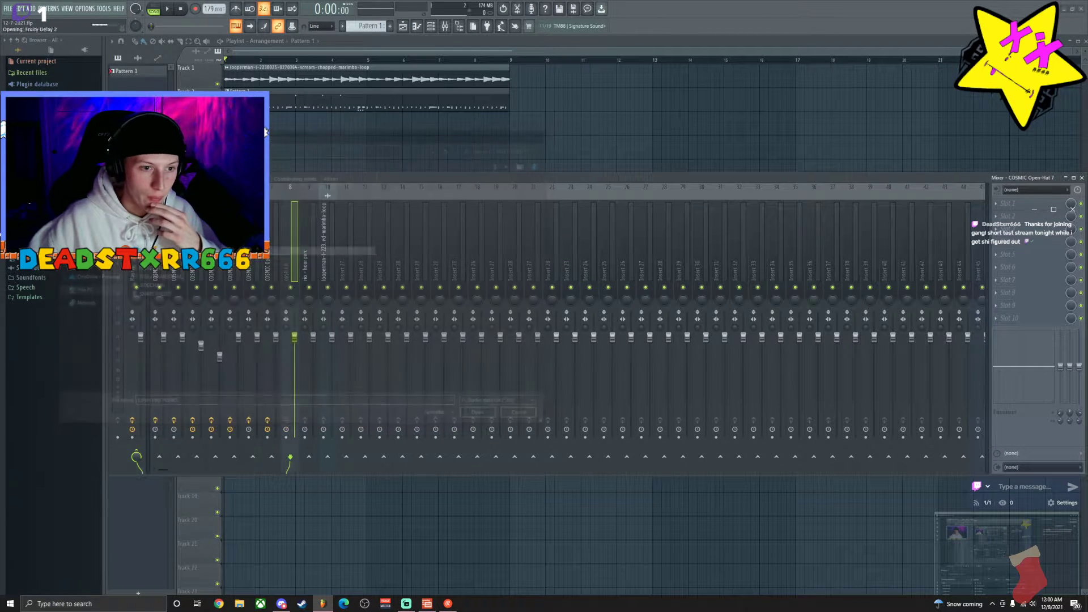
pyautogui.rightClick(312, 253)
pyautogui.moveTo(345, 230)
pyautogui.click(419, 230)
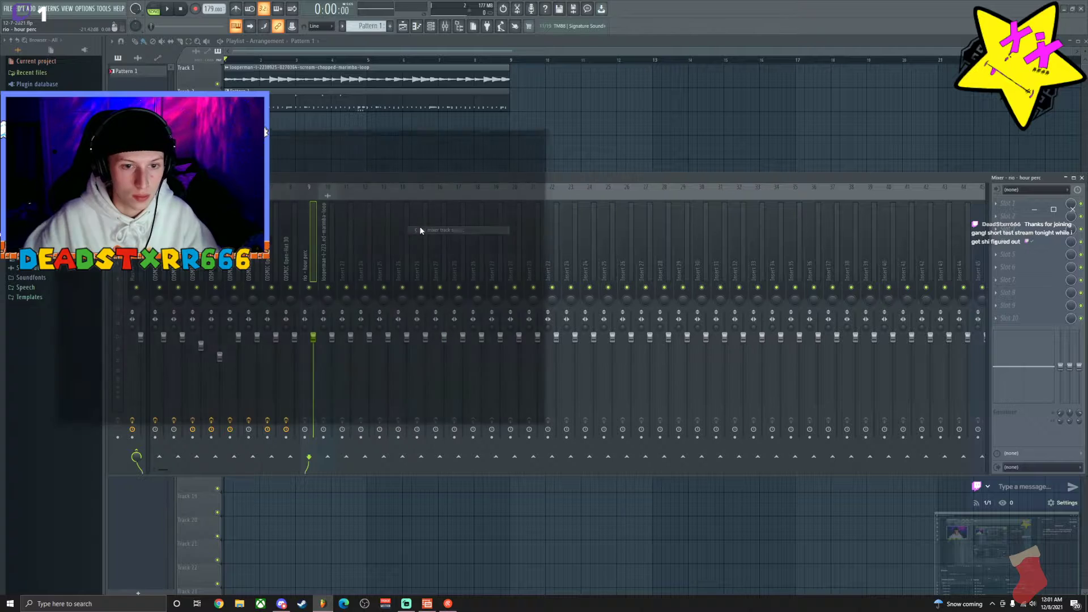
pyautogui.doubleClick(255, 269)
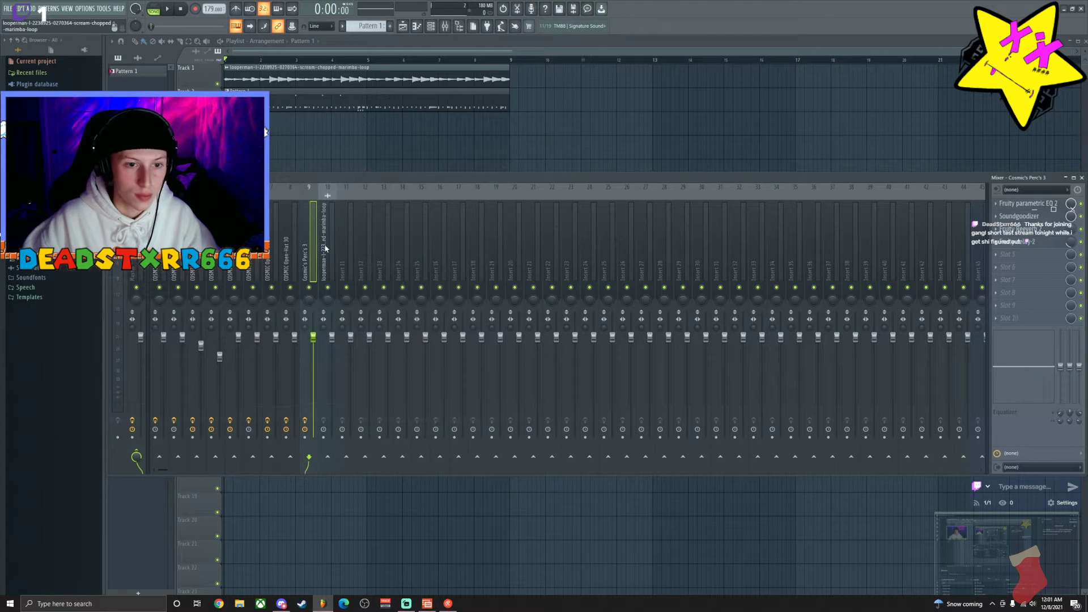
# Add S1 Imager Stereo with a width of 1.60 to the marimba loop's mixer track and move it down to slot 10.
pyautogui.click(326, 276)
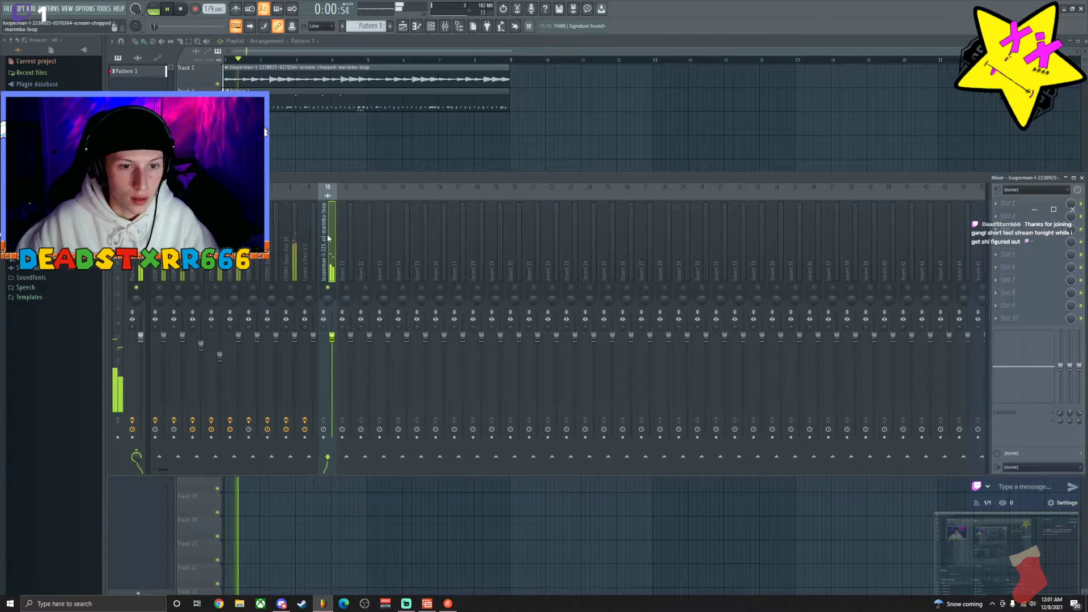
pyautogui.click(1008, 209)
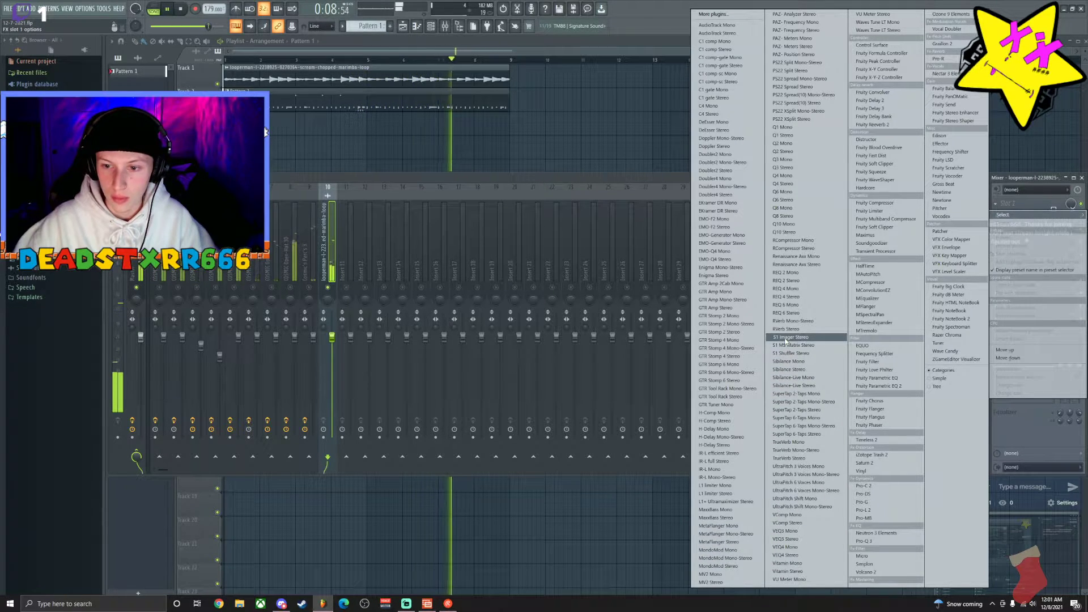
pyautogui.click(788, 338)
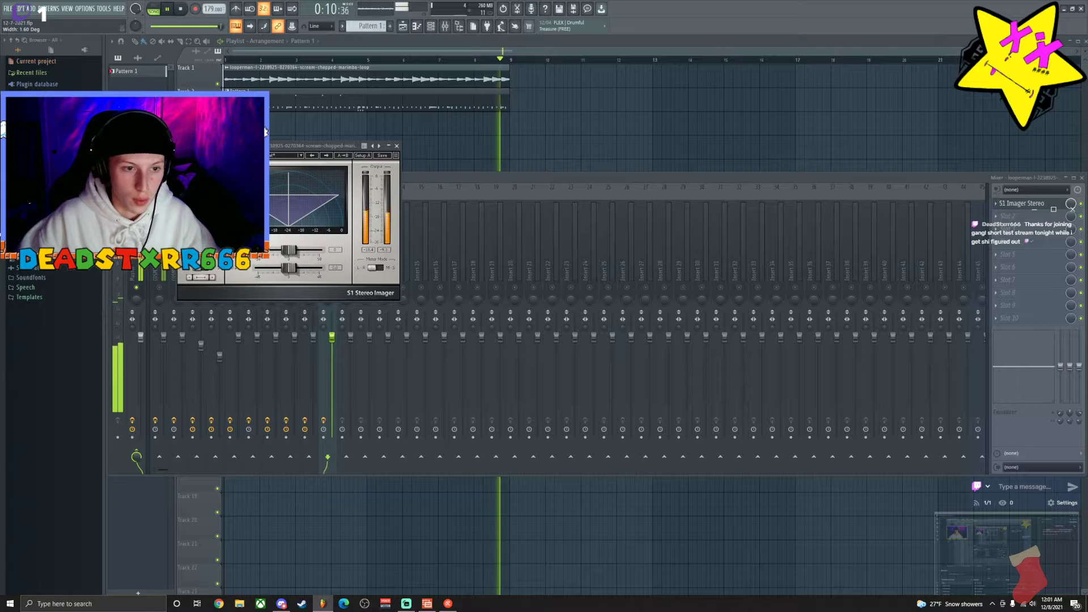
pyautogui.click(397, 146)
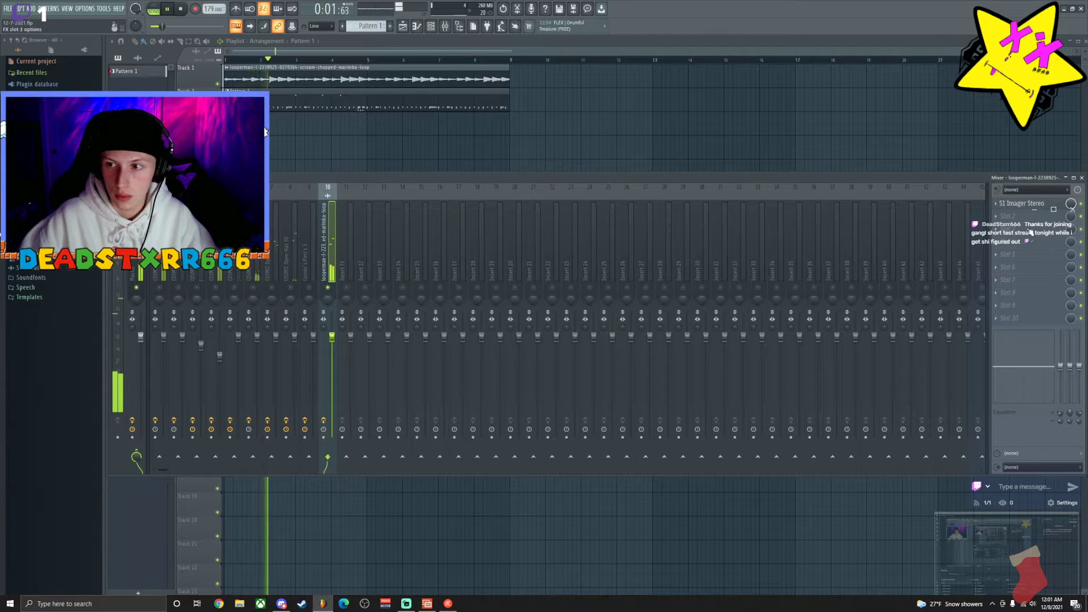
pyautogui.scroll(-6, 1032, 207)
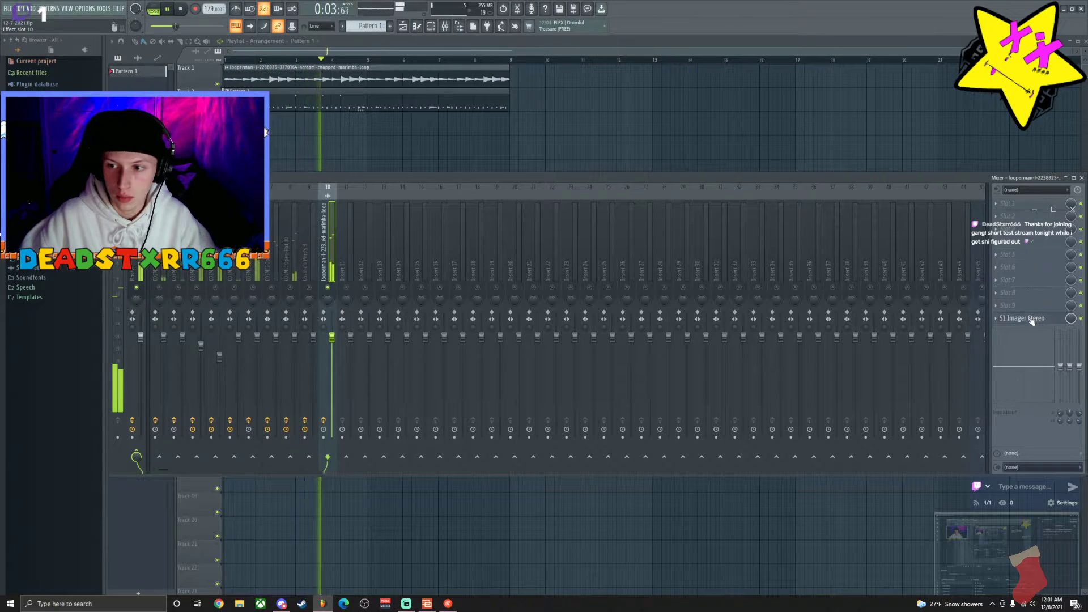
# Add Fruity Parametric EQ 2 to slot 1 of the marimba loop's track, enlarge its window, and set band 1 to high pass.
pyautogui.click(1014, 204)
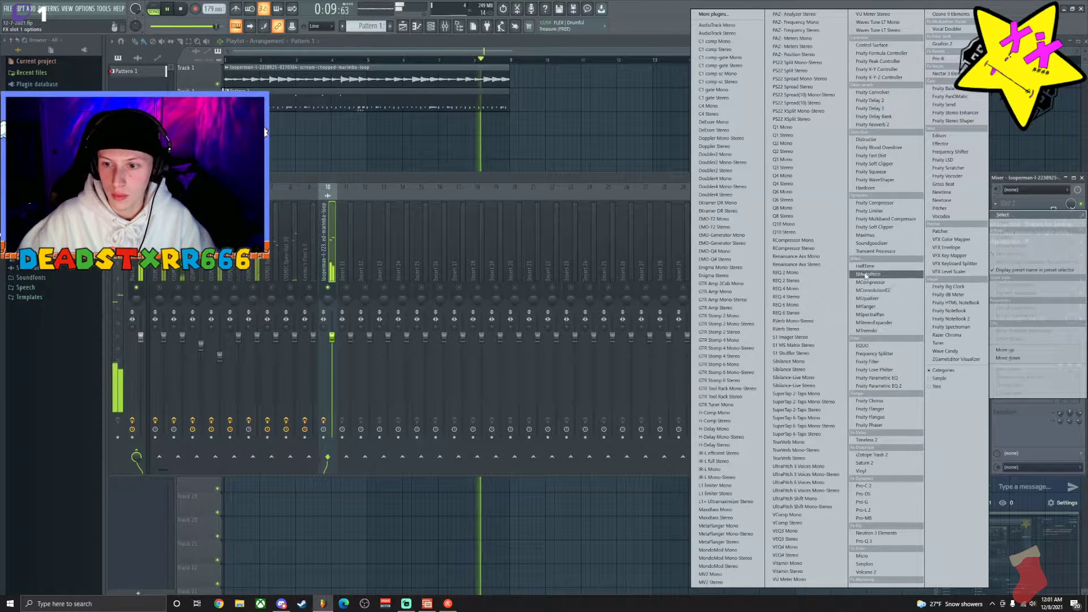
pyautogui.click(881, 386)
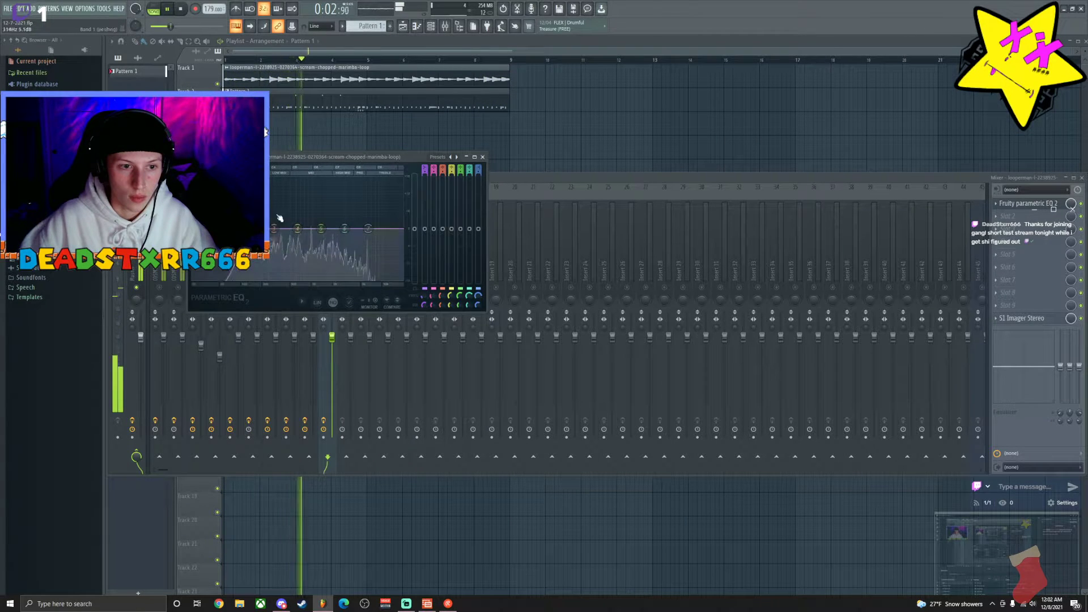
pyautogui.click(475, 157)
pyautogui.rightClick(258, 312)
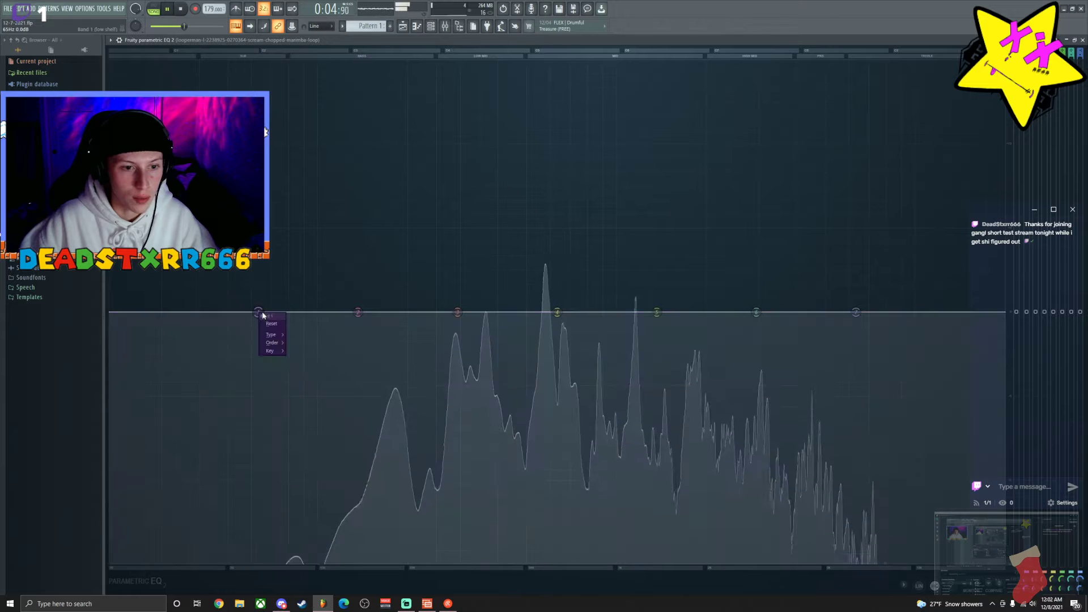
pyautogui.moveTo(275, 335)
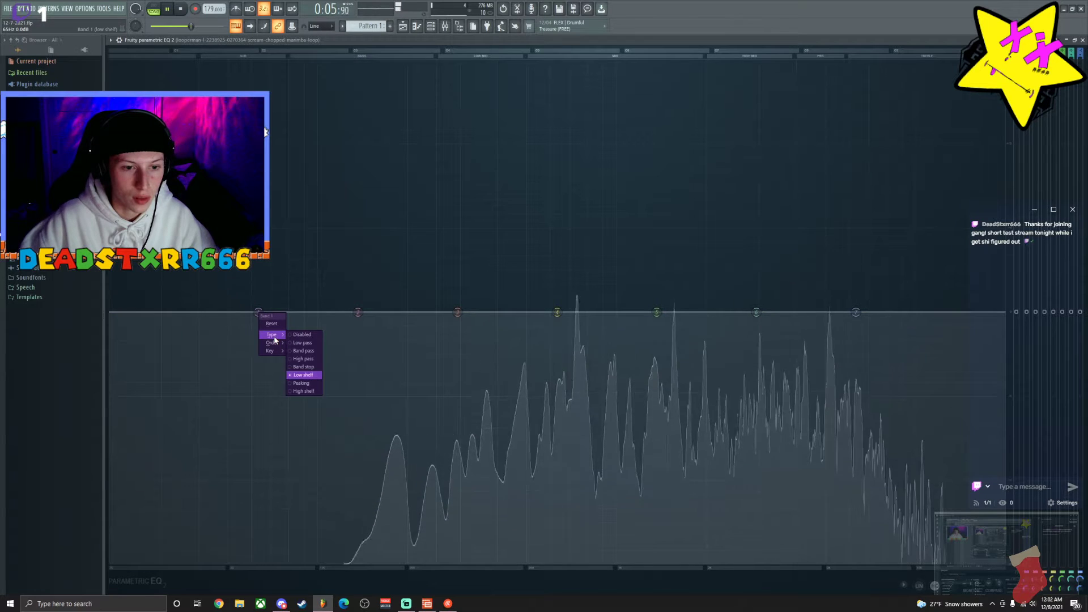
pyautogui.click(309, 359)
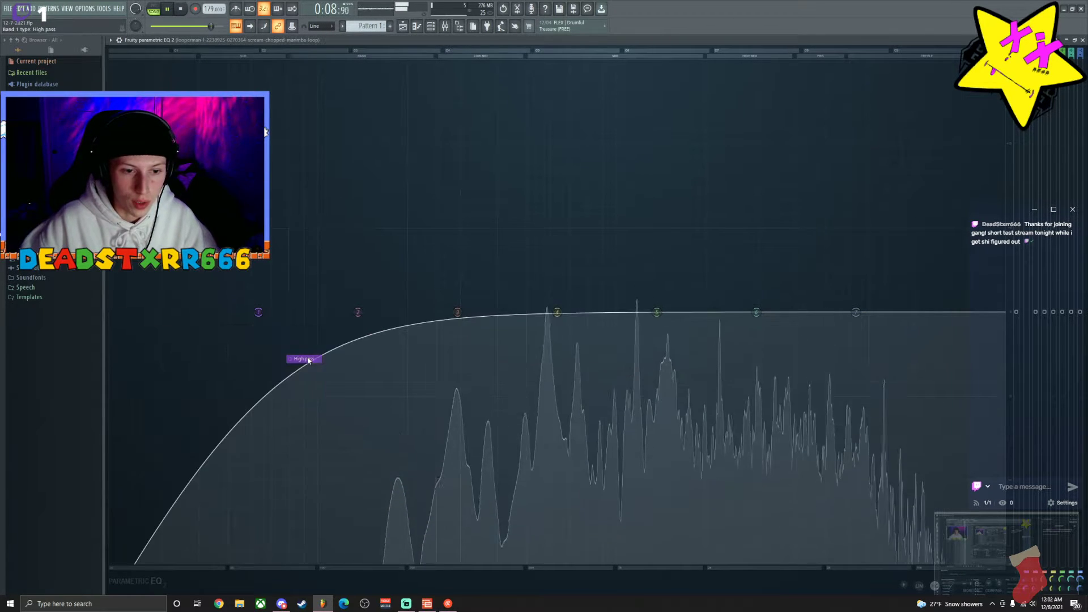
# Steepen the slope of the band 1 high-pass filter and move its cutoff to about 195 Hz.
pyautogui.moveTo(259, 312); pyautogui.dragTo(405, 313)
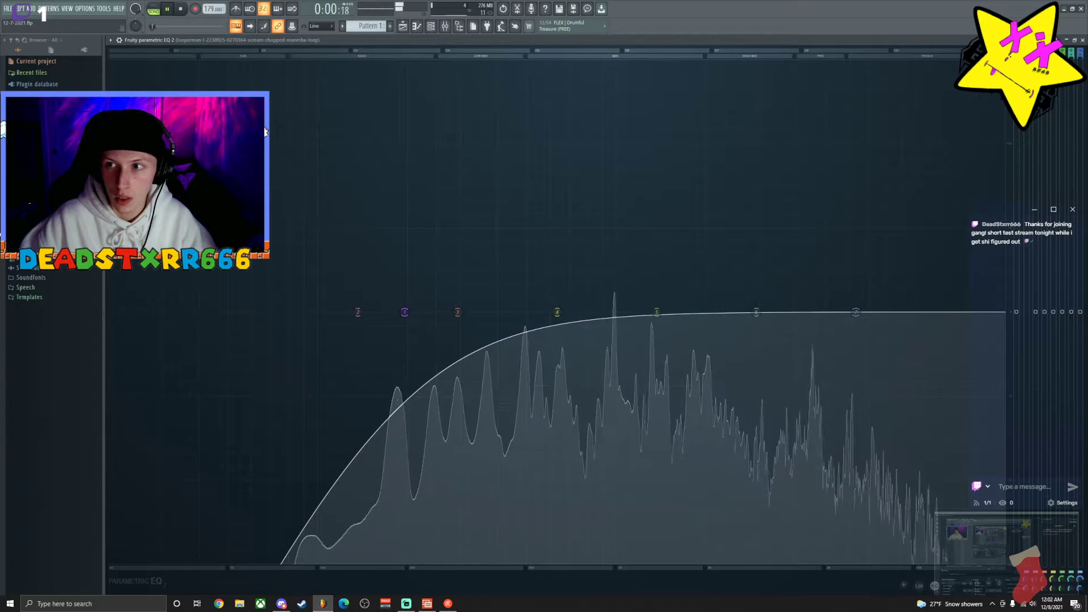
pyautogui.click(1027, 53)
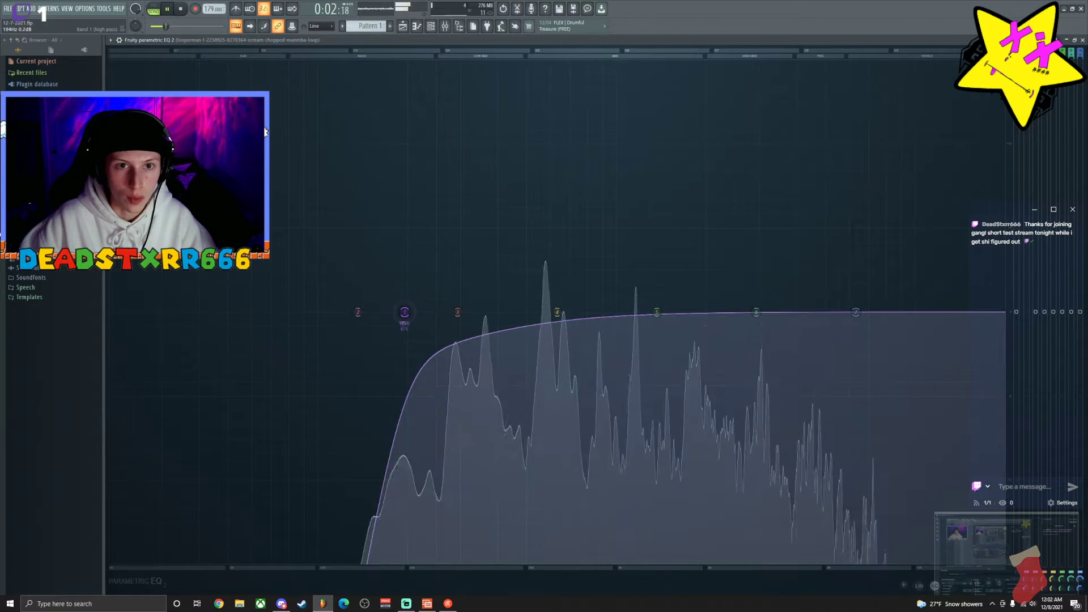
pyautogui.moveTo(404, 313)
pyautogui.mouseDown()
pyautogui.moveTo(444, 312)
pyautogui.moveTo(407, 312)
pyautogui.mouseUp()
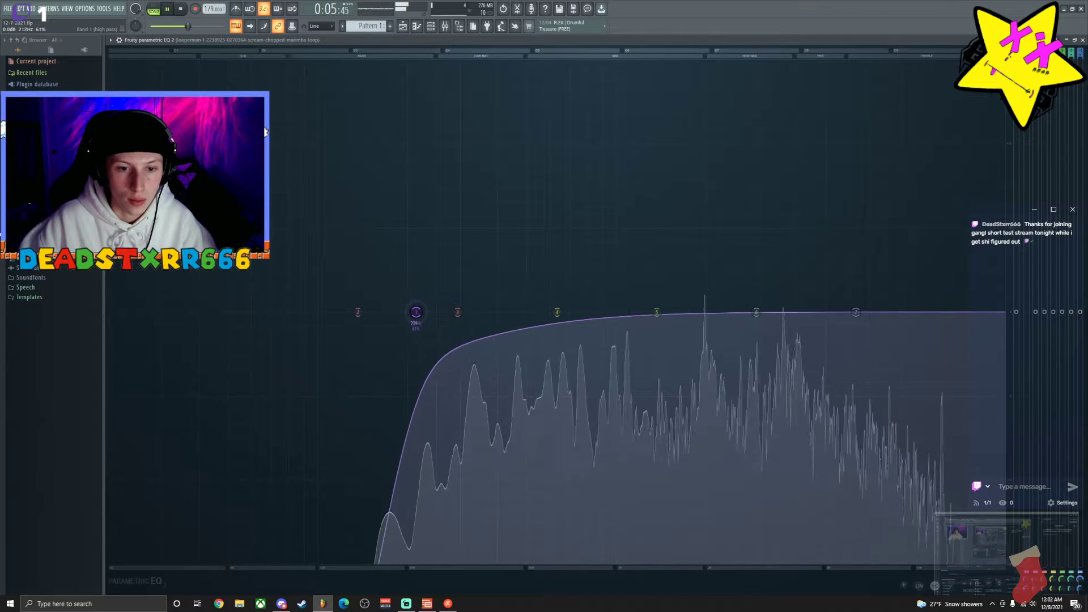
pyautogui.moveTo(416, 311); pyautogui.dragTo(366, 312)
pyautogui.moveTo(389, 312); pyautogui.dragTo(406, 314)
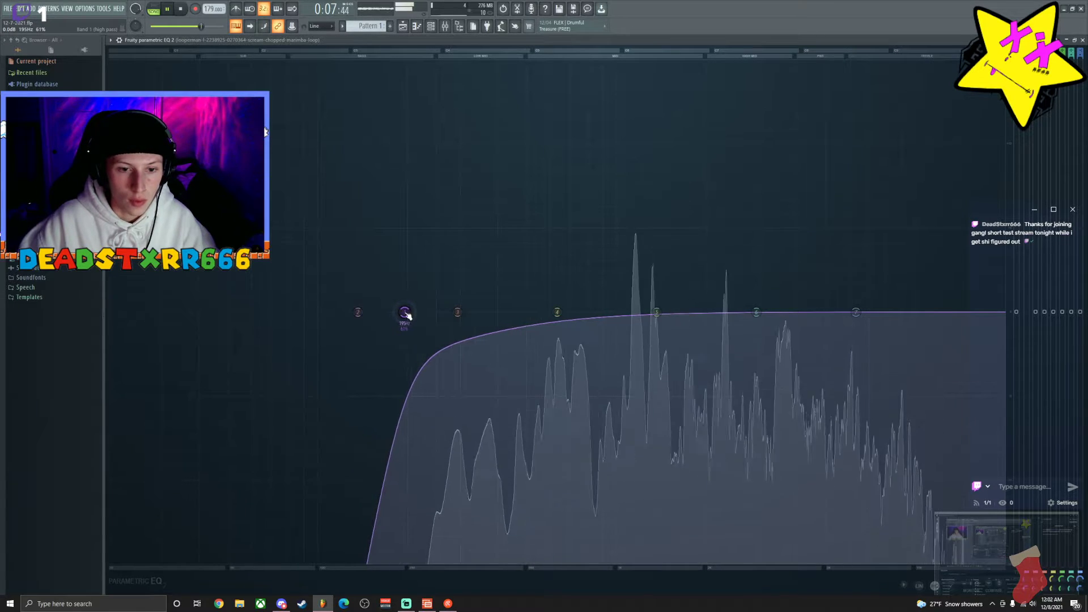
# Set band 7 to low pass with a steep slope and raise its cutoff frequency toward the upper end of the spectrum.
pyautogui.rightClick(856, 312)
pyautogui.moveTo(869, 334)
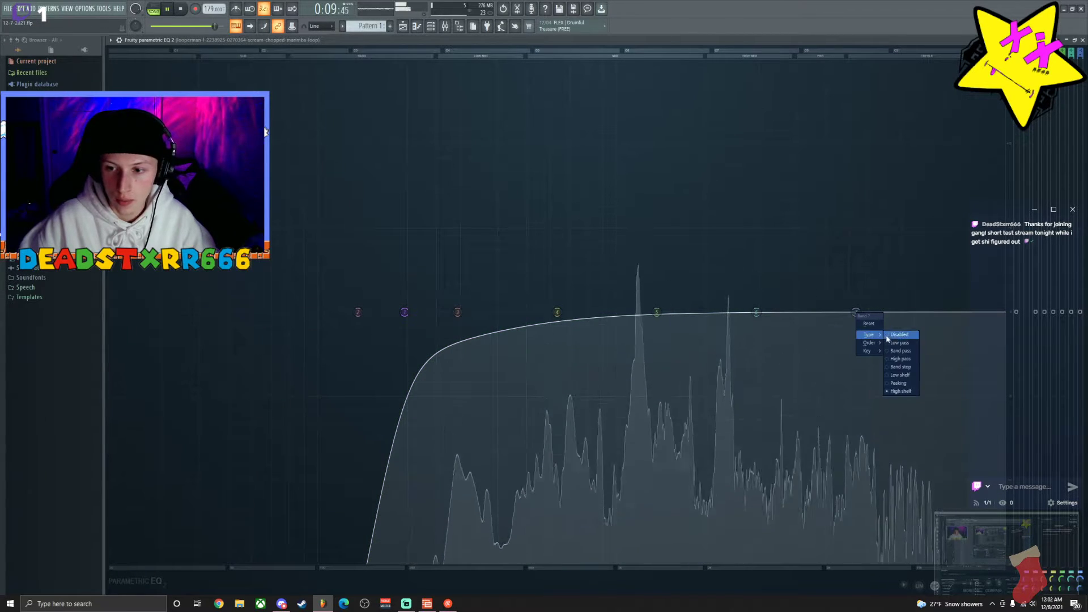
pyautogui.click(900, 351)
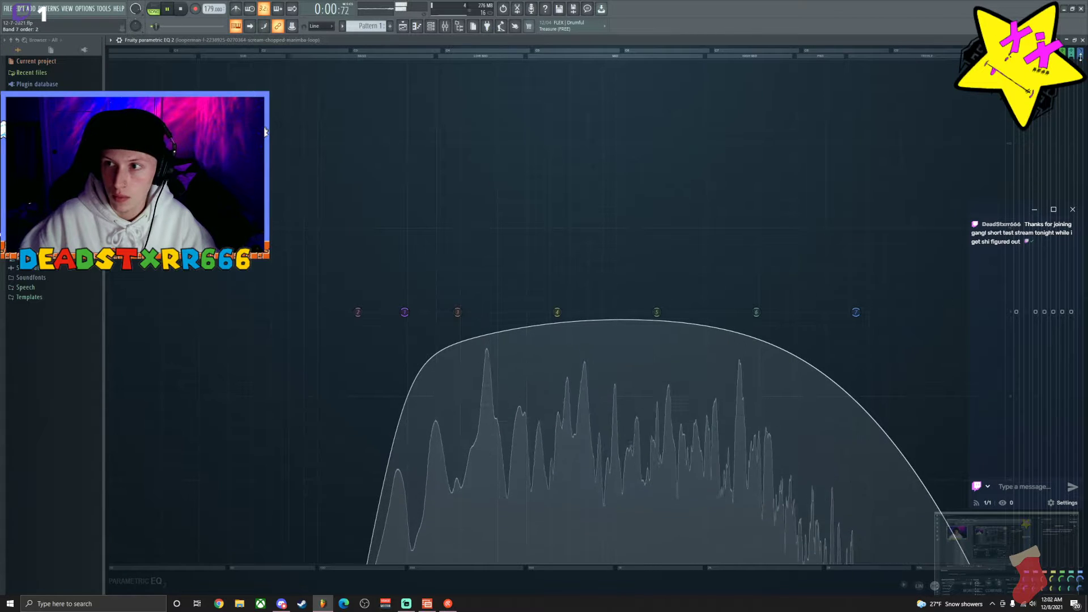
pyautogui.moveTo(891, 306); pyautogui.dragTo(918, 311)
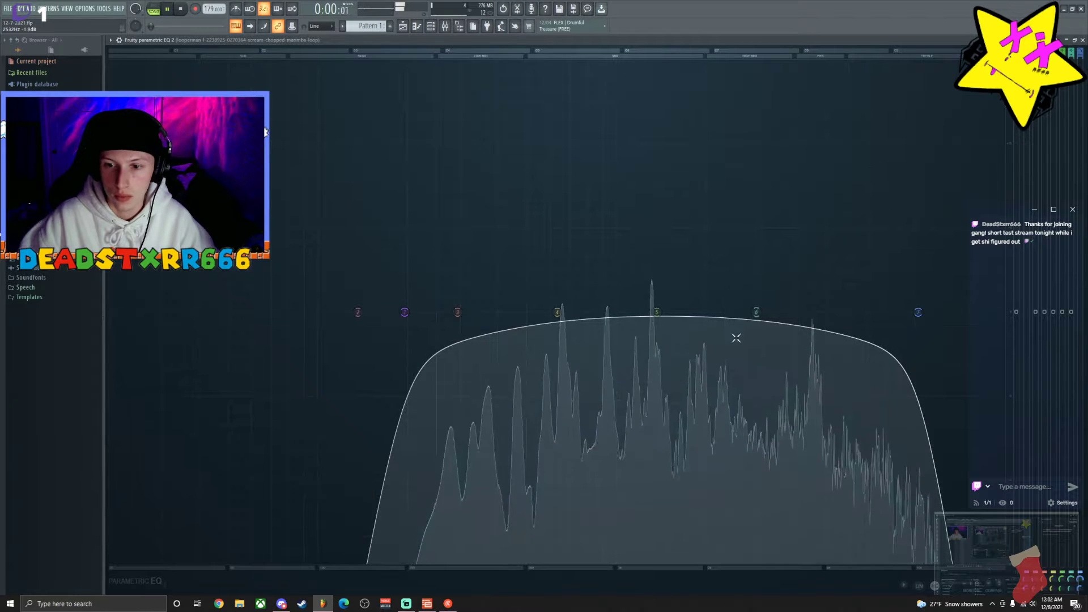
# Sweep narrow boosts with bands 6 and 5 to find resonances, and cut them at about 3.1 kHz and 1173 Hz.
pyautogui.moveTo(756, 313); pyautogui.dragTo(741, 145)
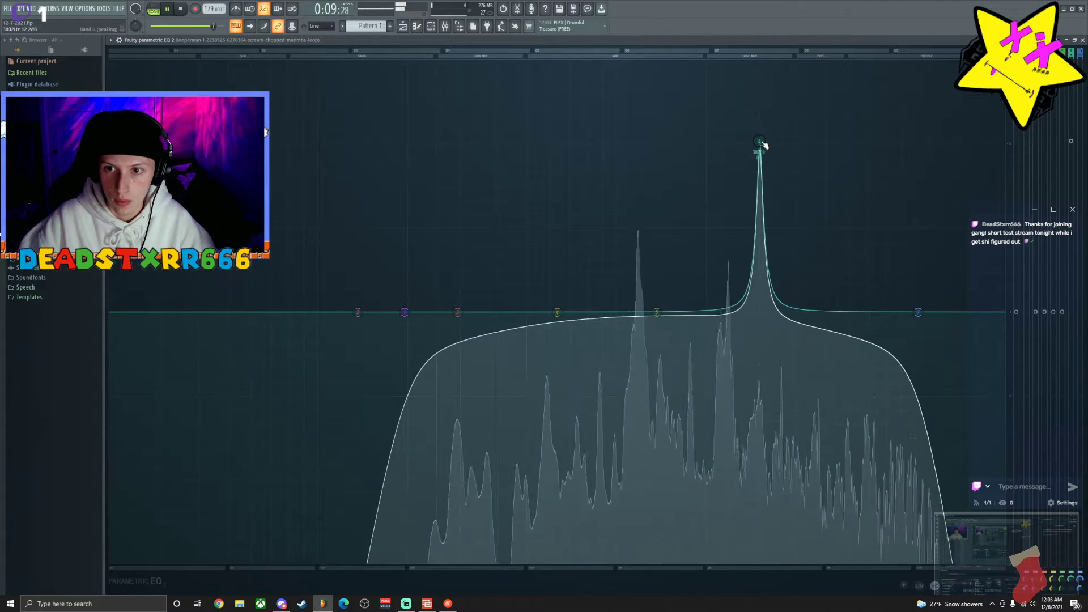
pyautogui.moveTo(759, 141); pyautogui.dragTo(759, 221)
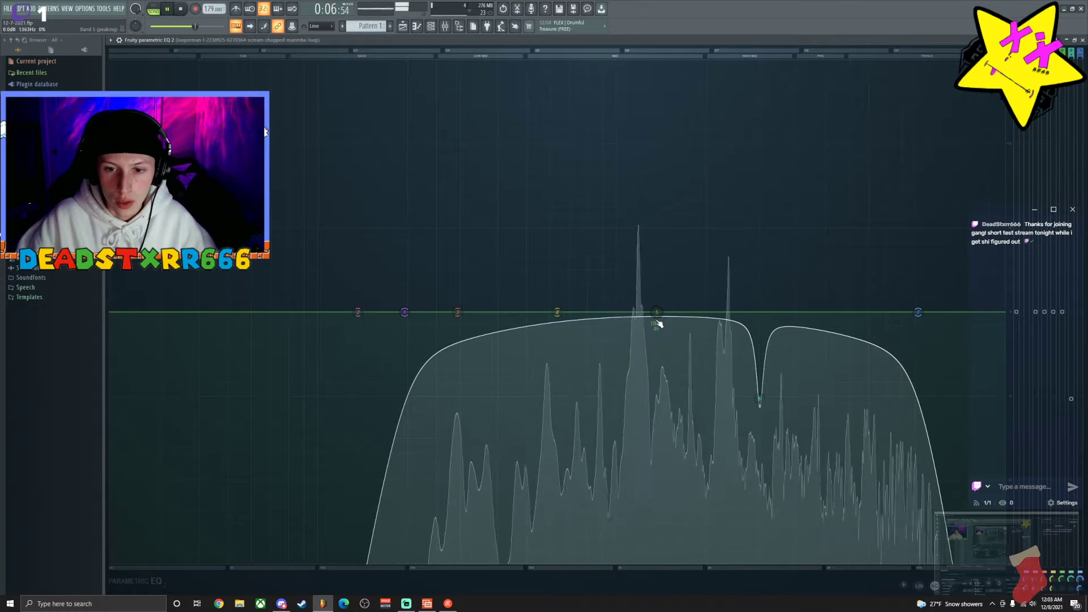
pyautogui.moveTo(653, 203); pyautogui.dragTo(639, 63)
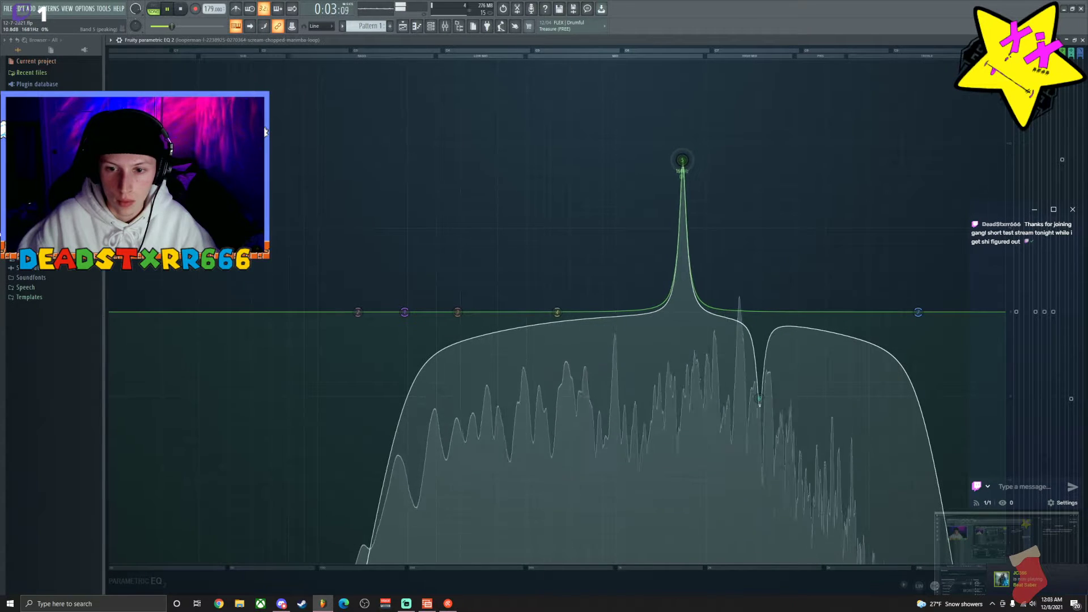
pyautogui.moveTo(682, 160)
pyautogui.mouseDown()
pyautogui.moveTo(741, 165)
pyautogui.moveTo(697, 163)
pyautogui.mouseUp()
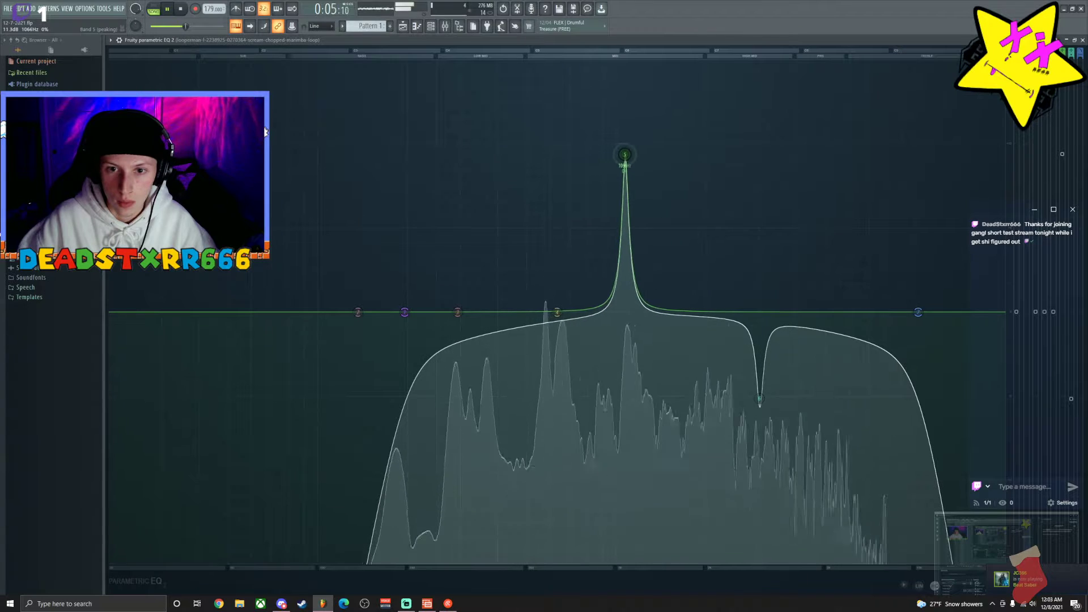
pyautogui.moveTo(621, 154); pyautogui.dragTo(612, 154)
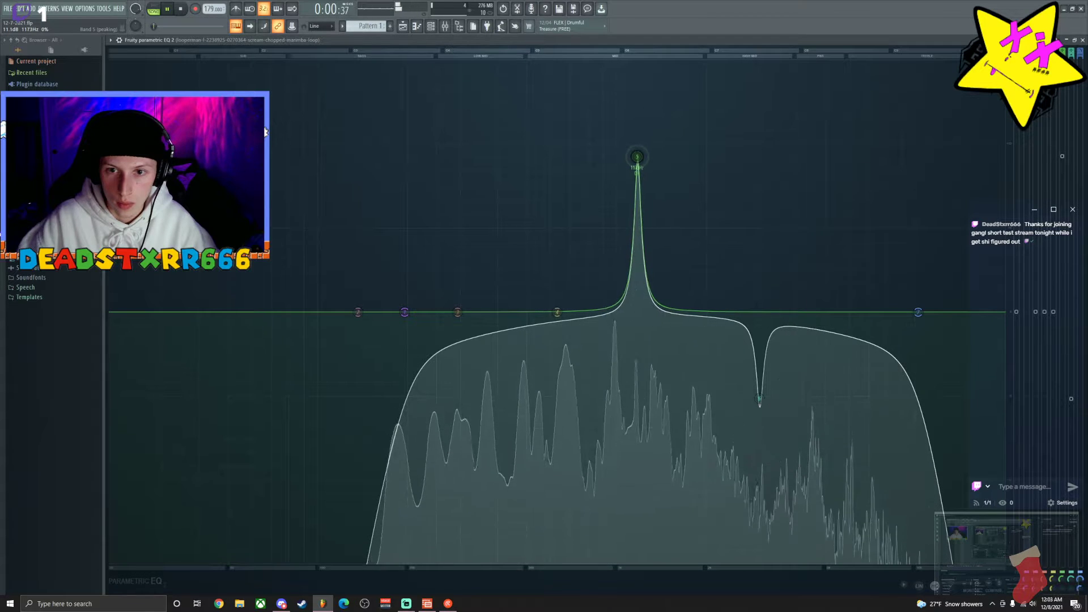
pyautogui.moveTo(1064, 161); pyautogui.dragTo(1062, 340)
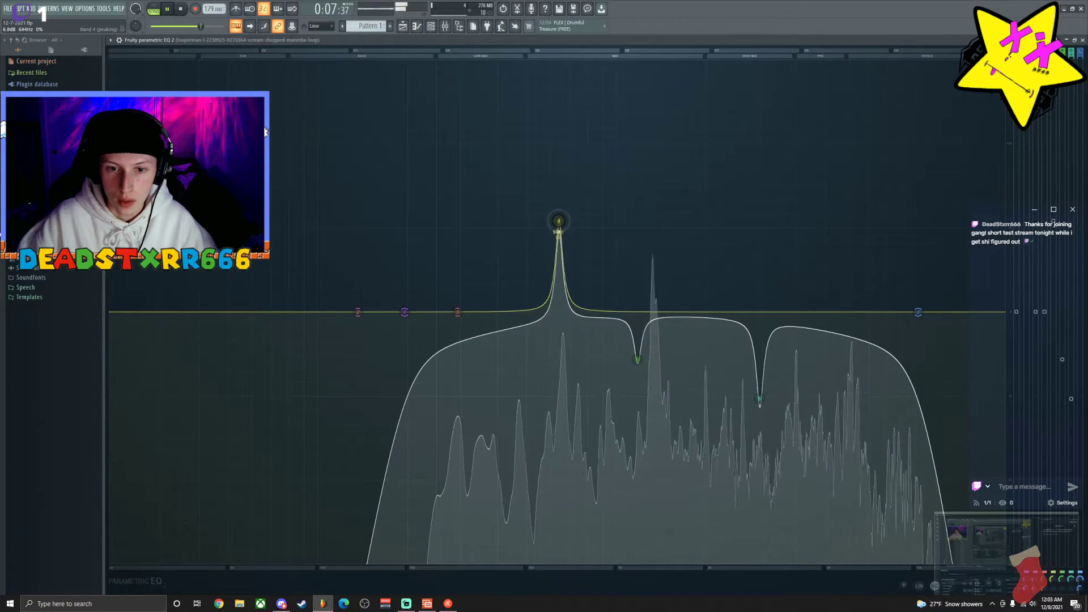
# Sweep a narrow boost with band 4, widen its bandwidth, and turn it into a cut at about 589 Hz.
pyautogui.moveTo(559, 221); pyautogui.dragTo(560, 201)
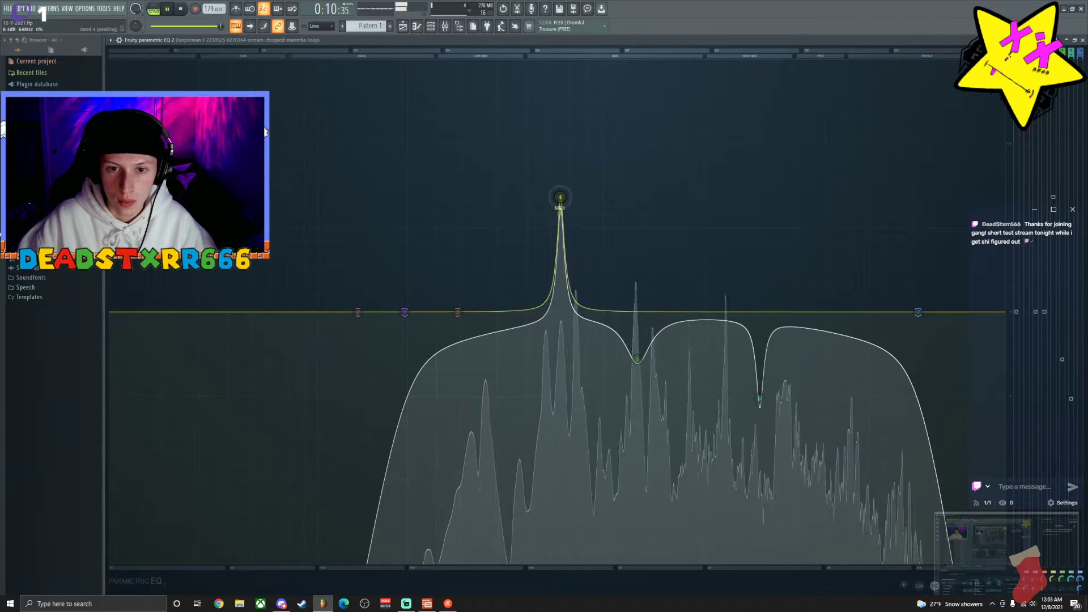
pyautogui.moveTo(560, 129)
pyautogui.mouseDown()
pyautogui.moveTo(588, 147)
pyautogui.moveTo(548, 146)
pyautogui.mouseUp()
pyautogui.scroll(2, 588, 146)
pyautogui.scroll(5, 549, 148)
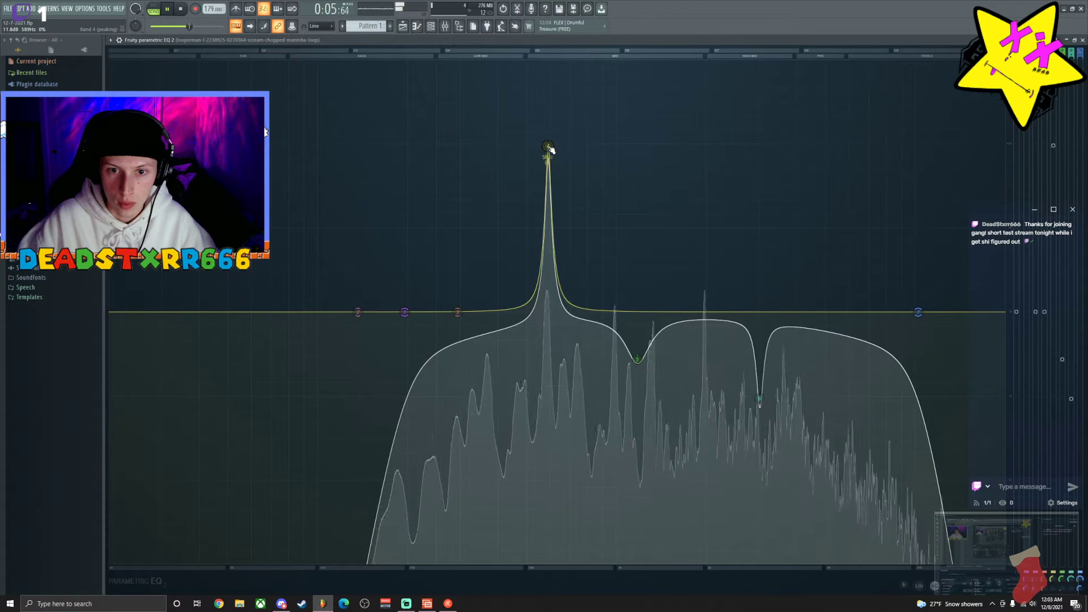
pyautogui.scroll(3, 549, 148)
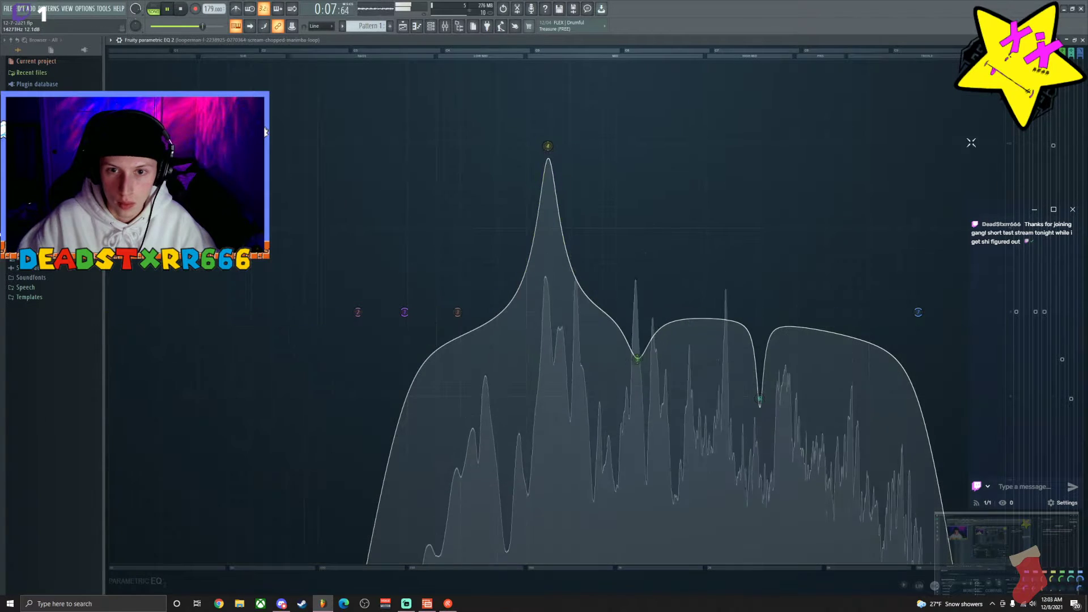
pyautogui.moveTo(547, 146); pyautogui.dragTo(547, 227)
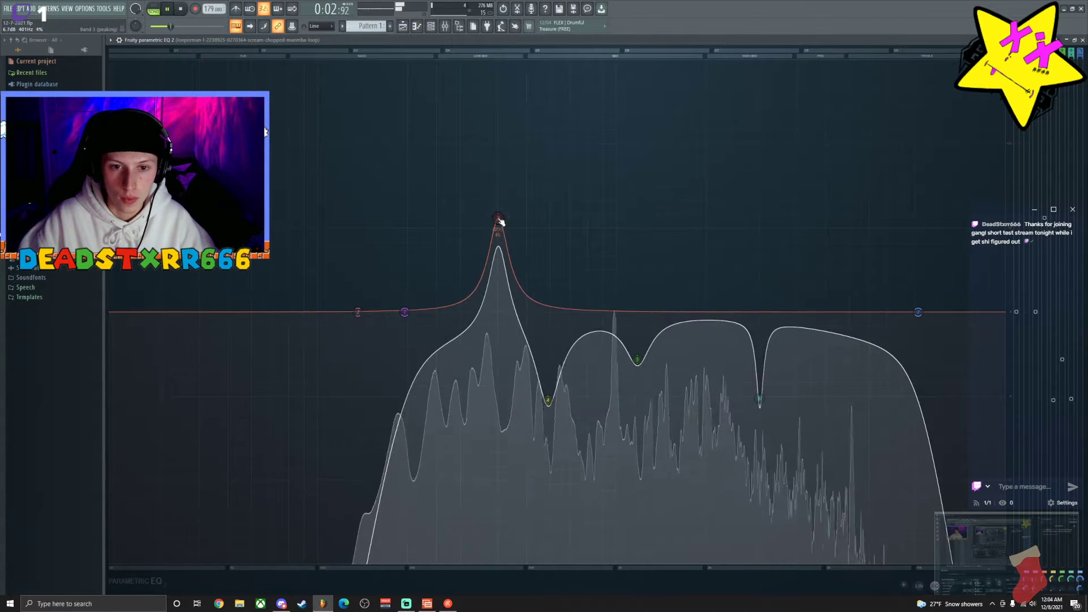
# Sweep a boost with band 3 through the low mids, widen it, and set a slight cut at about 441 Hz.
pyautogui.moveTo(499, 220); pyautogui.dragTo(528, 96)
pyautogui.scroll(-3, 511, 145)
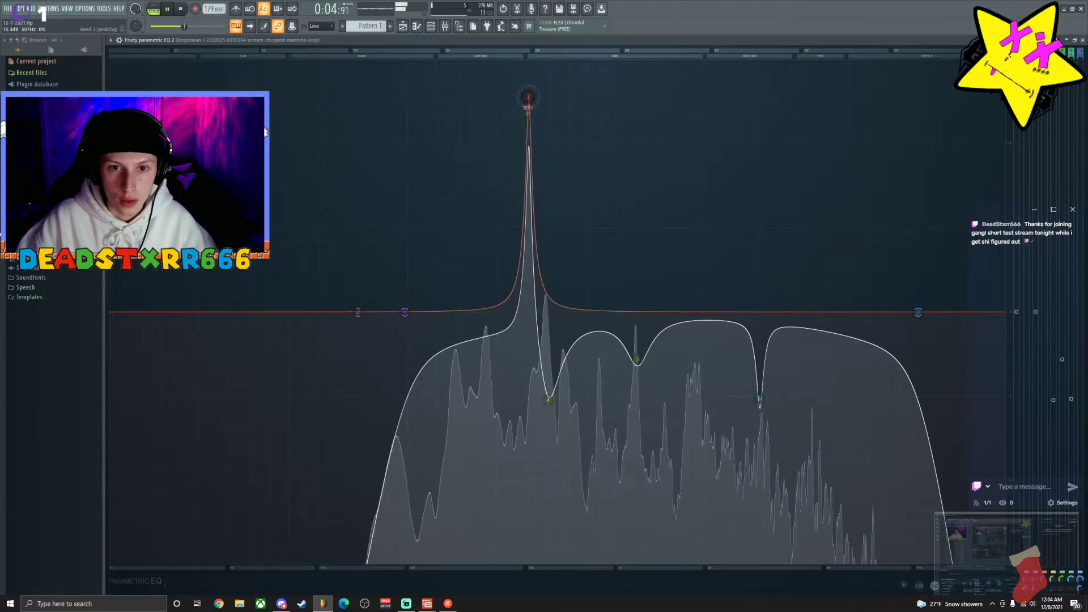
pyautogui.moveTo(527, 159)
pyautogui.mouseDown()
pyautogui.moveTo(491, 142)
pyautogui.moveTo(425, 148)
pyautogui.moveTo(513, 158)
pyautogui.mouseUp()
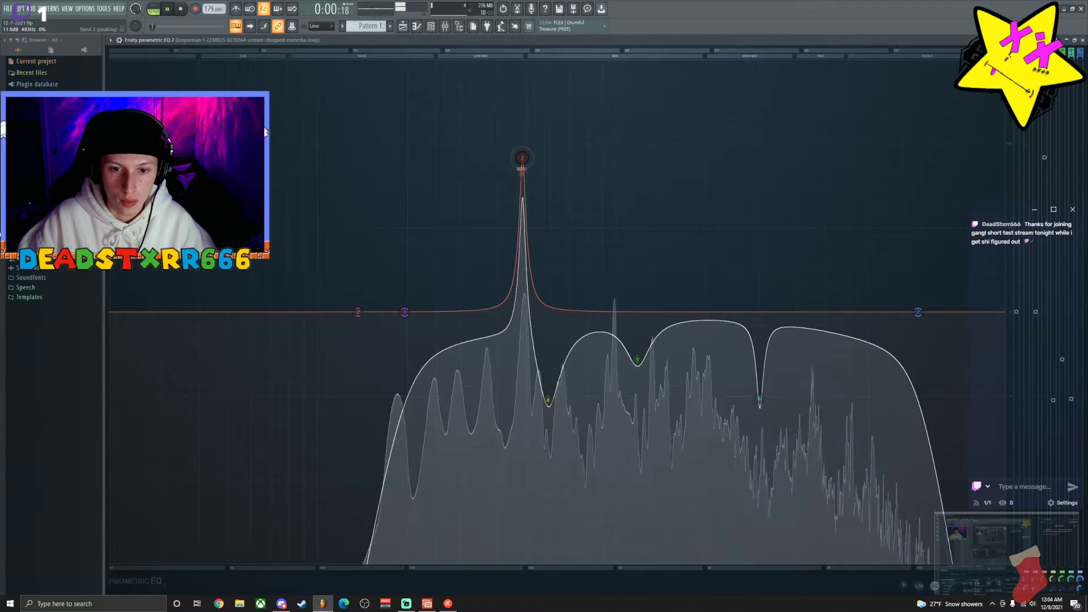
pyautogui.moveTo(517, 85); pyautogui.dragTo(505, 61)
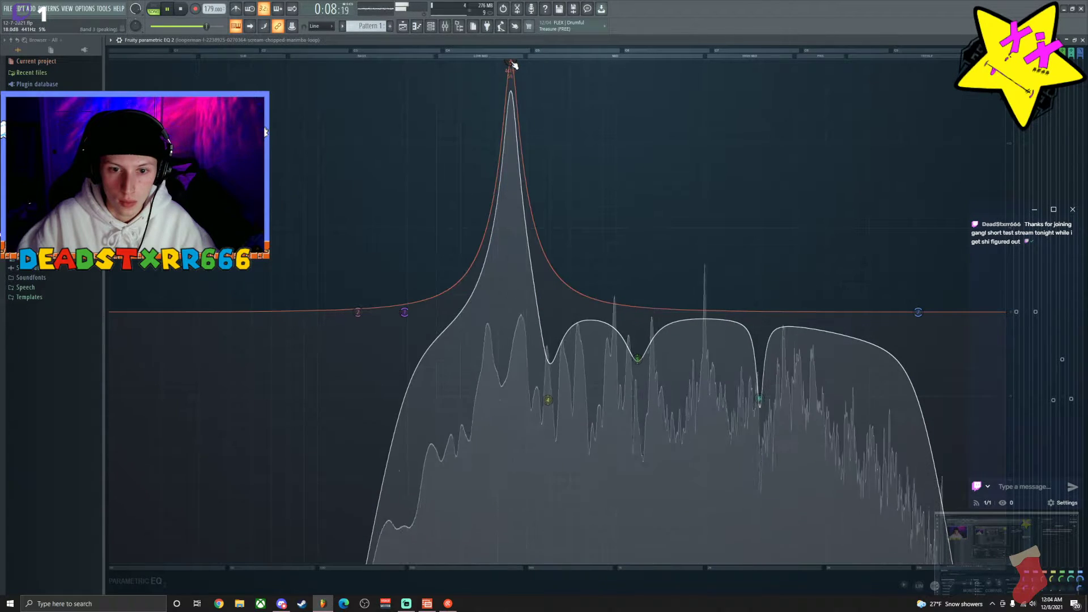
pyautogui.moveTo(510, 61); pyautogui.dragTo(511, 332)
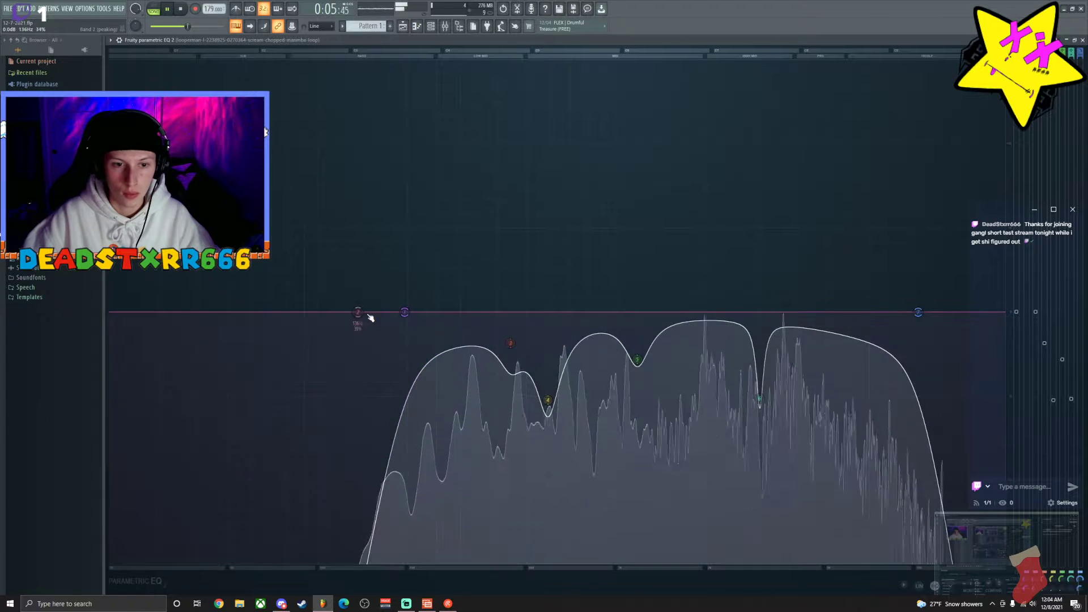
# Turn band 2 into a narrow cut at about 285 Hz and lower band 7's low-pass cutoff slightly.
pyautogui.moveTo(368, 316); pyautogui.dragTo(454, 329)
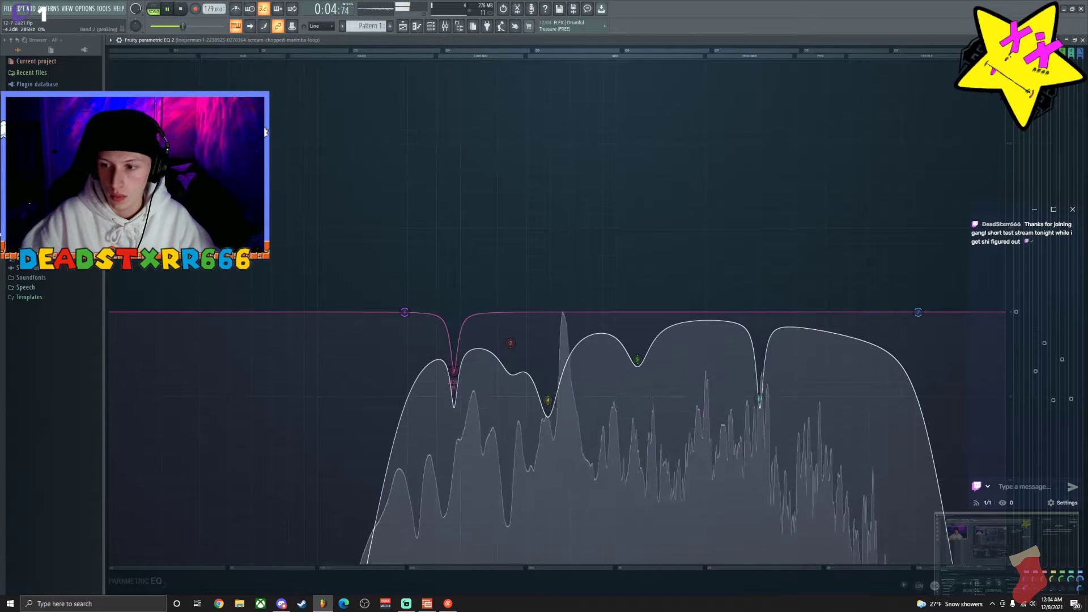
pyautogui.moveTo(453, 375); pyautogui.dragTo(453, 379)
pyautogui.moveTo(918, 312)
pyautogui.mouseDown()
pyautogui.moveTo(898, 312)
pyautogui.moveTo(936, 312)
pyautogui.moveTo(907, 312)
pyautogui.mouseUp()
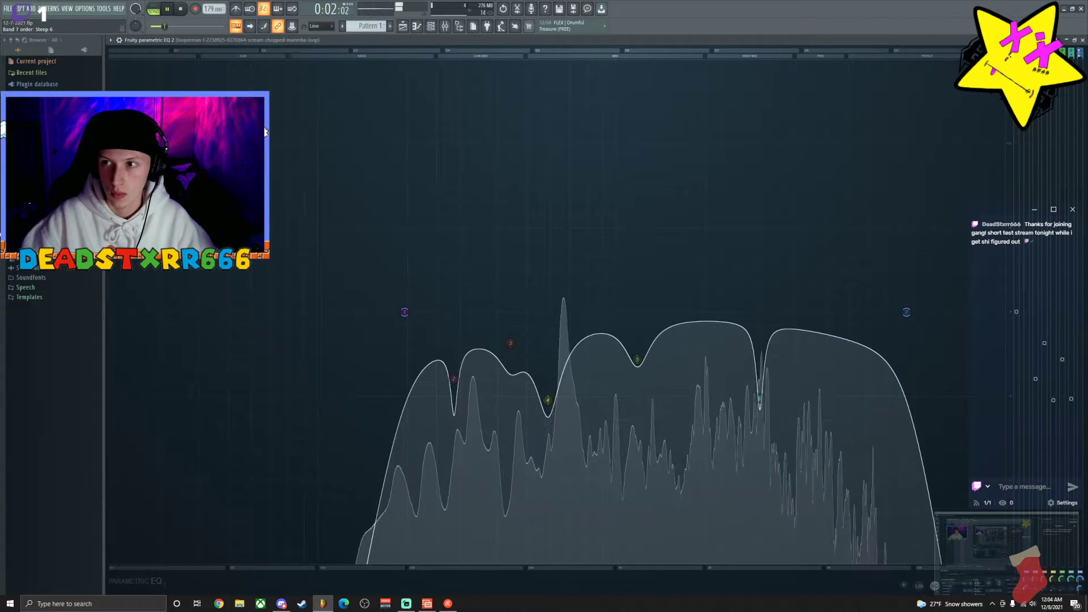
pyautogui.click(1083, 39)
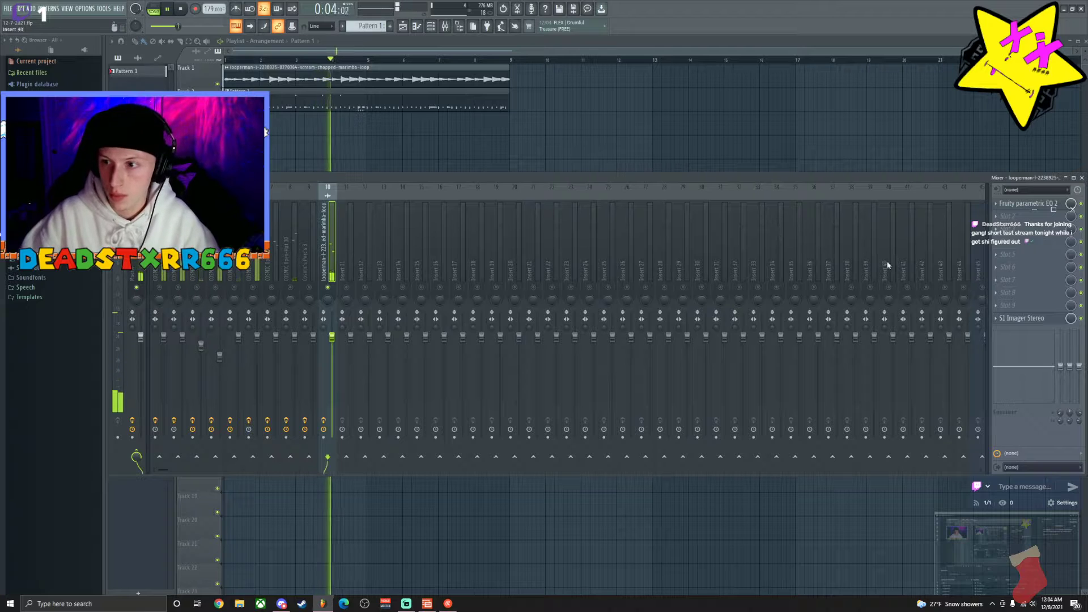
# Add Soundgoodizer to the second effect slot and Fruity Compressor to the third on the loop's mixer track.
pyautogui.click(1006, 217)
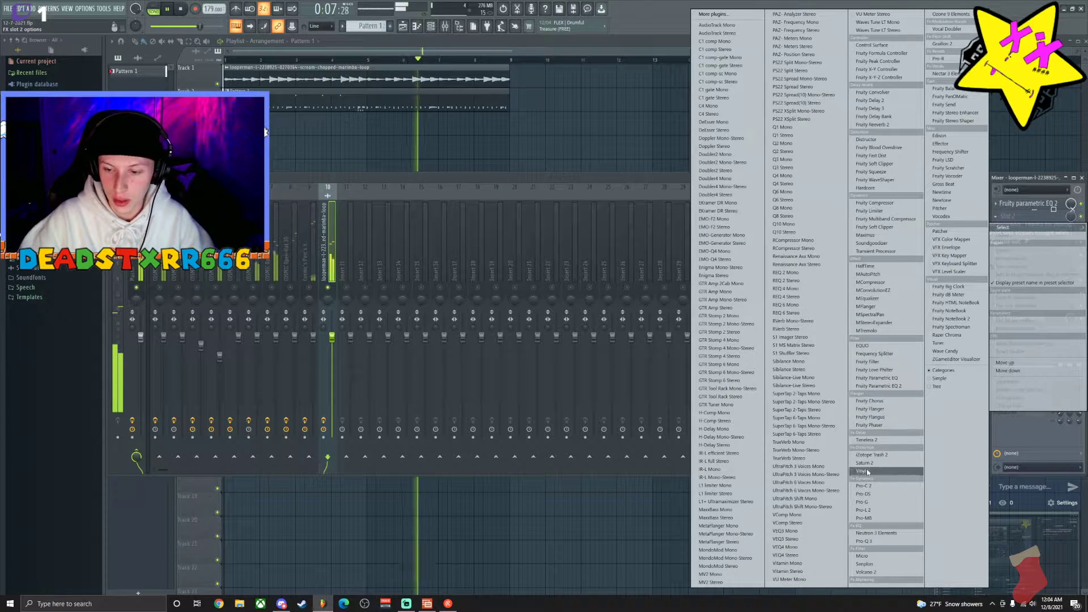
pyautogui.click(873, 242)
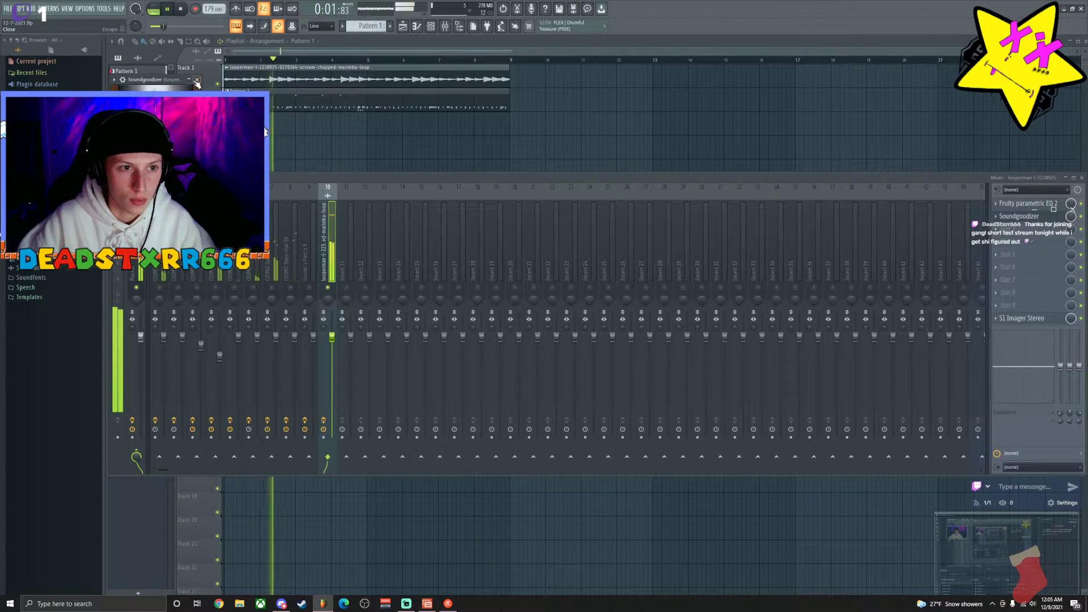
pyautogui.click(987, 228)
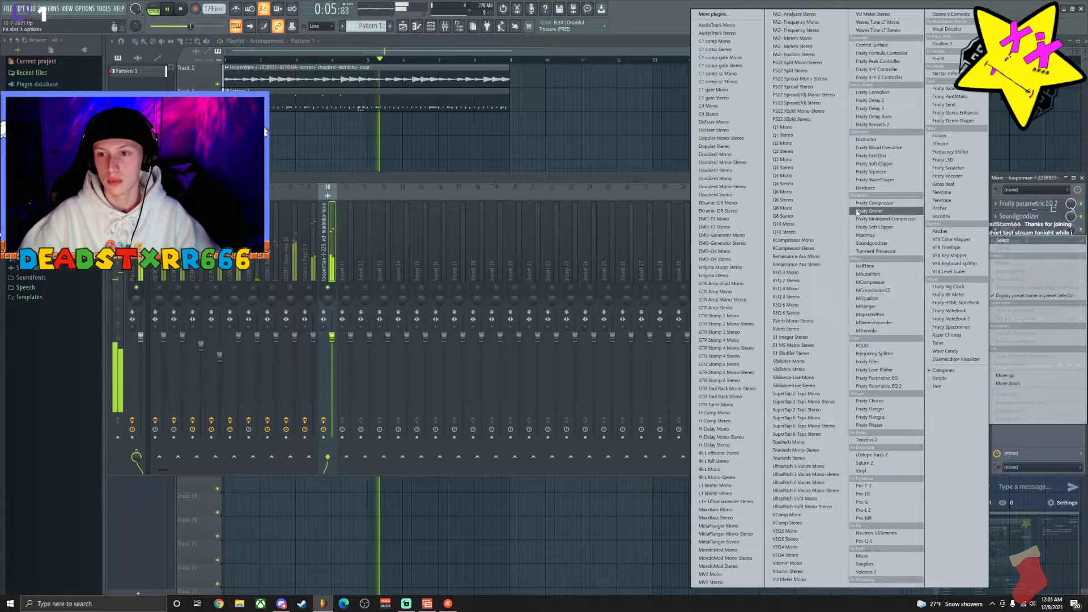
pyautogui.click(874, 202)
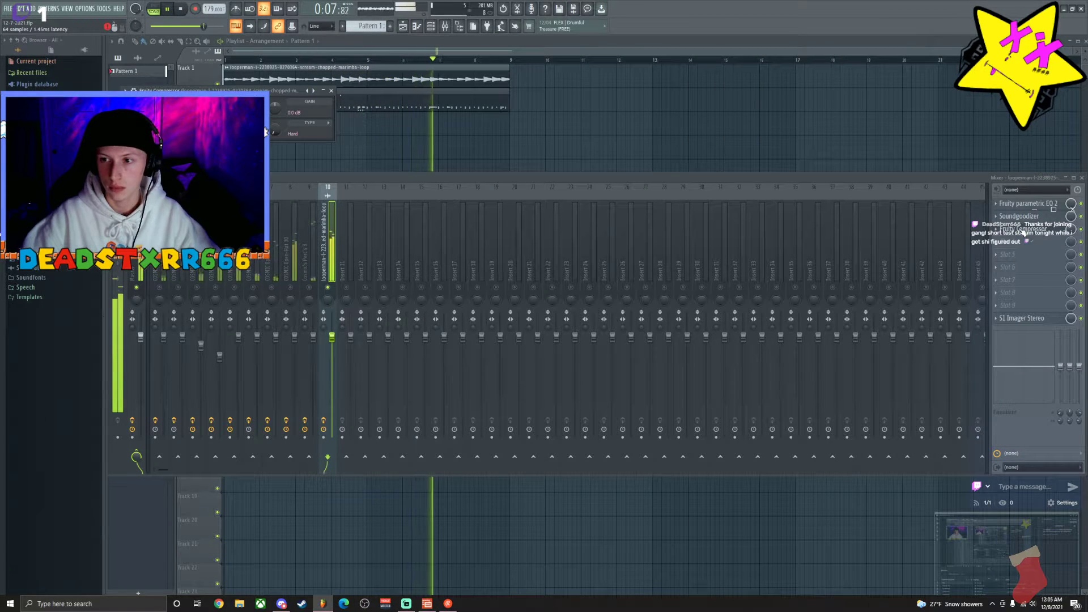
pyautogui.moveTo(250, 93); pyautogui.dragTo(432, 246)
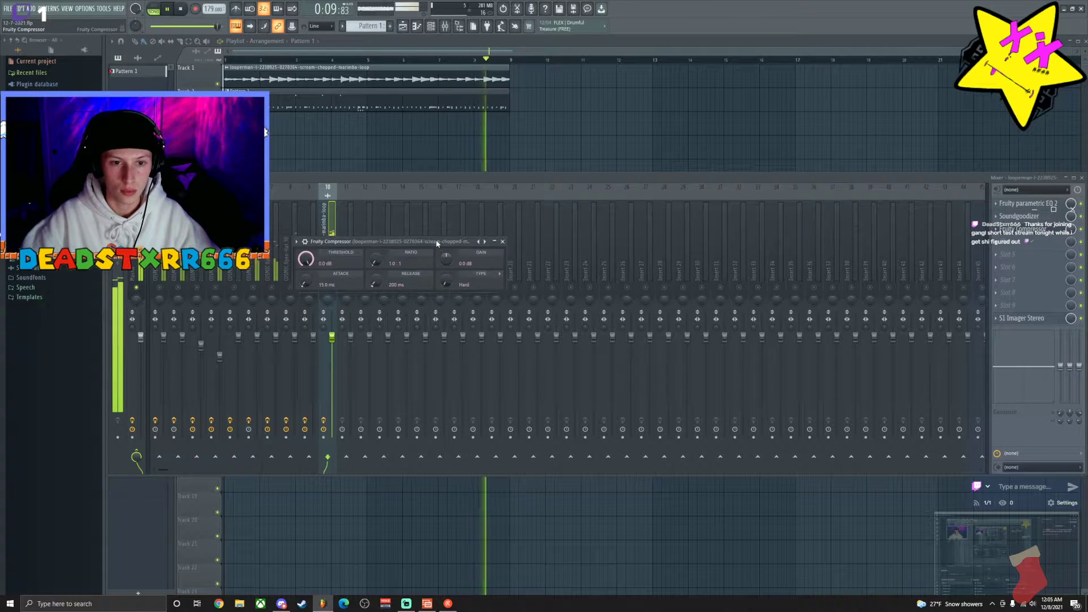
# Audition the compressor's presets, starting at Blower and stepping back and forth through Leveler 1, Leveler 2, Light, Master 1 and Master 2.
pyautogui.click(297, 242)
pyautogui.moveTo(319, 276)
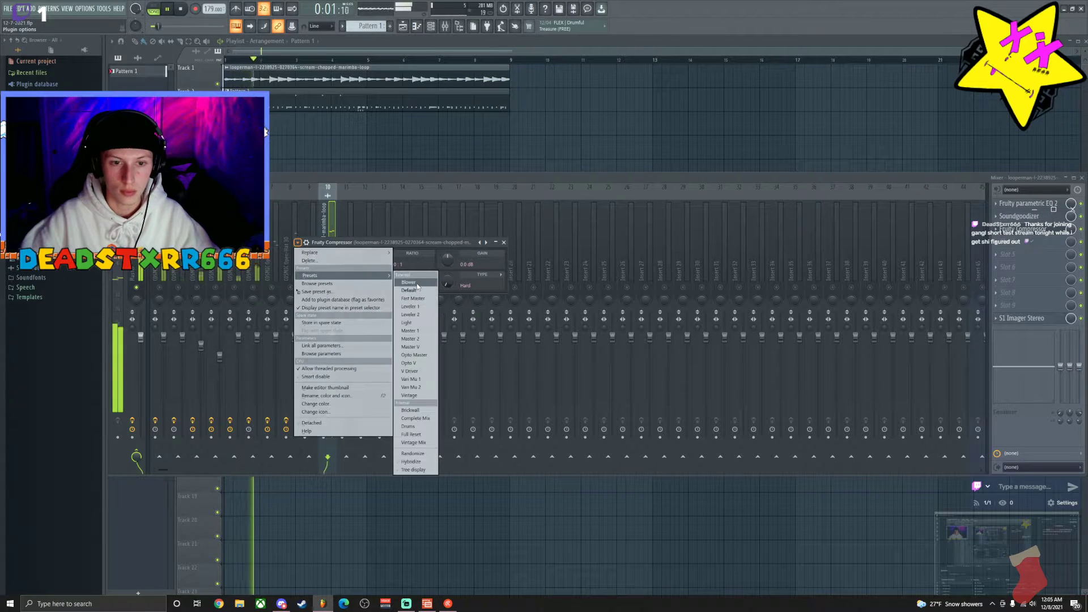
pyautogui.click(412, 285)
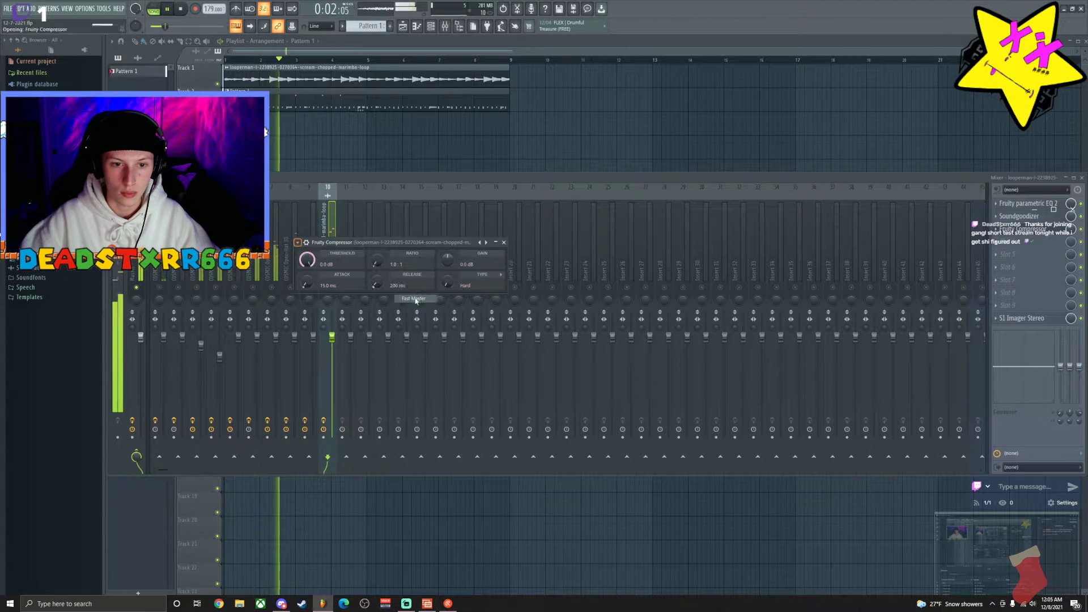
pyautogui.click(481, 243)
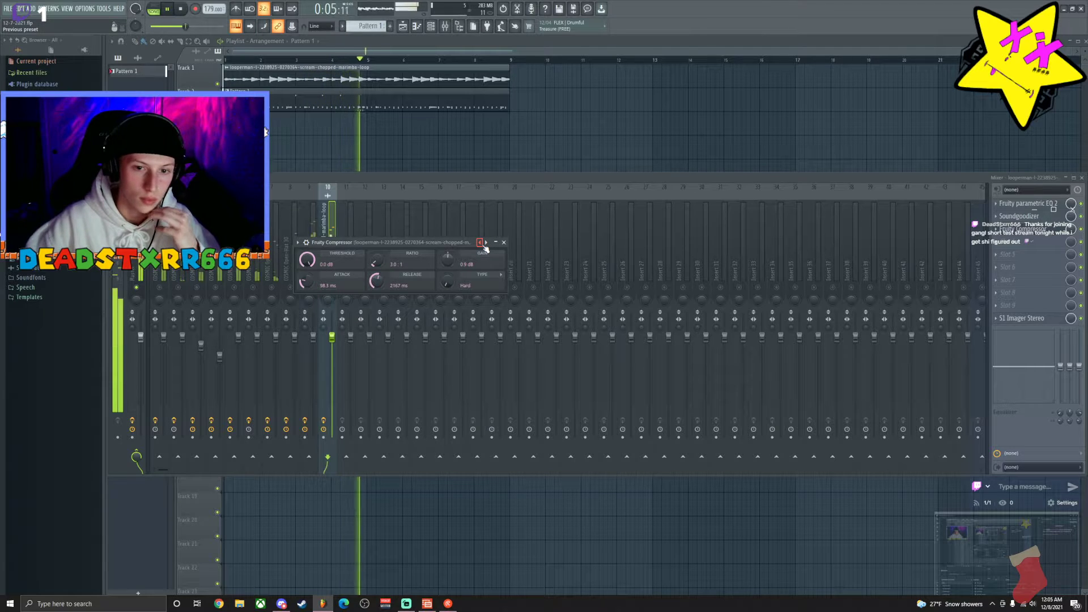
pyautogui.click(485, 243)
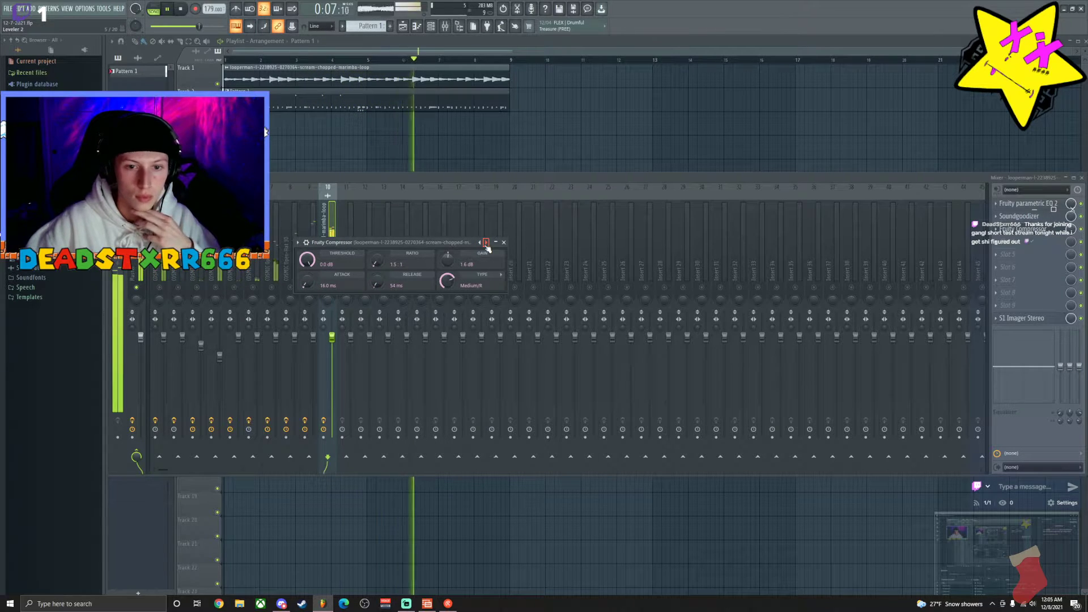
pyautogui.click(486, 243)
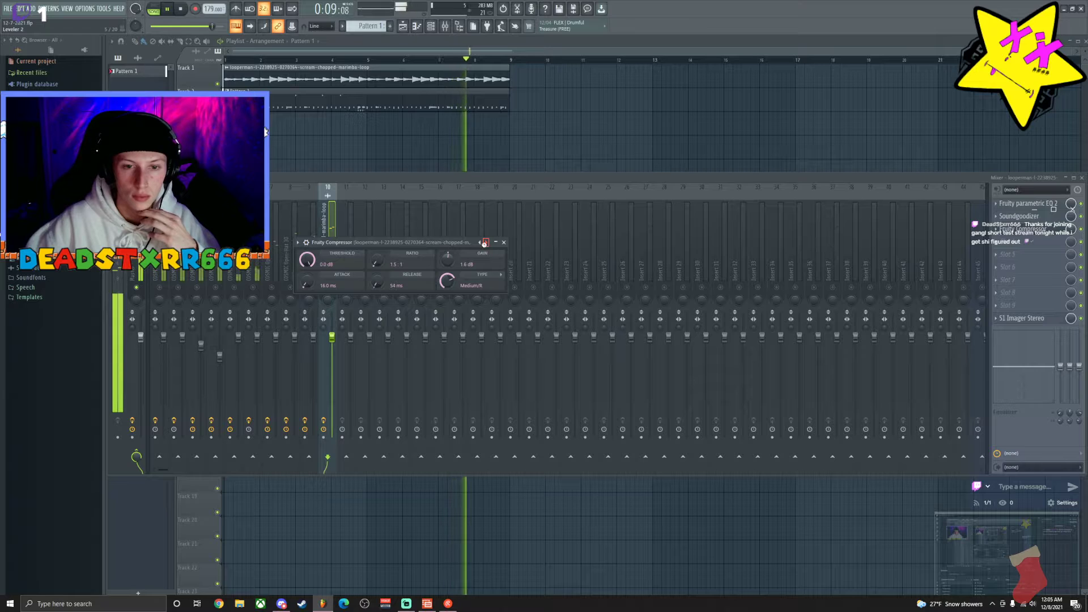
pyautogui.click(486, 243)
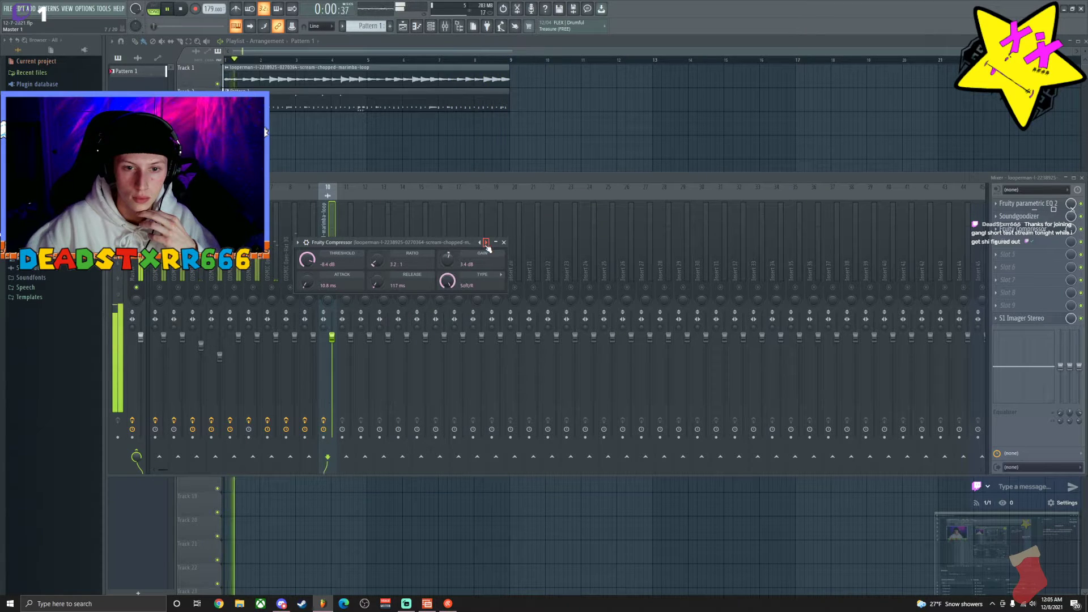
pyautogui.click(480, 242)
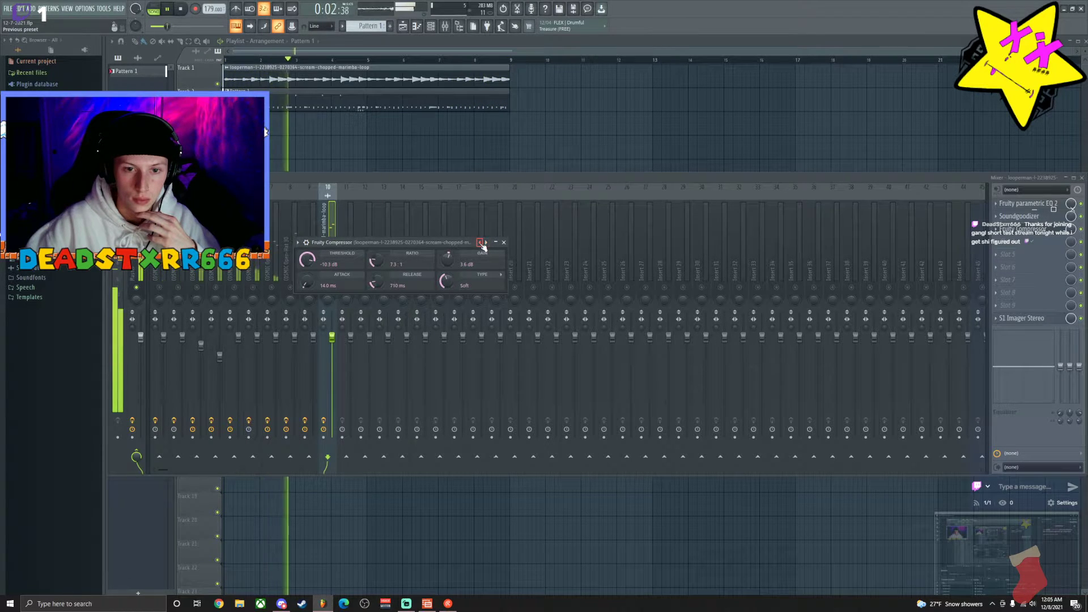
pyautogui.click(480, 243)
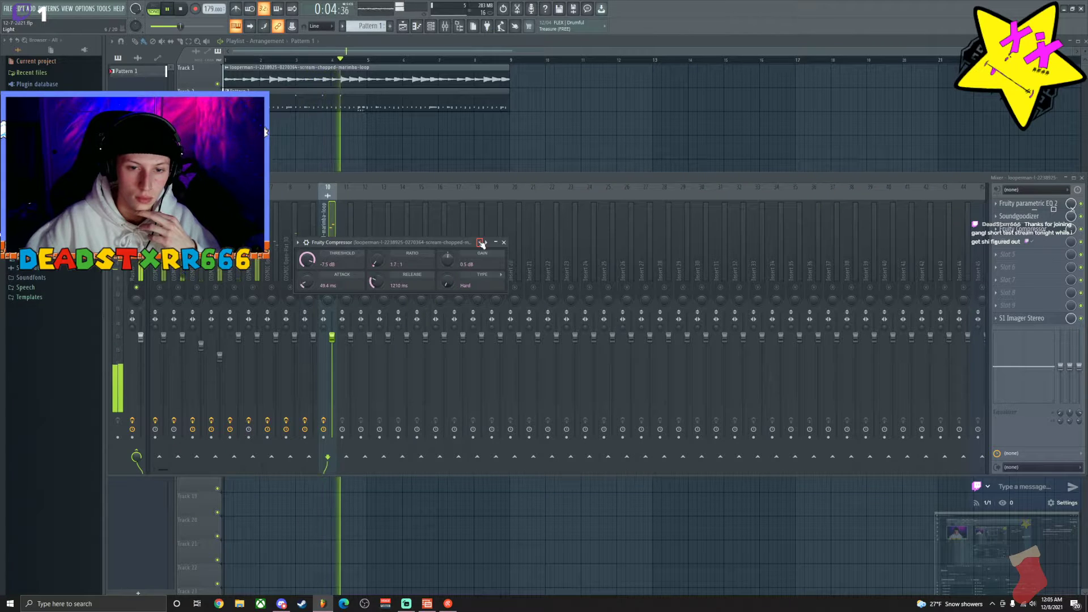
pyautogui.click(480, 243)
pyautogui.click(480, 243)
pyautogui.click(486, 242)
pyautogui.click(485, 242)
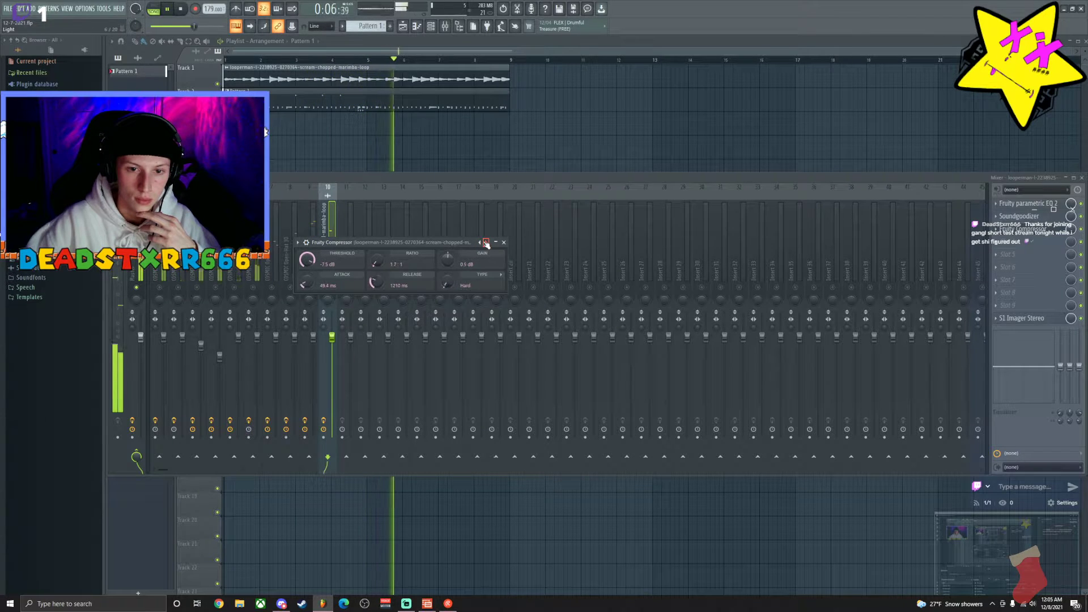
pyautogui.click(485, 242)
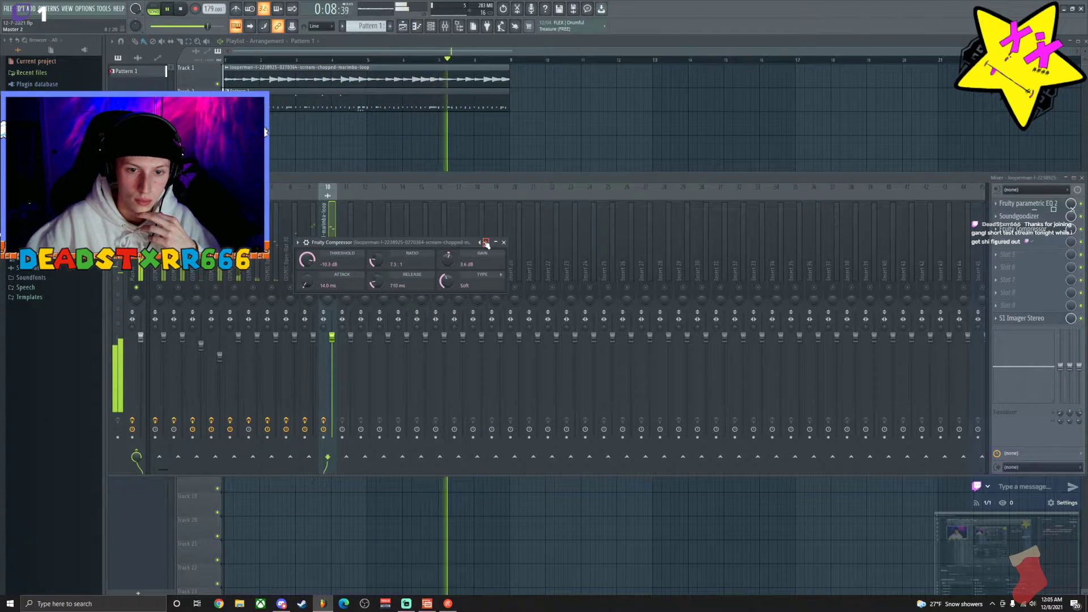
# Try the compressor's Opto Master preset and the one following it.
pyautogui.click(298, 243)
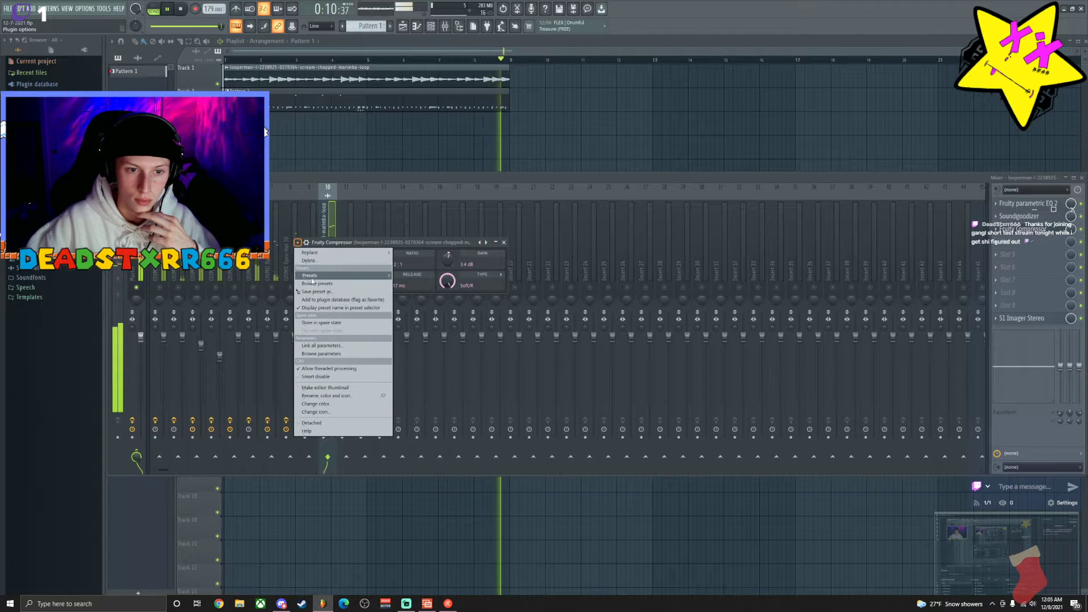
pyautogui.moveTo(340, 275)
pyautogui.click(417, 355)
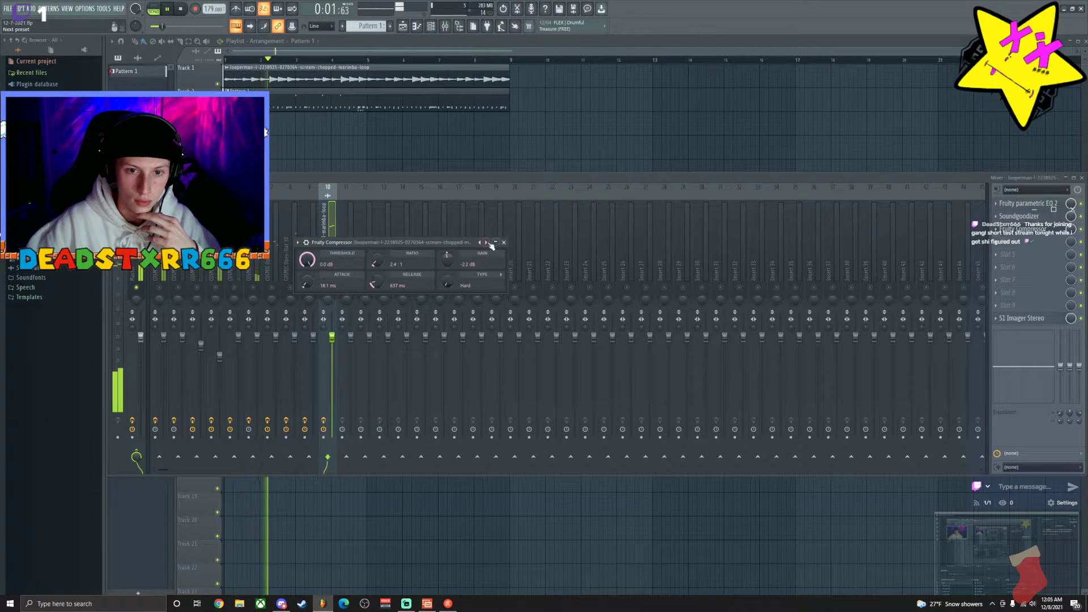
pyautogui.click(488, 242)
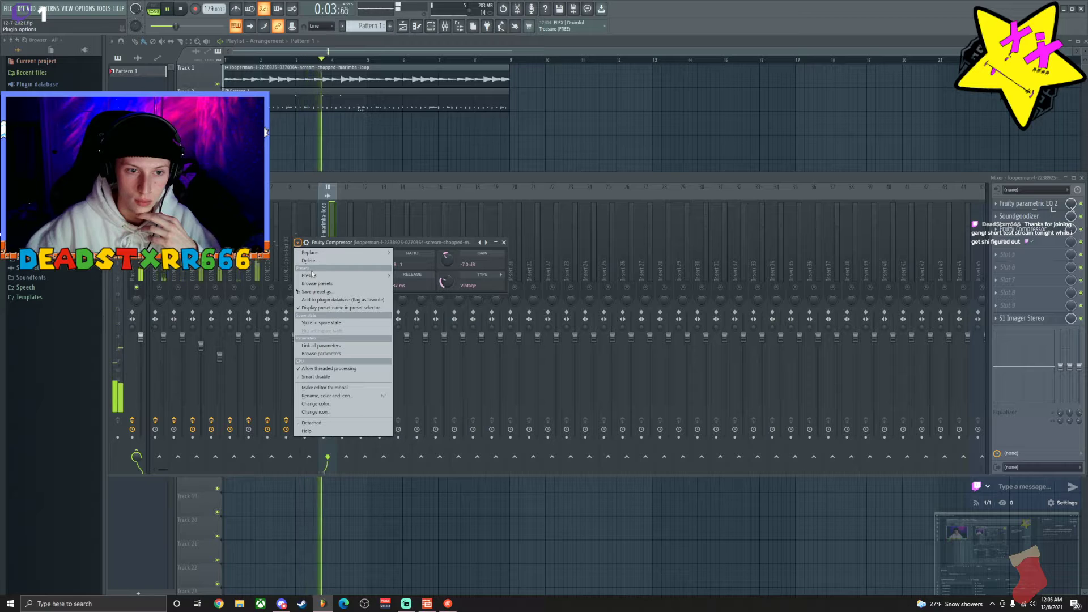
# Load the compressor's Master V preset, step back to Master 1, and close the compressor.
pyautogui.moveTo(352, 276)
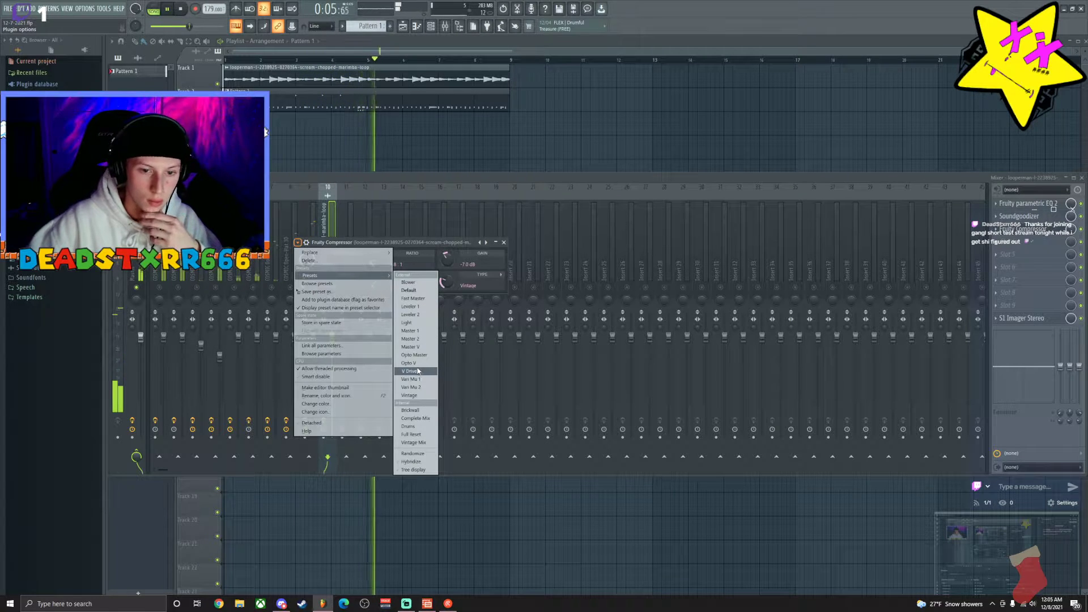
pyautogui.click(413, 348)
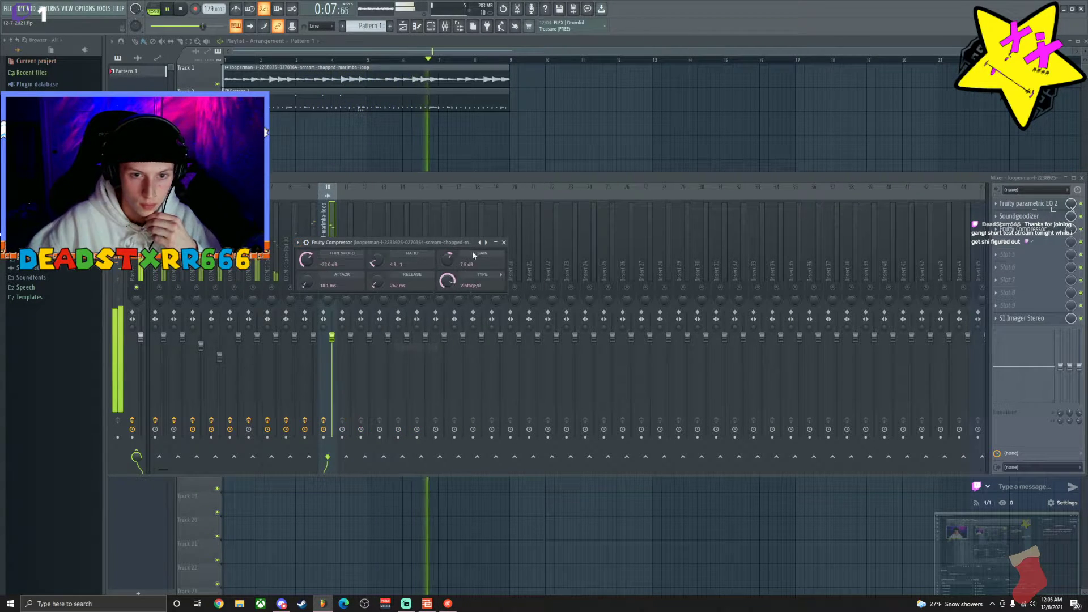
pyautogui.click(481, 242)
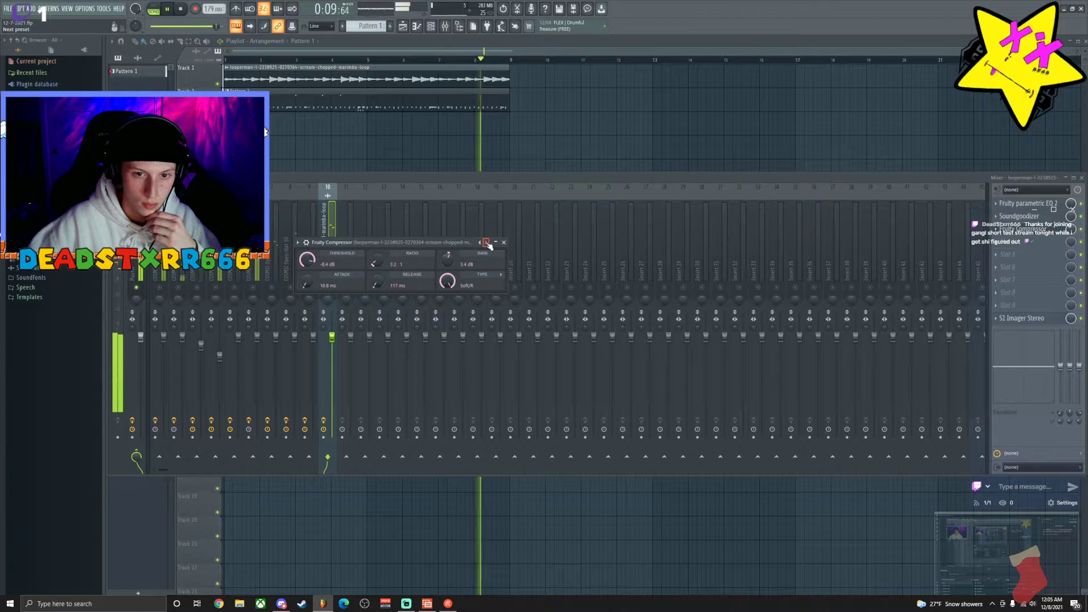
pyautogui.click(504, 243)
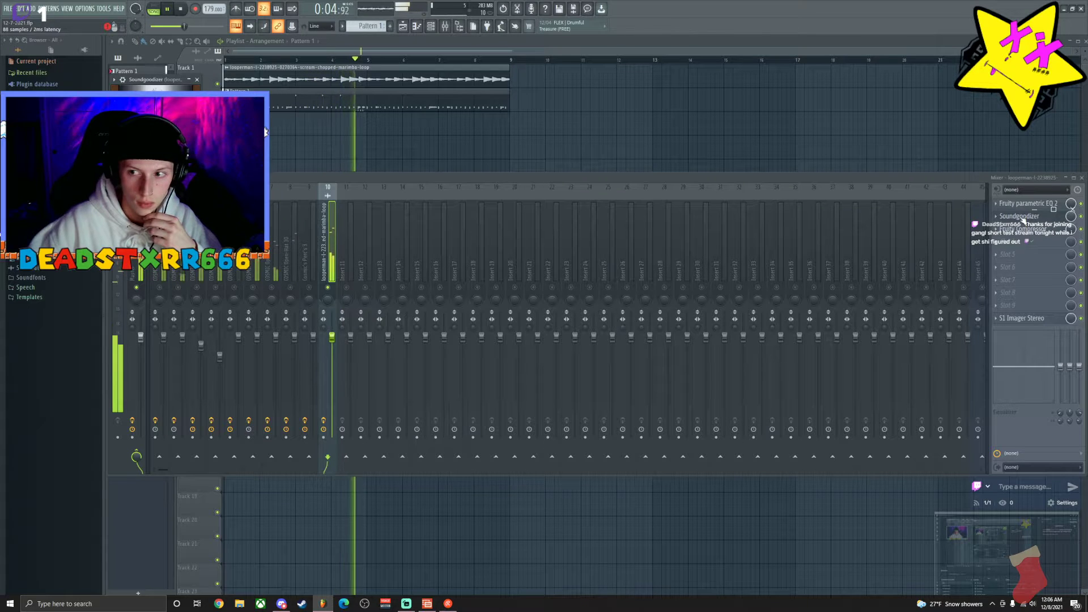
# Add Fruity Reverb 2 to the loop's fourth effect slot with a different preset and a mix level of about 29%.
pyautogui.click(1018, 242)
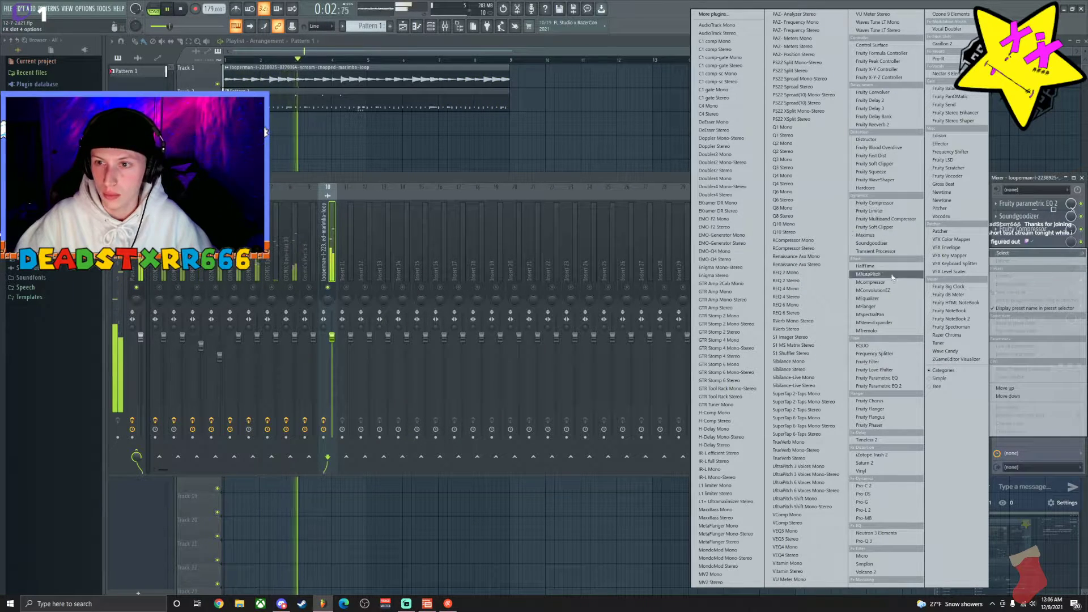
pyautogui.click(873, 125)
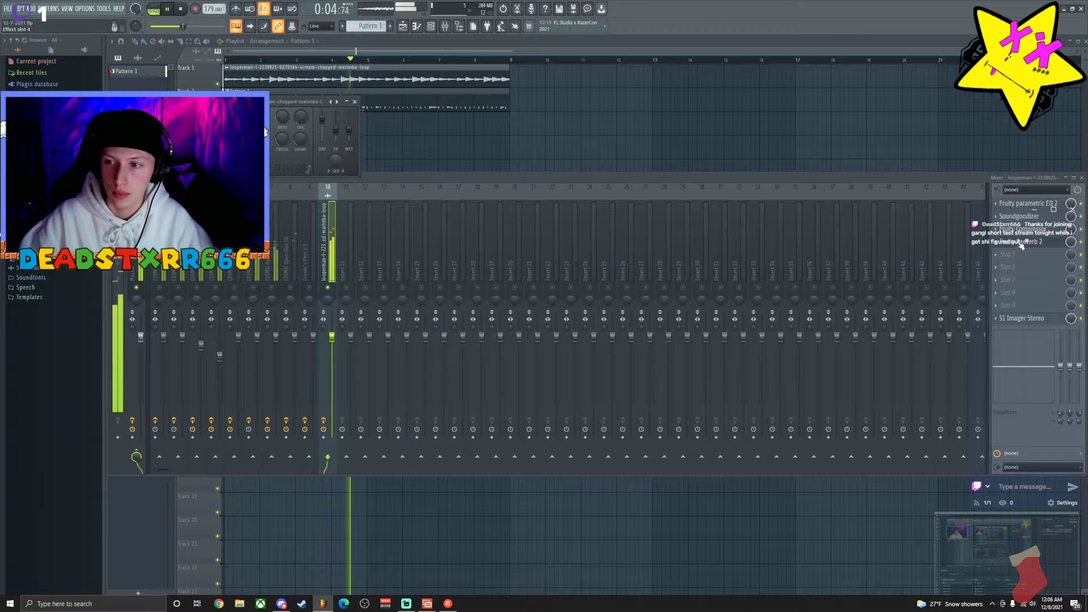
pyautogui.click(337, 102)
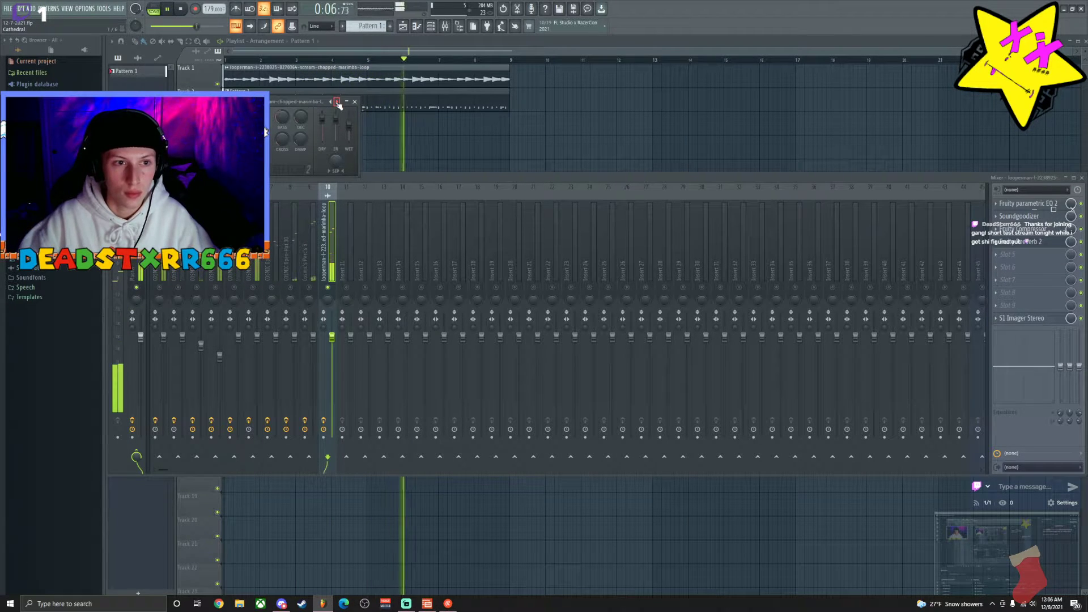
pyautogui.click(337, 102)
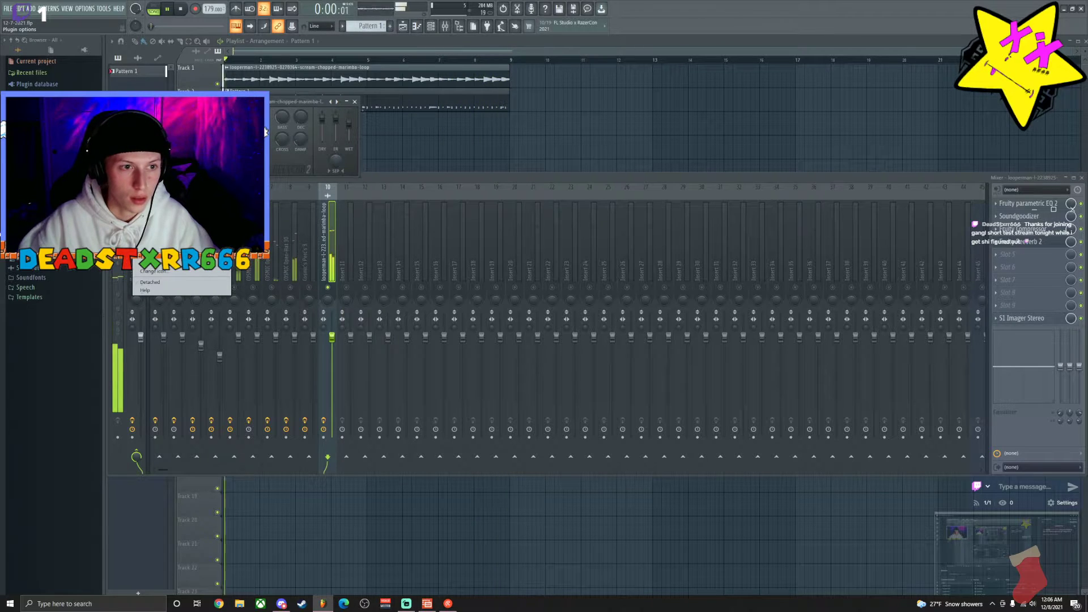
pyautogui.click(562, 158)
pyautogui.click(1038, 242)
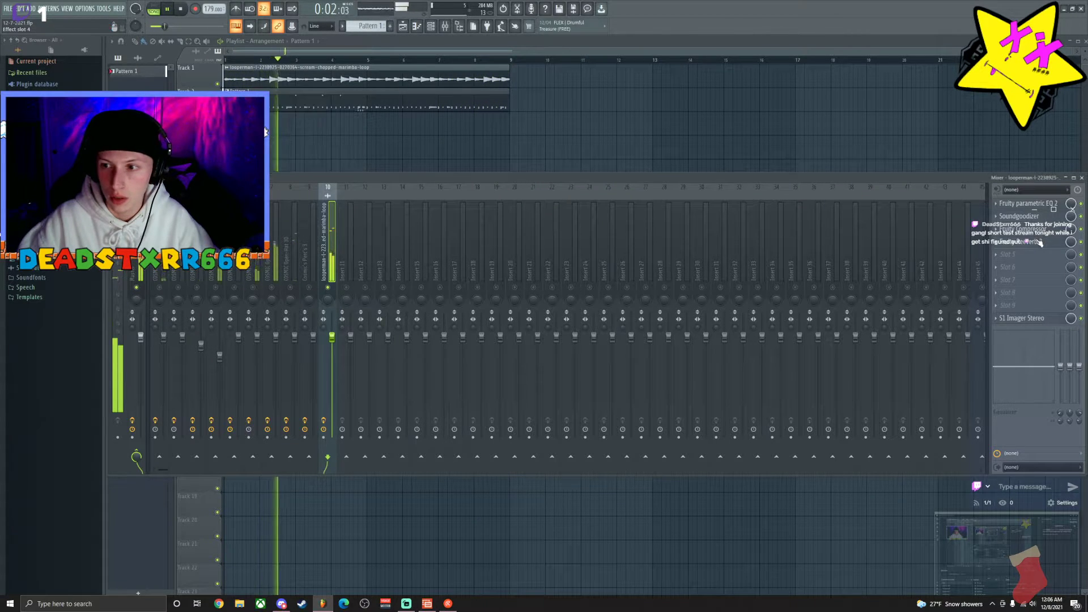
pyautogui.moveTo(1071, 242); pyautogui.dragTo(1070, 278)
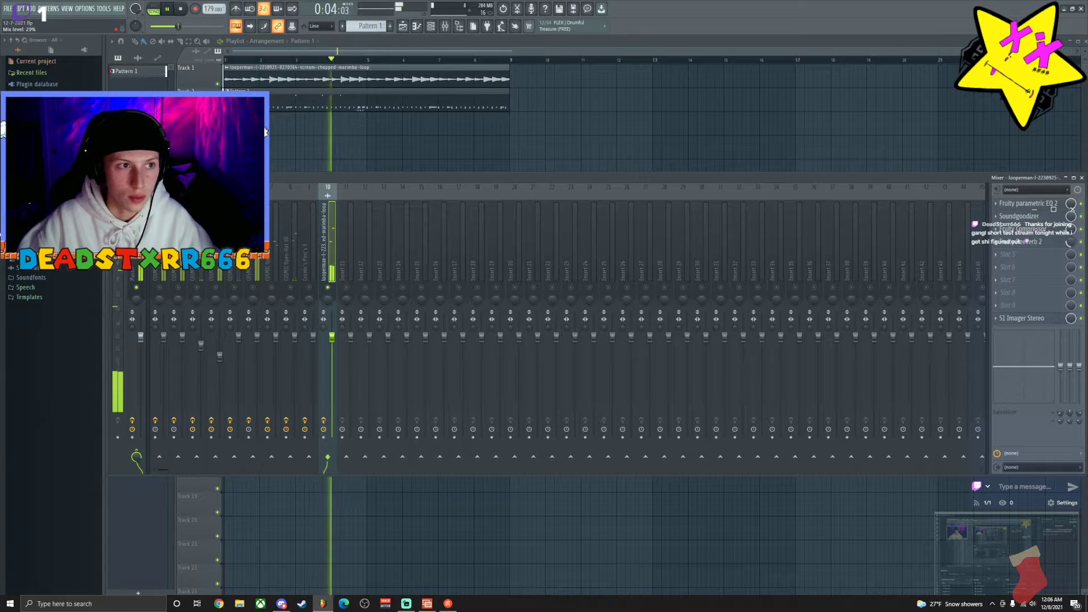
# Add Fruity Delay 2 to the loop's fifth effect slot and close its window.
pyautogui.click(1014, 254)
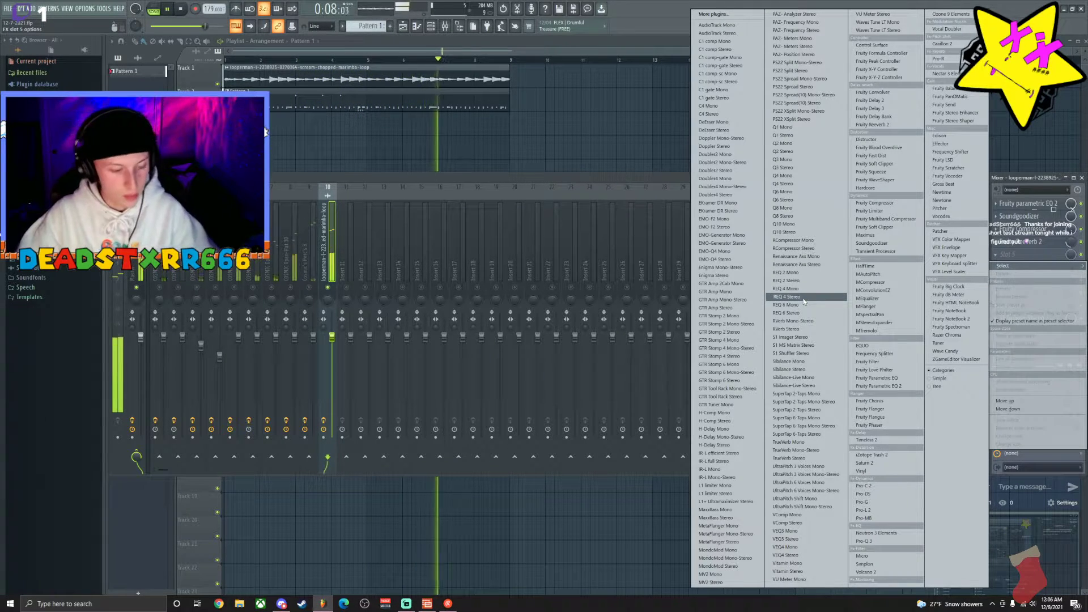
pyautogui.click(870, 100)
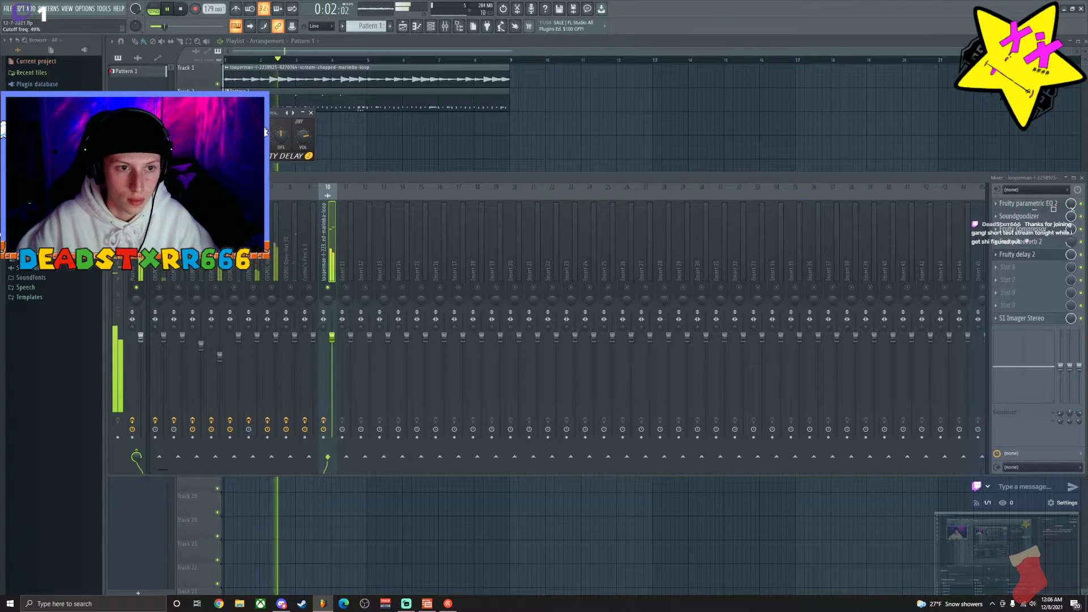
pyautogui.click(311, 112)
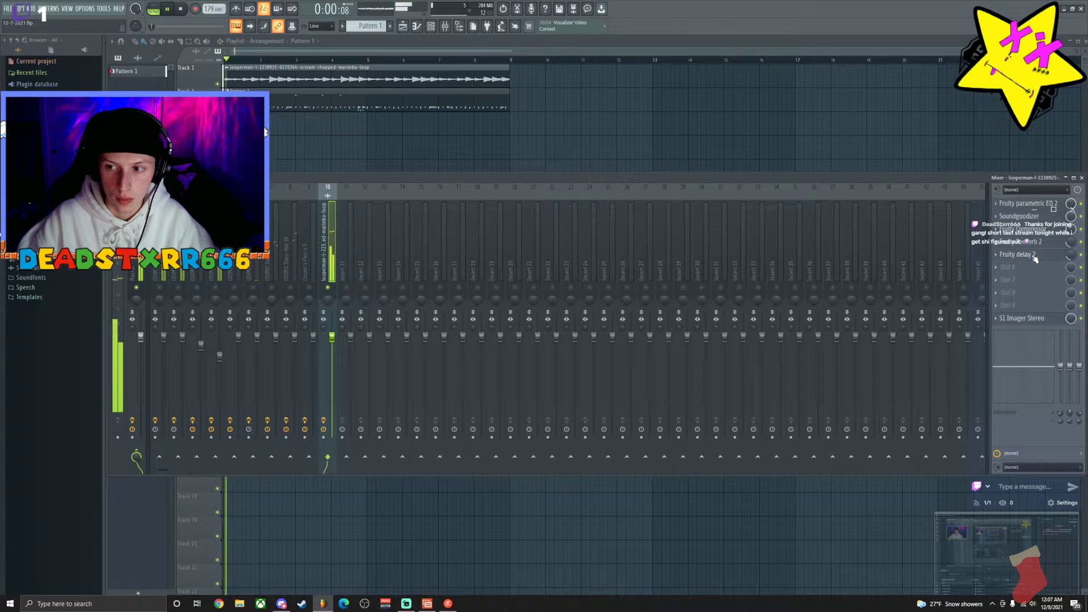
# Add Fruity Chorus to the loop's effect chain, move it above the compressor, and reduce its mix level to about 30%.
pyautogui.click(1017, 268)
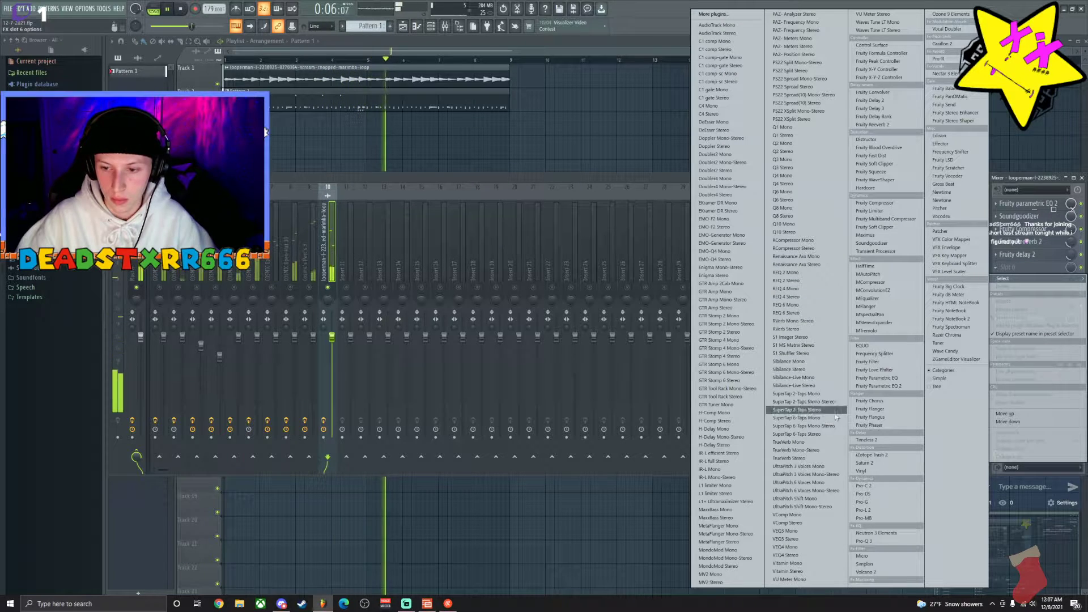
pyautogui.click(870, 400)
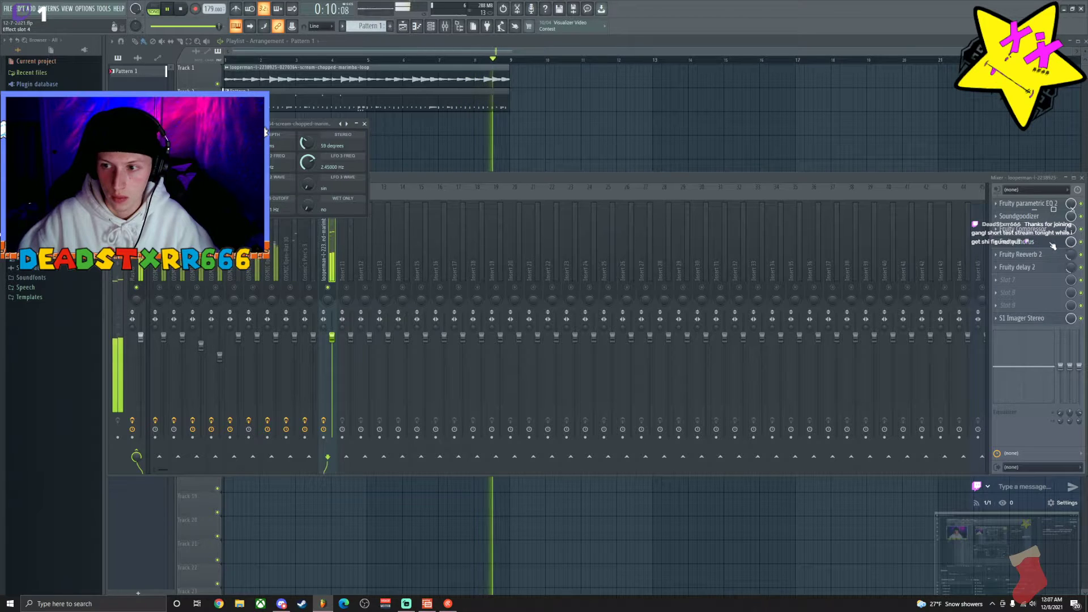
pyautogui.moveTo(1070, 242); pyautogui.dragTo(1070, 253)
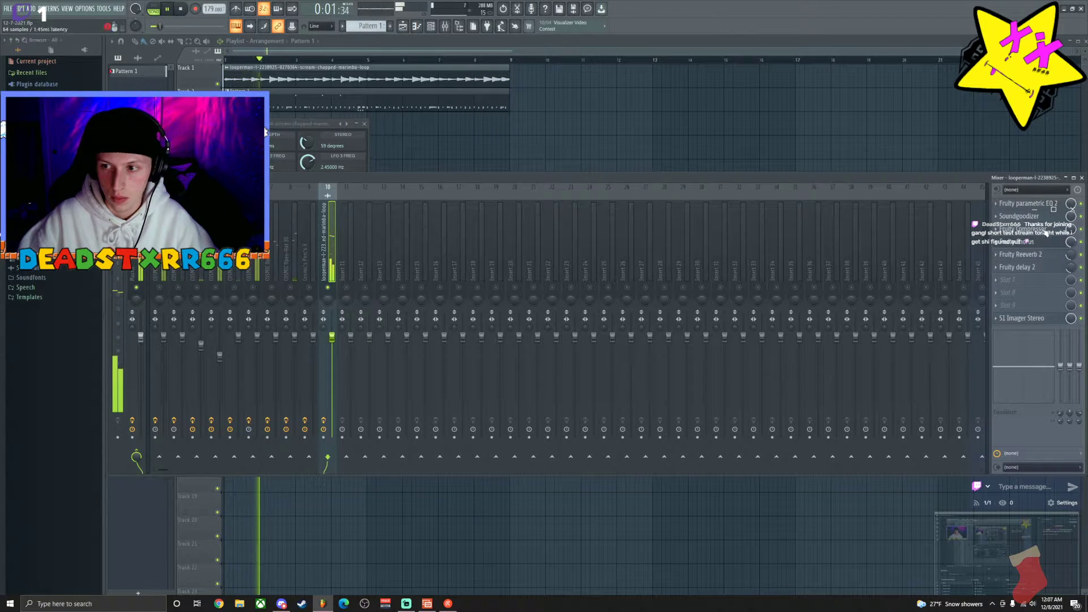
pyautogui.scroll(-1, 1045, 231)
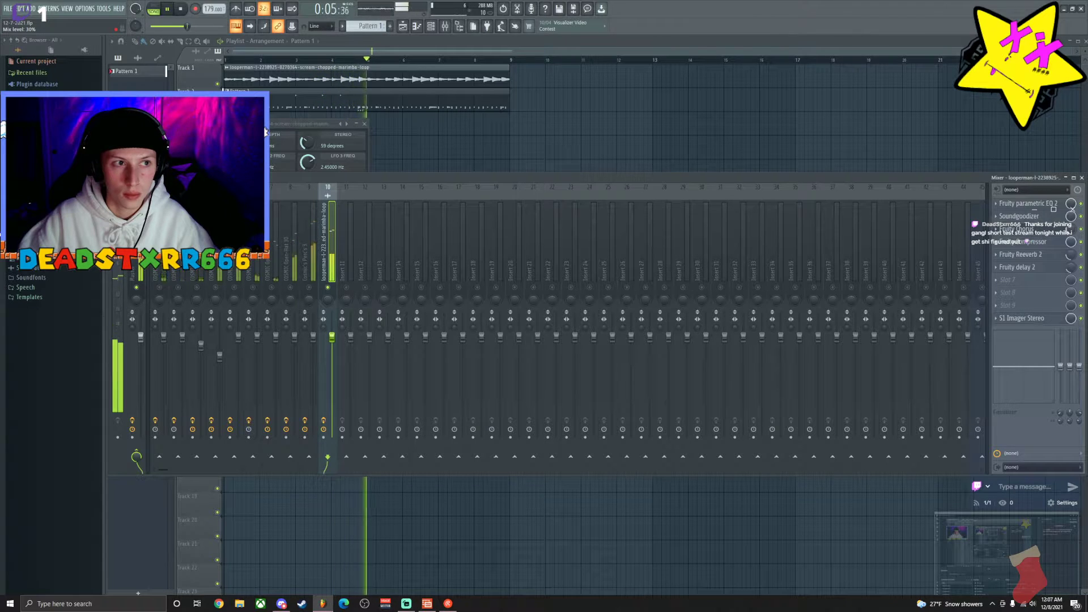
# Check the loop's Fruity Delay 2 settings, save the project, and close the delay and chorus windows.
pyautogui.click(1021, 267)
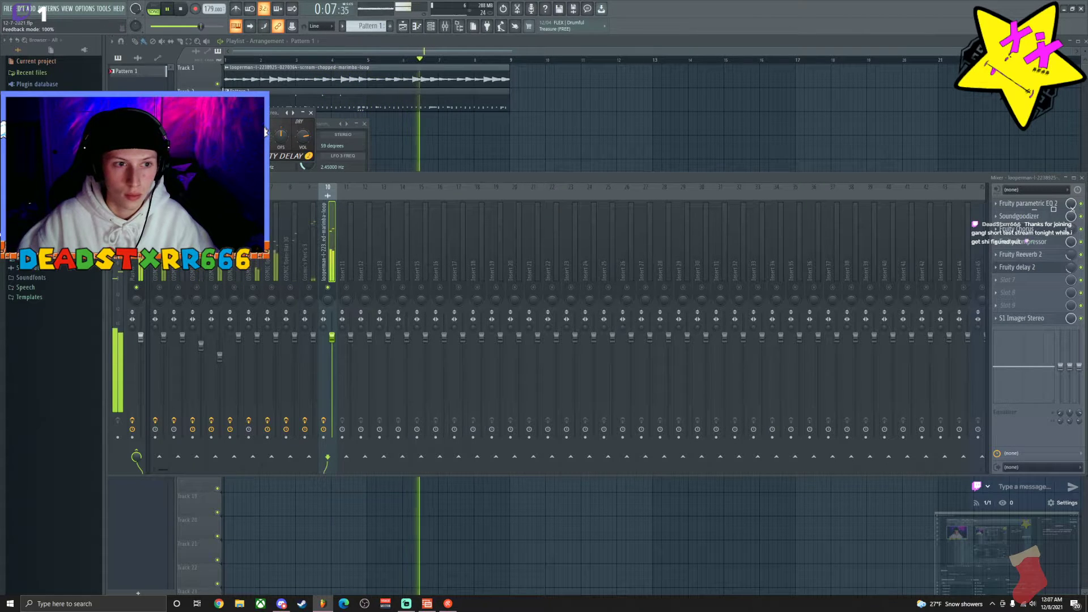
pyautogui.click(1002, 268)
pyautogui.hotkey('ctrl', 's')
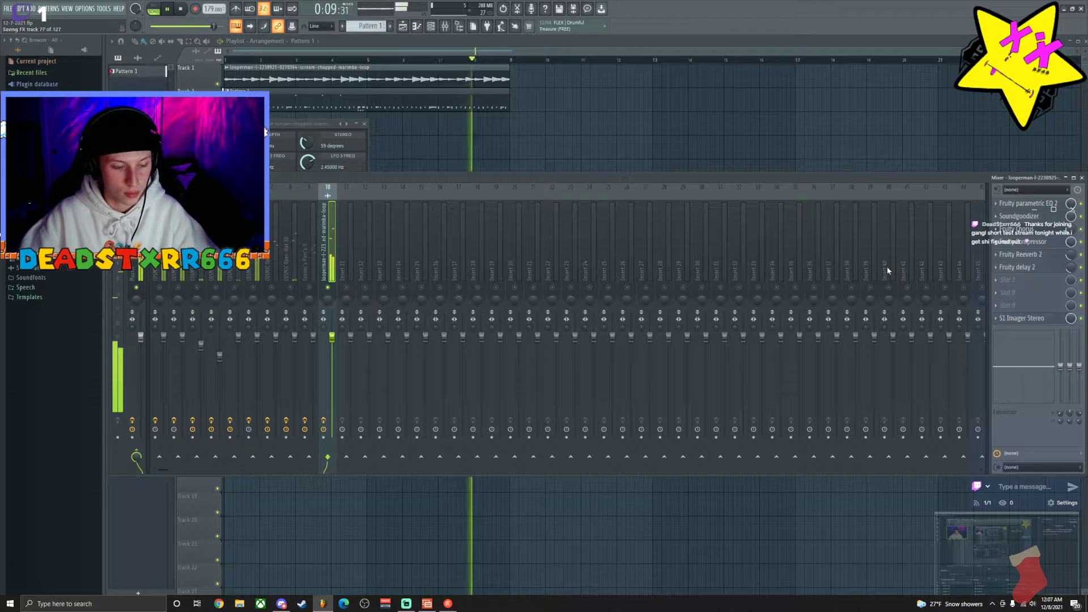
pyautogui.click(365, 125)
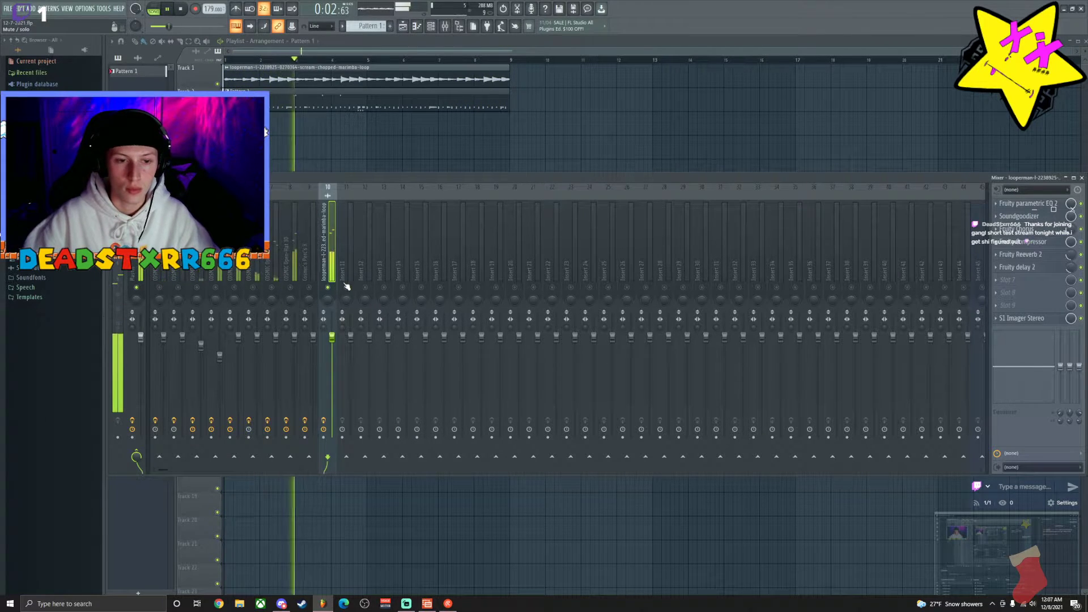
pyautogui.click(1018, 281)
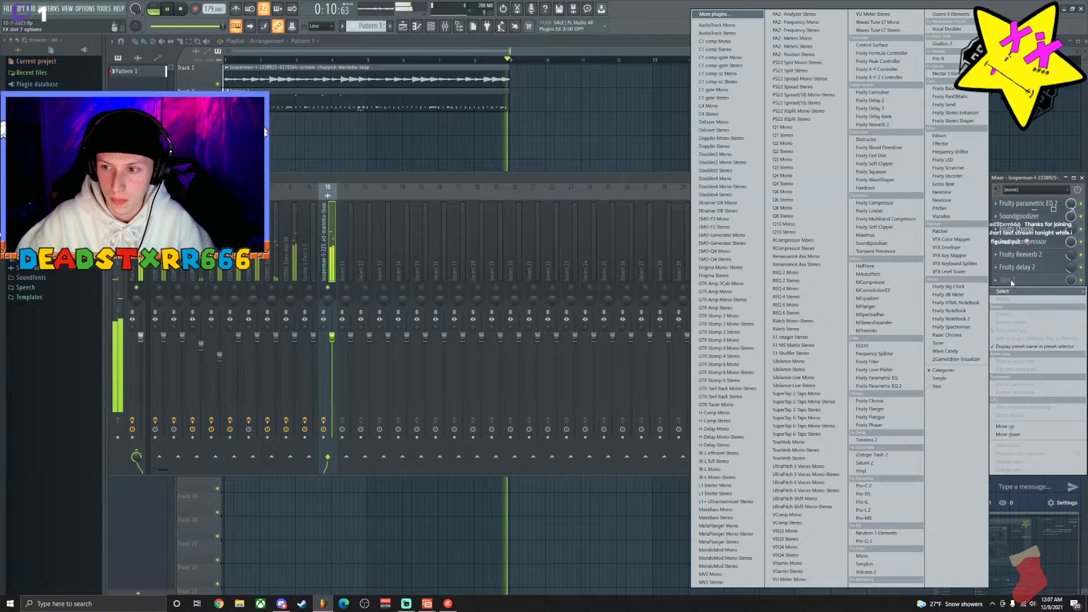
pyautogui.click(1022, 249)
pyautogui.scroll(1, 1021, 246)
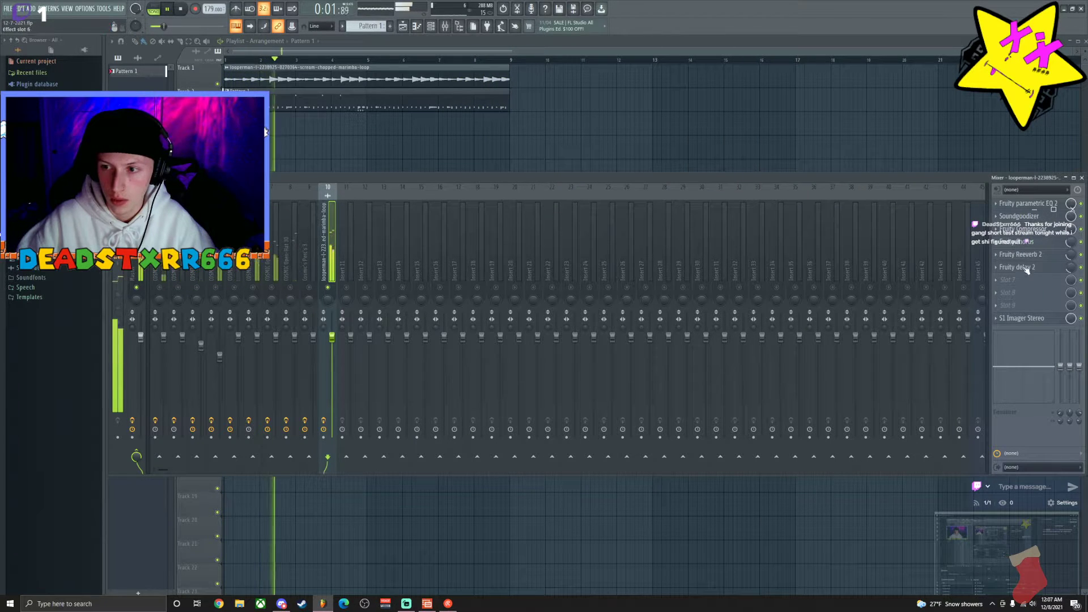
pyautogui.hotkey('ctrl', 's')
pyautogui.click(1027, 281)
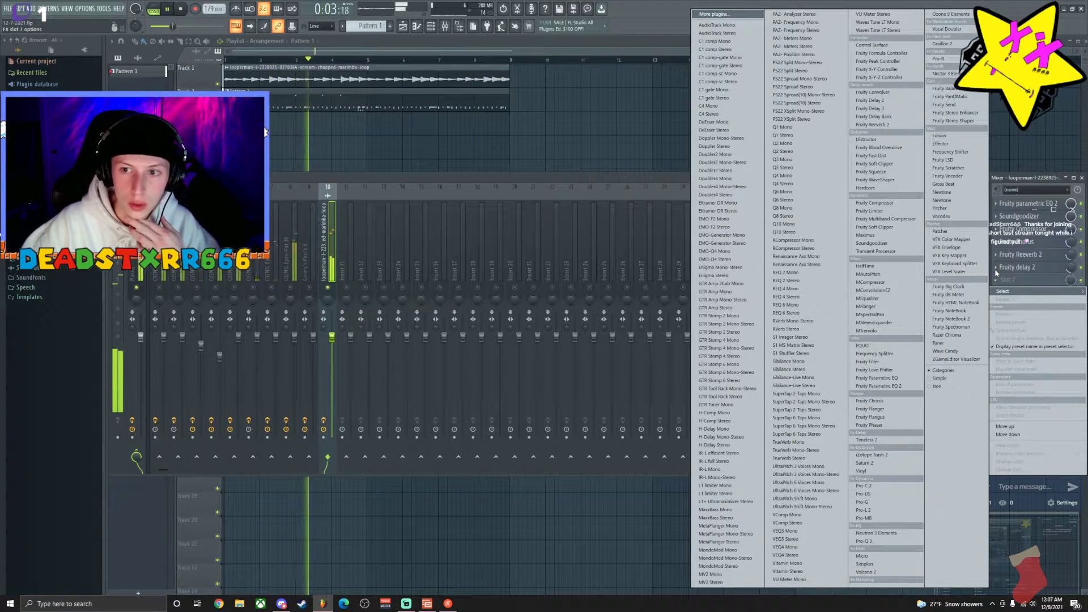
pyautogui.click(1017, 280)
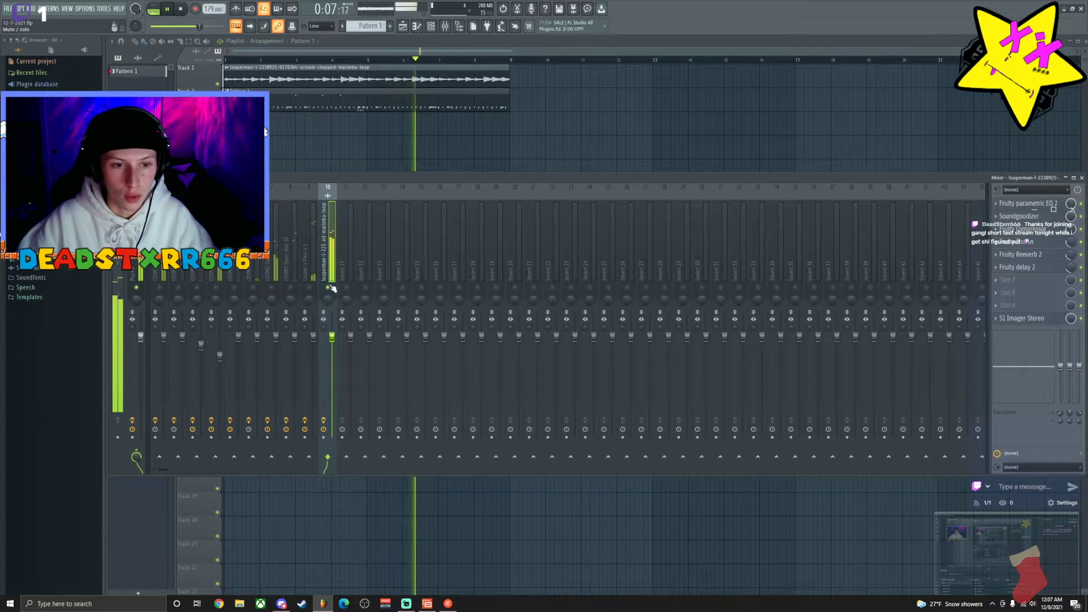
# Stop playback, load the saved drums mixer preset onto insert 11, and dismiss the missing-plugin warning.
pyautogui.press('space')
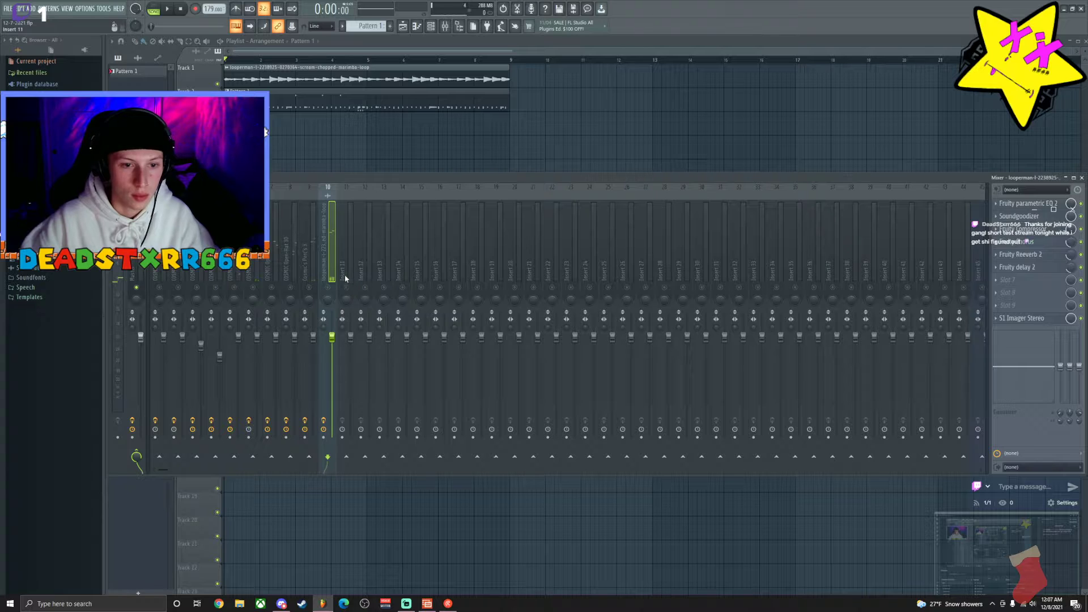
pyautogui.rightClick(346, 277)
pyautogui.moveTo(369, 232)
pyautogui.click(473, 232)
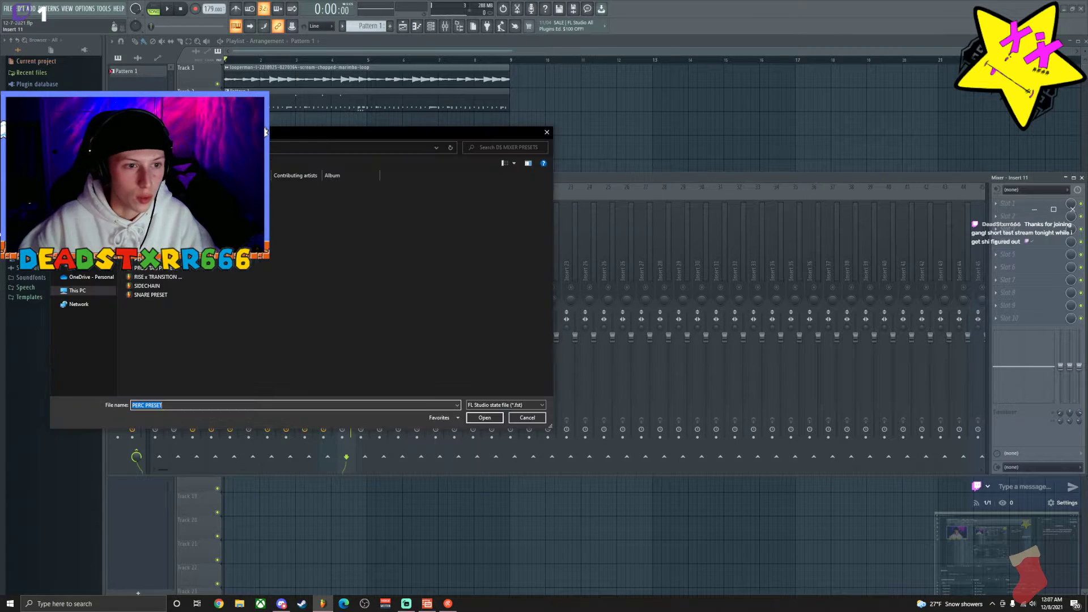
pyautogui.doubleClick(196, 277)
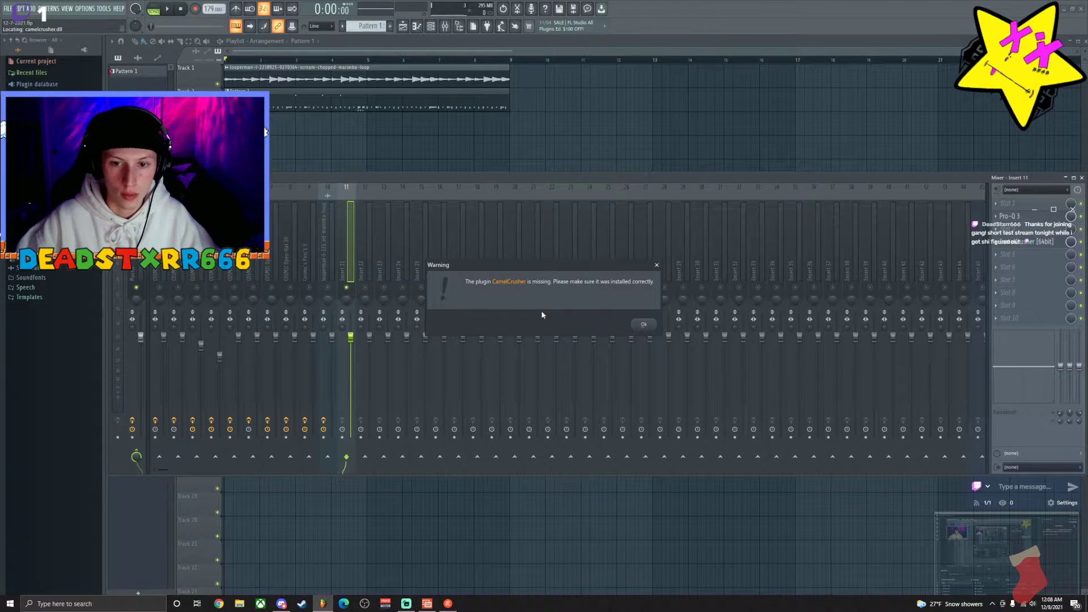
pyautogui.click(643, 326)
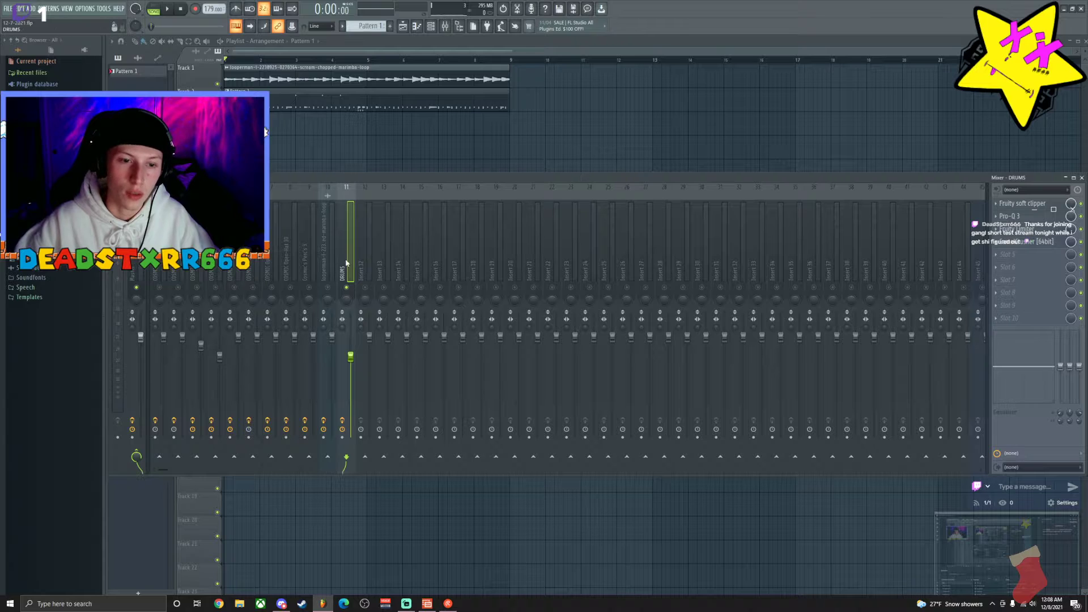
pyautogui.click(1027, 242)
pyautogui.click(1028, 246)
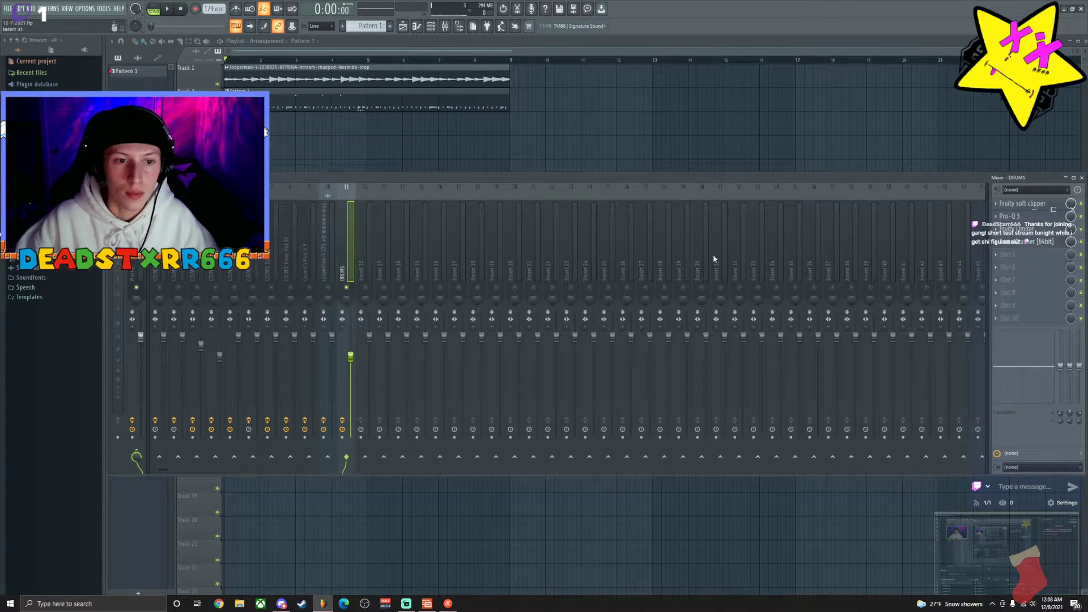
pyautogui.rightClick(344, 279)
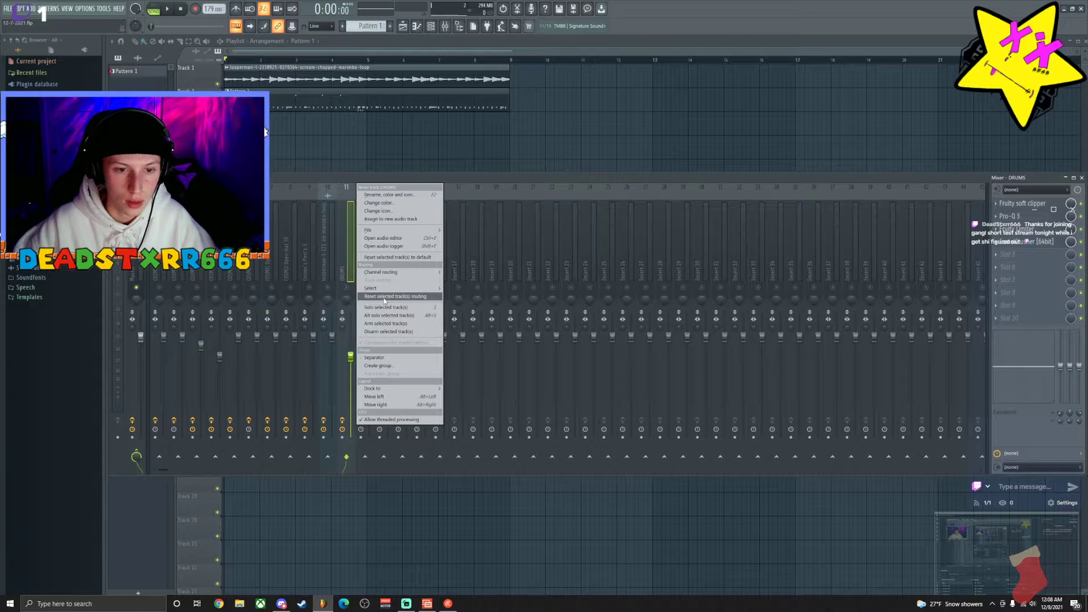
pyautogui.click(349, 272)
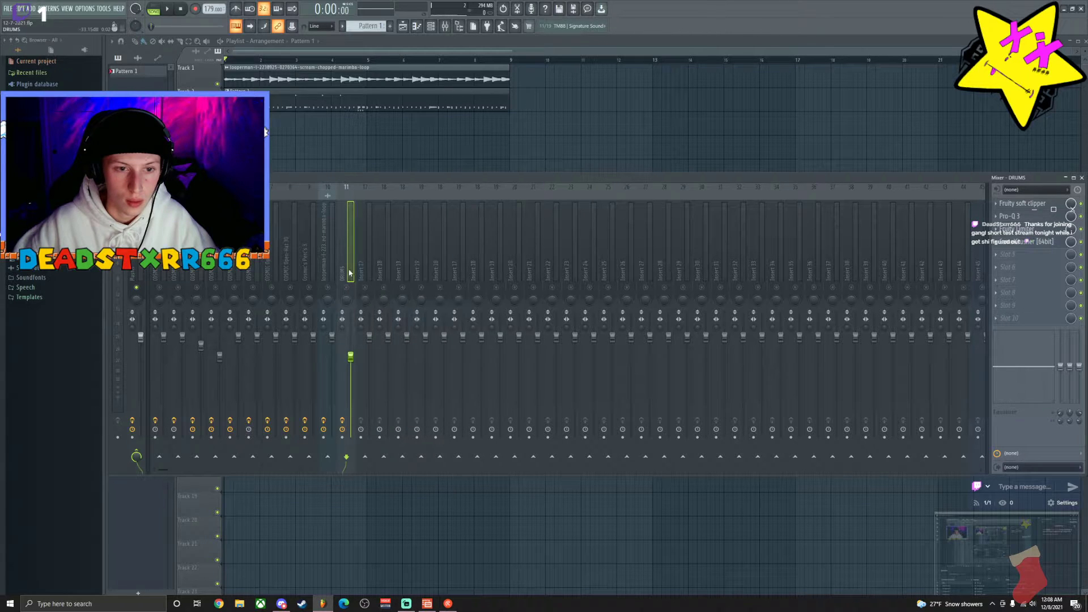
# Load the SIDECHAIN mixer preset onto insert 12.
pyautogui.click(361, 276)
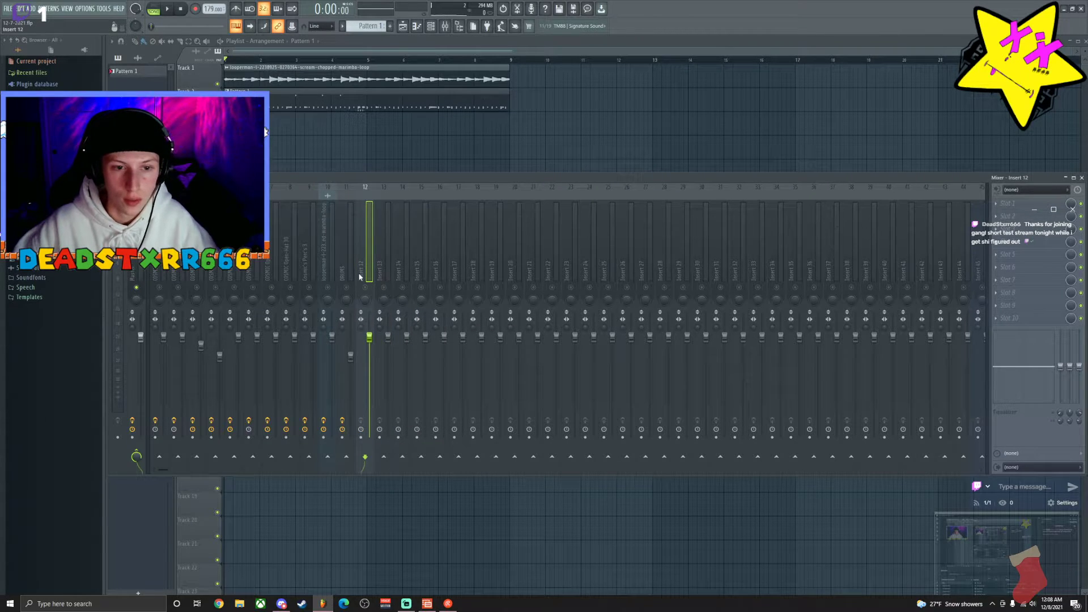
pyautogui.rightClick(367, 280)
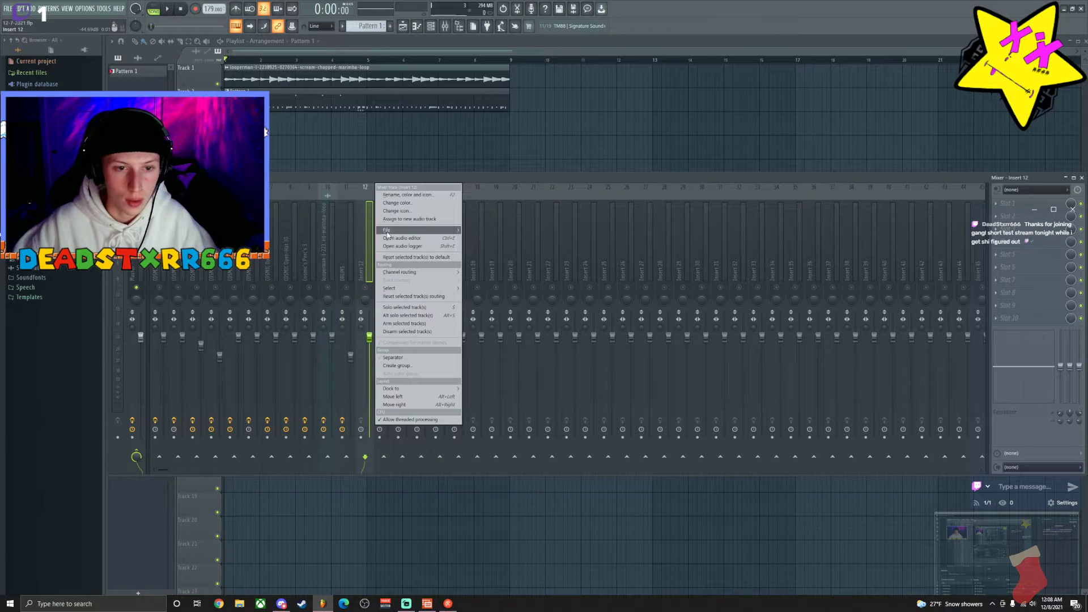
pyautogui.moveTo(387, 231)
pyautogui.click(480, 230)
pyautogui.doubleClick(202, 283)
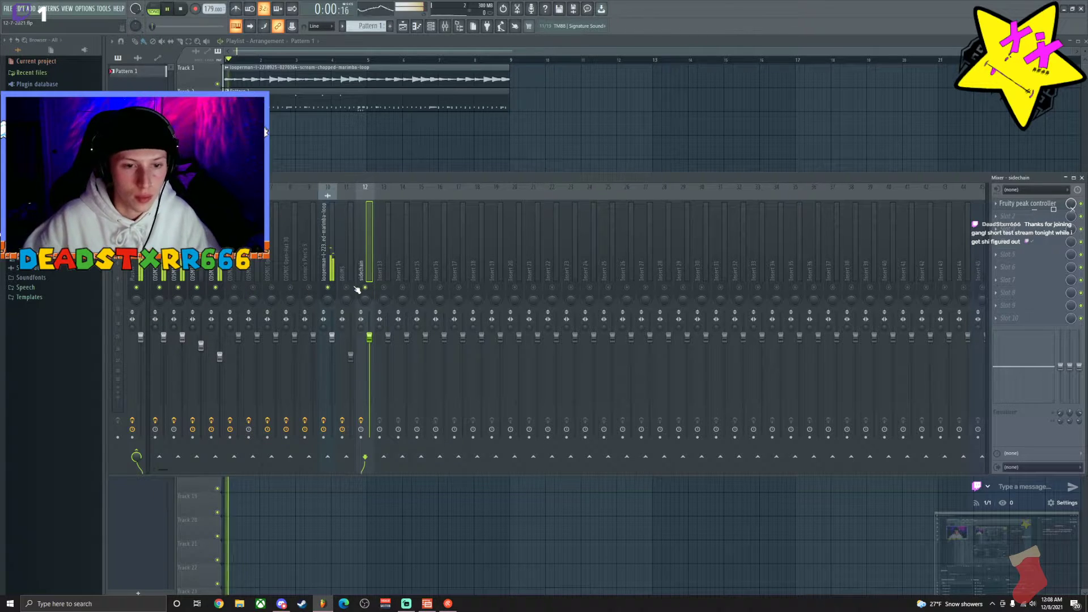
# Mute the clap and hi-hat mixer tracks and adjust the Fruity soft clipper on the COSMIC Kick 3 track.
pyautogui.click(216, 288)
pyautogui.click(198, 288)
pyautogui.click(161, 272)
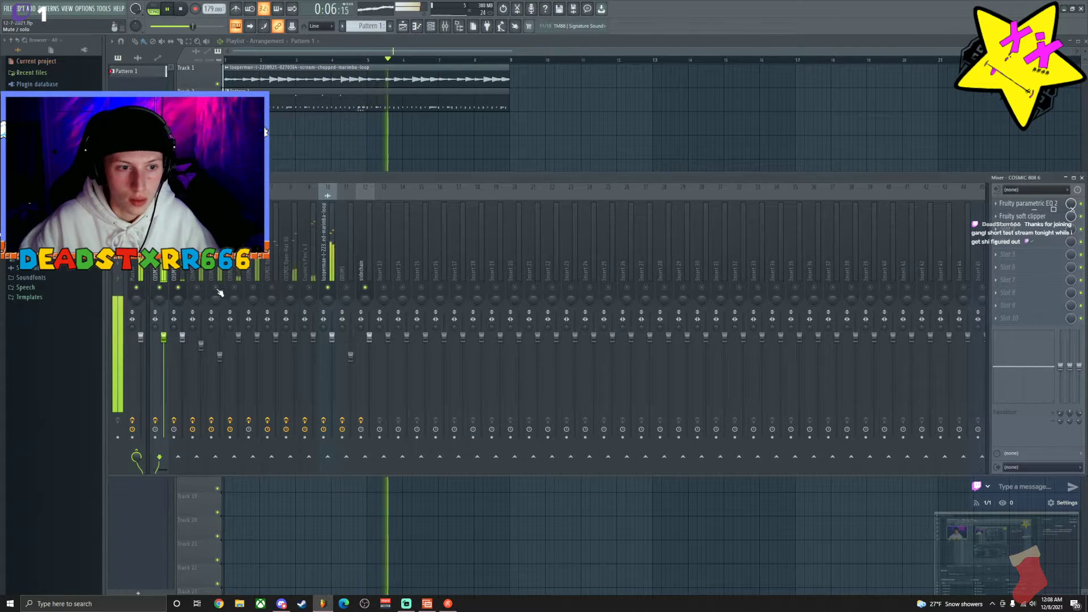
pyautogui.click(179, 272)
pyautogui.click(1029, 217)
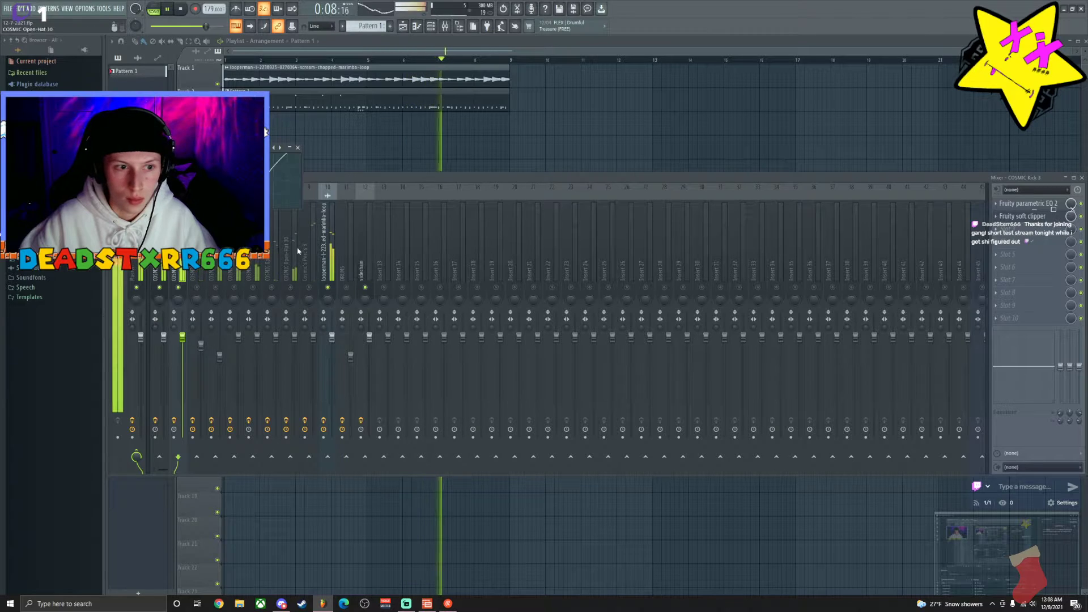
pyautogui.moveTo(230, 176); pyautogui.dragTo(230, 196)
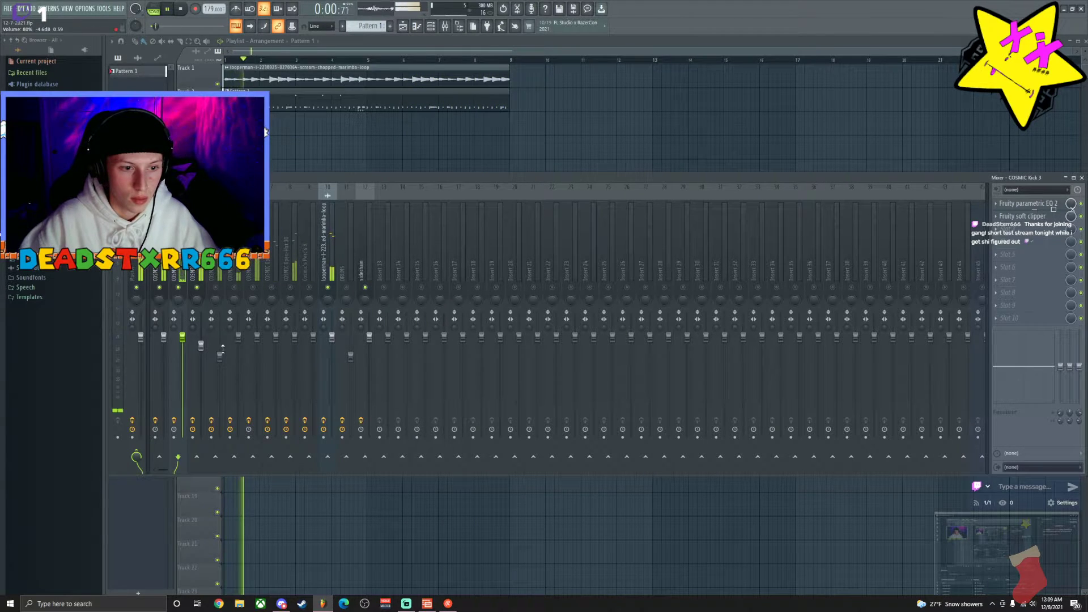
# Rebalance the clap track by raising its fader to the default level and pulling it slightly below that.
pyautogui.click(218, 314)
pyautogui.moveTo(200, 345); pyautogui.dragTo(201, 338)
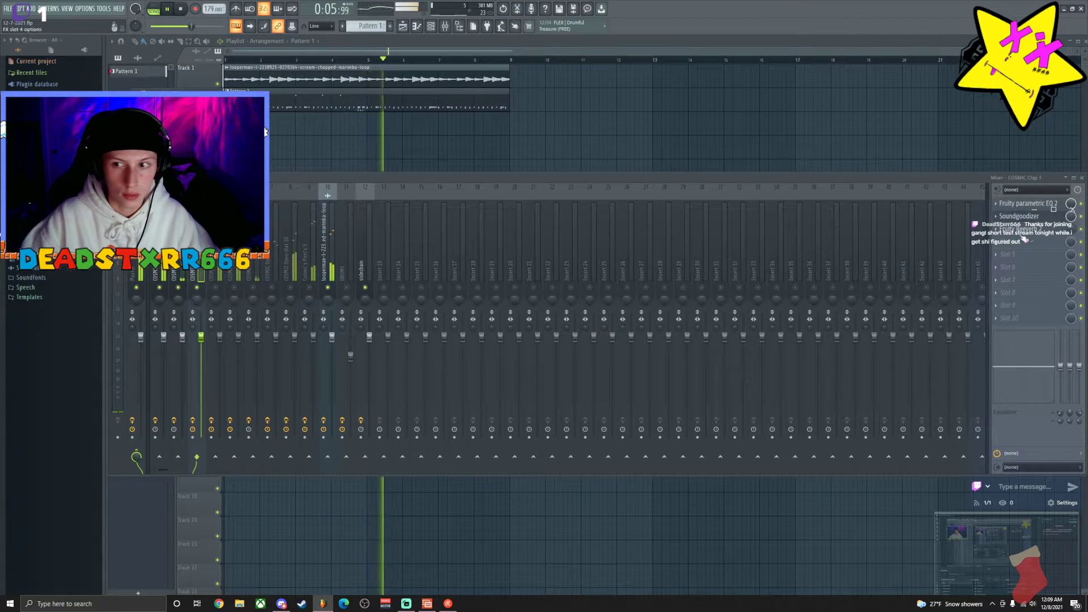
pyautogui.moveTo(201, 337); pyautogui.dragTo(201, 349)
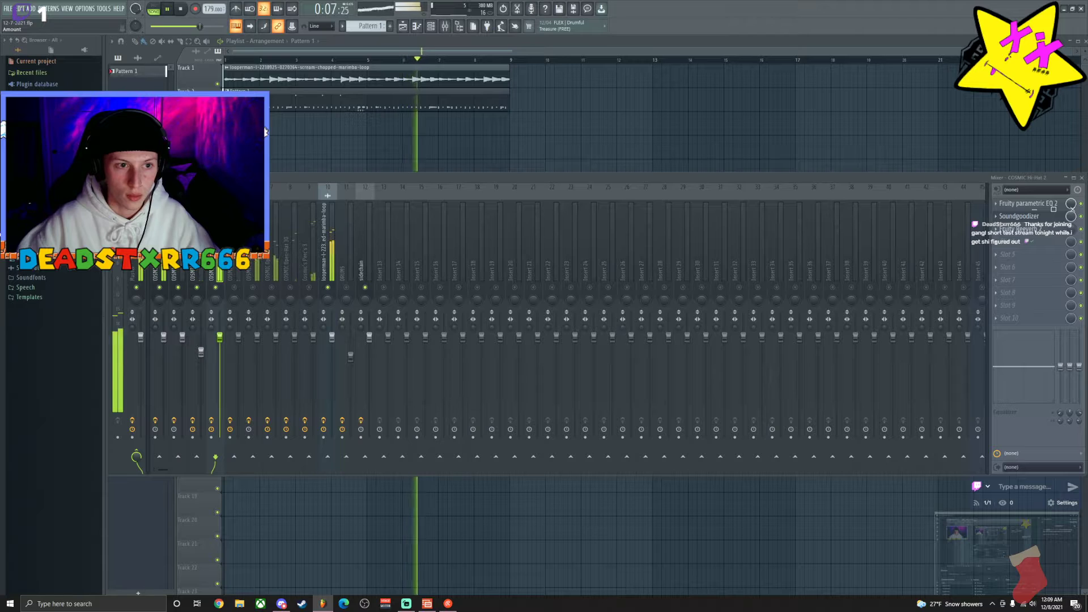
# Lower the levels of the COSMIC Hi-Hat 2 and COSMIC Hi-Hat 2 #3 tracks, setting the #3 track quieter.
pyautogui.click(234, 266)
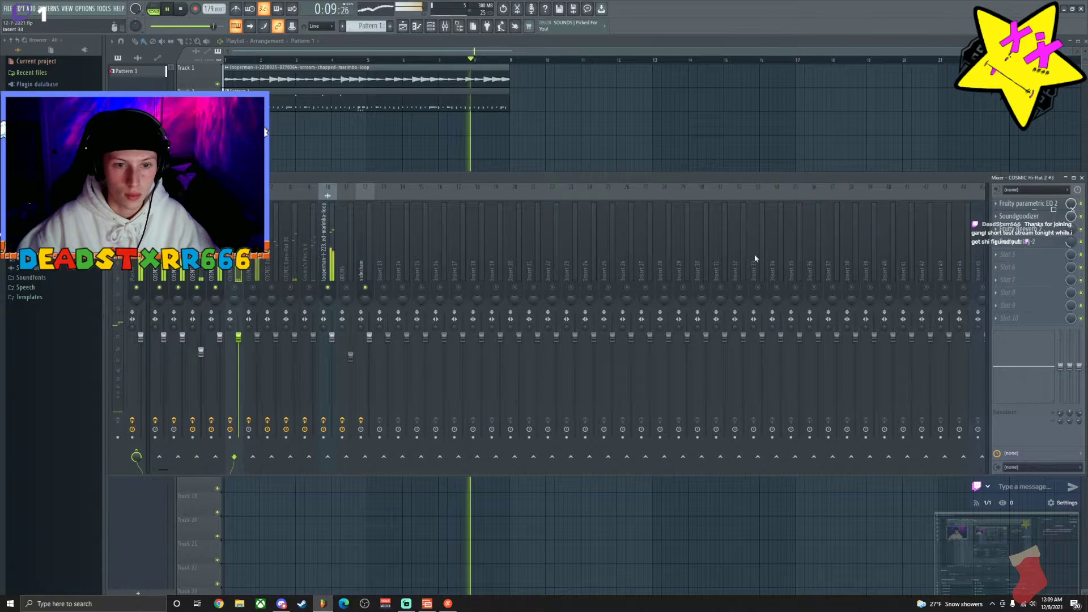
pyautogui.click(1011, 220)
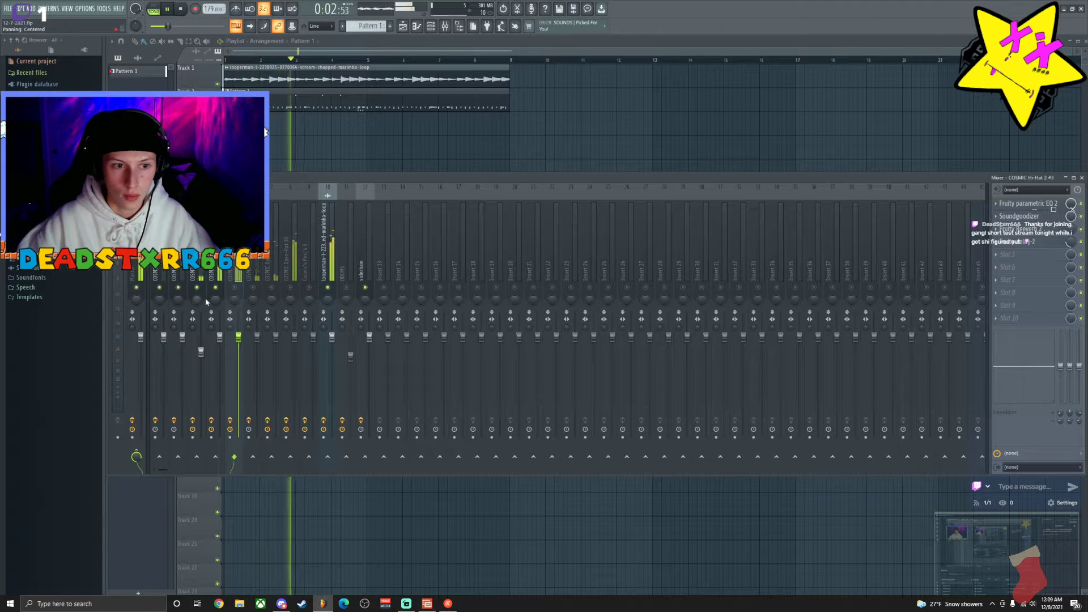
pyautogui.moveTo(220, 337); pyautogui.dragTo(220, 339)
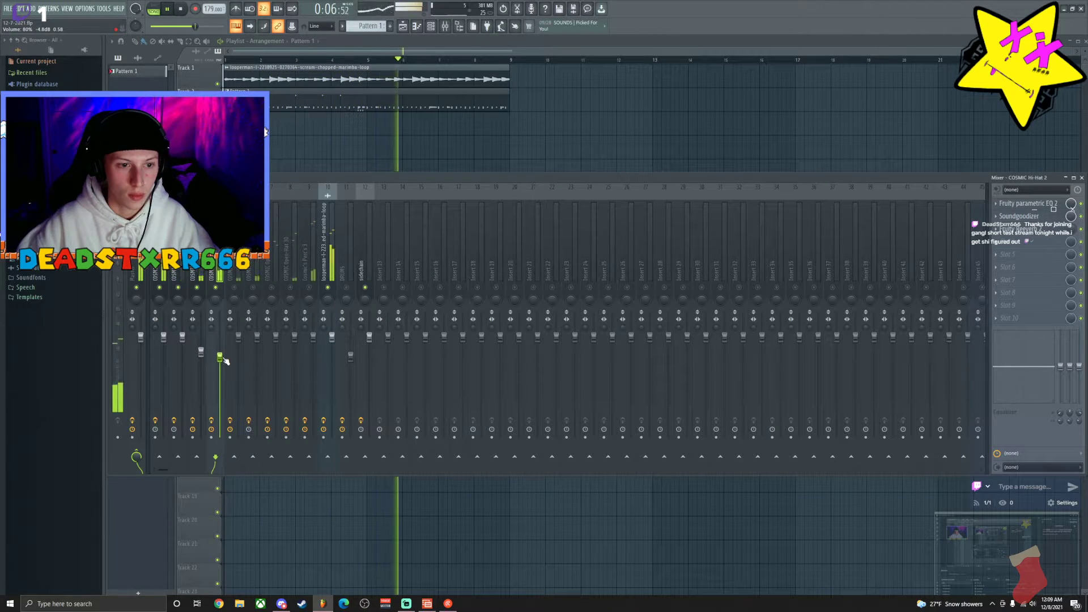
pyautogui.moveTo(219, 357)
pyautogui.mouseDown()
pyautogui.moveTo(203, 361)
pyautogui.moveTo(201, 347)
pyautogui.moveTo(219, 351)
pyautogui.mouseUp()
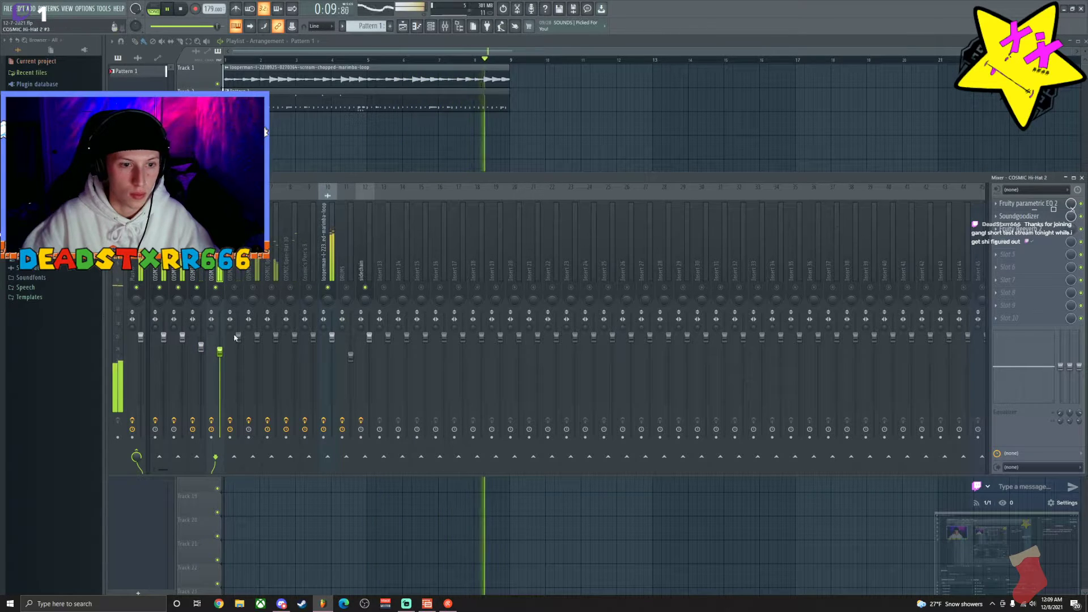
pyautogui.moveTo(239, 340); pyautogui.dragTo(239, 361)
# Delete Fruity Delay 2 from the COSMIC Snare 3 track and set the track's level to about -4.6 dB.
pyautogui.click(253, 274)
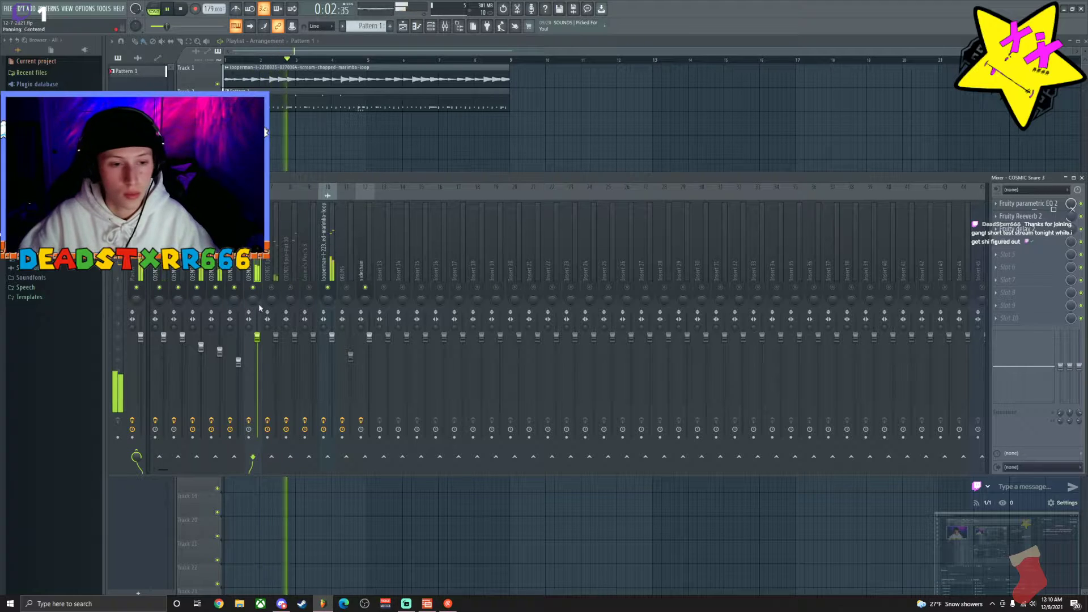
pyautogui.click(1017, 228)
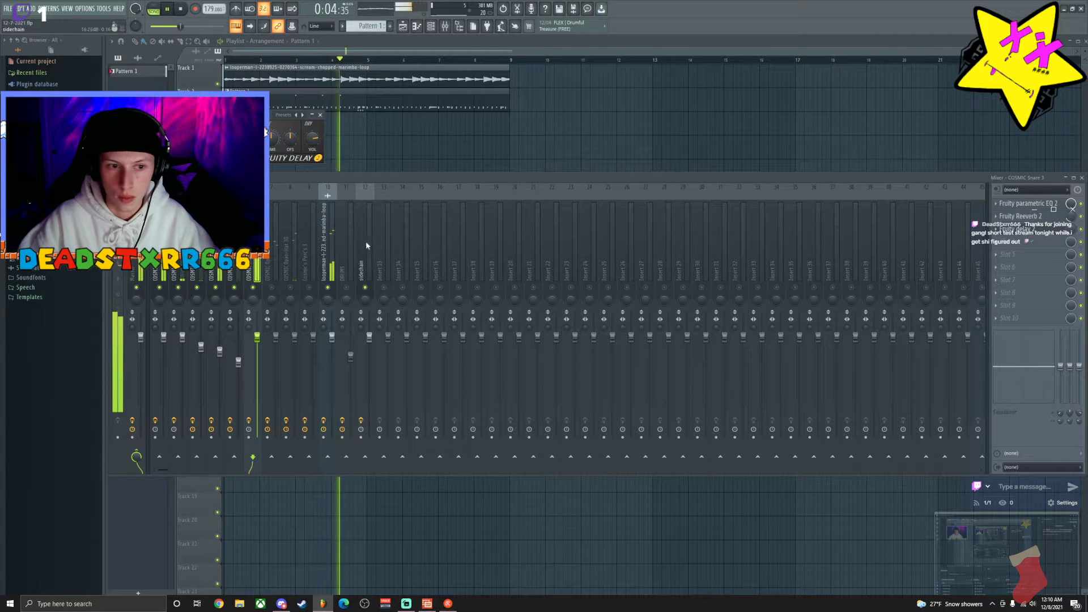
pyautogui.click(320, 114)
pyautogui.click(997, 229)
pyautogui.click(1003, 248)
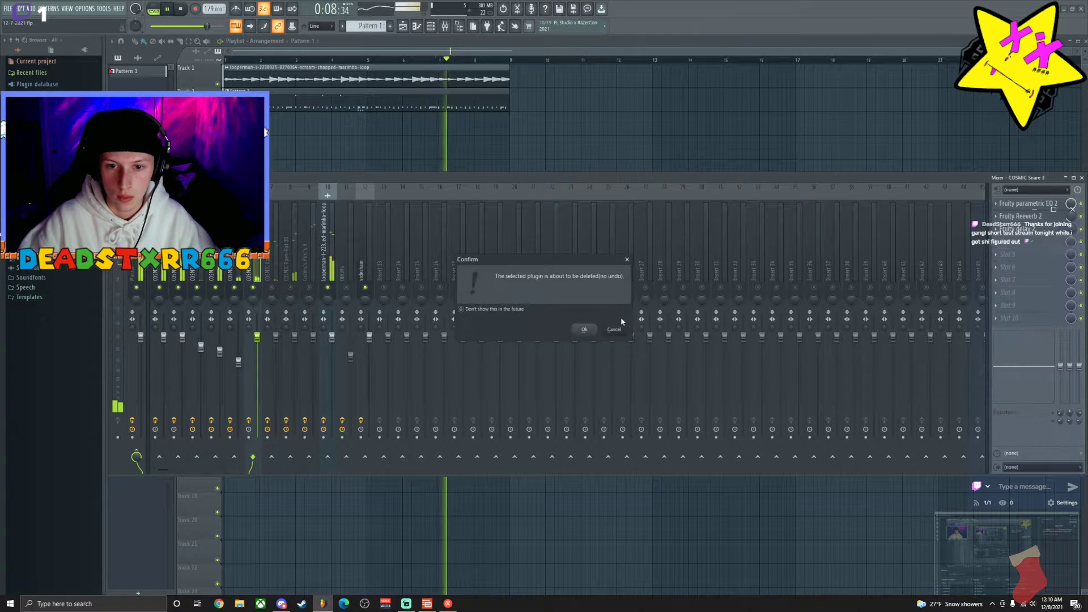
pyautogui.click(584, 322)
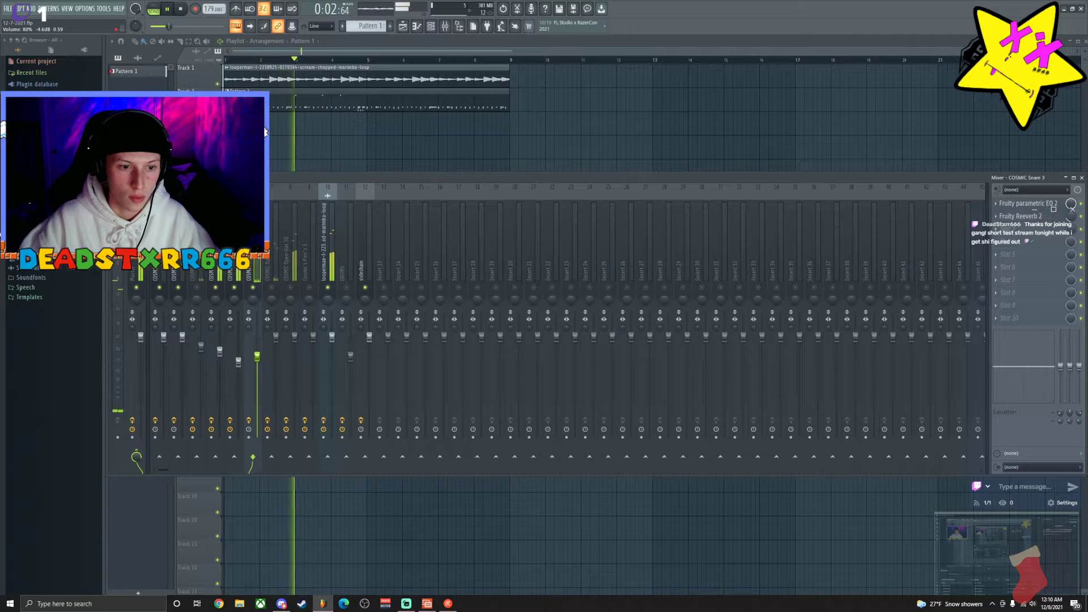
pyautogui.moveTo(257, 357); pyautogui.dragTo(257, 352)
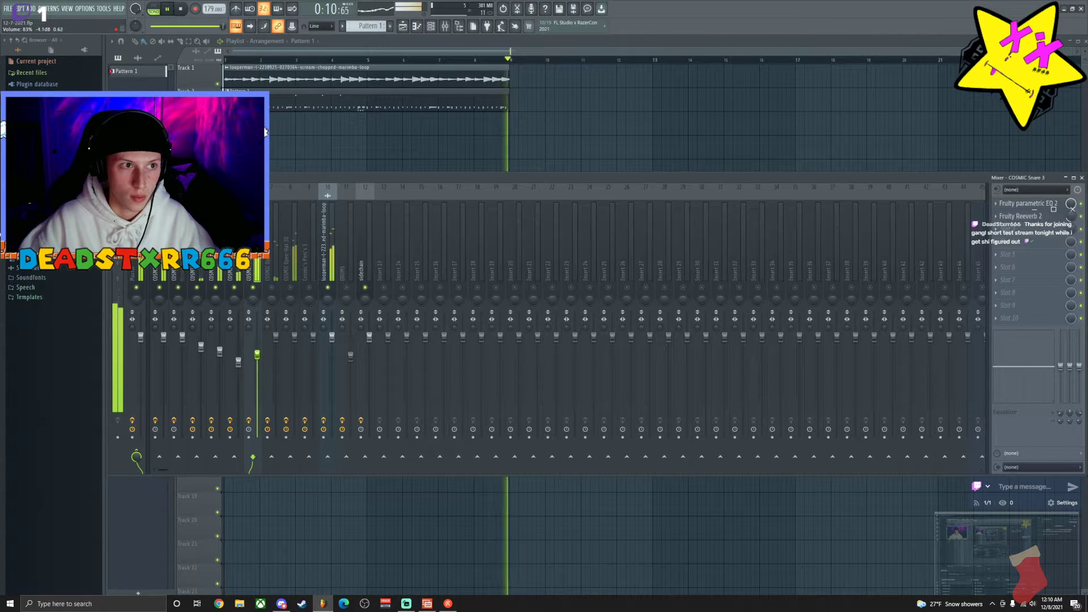
# Check the Fruity Delay 2 settings on each of the two COSMIC Open-Hat 30 mixer tracks.
pyautogui.click(271, 275)
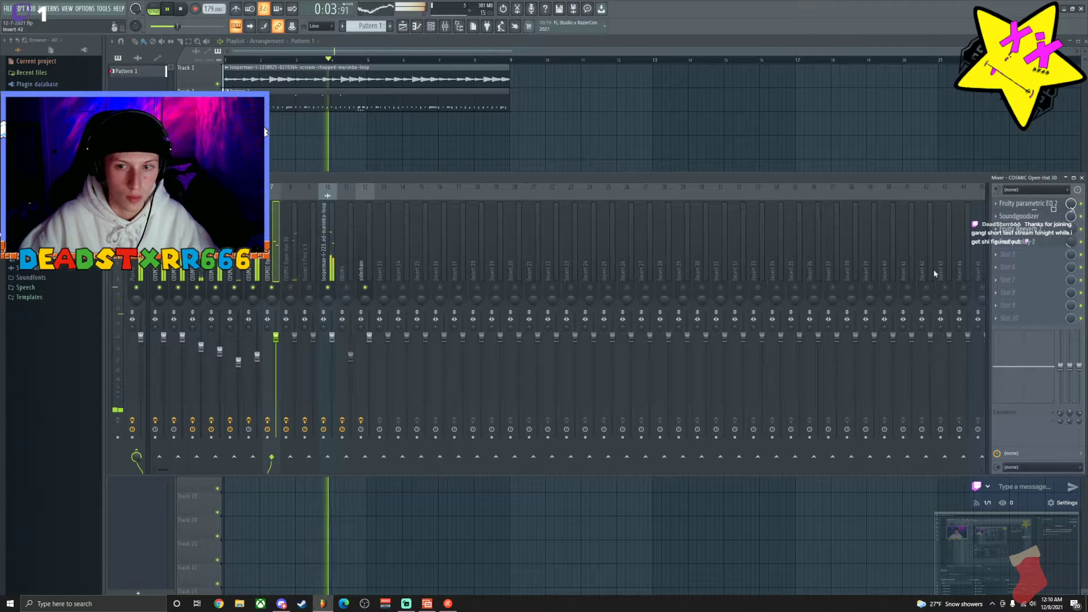
pyautogui.click(1029, 218)
pyautogui.click(1027, 241)
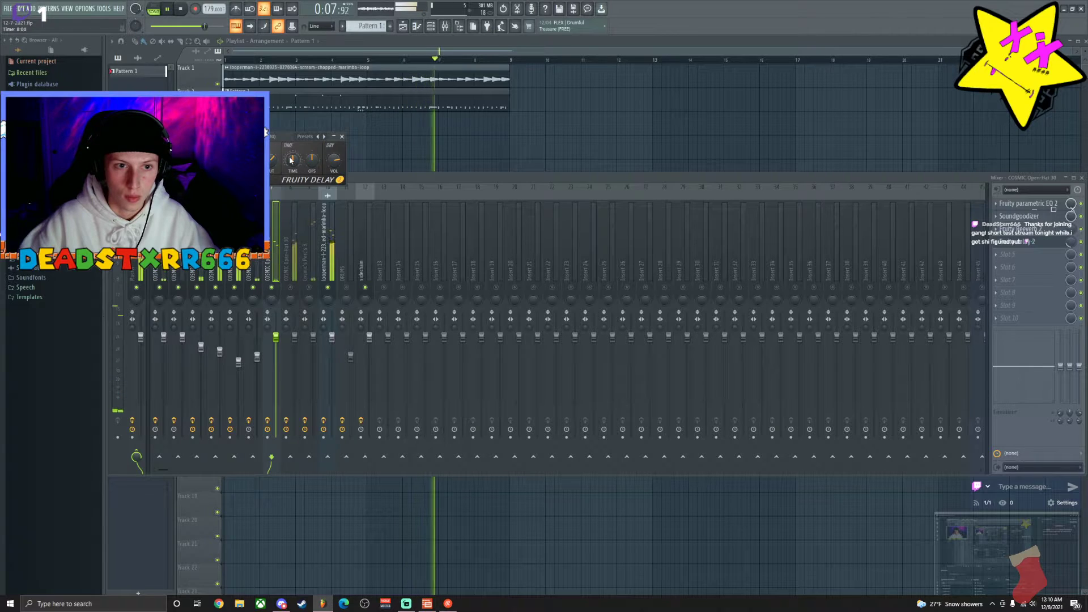
pyautogui.click(342, 137)
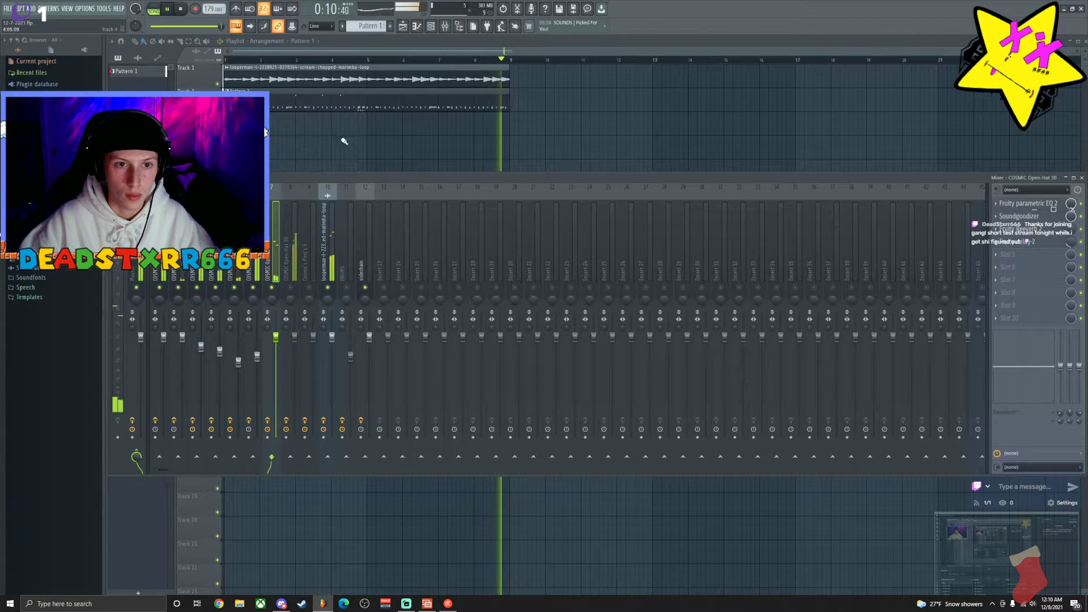
pyautogui.click(293, 266)
pyautogui.click(1035, 242)
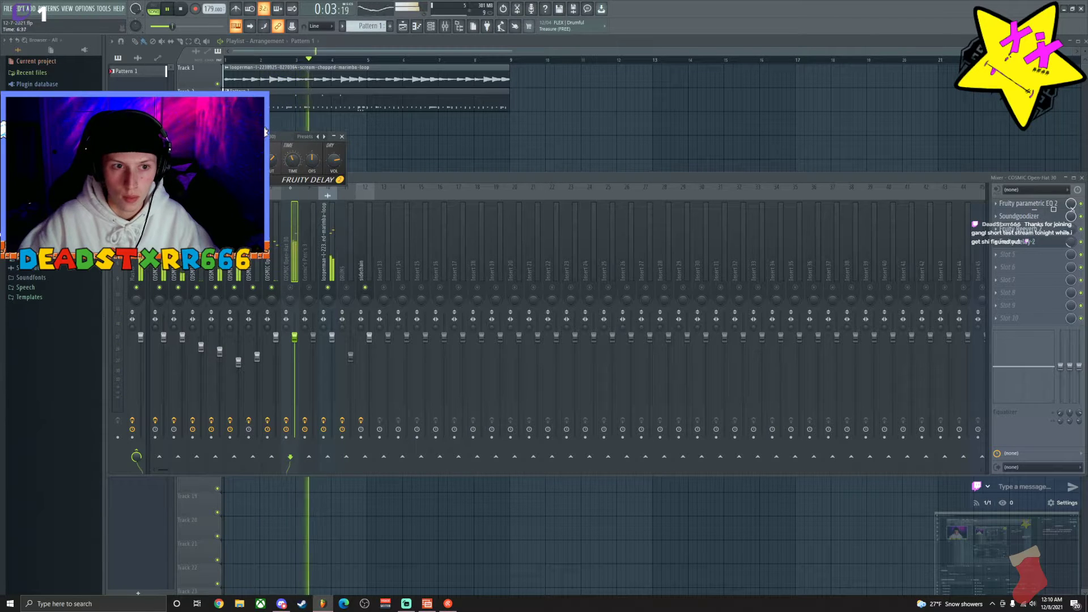
pyautogui.click(1036, 240)
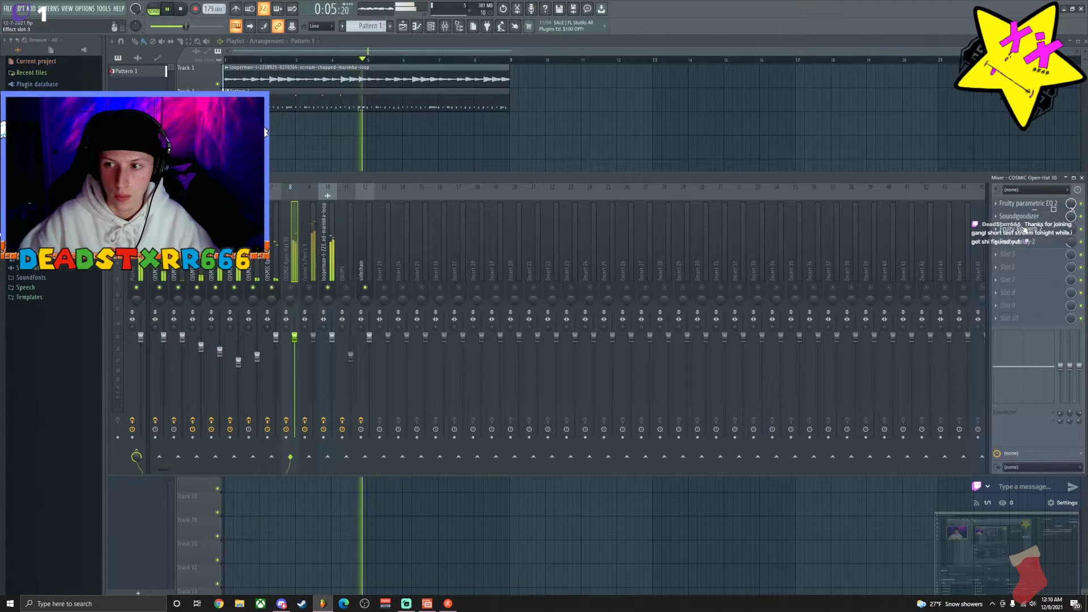
# Lower the two COSMIC Open-Hat 30 tracks, the first to about -8.4 dB and the second quieter, and Cosmic's Perc 3 to about -8.6 dB.
pyautogui.moveTo(276, 336); pyautogui.dragTo(276, 361)
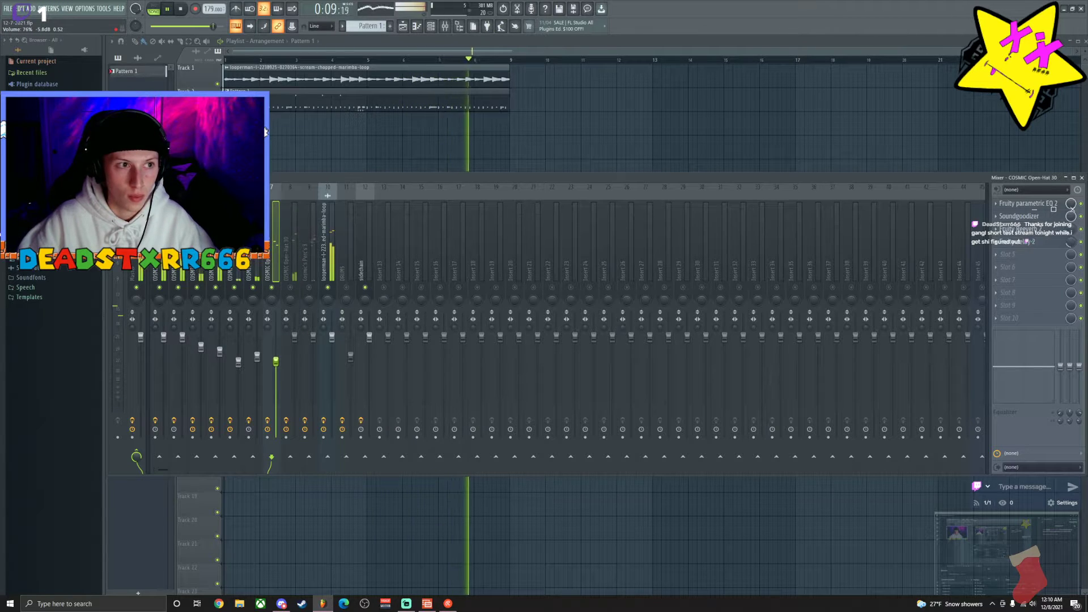
pyautogui.click(294, 336)
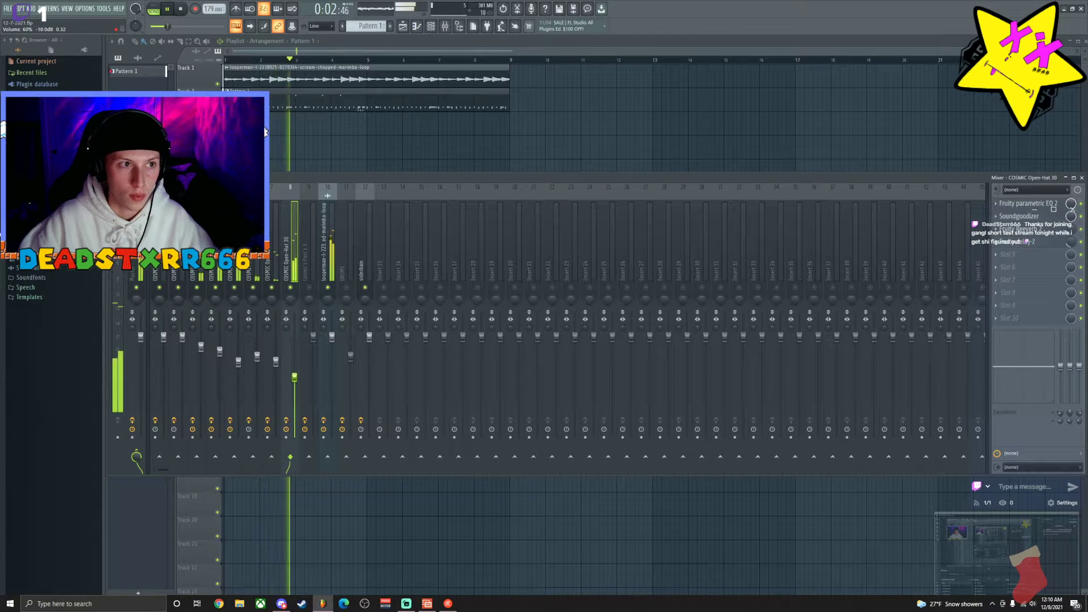
pyautogui.moveTo(294, 374)
pyautogui.mouseDown()
pyautogui.moveTo(295, 387)
pyautogui.moveTo(276, 366)
pyautogui.moveTo(295, 380)
pyautogui.mouseUp()
pyautogui.click(275, 361)
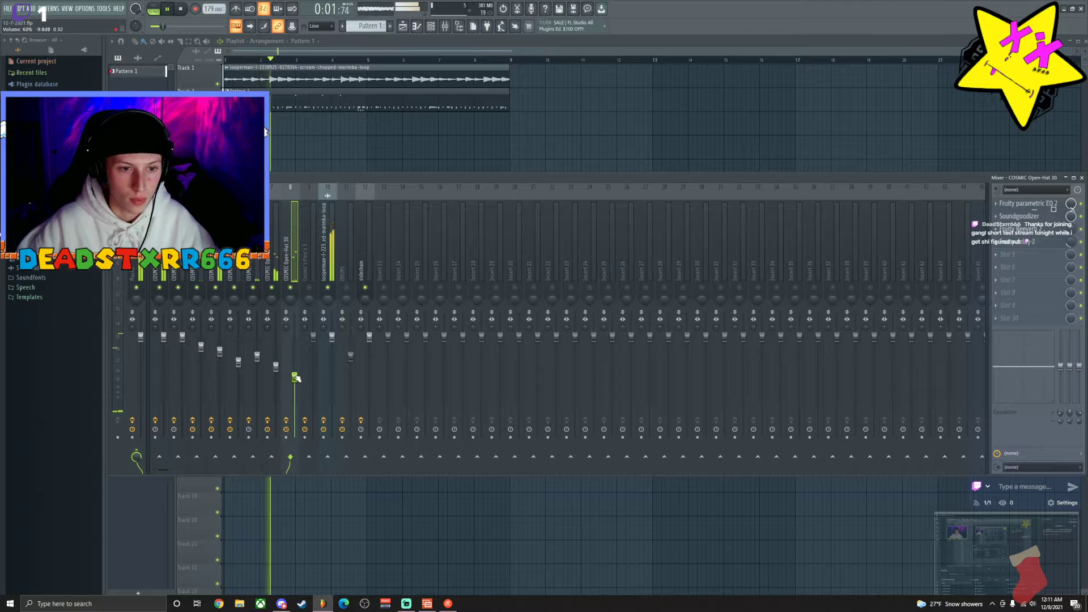
pyautogui.moveTo(295, 377); pyautogui.dragTo(276, 370)
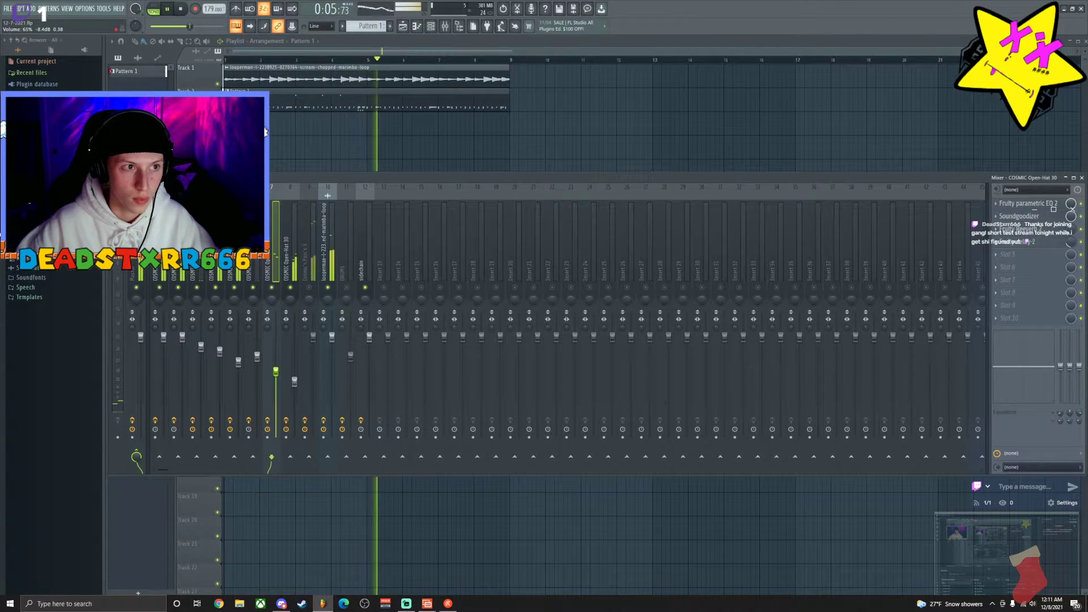
pyautogui.moveTo(314, 336); pyautogui.dragTo(314, 348)
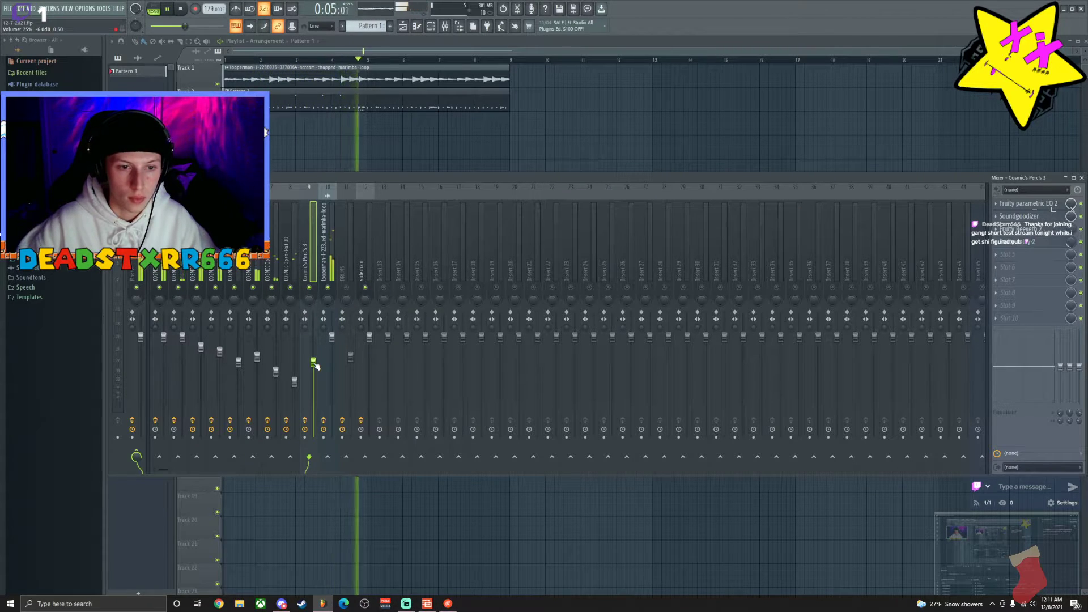
pyautogui.moveTo(316, 366); pyautogui.dragTo(316, 375)
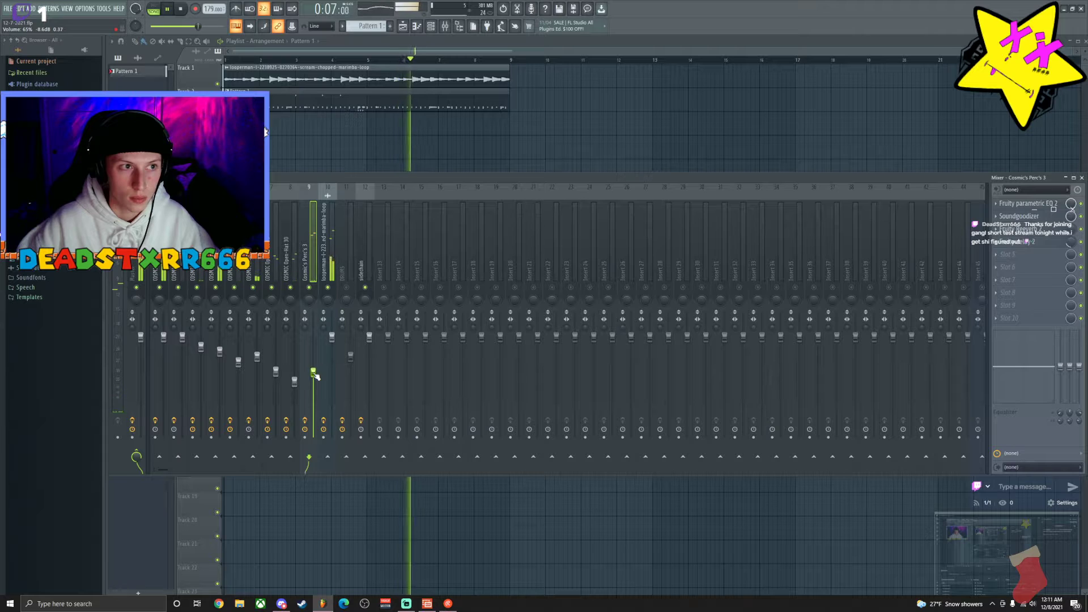
# Replace the master's Fruity Limiter with Fruity Parametric EQ 2, load its 20Hz + 18kHz cut preset, and audition the mix.
pyautogui.click(135, 272)
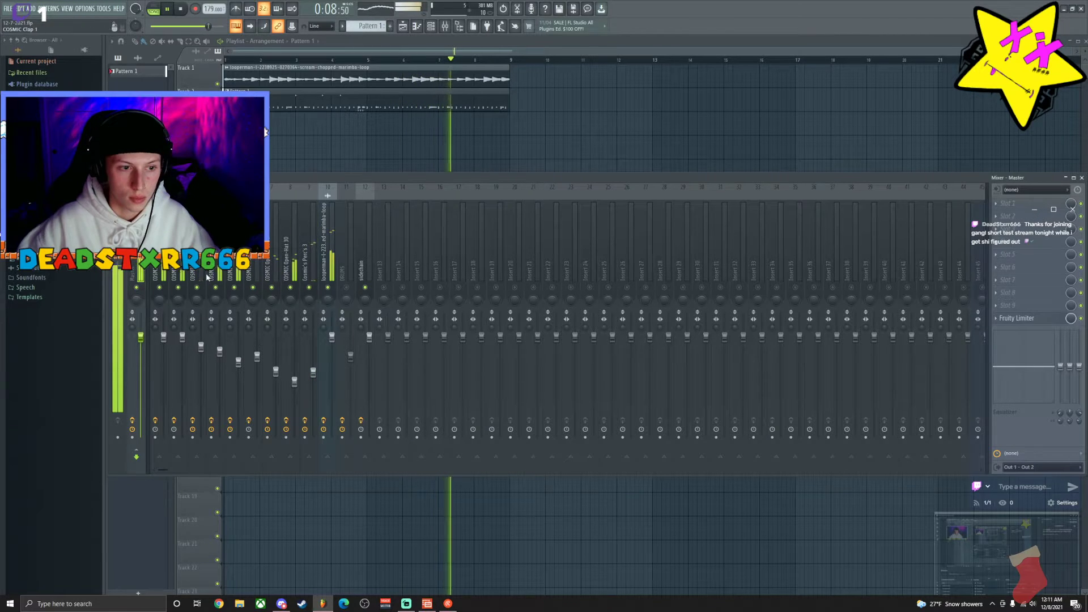
pyautogui.rightClick(1018, 318)
pyautogui.moveTo(1006, 329)
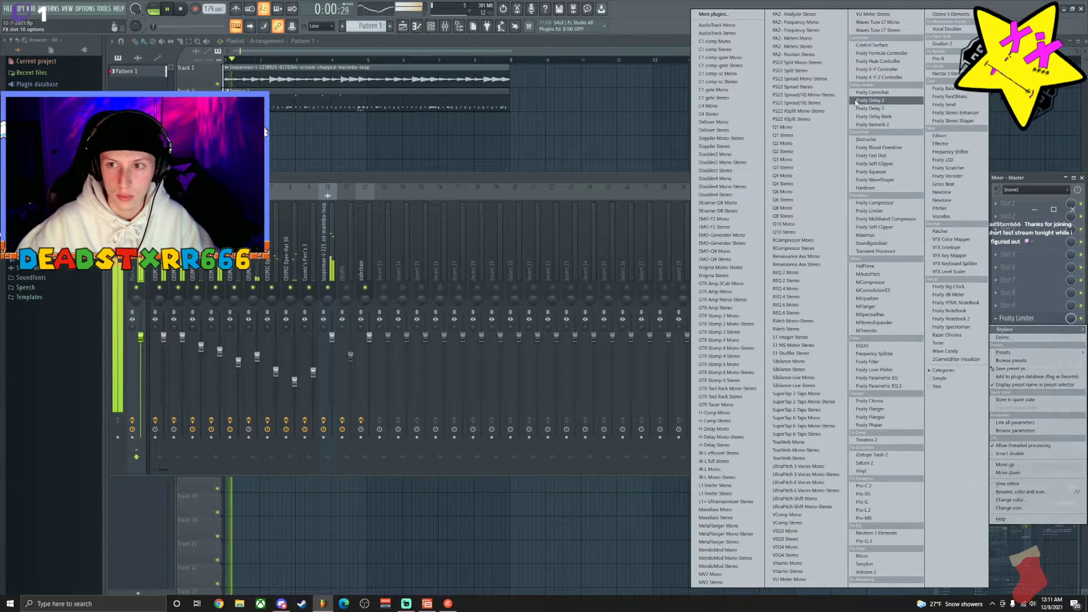
pyautogui.click(882, 386)
pyautogui.click(564, 269)
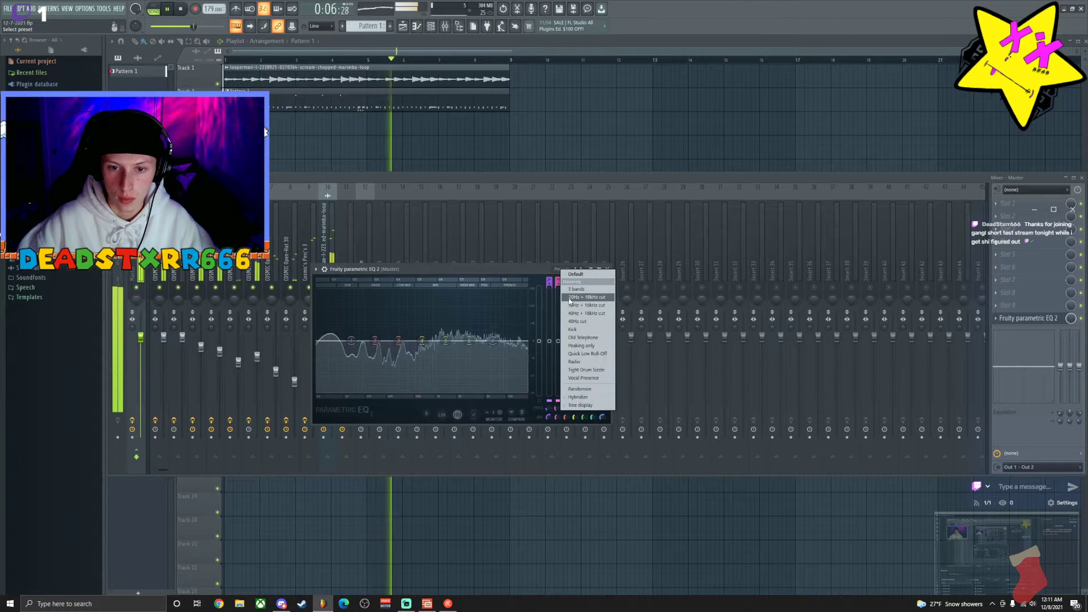
pyautogui.click(569, 297)
pyautogui.click(607, 270)
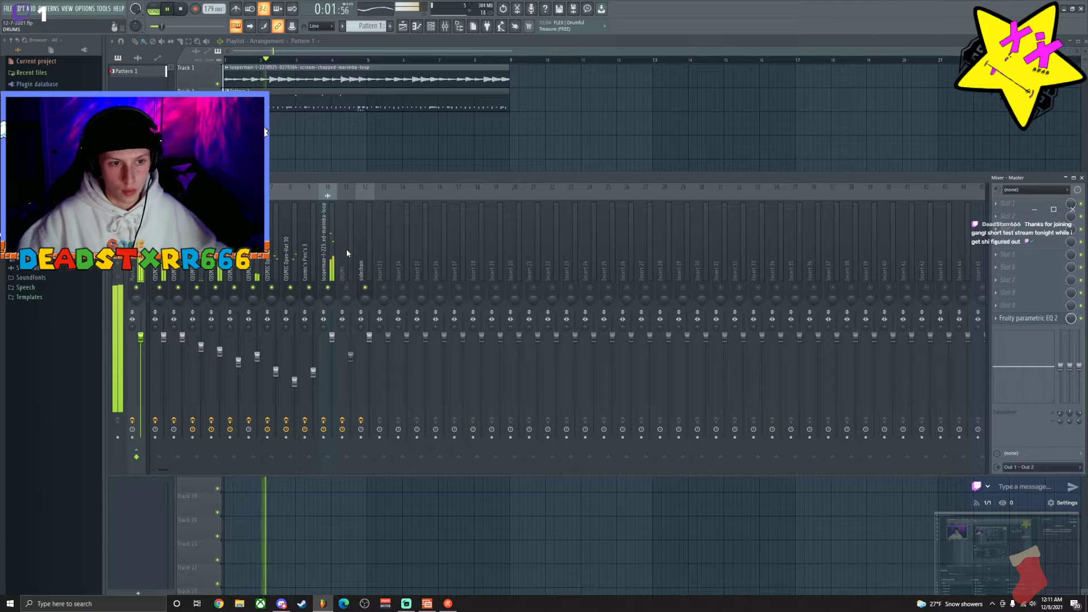
pyautogui.press('space')
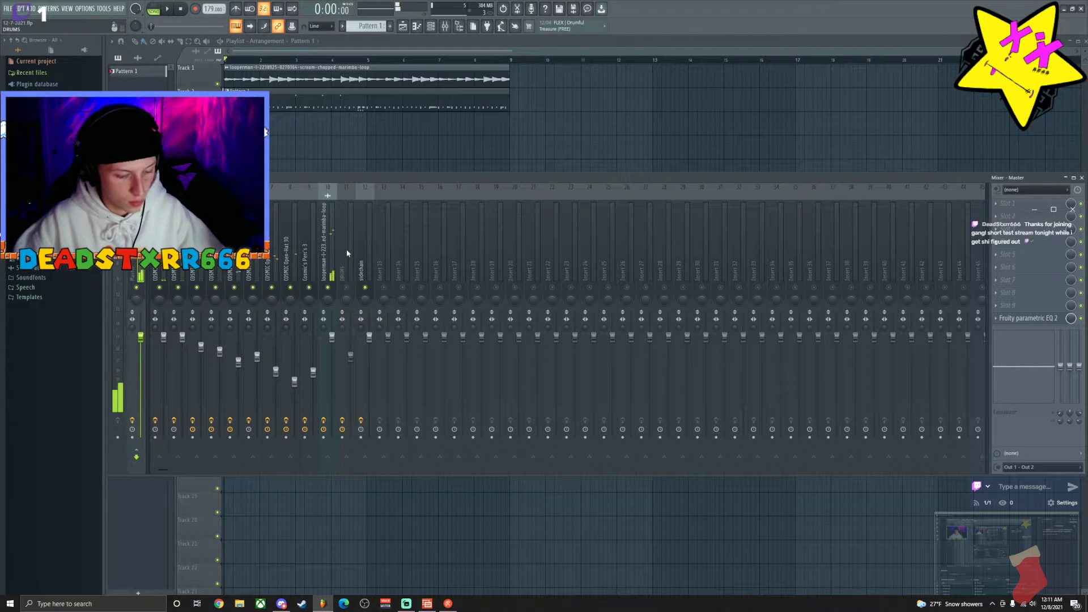
pyautogui.press('space')
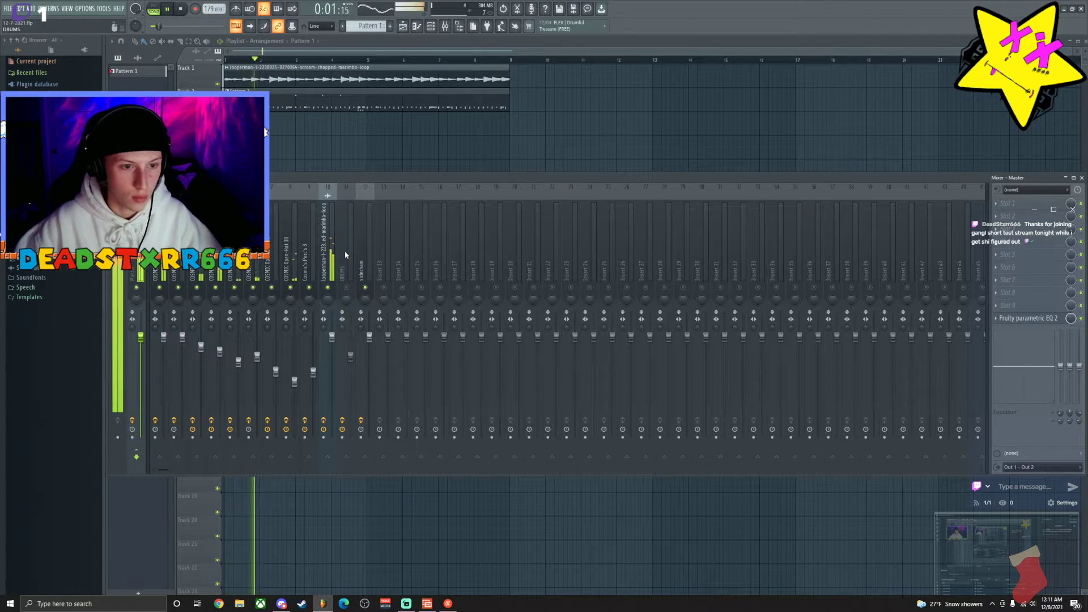
pyautogui.press('space')
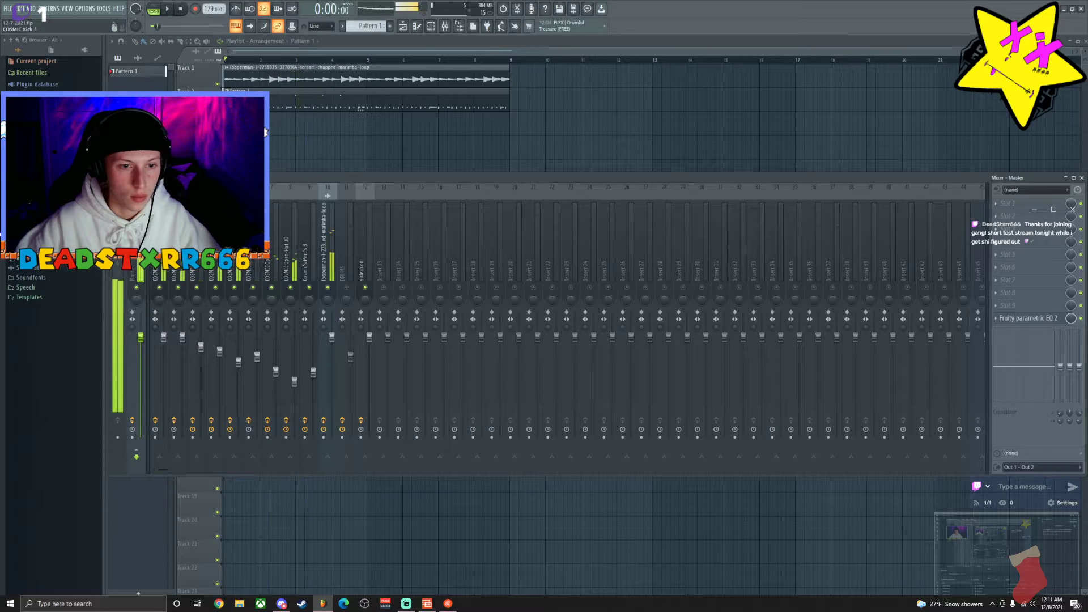
# Send COSMIC Kick 3 to the sidechain track and link the looperman loop track's volume to Peak ctrl - Peak with a preset mapping formula.
pyautogui.click(178, 267)
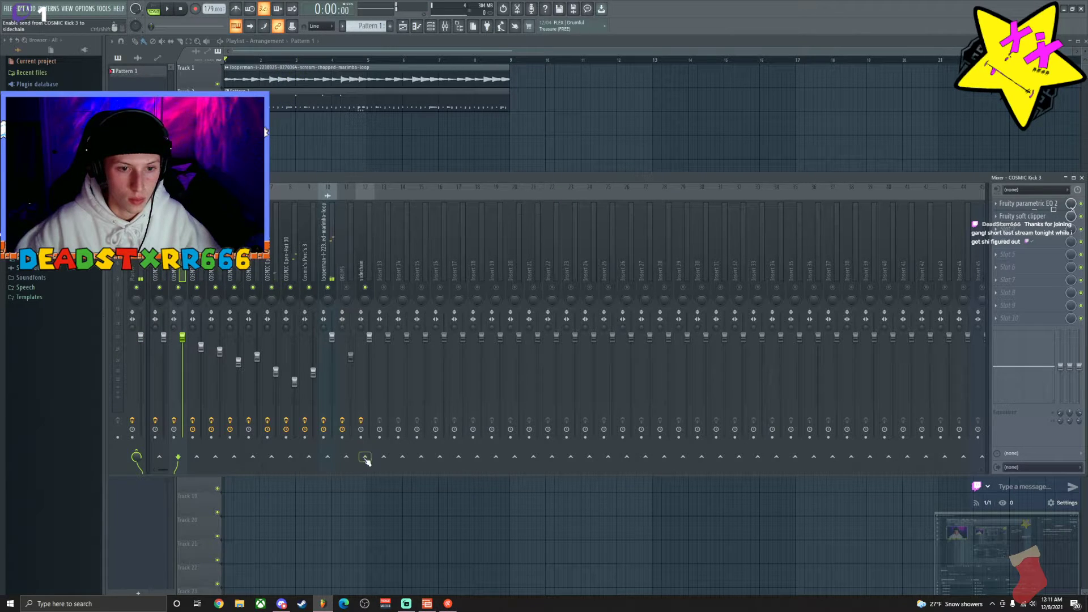
pyautogui.click(357, 266)
pyautogui.rightClick(331, 337)
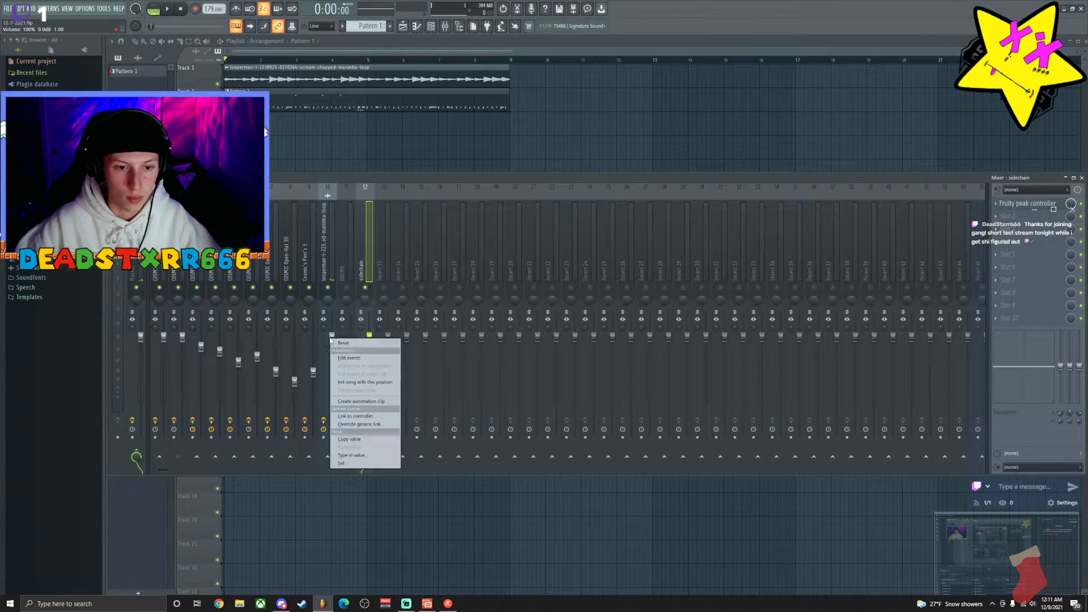
pyautogui.click(353, 415)
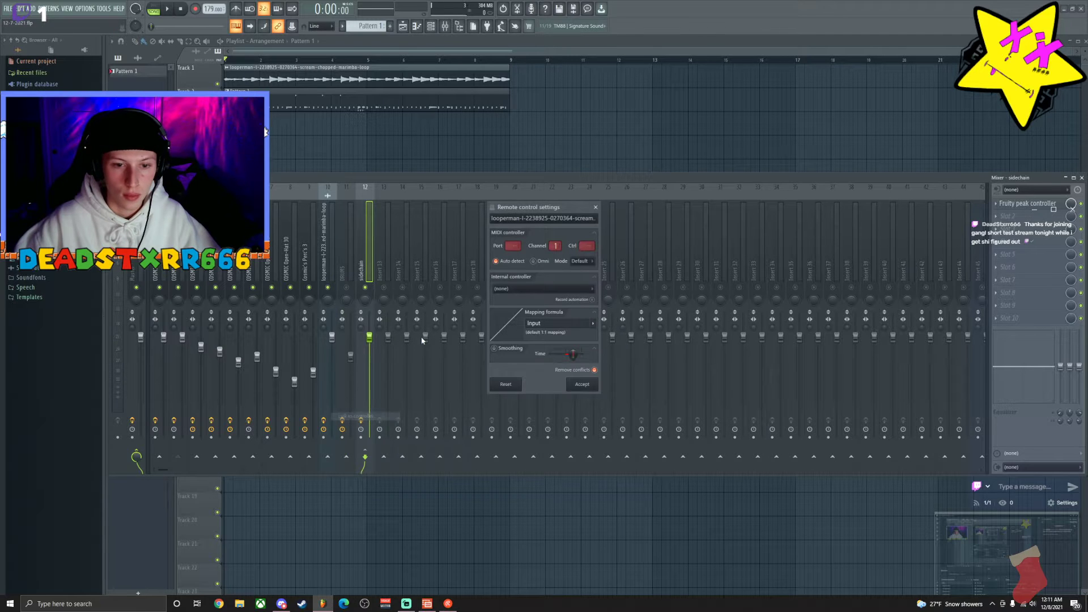
pyautogui.click(548, 291)
pyautogui.click(538, 329)
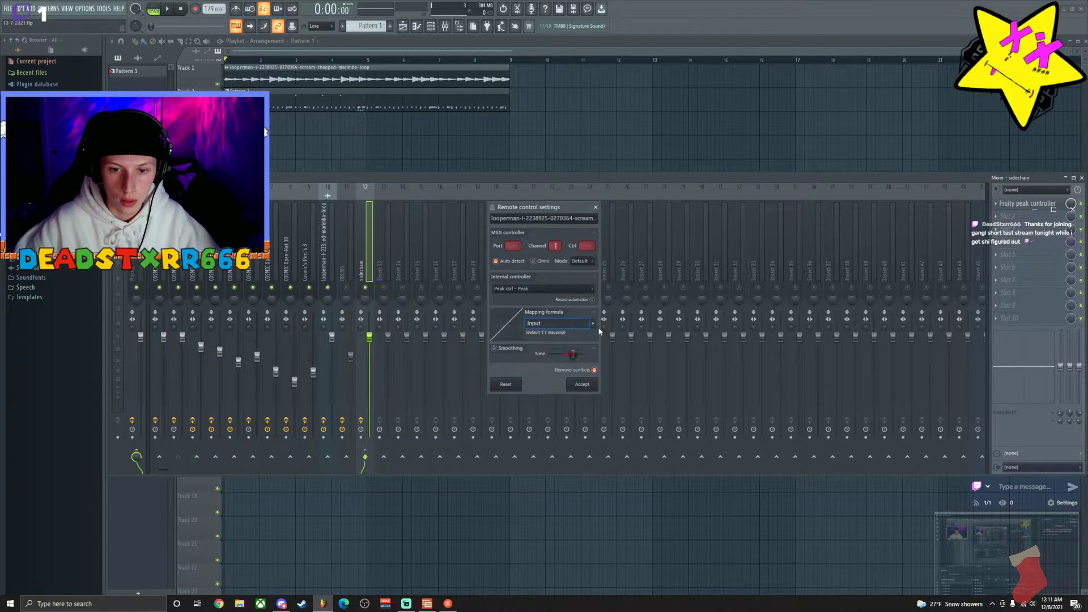
pyautogui.click(593, 323)
pyautogui.click(624, 350)
pyautogui.click(582, 384)
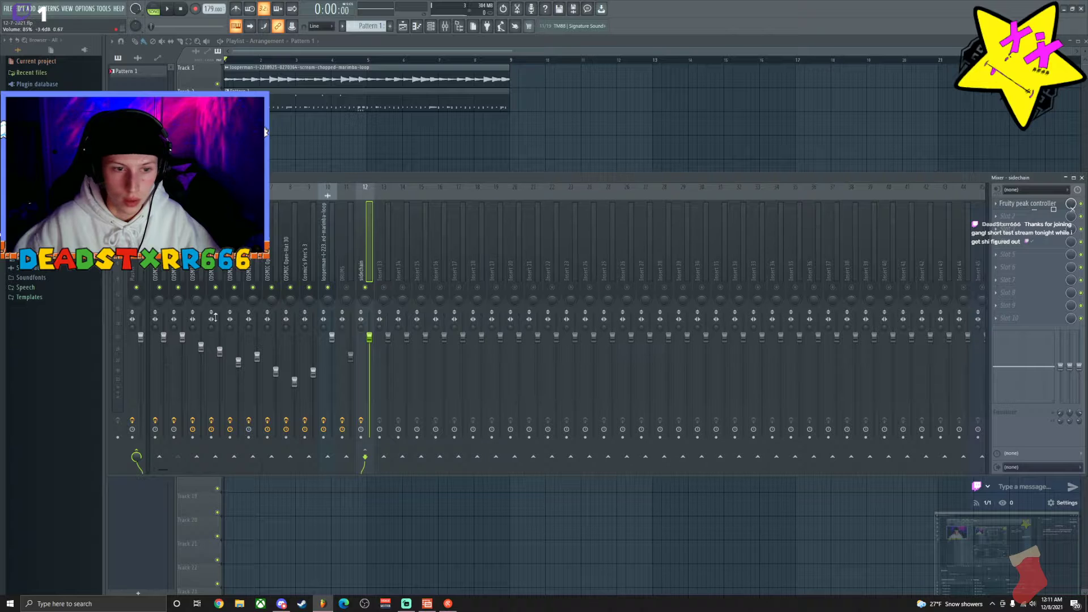
# Link the COSMIC Kick 3 track's volume to Peak ctrl - Peak with a preset mapping formula.
pyautogui.rightClick(182, 338)
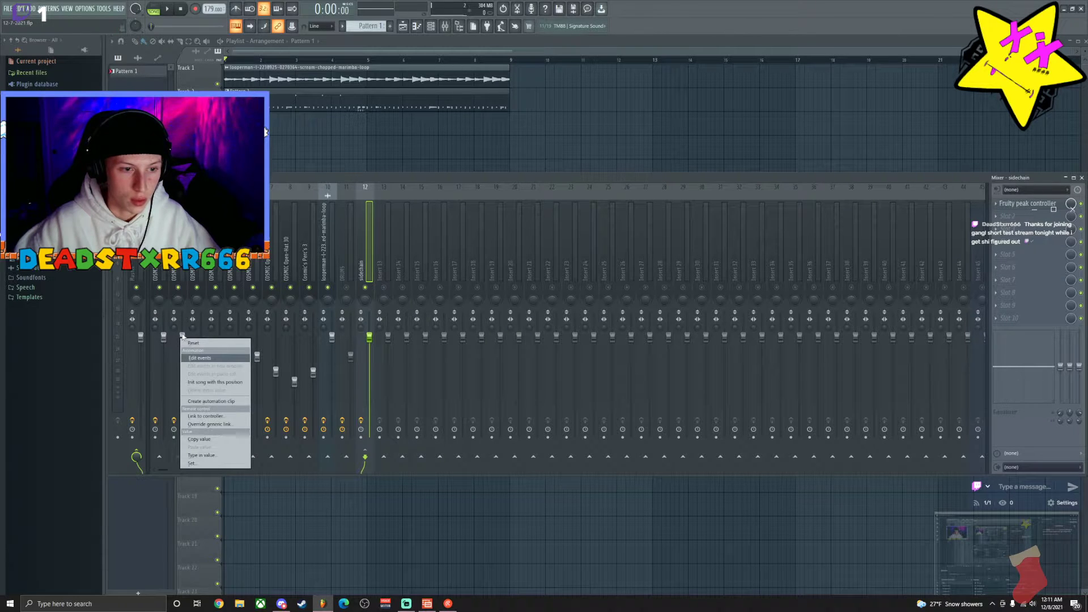
pyautogui.rightClick(183, 335)
pyautogui.click(216, 412)
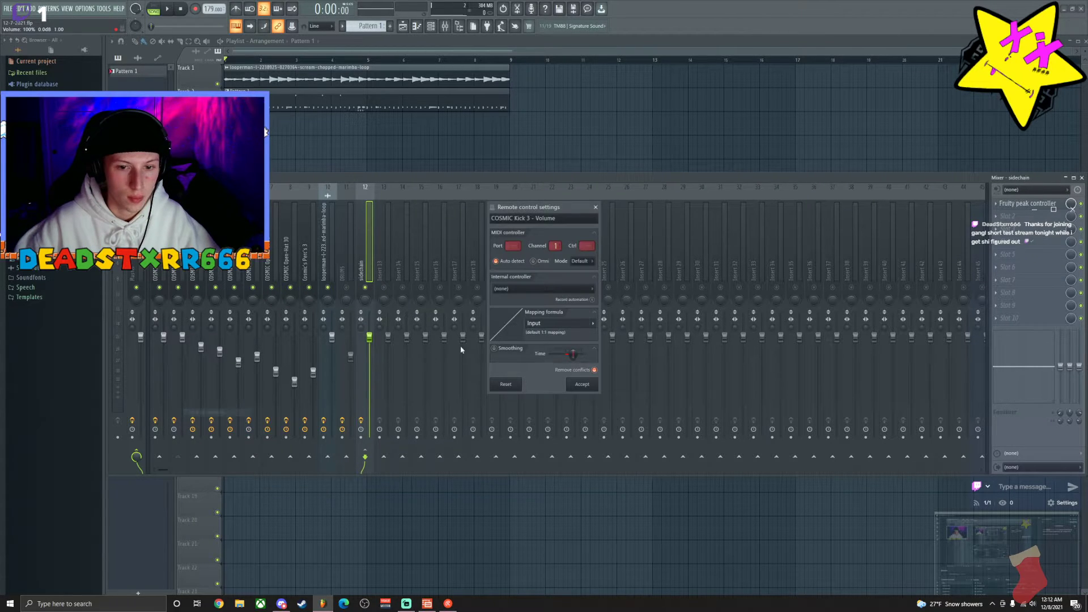
pyautogui.click(591, 291)
pyautogui.click(578, 329)
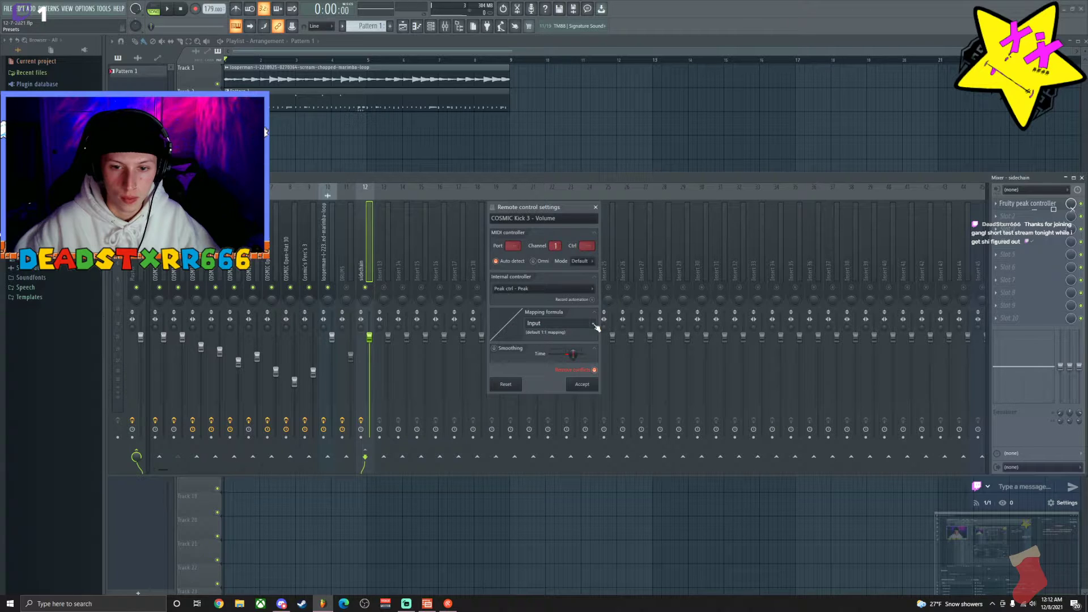
pyautogui.click(594, 324)
pyautogui.click(610, 349)
pyautogui.click(582, 384)
# Raise the post gain of the Fruity soft clipper on the COSMIC Kick 3 track during playback.
pyautogui.press('space')
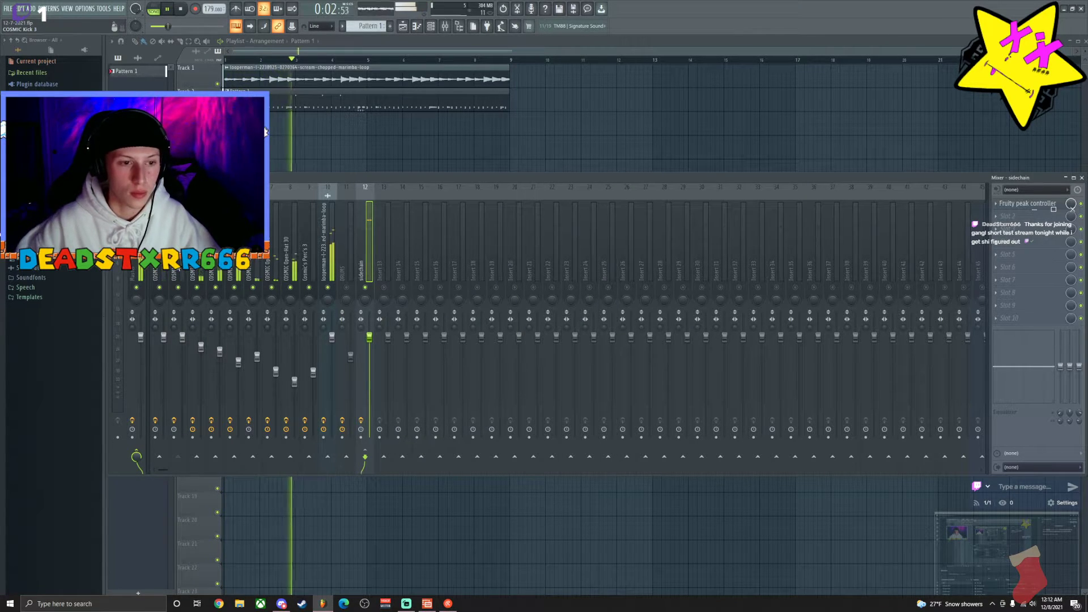
pyautogui.click(182, 266)
pyautogui.click(1013, 220)
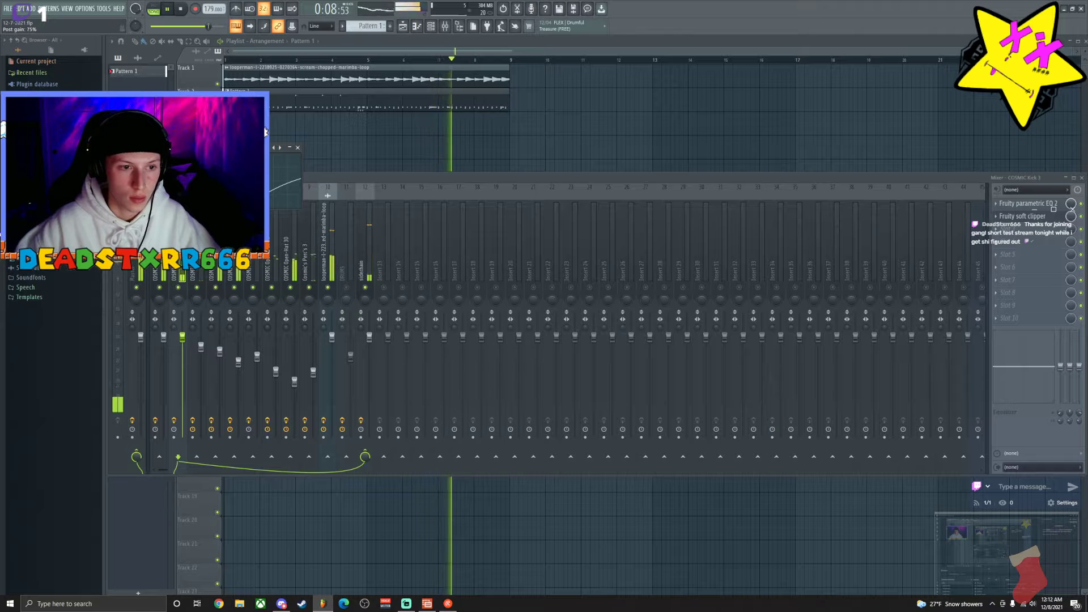
pyautogui.moveTo(249, 187); pyautogui.dragTo(250, 176)
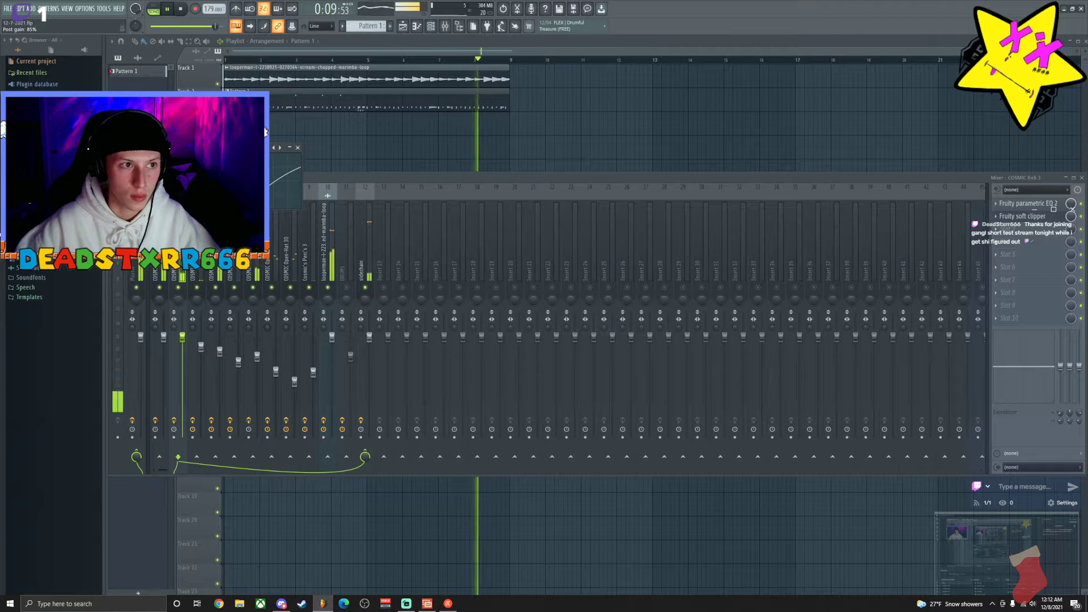
pyautogui.click(298, 147)
# Move the master's Fruity Parametric EQ 2 up to slot 9, add Fruity Limiter in slot 10 with its Default preset, and restart playback.
pyautogui.click(363, 247)
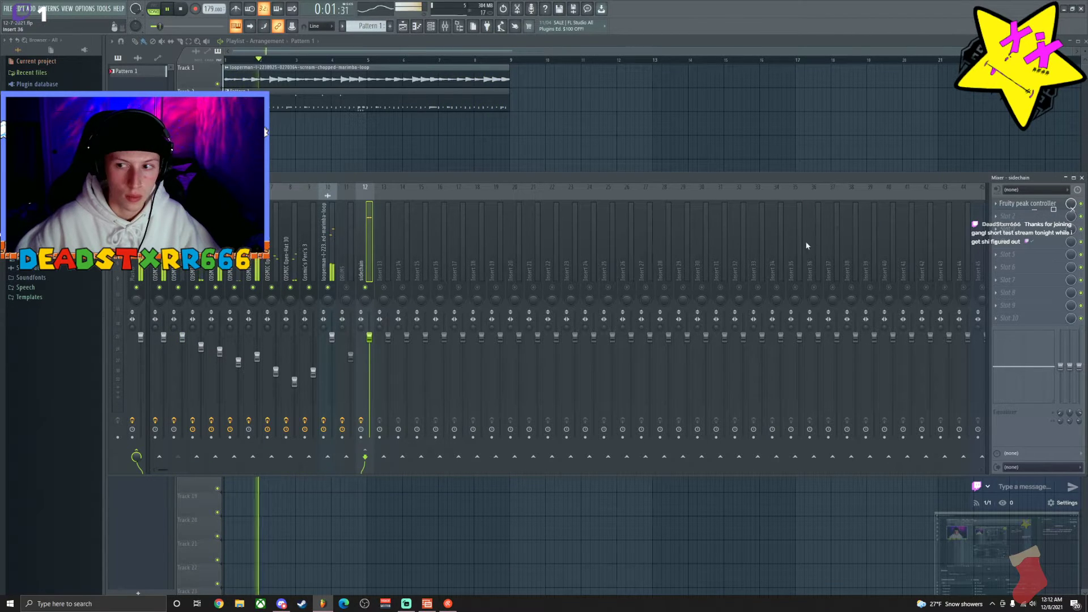
pyautogui.click(120, 336)
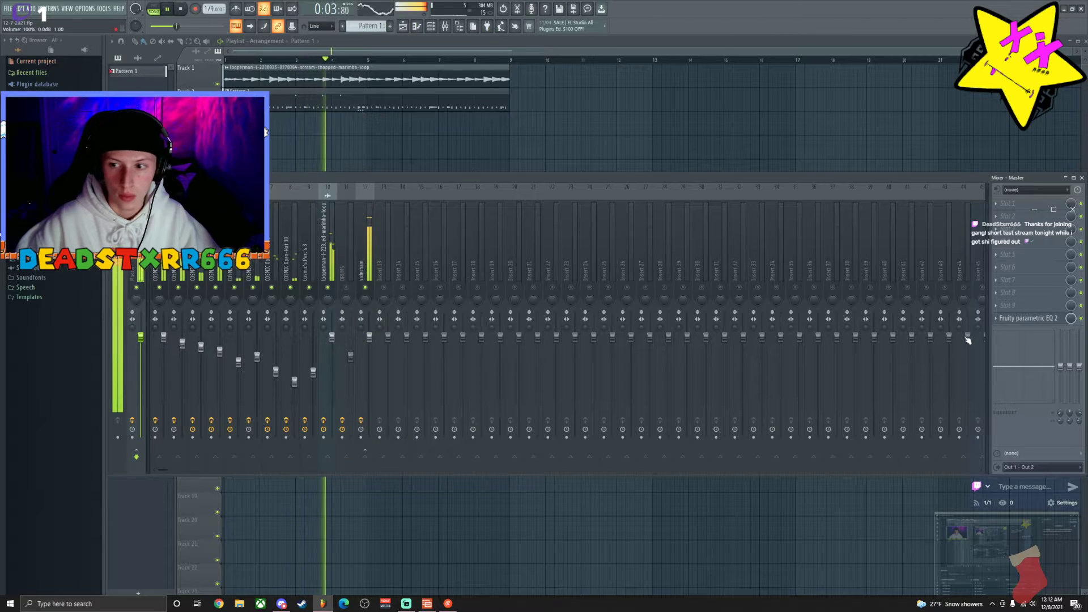
pyautogui.press('space')
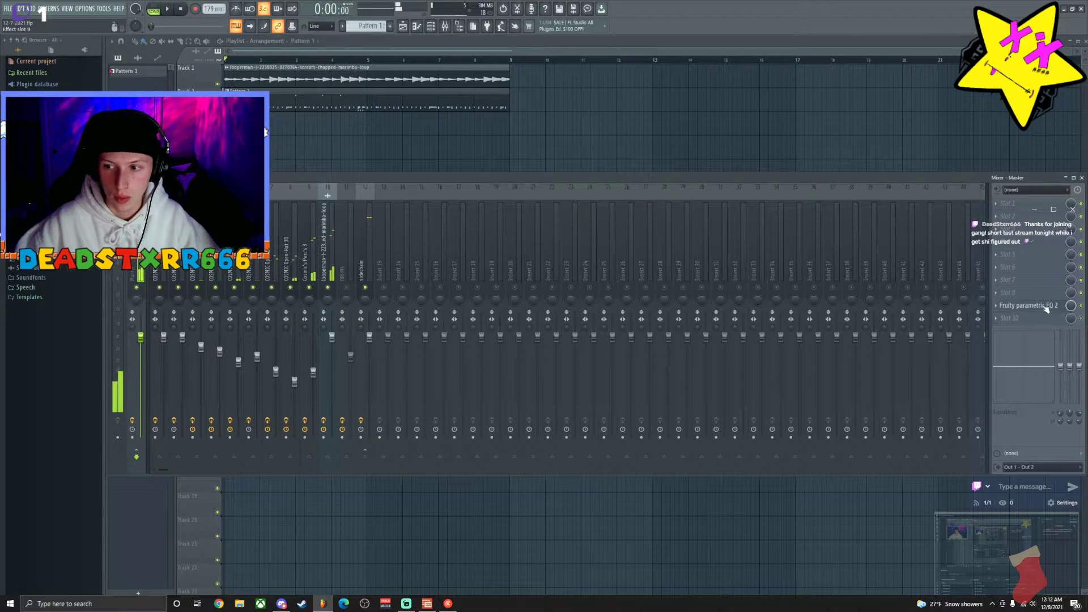
pyautogui.click(1046, 318)
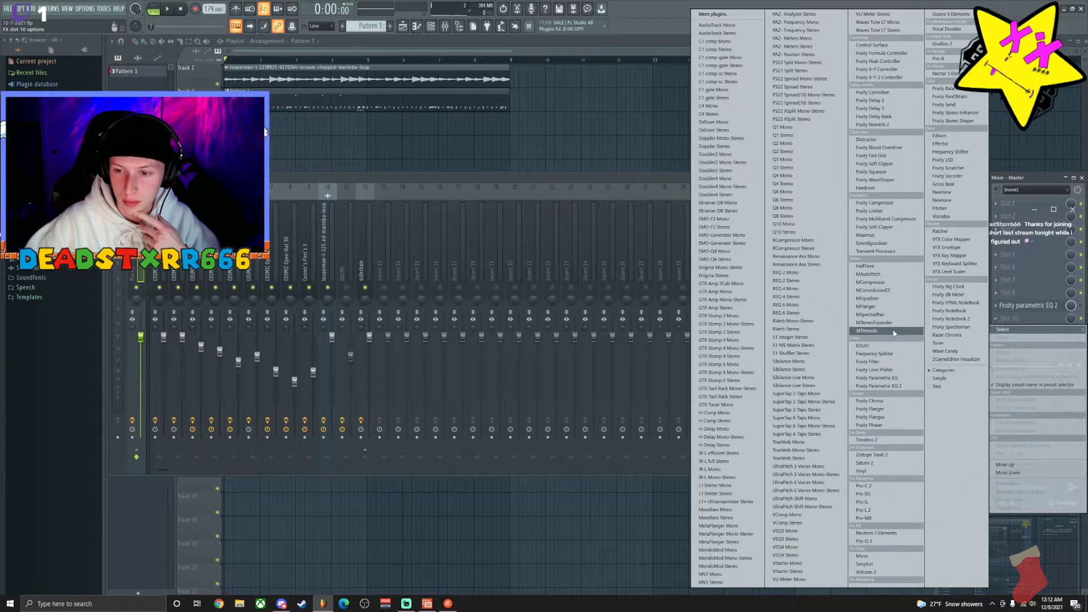
pyautogui.click(873, 210)
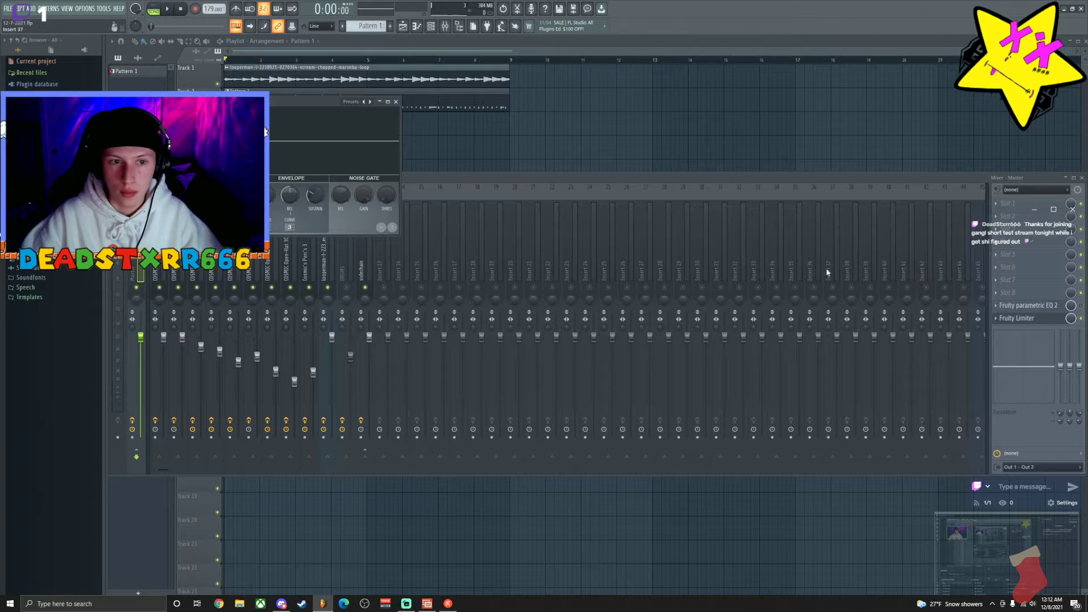
pyautogui.click(360, 104)
pyautogui.click(362, 111)
pyautogui.press('space')
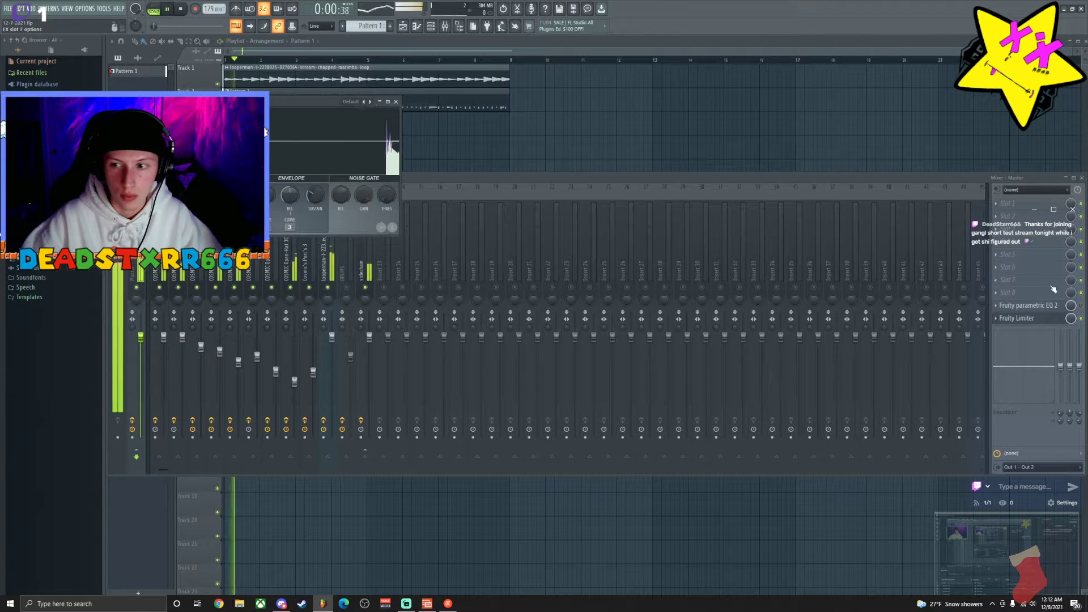
# Close Fruity Limiter, restart playback, and fine-tune the Fruity soft clipper on the COSMIC Kick 3 track.
pyautogui.click(1057, 317)
pyautogui.press('space')
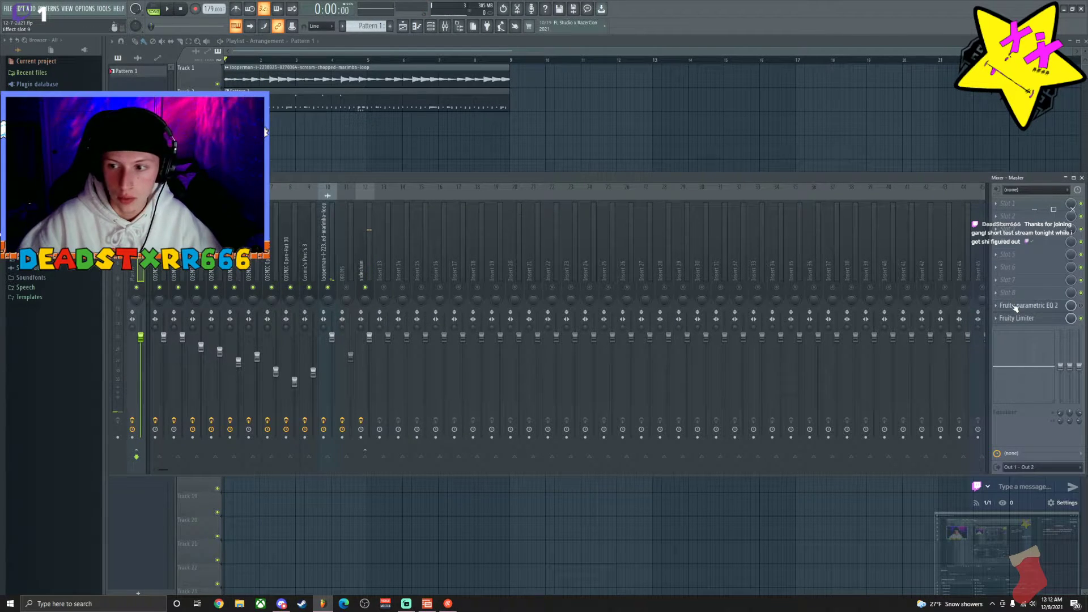
pyautogui.click(158, 258)
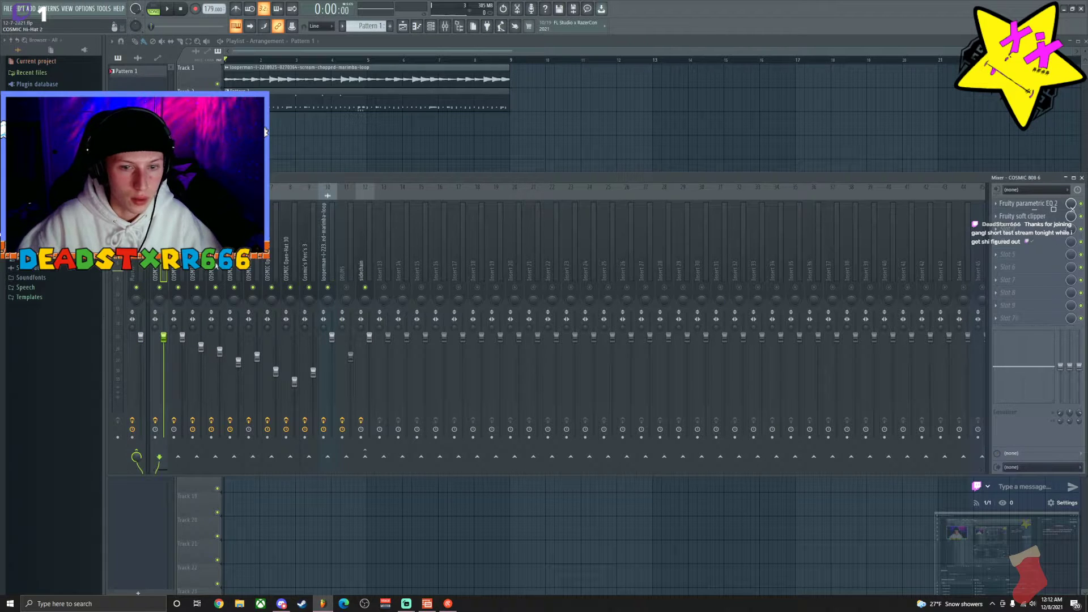
pyautogui.press('space')
pyautogui.click(178, 261)
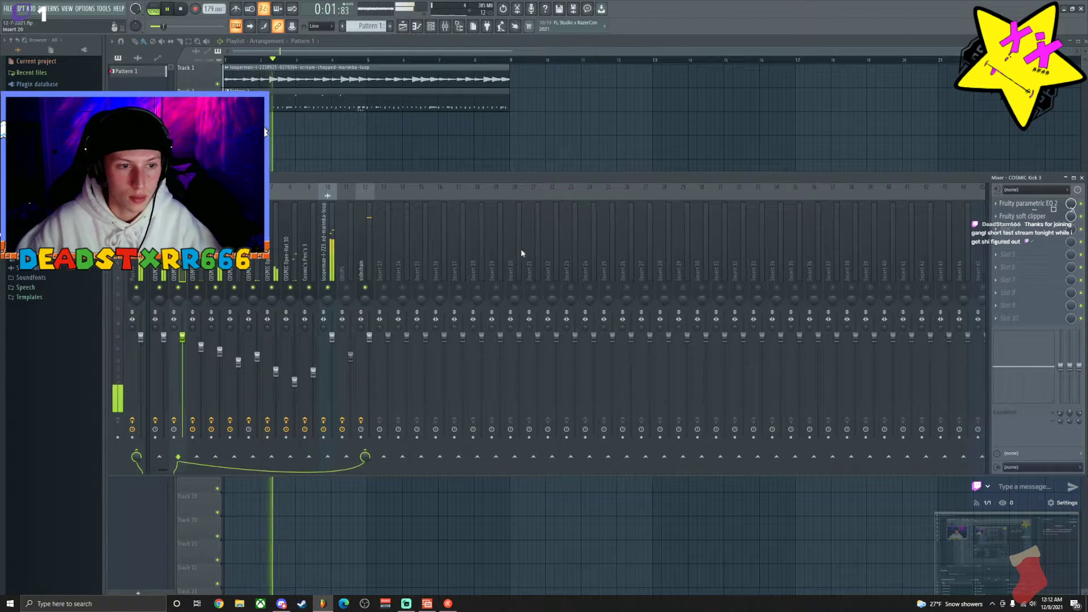
pyautogui.click(1023, 217)
pyautogui.moveTo(252, 192); pyautogui.dragTo(252, 170)
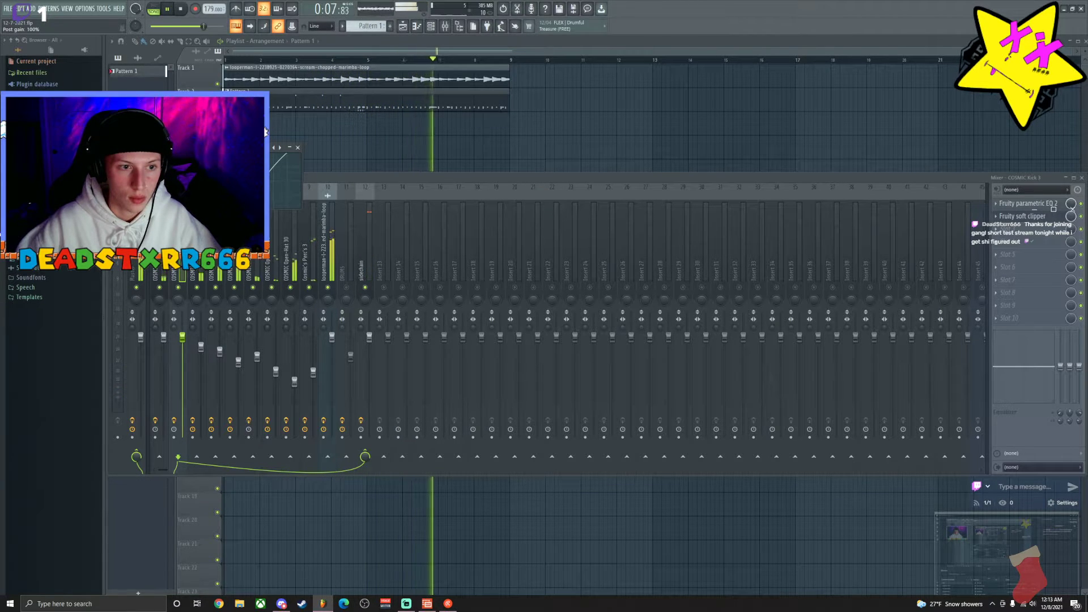
pyautogui.click(298, 148)
# Inspect the Fruity peak controller on the sidechain track while the beat plays.
pyautogui.click(369, 244)
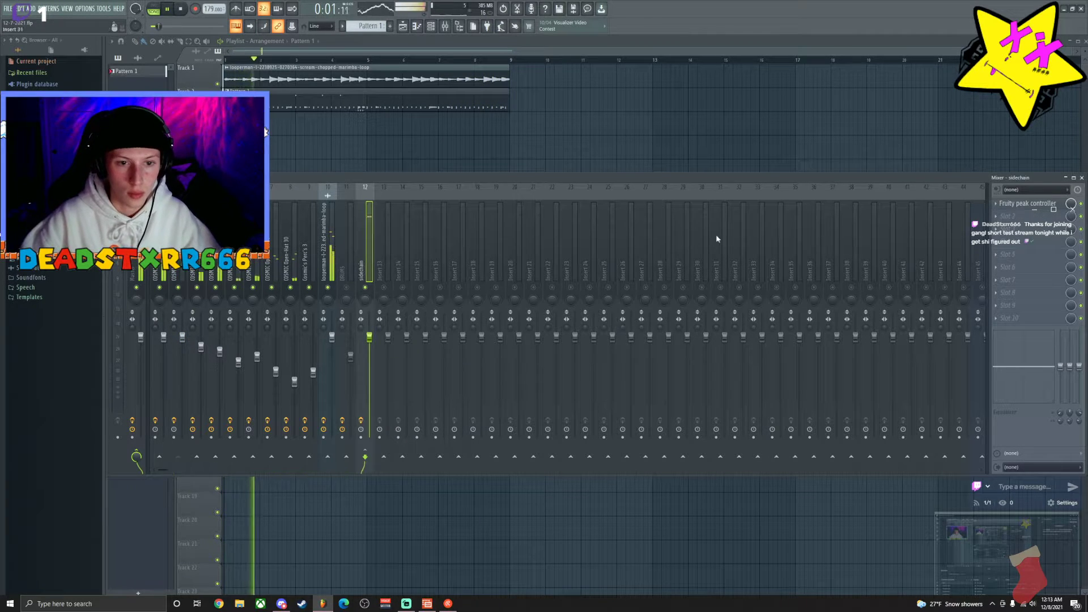
pyautogui.click(1031, 204)
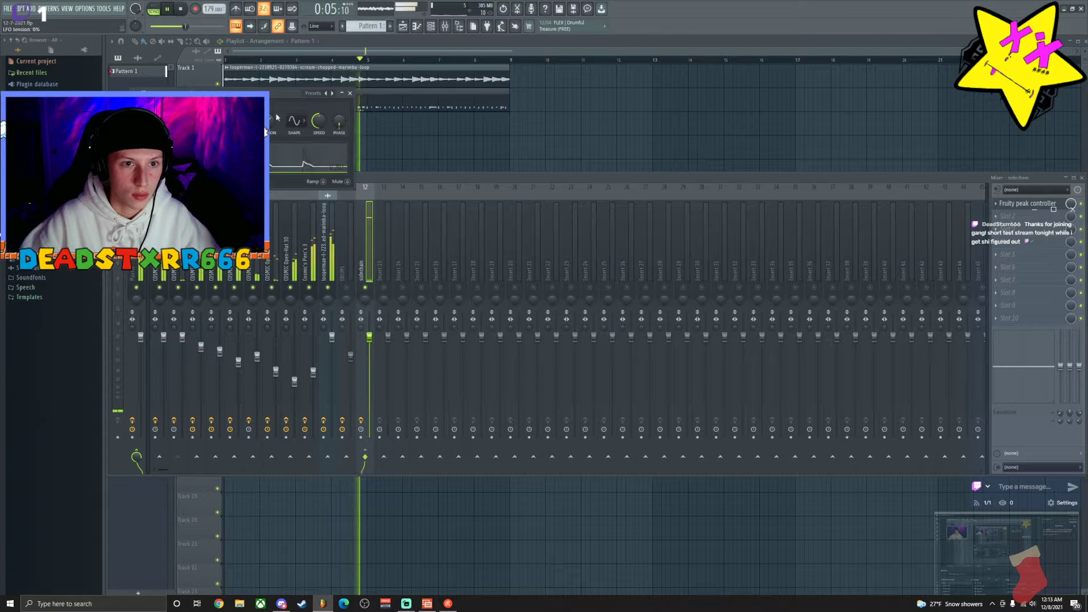
pyautogui.click(349, 94)
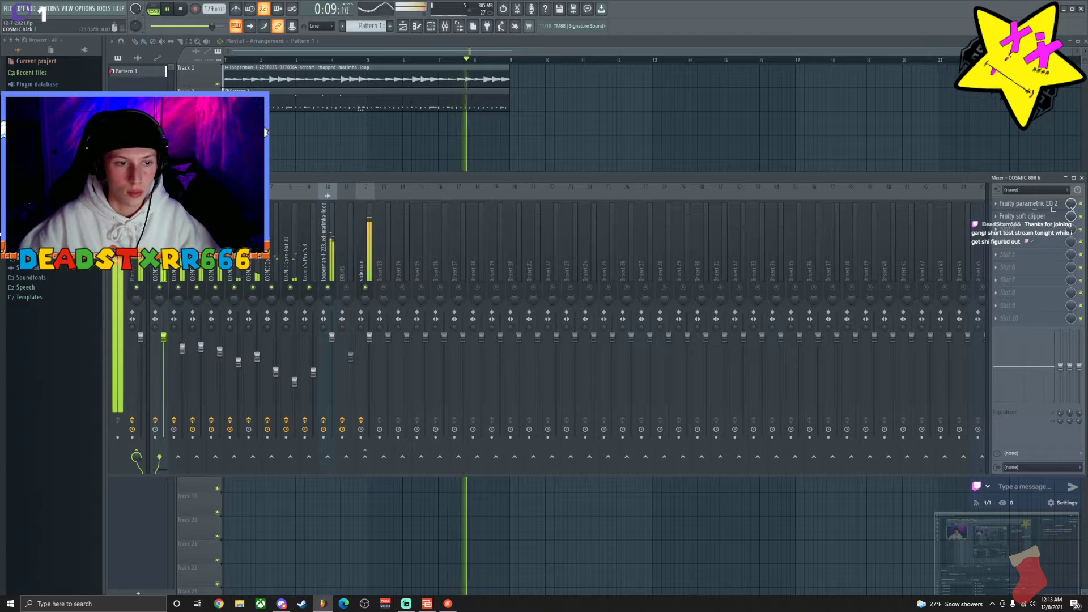
# Lower the COSMIC Snare 3 track to about -5.8 dB and bring the Cosmic's Perc 3 track down slightly.
pyautogui.click(197, 266)
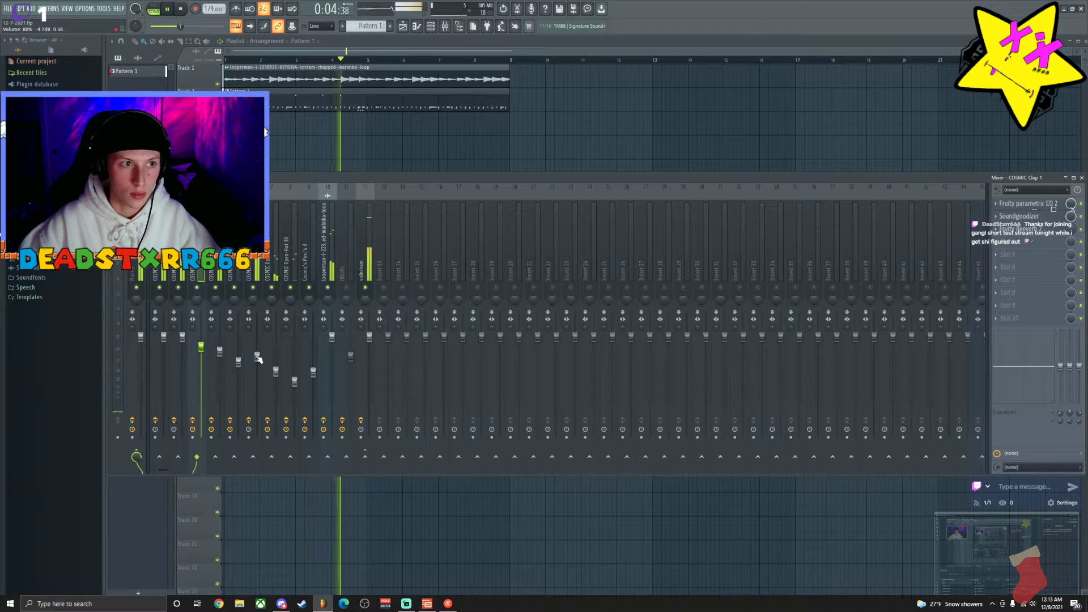
pyautogui.moveTo(258, 356); pyautogui.dragTo(258, 360)
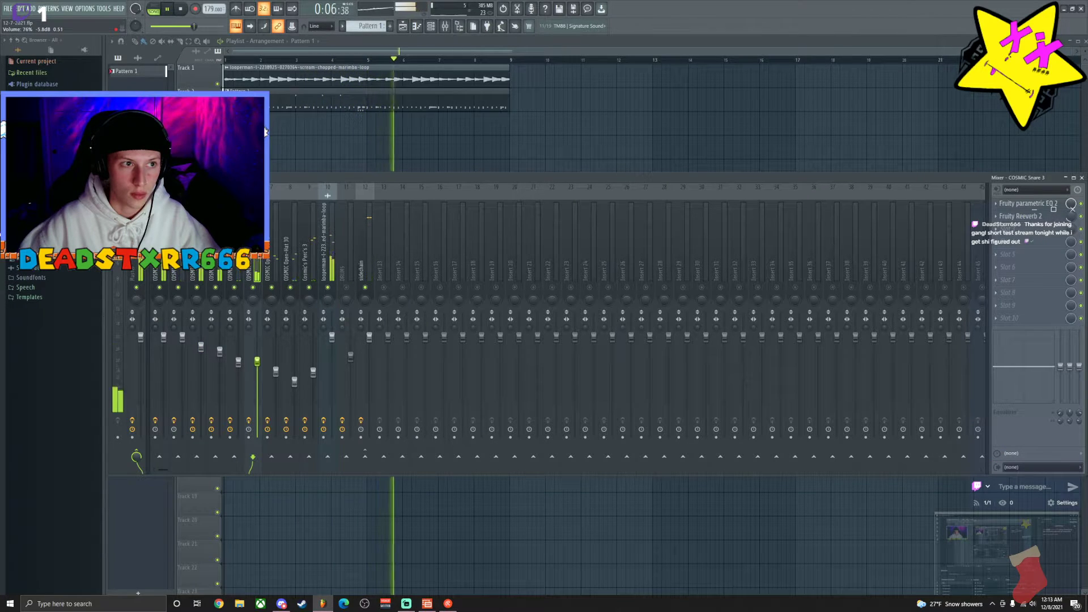
pyautogui.moveTo(313, 372); pyautogui.dragTo(313, 375)
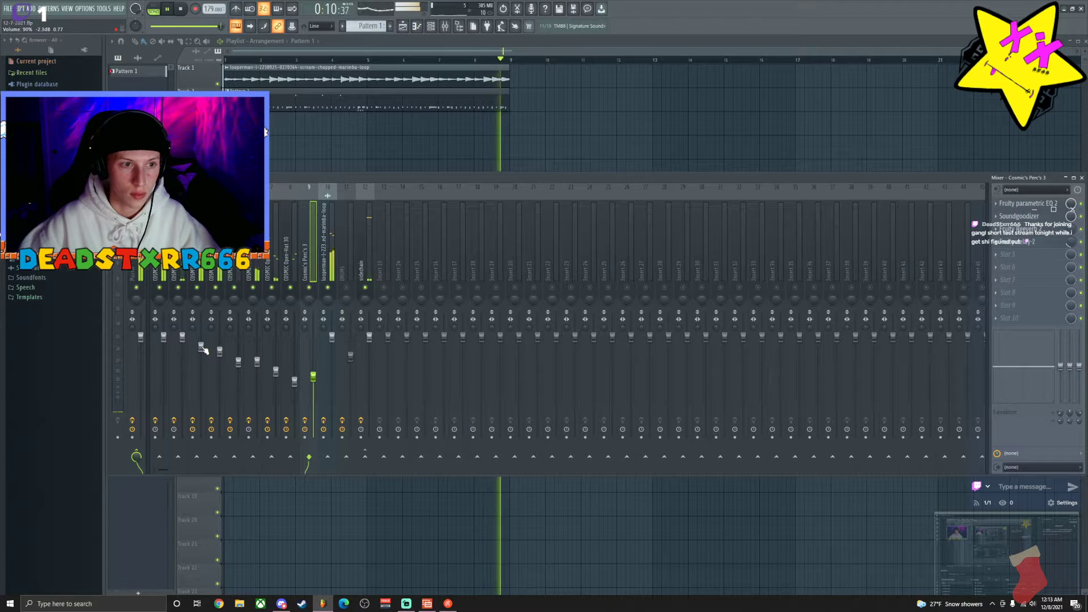
# Lower the COSMIC Clap 1 track to about -3.3 dB and readjust the COSMIC Hi-Hat 2 level against it.
pyautogui.moveTo(202, 346); pyautogui.dragTo(220, 356)
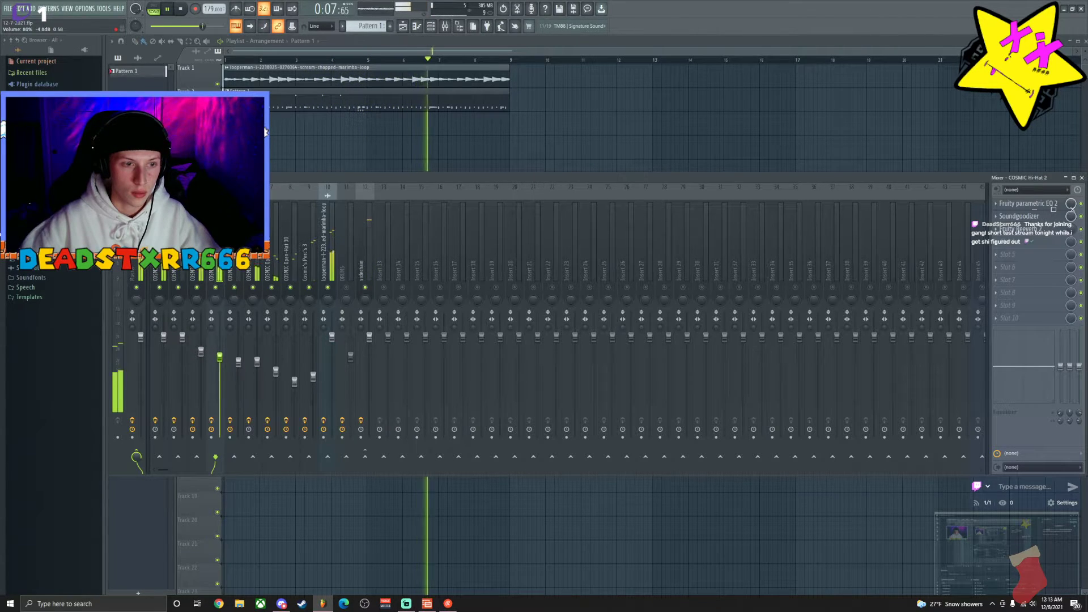
pyautogui.moveTo(220, 358); pyautogui.dragTo(220, 352)
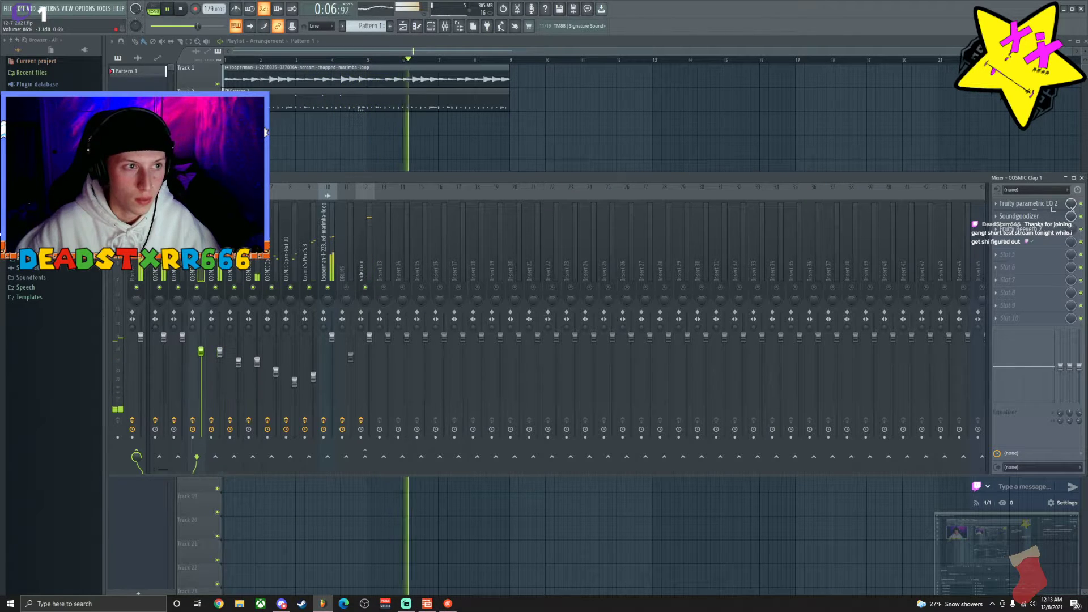
pyautogui.click(201, 351)
pyautogui.moveTo(201, 347); pyautogui.dragTo(200, 353)
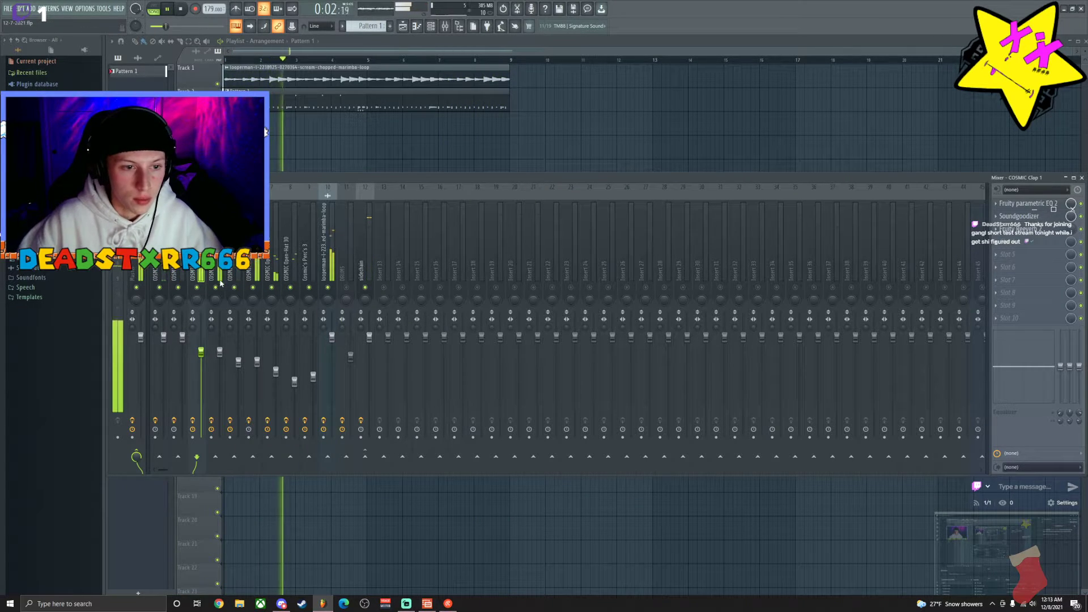
# Lower the COSMIC Hi-Hat 2 and COSMIC Hi-Hat 2 #3 tracks together by a small amount.
pyautogui.click(219, 351)
pyautogui.moveTo(220, 352); pyautogui.dragTo(220, 356)
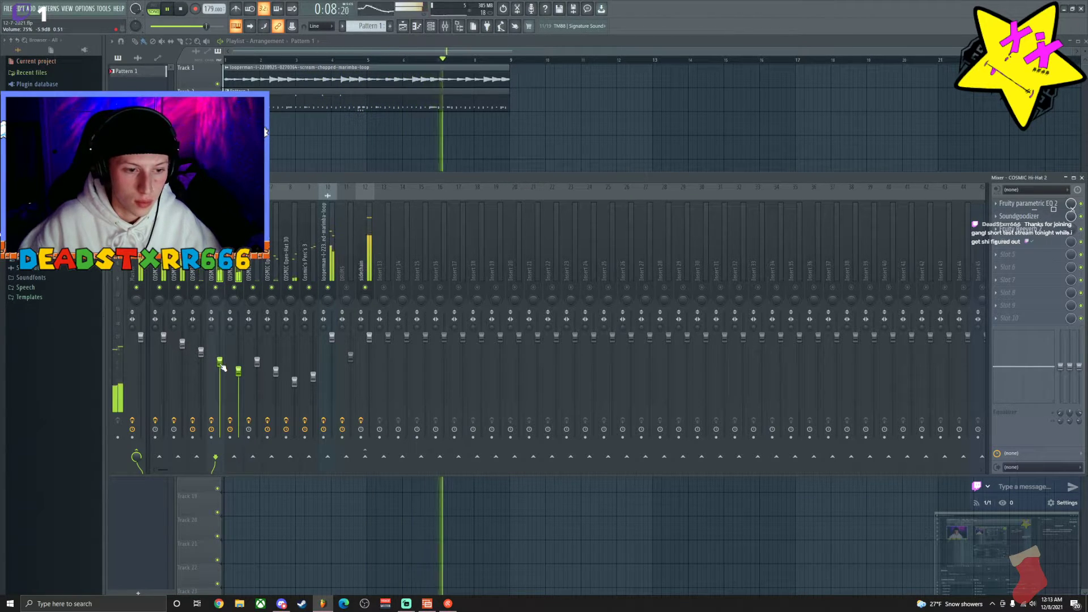
pyautogui.click(234, 261)
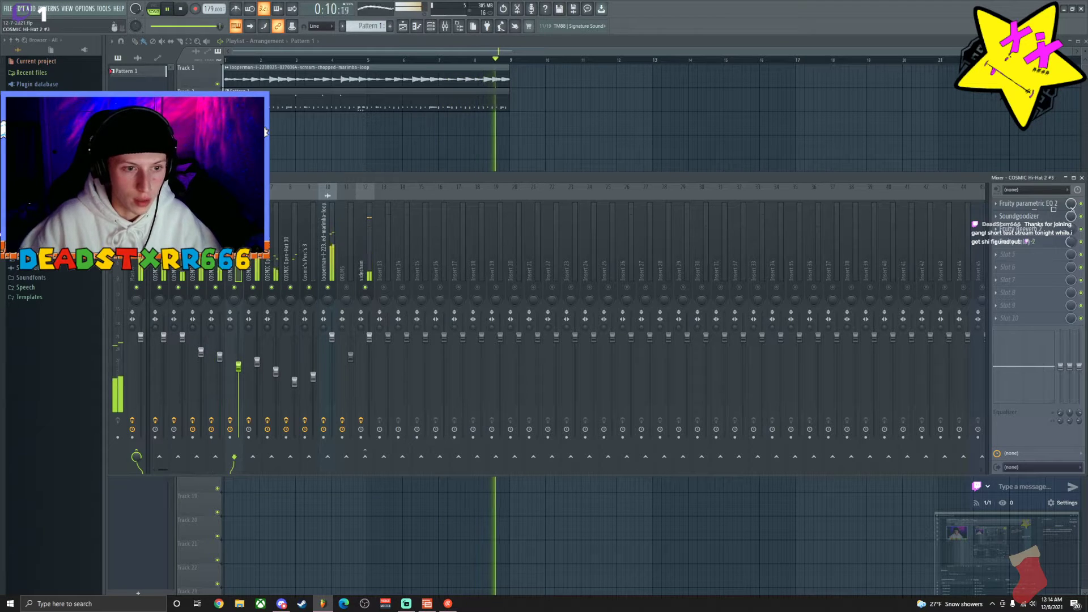
# Review the Soundgoodizer on the looperman loop track during playback and save the project.
pyautogui.click(136, 264)
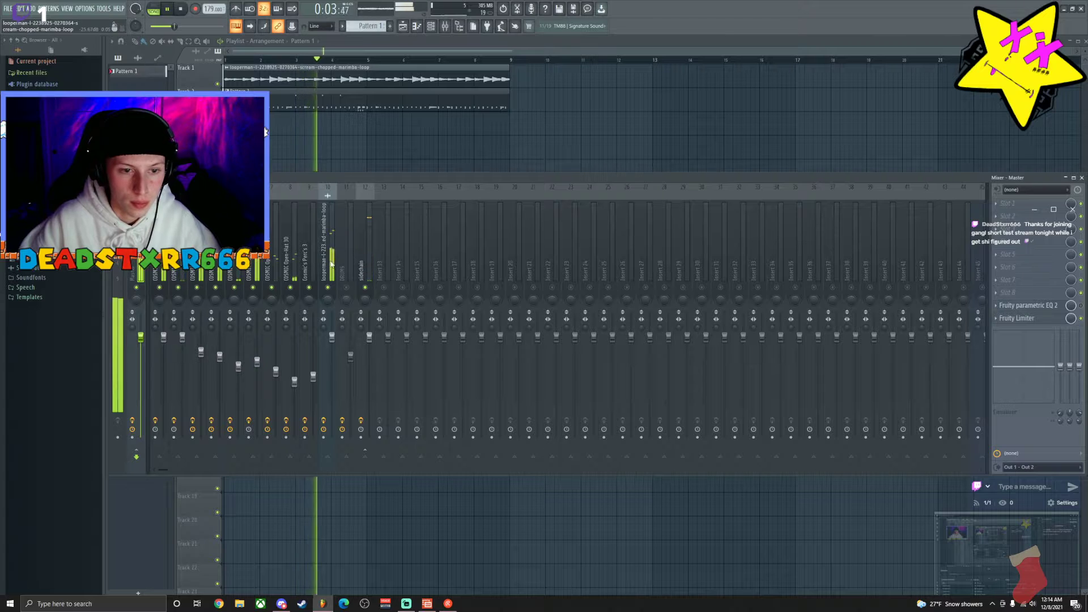
pyautogui.click(336, 289)
pyautogui.click(1019, 216)
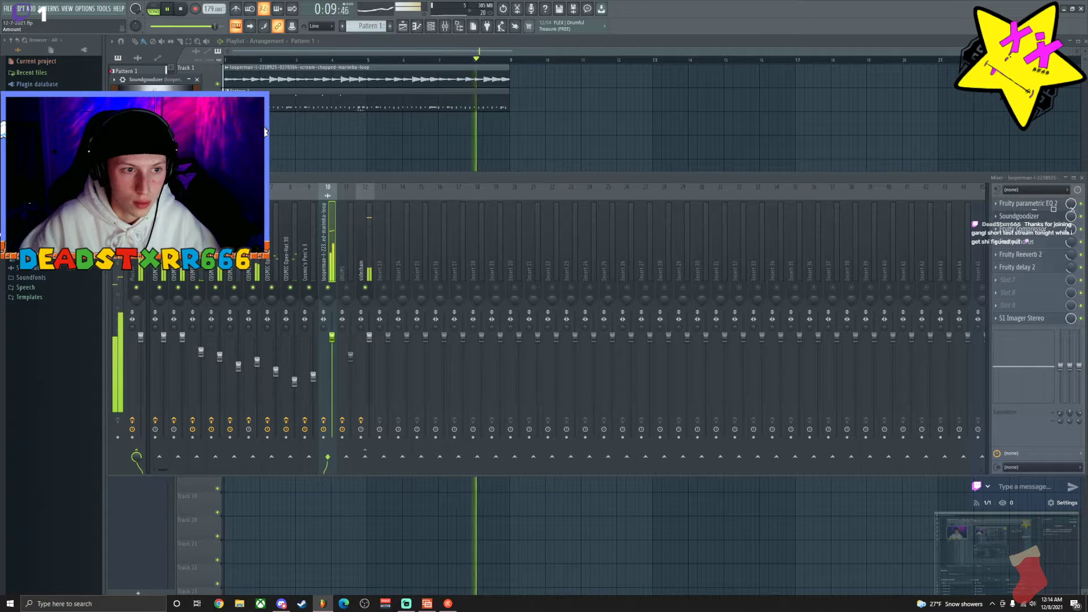
pyautogui.click(1028, 217)
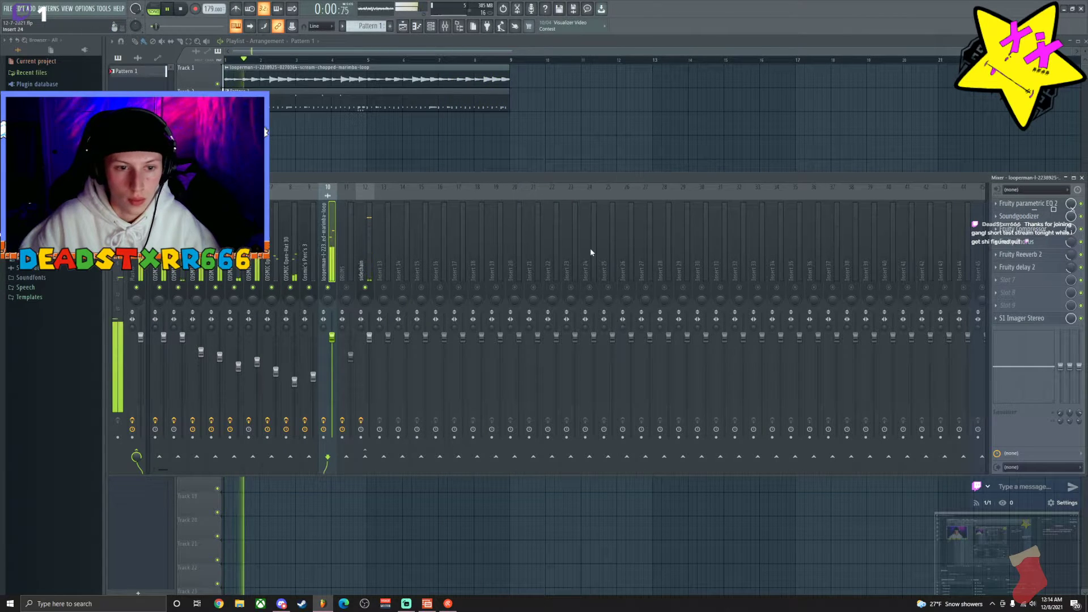
pyautogui.hotkey('ctrl', 's')
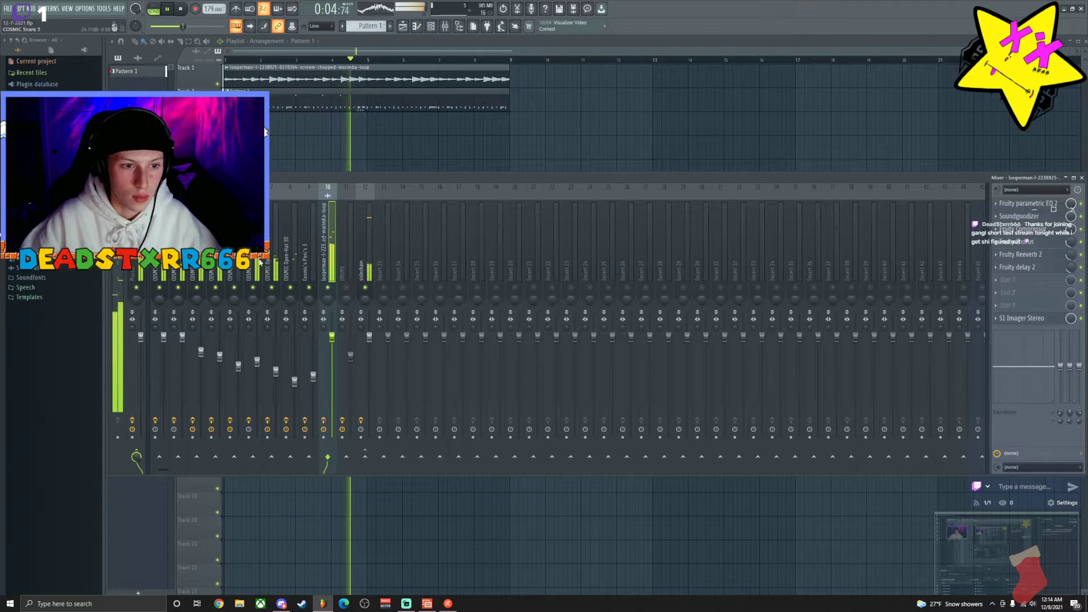
pyautogui.click(1019, 216)
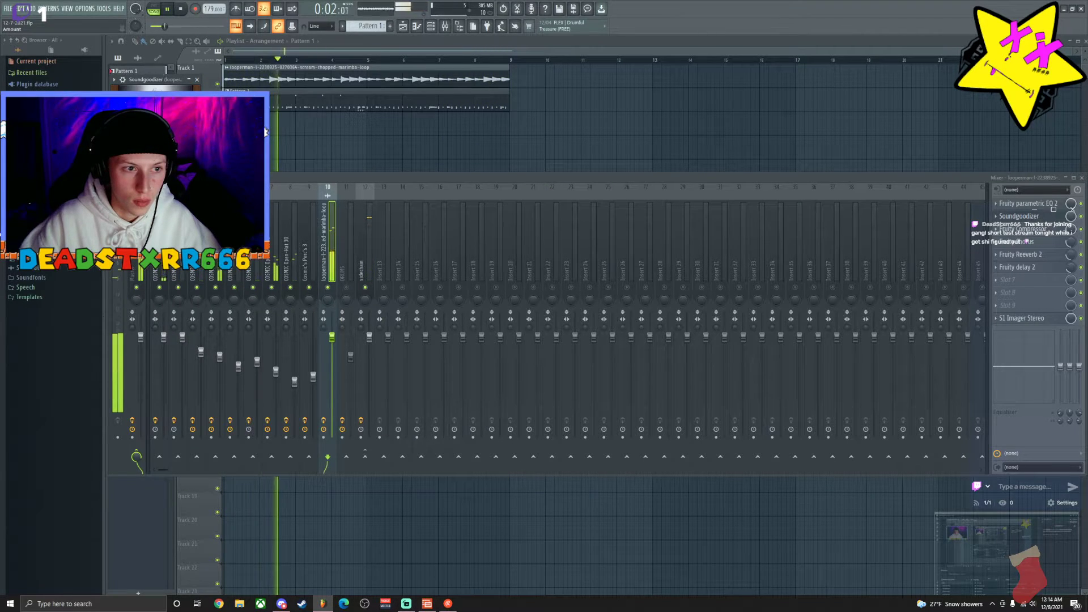
pyautogui.click(1024, 221)
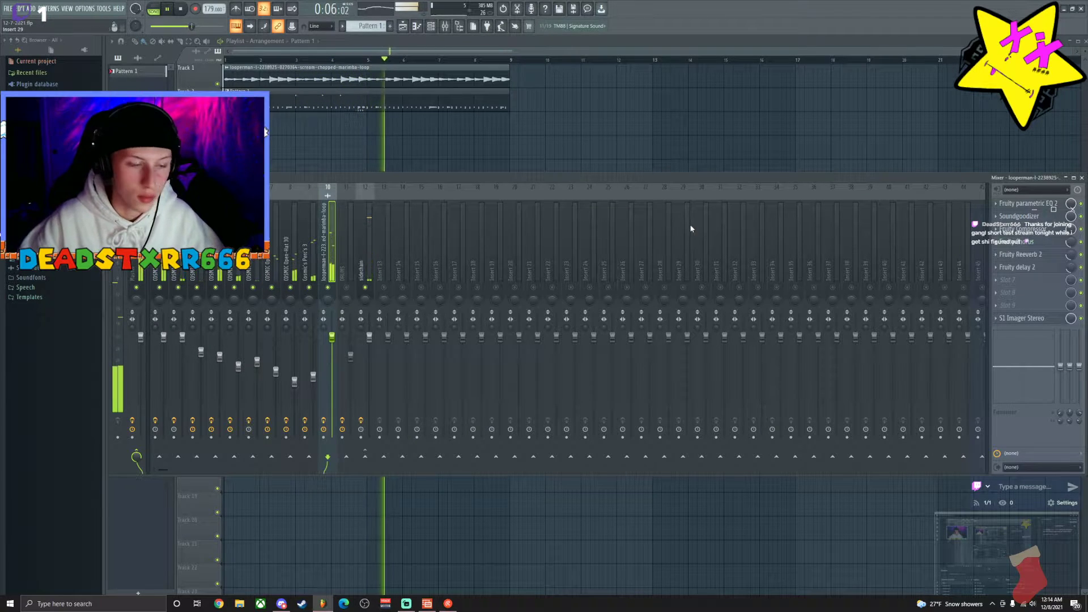
# Lower the COSMIC Snare 3 track slightly further and stop playback.
pyautogui.click(136, 273)
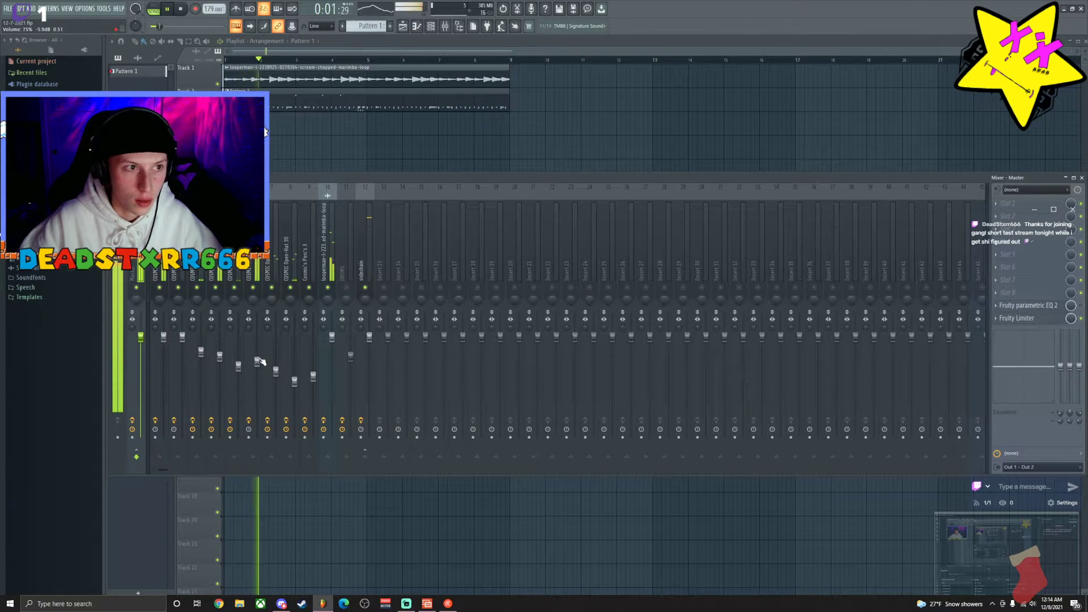
pyautogui.moveTo(258, 362); pyautogui.dragTo(258, 366)
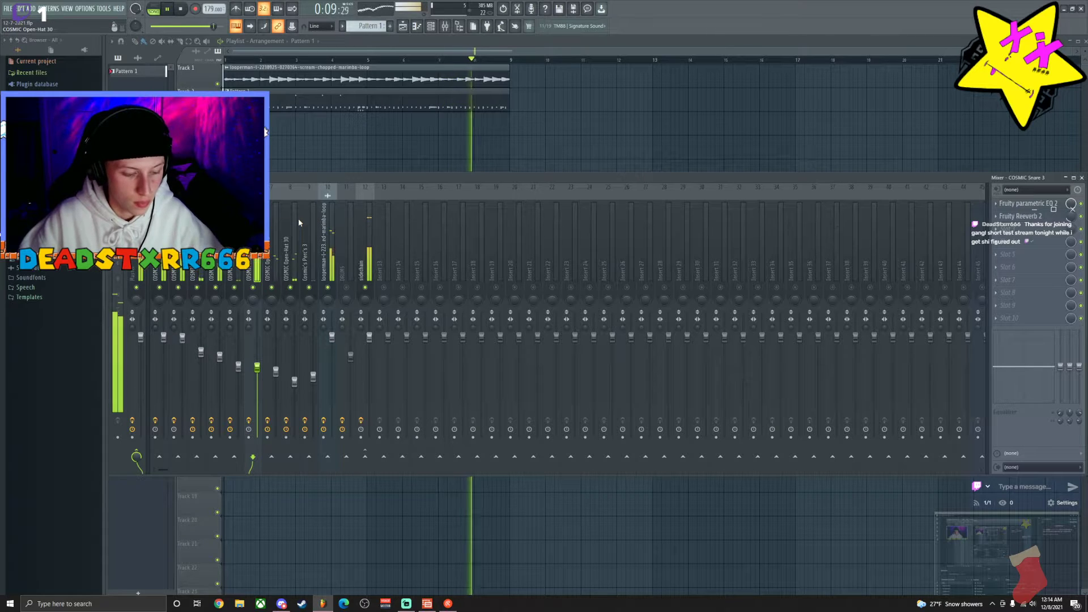
pyautogui.press('space')
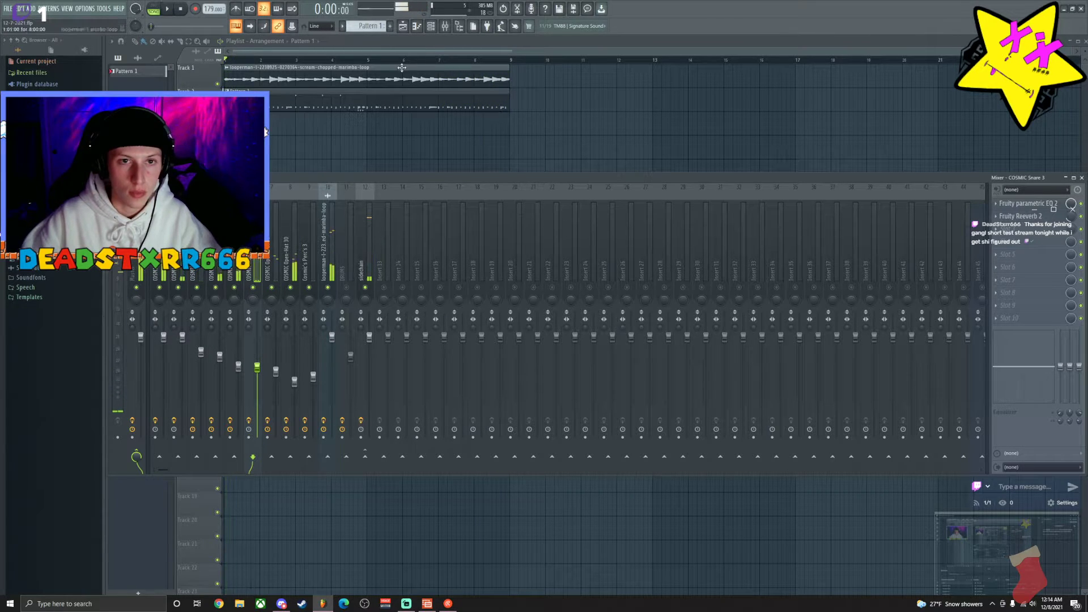
# Close the mixer, look over the channel rack, and delete the Pattern 1 clip from the playlist.
pyautogui.click(444, 27)
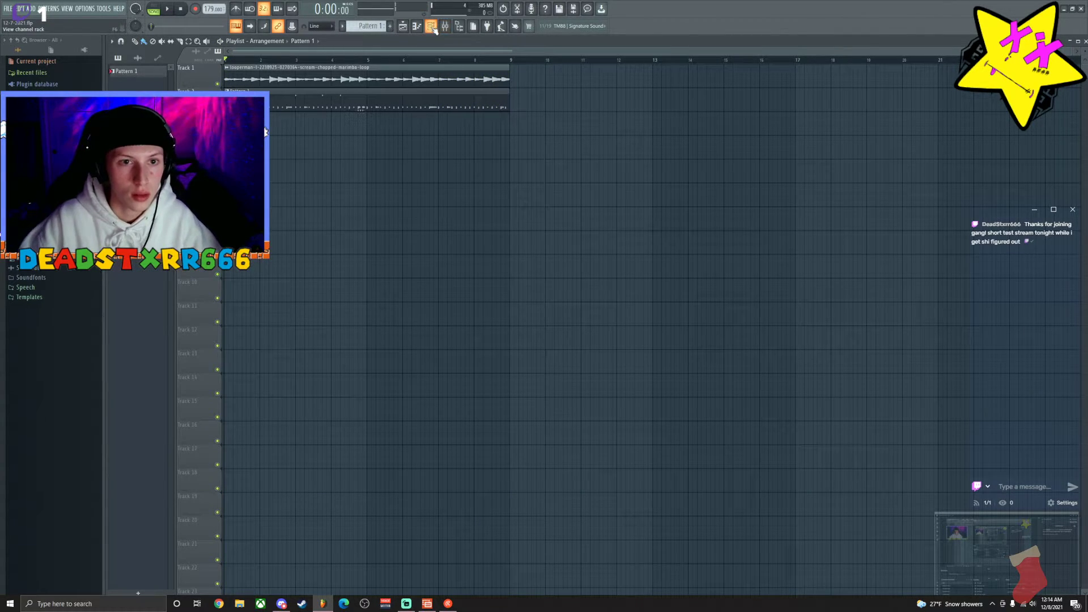
pyautogui.click(438, 28)
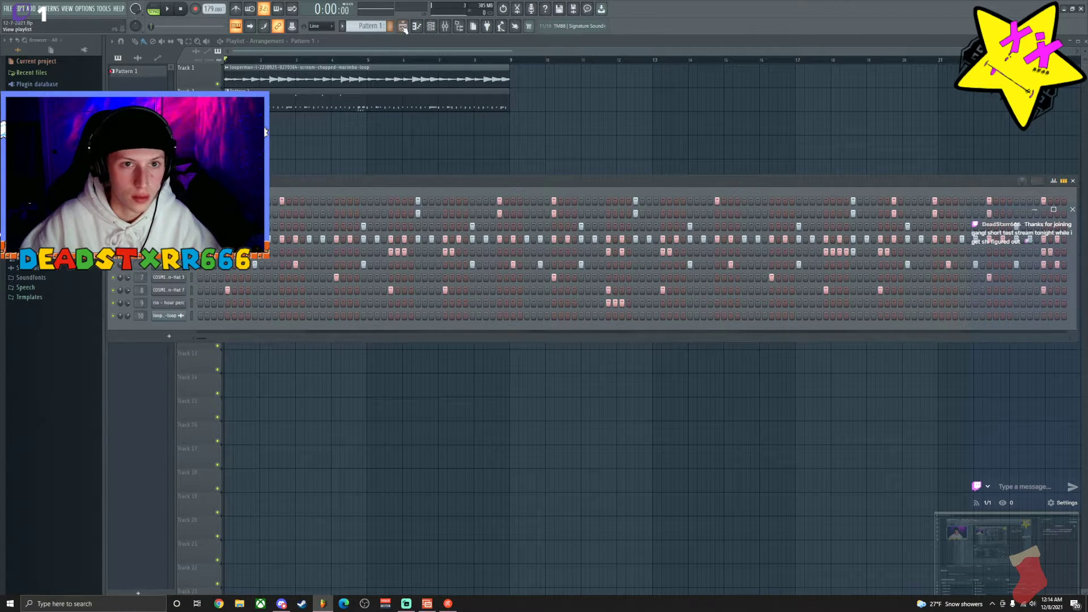
pyautogui.click(437, 29)
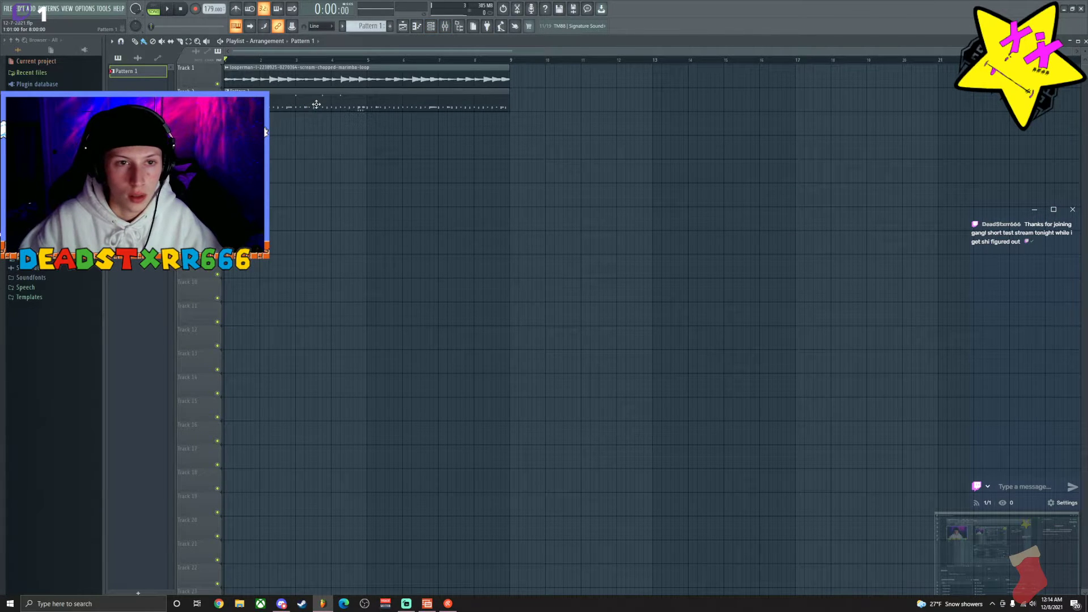
pyautogui.rightClick(320, 101)
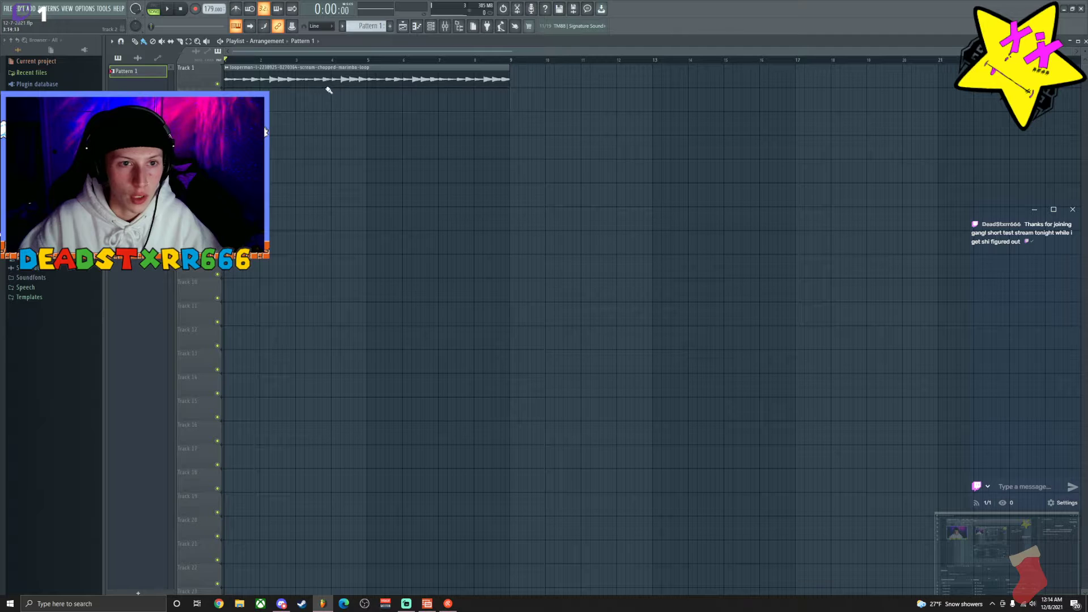
# Place another looperman loop clip at bar 9, shorten the first to four bars, and put a four-bar clip at bar 5 on Track 1.
pyautogui.click(536, 84)
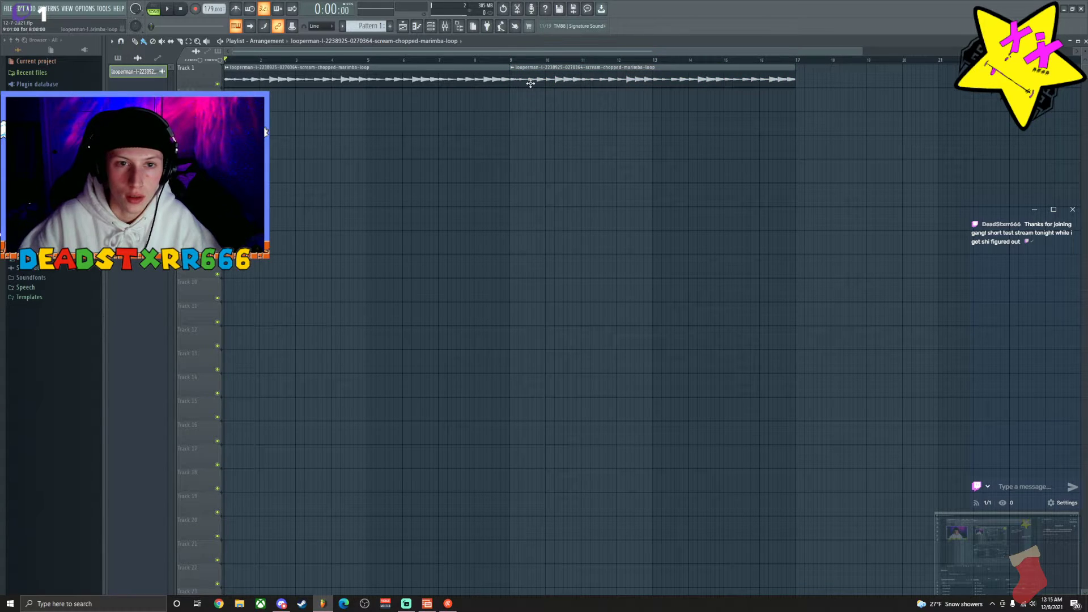
pyautogui.rightClick(530, 84)
pyautogui.click(521, 81)
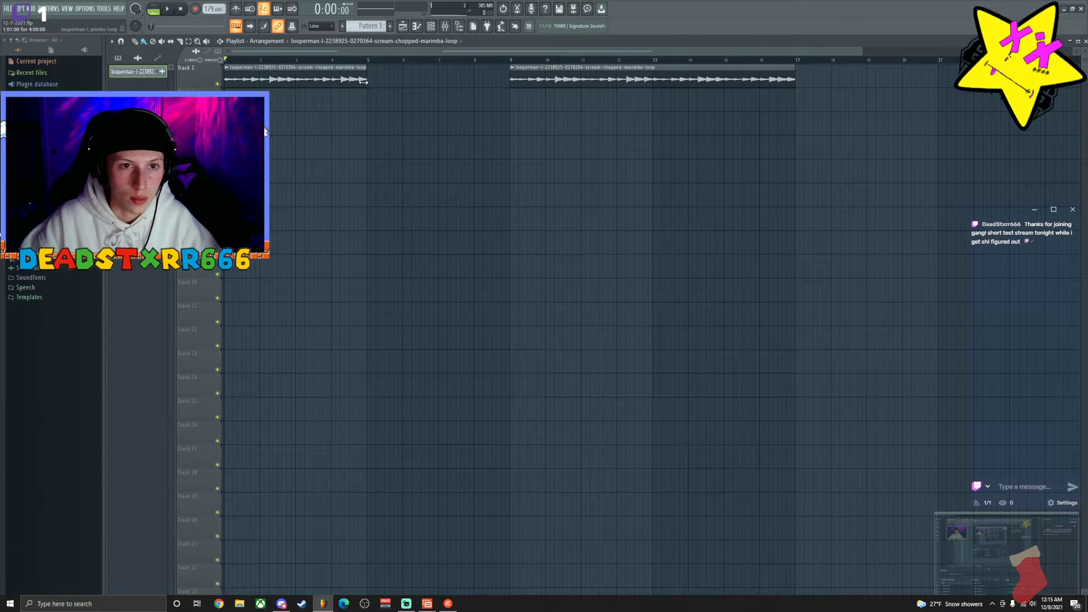
pyautogui.moveTo(309, 101); pyautogui.dragTo(271, 96)
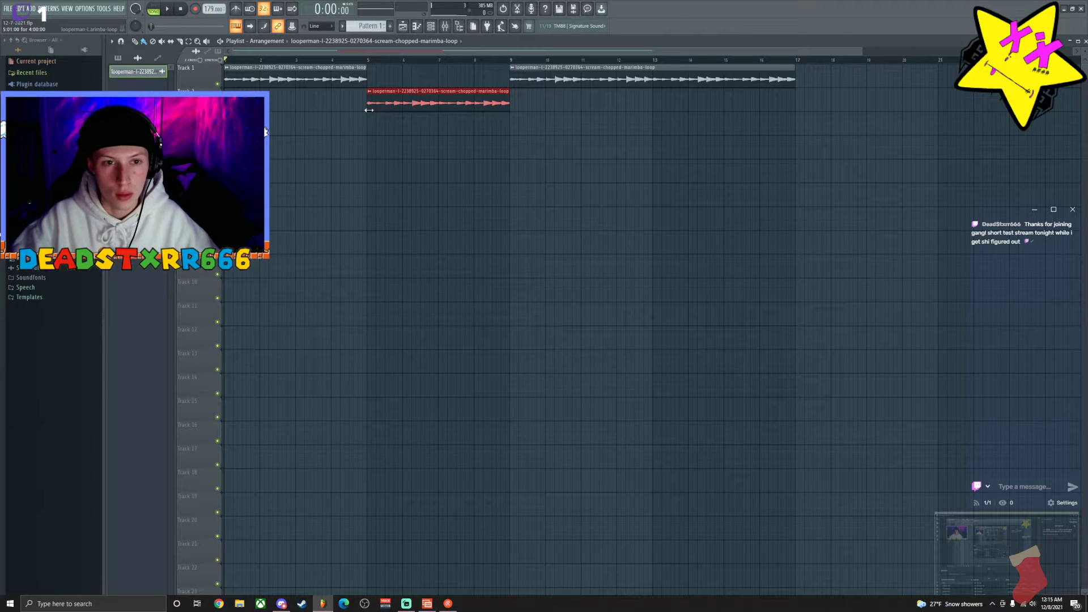
pyautogui.moveTo(395, 104); pyautogui.dragTo(395, 75)
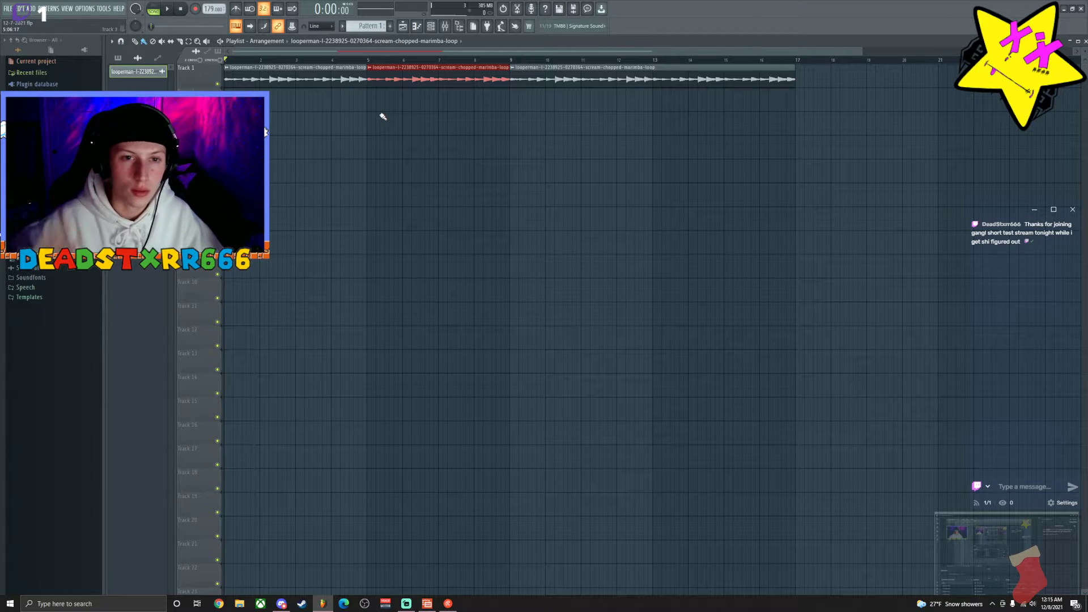
# Play back the extended loop arrangement, stop it, and move the four-bar clip at bar 5 down to Track 2.
pyautogui.press('space')
pyautogui.scroll(-2, 370, 61)
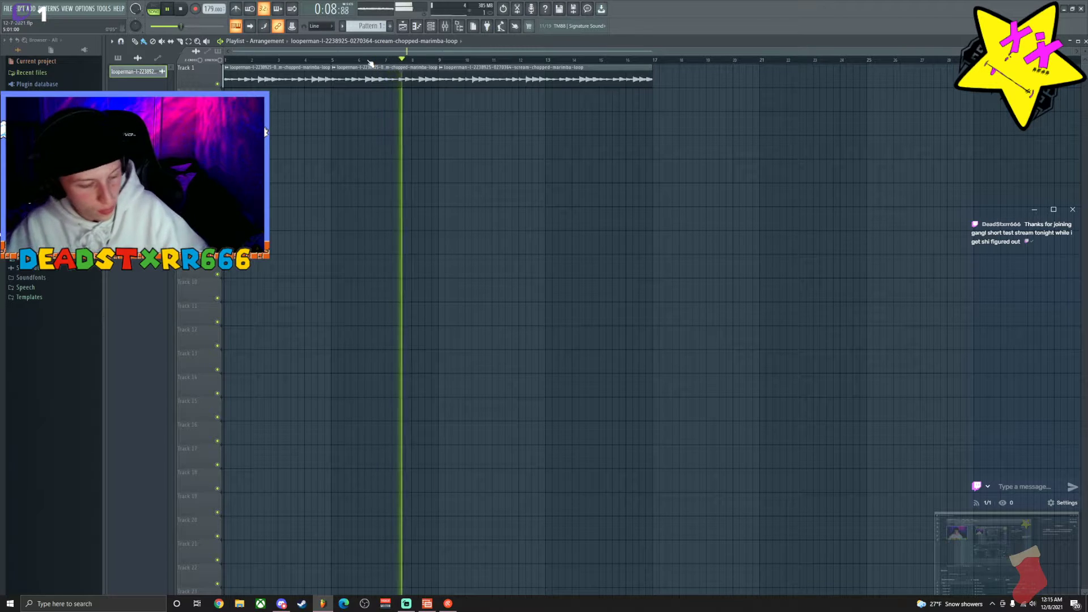
pyautogui.press('space')
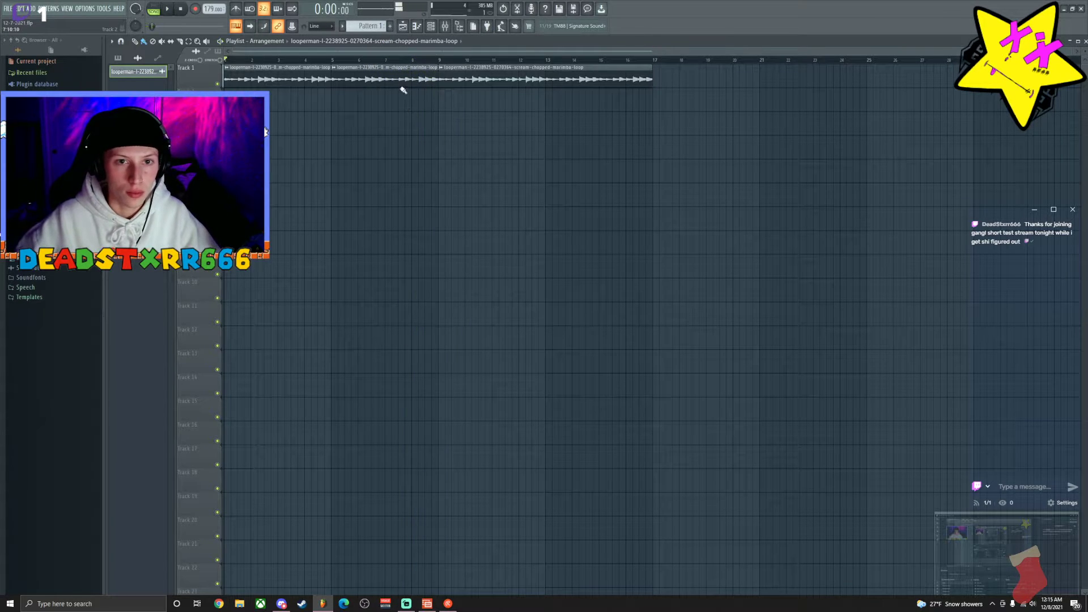
pyautogui.moveTo(377, 80); pyautogui.dragTo(378, 92)
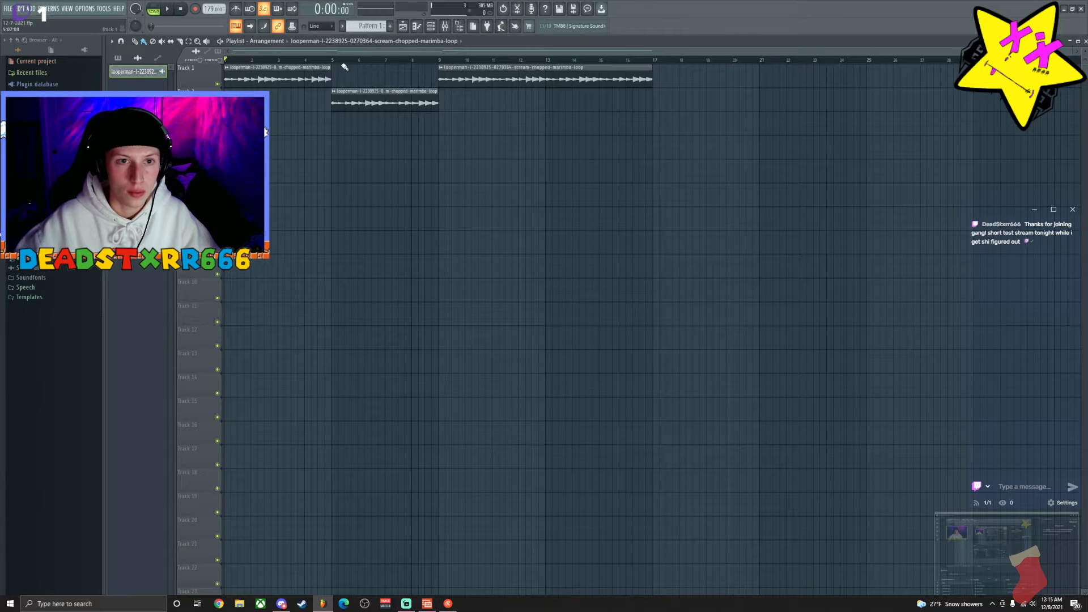
# Move the Track 2 loop clip to bar 9, add a four-bar clip at bar 5 on Track 1, and shift the eight-bar clip to bar 17.
pyautogui.moveTo(347, 100); pyautogui.dragTo(449, 102)
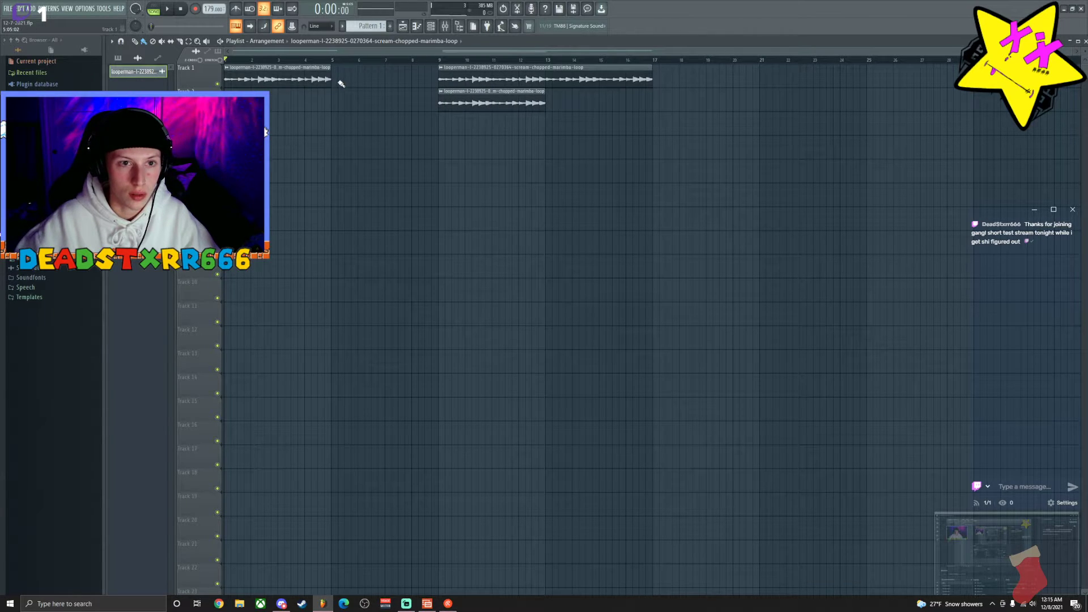
pyautogui.press('space')
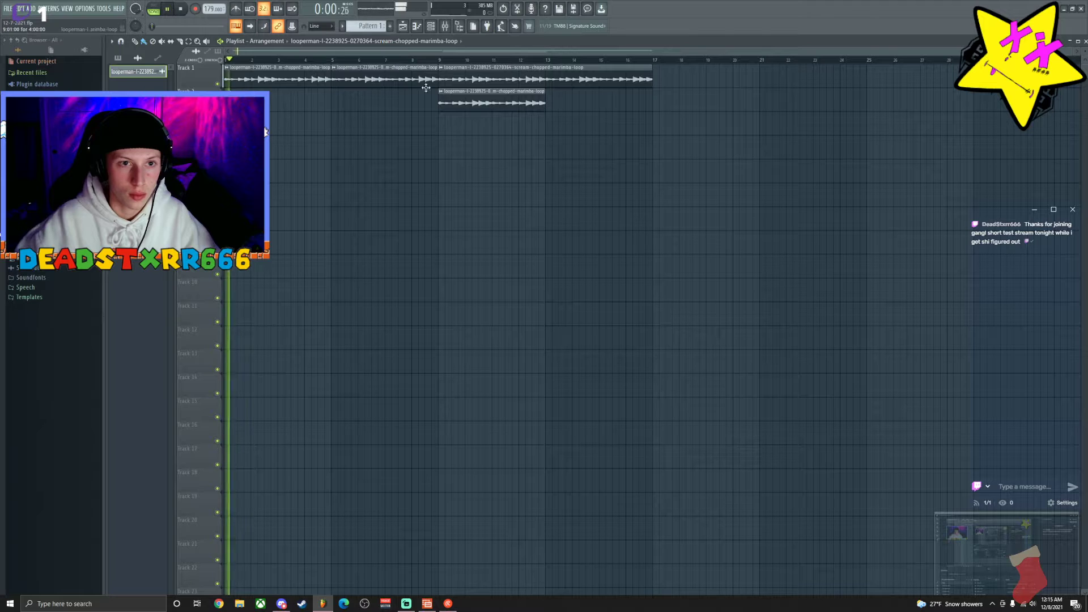
pyautogui.moveTo(485, 74); pyautogui.dragTo(701, 74)
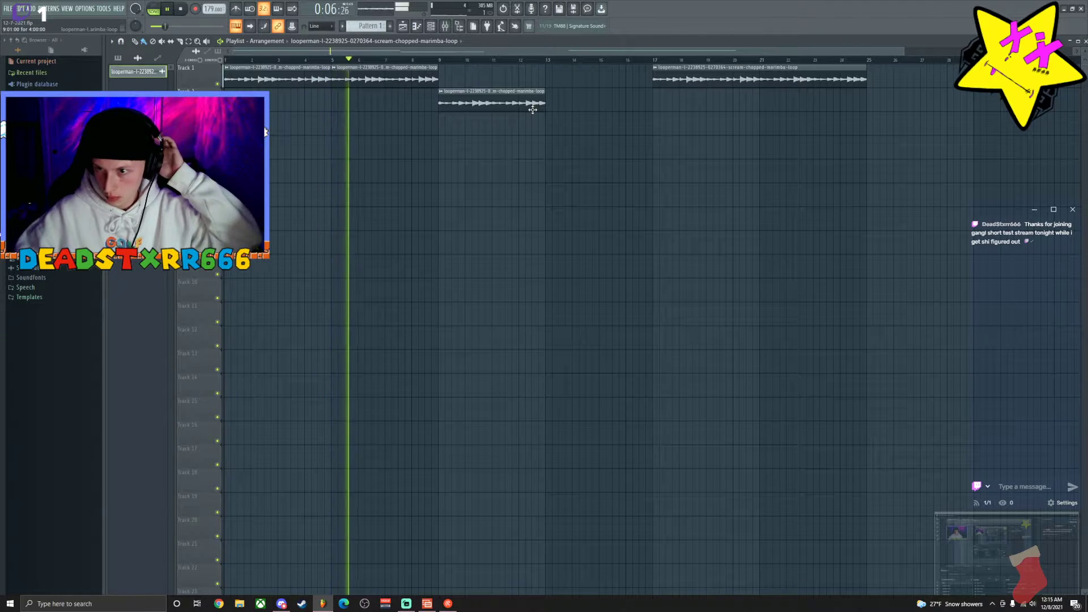
# Try the Track 2 loop clip at bar 13, return it to bar 9, and add a second four-bar clip at bar 13.
pyautogui.moveTo(498, 106); pyautogui.dragTo(606, 106)
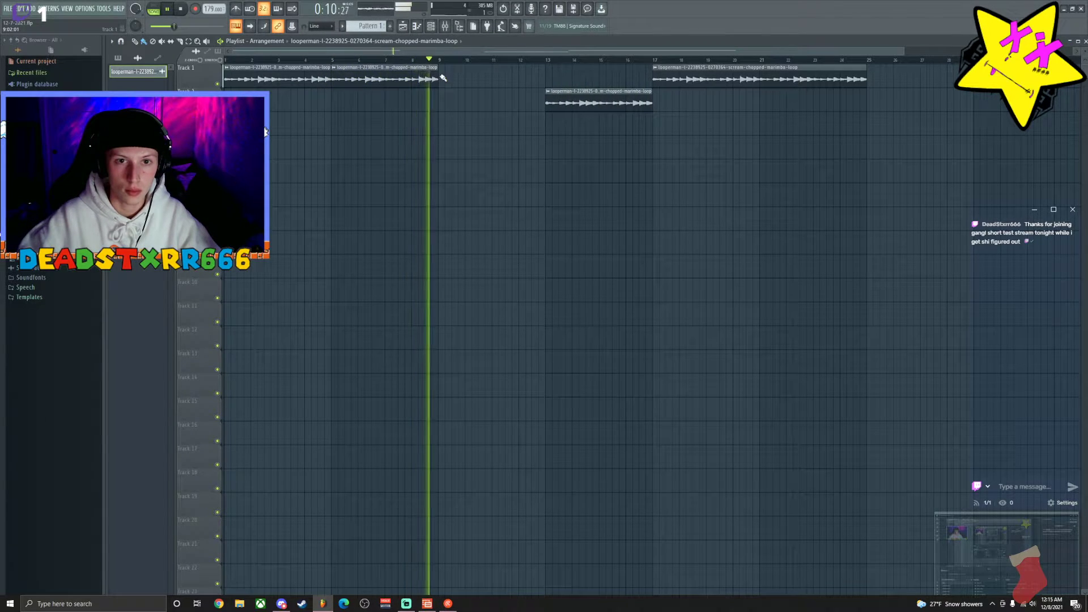
pyautogui.moveTo(589, 102); pyautogui.dragTo(483, 101)
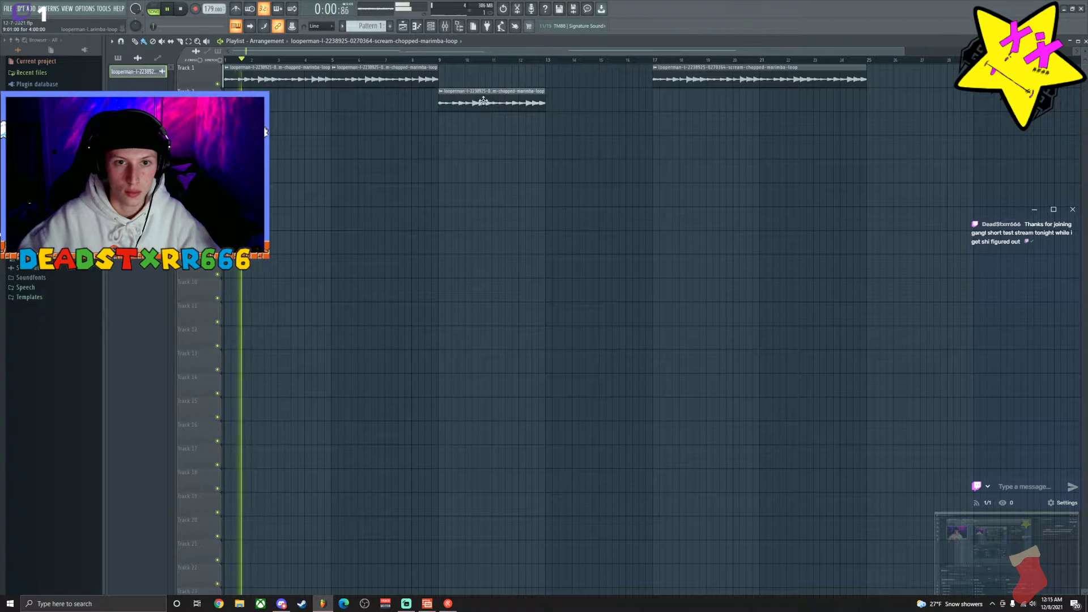
pyautogui.scroll(-1, 483, 62)
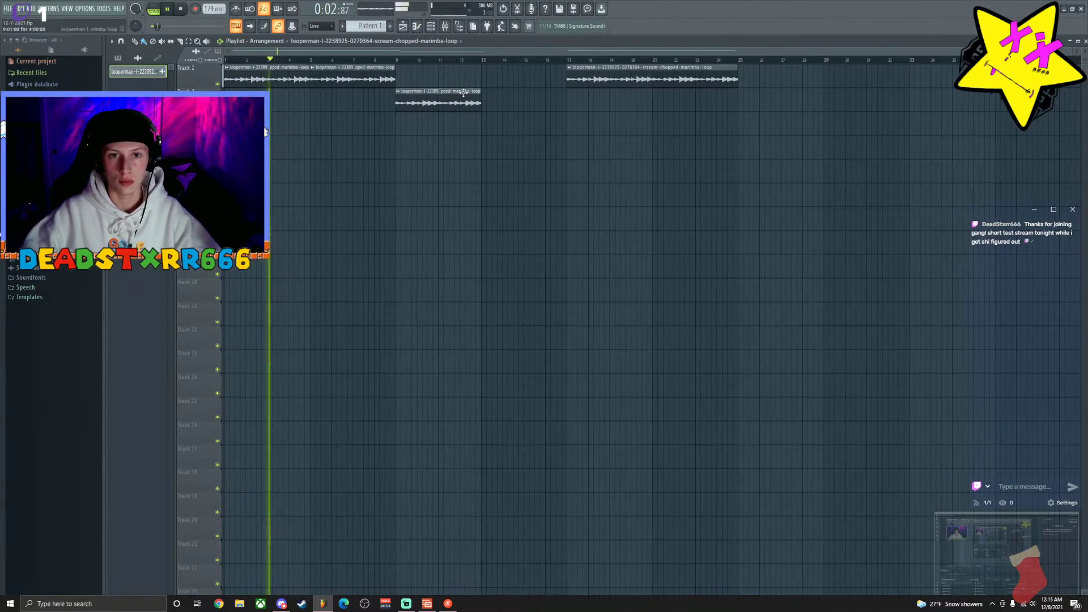
pyautogui.click(486, 96)
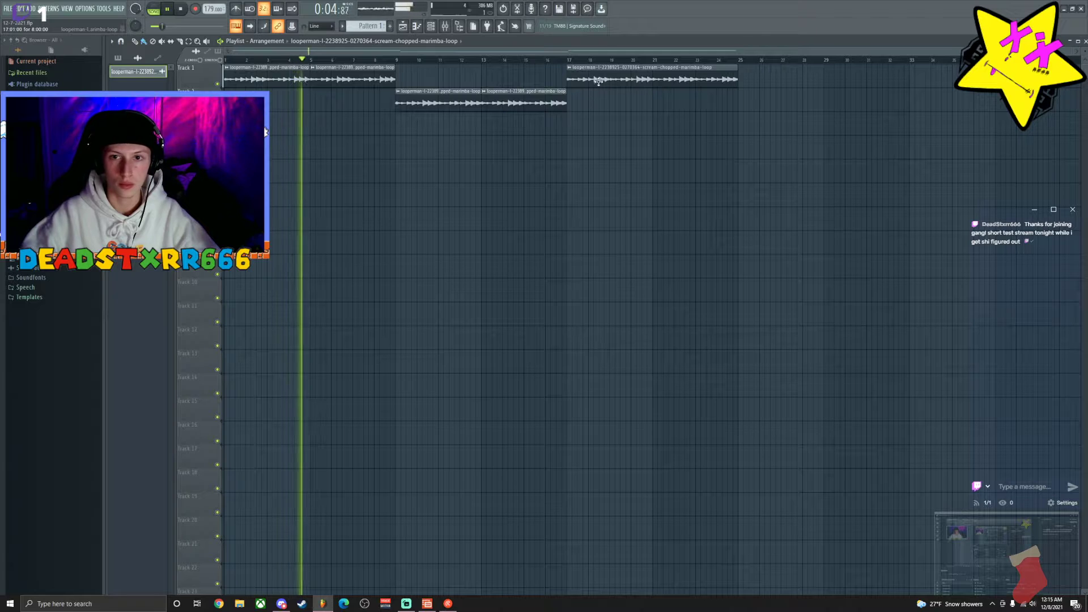
# Look over the channel rack and split Pattern 1 by channel into separate patterns.
pyautogui.click(432, 27)
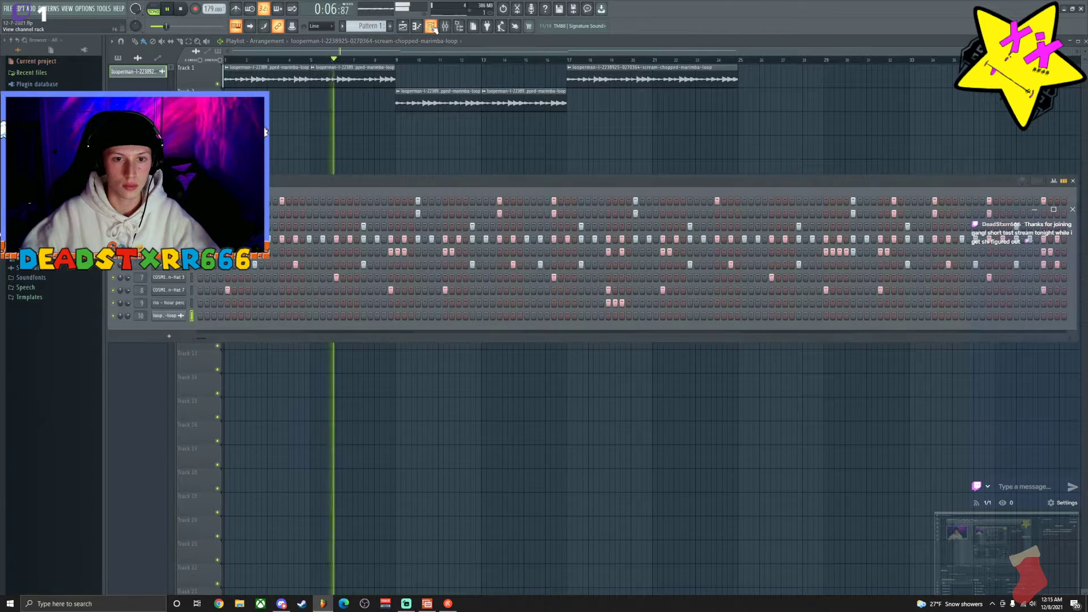
pyautogui.click(432, 27)
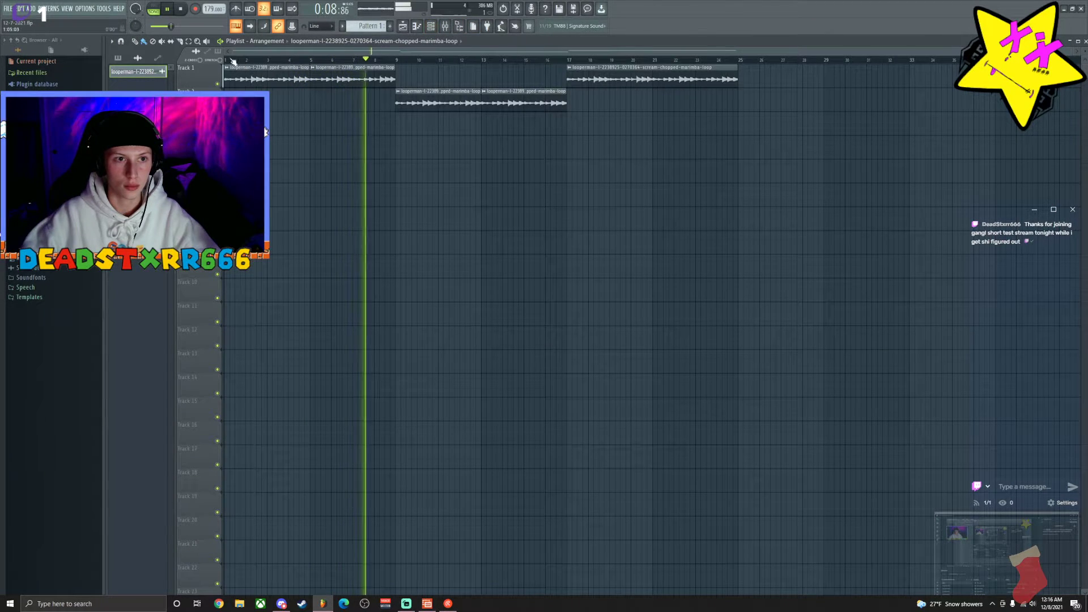
pyautogui.click(366, 26)
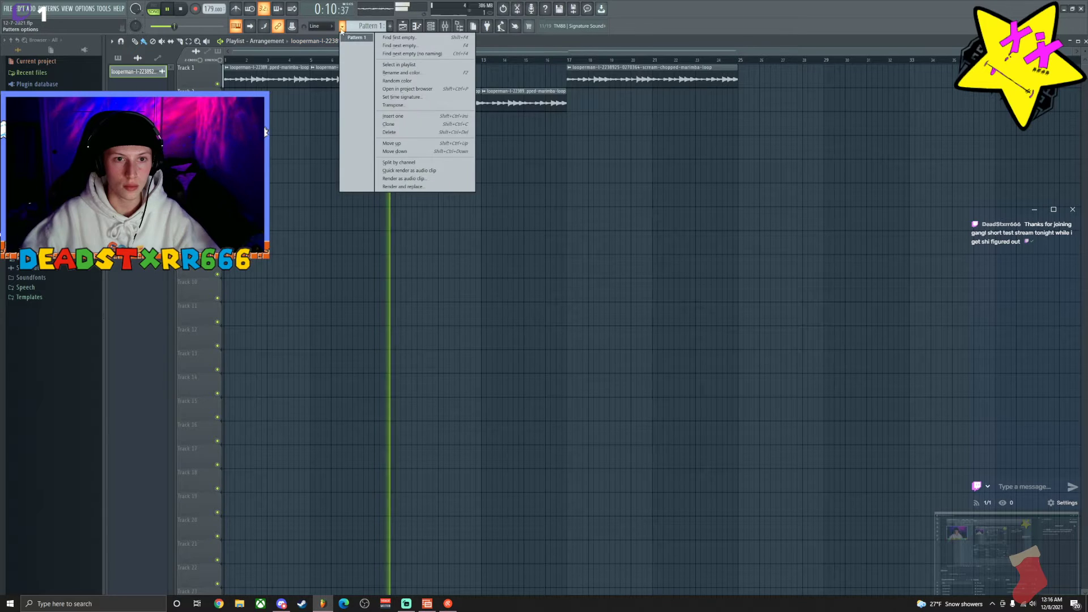
pyautogui.click(407, 162)
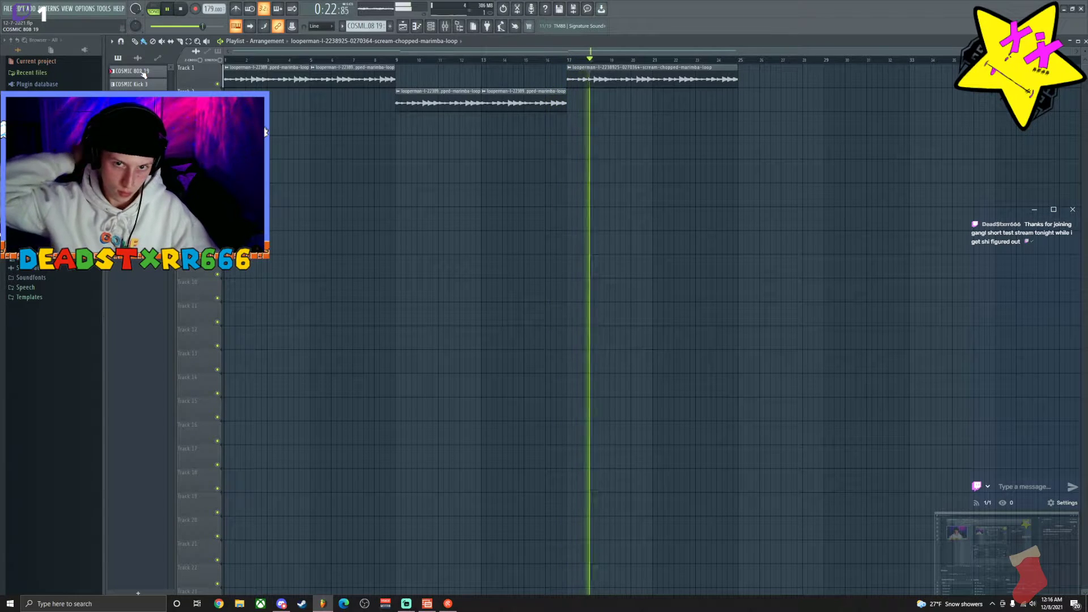
# Place the COSMIC 808 19 pattern on Track 3 from bar 1 to bar 9 as two four-bar clips, playing it back briefly.
pyautogui.press('space')
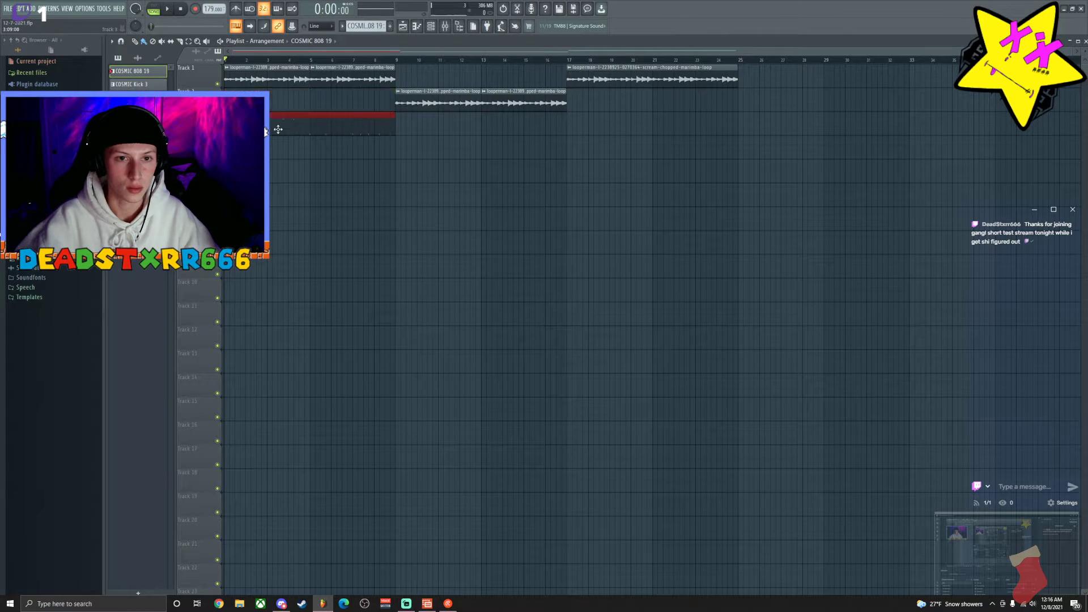
pyautogui.click(413, 125)
pyautogui.rightClick(412, 125)
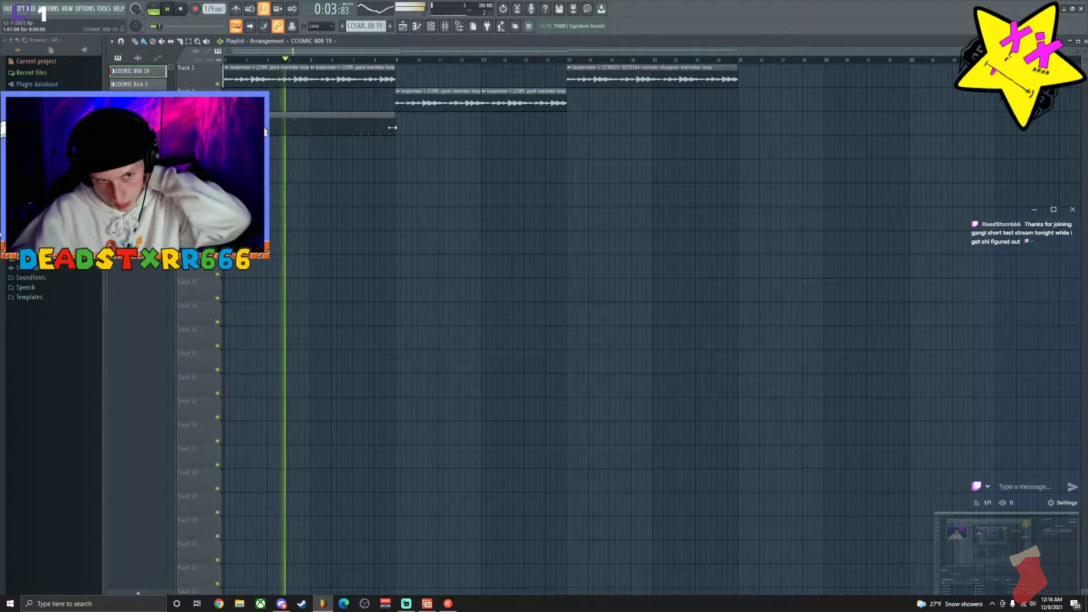
pyautogui.press('space')
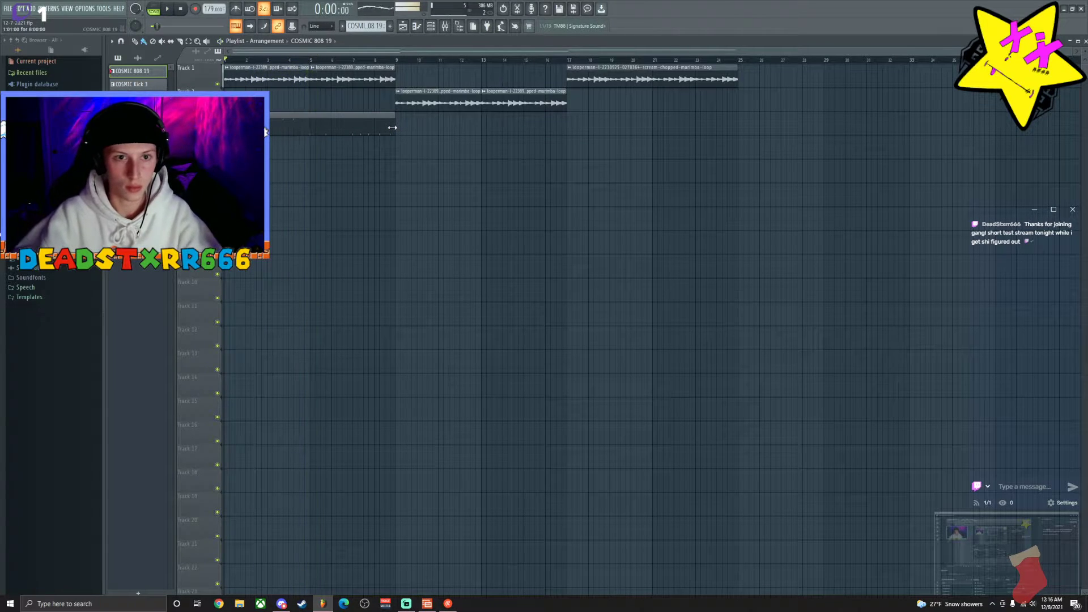
pyautogui.click(313, 131)
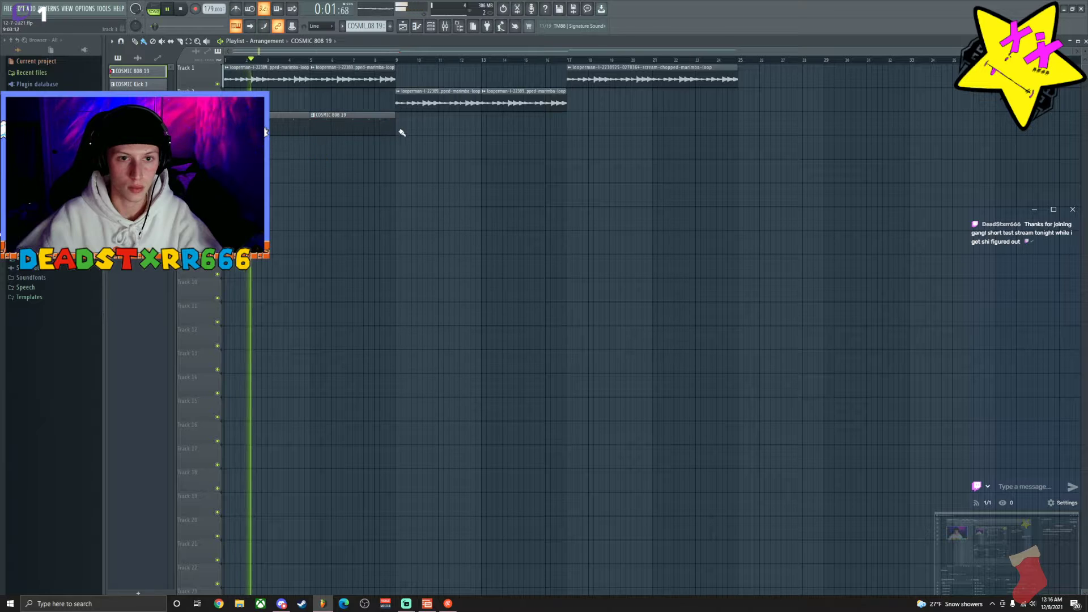
# Place two four-bar COSMIC 808 19 clips back to back on Track 4, at bars 9 and 13.
pyautogui.moveTo(402, 133); pyautogui.dragTo(549, 153)
pyautogui.moveTo(398, 153)
pyautogui.mouseDown()
pyautogui.moveTo(481, 155)
pyautogui.moveTo(408, 147)
pyautogui.mouseUp()
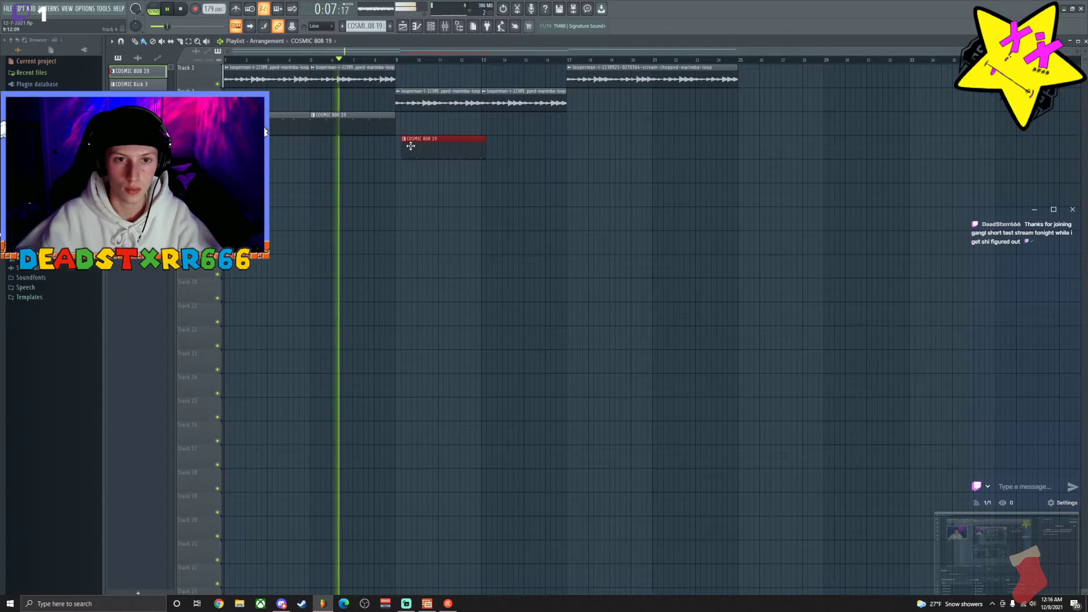
pyautogui.click(499, 148)
pyautogui.rightClick(504, 148)
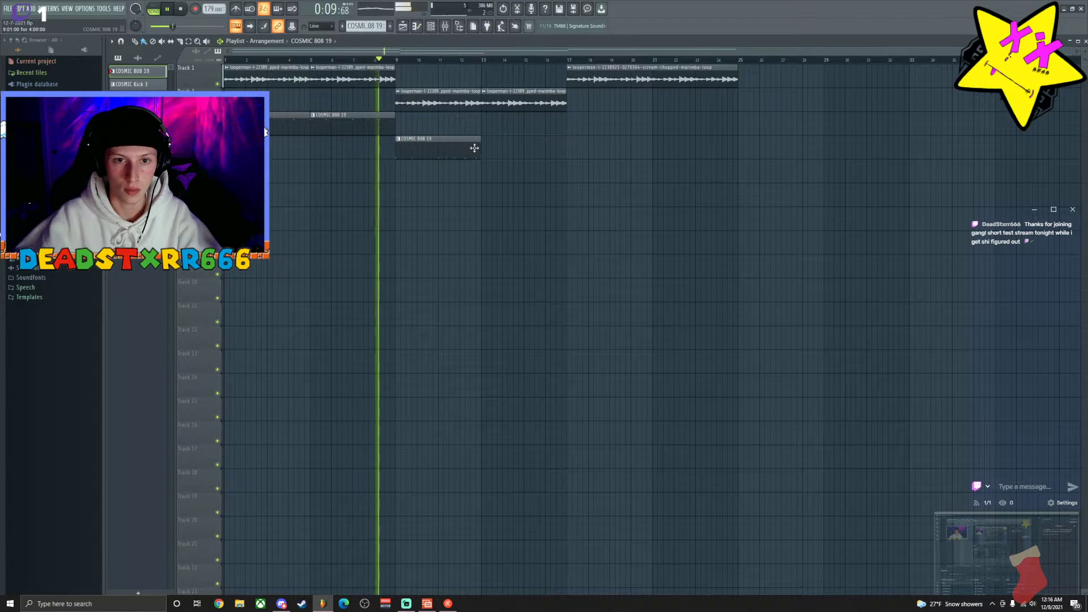
pyautogui.click(474, 148)
pyautogui.click(484, 150)
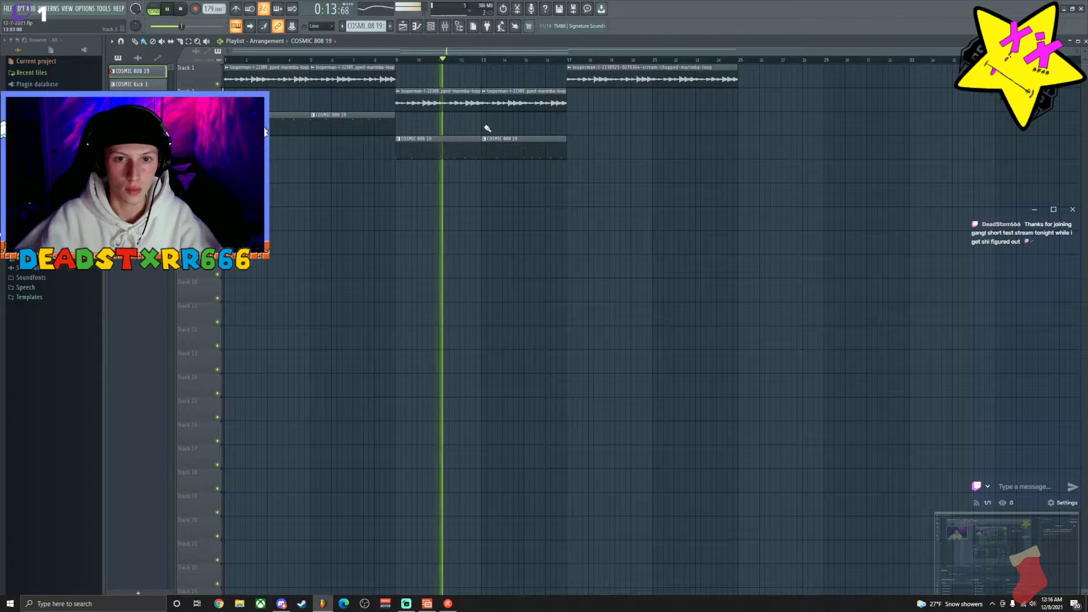
# Stop playback, place the COSMIC Kick 3 pattern at bar 9, and move the 808 clips up to Track 3 with the kick on Track 4.
pyautogui.press('space')
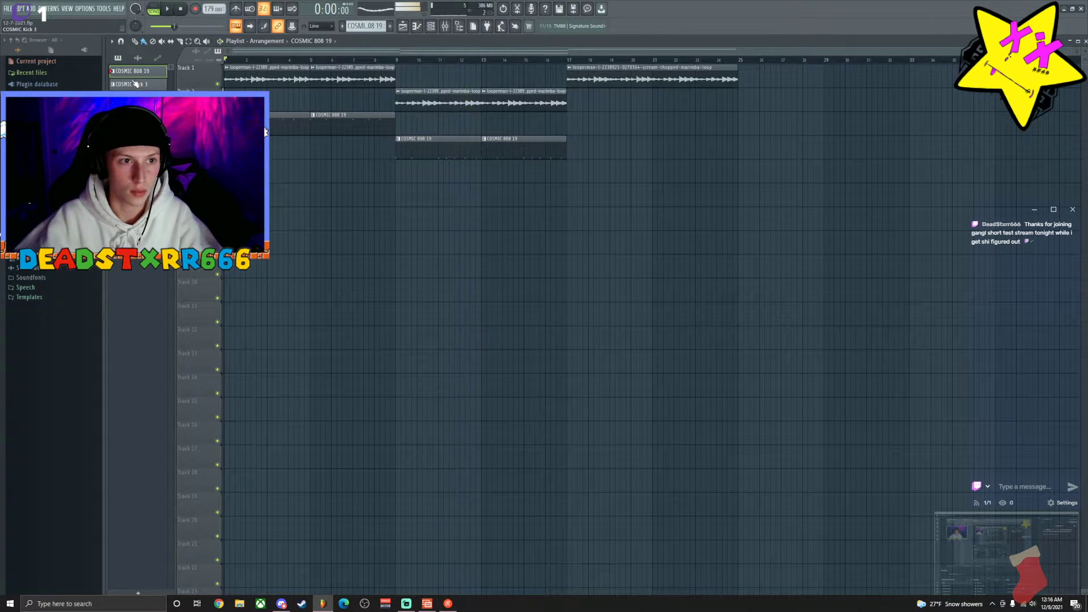
pyautogui.moveTo(358, 111); pyautogui.dragTo(398, 172)
pyautogui.click(544, 149)
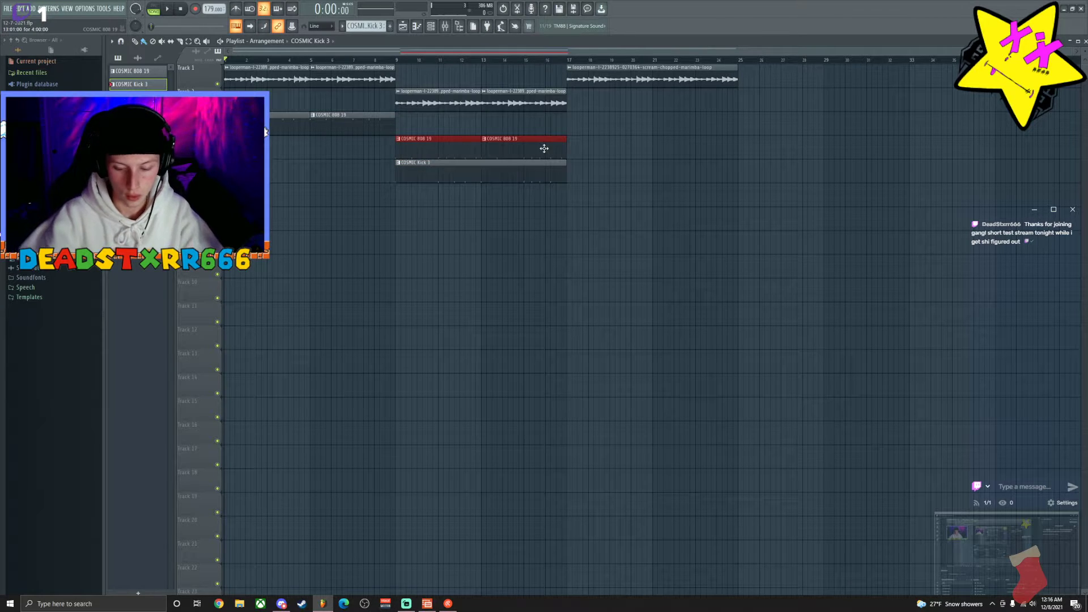
pyautogui.hotkey('shift', 'Up')
pyautogui.hotkey('shift', 'Up')
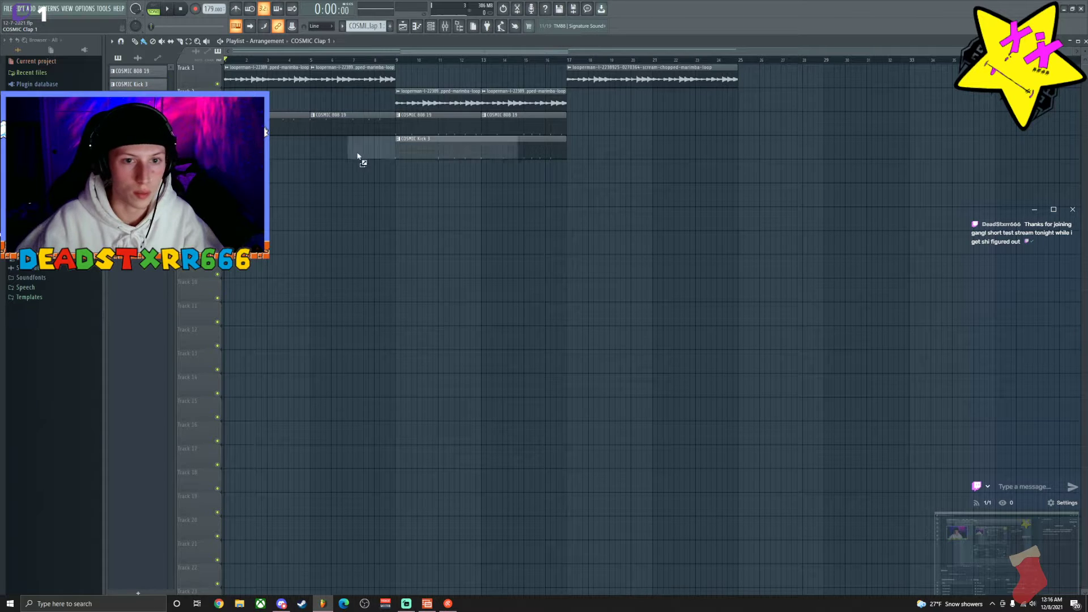
# Place the COSMIC Clap 1 pattern on Track 5 and the COSMIC Hi-Hat 3 pattern on Track 6, both starting at bar 9.
pyautogui.moveTo(358, 156); pyautogui.dragTo(384, 167)
pyautogui.moveTo(138, 110); pyautogui.dragTo(410, 188)
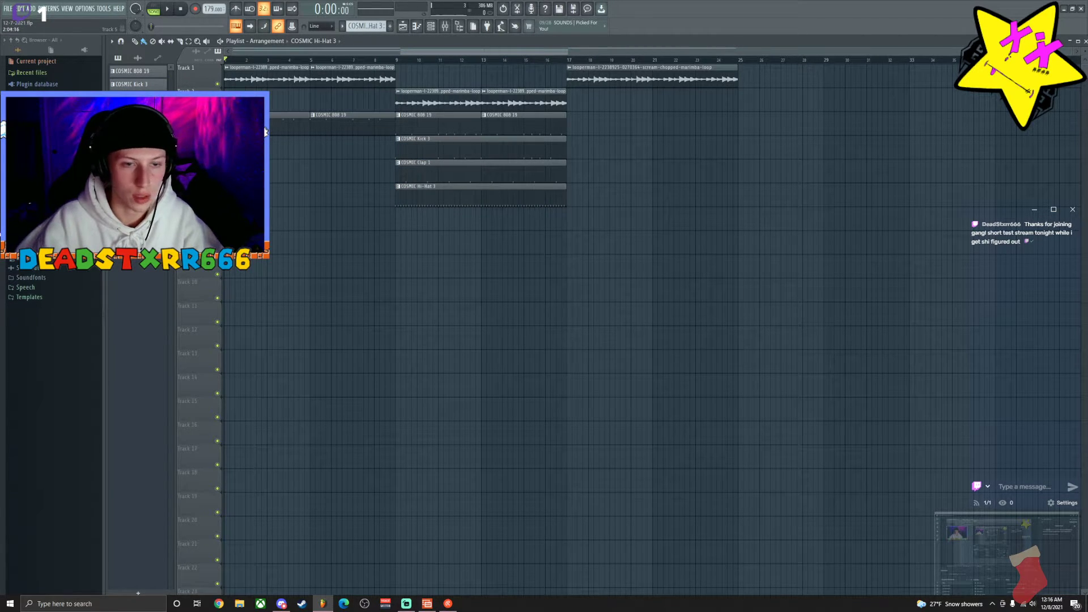
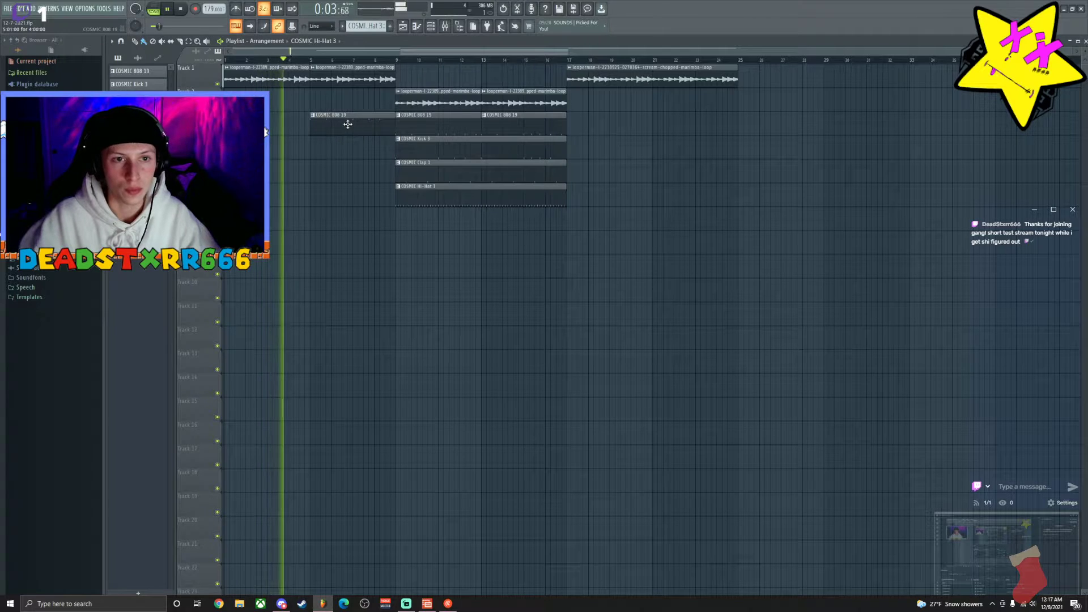
# Delete the COSMIC 808 19 clip at bar 5 on Track 3 and move the Track 2 loops and drum clips to bar 17.
pyautogui.rightClick(323, 129)
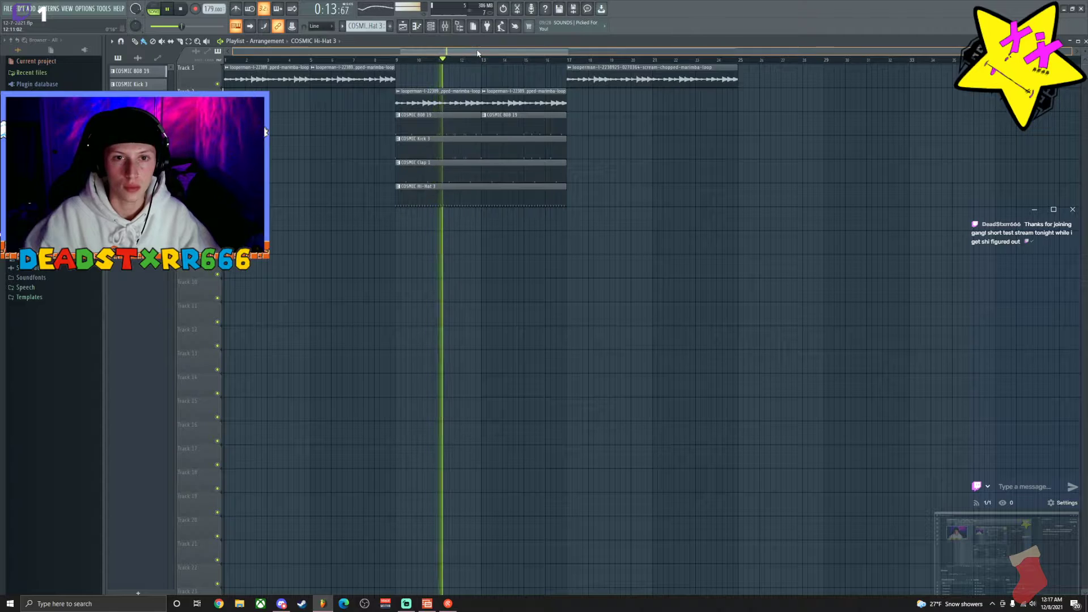
pyautogui.press('space')
pyautogui.moveTo(479, 126); pyautogui.dragTo(480, 127)
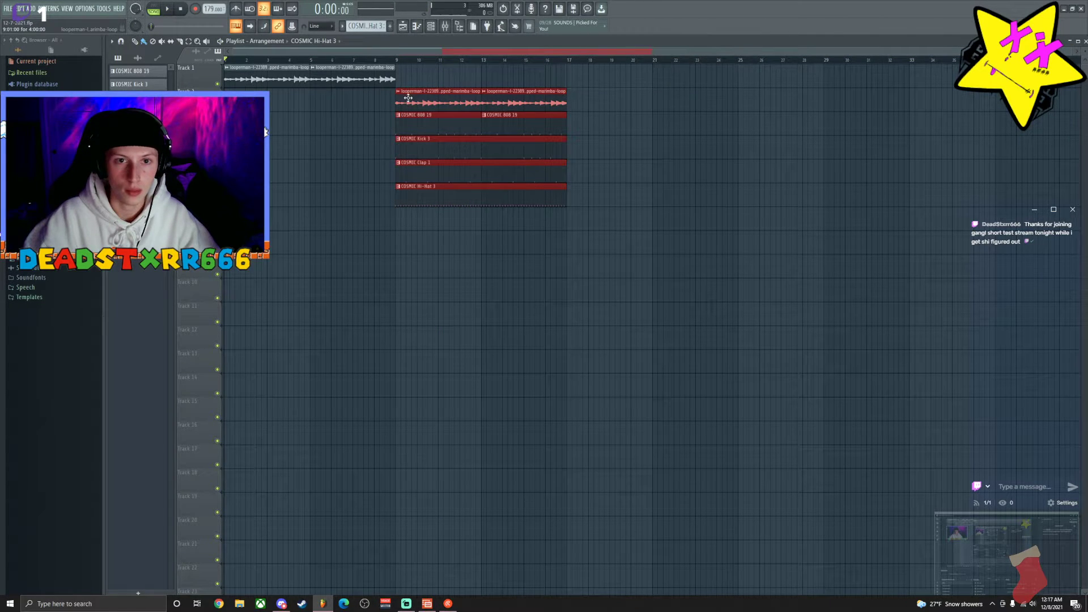
pyautogui.moveTo(408, 98); pyautogui.dragTo(576, 102)
pyautogui.click(557, 107)
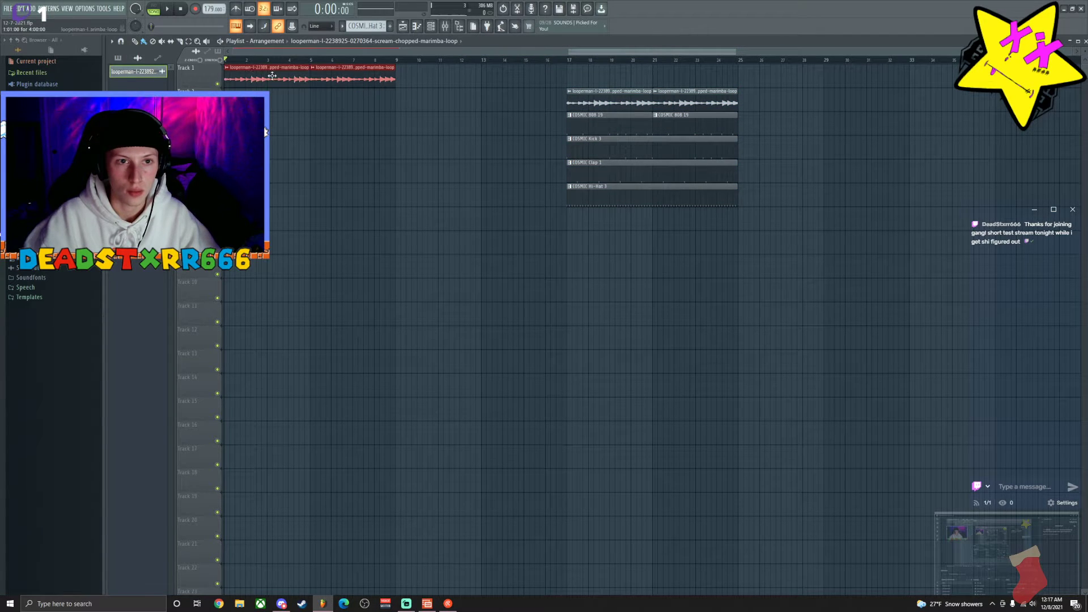
# Copy the Track 1 marimba loops to bar 9 and duplicate the 808, kick, clap and Hi-Hat 3 clips from bar 17 to bar 9.
pyautogui.moveTo(272, 76); pyautogui.dragTo(448, 81)
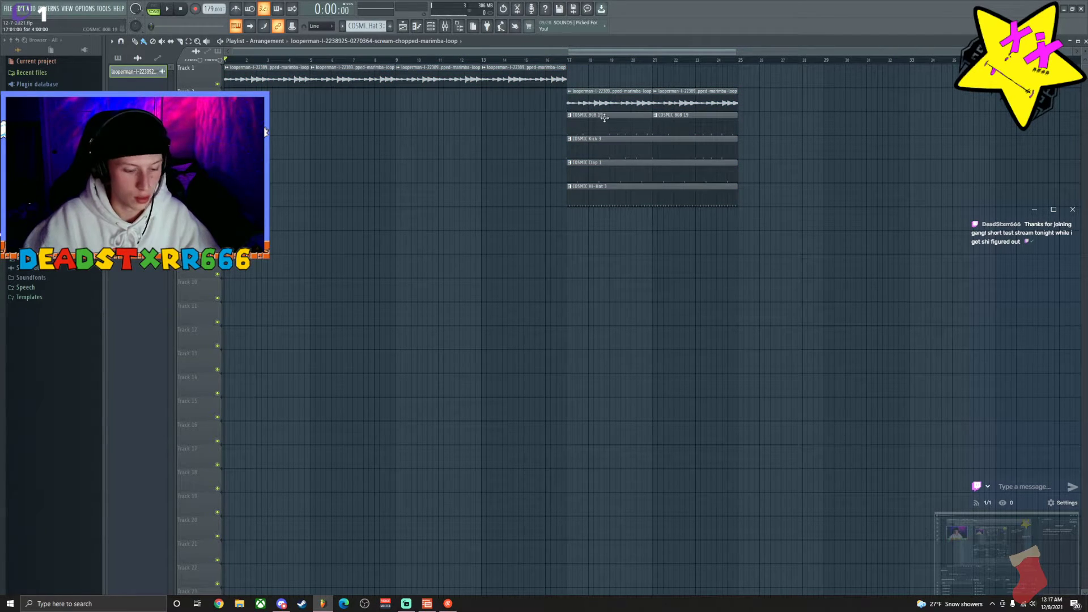
pyautogui.moveTo(622, 110); pyautogui.dragTo(447, 115)
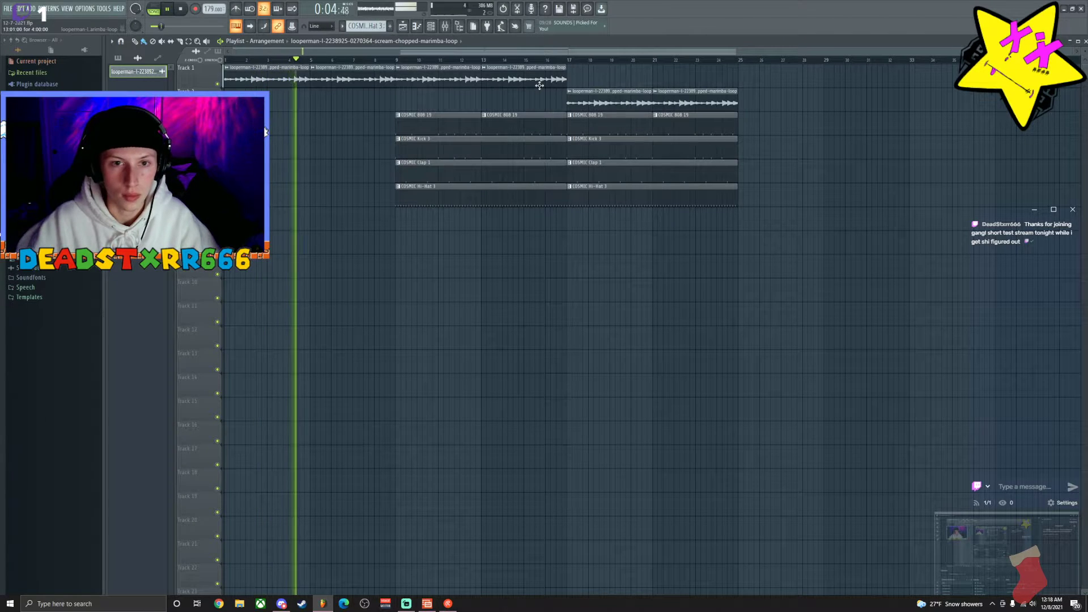
# Place the COSMIC Hi-Hat 3 #2 pattern on Track 7 at bar 17 and stop playback.
pyautogui.click(118, 58)
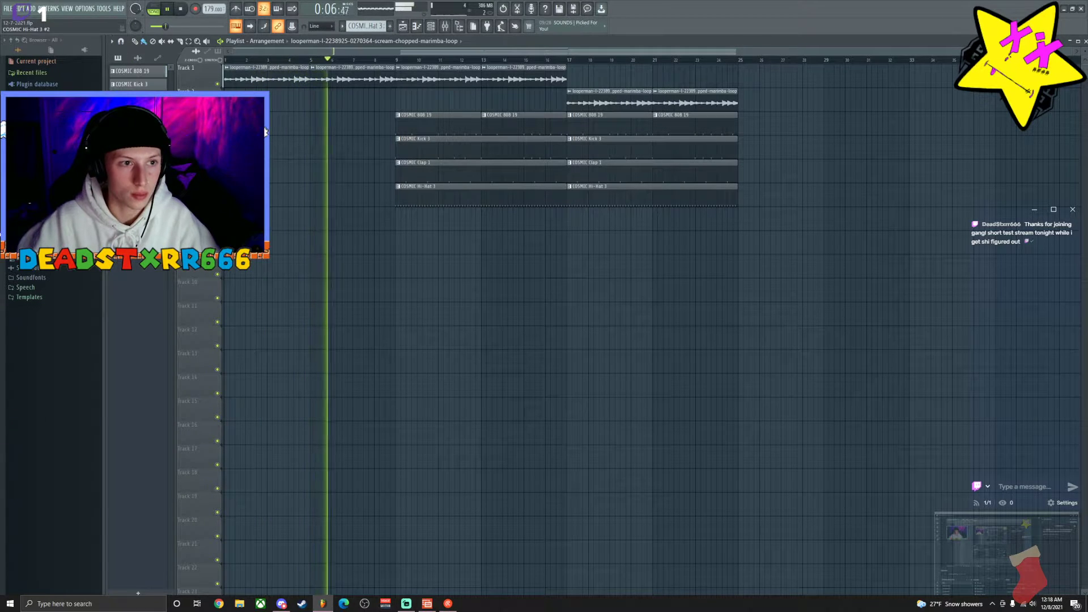
pyautogui.moveTo(138, 123); pyautogui.dragTo(562, 228)
pyautogui.press('space')
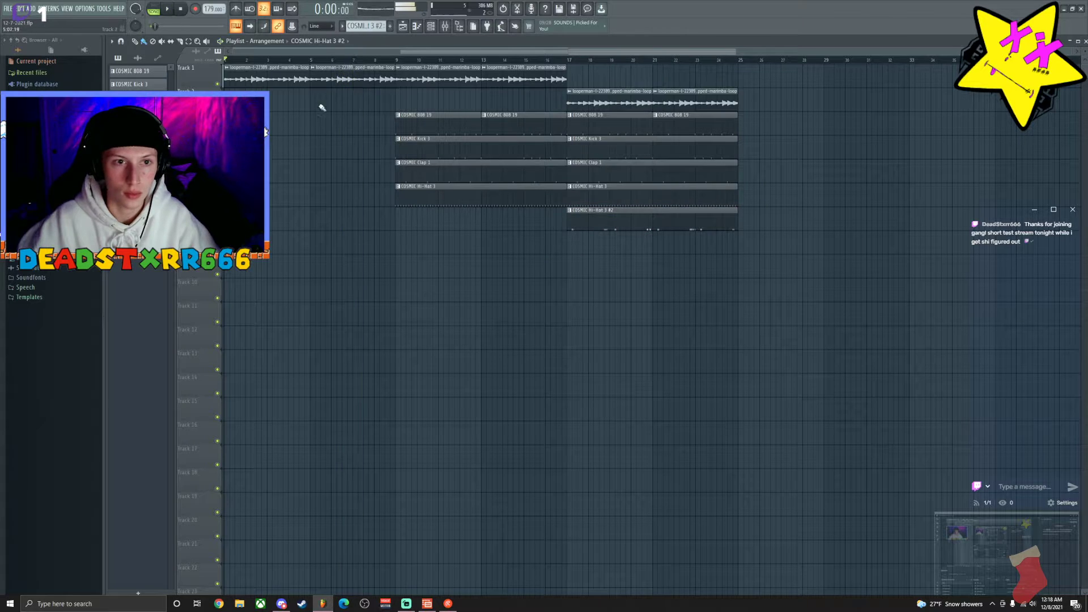
# Inspect the COSMIC 808 19 pattern's steps and its sampler channel settings, closing them again.
pyautogui.doubleClick(432, 126)
pyautogui.click(415, 26)
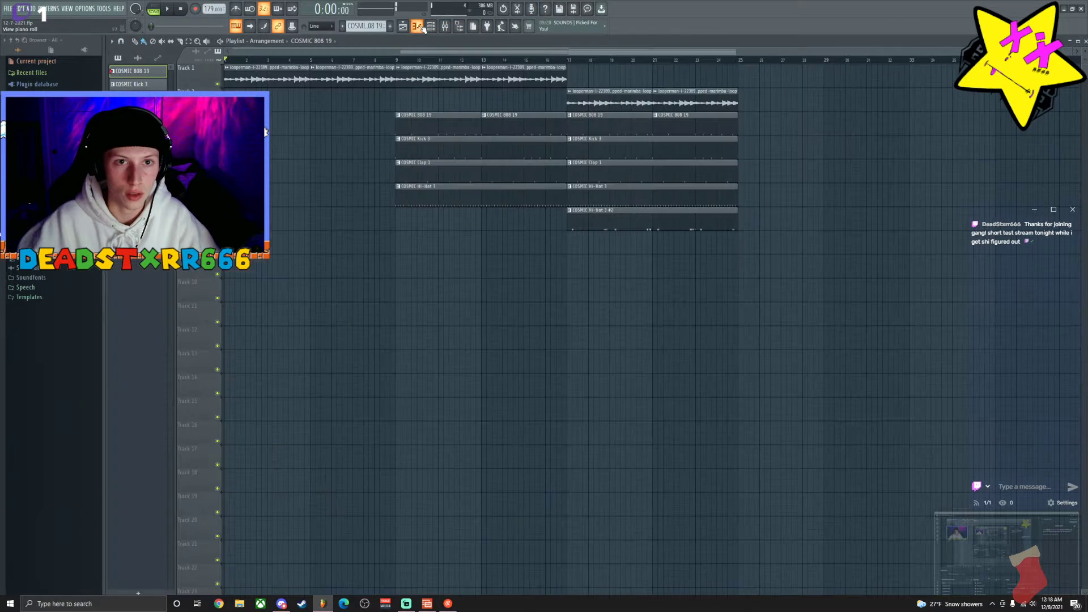
pyautogui.click(430, 26)
pyautogui.click(168, 201)
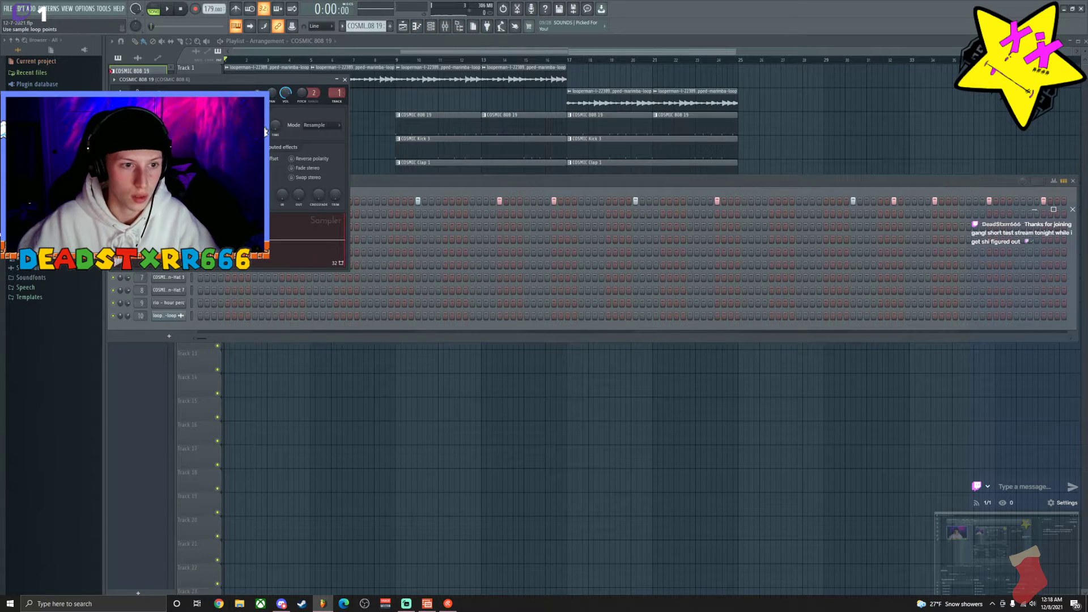
pyautogui.click(345, 79)
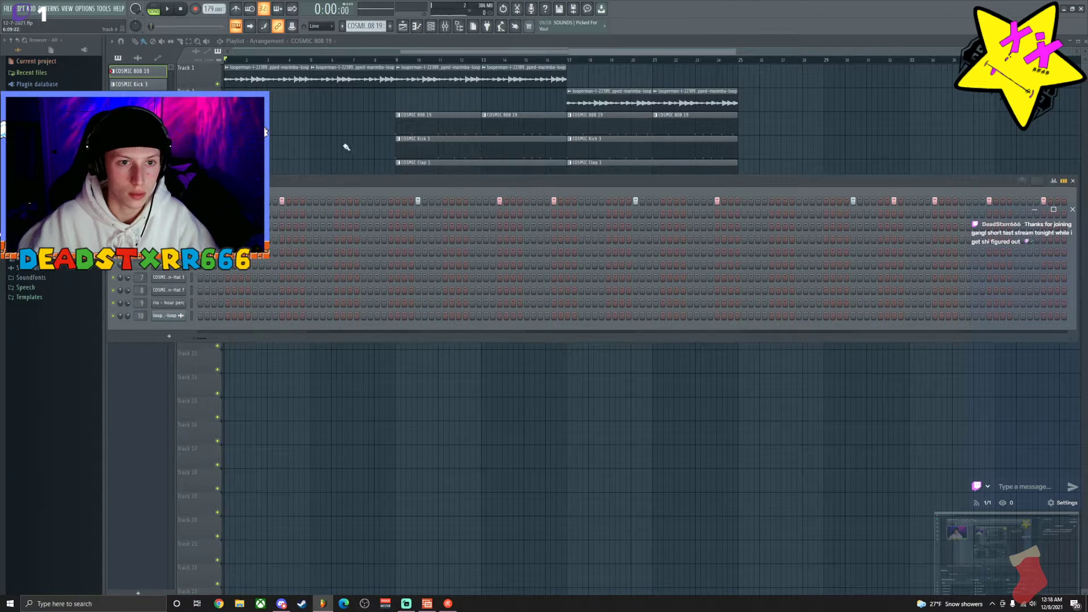
pyautogui.click(431, 32)
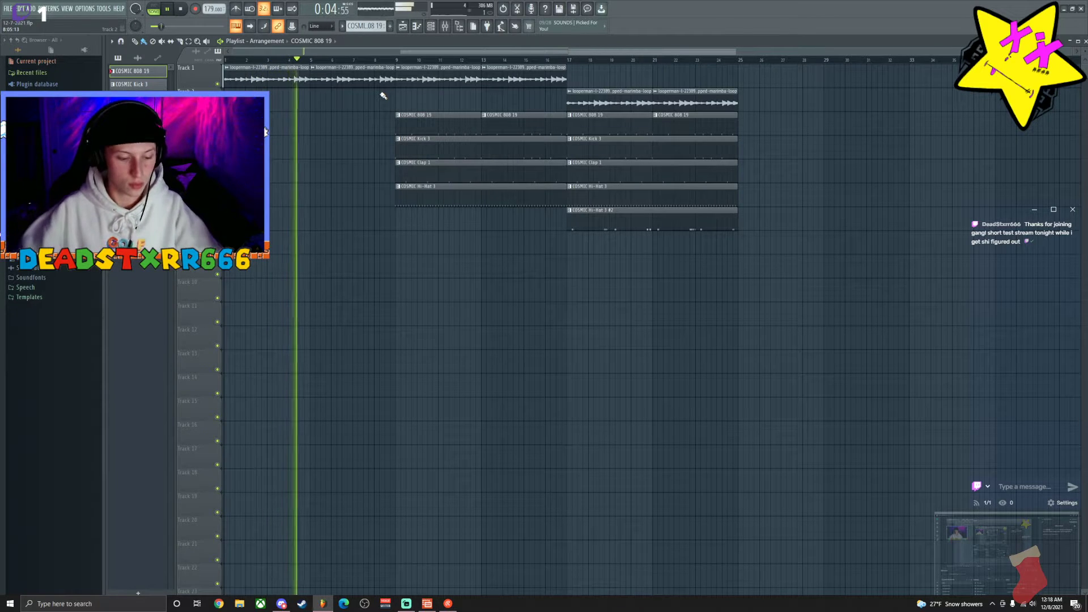
# Copy the S1 Imager Stereo effect from the marimba loop's mixer insert to the COSMIC Hi-Hat 2 insert.
pyautogui.click(445, 27)
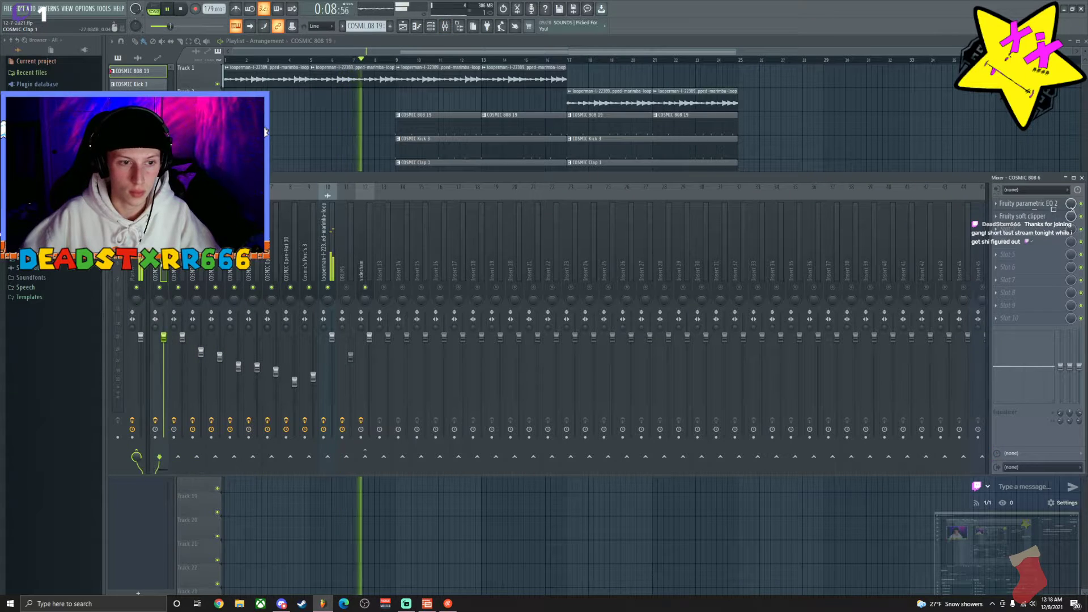
pyautogui.click(329, 264)
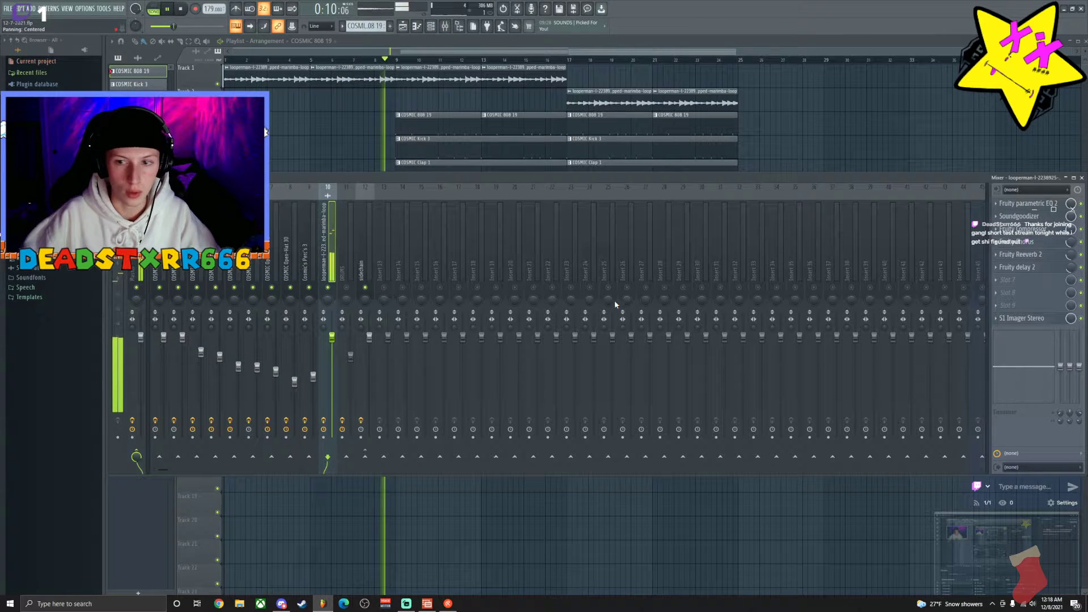
pyautogui.click(996, 319)
pyautogui.moveTo(1005, 368); pyautogui.dragTo(979, 363)
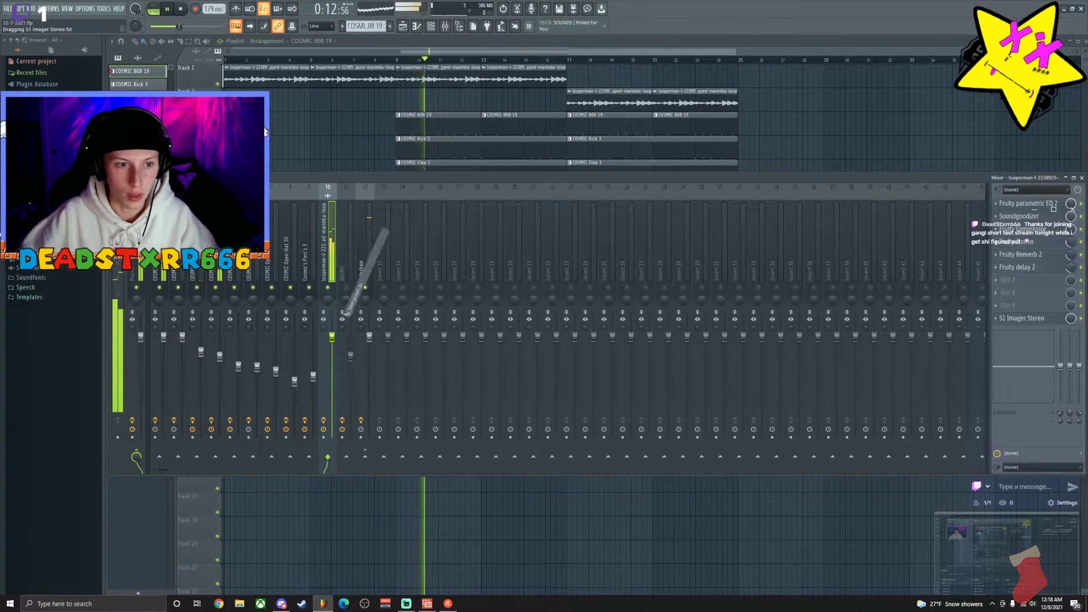
pyautogui.moveTo(197, 272); pyautogui.dragTo(220, 272)
pyautogui.click(1027, 243)
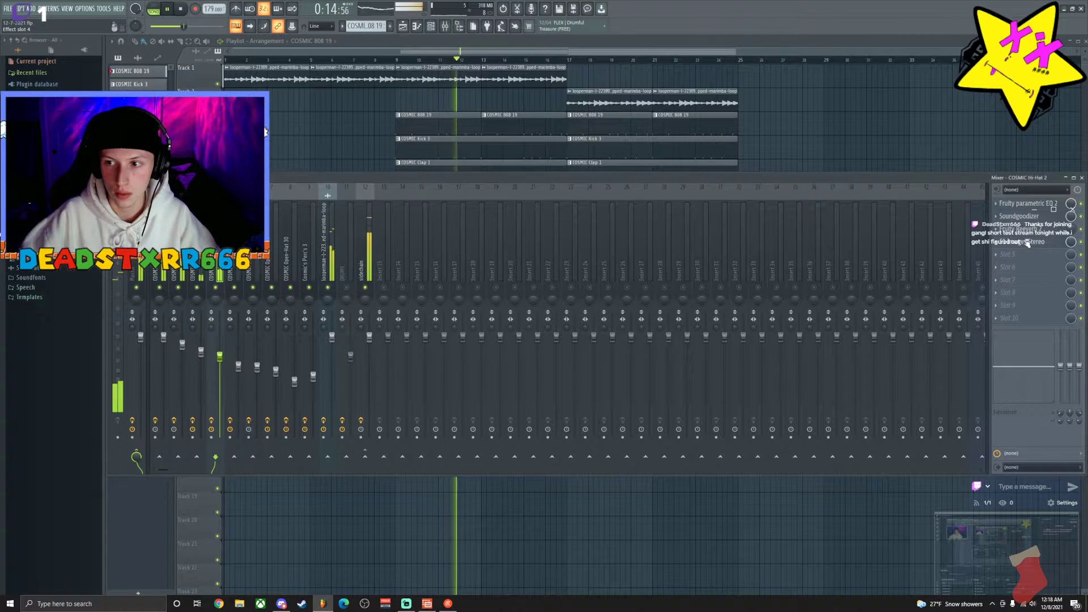
# Put S1 Imager Stereo in slot 10 of the COSMIC Hi-Hat 2 insert and adjust its width, replaying from bar 9.
pyautogui.click(1026, 318)
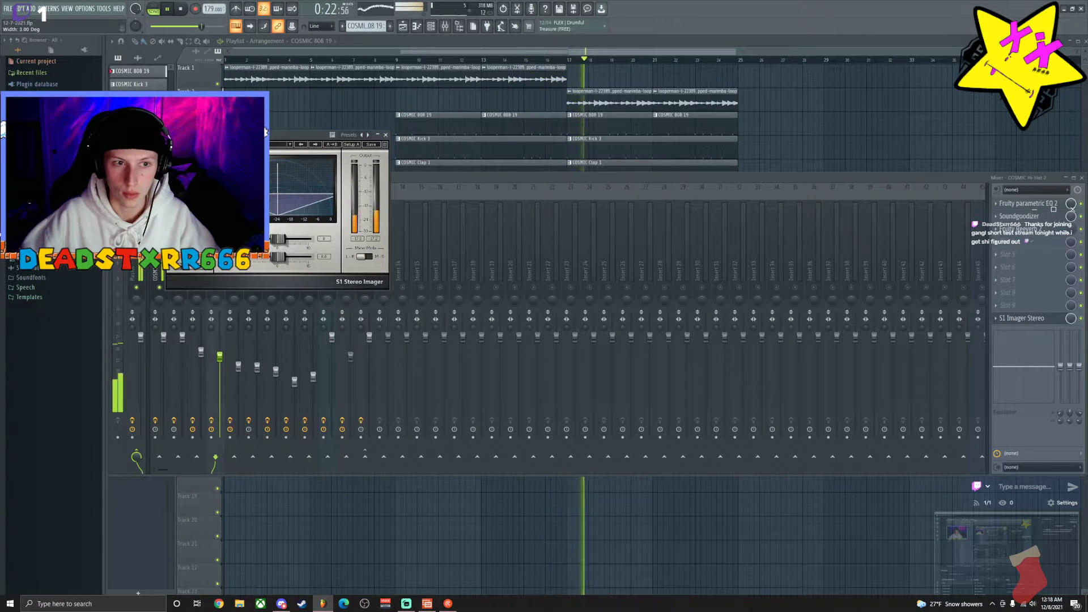
pyautogui.click(386, 136)
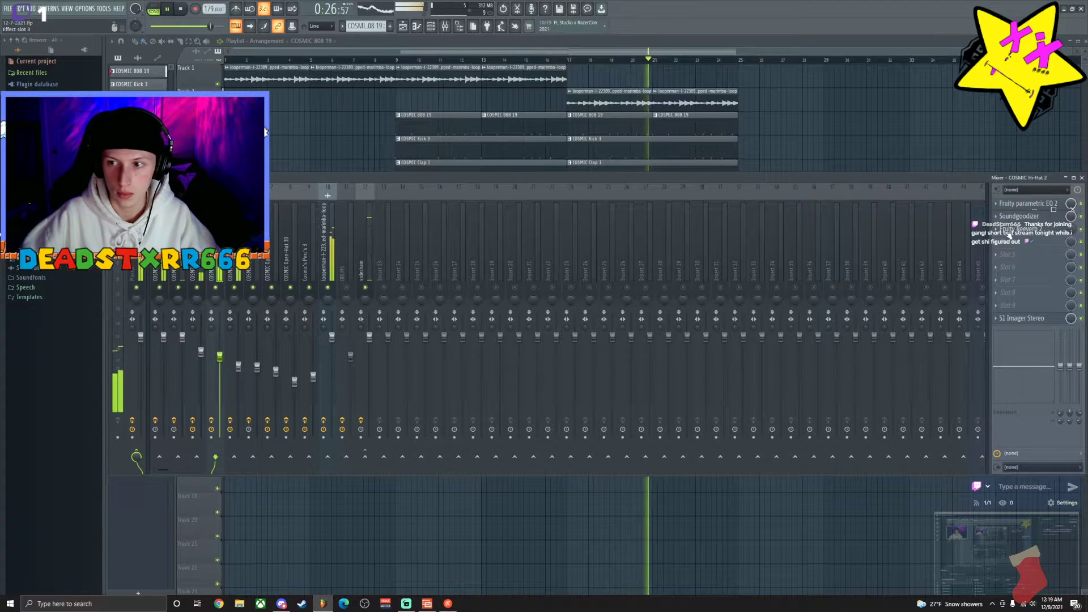
pyautogui.click(1015, 316)
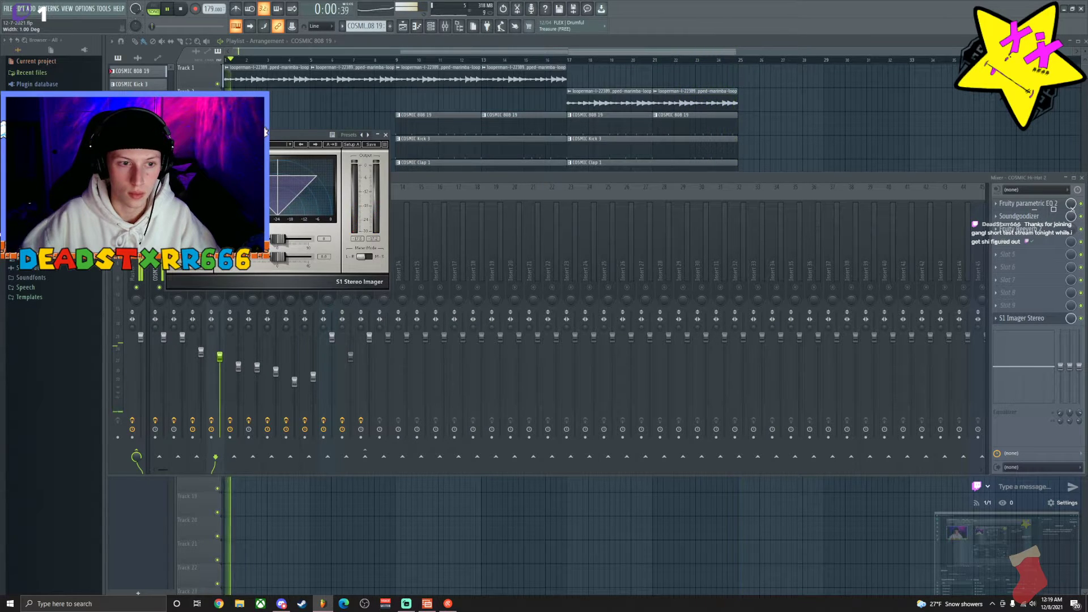
pyautogui.click(385, 135)
pyautogui.click(399, 59)
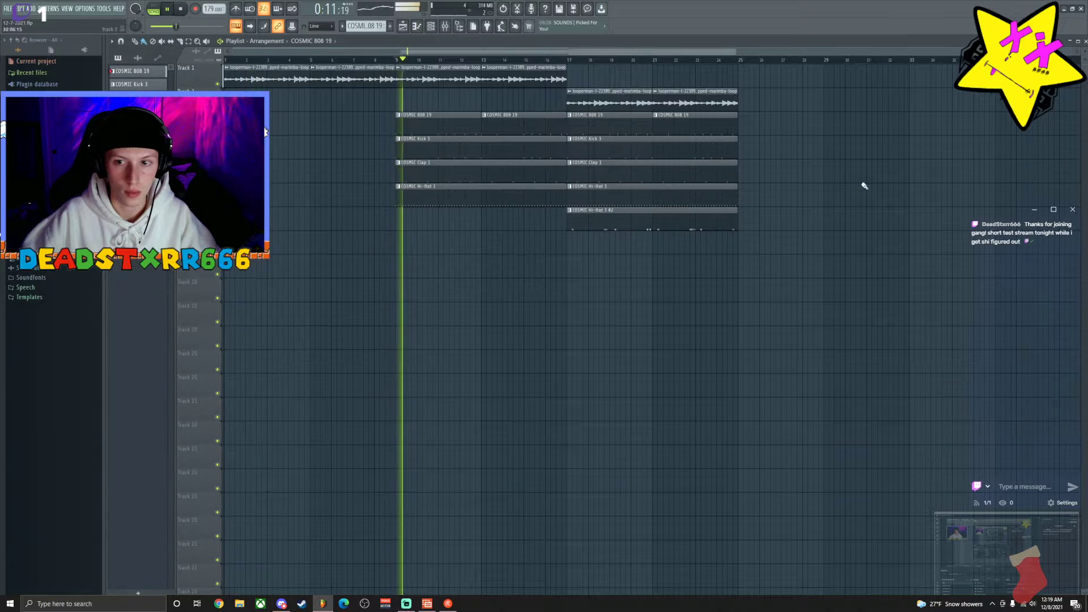
pyautogui.click(1038, 346)
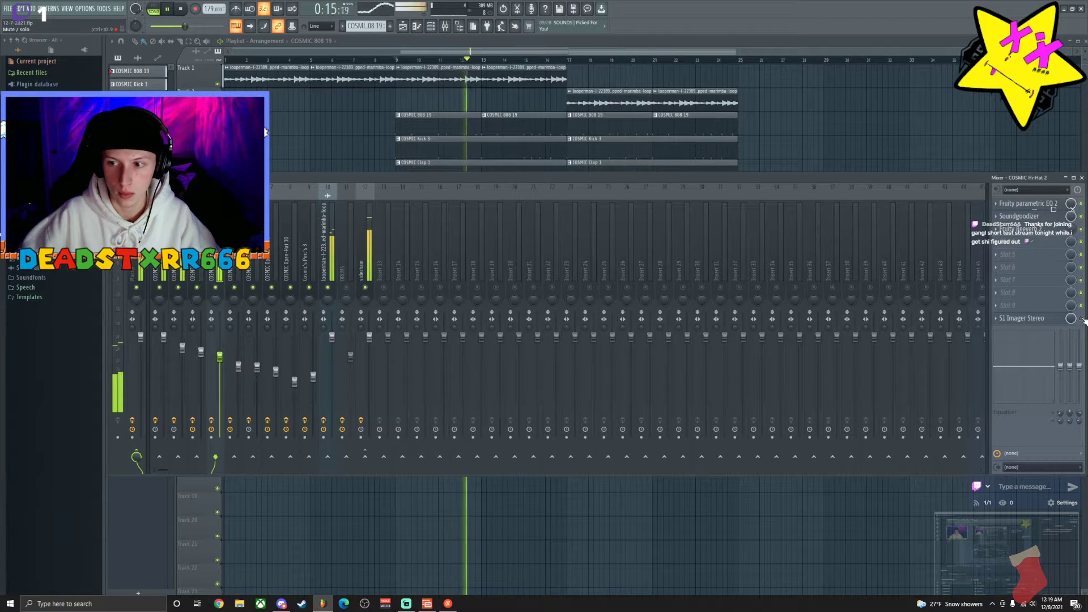
# Readjust the width in S1 Imager Stereo, remove the effect from the COSMIC Hi-Hat 2 insert, and play the arrangement.
pyautogui.click(1043, 321)
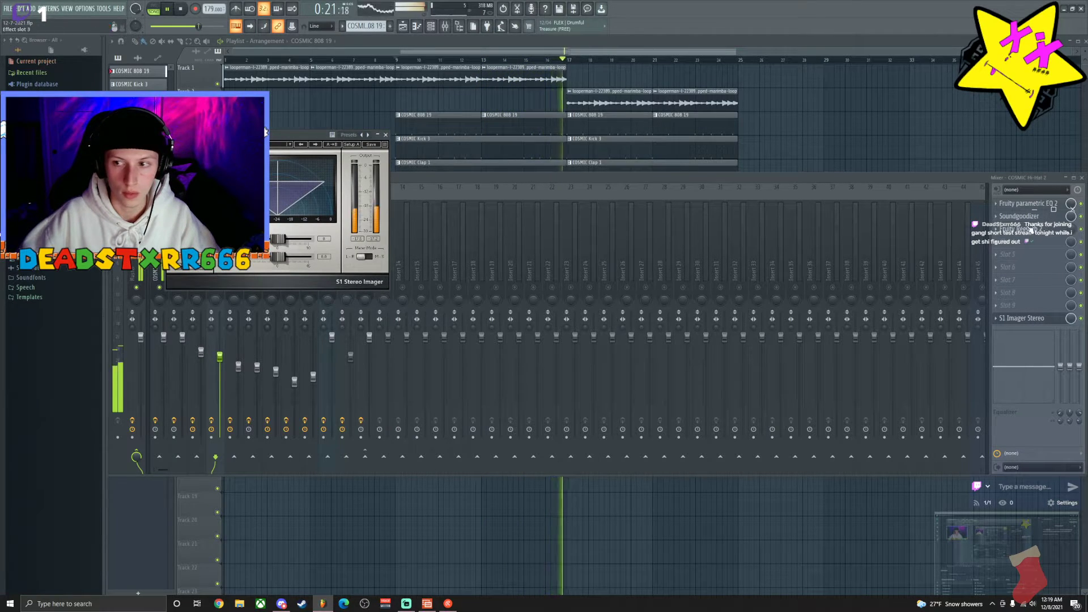
pyautogui.click(1000, 321)
pyautogui.click(1005, 338)
pyautogui.click(583, 327)
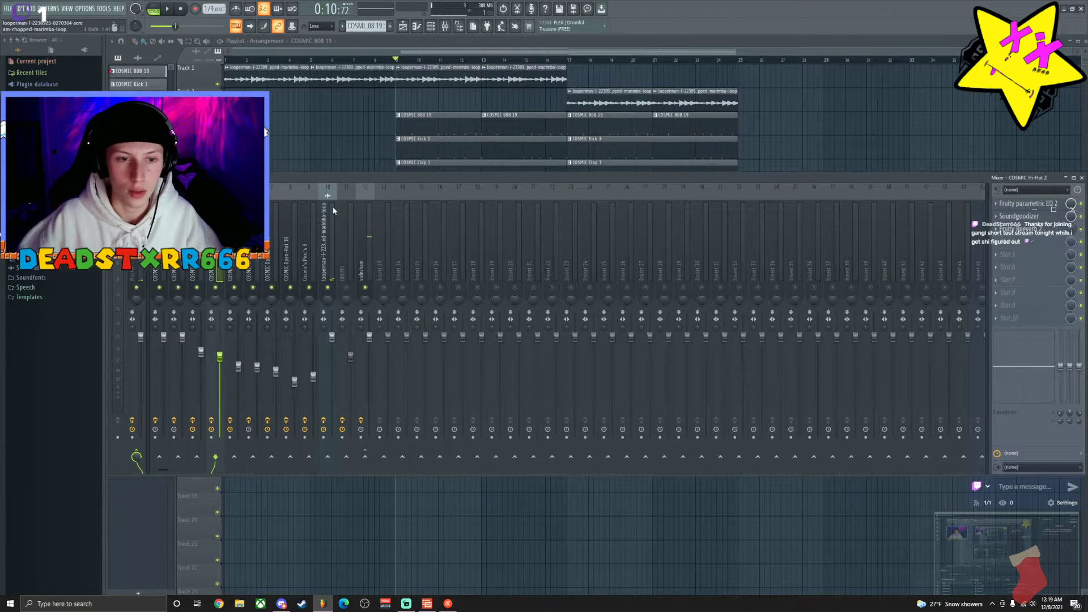
pyautogui.click(453, 30)
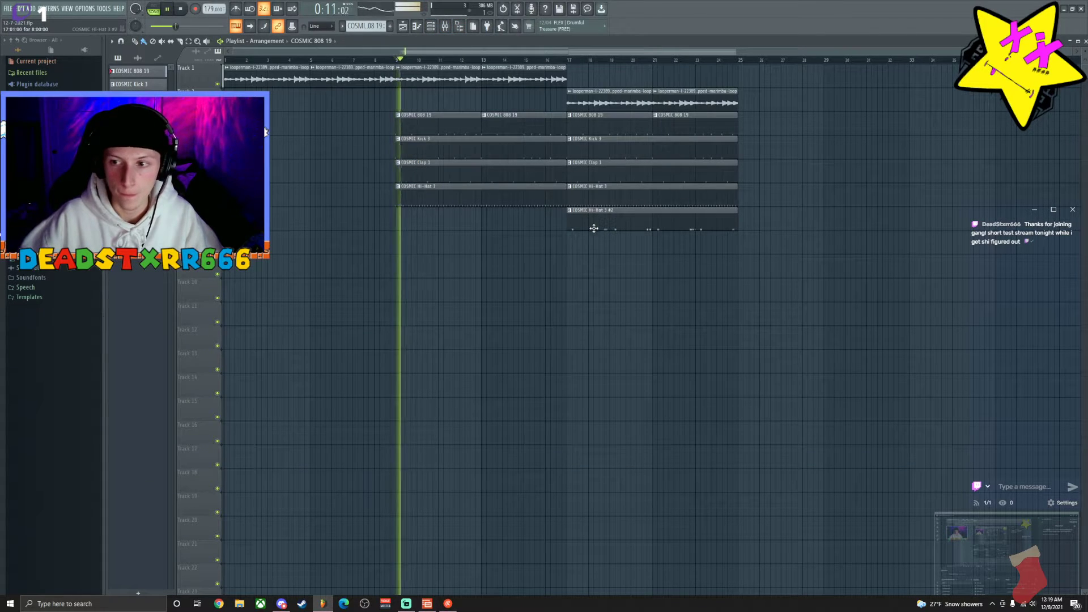
pyautogui.click(487, 60)
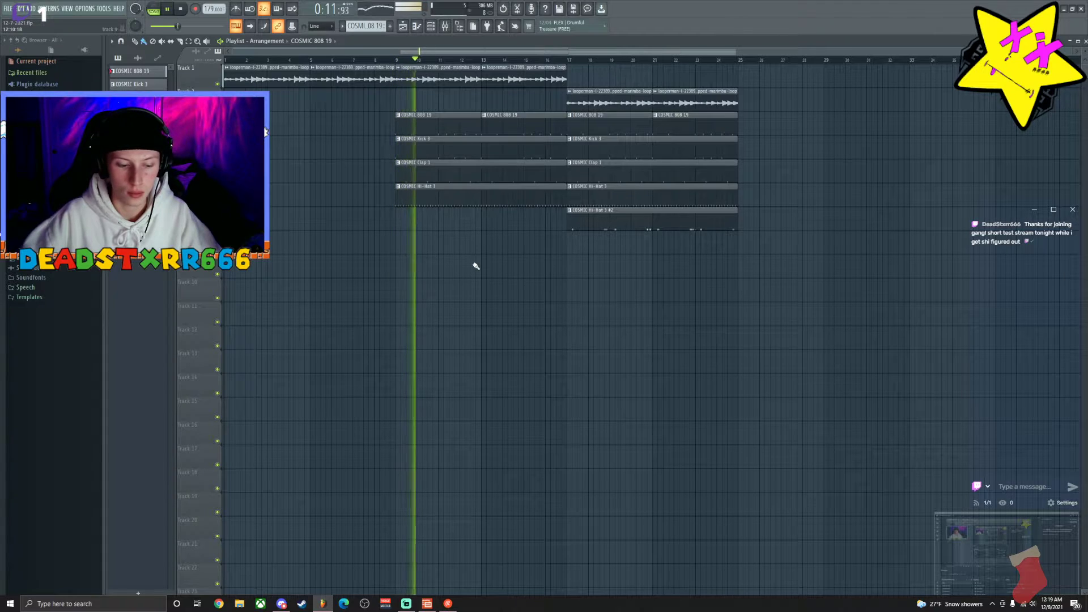
# Set the stream preview overlay to mirror the Streamlabs Desktop window.
pyautogui.rightClick(979, 529)
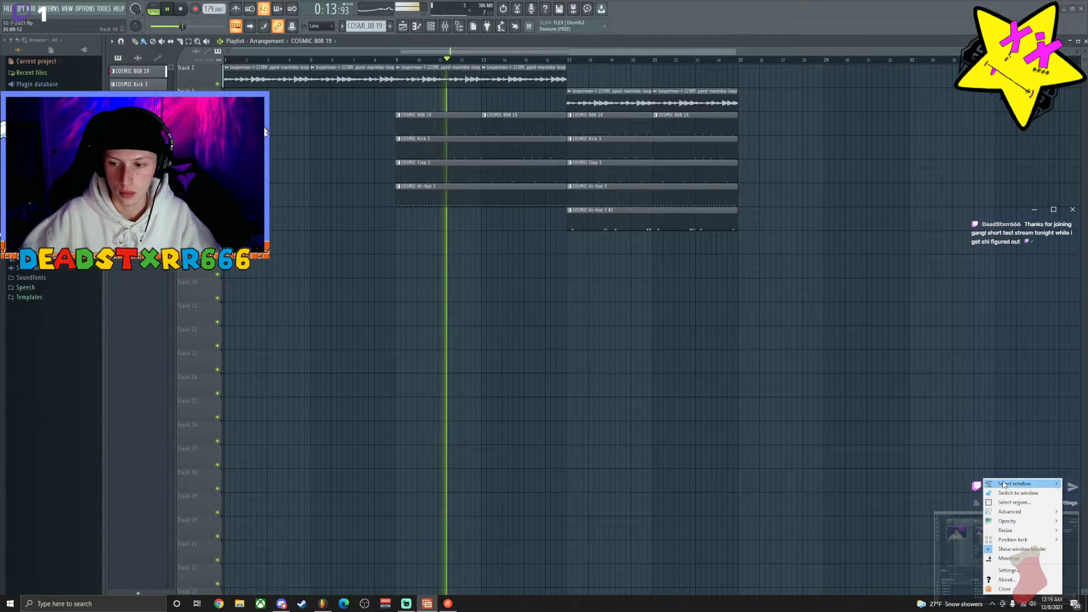
pyautogui.moveTo(1012, 483)
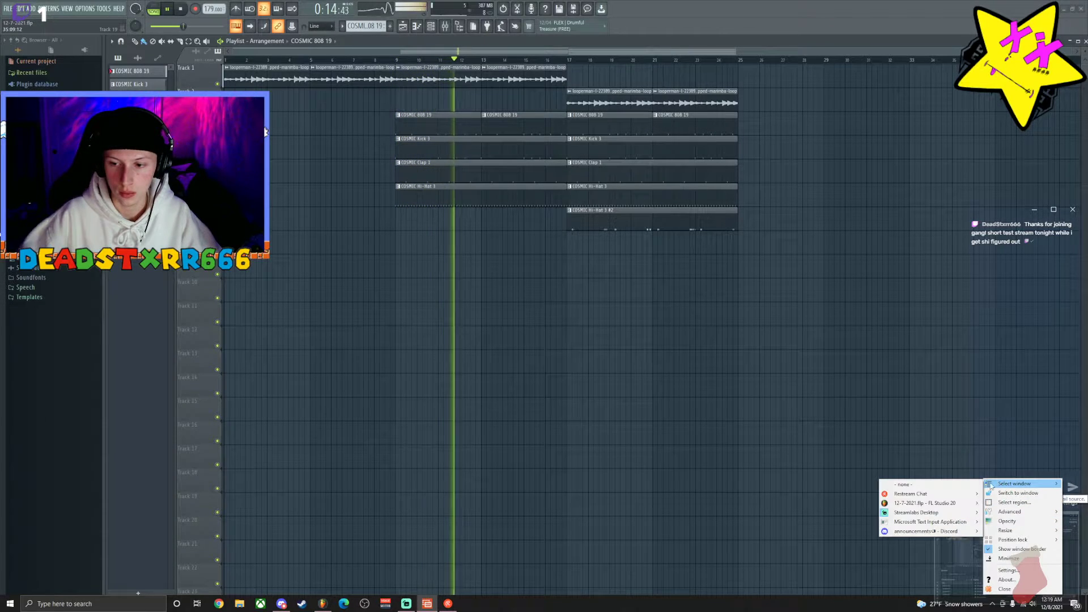
pyautogui.click(930, 513)
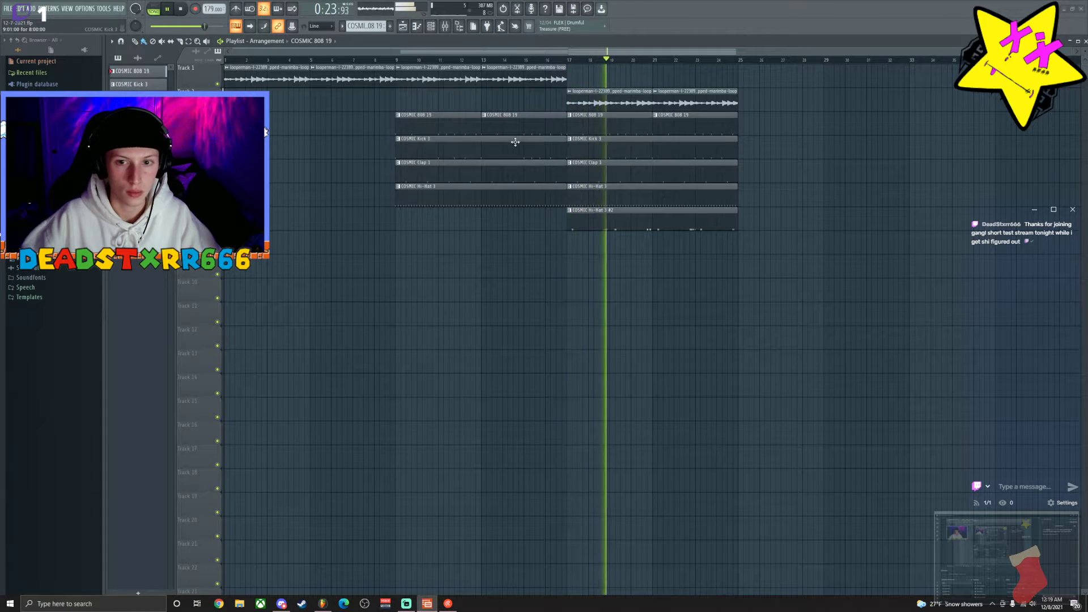
# Place COSMIC Open-Hat 3 on Track 8 and COSMIC Open-Hat 7 on Track 9 at bar 17, then play from bar 9.
pyautogui.moveTo(138, 136); pyautogui.dragTo(567, 244)
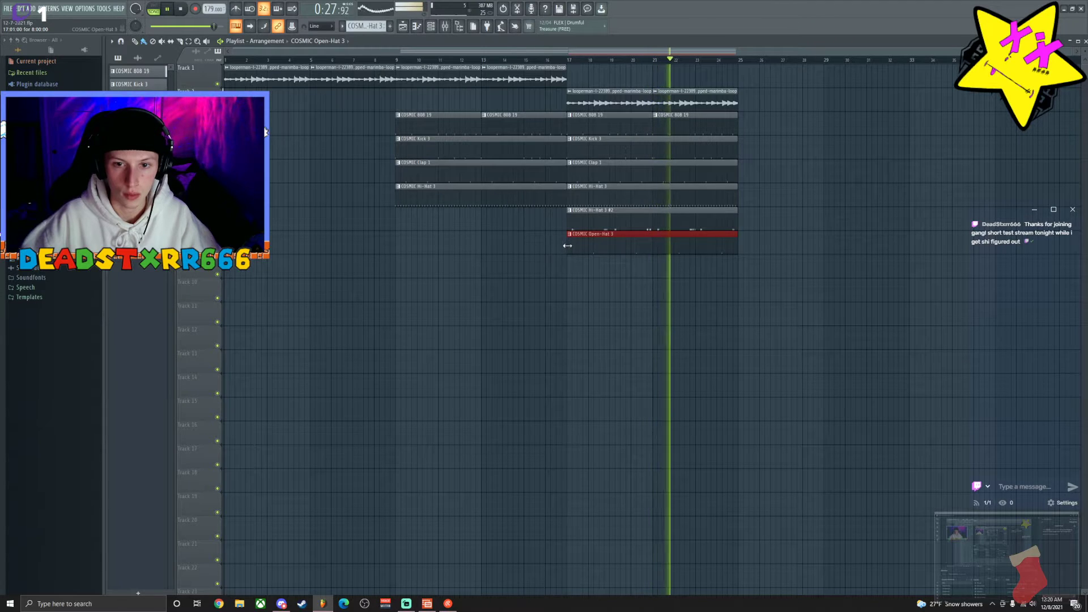
pyautogui.moveTo(138, 149); pyautogui.dragTo(567, 266)
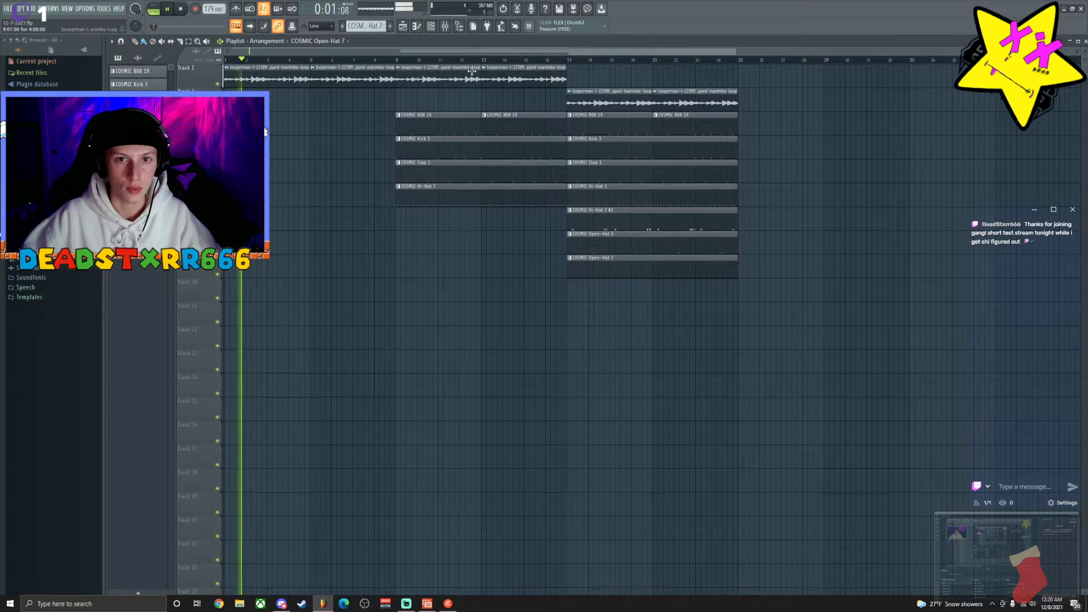
pyautogui.click(397, 68)
pyautogui.click(396, 59)
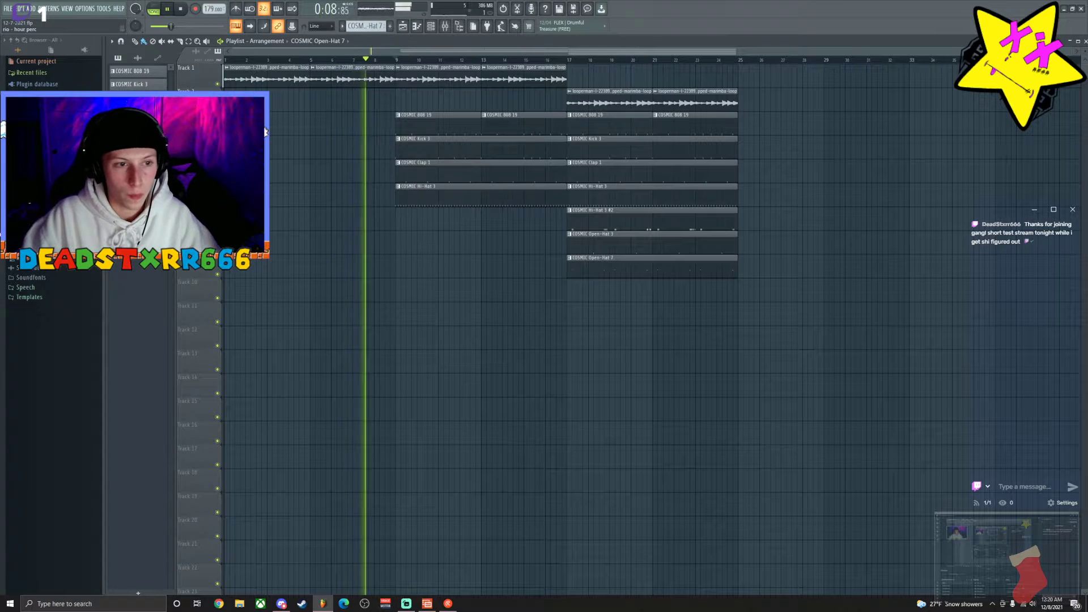
# Add the rio - hour perc pattern on Track 10 from bar 21 to 25 and shorten both Open-Hat clips to start at bar 21.
pyautogui.moveTo(138, 162); pyautogui.dragTo(701, 290)
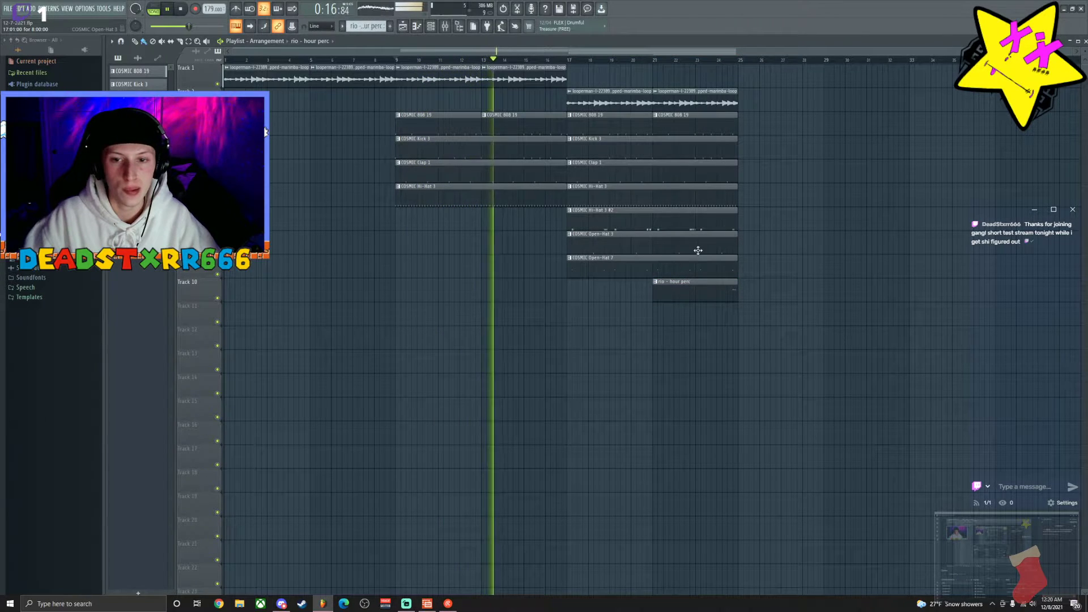
pyautogui.moveTo(588, 243); pyautogui.dragTo(658, 246)
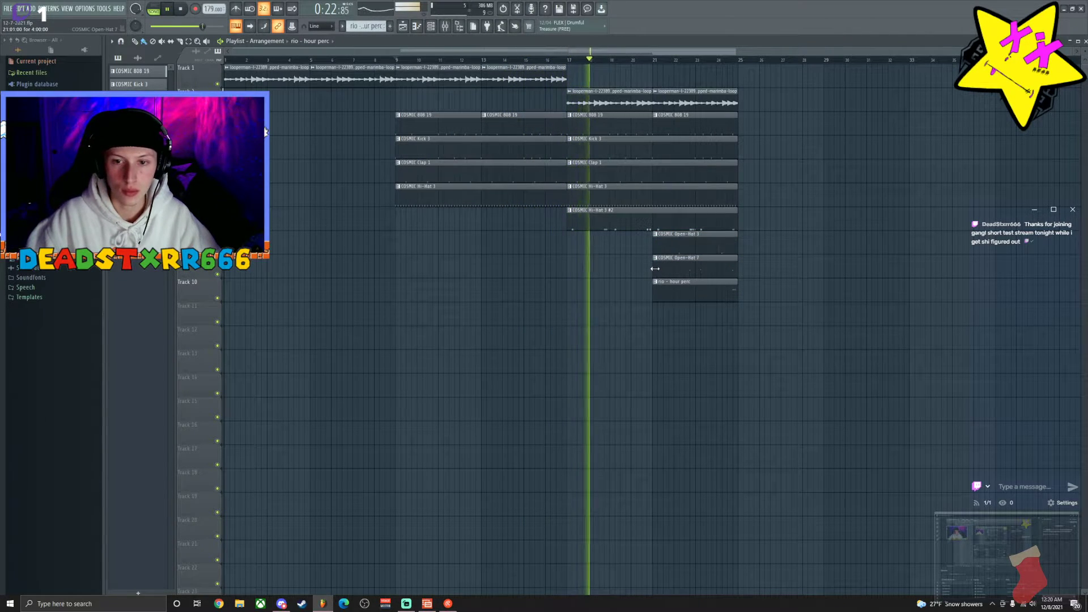
pyautogui.moveTo(656, 269)
pyautogui.mouseDown()
pyautogui.moveTo(566, 271)
pyautogui.moveTo(654, 276)
pyautogui.mouseUp()
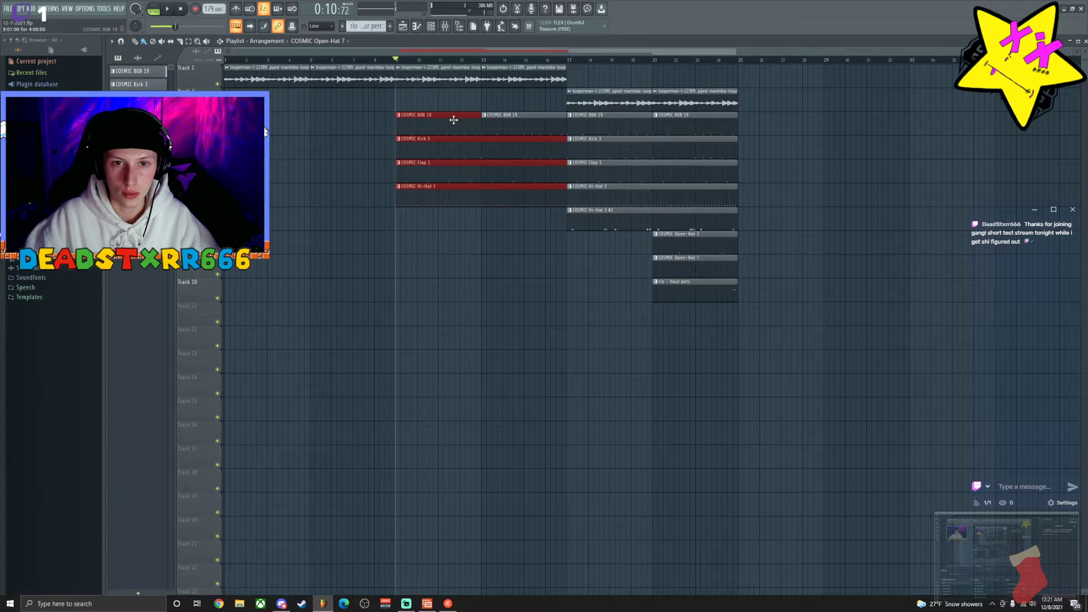
# Duplicate the 808, kick, clap and Hi-Hat 3 clips from bar 9 to bar 25 and start playback.
pyautogui.moveTo(443, 125)
pyautogui.mouseDown()
pyautogui.moveTo(619, 139)
pyautogui.moveTo(777, 126)
pyautogui.moveTo(792, 115)
pyautogui.mouseUp()
pyautogui.hotkey('ctrl', 'd')
pyautogui.press('space')
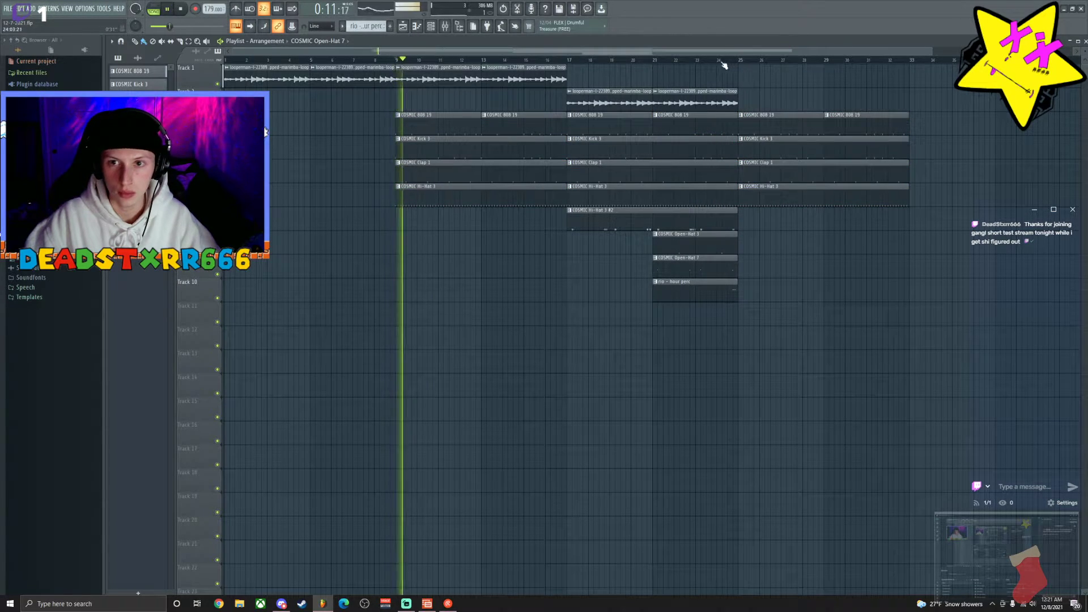
# Place marimba loop clips on Track 2 at bars 25 and 29.
pyautogui.click(716, 61)
pyautogui.click(720, 103)
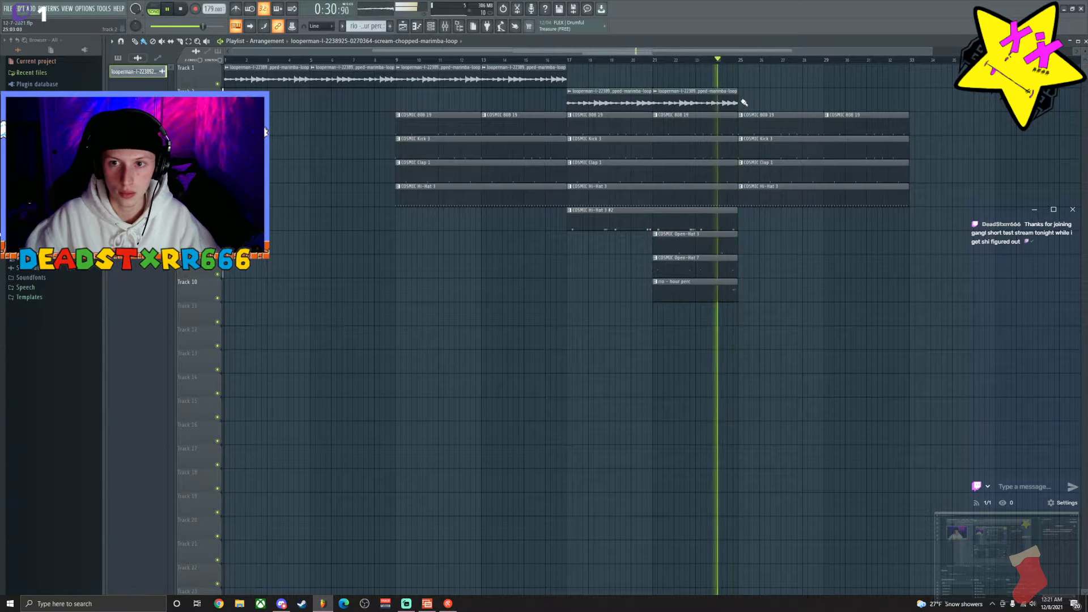
pyautogui.click(742, 102)
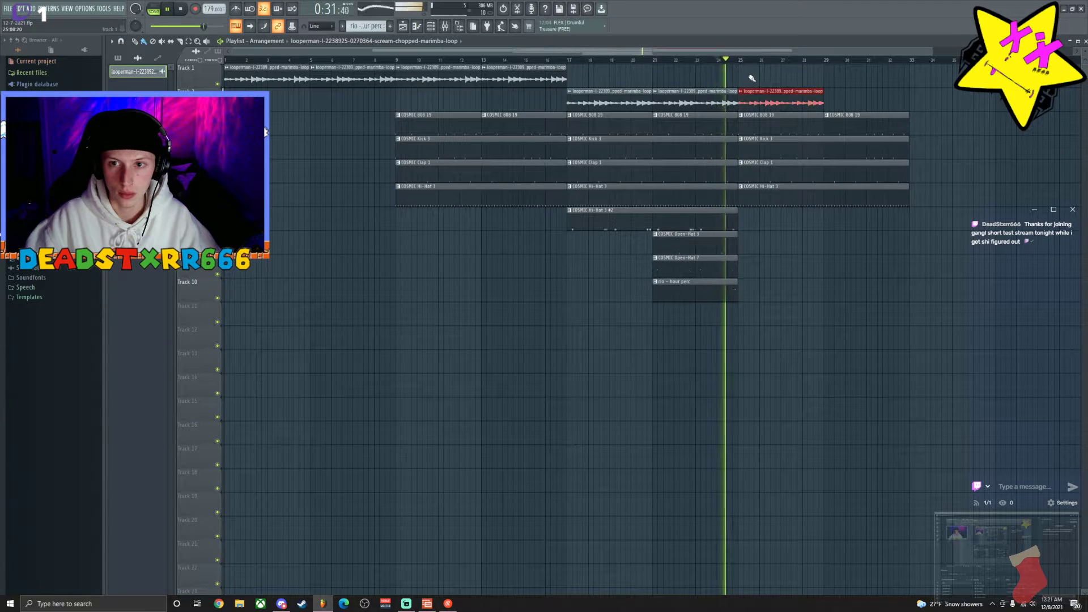
pyautogui.click(829, 105)
pyautogui.scroll(-2, 637, 62)
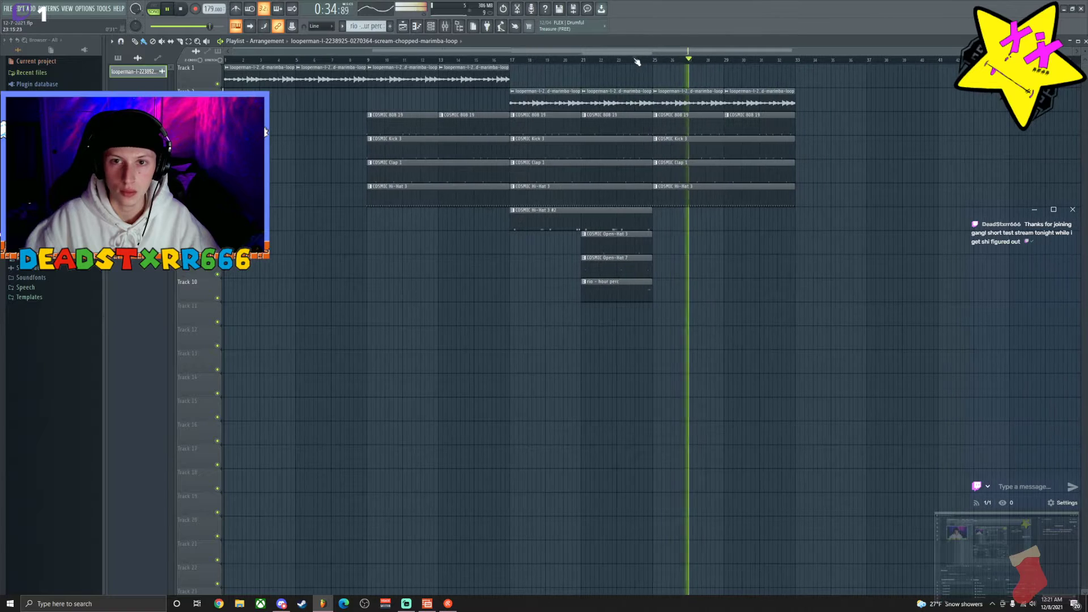
# Remove the Track 2 marimba clips from bars 25 to 33 and place Track 1 marimba loop clips at bars 25 and 29.
pyautogui.click(609, 61)
pyautogui.rightClick(687, 98)
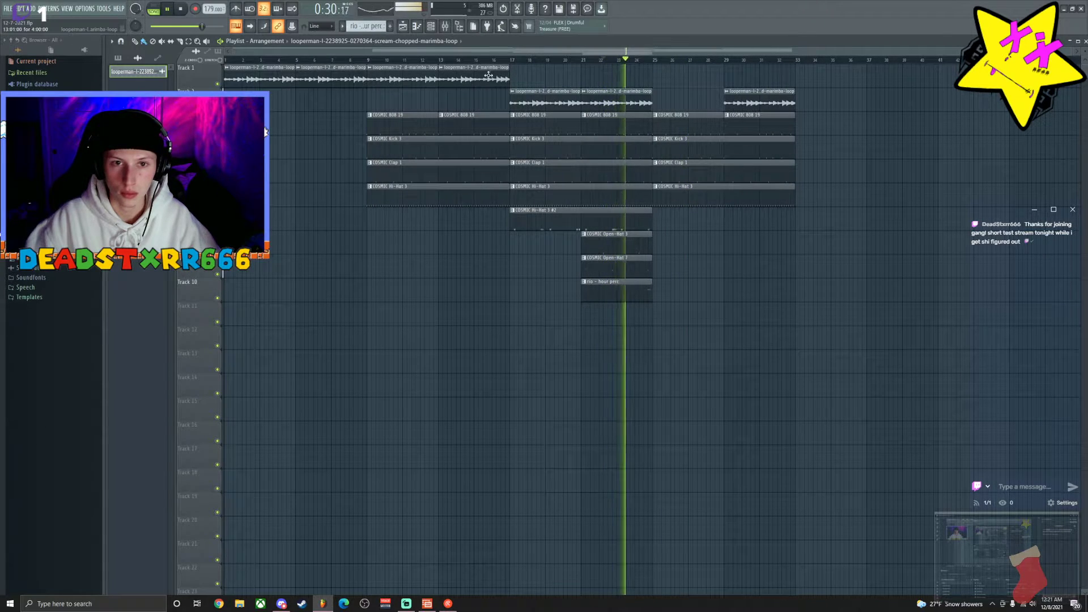
pyautogui.click(653, 81)
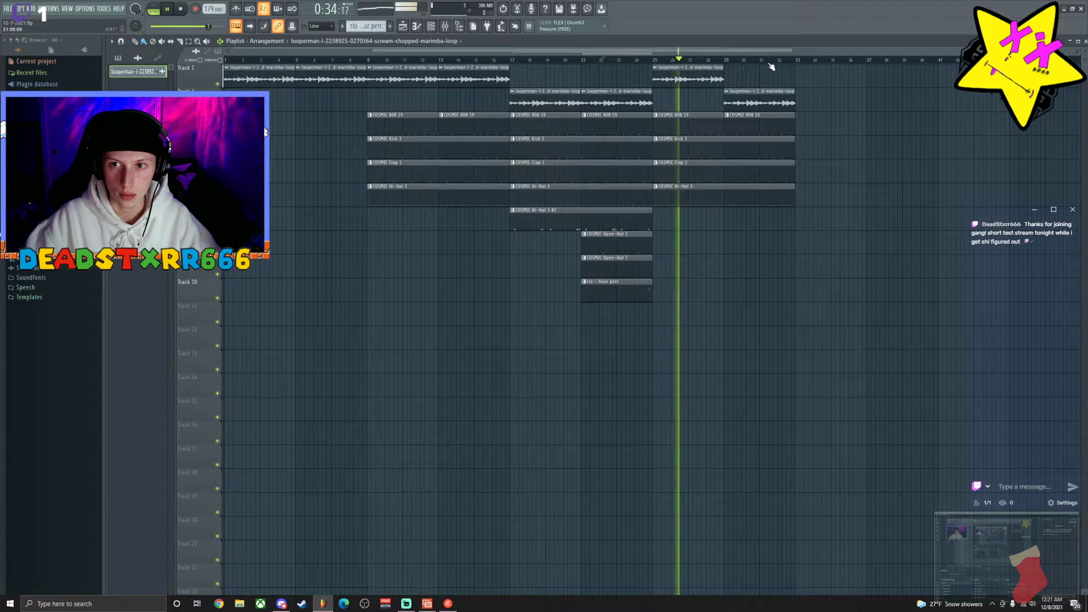
pyautogui.rightClick(737, 98)
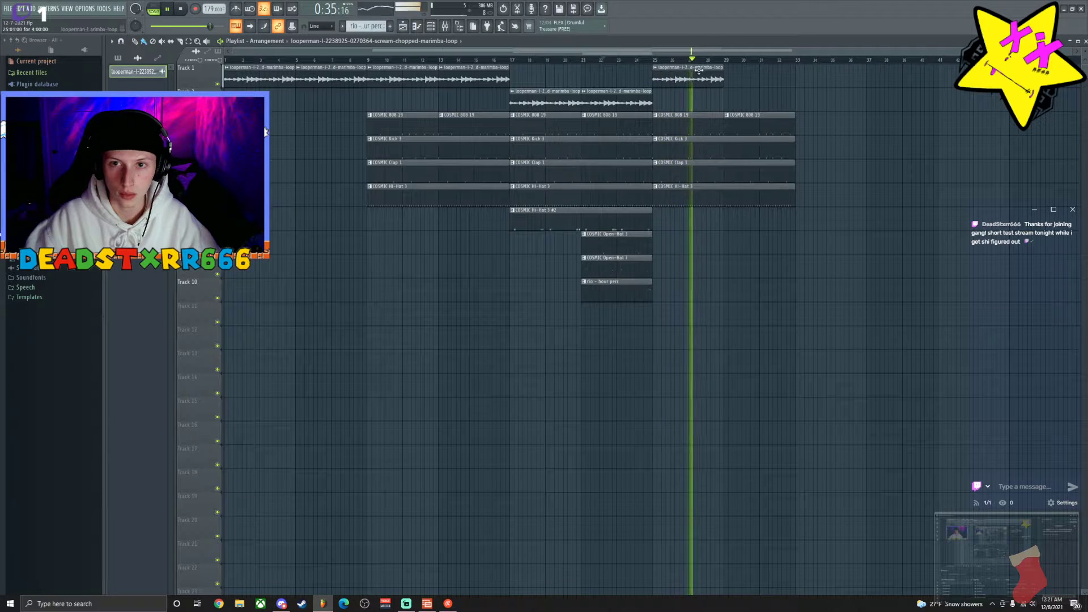
pyautogui.click(729, 80)
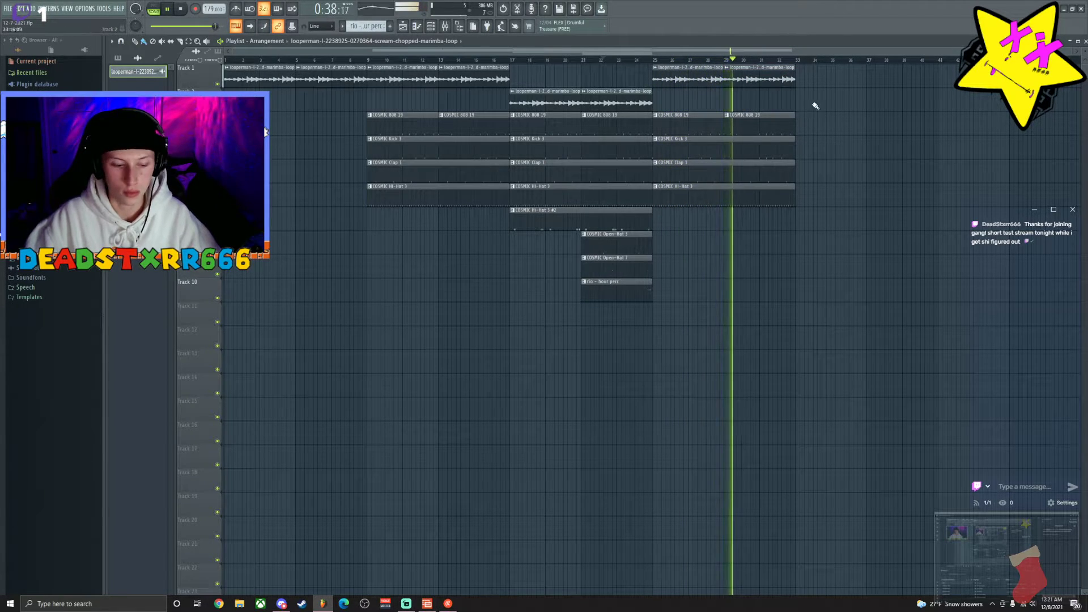
# Duplicate the last two Track 1 marimba clips to bar 33 and the Track 2 marimba pair to bar 41.
pyautogui.moveTo(753, 75); pyautogui.dragTo(830, 76)
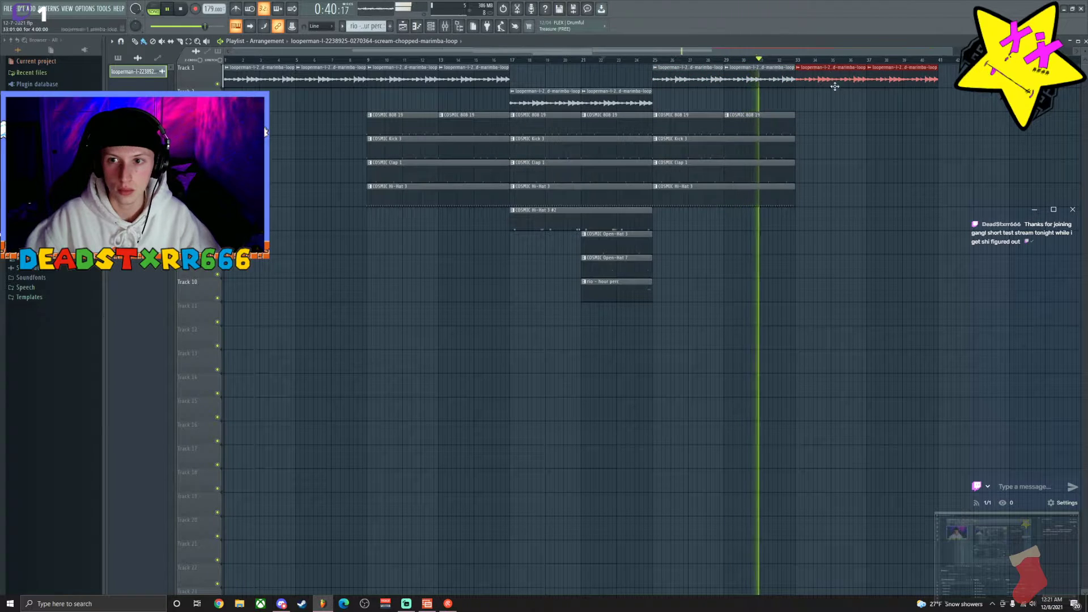
pyautogui.keyDown('ctrl'); pyautogui.click(833, 91); pyautogui.keyUp('ctrl')
pyautogui.moveTo(558, 98); pyautogui.dragTo(987, 103)
pyautogui.scroll(-1, 948, 62)
pyautogui.scroll(-1, 948, 62)
pyautogui.keyDown('ctrl'); pyautogui.click(918, 72); pyautogui.keyUp('ctrl')
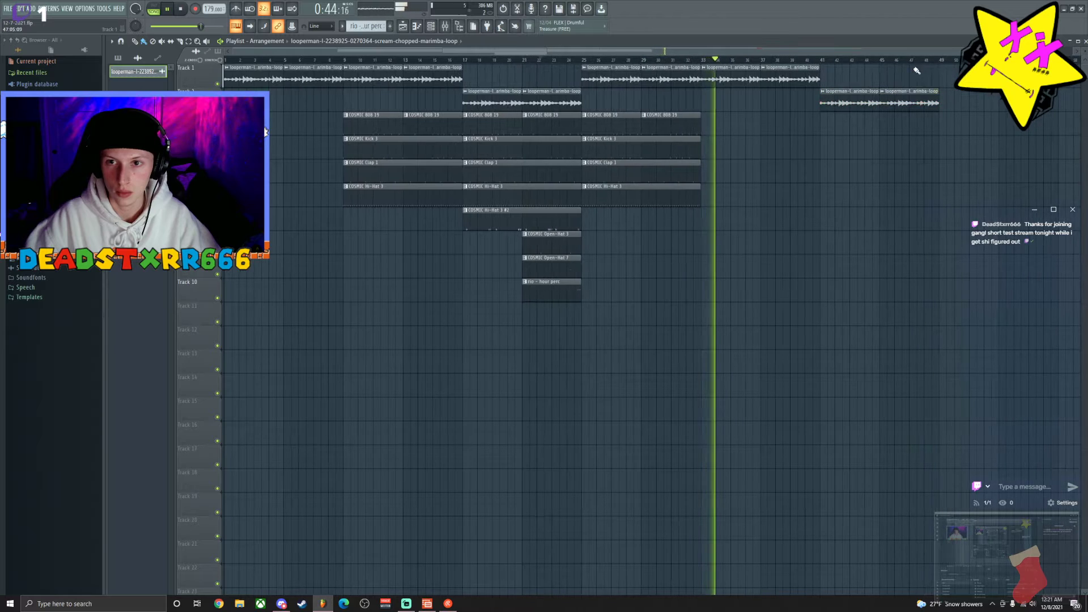
# Play back the arrangement and inspect the open-hat and kick channels in the mixer.
pyautogui.press('space')
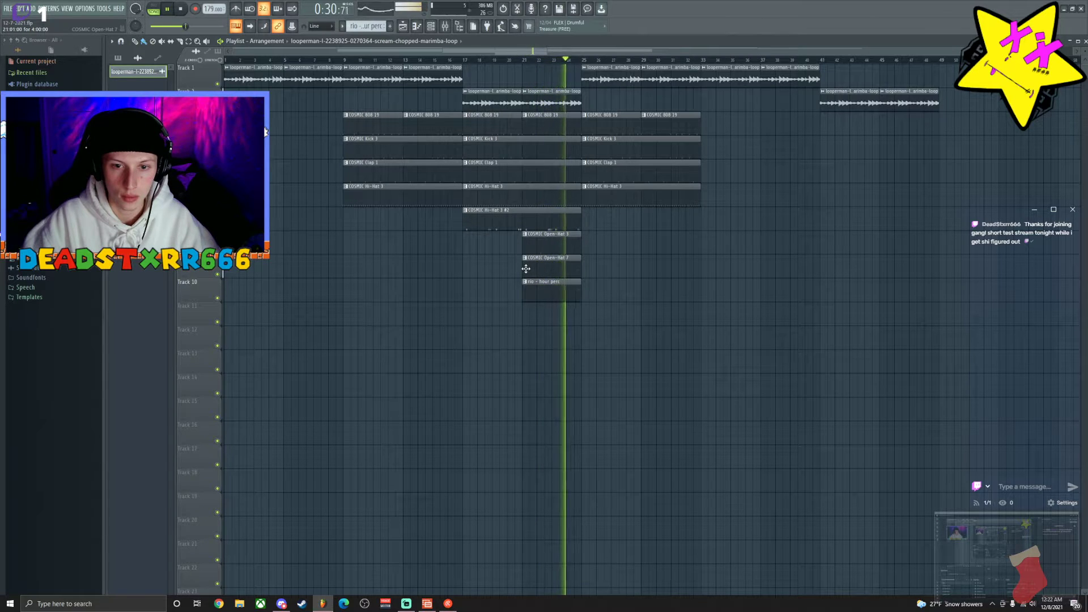
pyautogui.click(444, 27)
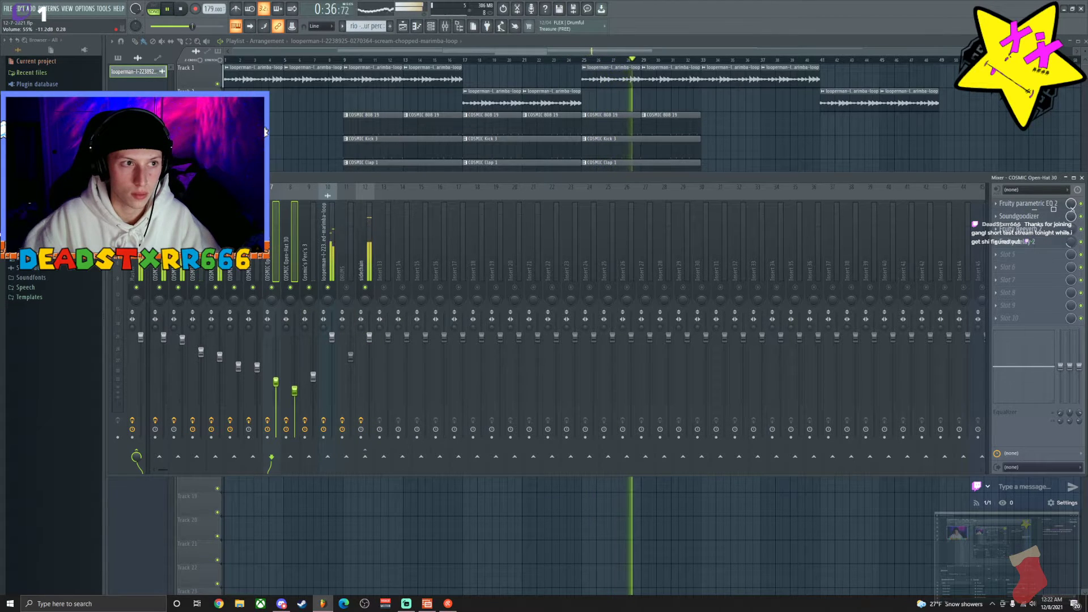
pyautogui.click(170, 279)
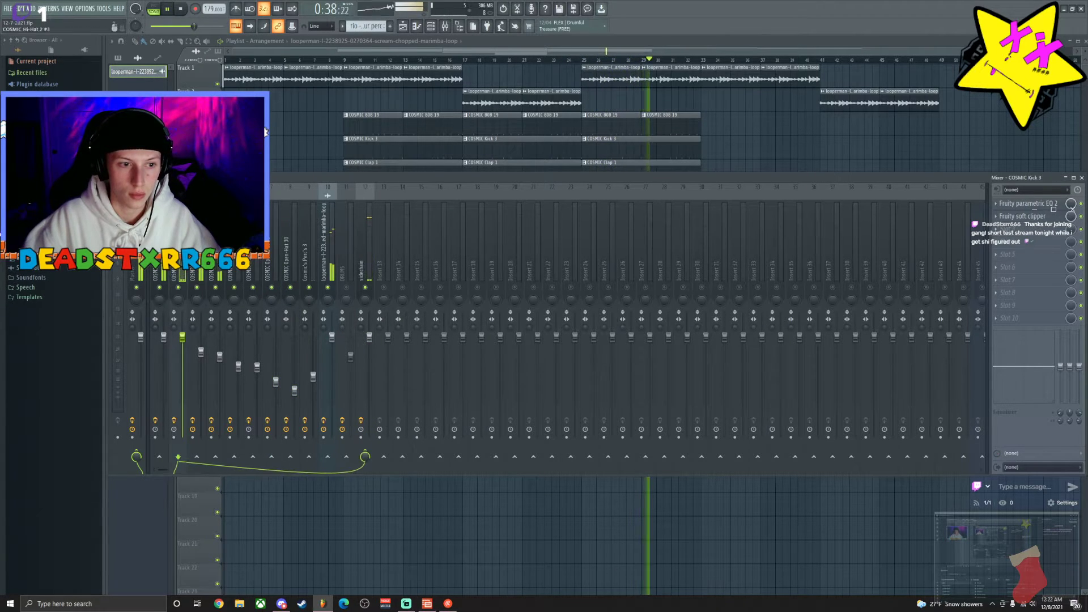
pyautogui.click(454, 27)
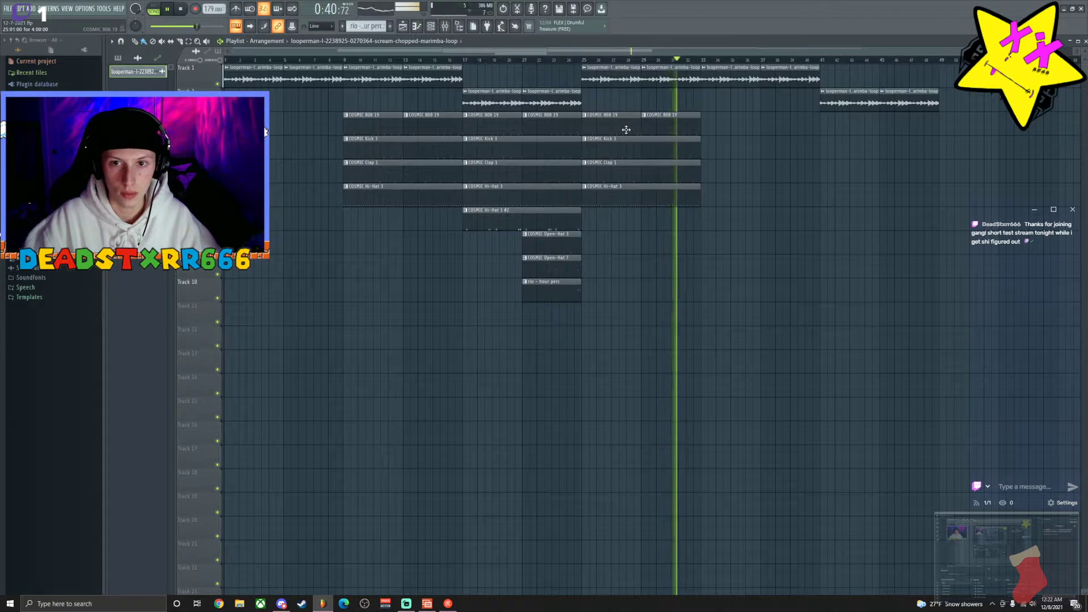
# Copy the selected drum clips from bars 17 to 25 to bar 33 and extend the copied 808 clip to start at bar 33.
pyautogui.moveTo(546, 113); pyautogui.dragTo(551, 290)
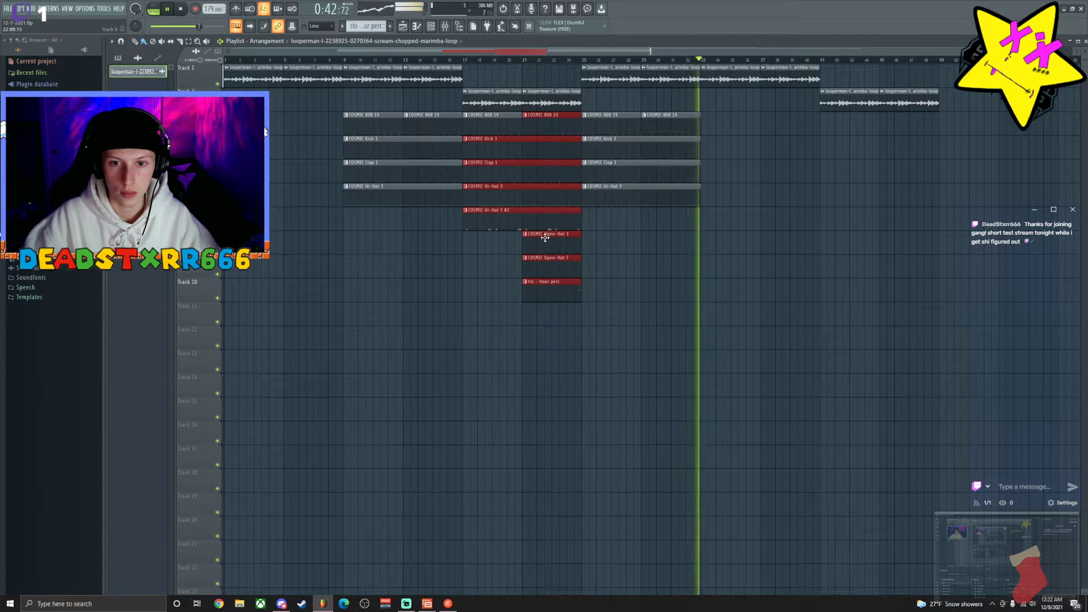
pyautogui.moveTo(546, 238); pyautogui.dragTo(791, 224)
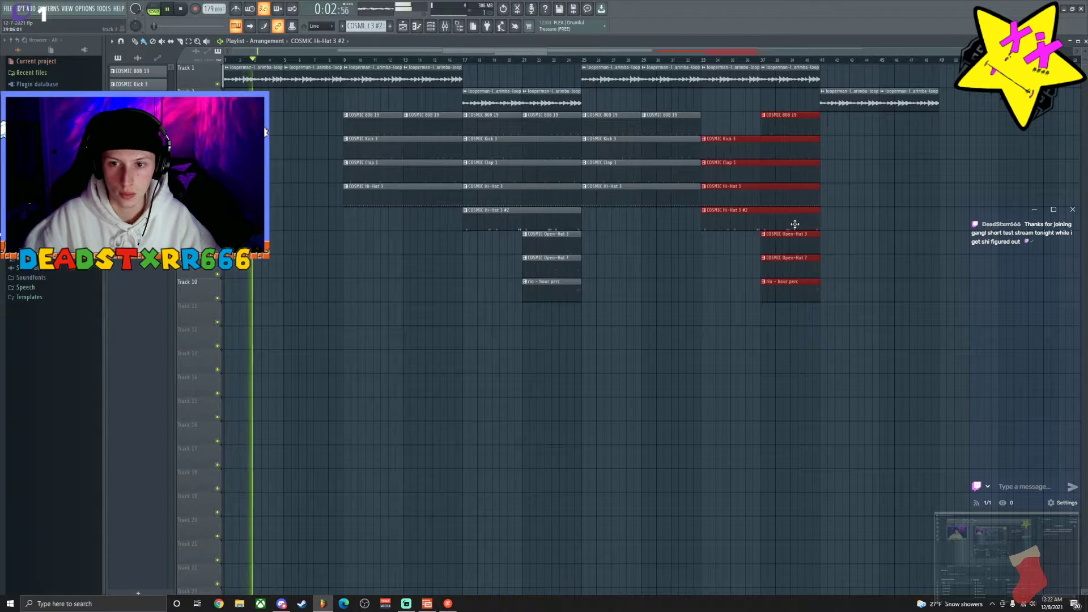
pyautogui.click(843, 216)
pyautogui.moveTo(768, 126); pyautogui.dragTo(717, 123)
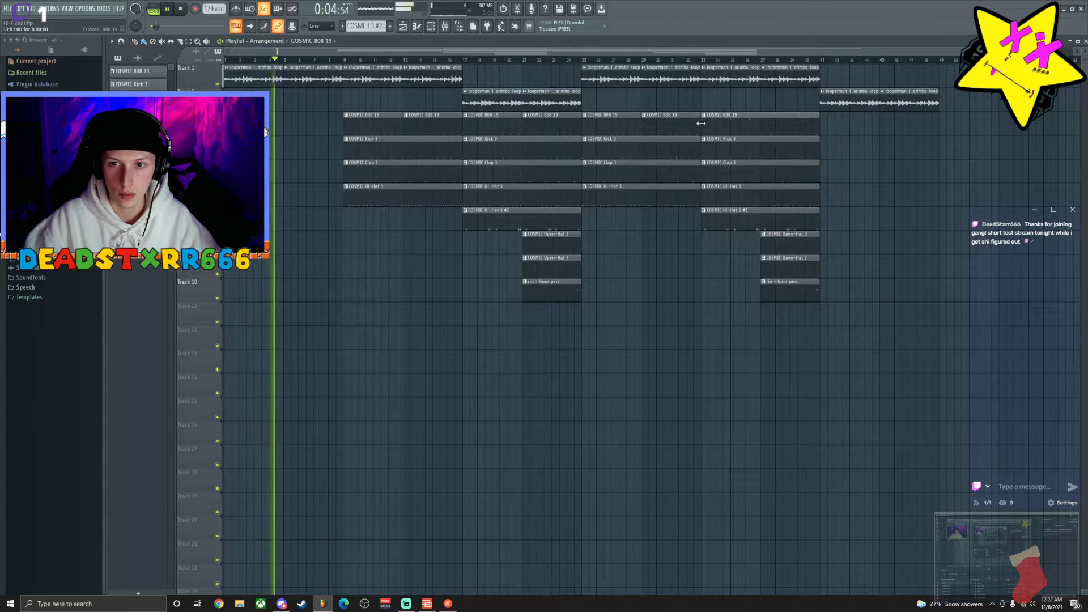
# Extend both copied Open-Hat clips to start at bar 33 and add a rio - hour perc clip on Track 10 at bar 33.
pyautogui.click(692, 58)
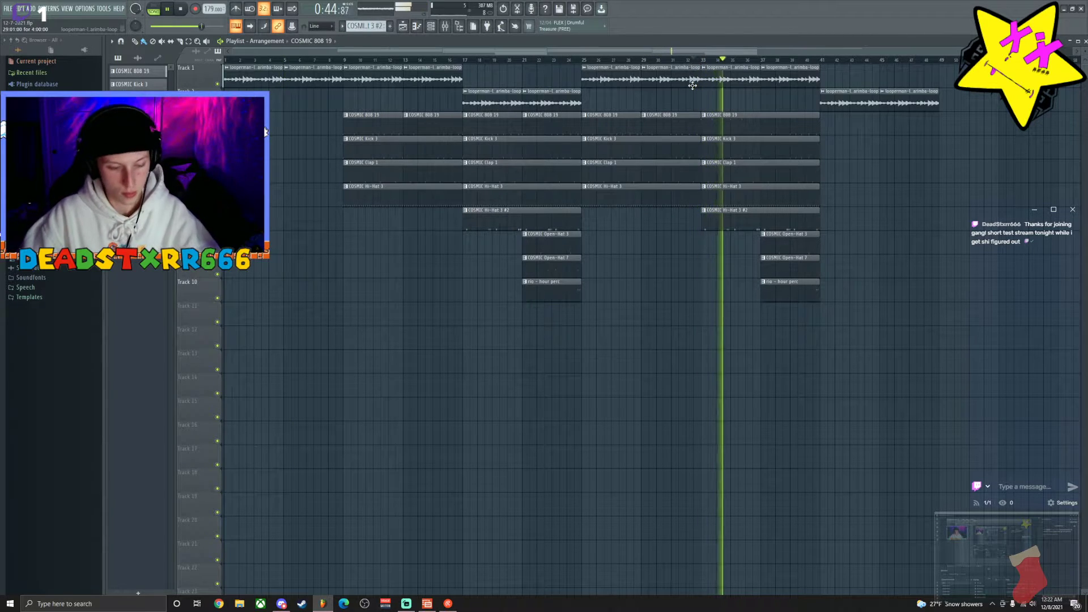
pyautogui.click(688, 60)
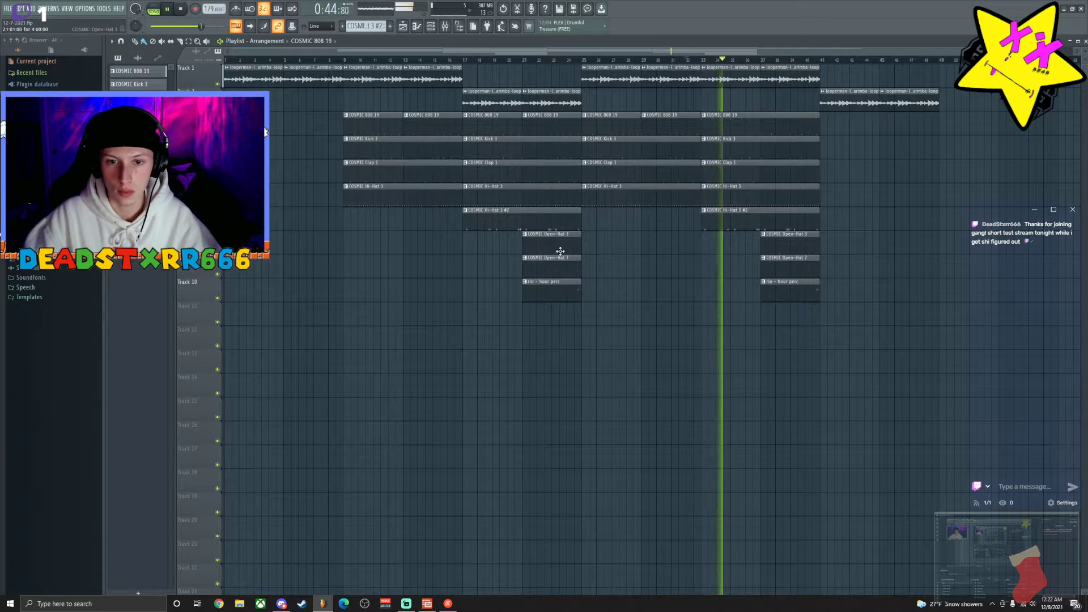
pyautogui.moveTo(758, 248); pyautogui.dragTo(772, 286)
pyautogui.press('space')
pyautogui.press('space')
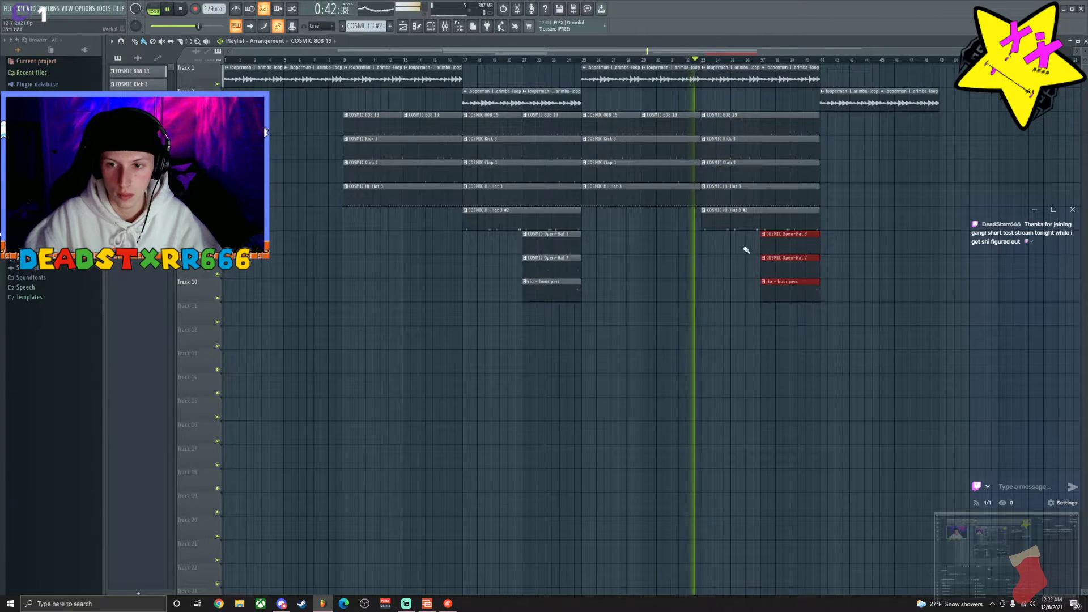
pyautogui.moveTo(746, 247); pyautogui.dragTo(707, 242)
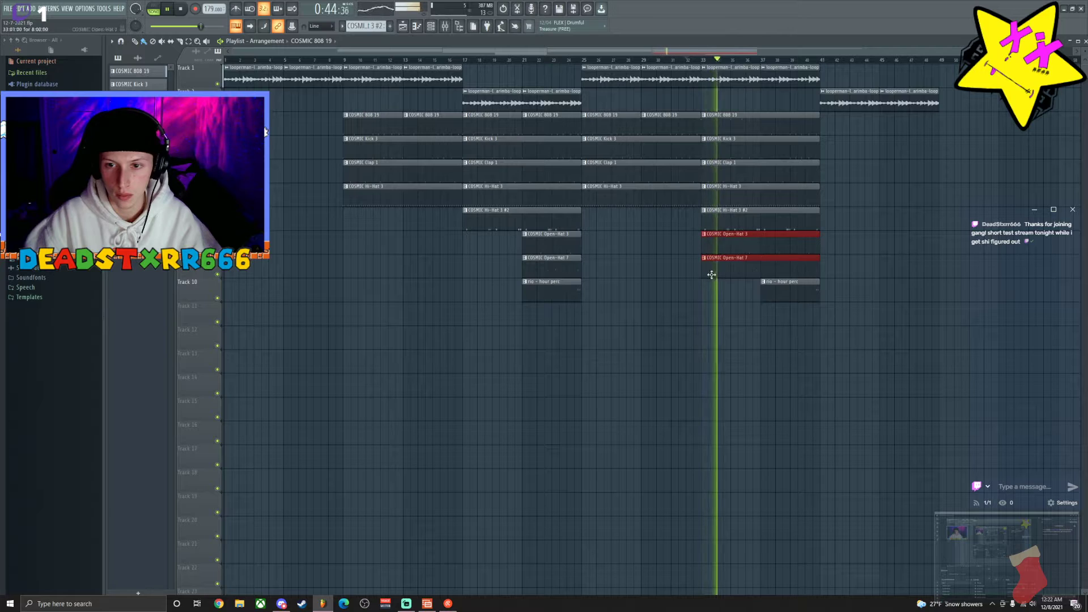
pyautogui.click(770, 290)
pyautogui.click(706, 293)
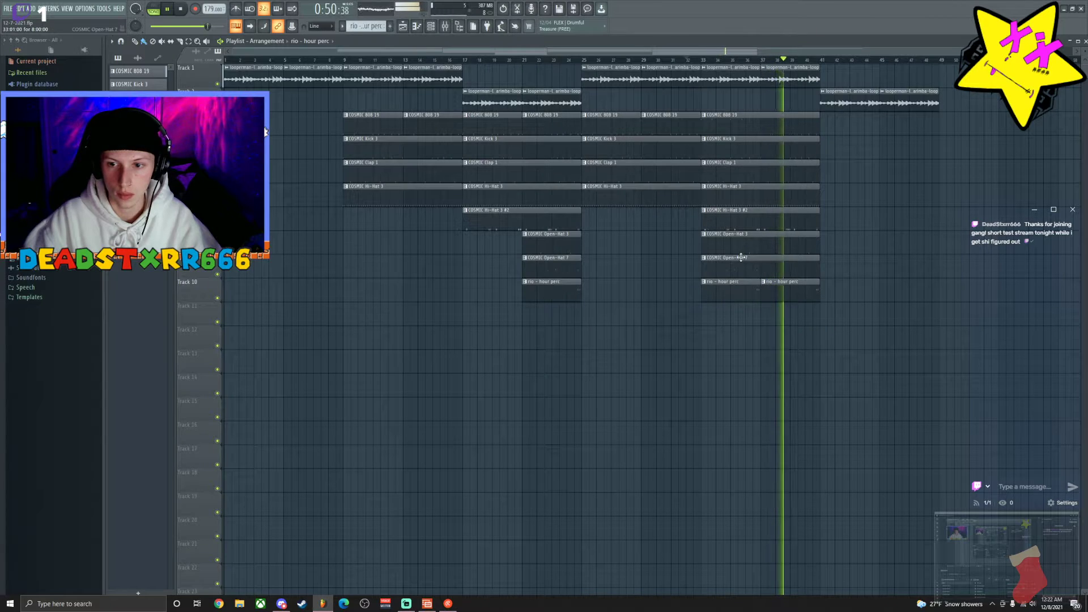
# Lower the COSMIC Open-Hat 30 mixer volume slightly and return to the playlist.
pyautogui.click(448, 26)
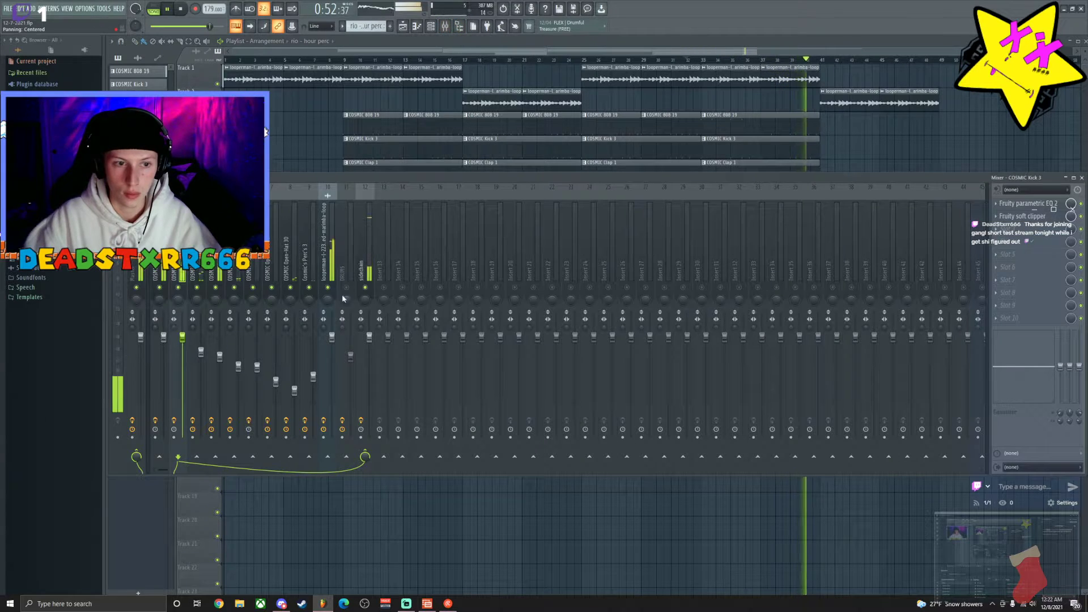
pyautogui.click(294, 391)
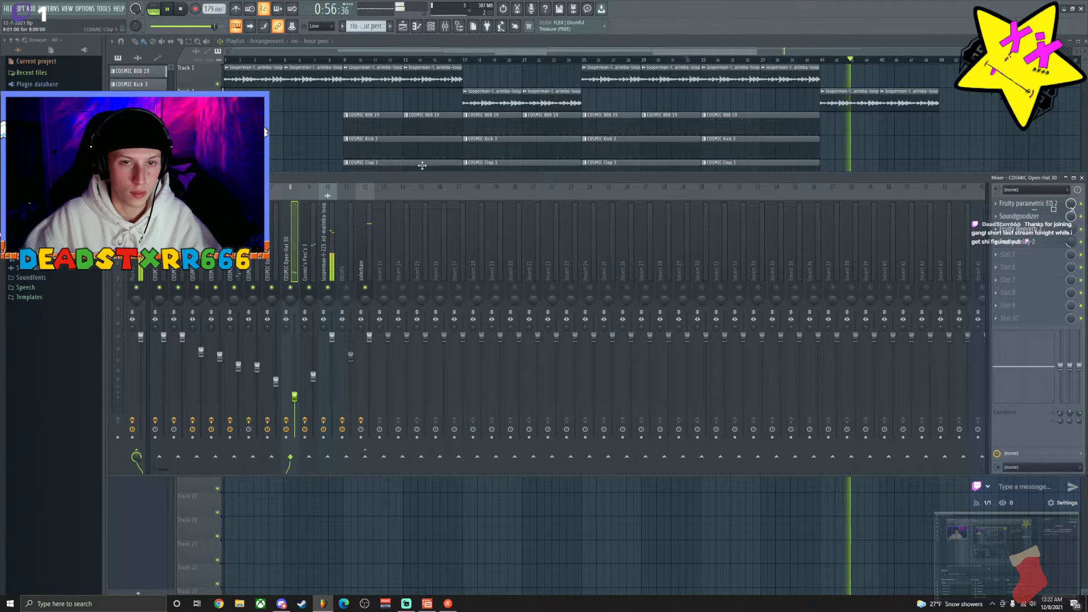
pyautogui.click(453, 31)
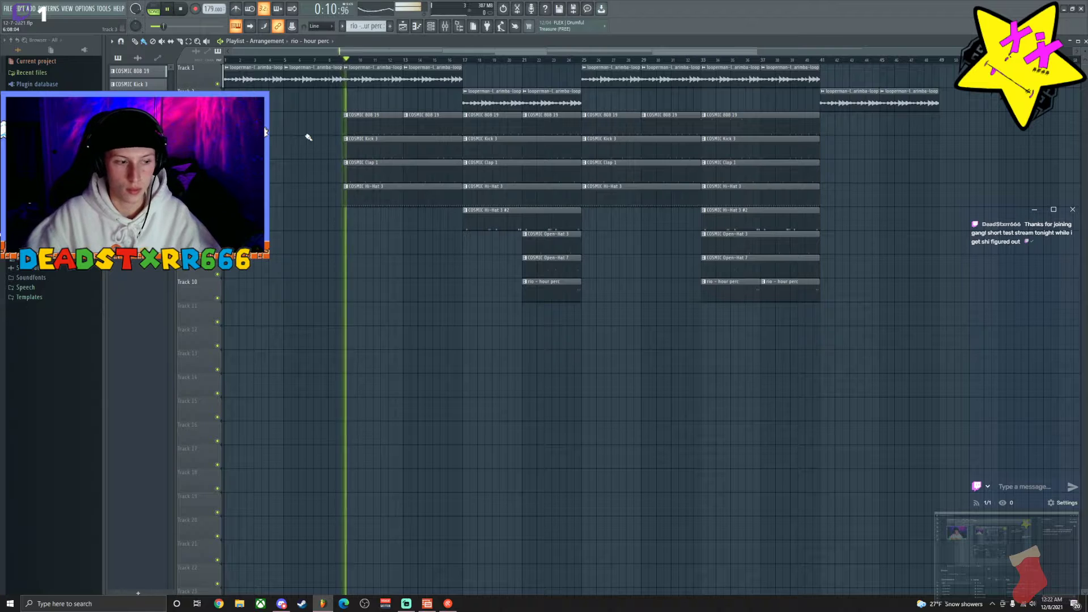
# Place a COSMIC Clap 1 clip on Track 5 after bar 41 and shorten it to span bars 45 to 49.
pyautogui.scroll(-1, 351, 60)
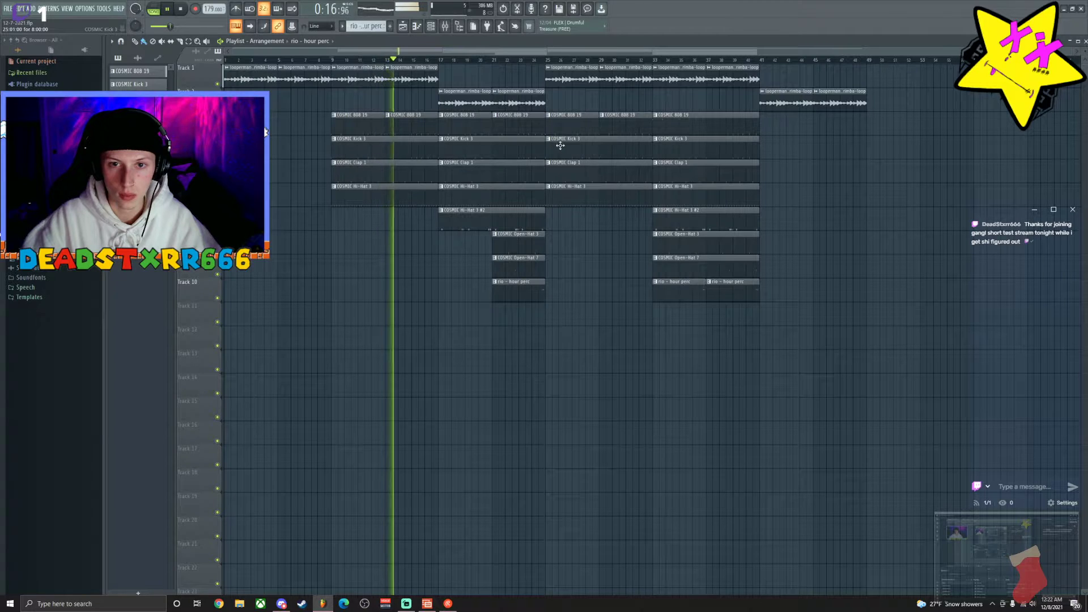
pyautogui.click(615, 176)
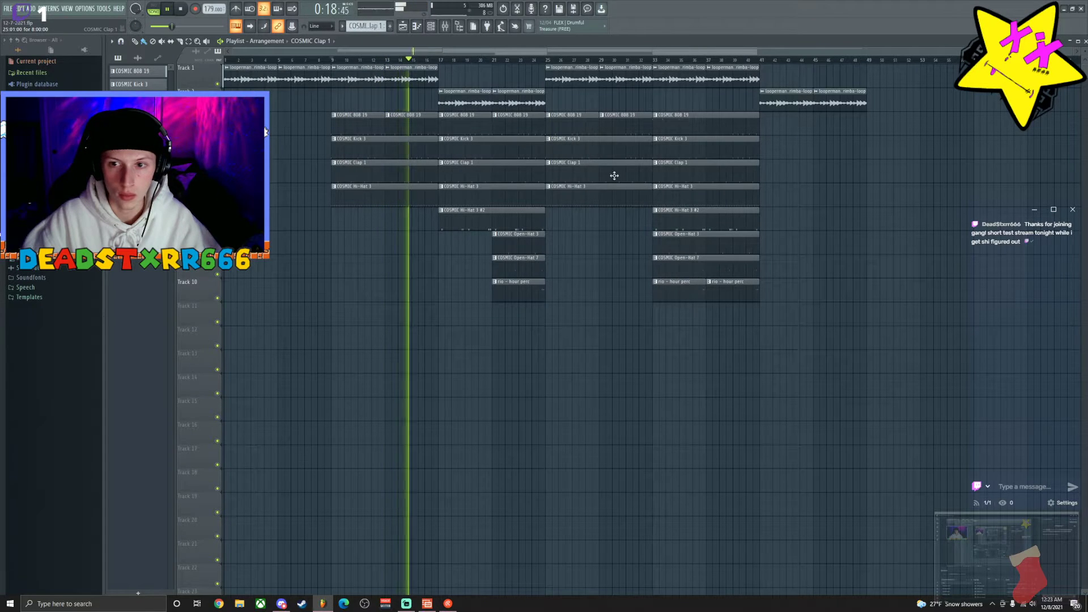
pyautogui.doubleClick(765, 177)
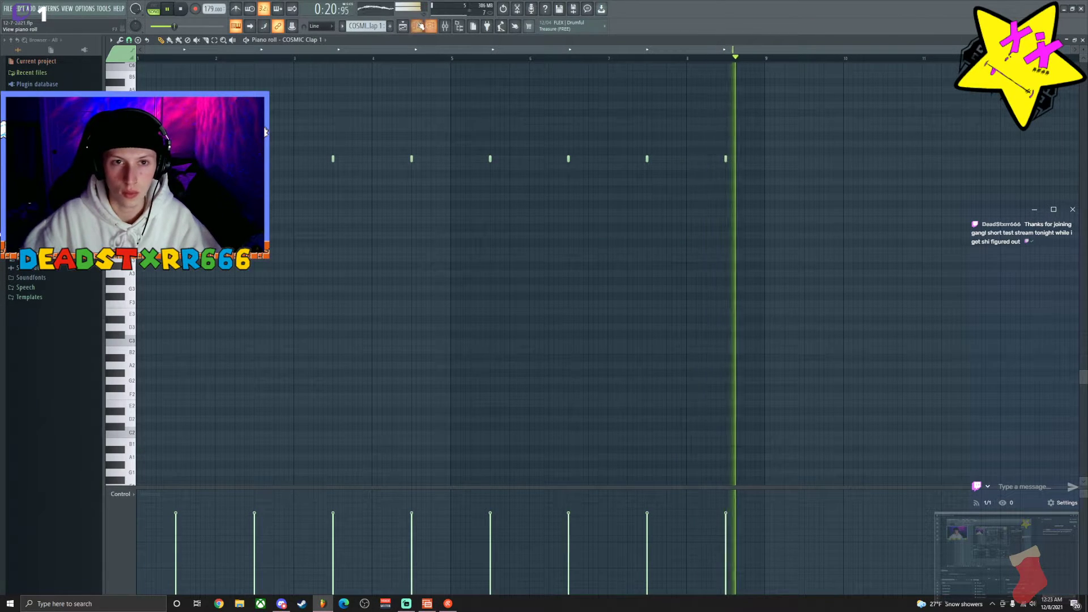
pyautogui.click(420, 26)
pyautogui.moveTo(762, 172); pyautogui.dragTo(798, 186)
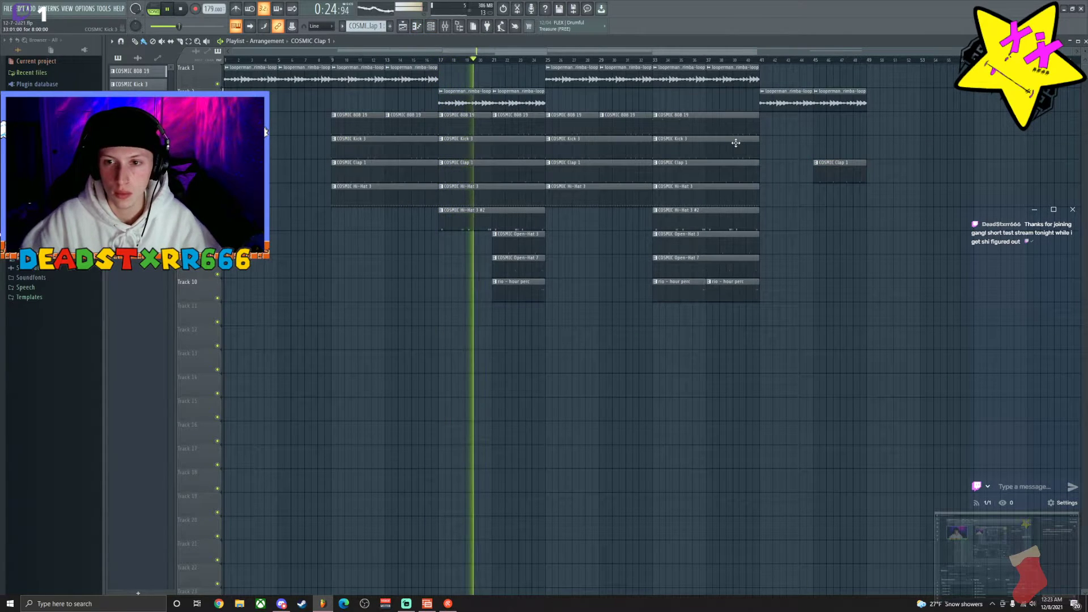
# Add COSMIC Kick 3 on Track 4 and COSMIC 808 19 on Track 3, each spanning bars 45 to 49.
pyautogui.click(768, 150)
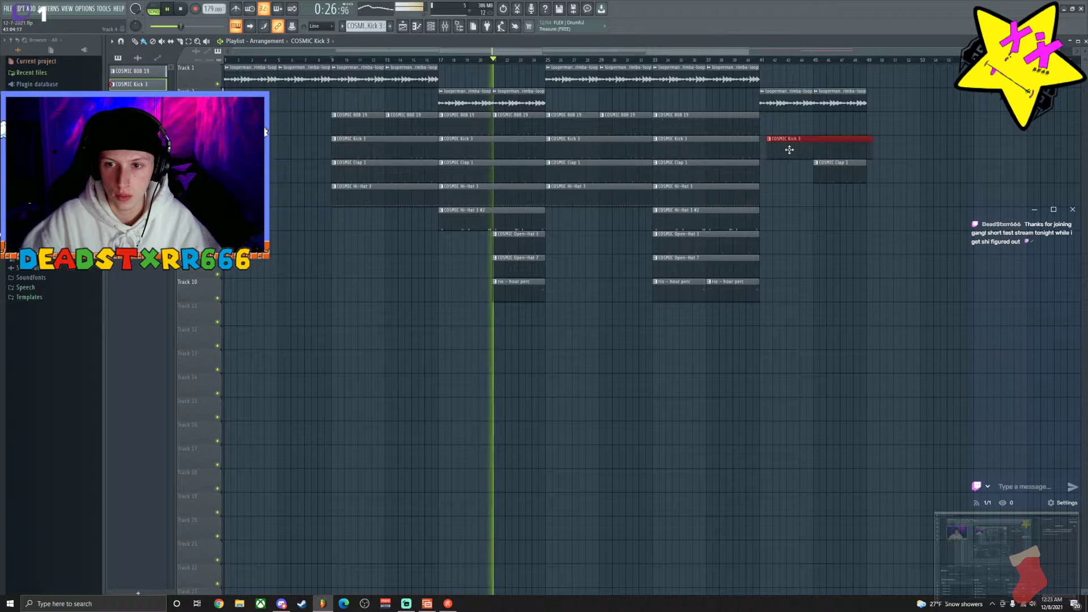
pyautogui.moveTo(766, 150); pyautogui.dragTo(797, 149)
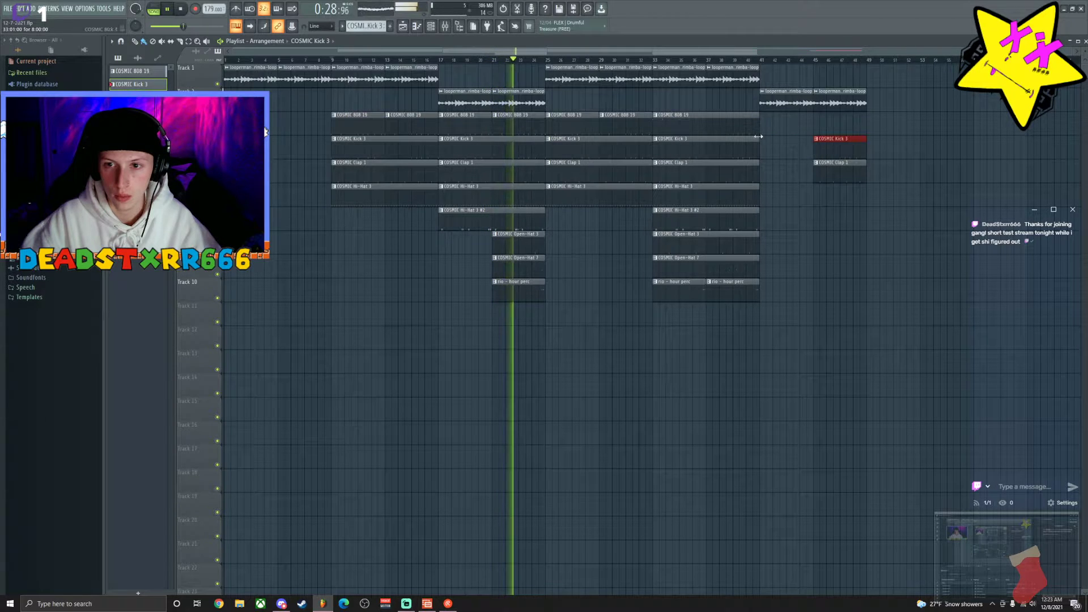
pyautogui.click(756, 128)
pyautogui.click(765, 129)
pyautogui.moveTo(761, 128); pyautogui.dragTo(810, 127)
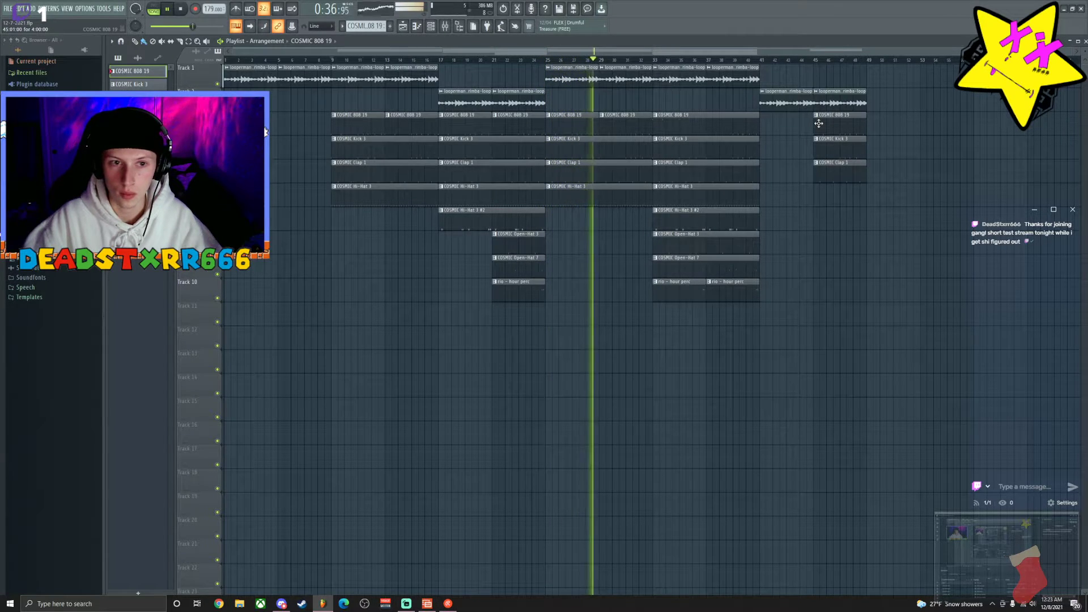
pyautogui.moveTo(819, 124); pyautogui.dragTo(847, 124)
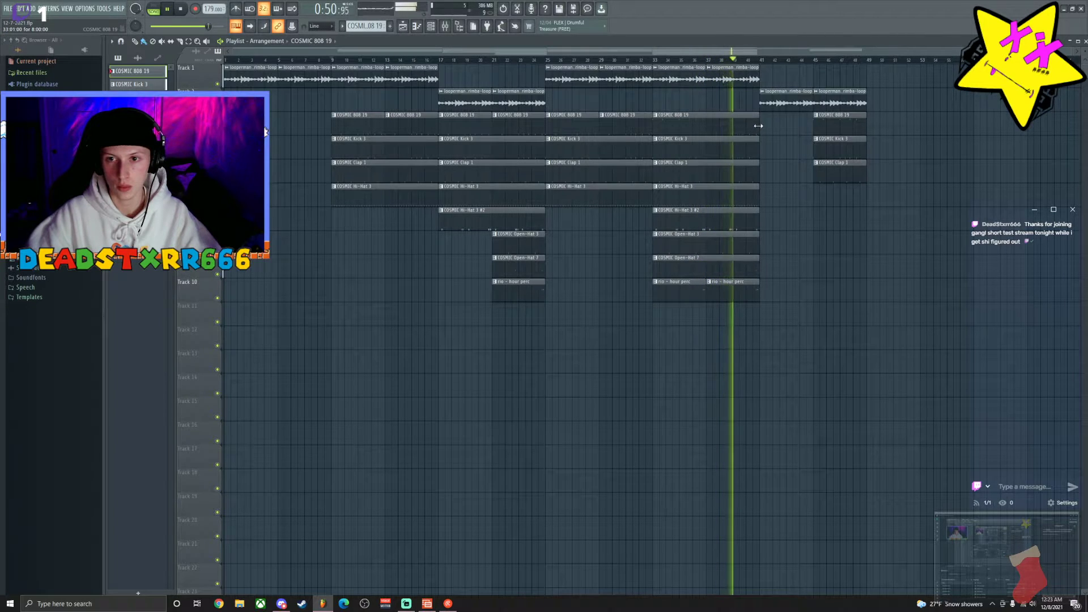
# Divide the 808 at bars 33 to 41 into two four-bar clips and duplicate the full bar 17 to 25 section to bar 49.
pyautogui.click(708, 118)
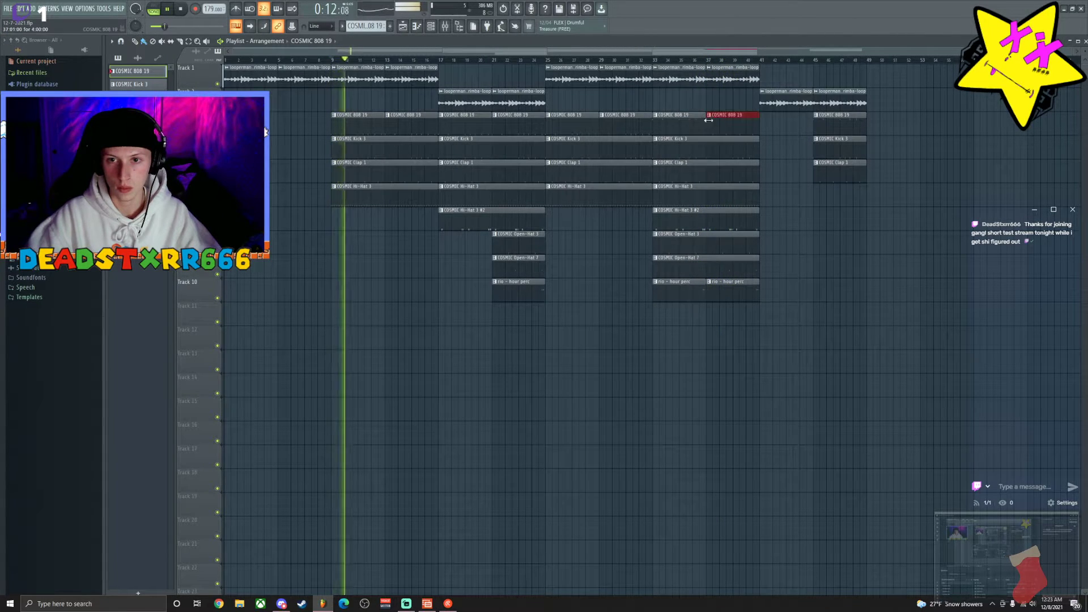
pyautogui.click(640, 59)
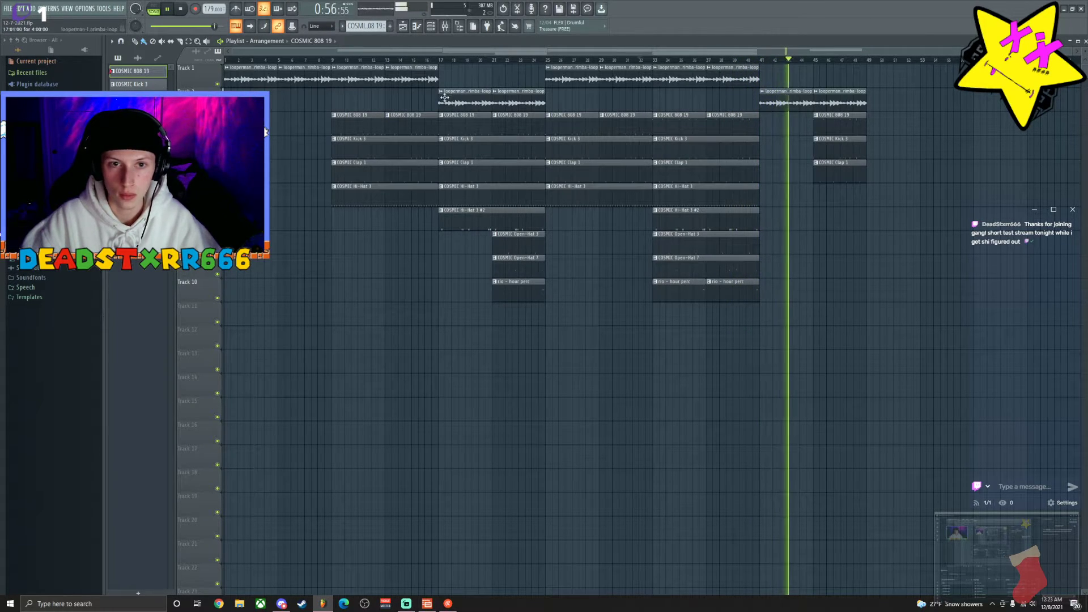
pyautogui.moveTo(454, 88); pyautogui.dragTo(955, 272)
pyautogui.keyDown('ctrl'); pyautogui.click(996, 199); pyautogui.keyUp('ctrl')
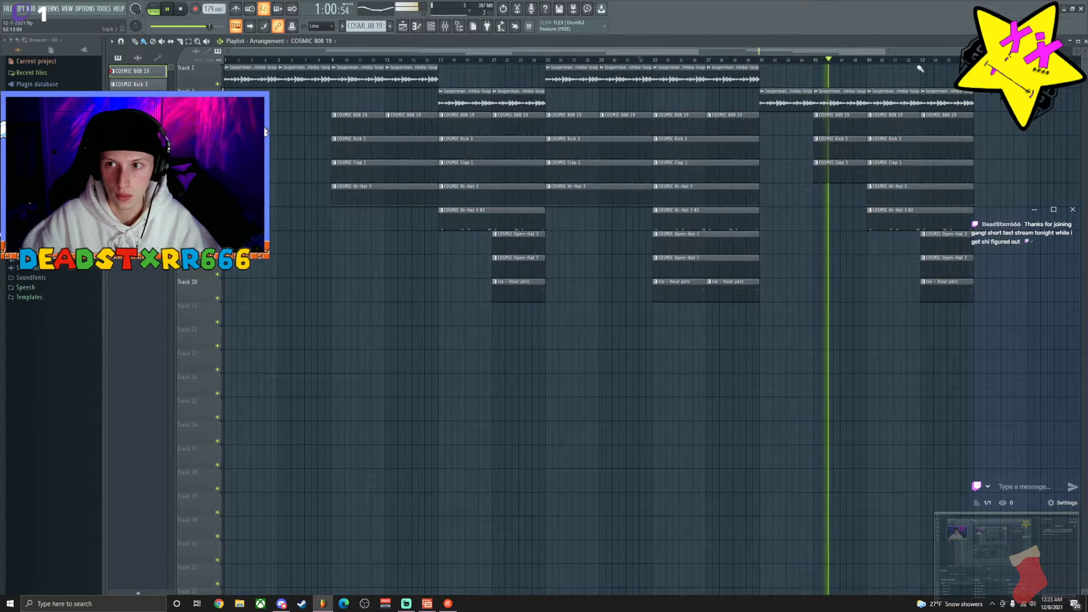
# Delete the COSMIC Clap 1 and COSMIC Kick 3 clips spanning bars 45 to 49.
pyautogui.scroll(-3, 920, 69)
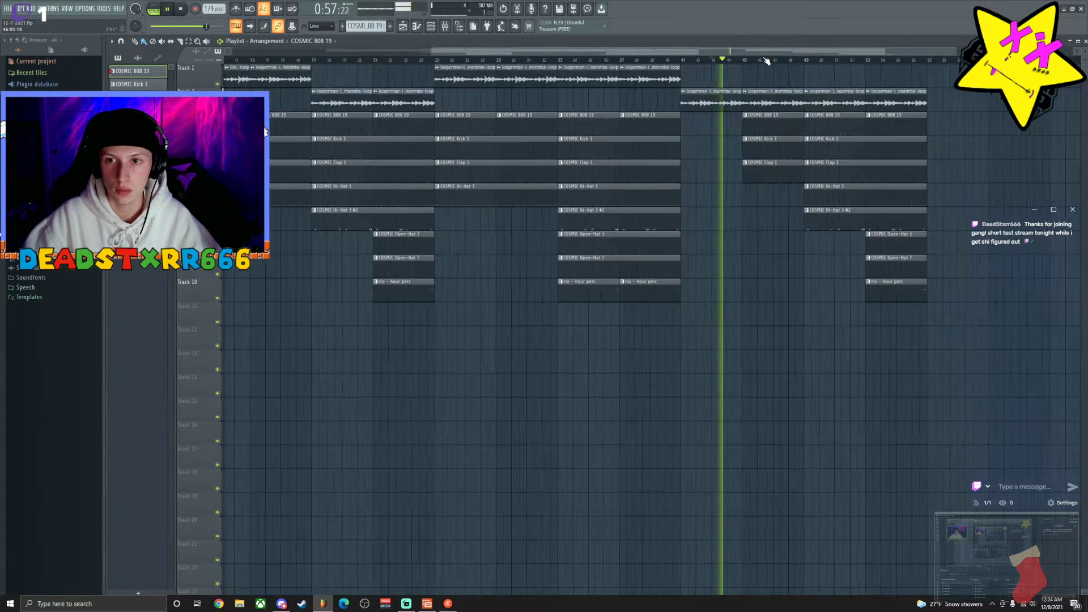
pyautogui.scroll(2, 757, 63)
pyautogui.rightClick(769, 180)
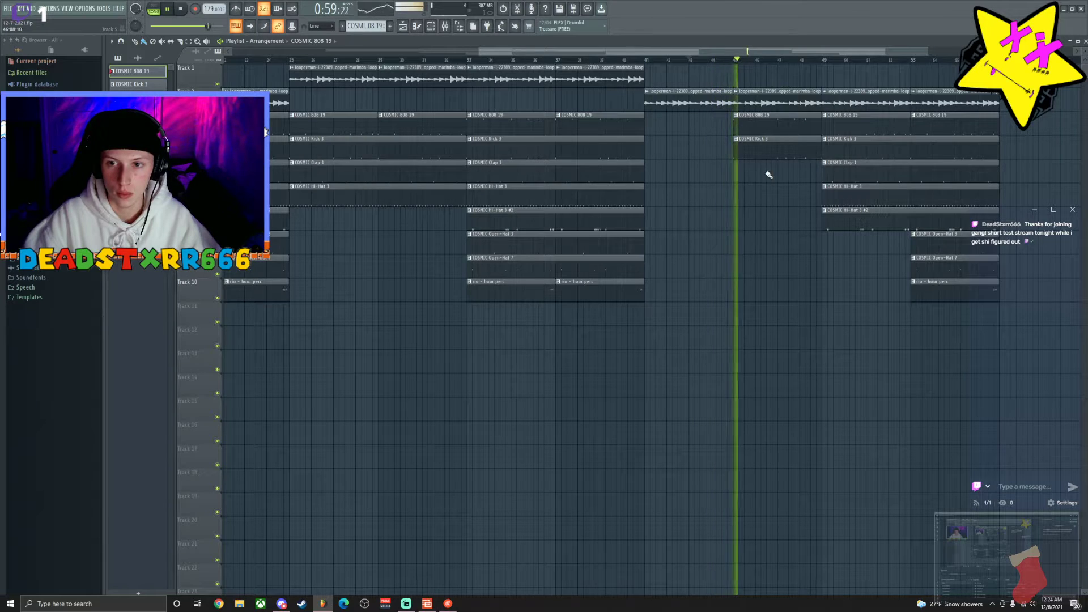
pyautogui.rightClick(754, 153)
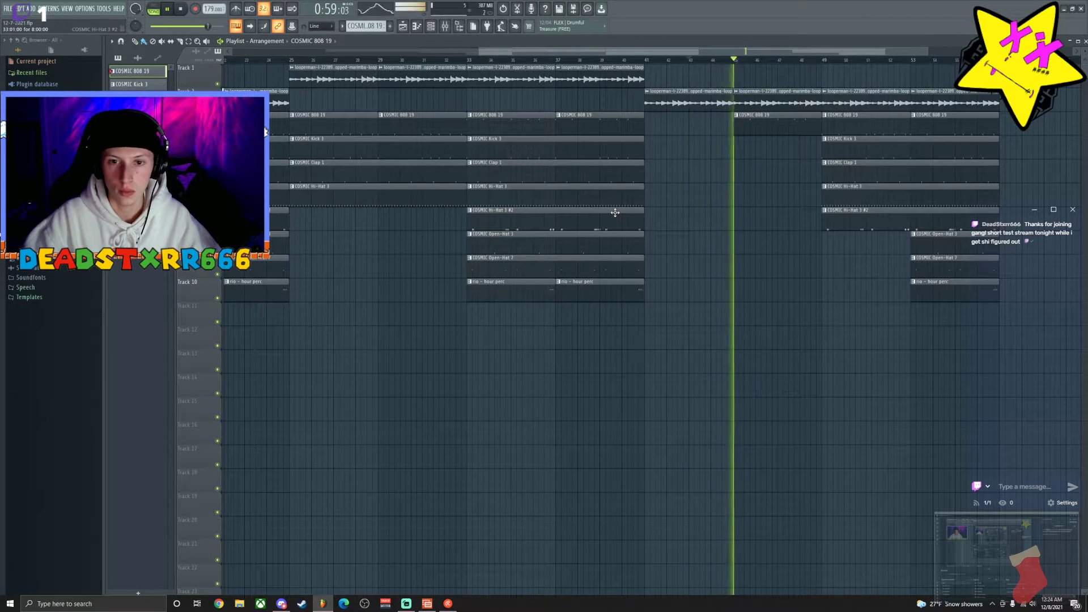
# Place COSMIC Hi-Hat 3 #2 on Track 7 and COSMIC Open-Hat 3 on Track 8, each spanning bars 41 to 49.
pyautogui.click(555, 59)
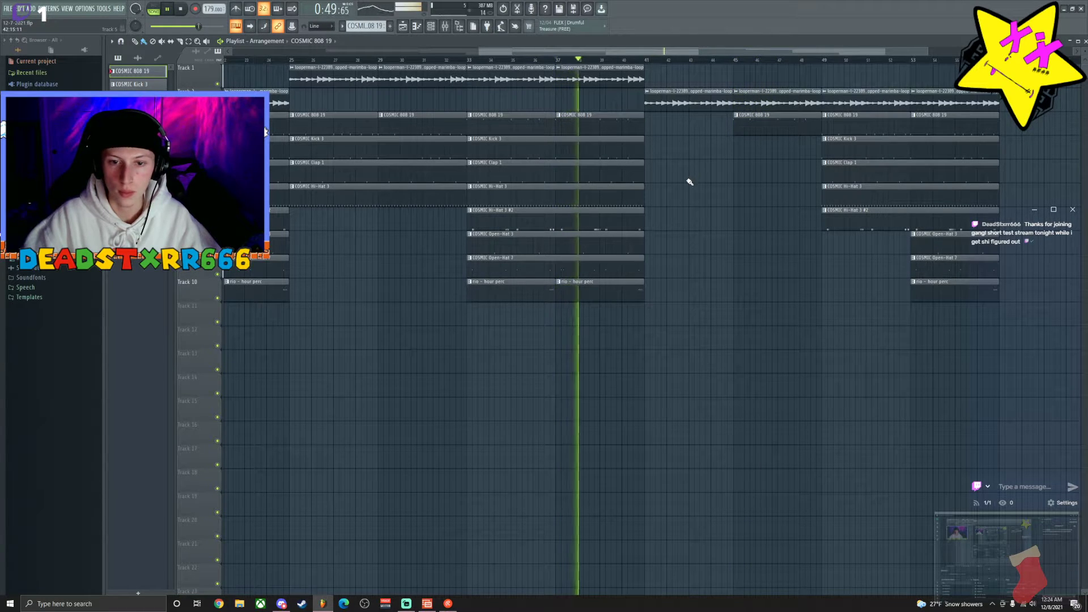
pyautogui.click(647, 223)
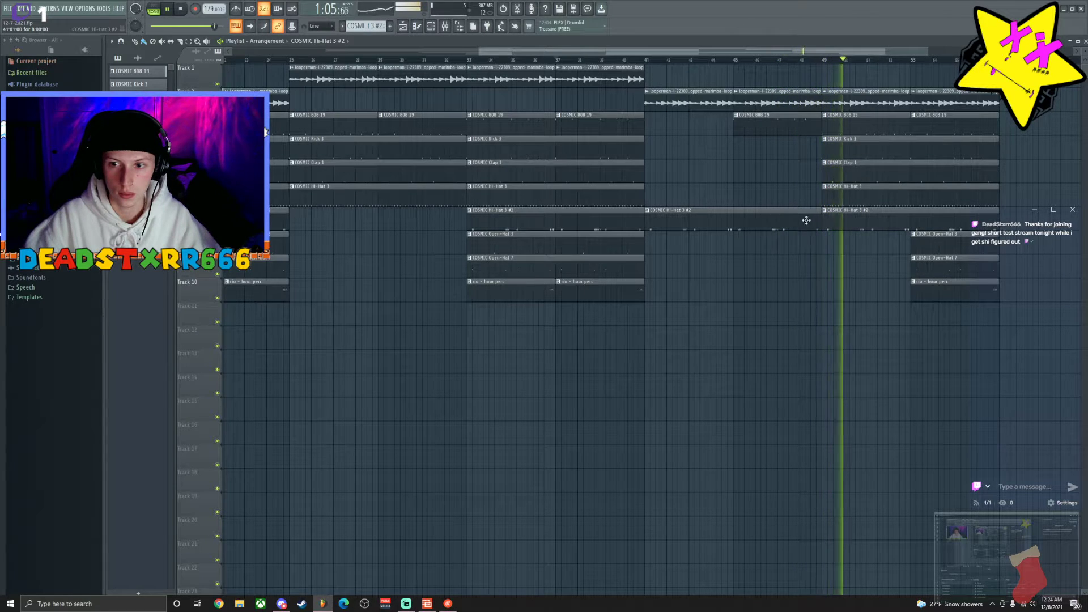
pyautogui.press('space')
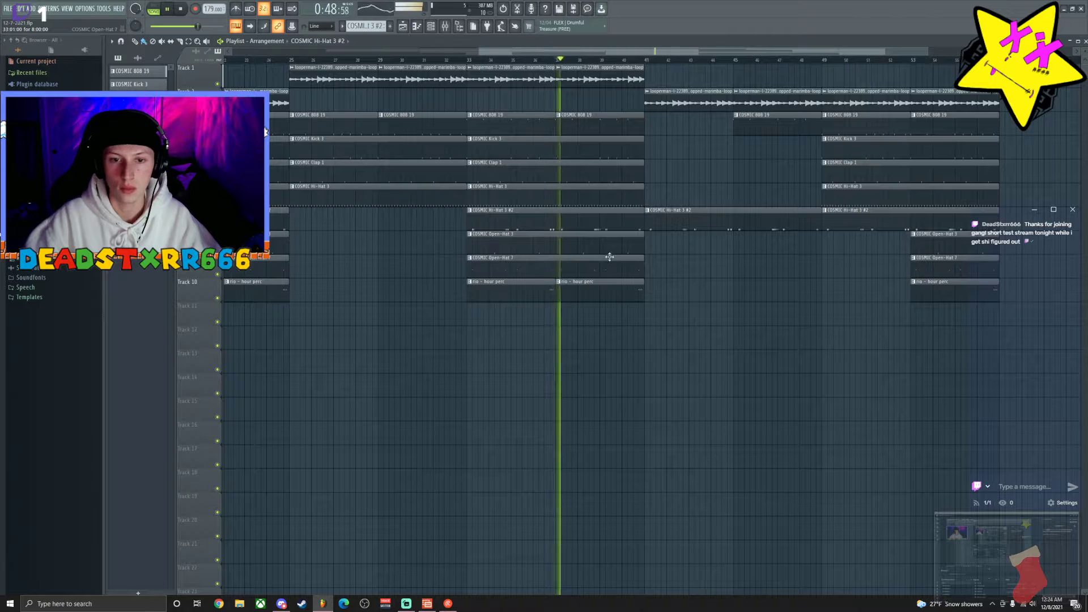
pyautogui.press('space')
pyautogui.click(649, 250)
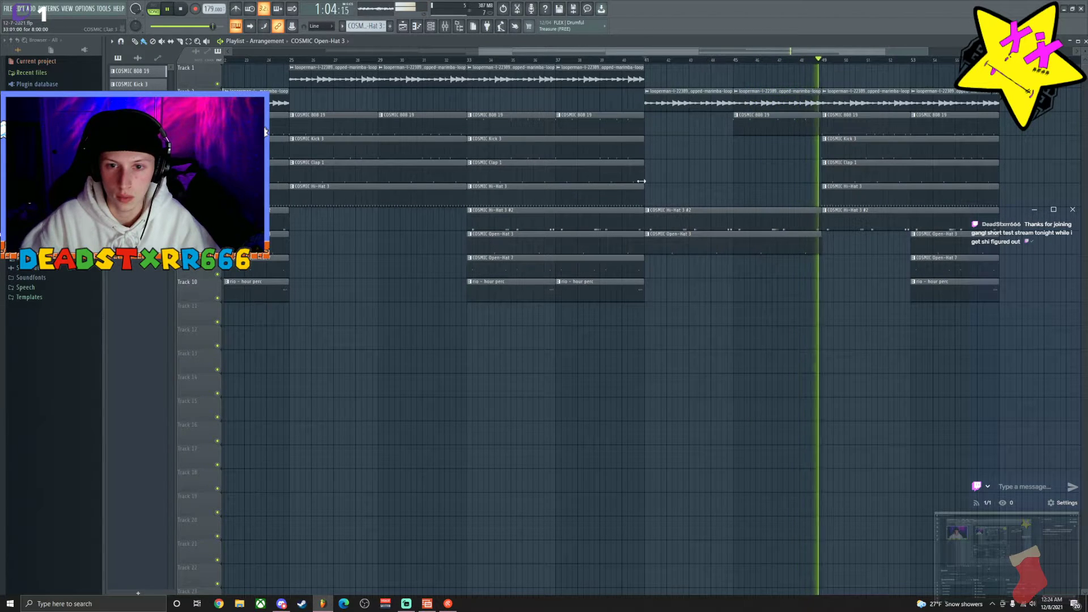
# Place a COSMIC Hi-Hat 3 clip on Track 6 at bars 41 to 49 and open it for note editing as unique pattern #3.
pyautogui.click(627, 199)
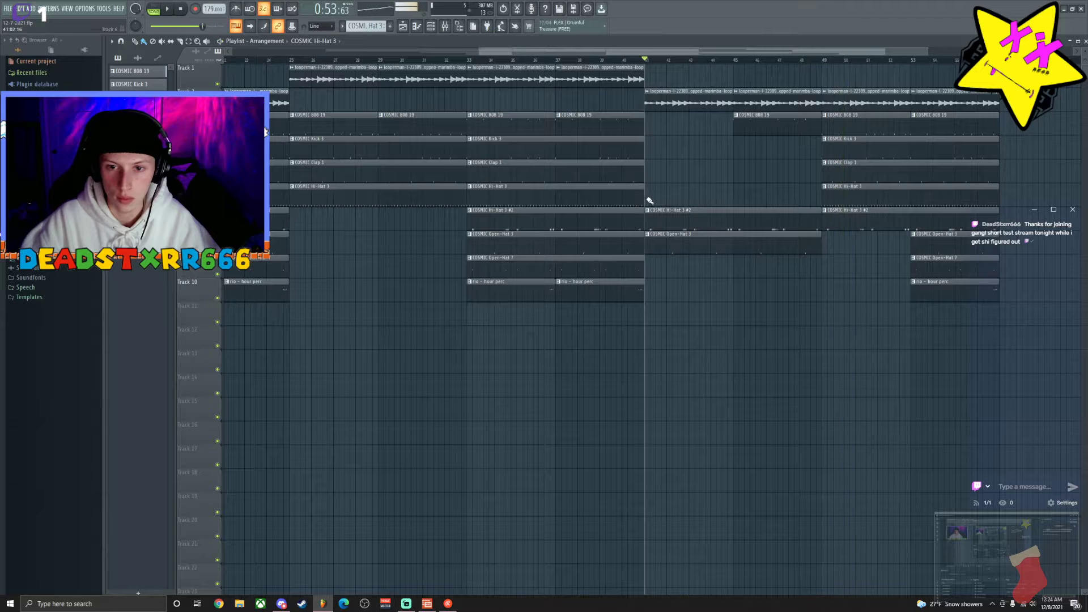
pyautogui.click(648, 187)
pyautogui.click(663, 242)
pyautogui.doubleClick(667, 203)
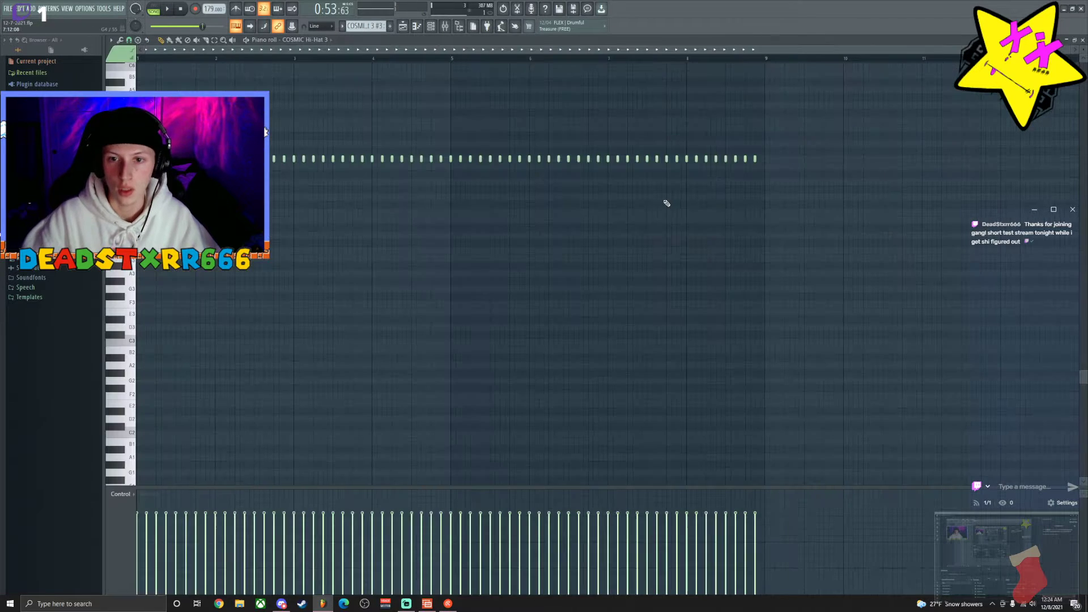
# Erase all the evenly spaced hi-hat notes in the pattern except the first one.
pyautogui.scroll(1, 454, 131)
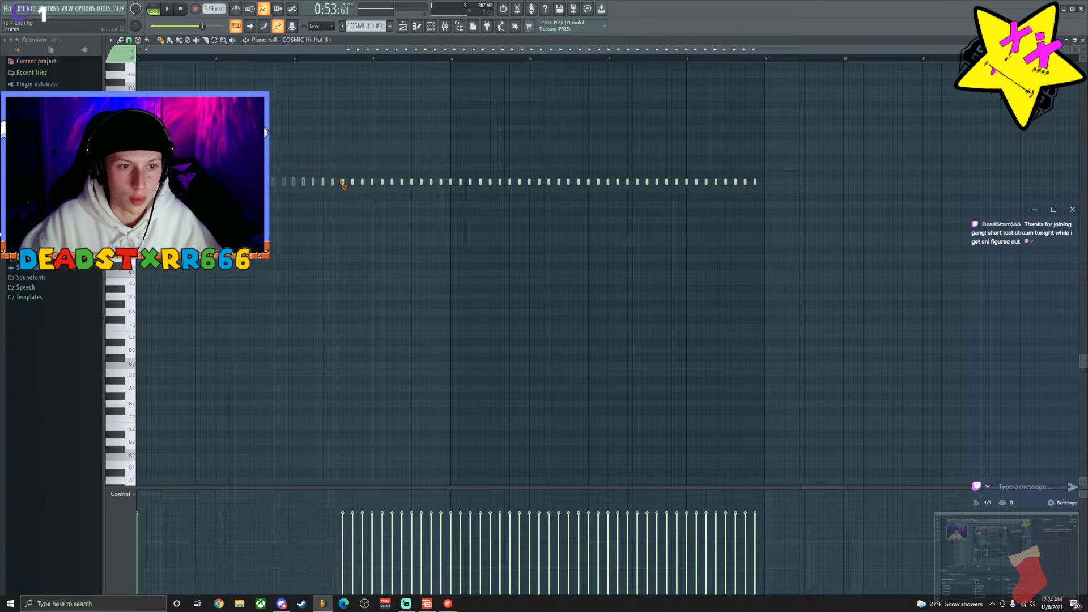
pyautogui.moveTo(343, 182); pyautogui.dragTo(731, 183)
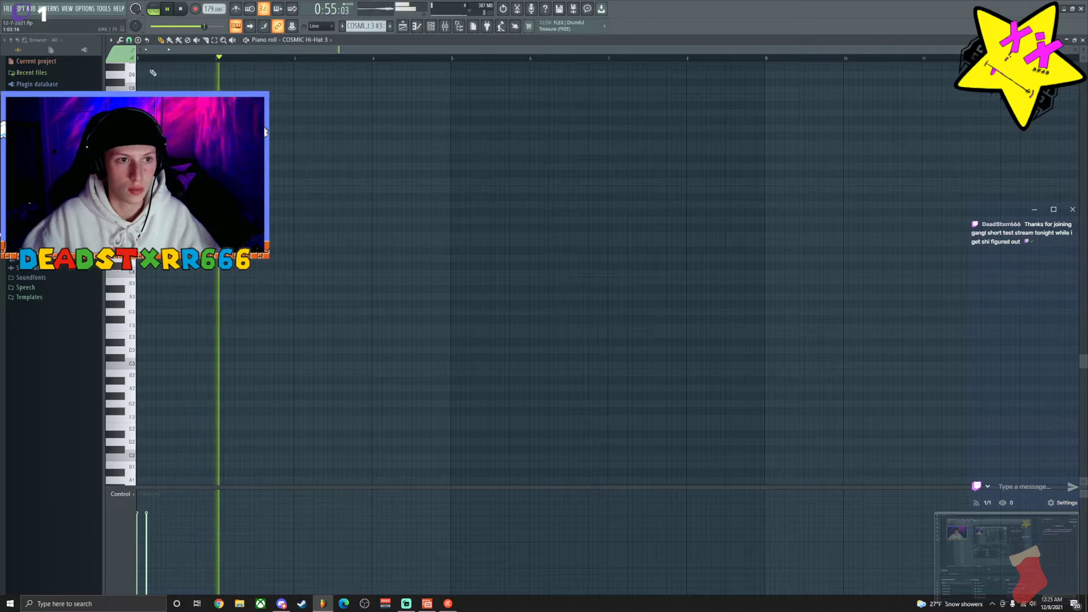
pyautogui.scroll(4, 150, 60)
pyautogui.moveTo(164, 50); pyautogui.dragTo(149, 50)
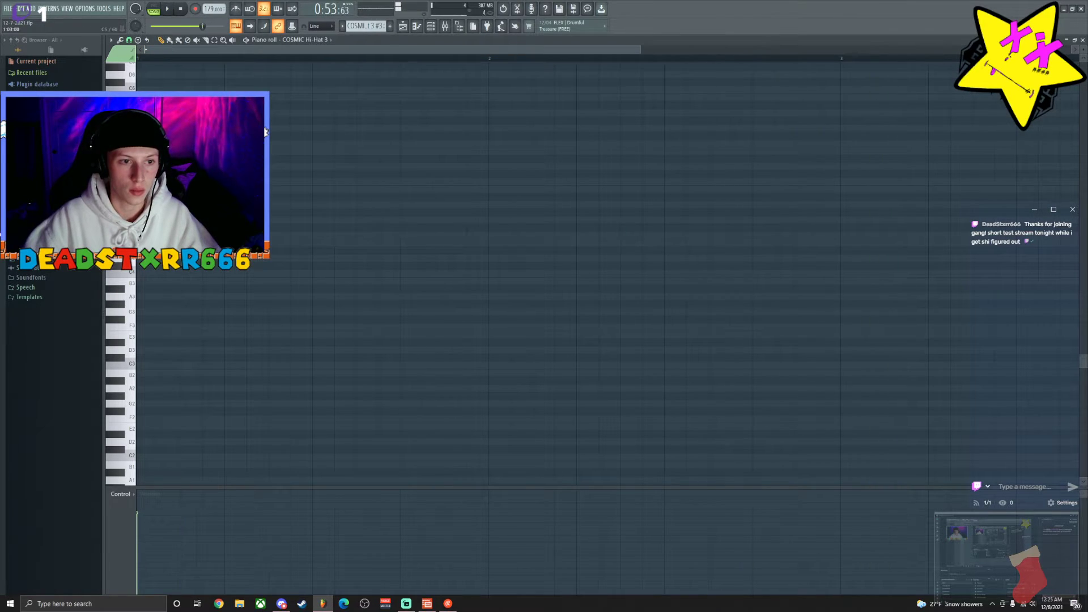
# Add hi-hat notes at steps 7 and 13 of the pattern's first bar, on the same pitch as the opening note.
pyautogui.press('space')
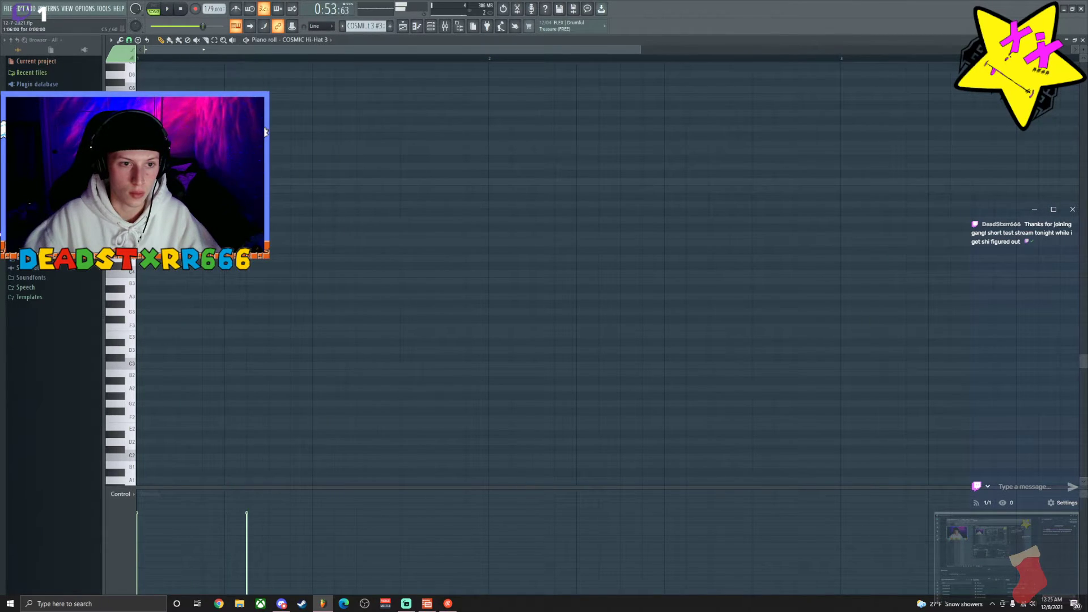
pyautogui.press('space')
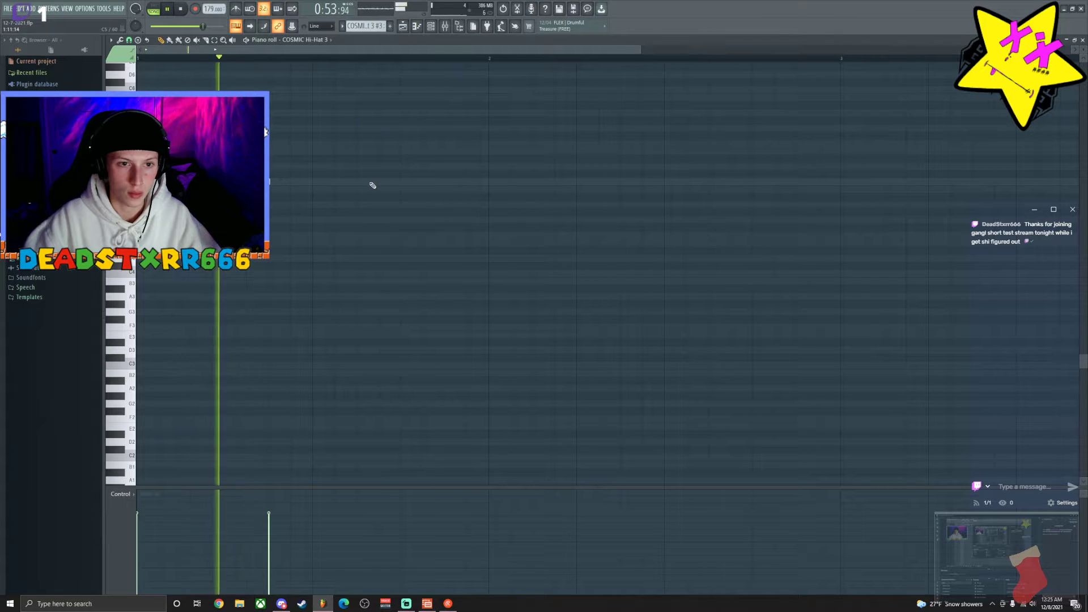
pyautogui.click(378, 183)
pyautogui.moveTo(379, 183); pyautogui.dragTo(401, 183)
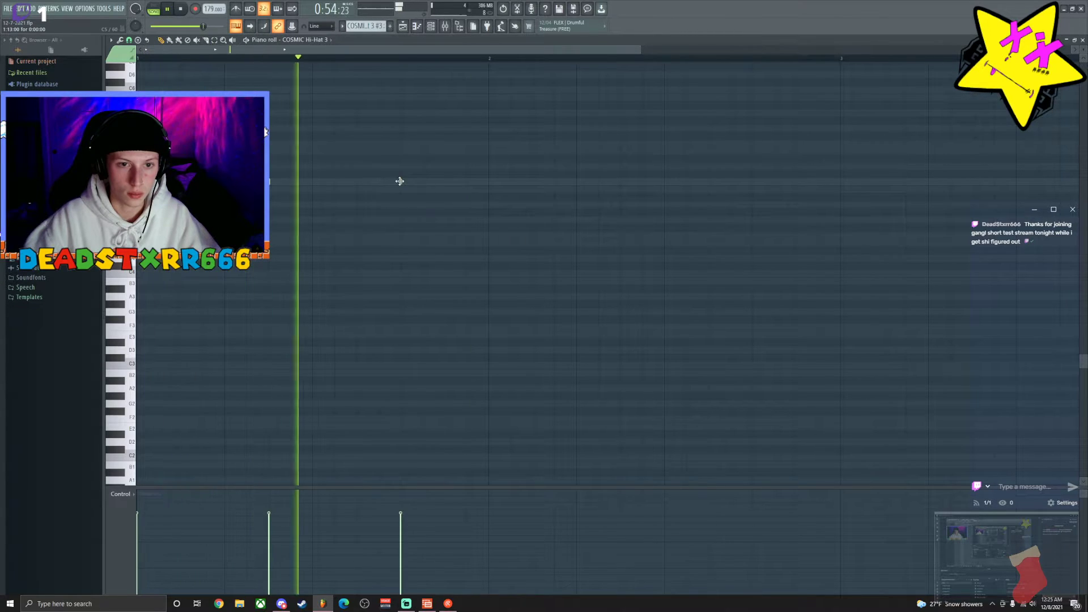
pyautogui.scroll(-3, 395, 59)
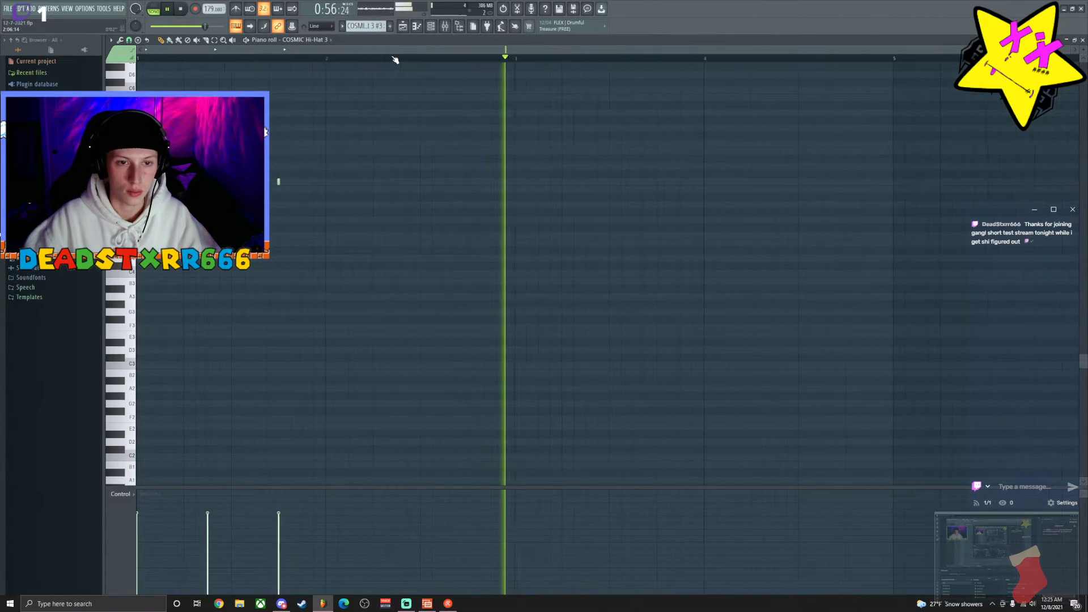
# Copy the three hi-hat notes of bar 1 to the start of bar 3.
pyautogui.press('space')
pyautogui.moveTo(342, 148); pyautogui.dragTo(138, 230)
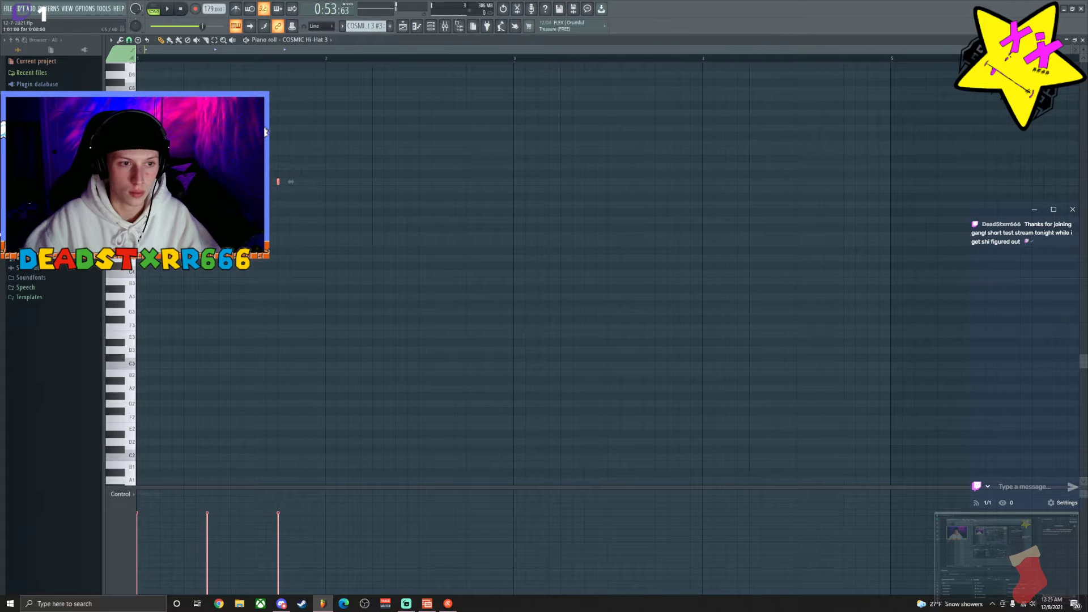
pyautogui.moveTo(307, 183); pyautogui.dragTo(514, 182)
pyautogui.click(442, 168)
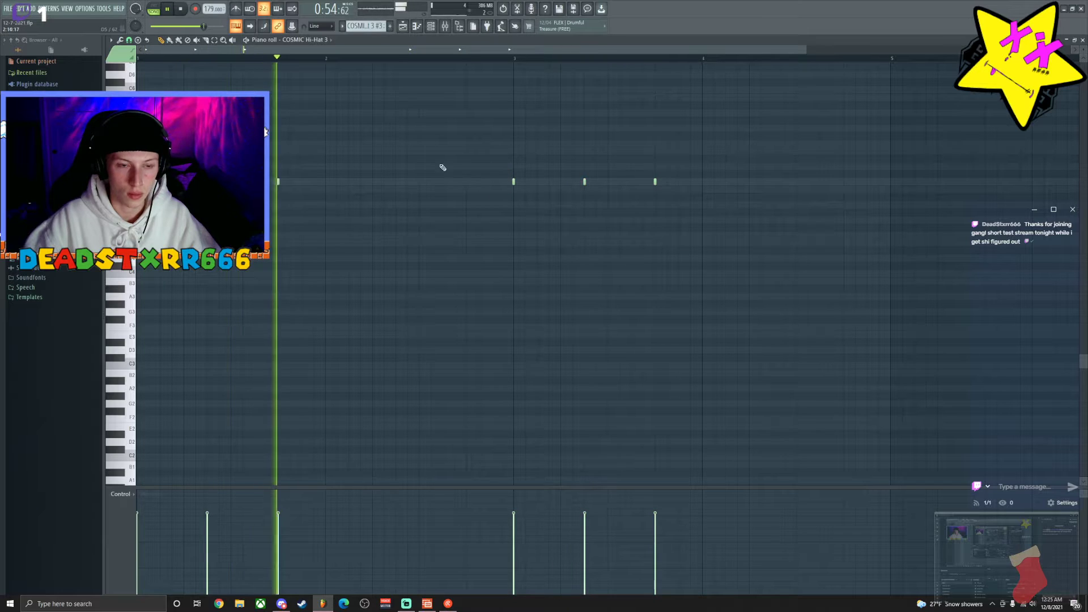
# Add hi-hat notes at steps 5, 7 and 13 of the pattern's second bar.
pyautogui.click(361, 182)
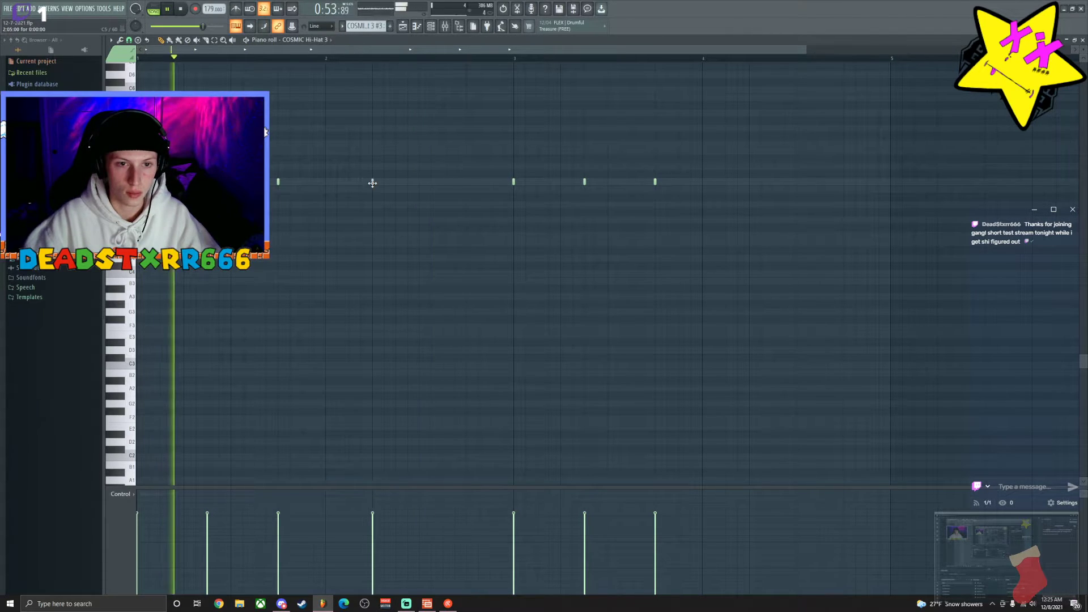
pyautogui.click(395, 183)
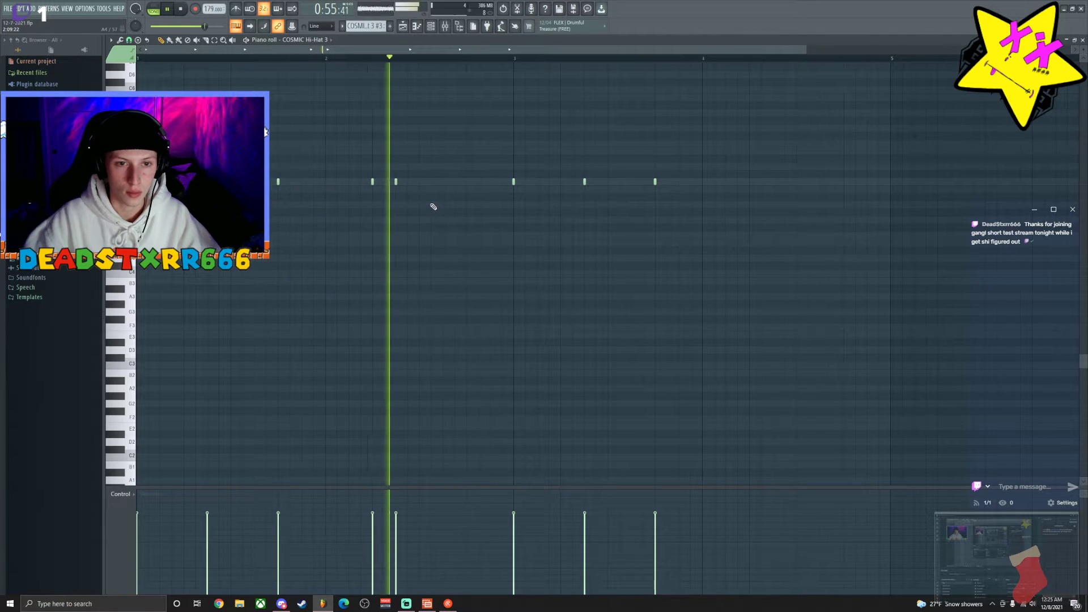
pyautogui.click(455, 182)
pyautogui.moveTo(455, 182); pyautogui.dragTo(467, 183)
pyautogui.press('space')
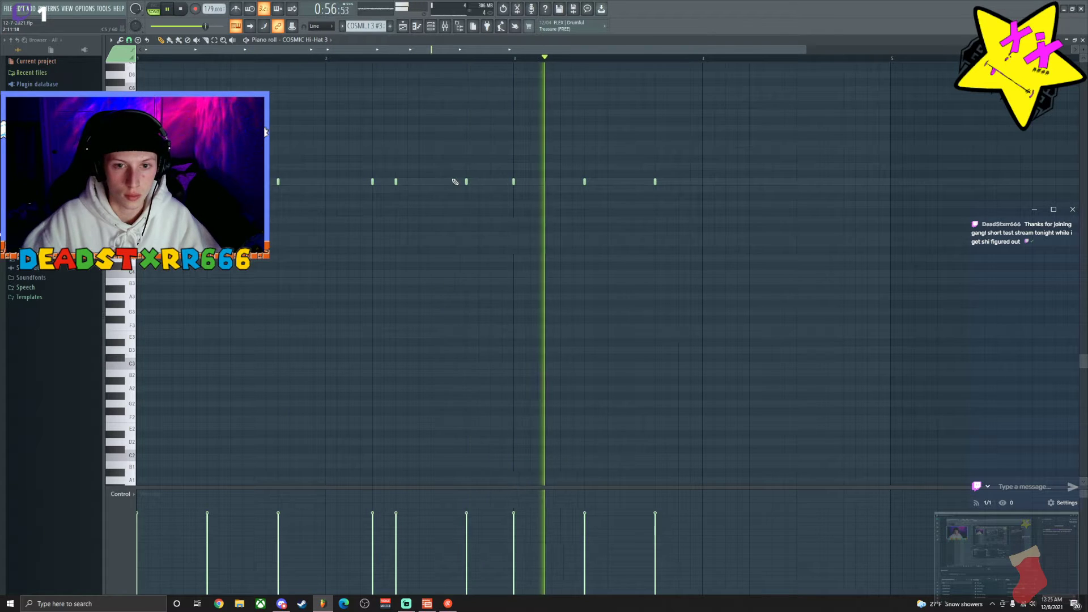
# Add hi-hat notes at steps 5, 9 and 13 of bar 4, plus one at step 9 of bar 2.
pyautogui.click(749, 182)
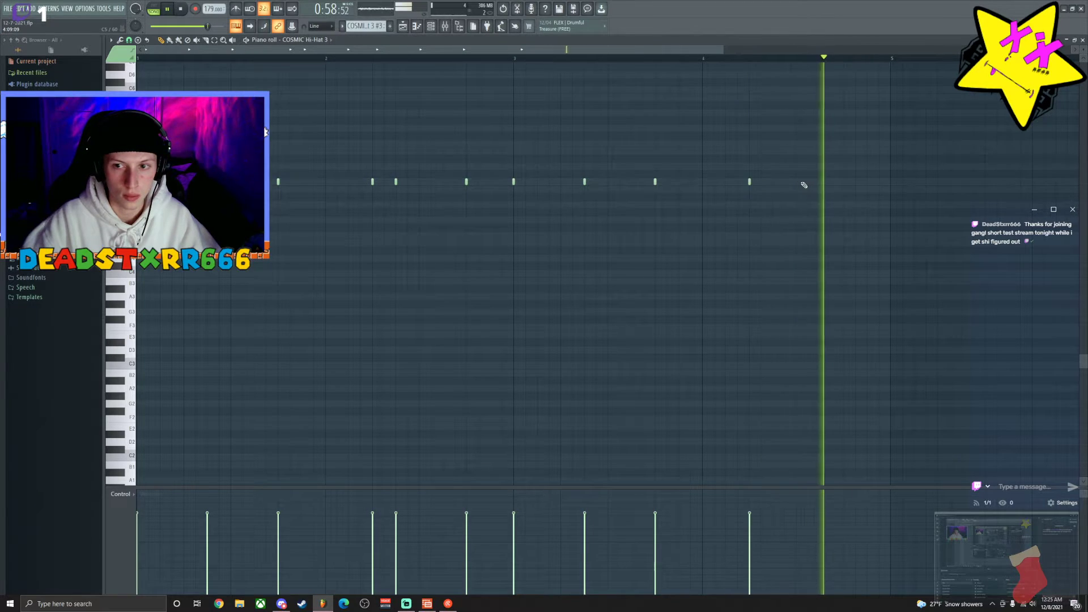
pyautogui.press('space')
pyautogui.click(844, 182)
pyautogui.click(868, 181)
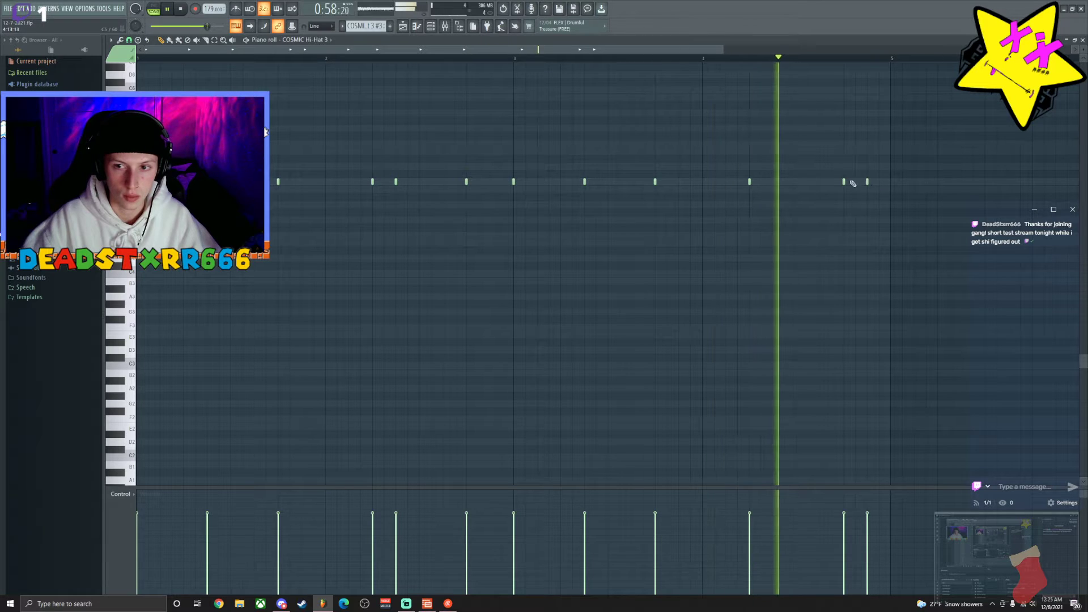
pyautogui.click(797, 181)
pyautogui.press('space')
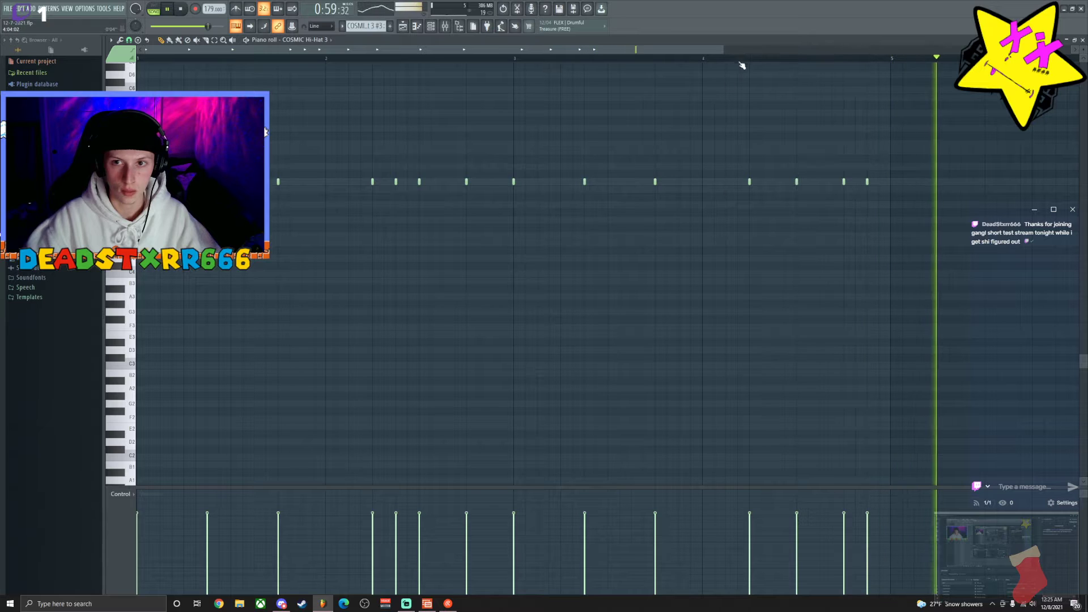
# Select the whole four-bar hi-hat rhythm and duplicate it to start at bar 5.
pyautogui.scroll(-1, 790, 61)
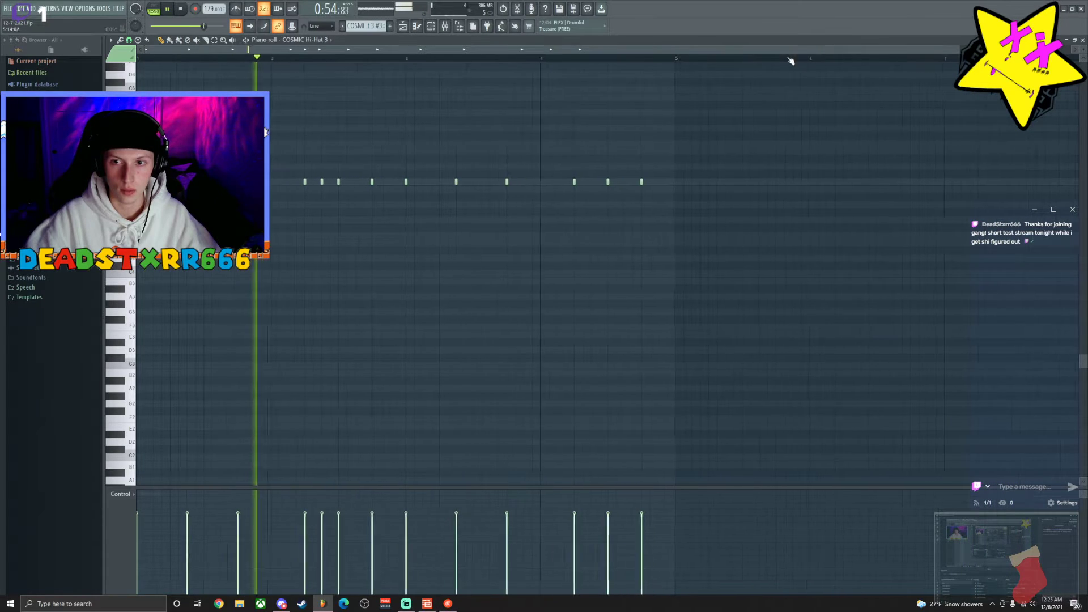
pyautogui.moveTo(743, 118); pyautogui.dragTo(139, 226)
pyautogui.hotkey('ctrl', 'b')
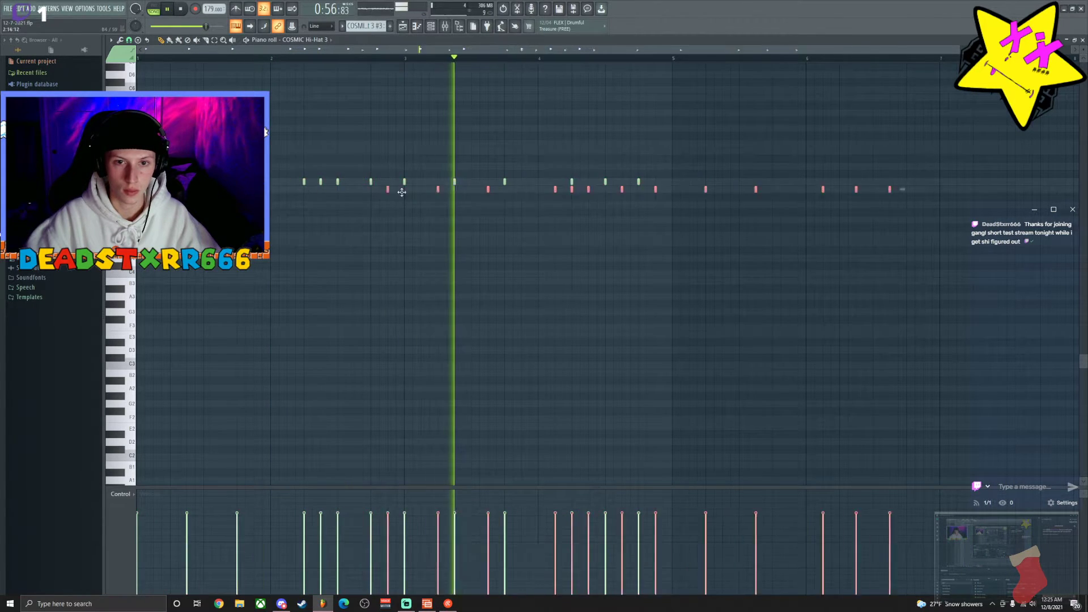
pyautogui.hotkey('ctrl', 'd')
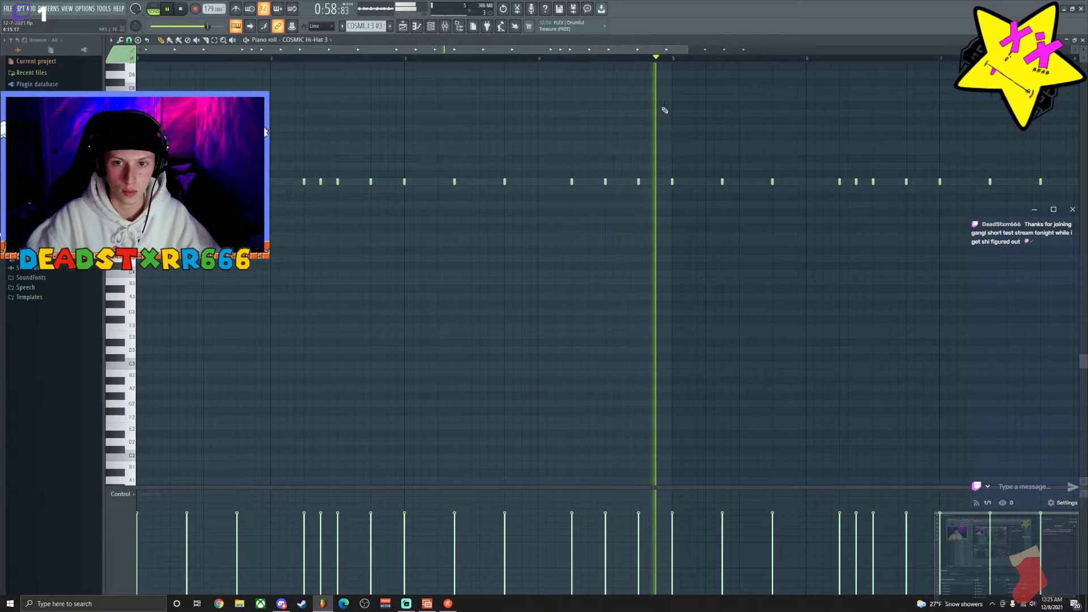
# Return to the playlist, audition the transition into the new hi-hat section at bar 41, and save the project.
pyautogui.scroll(-2, 653, 60)
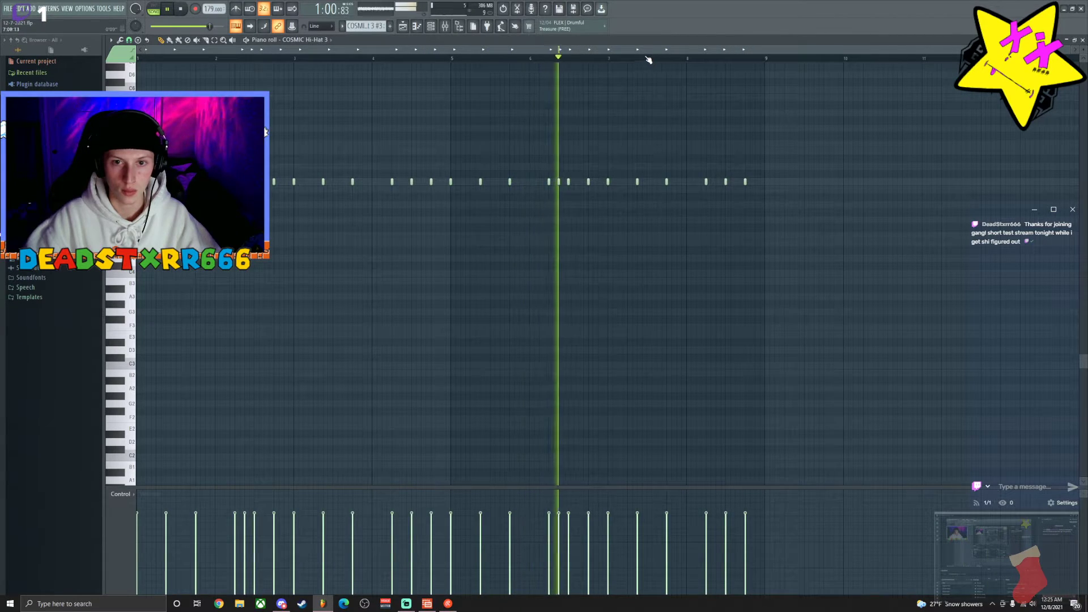
pyautogui.click(446, 29)
pyautogui.click(424, 30)
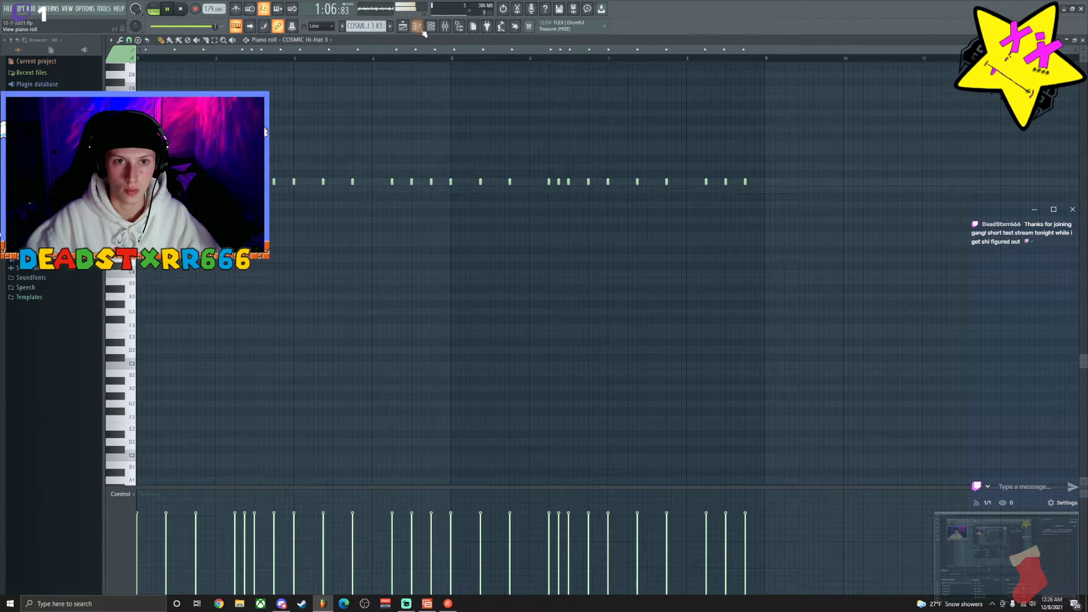
pyautogui.click(423, 32)
pyautogui.click(445, 26)
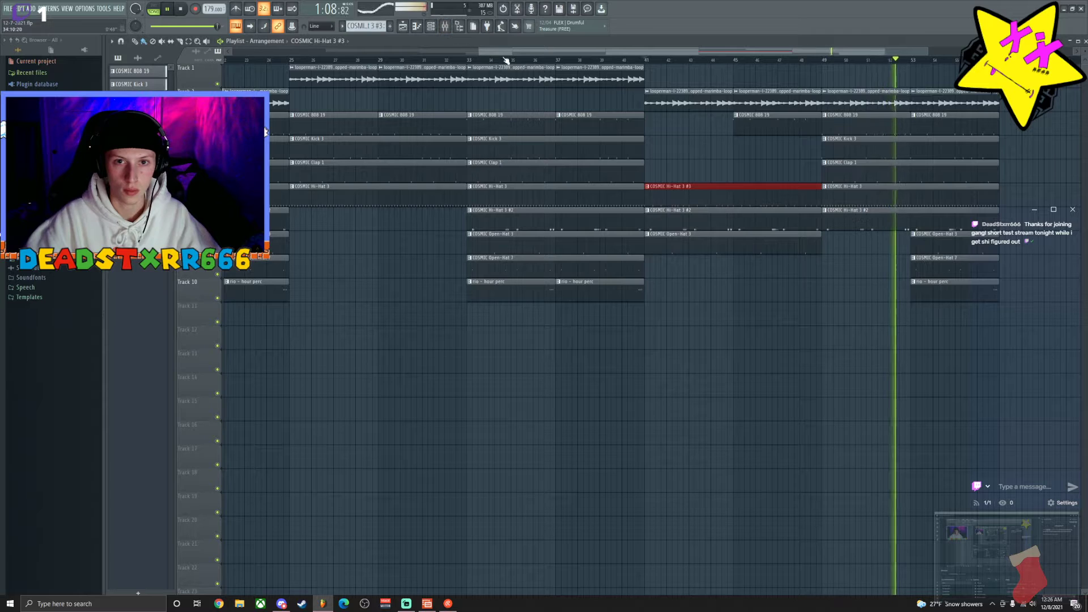
pyautogui.rightClick(670, 136)
pyautogui.press('space')
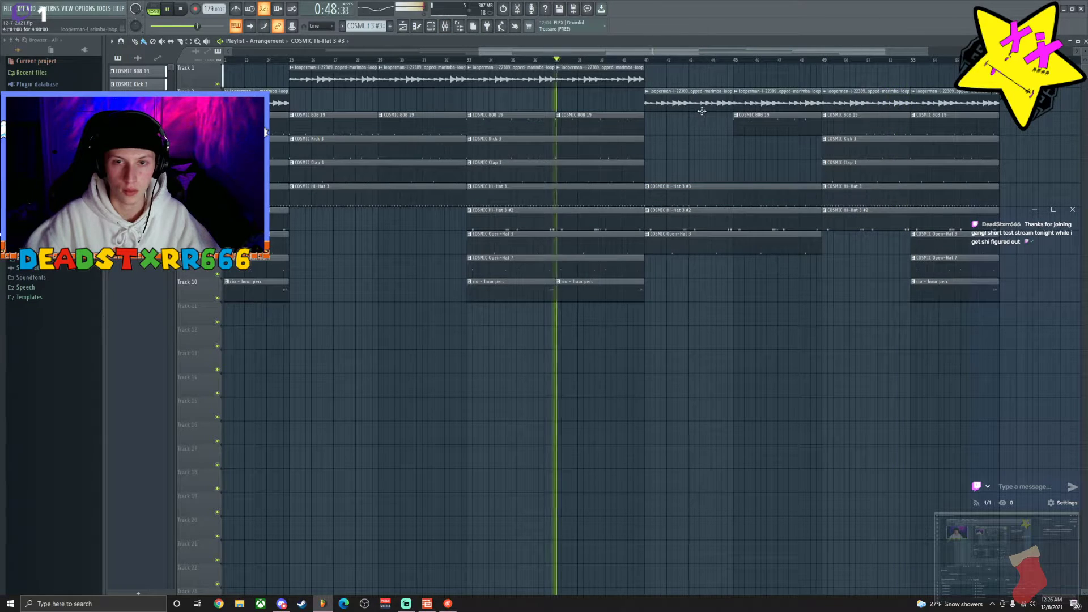
pyautogui.hotkey('ctrl', 's')
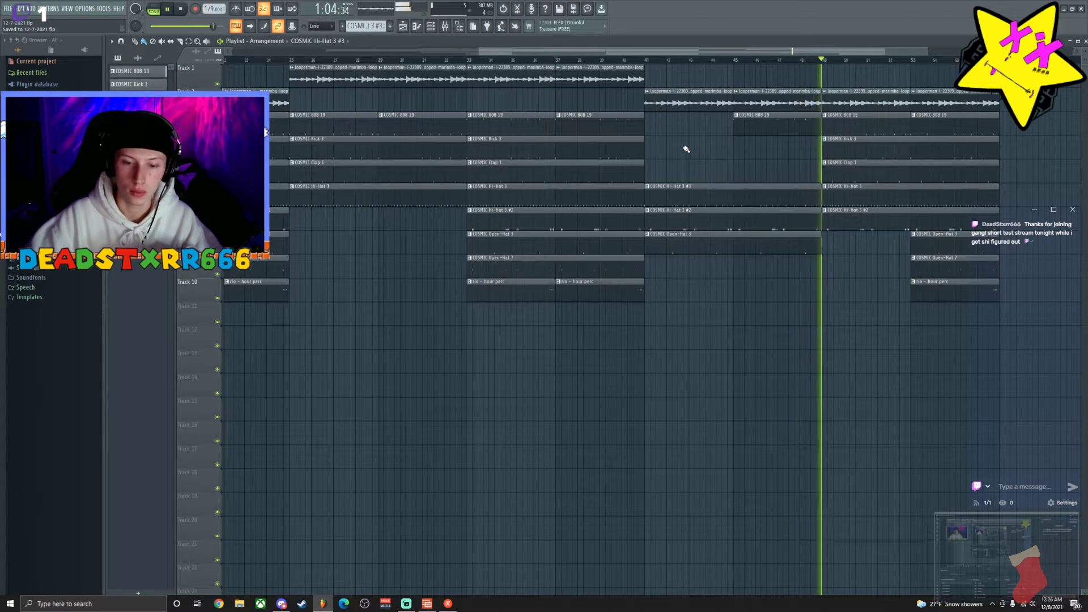
# Play back the arrangement's closing sections around bars 41 to 57 to review them.
pyautogui.scroll(-4, 662, 62)
pyautogui.click(664, 60)
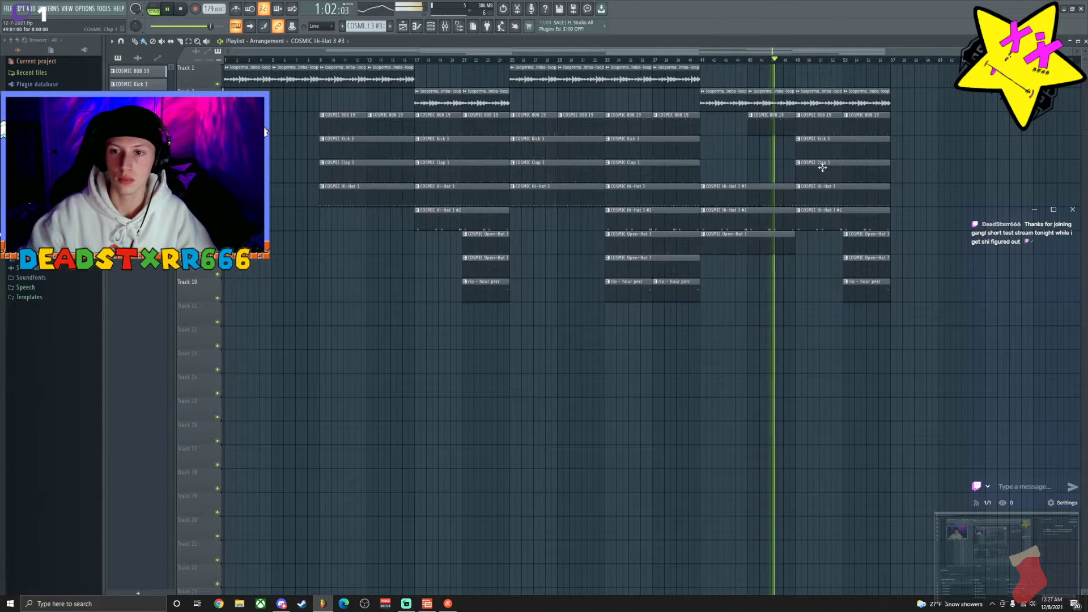
pyautogui.moveTo(780, 52); pyautogui.dragTo(831, 64)
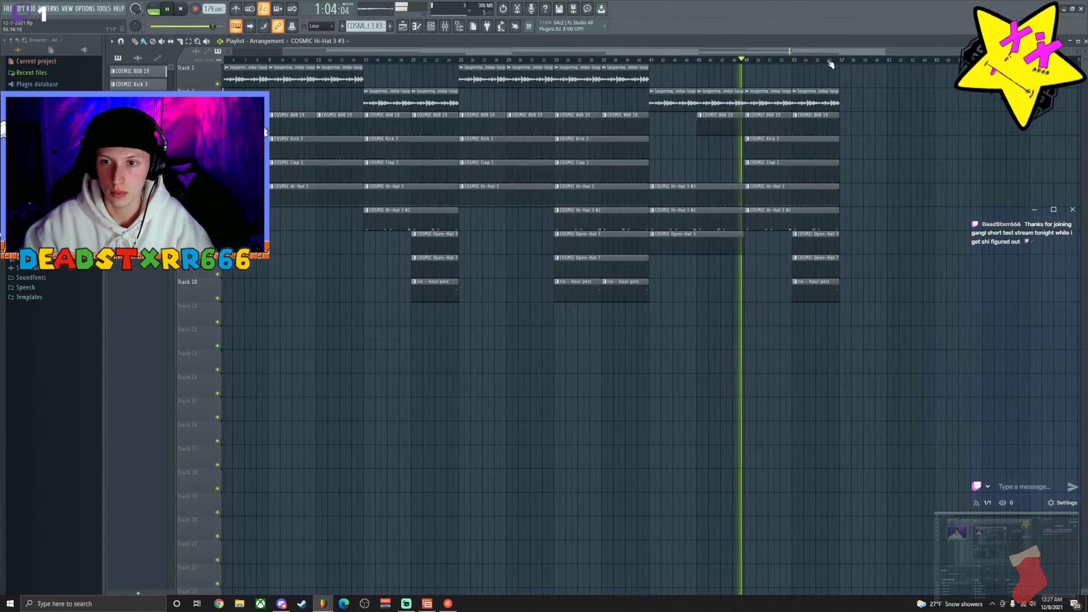
pyautogui.hscroll(1, 802, 51)
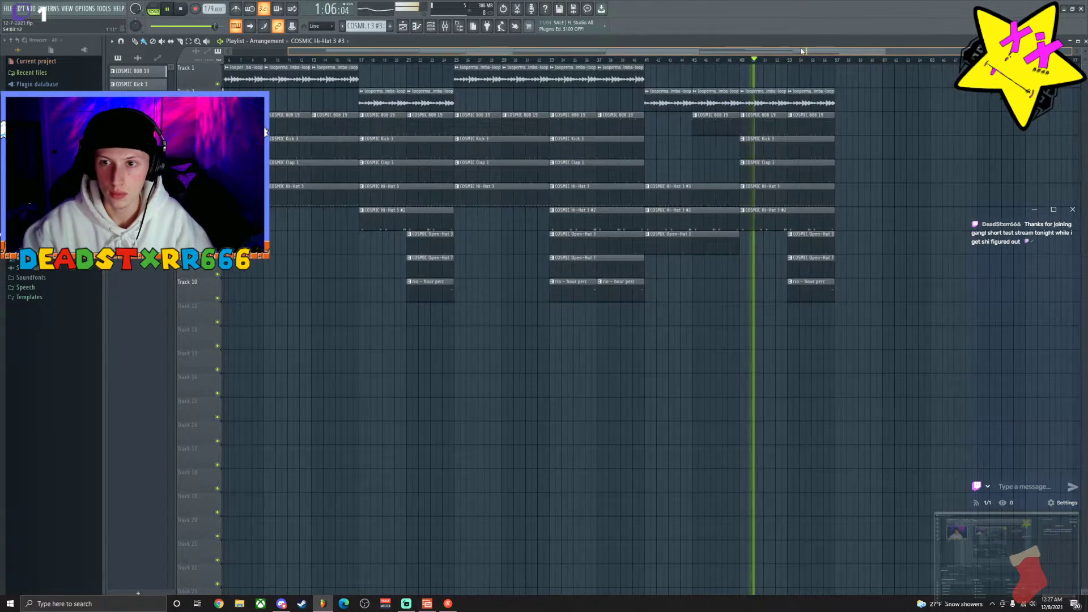
# Duplicate the marimba, 808, kick, clap, hi-hat, open-hat and perc clips covering bar 53 to directly after the arrangement's closing section.
pyautogui.hscroll(-2, 801, 51)
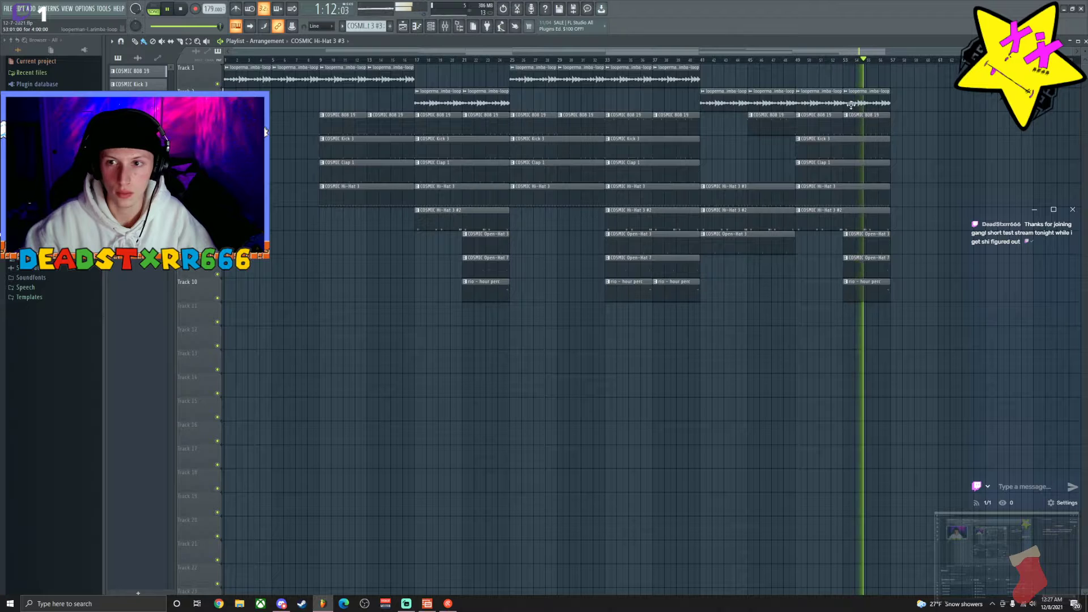
pyautogui.moveTo(857, 89); pyautogui.dragTo(858, 251)
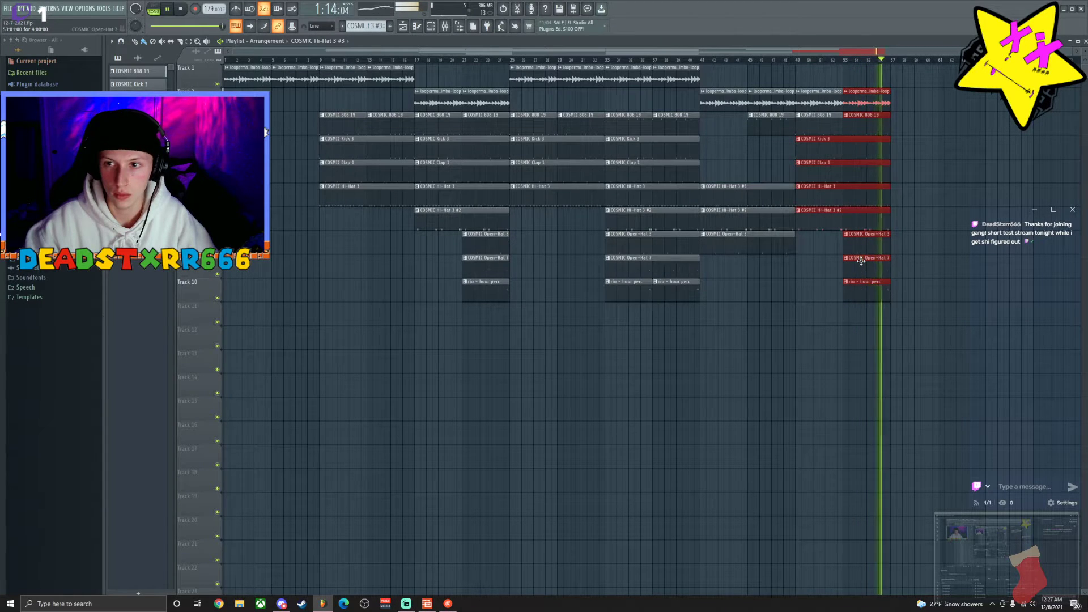
pyautogui.hotkey('ctrl', 'b')
pyautogui.press('space')
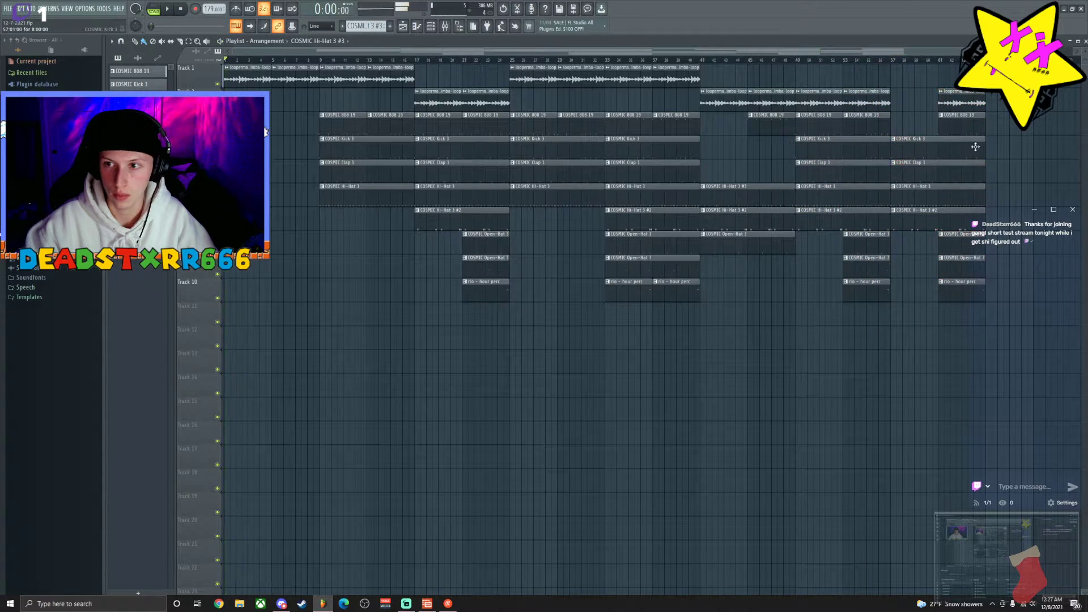
# Trim the duplicated kick, clap and hi-hat clips to four bars and move the whole duplicated block back to bar 57.
pyautogui.rightClick(921, 139)
pyautogui.rightClick(917, 163)
pyautogui.rightClick(913, 186)
pyautogui.rightClick(909, 210)
pyautogui.hotkey('ctrl', 'z')
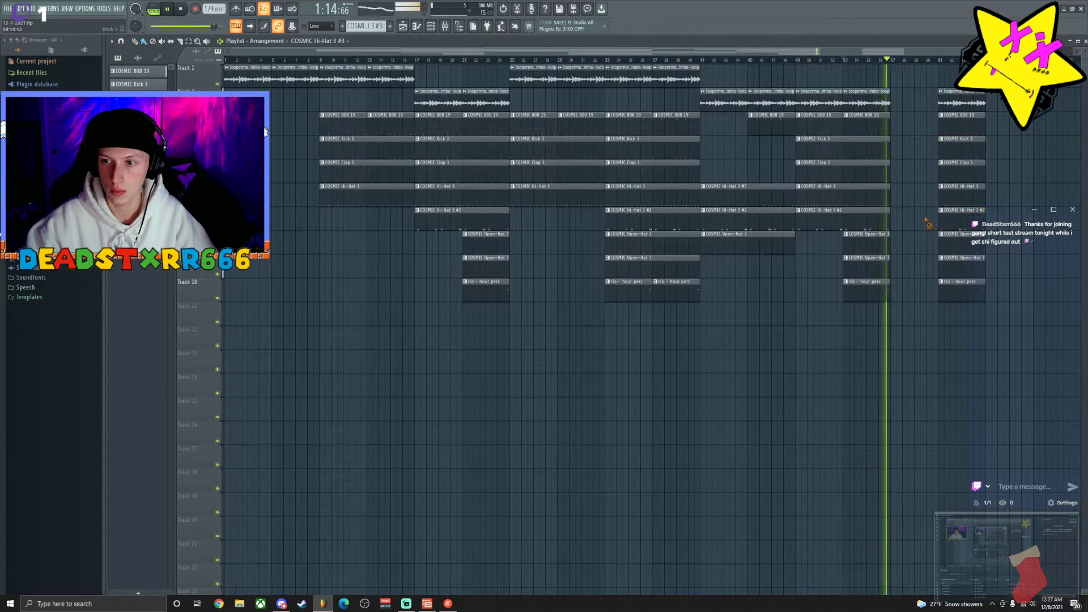
pyautogui.moveTo(957, 274); pyautogui.dragTo(911, 267)
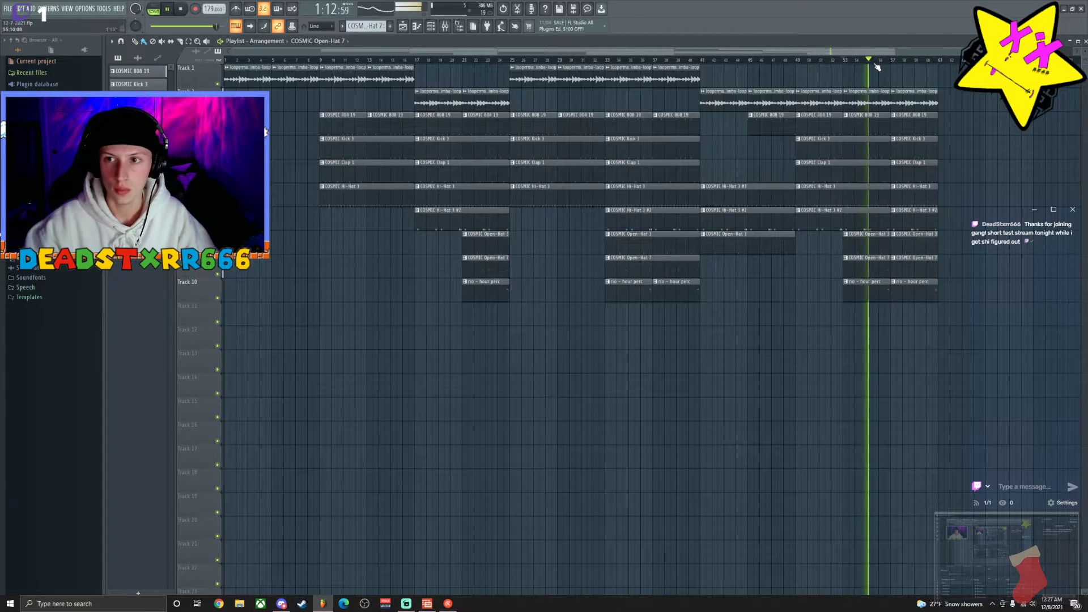
# Place a marimba loop on track 1 at bar 61, directly after the drum block, and audition the transition.
pyautogui.scroll(-1, 877, 66)
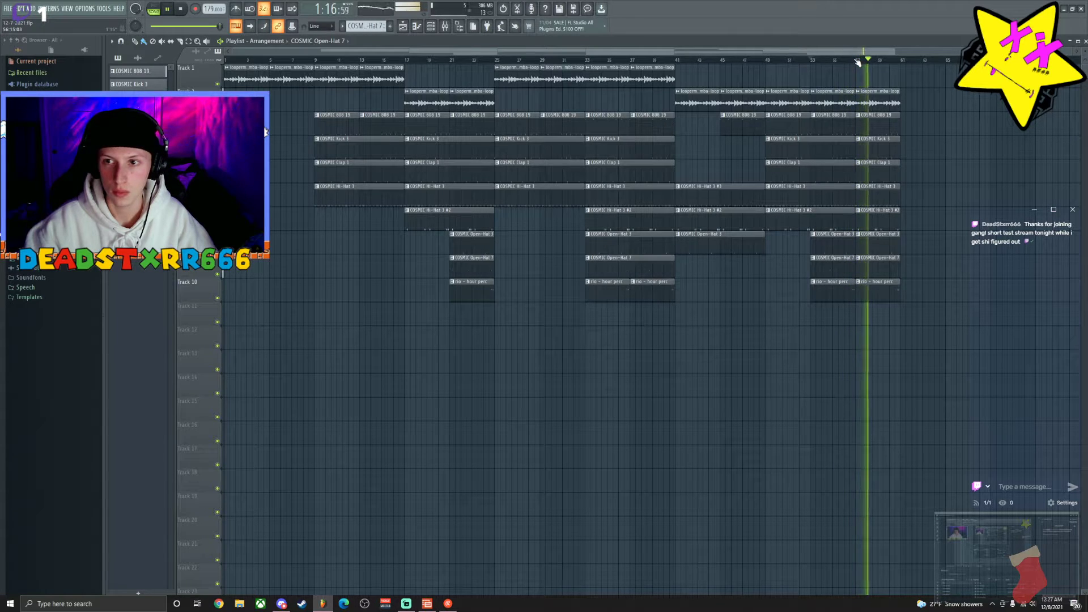
pyautogui.click(691, 100)
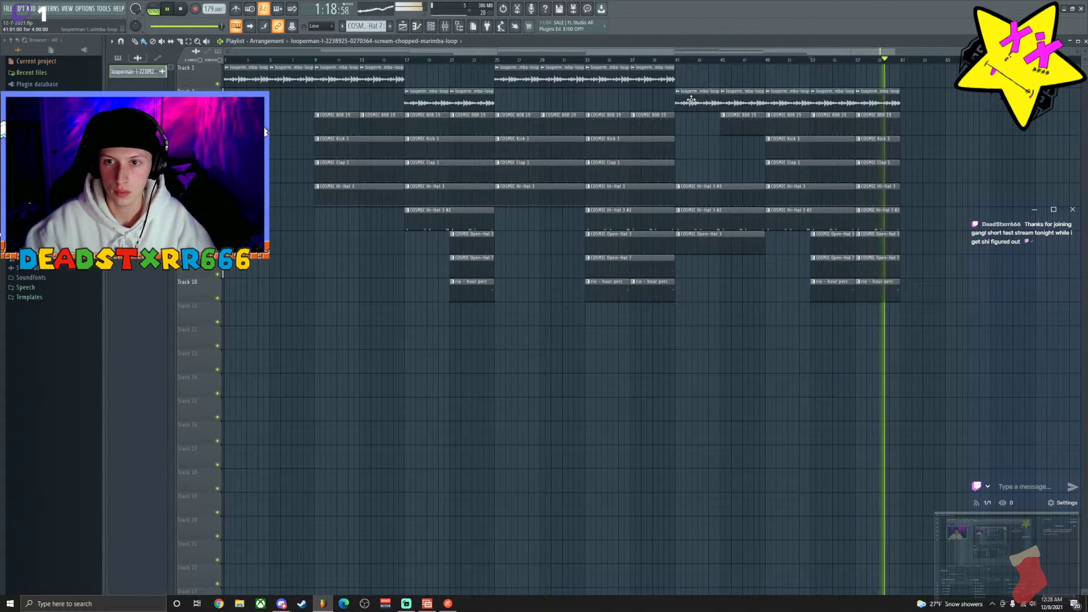
pyautogui.click(907, 102)
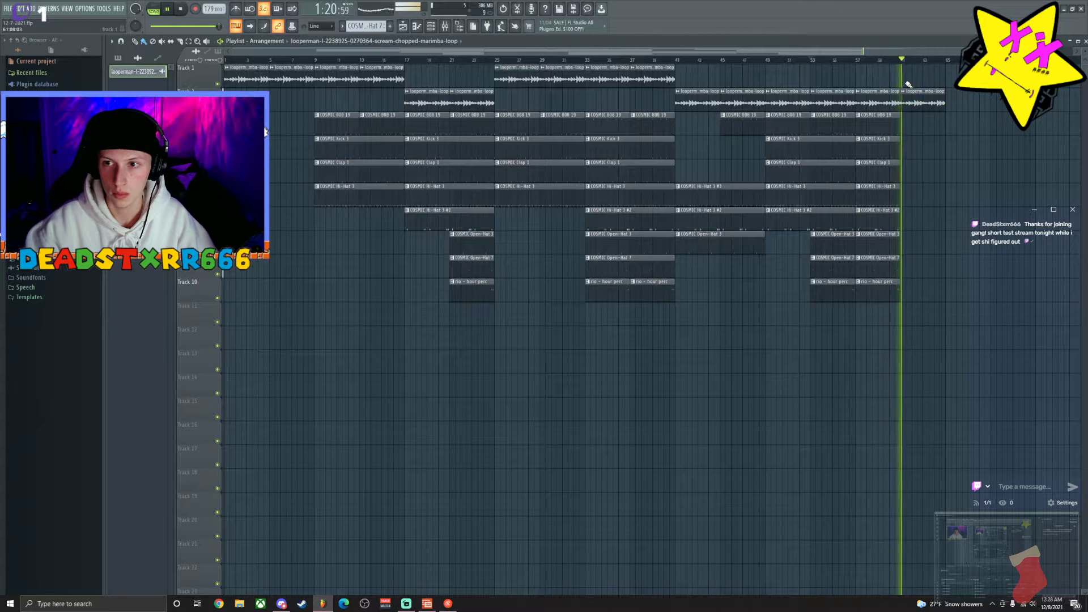
pyautogui.rightClick(909, 100)
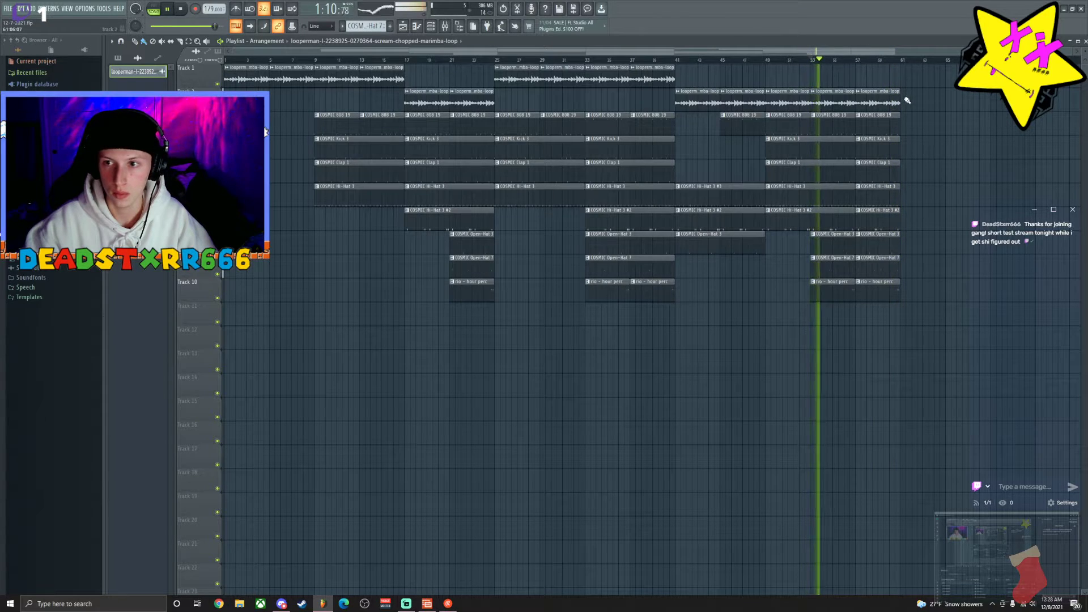
pyautogui.click(902, 82)
pyautogui.moveTo(703, 60); pyautogui.dragTo(904, 66)
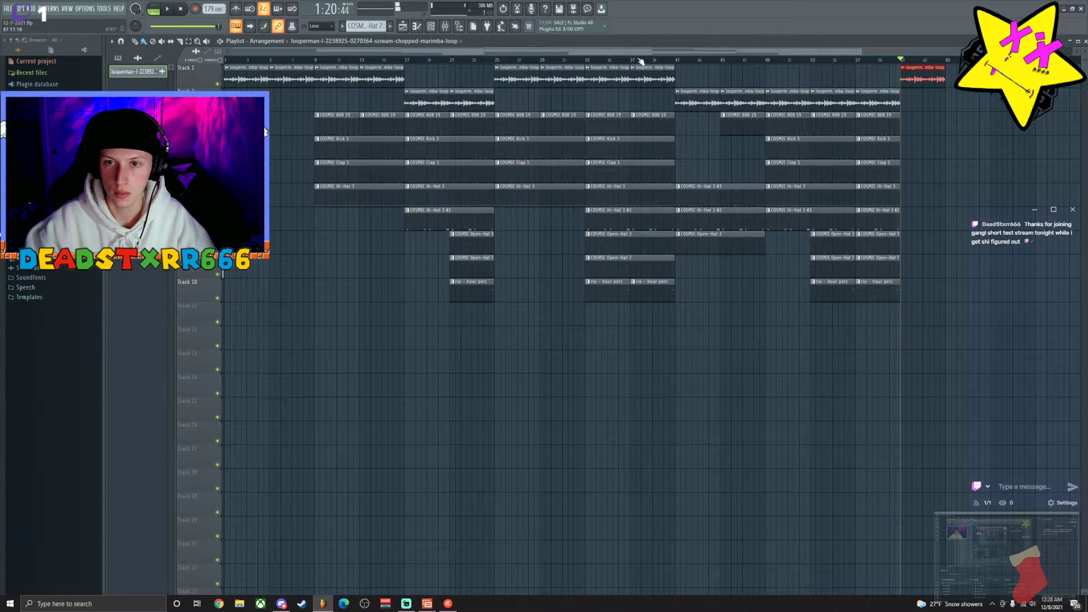
pyautogui.click(770, 60)
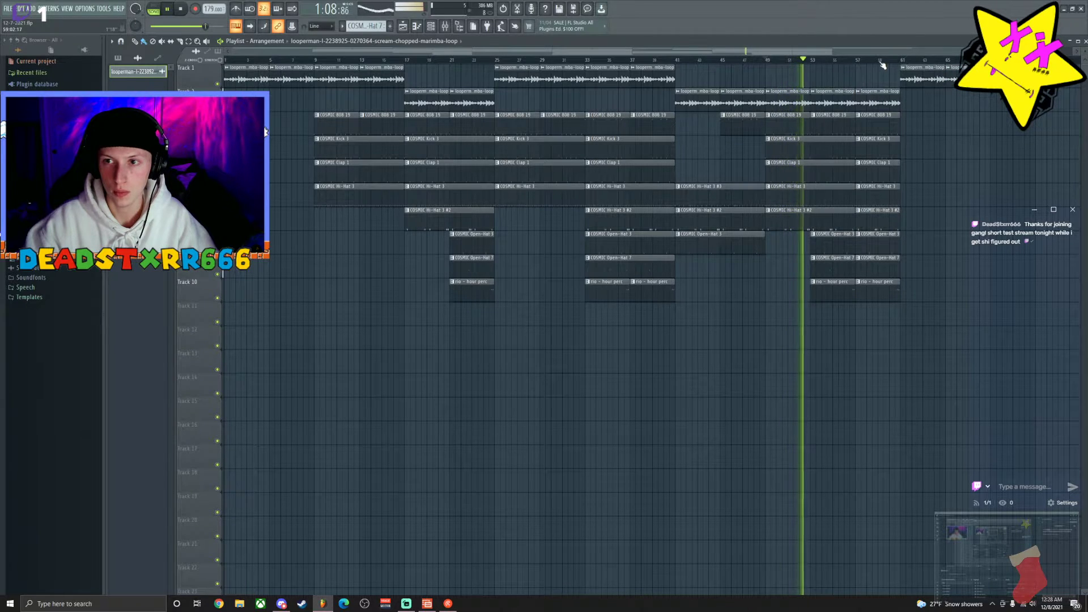
# Copy the four-bar block at bar 57 to bar 65, using a track 1 marimba loop in place of the track 2 one.
pyautogui.scroll(-1, 894, 78)
pyautogui.moveTo(795, 107); pyautogui.dragTo(892, 264)
pyautogui.click(865, 250)
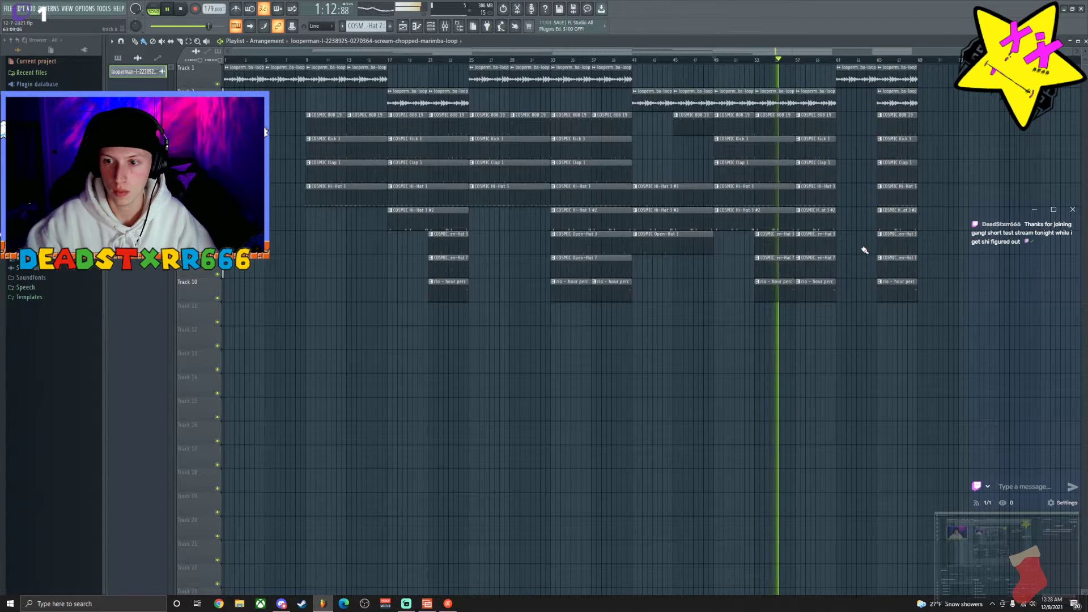
pyautogui.moveTo(904, 65); pyautogui.dragTo(896, 128)
pyautogui.rightClick(897, 101)
pyautogui.moveTo(896, 86); pyautogui.dragTo(903, 263)
pyautogui.moveTo(896, 301); pyautogui.dragTo(959, 71)
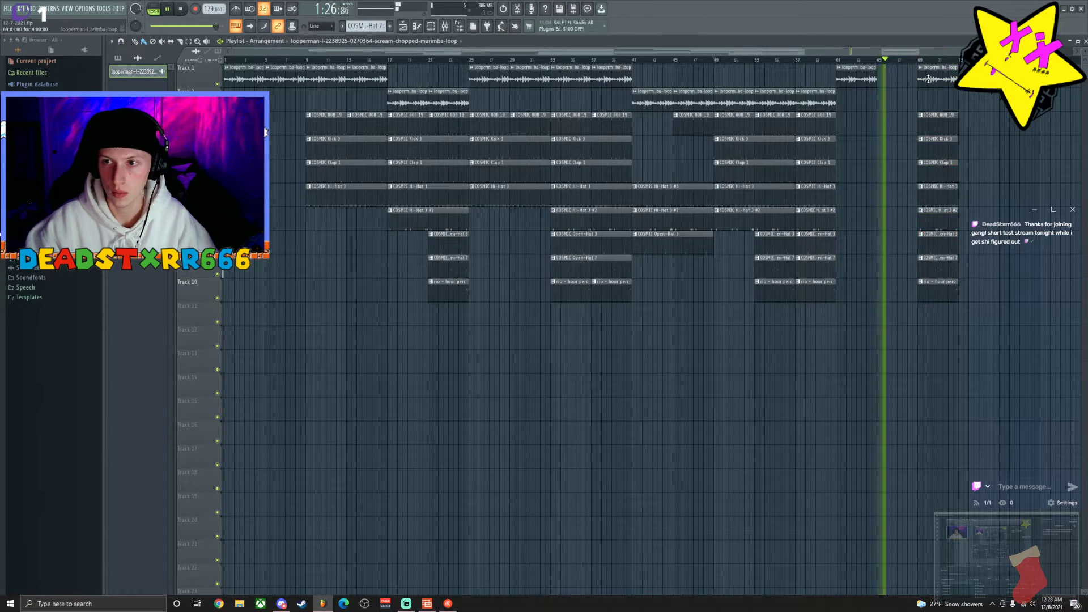
pyautogui.moveTo(937, 270); pyautogui.dragTo(896, 270)
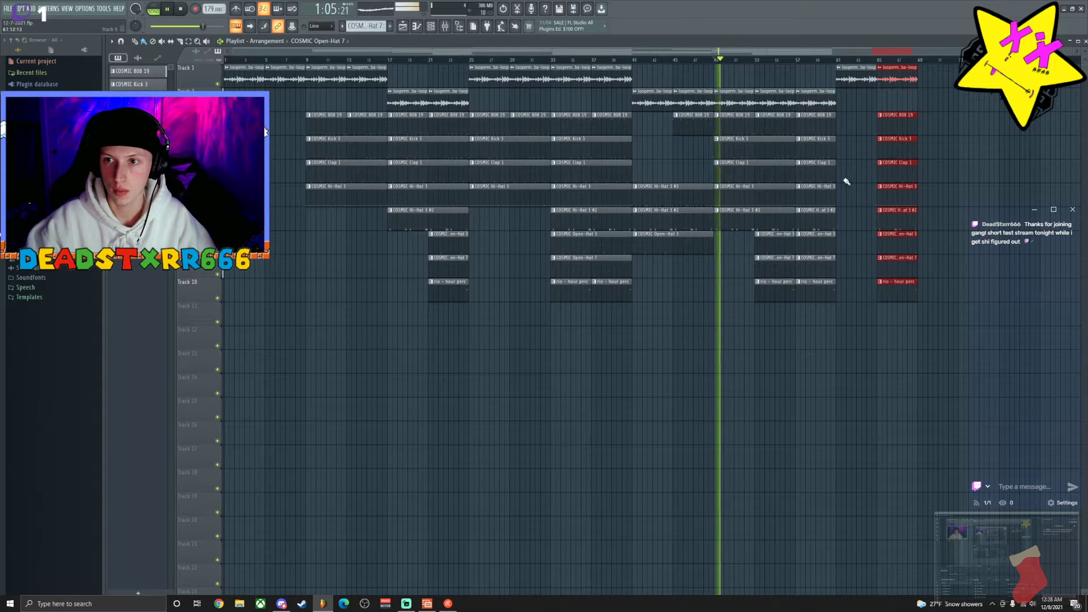
# Audition the ending from bar 57 and delete all drum clips at bar 65, leaving only the marimba loop.
pyautogui.click(800, 66)
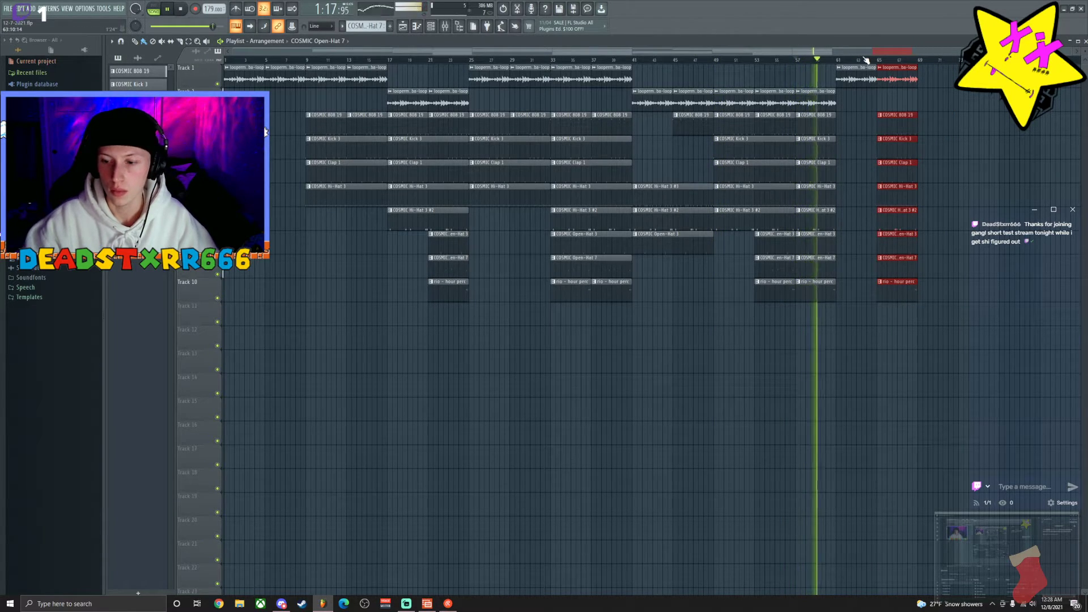
pyautogui.scroll(1, 865, 59)
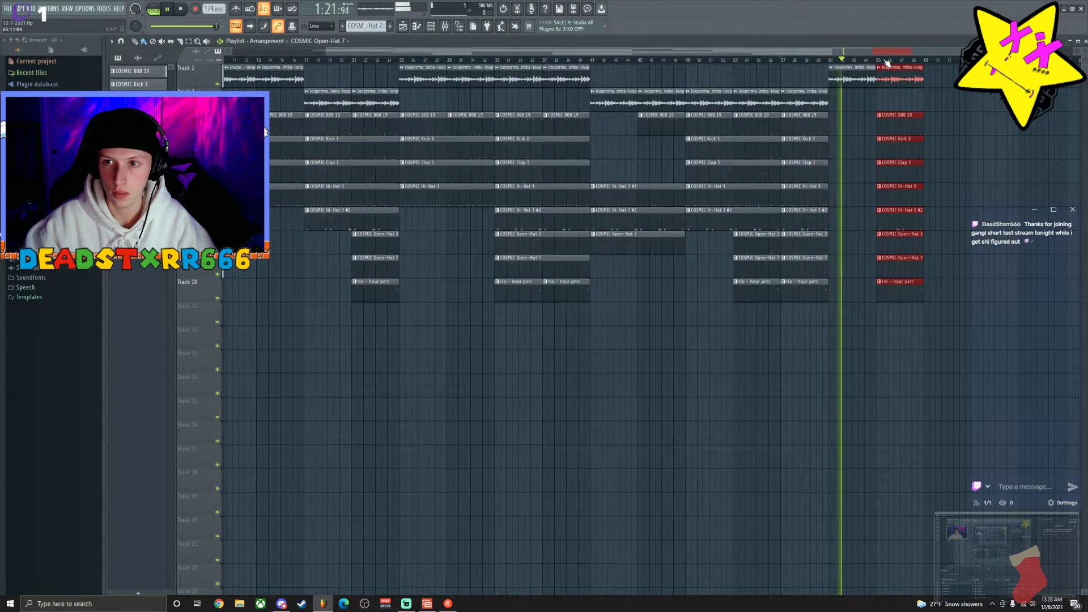
pyautogui.scroll(1, 887, 60)
pyautogui.hotkey('ctrl', 'd')
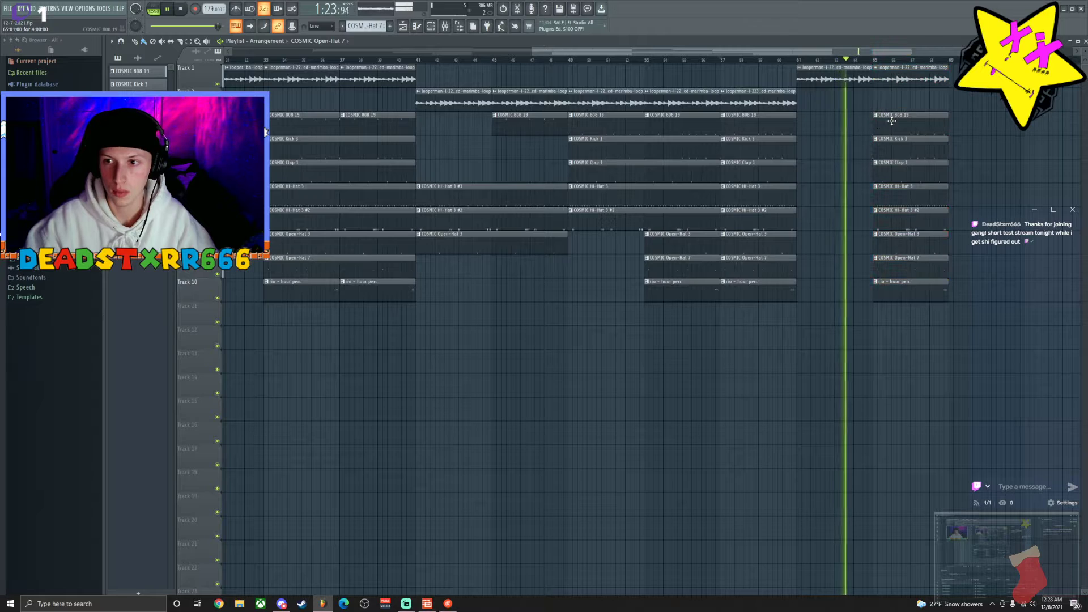
pyautogui.rightClick(891, 121)
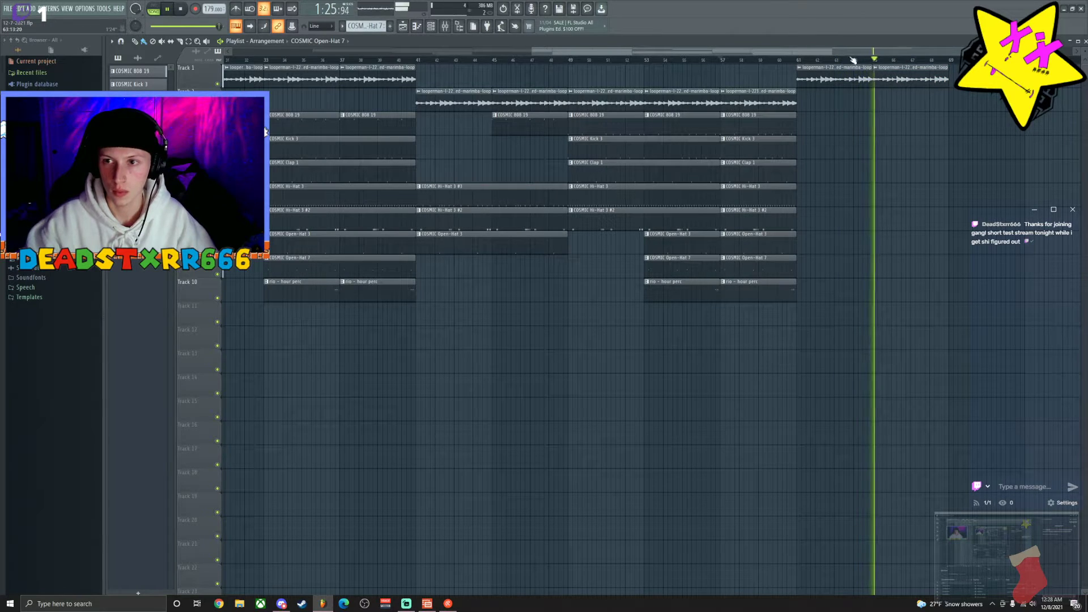
pyautogui.hscroll(1, 862, 59)
pyautogui.scroll(-4, 866, 59)
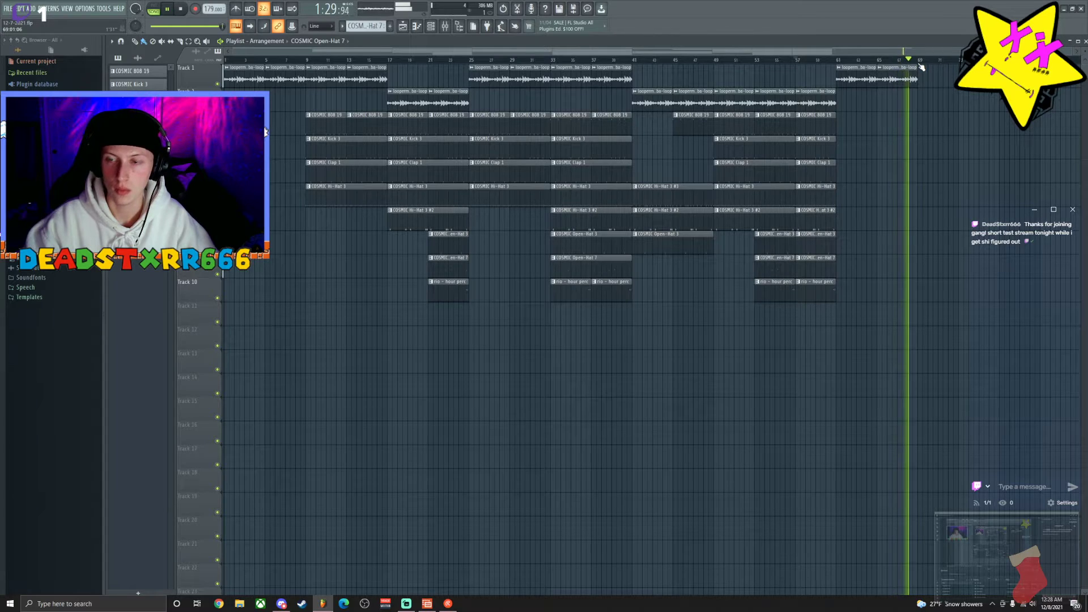
pyautogui.press('space')
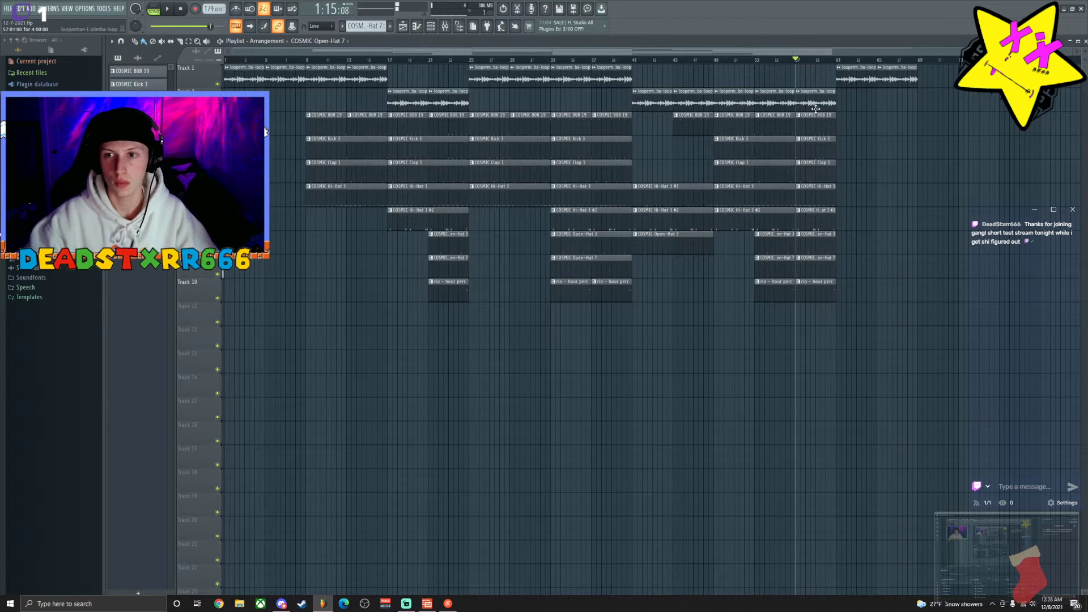
# Copy the eight-bar drum section from bar 17 to bar 69 and extend the track 1 marimba loops beneath it.
pyautogui.moveTo(816, 109); pyautogui.dragTo(781, 292)
pyautogui.keyDown('ctrl'); pyautogui.click(862, 135); pyautogui.keyUp('ctrl')
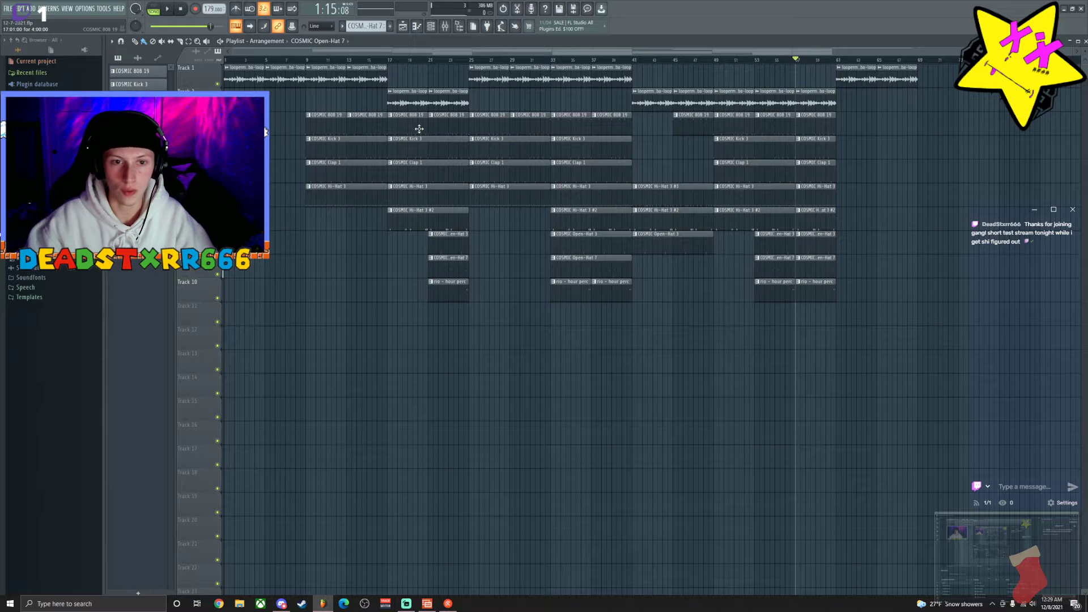
pyautogui.moveTo(406, 143); pyautogui.dragTo(974, 272)
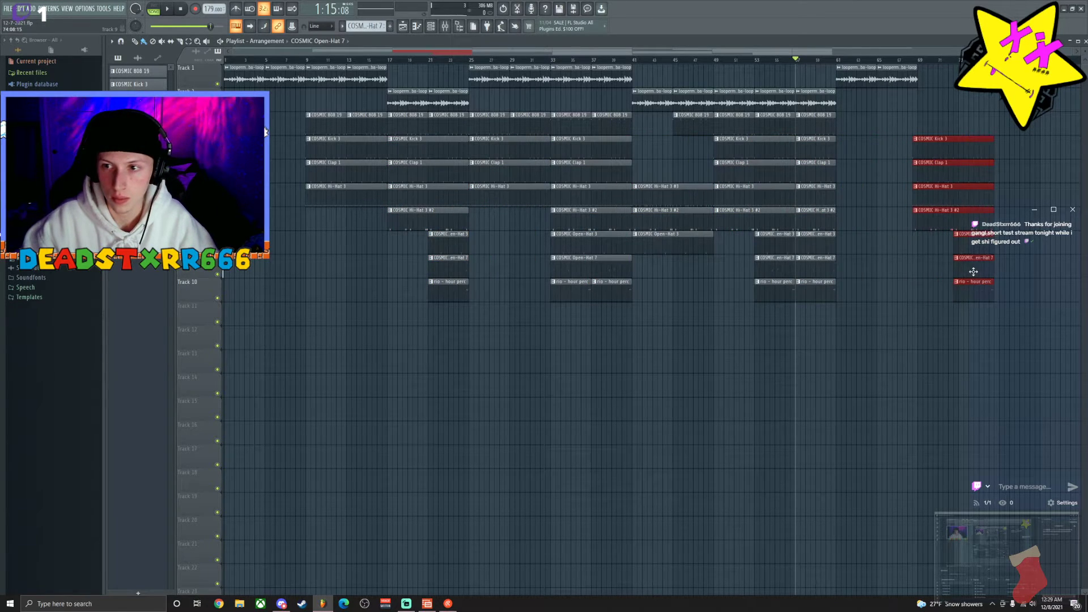
pyautogui.moveTo(928, 217); pyautogui.dragTo(922, 217)
pyautogui.hotkey('ctrl', 'd')
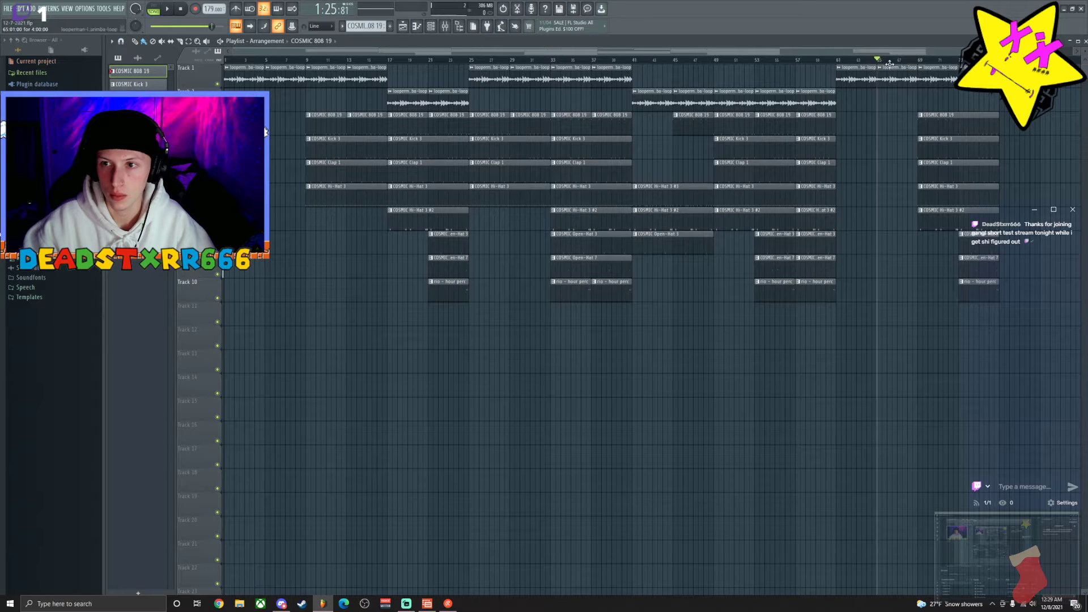
# Play back the new ending from bar 65 and save the project.
pyautogui.press('space')
pyautogui.scroll(-1, 890, 64)
pyautogui.hotkey('ctrl', 's')
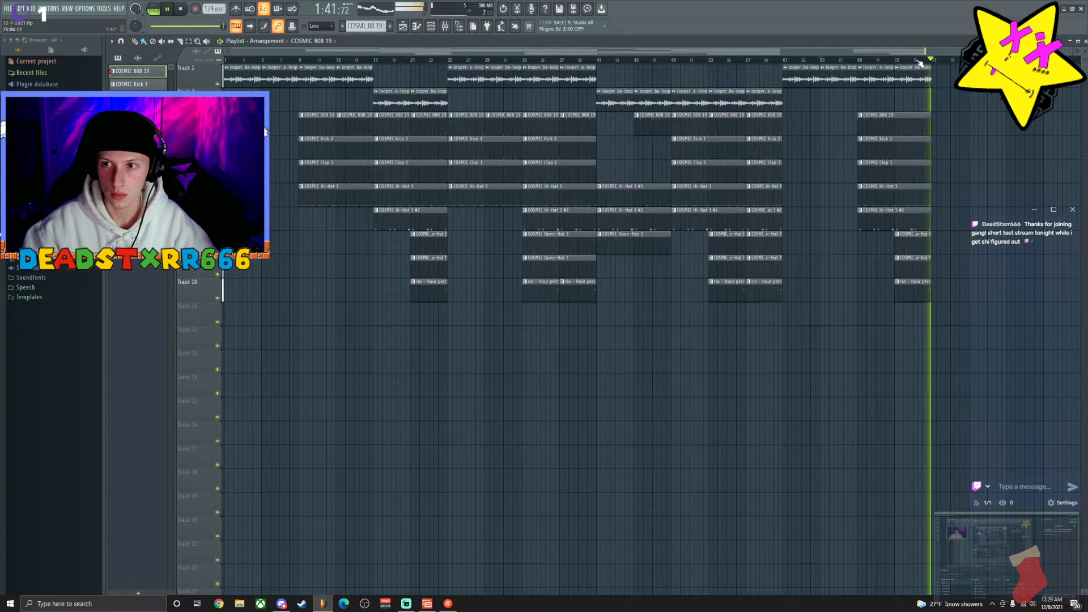
pyautogui.press('space')
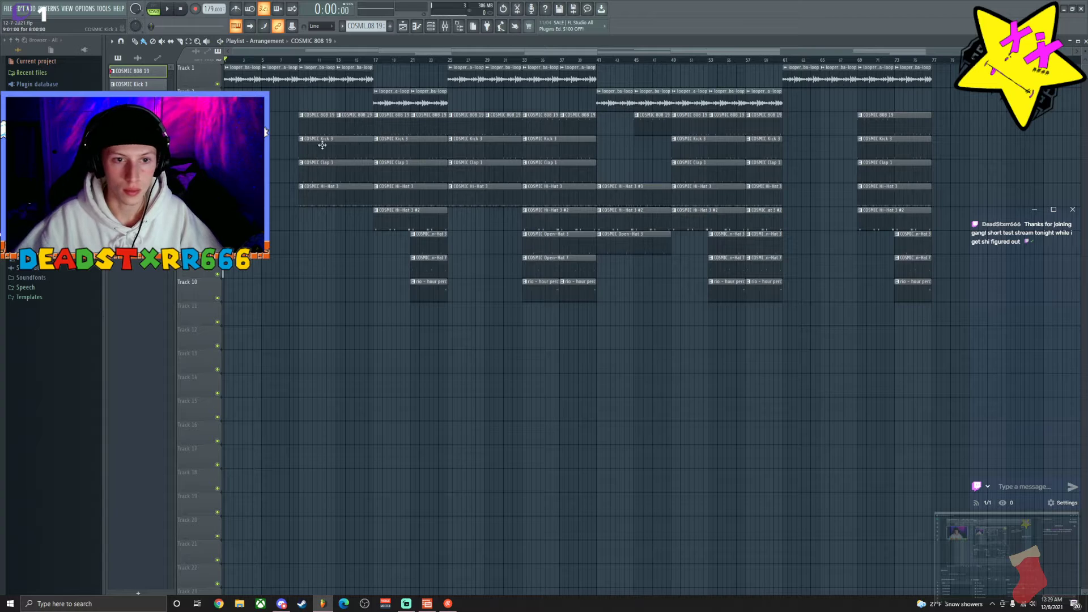
# Create an automation clip for the master track's volume in the mixer and return to the playlist.
pyautogui.click(446, 29)
pyautogui.rightClick(146, 343)
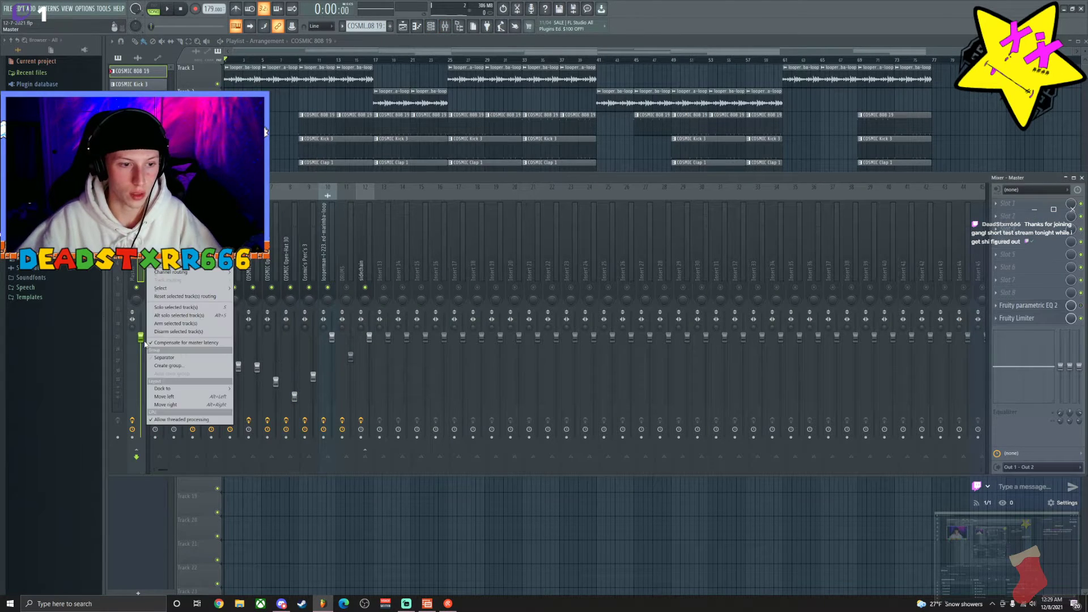
pyautogui.rightClick(142, 338)
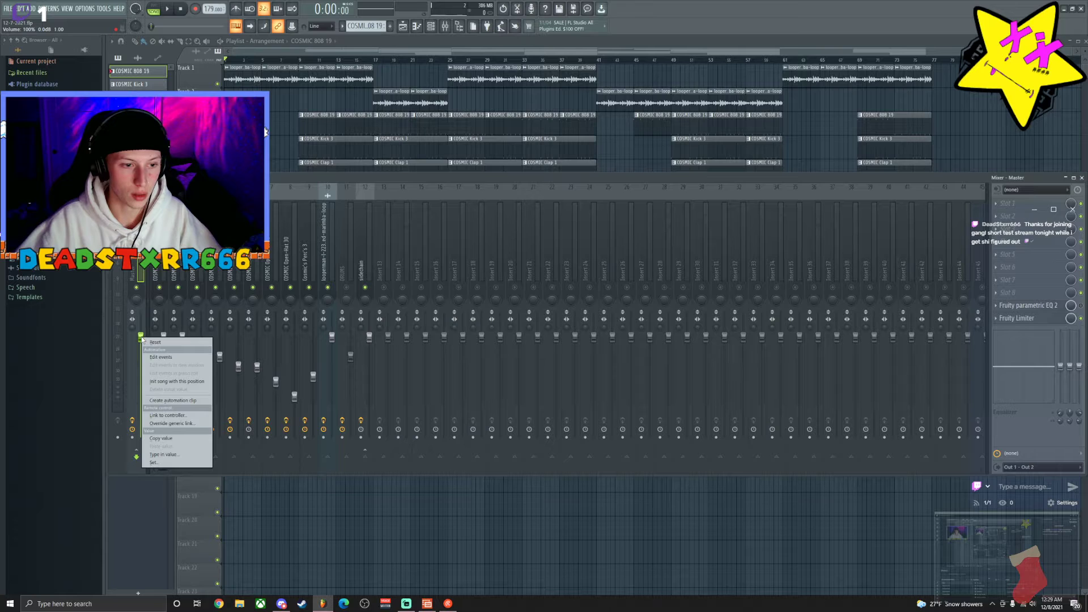
pyautogui.click(164, 401)
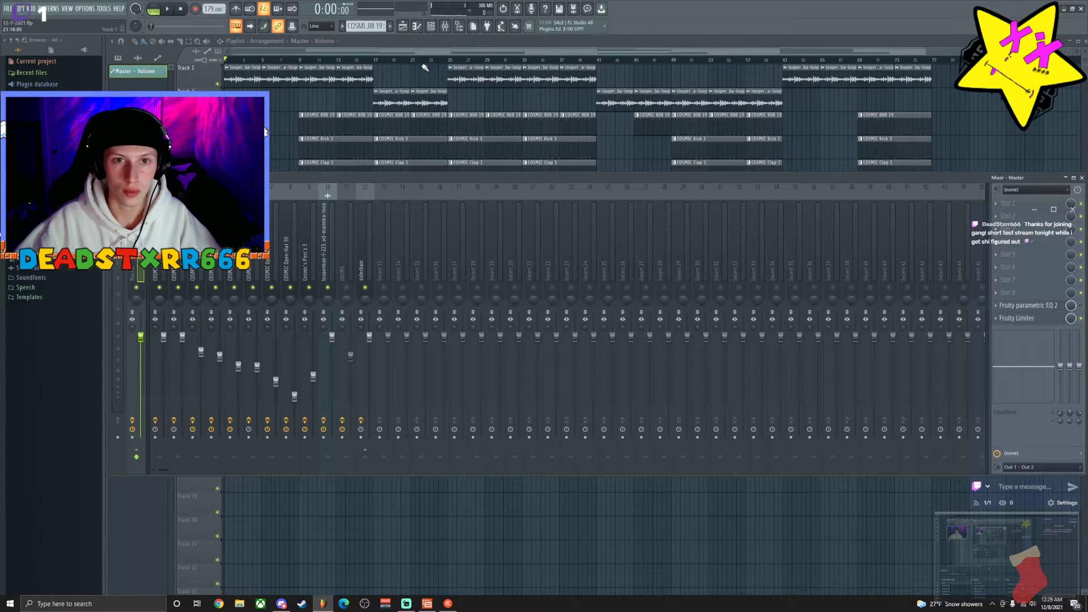
pyautogui.click(445, 30)
# Add a master volume automation point at bar 69 and lower the end point to zero at bar 77 for a fade-out.
pyautogui.scroll(3, 880, 66)
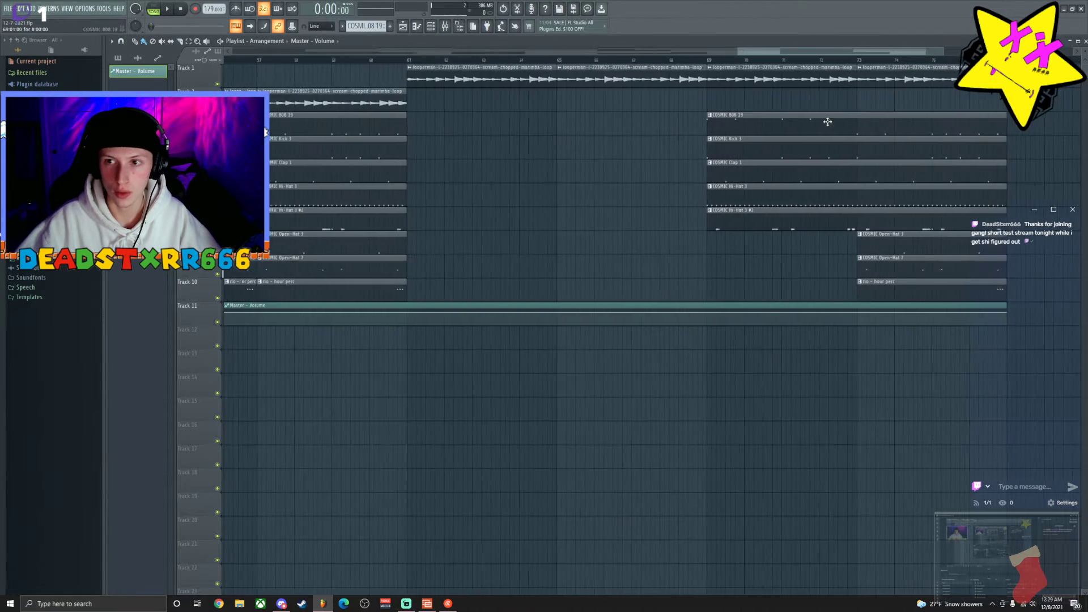
pyautogui.rightClick(705, 313)
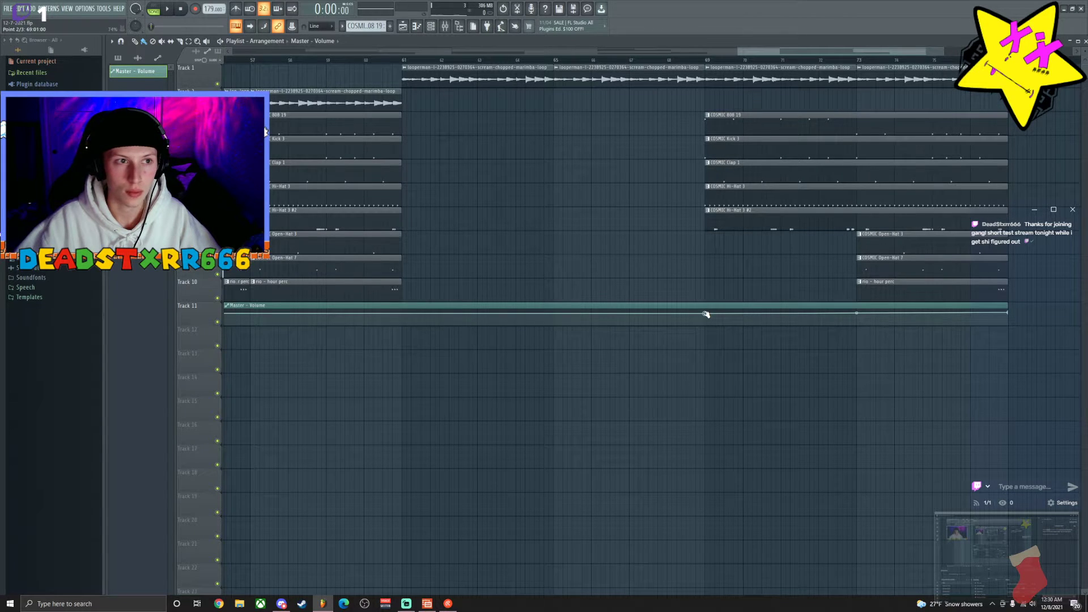
pyautogui.moveTo(706, 314); pyautogui.dragTo(702, 313)
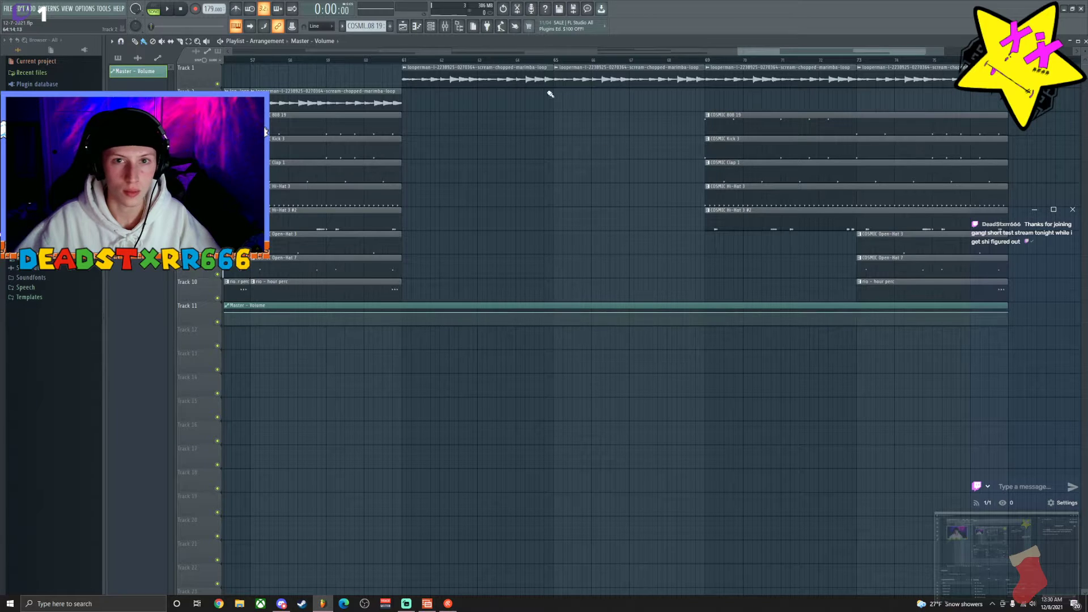
pyautogui.moveTo(750, 50); pyautogui.dragTo(782, 51)
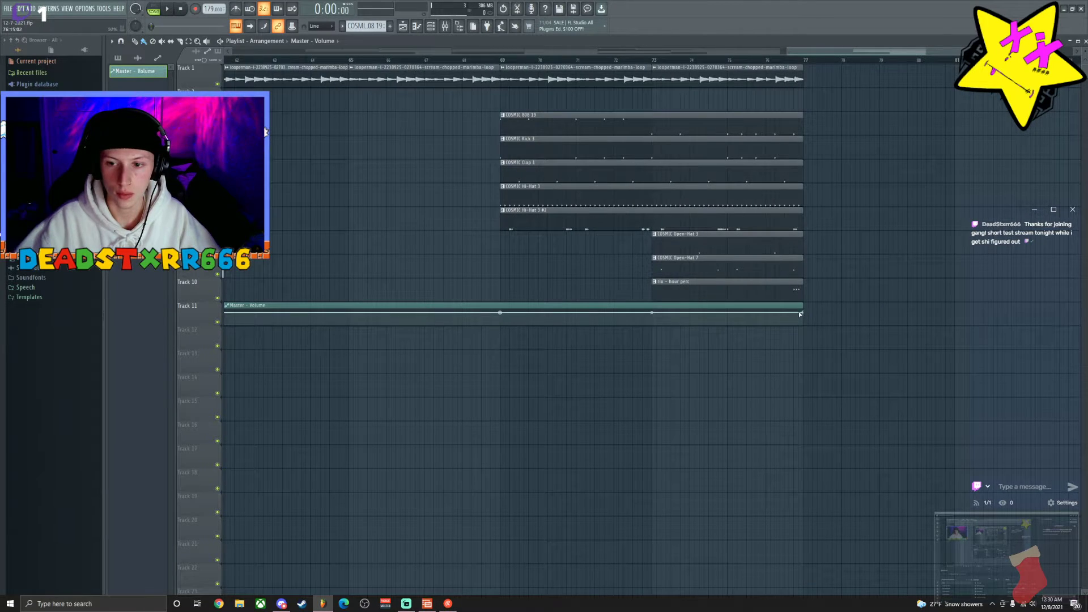
pyautogui.moveTo(798, 312); pyautogui.dragTo(805, 325)
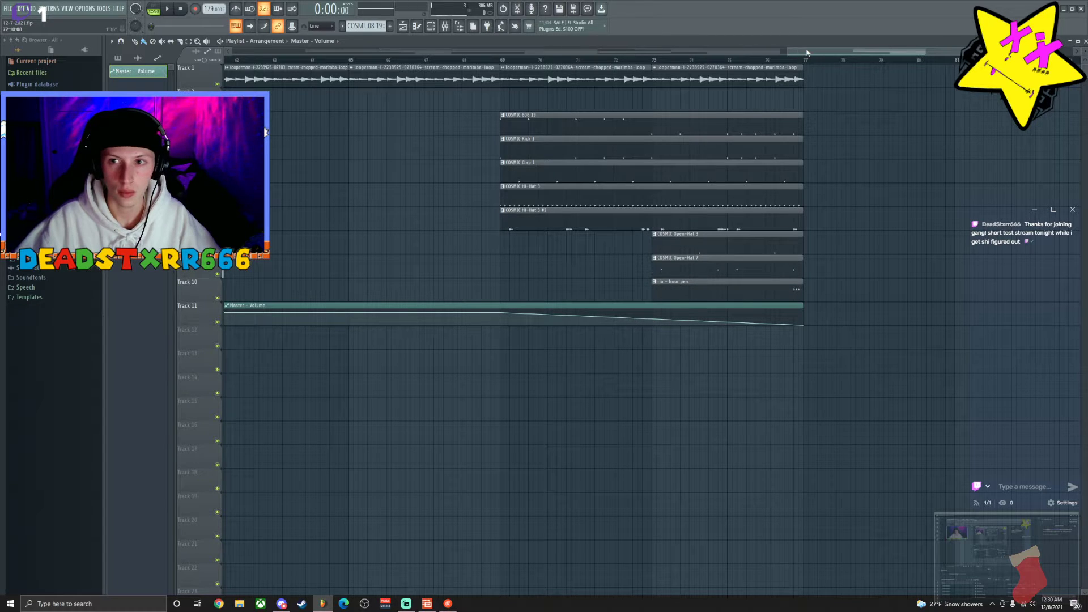
pyautogui.moveTo(788, 52); pyautogui.dragTo(226, 51)
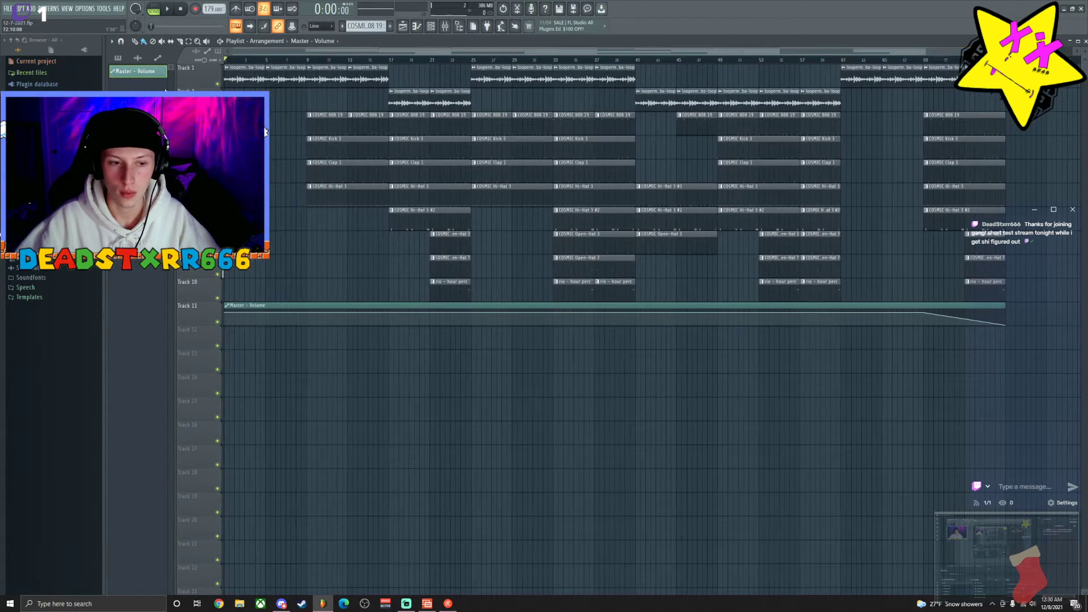
pyautogui.scroll(2, 239, 62)
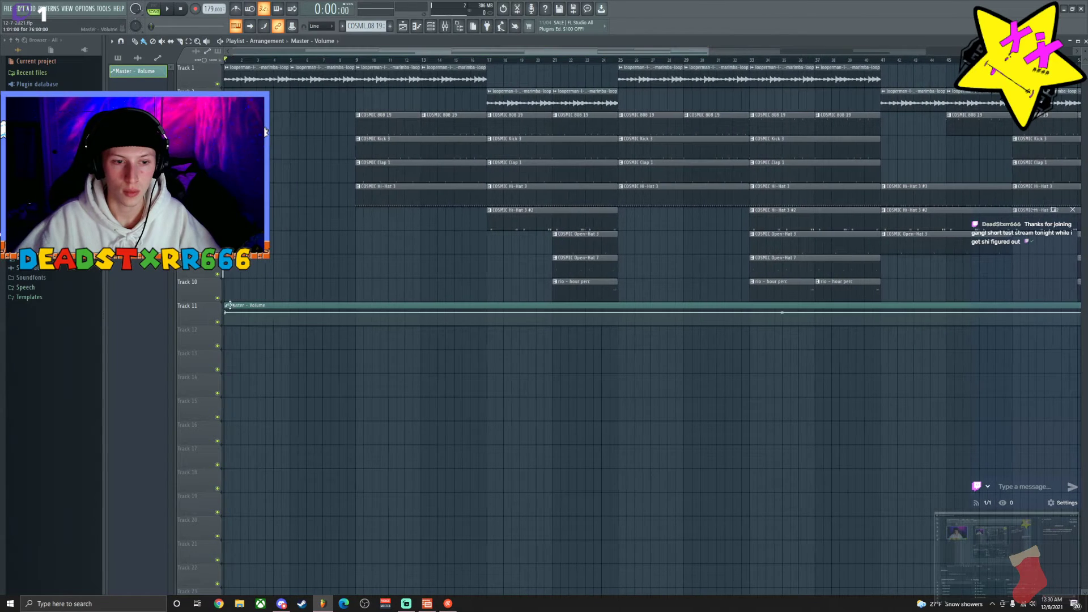
# Add a master volume automation point at bar 5 and lower the start point to zero for a fade-in.
pyautogui.rightClick(290, 314)
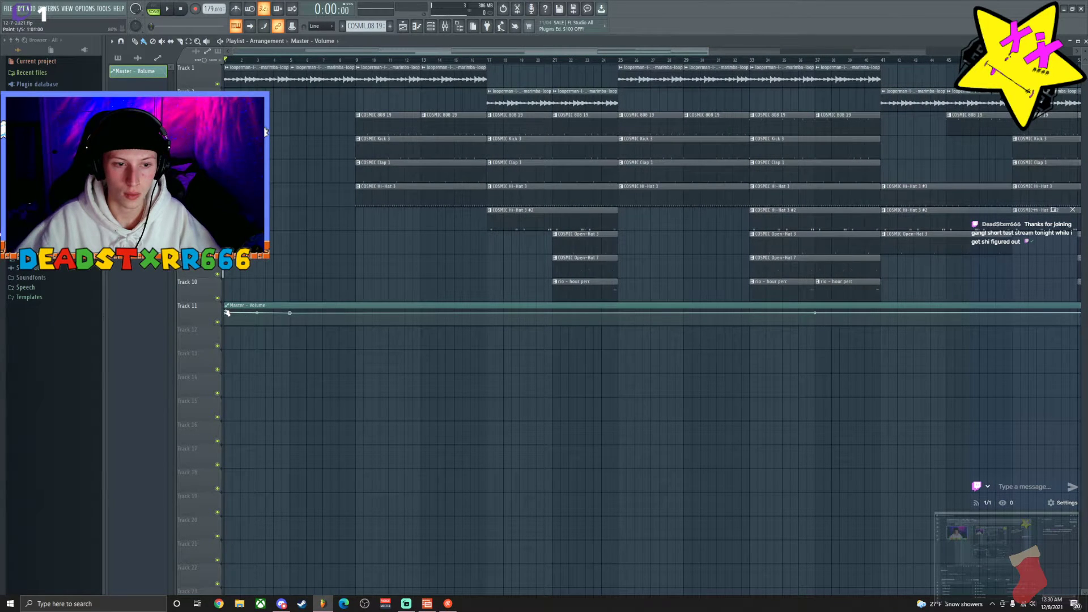
pyautogui.scroll(5, 223, 59)
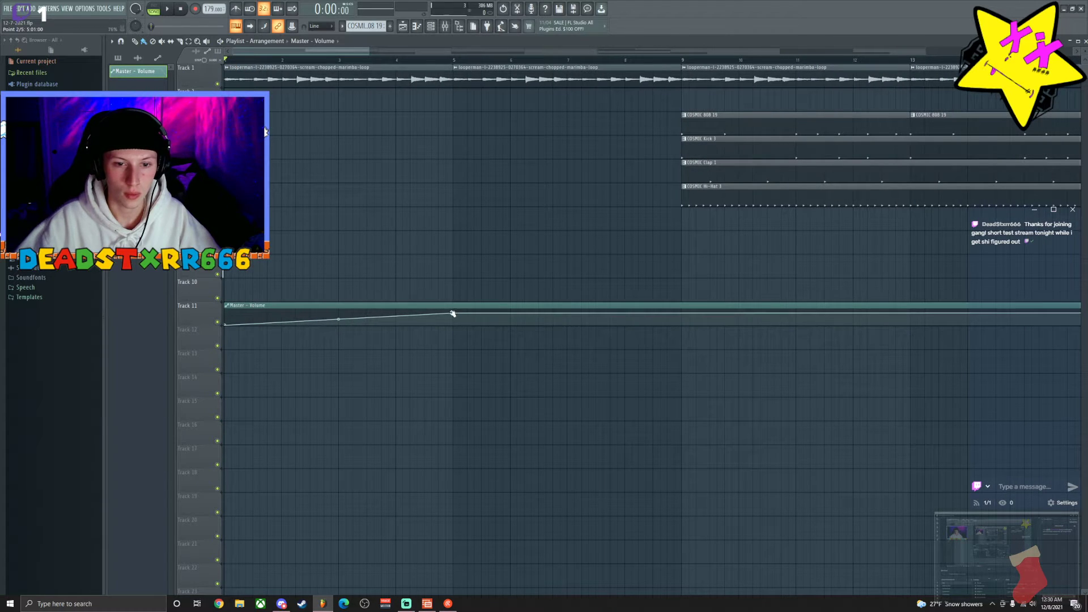
pyautogui.moveTo(454, 314); pyautogui.dragTo(454, 313)
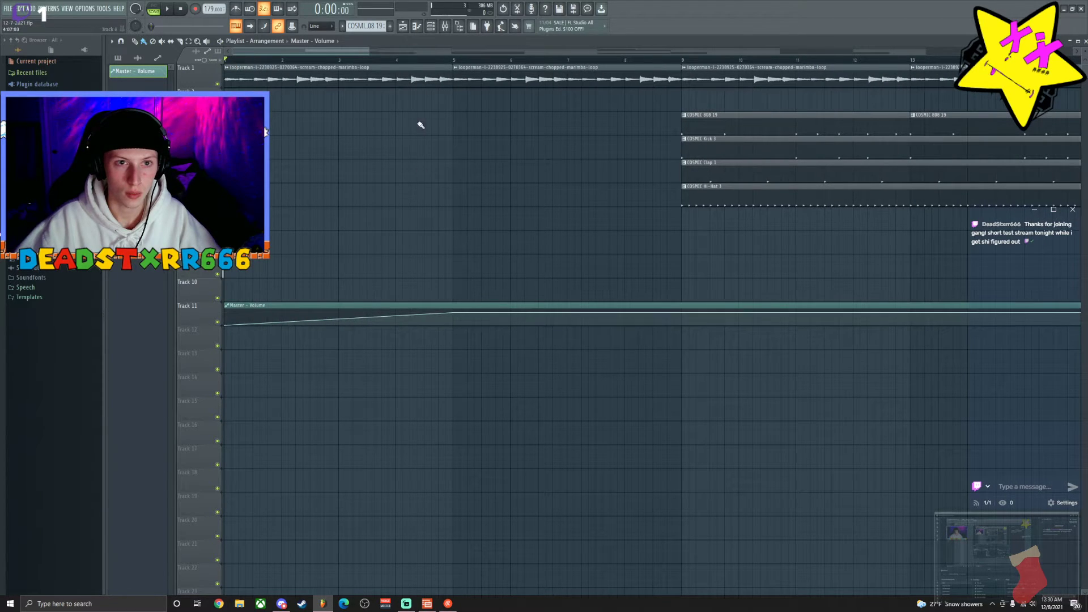
# Play back the track from the beginning through the fade-in and save the project.
pyautogui.scroll(-6, 429, 64)
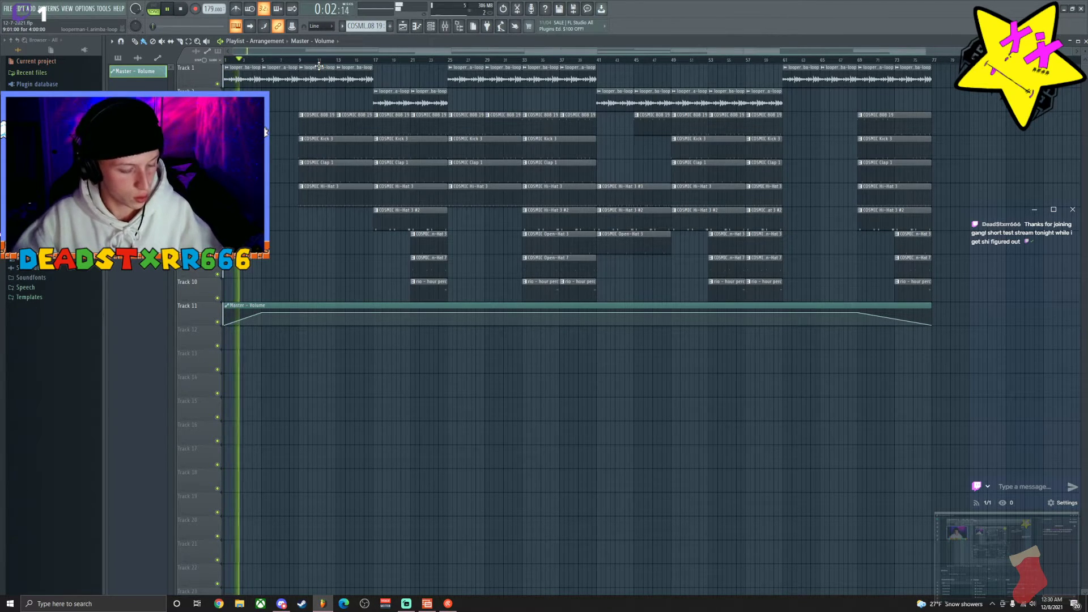
pyautogui.hotkey('ctrl', 's')
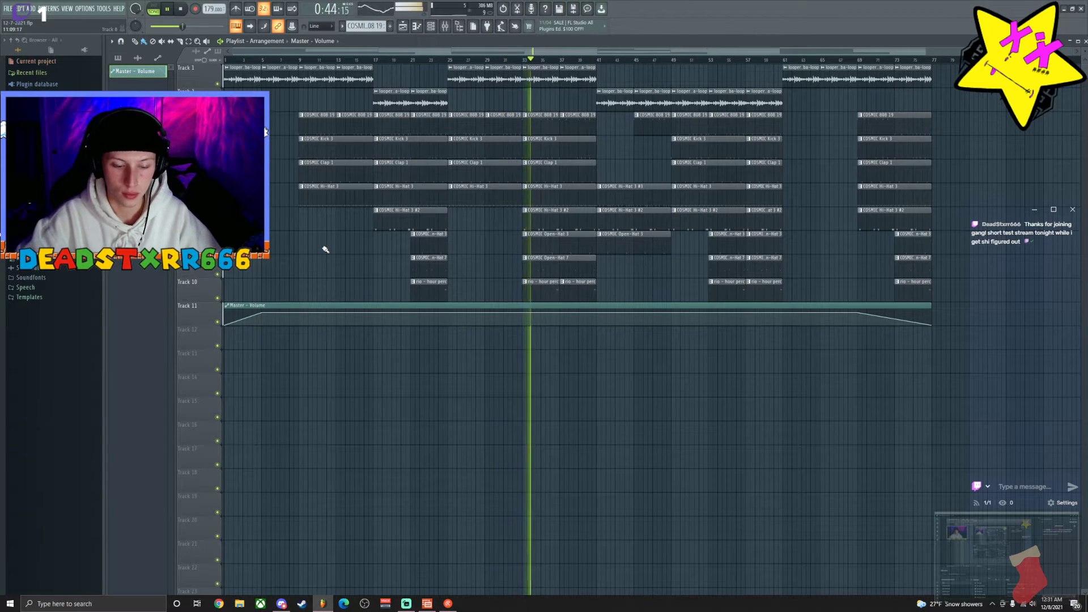
pyautogui.press('space')
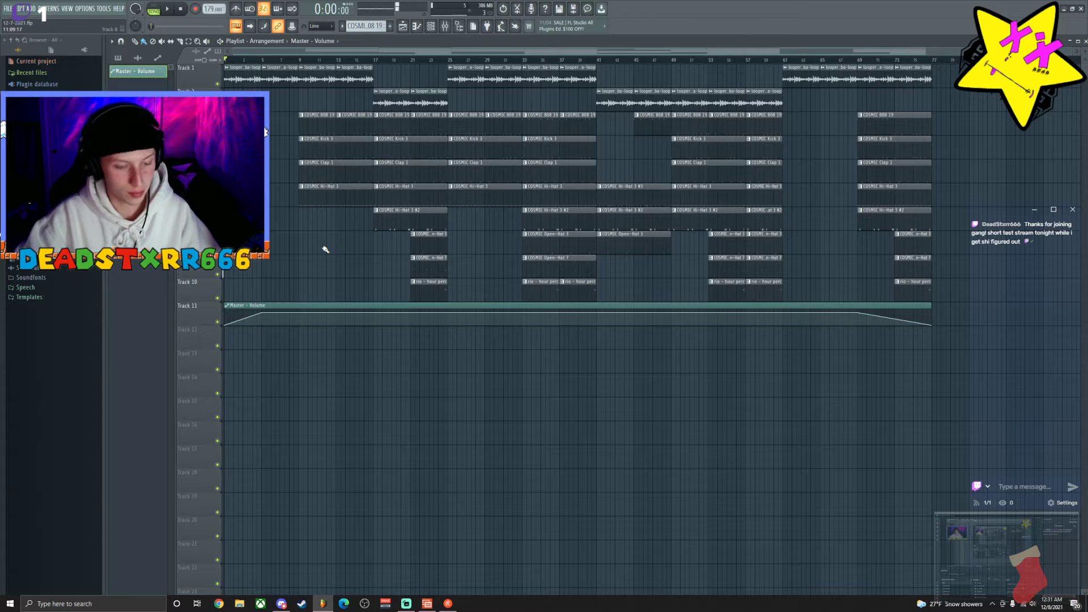
# Shorten the track 1 marimba loop to end half a bar before bar 9 and play back the gap.
pyautogui.scroll(3, 353, 64)
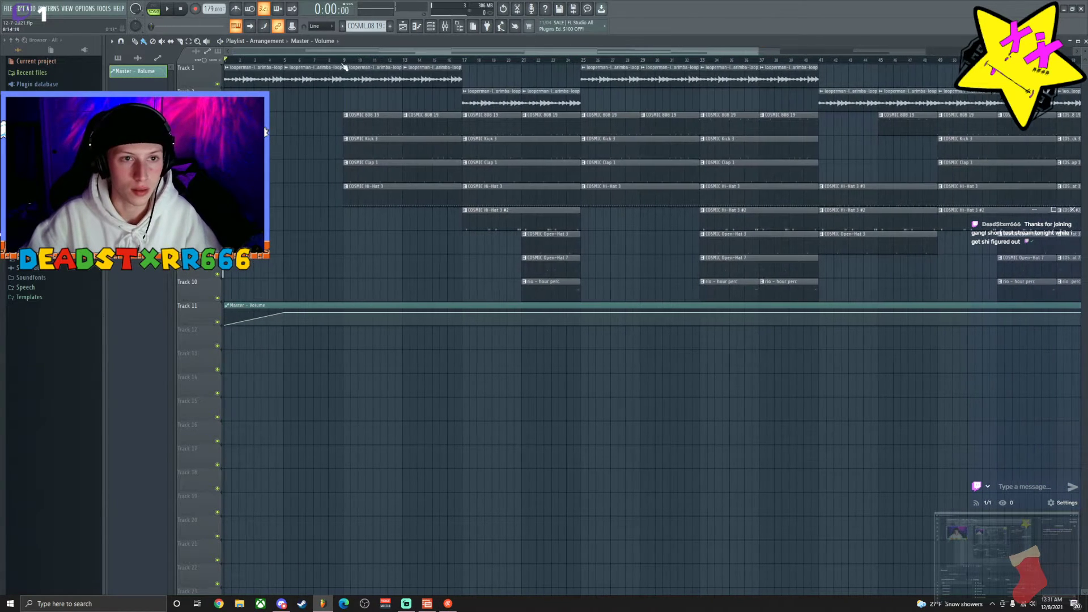
pyautogui.scroll(2, 353, 62)
pyautogui.press('space')
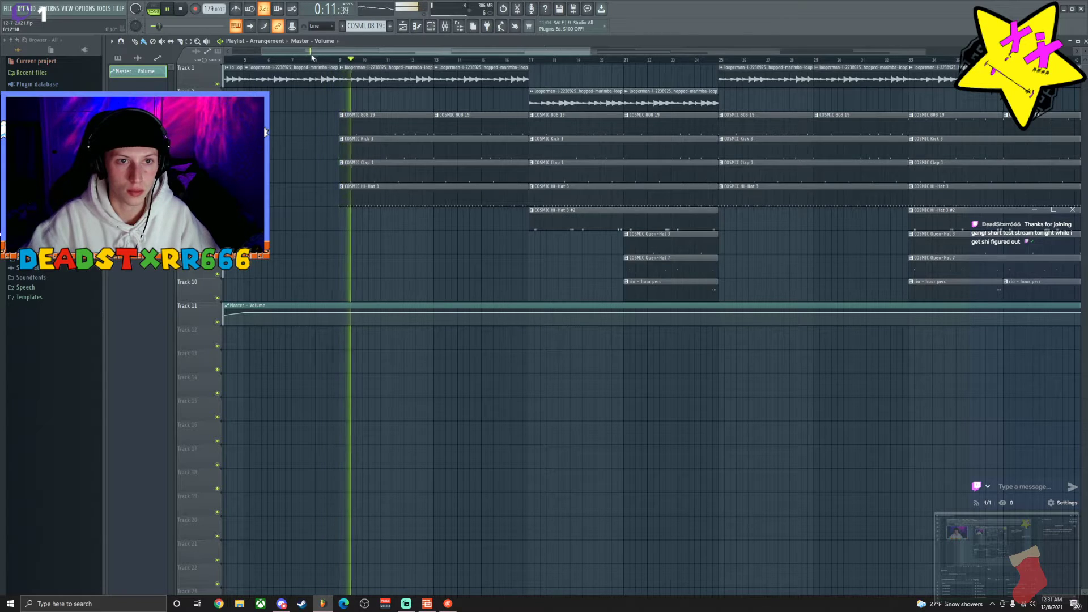
pyautogui.click(292, 60)
pyautogui.scroll(1, 363, 71)
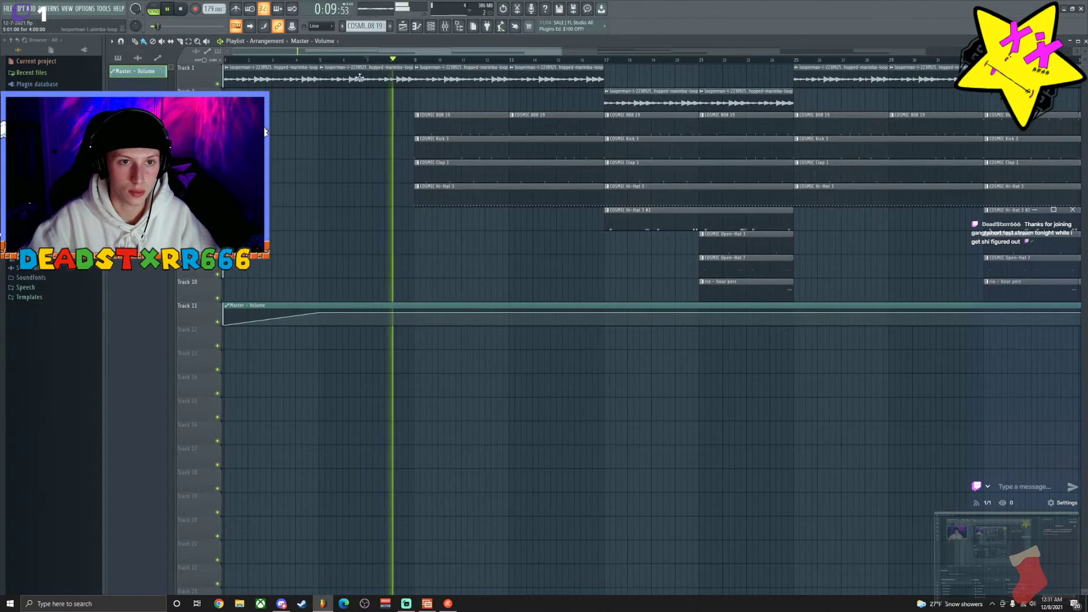
pyautogui.scroll(1, 444, 79)
pyautogui.moveTo(433, 76); pyautogui.dragTo(412, 73)
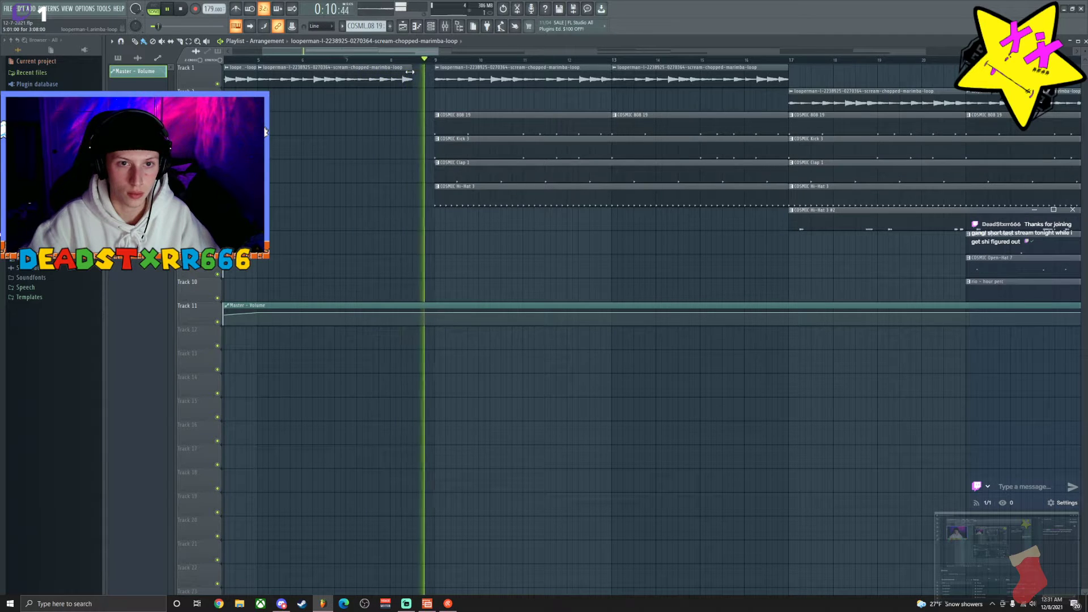
pyautogui.click(267, 61)
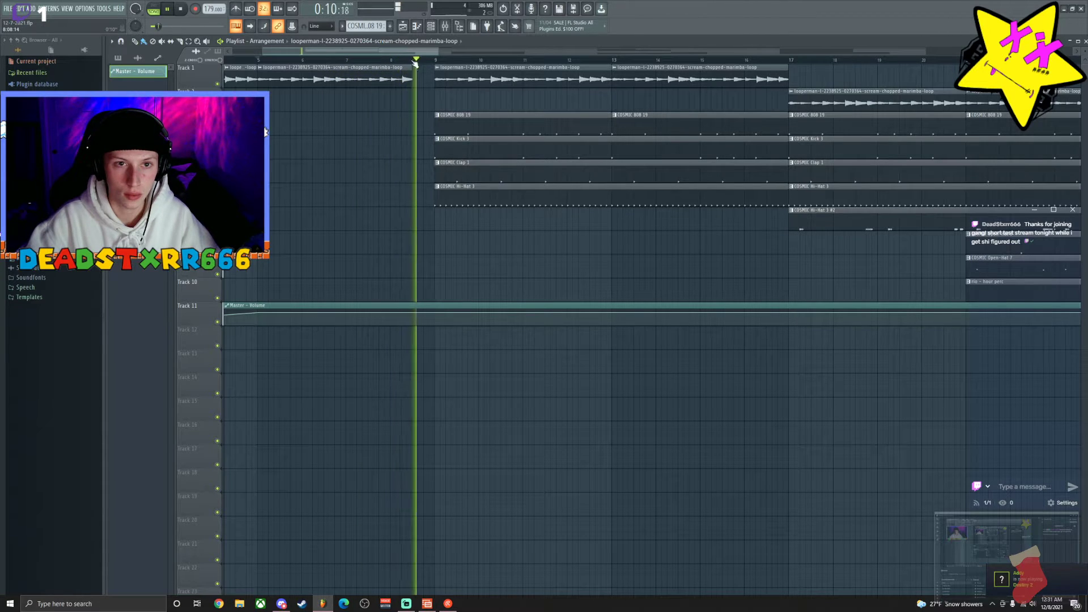
# Trim the marimba, 808, kick, clap and hi-hat clips on tracks 1 and 3–6 to about half a bar before bar 17.
pyautogui.moveTo(396, 52); pyautogui.dragTo(429, 59)
pyautogui.hscroll(1, 429, 59)
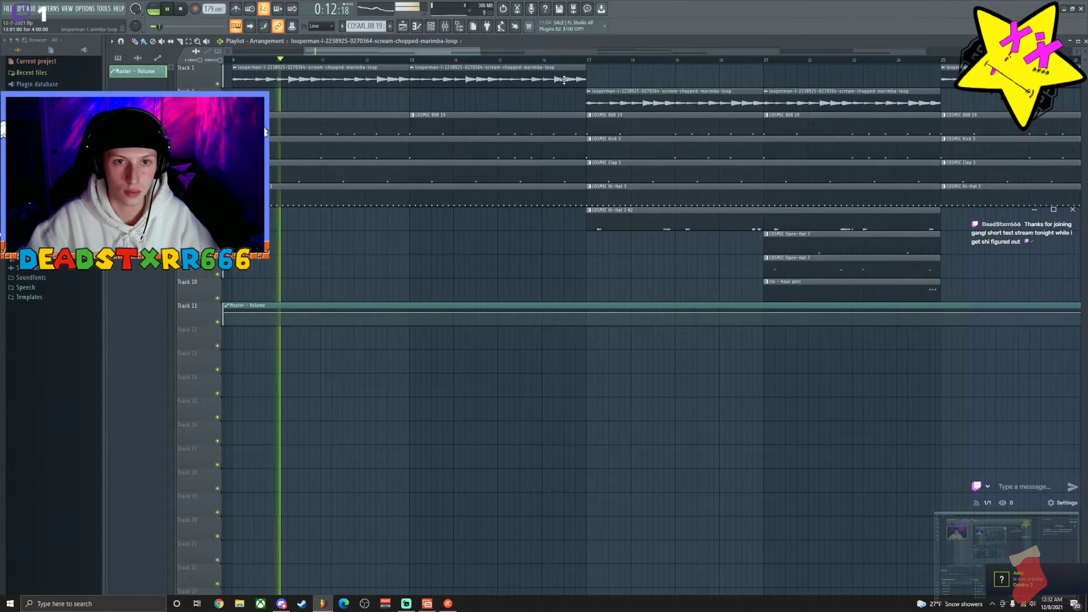
pyautogui.moveTo(571, 66); pyautogui.dragTo(569, 175)
pyautogui.rightClick(570, 194)
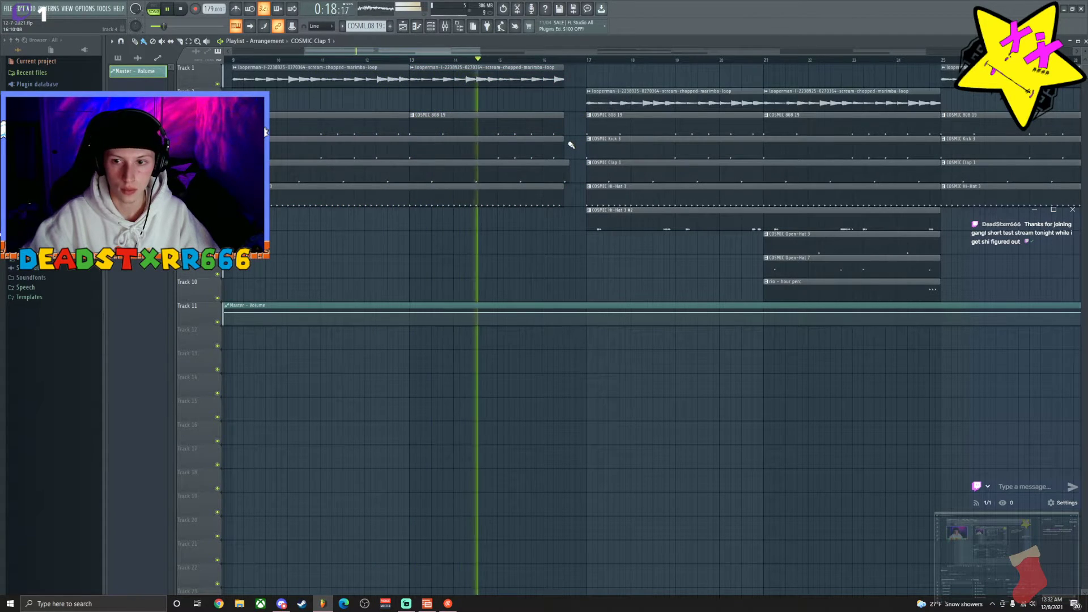
# Show the patterns in the picker and play back the cut before bar 17.
pyautogui.click(118, 58)
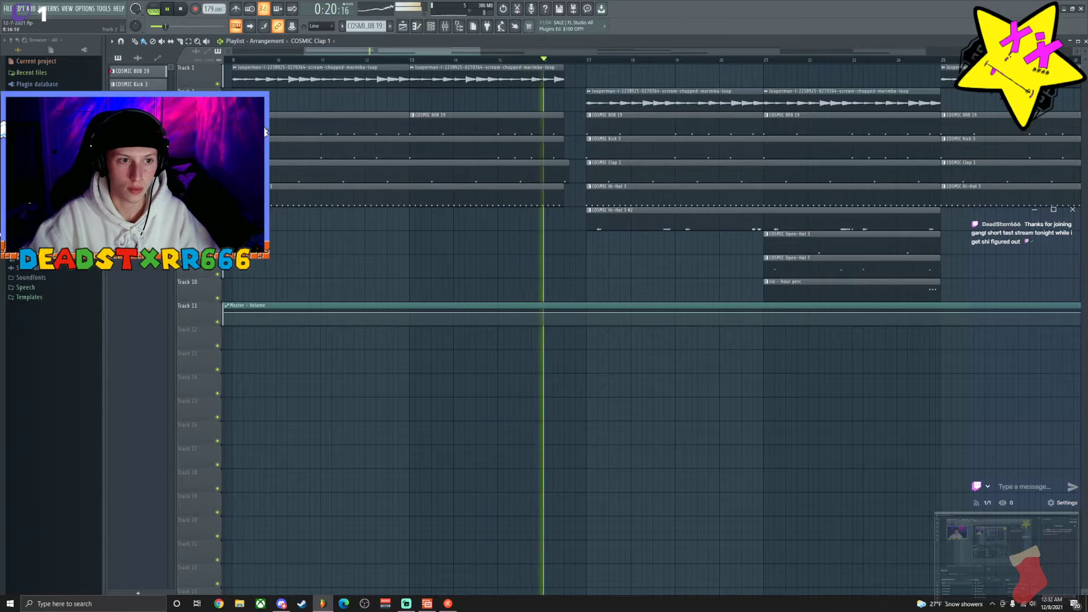
pyautogui.scroll(-5, 347, 59)
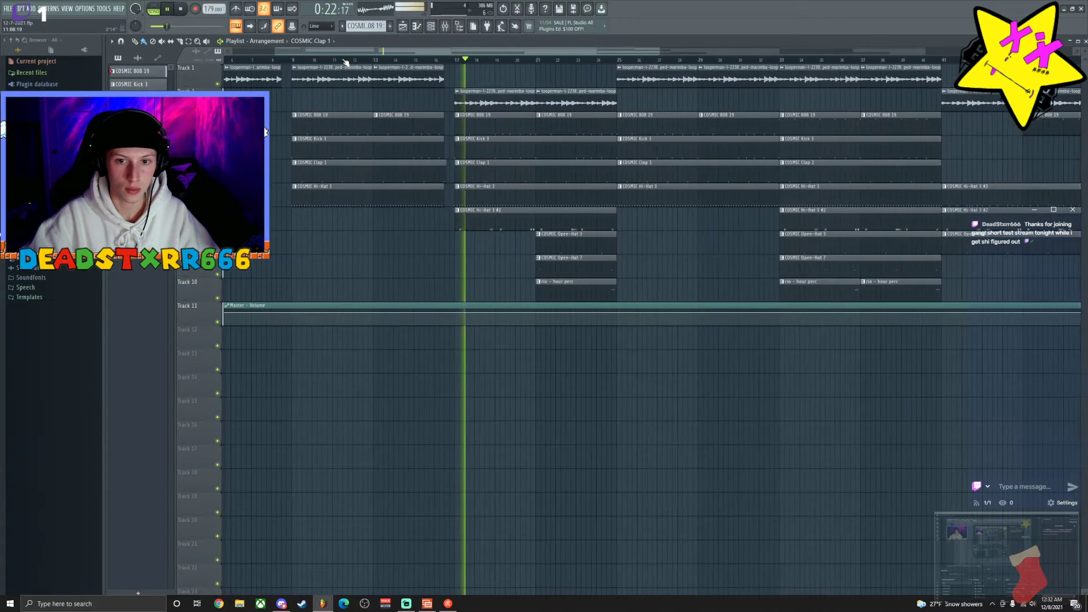
pyautogui.scroll(-1, 345, 61)
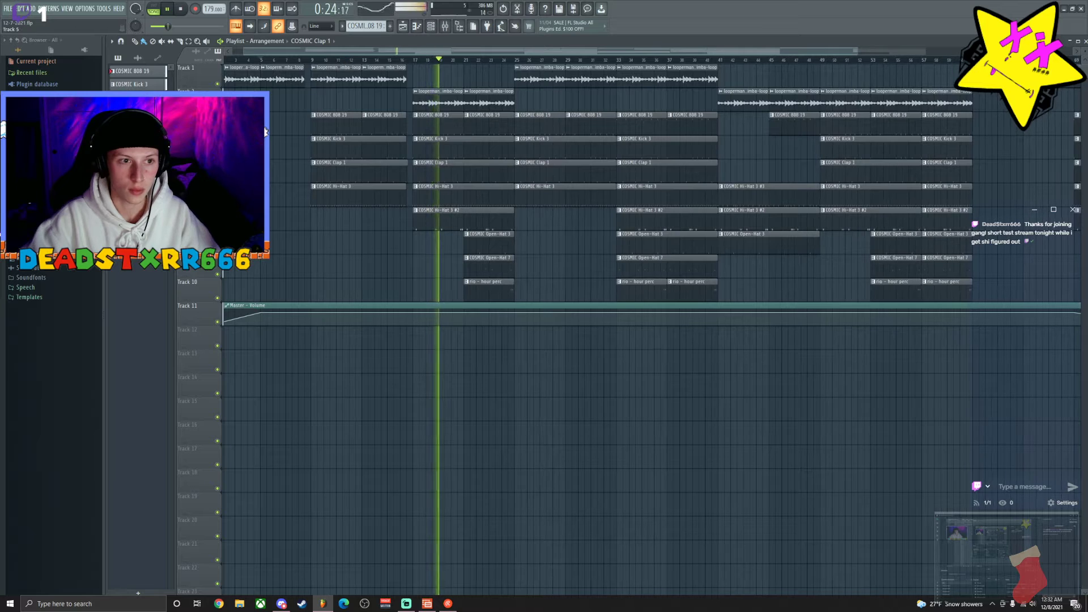
pyautogui.press('space')
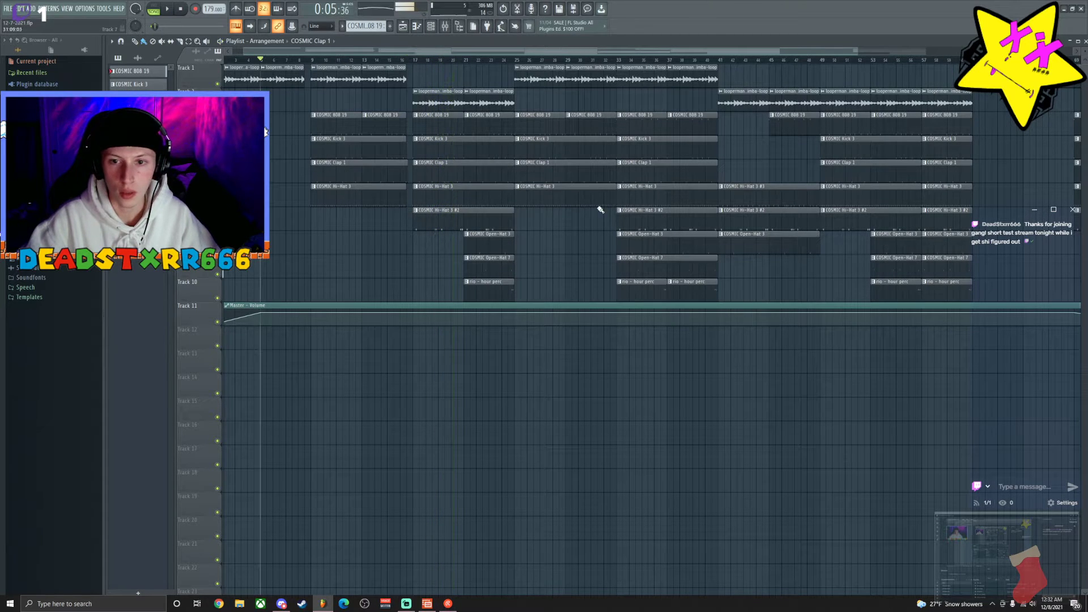
pyautogui.scroll(-2, 531, 60)
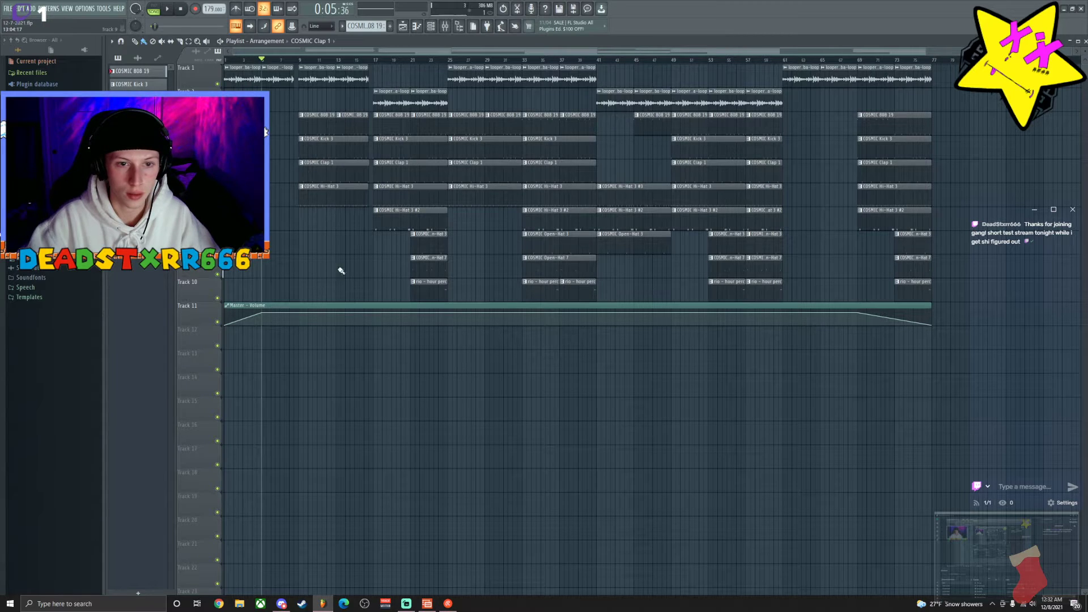
# Shift the open-hat, percussion and master volume clips on tracks 8 to 11 down one track to free track 8.
pyautogui.moveTo(267, 232); pyautogui.dragTo(941, 408)
pyautogui.hotkey('shift', 'Down')
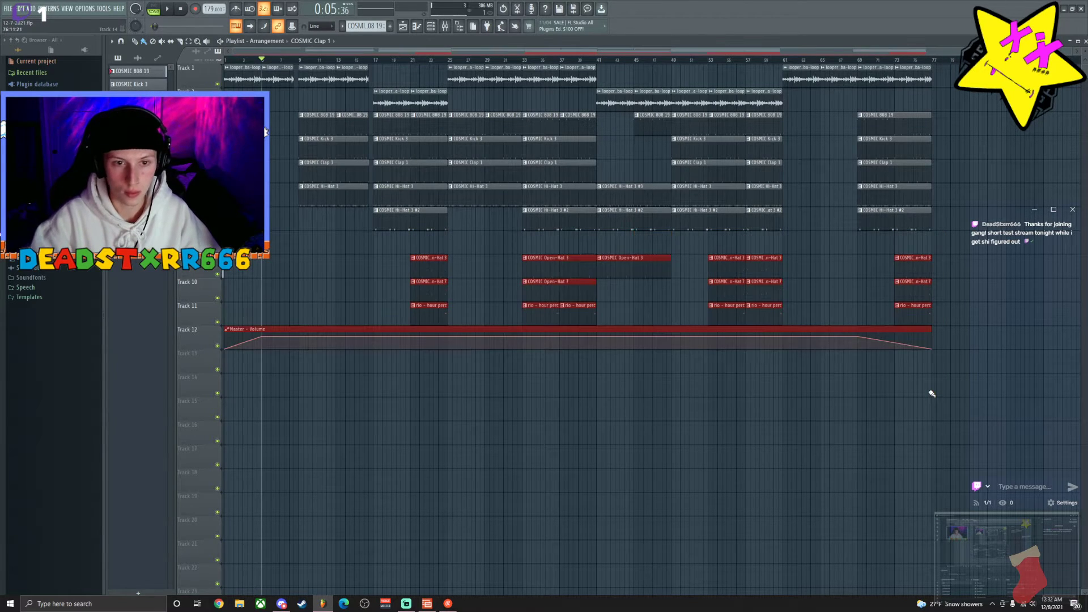
pyautogui.click(335, 252)
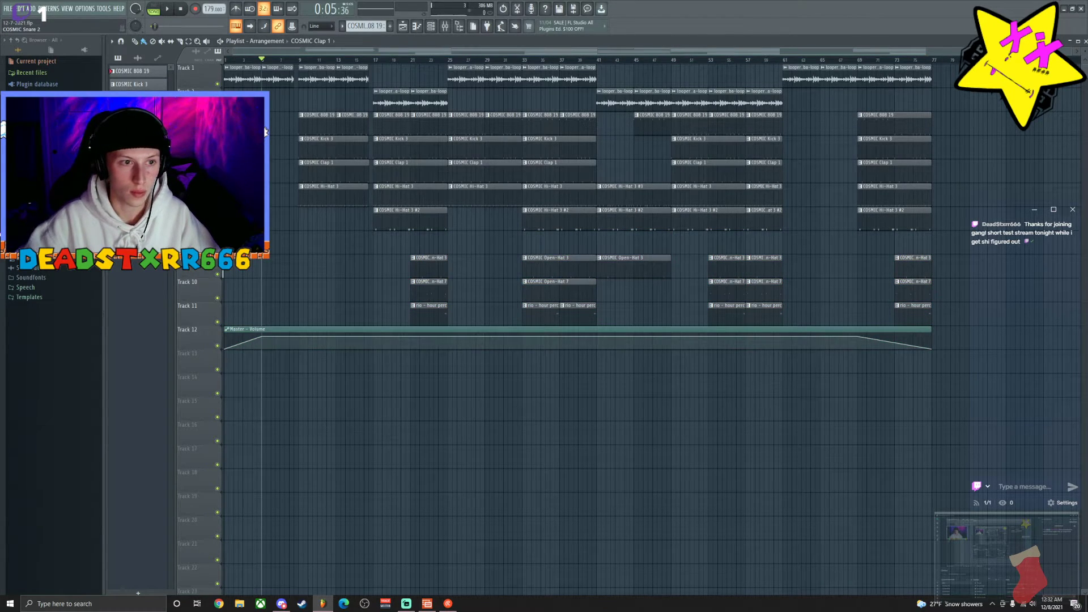
# Place the COSMIC Snare 2 pattern on track 8 at bar 17 and adjust the snare's mixer volume to about 65% during playback.
pyautogui.moveTo(138, 149); pyautogui.dragTo(347, 247)
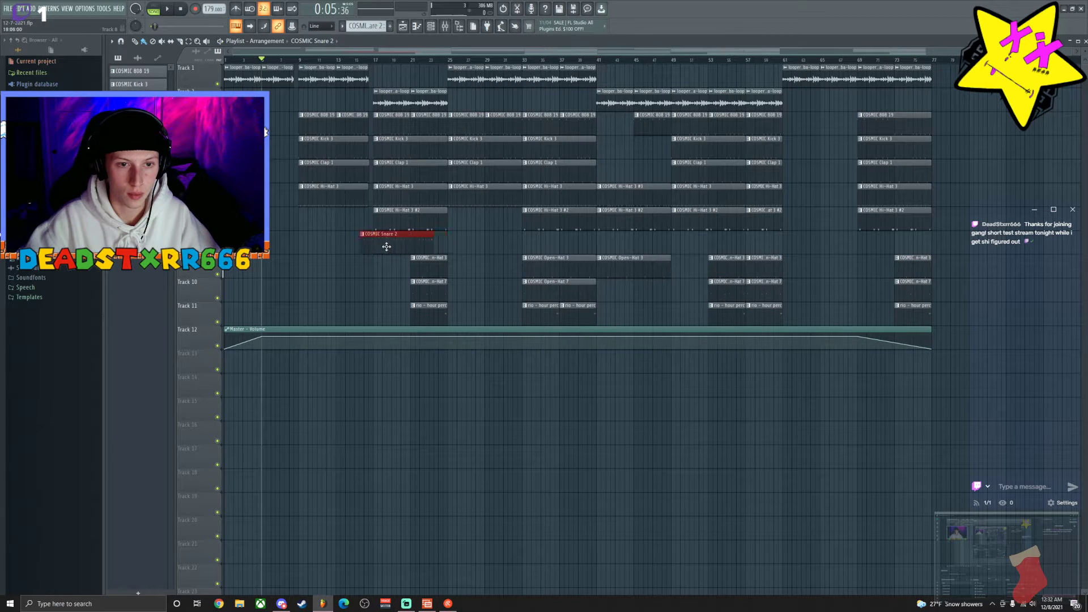
pyautogui.click(379, 64)
pyautogui.press('space')
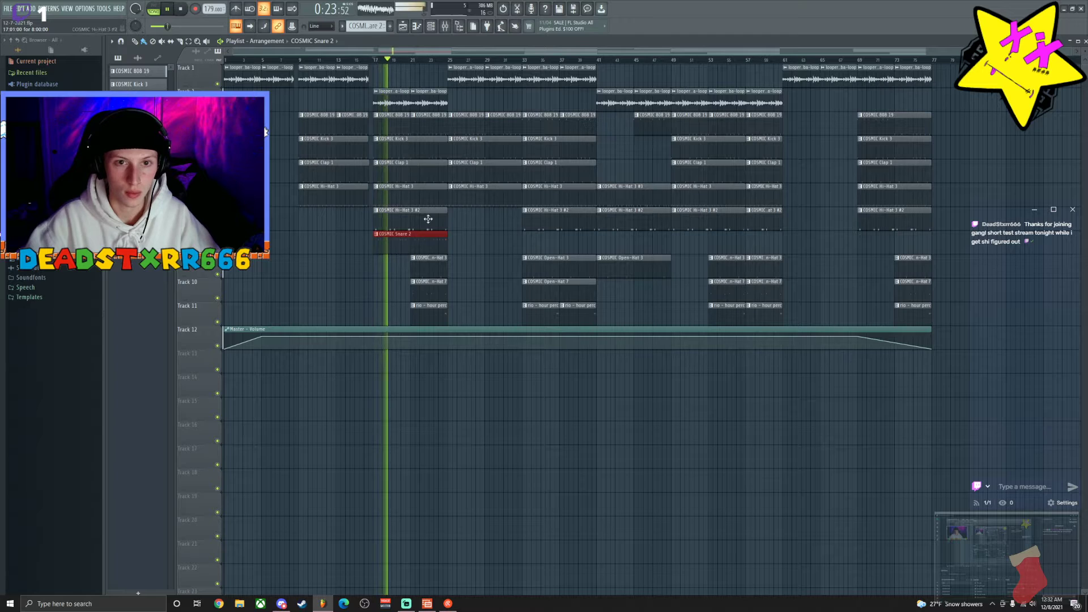
pyautogui.click(446, 25)
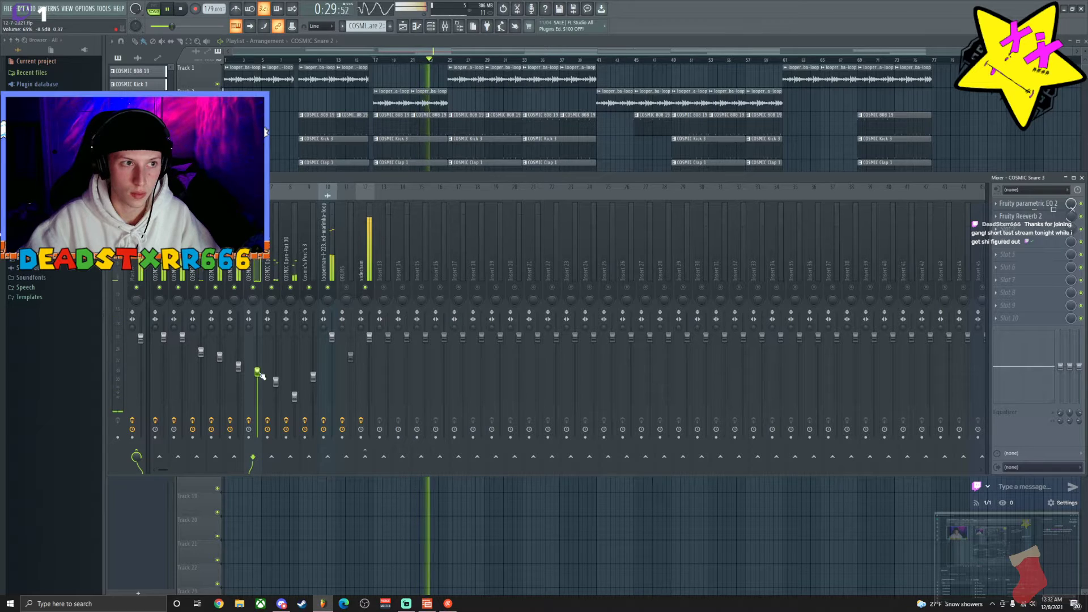
pyautogui.click(453, 27)
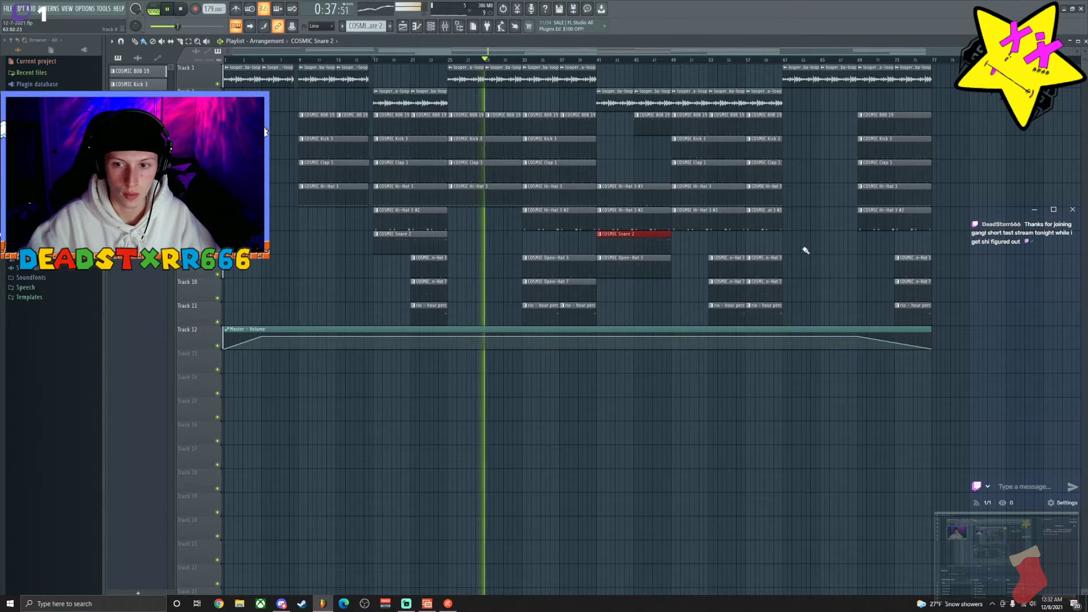
# Place COSMIC Snare 2 on track 8 at bars 41, 53 and 69, and trim the first snare clip to start at bar 21.
pyautogui.click(710, 248)
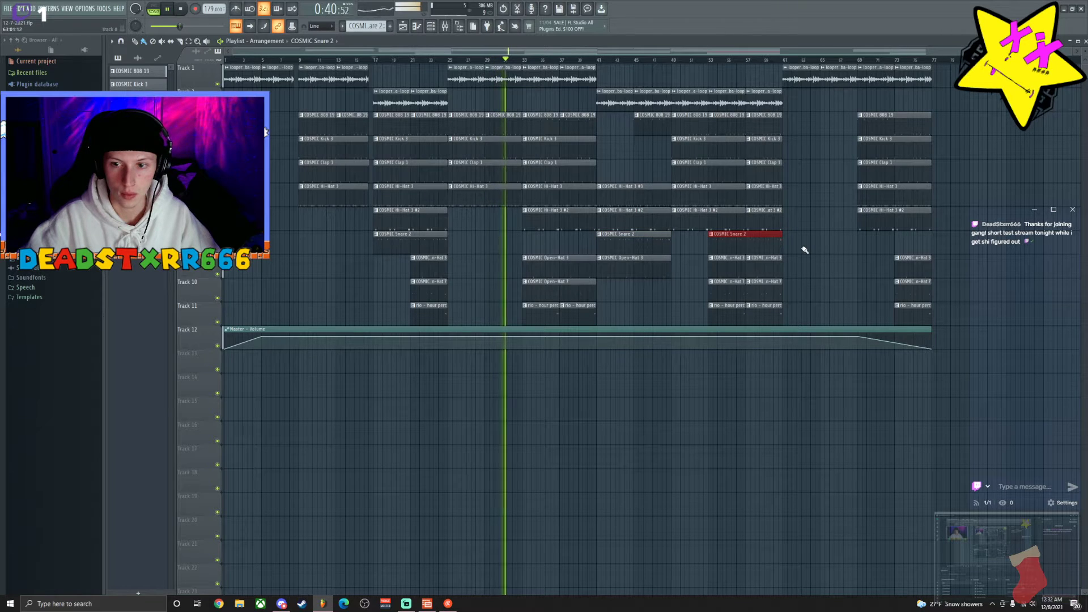
pyautogui.click(863, 248)
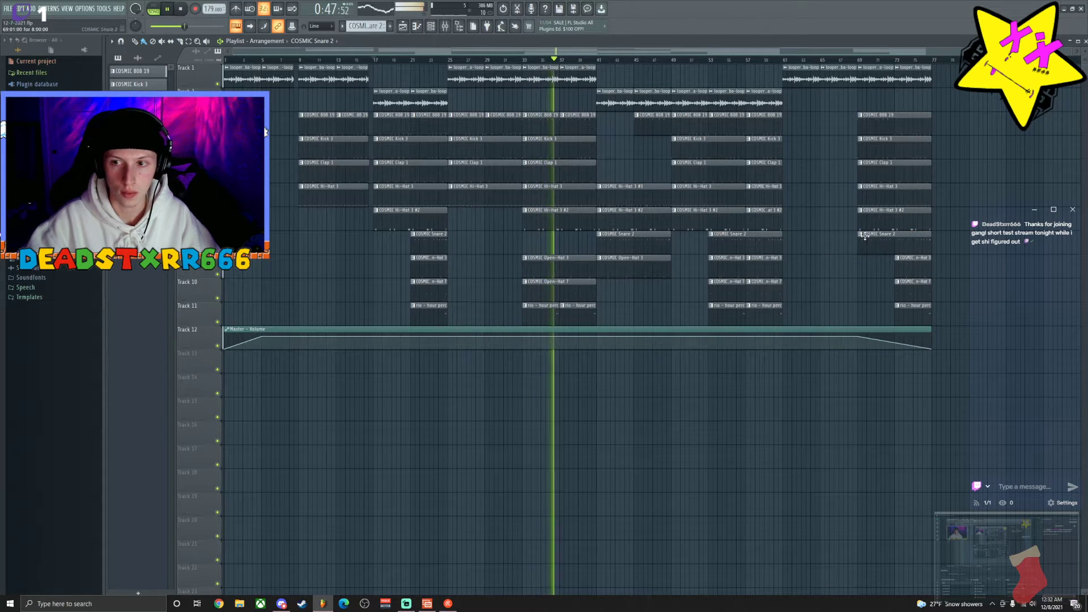
pyautogui.click(861, 59)
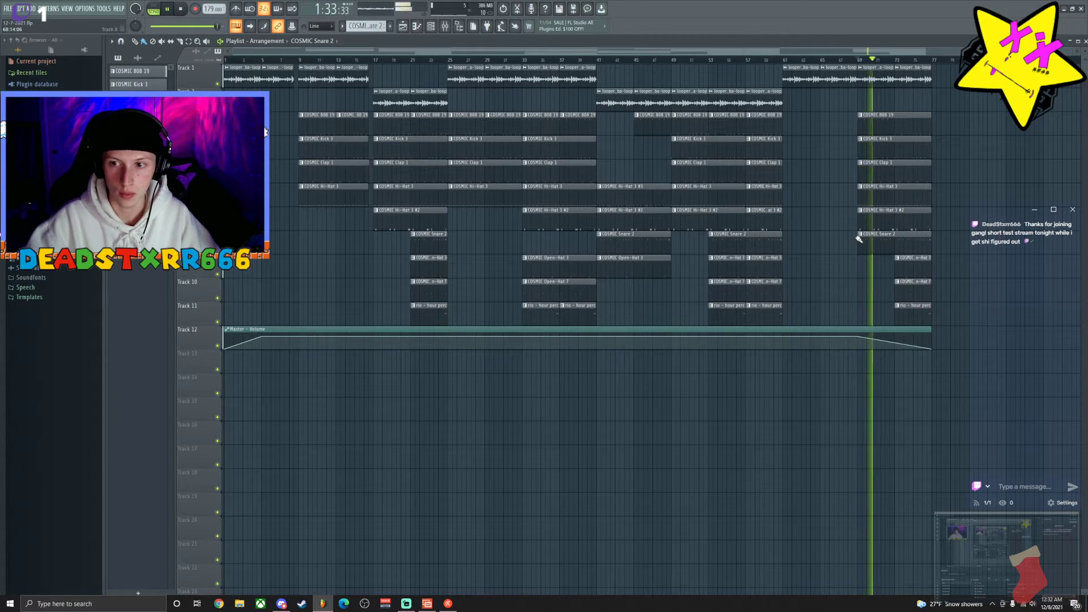
# Play back the arrangement and check the transitions into bars 17 and 25.
pyautogui.click(600, 59)
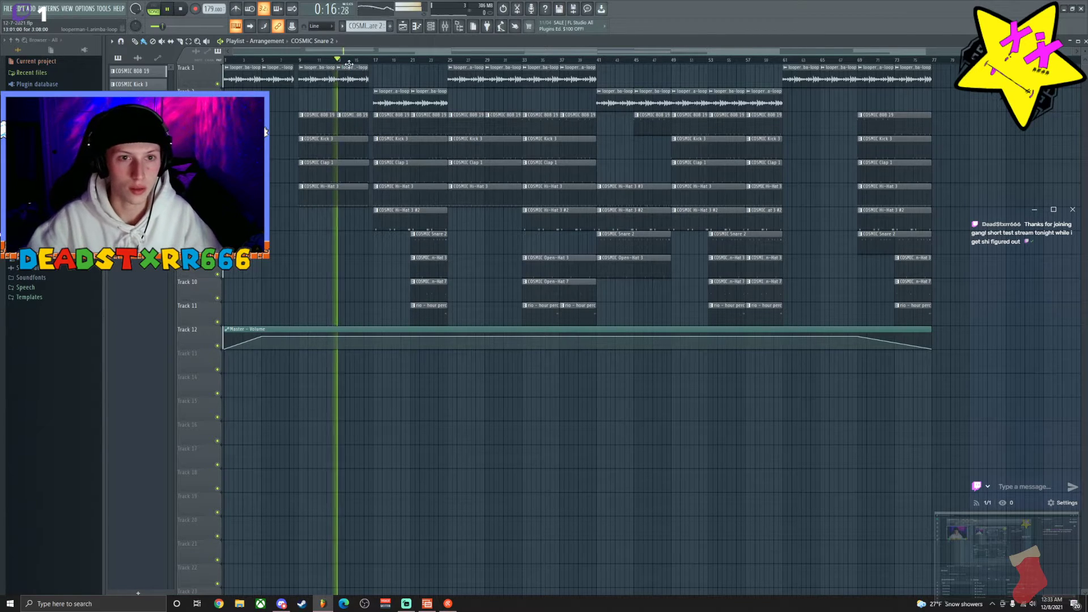
pyautogui.scroll(2, 348, 61)
pyautogui.scroll(1, 375, 55)
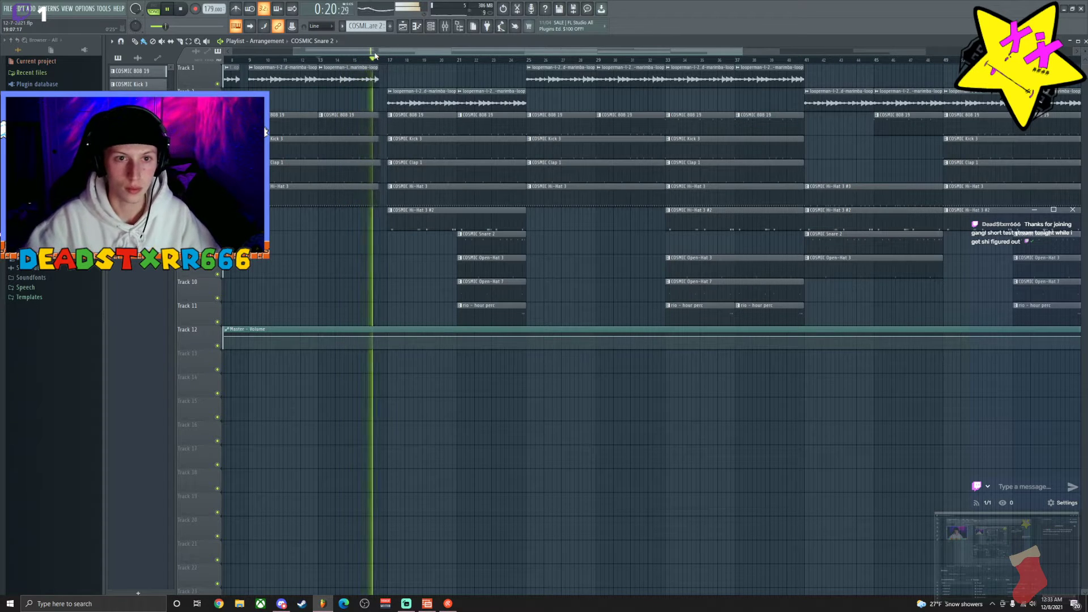
pyautogui.scroll(1, 379, 60)
pyautogui.scroll(1, 394, 58)
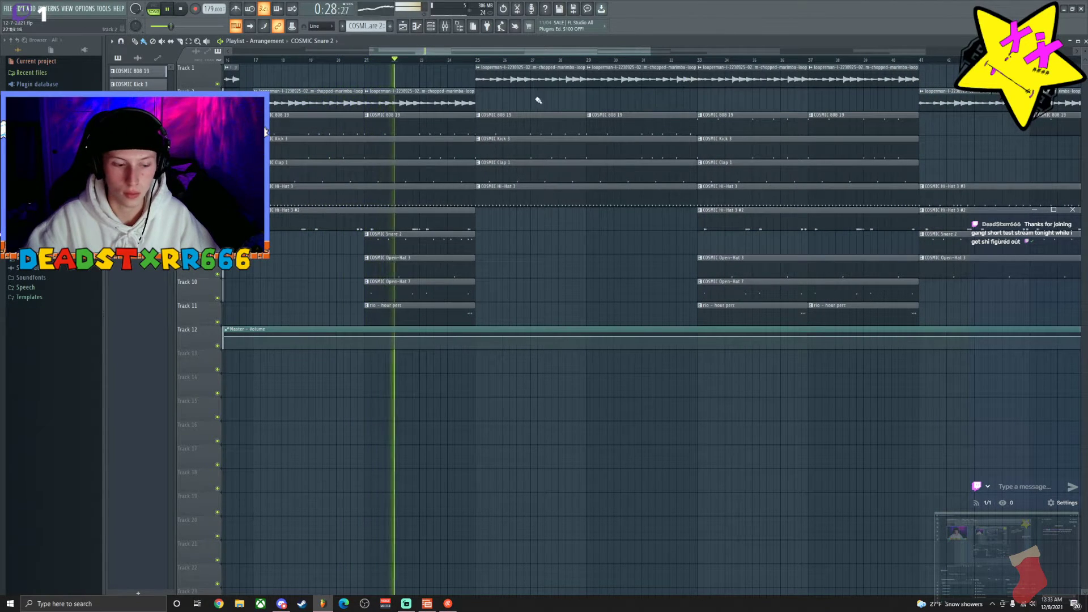
pyautogui.scroll(1, 468, 61)
pyautogui.scroll(1, 469, 62)
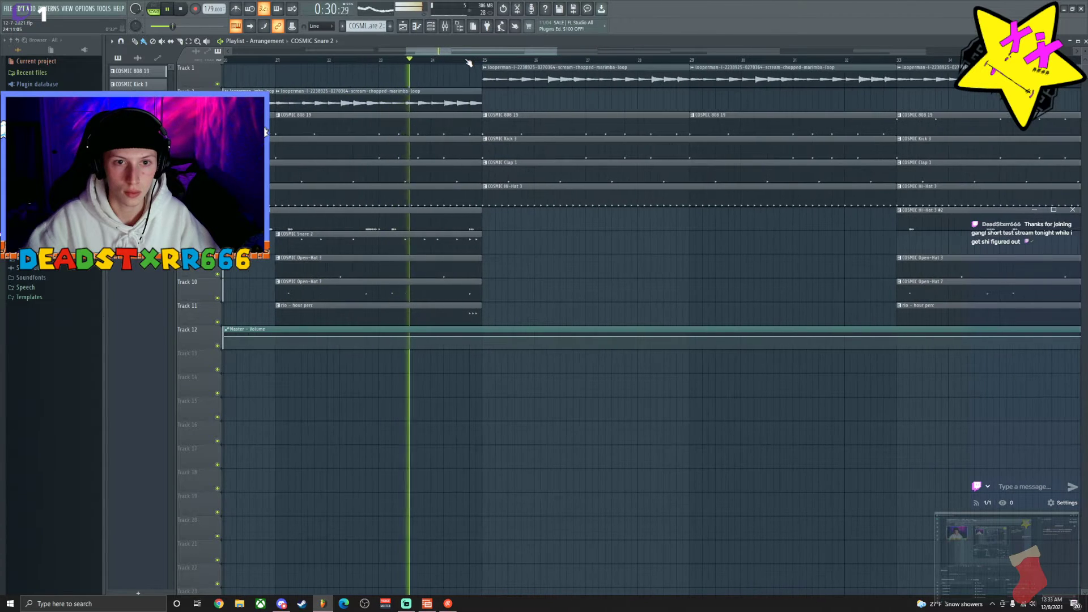
pyautogui.scroll(1, 469, 63)
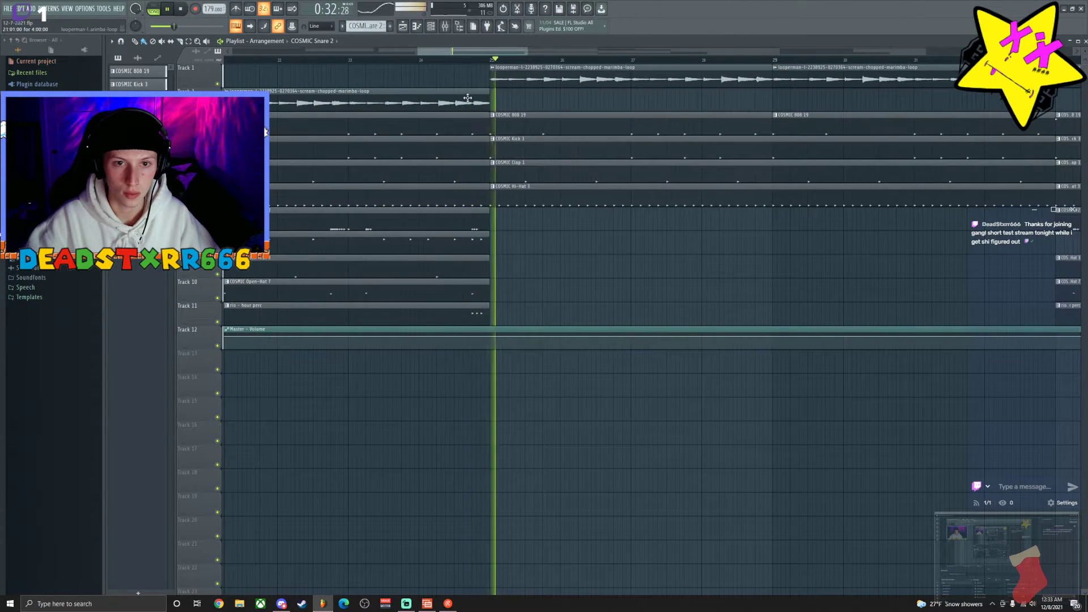
# Trim the marimba, 808, kick, clap and hi-hat clips to half a bar before bar 33 and play on towards bar 41.
pyautogui.scroll(-2, 470, 61)
pyautogui.moveTo(477, 53); pyautogui.dragTo(573, 54)
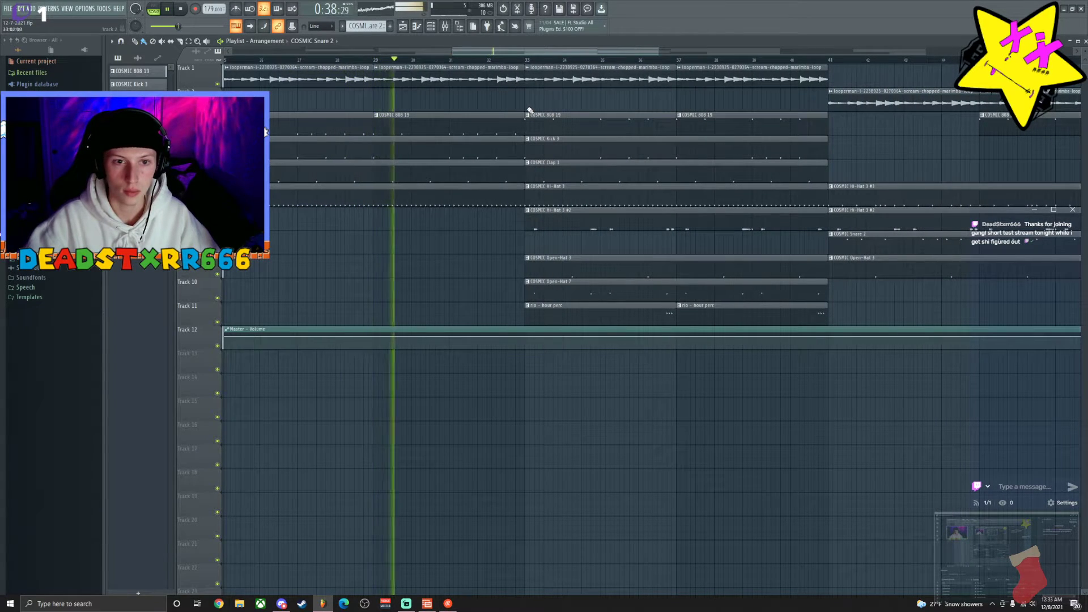
pyautogui.moveTo(506, 80); pyautogui.dragTo(500, 183)
pyautogui.click(515, 180)
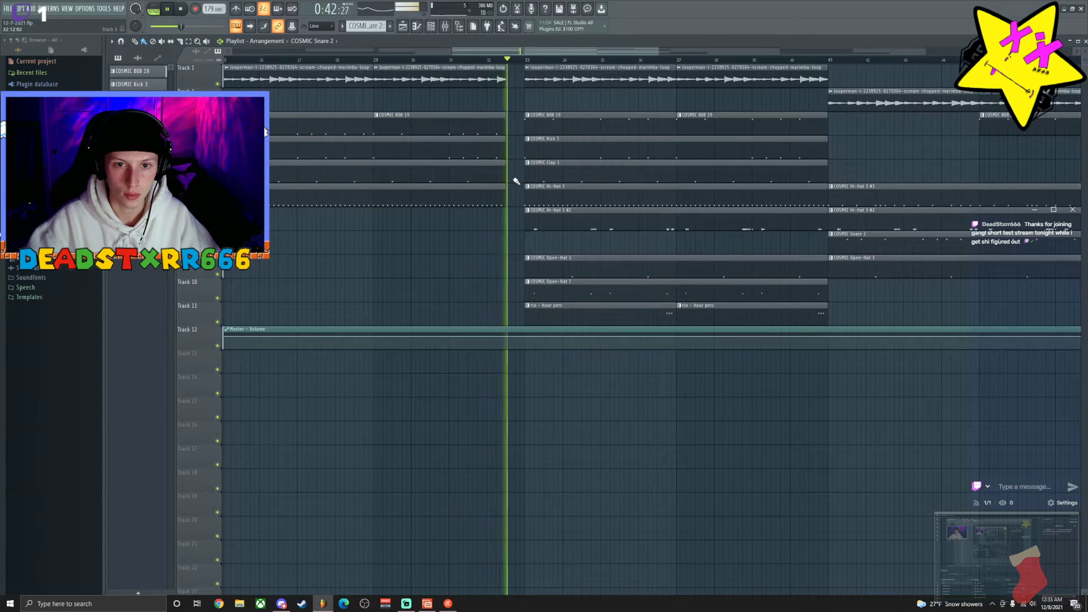
pyautogui.moveTo(509, 53); pyautogui.dragTo(539, 67)
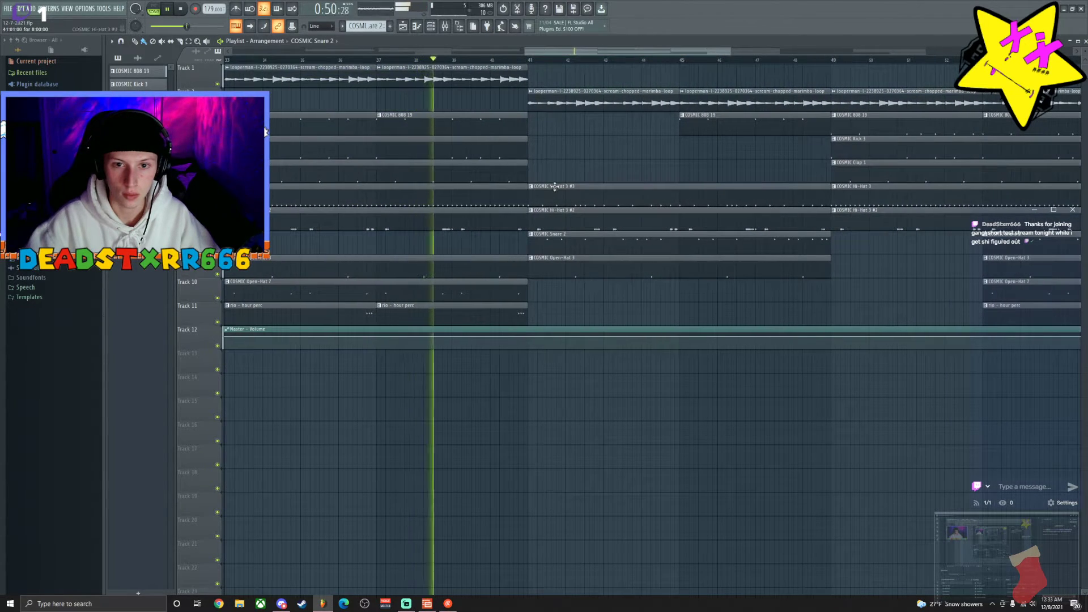
# Select all clips ending at bar 41, including the marimba loop, and trim them back to bar 40 during playback.
pyautogui.moveTo(550, 185); pyautogui.dragTo(540, 272)
pyautogui.rightClick(555, 166)
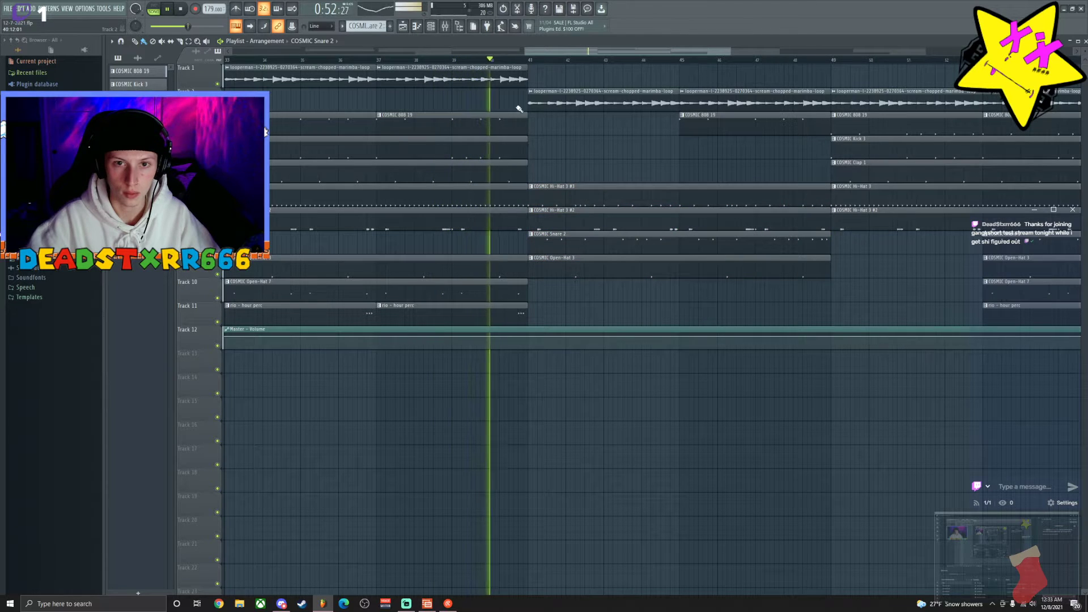
pyautogui.moveTo(516, 67); pyautogui.dragTo(518, 310)
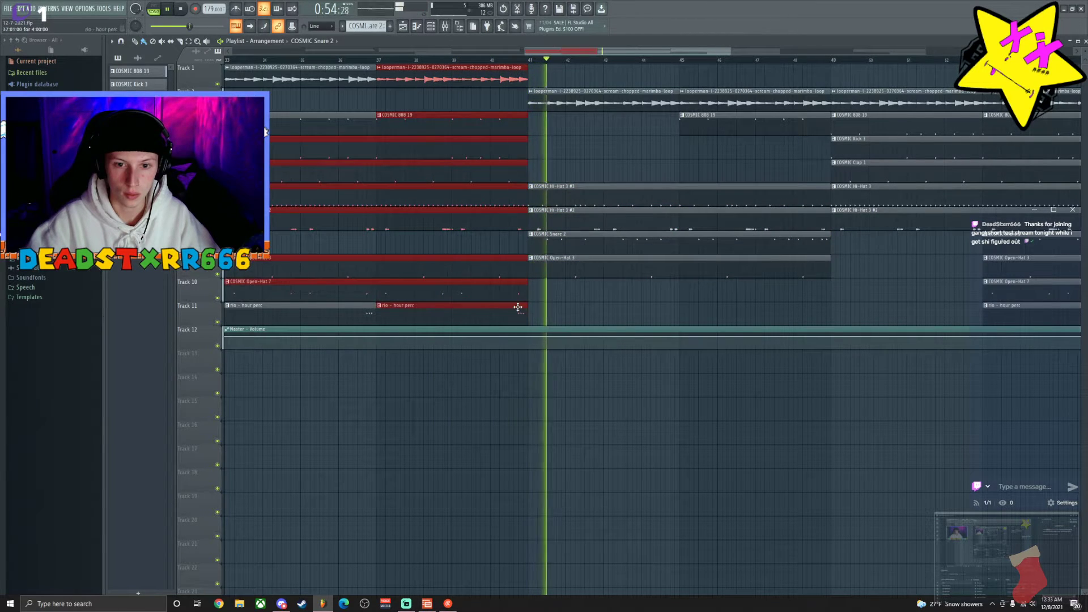
pyautogui.click(393, 61)
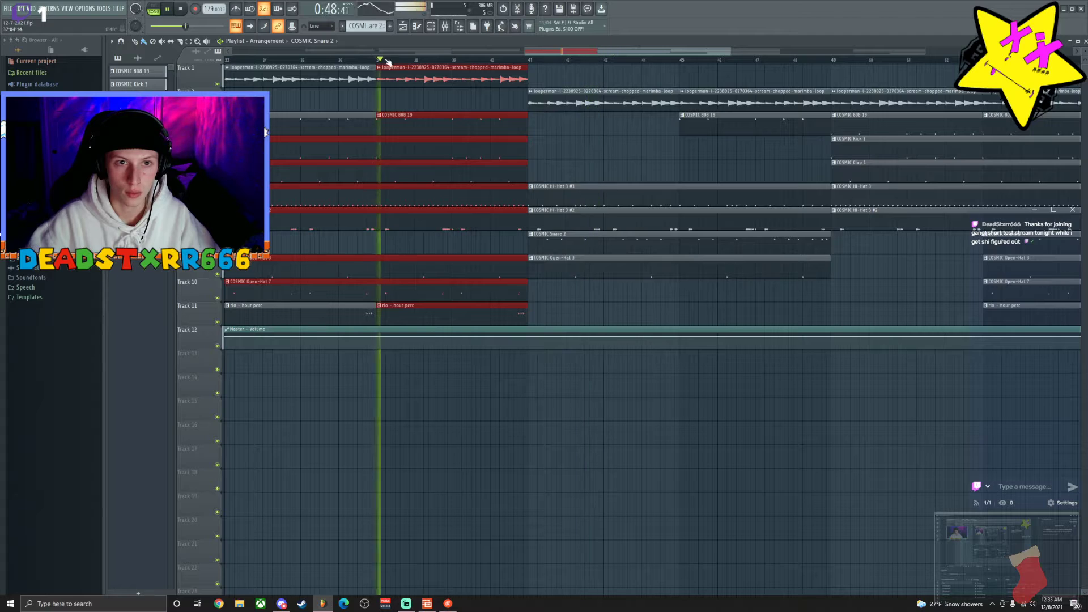
pyautogui.moveTo(524, 74); pyautogui.dragTo(486, 73)
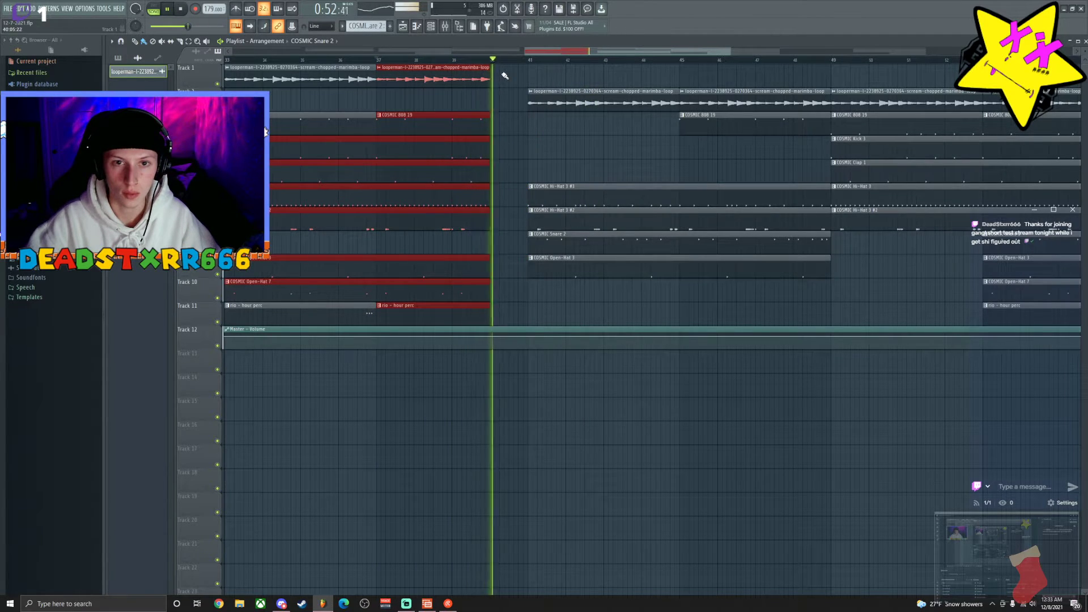
pyautogui.hotkey('ctrl', 'd')
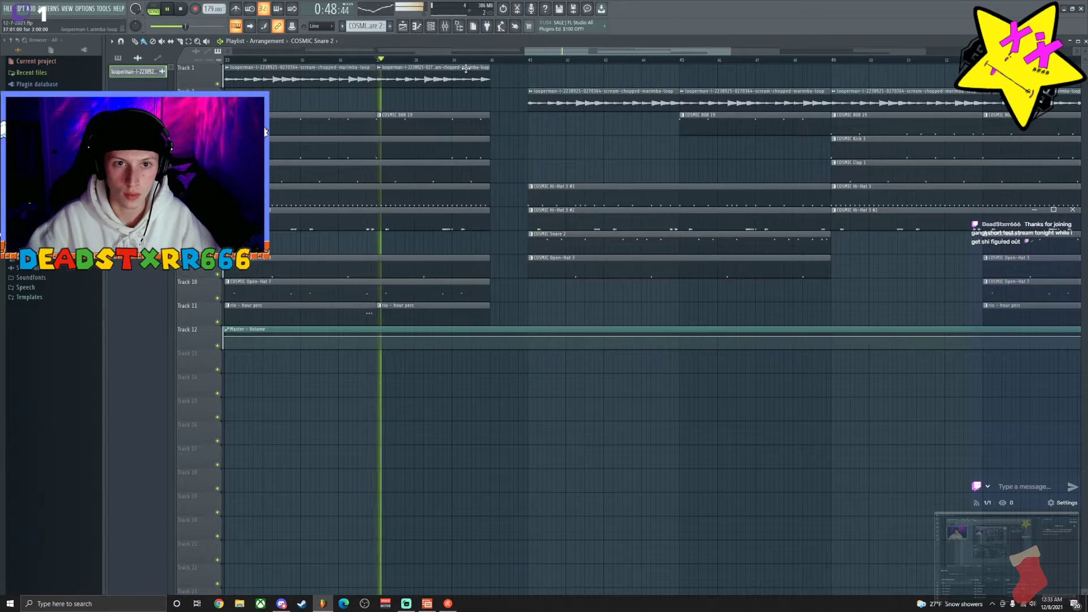
# Leave the marimba clip running to bar 41 and trim only the drum and perc clips to about 0.4 bar before bar 41.
pyautogui.moveTo(466, 68); pyautogui.dragTo(507, 117)
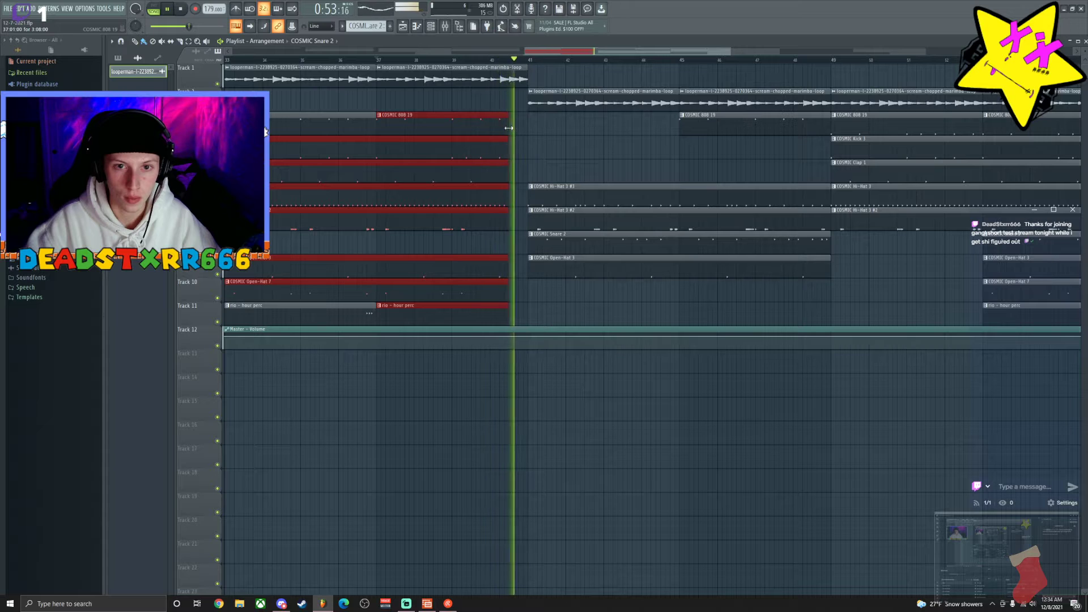
pyautogui.moveTo(509, 128); pyautogui.dragTo(513, 128)
pyautogui.press('space')
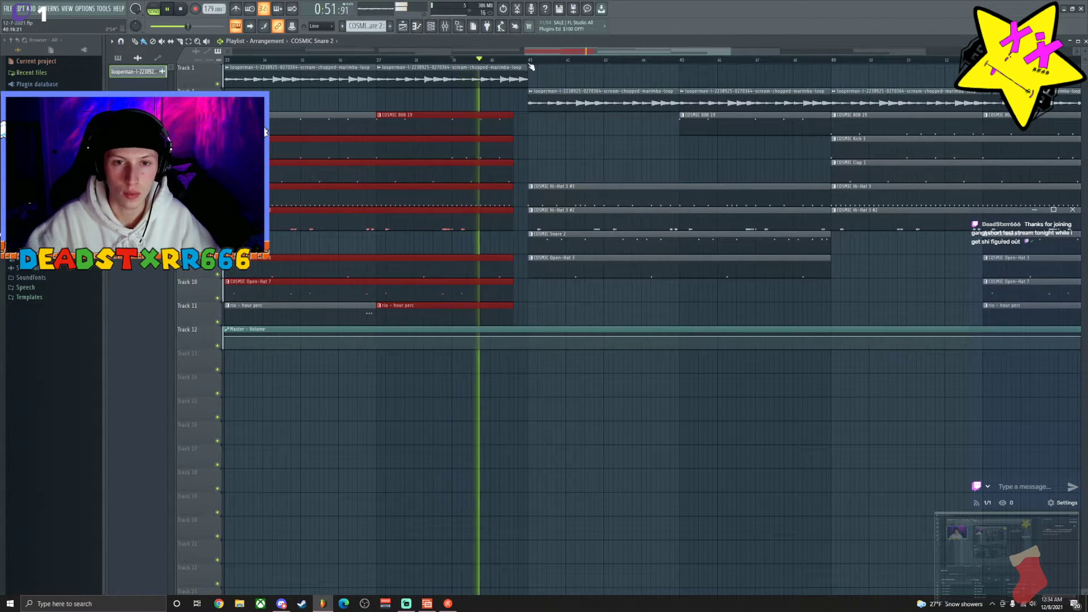
pyautogui.scroll(3, 530, 65)
pyautogui.hotkey('ctrl', 'd')
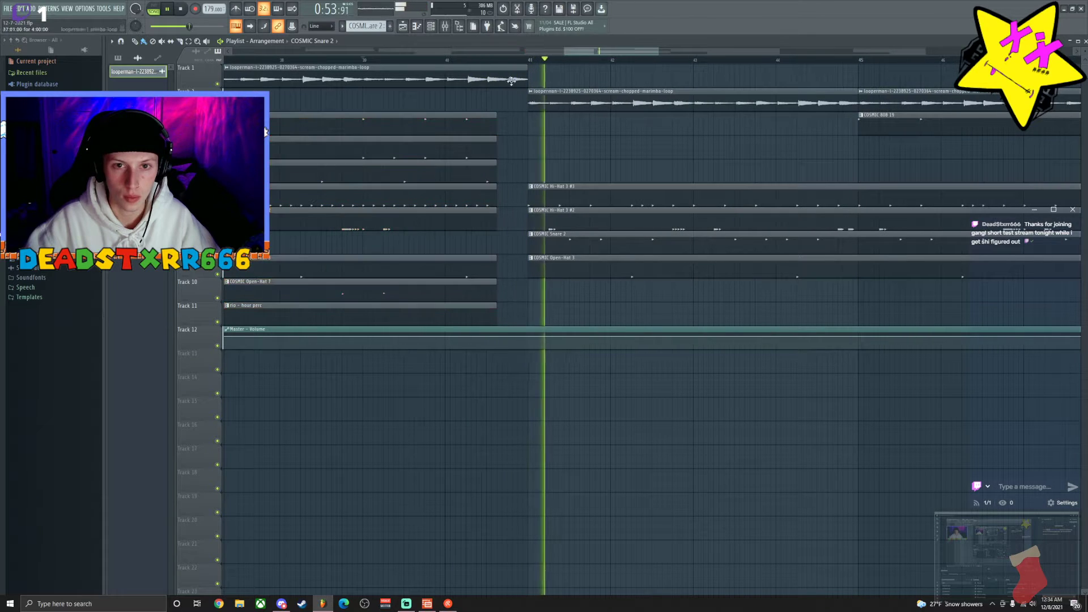
# Play back the section after bar 41 and check the transition into bar 49.
pyautogui.scroll(-3, 576, 58)
pyautogui.hscroll(3, 570, 52)
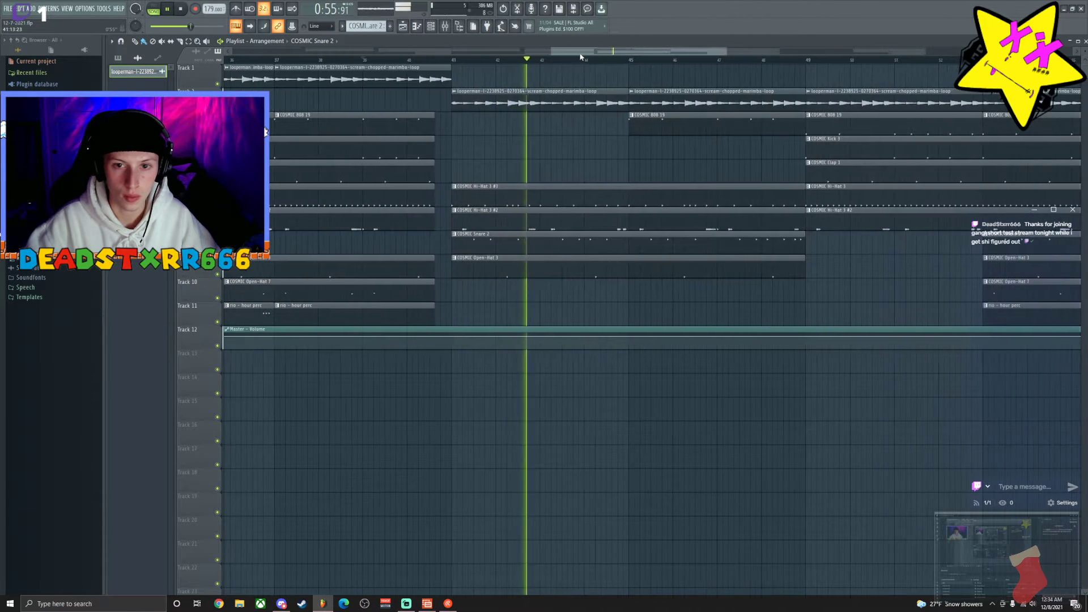
pyautogui.hscroll(2, 565, 51)
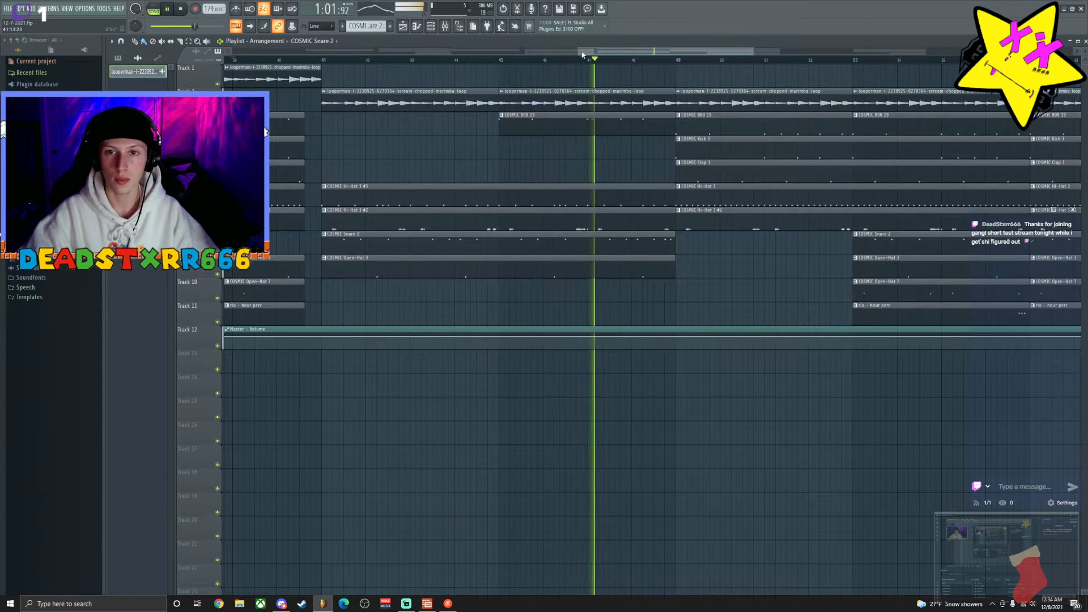
pyautogui.hscroll(2, 596, 56)
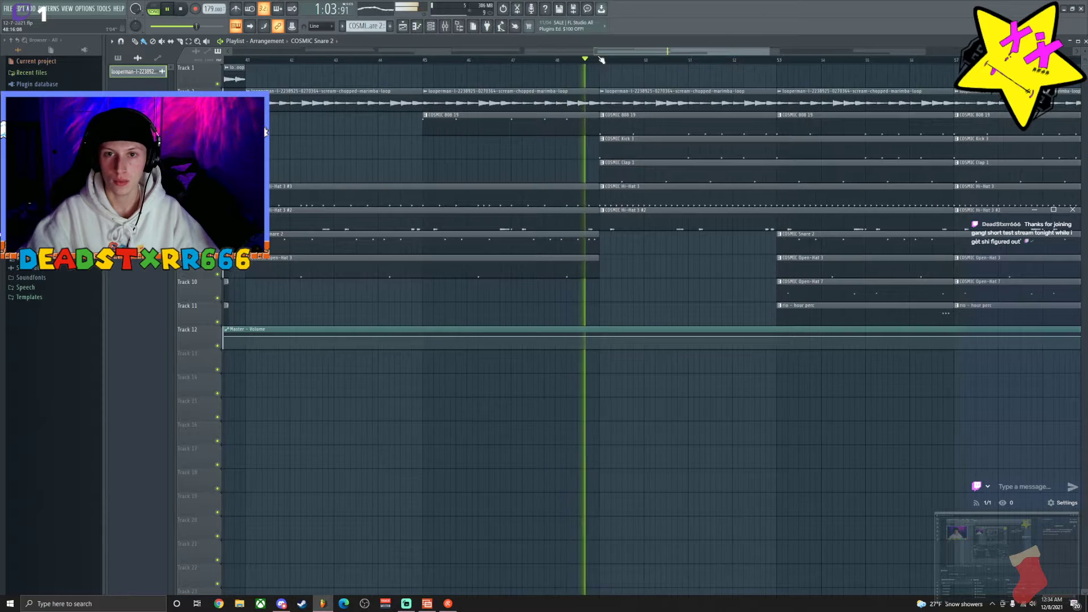
pyautogui.hscroll(2, 595, 55)
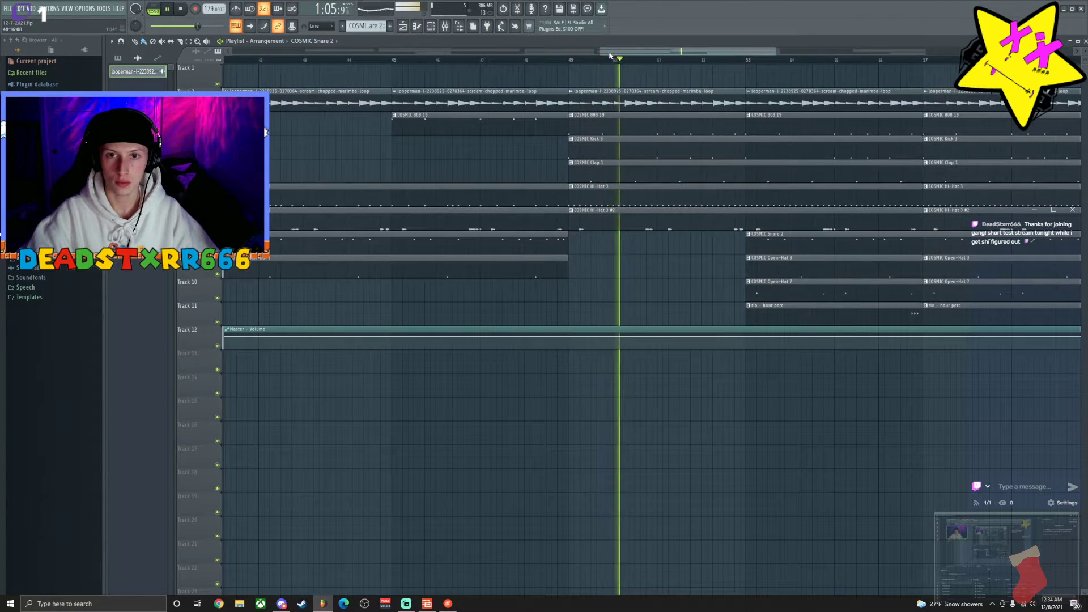
pyautogui.moveTo(612, 53); pyautogui.dragTo(603, 52)
pyautogui.click(530, 60)
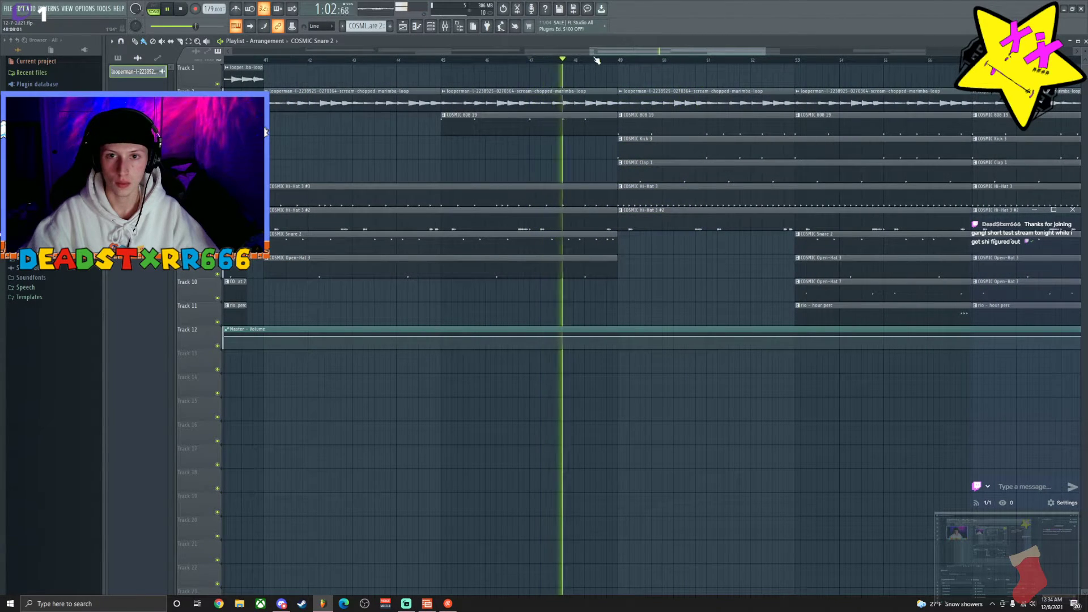
# Trim the COSMIC Hi-Hat 3 #3 and COSMIC Hi-Hat 3 #2 clips to half a bar before bar 49 and play it back.
pyautogui.scroll(2, 598, 113)
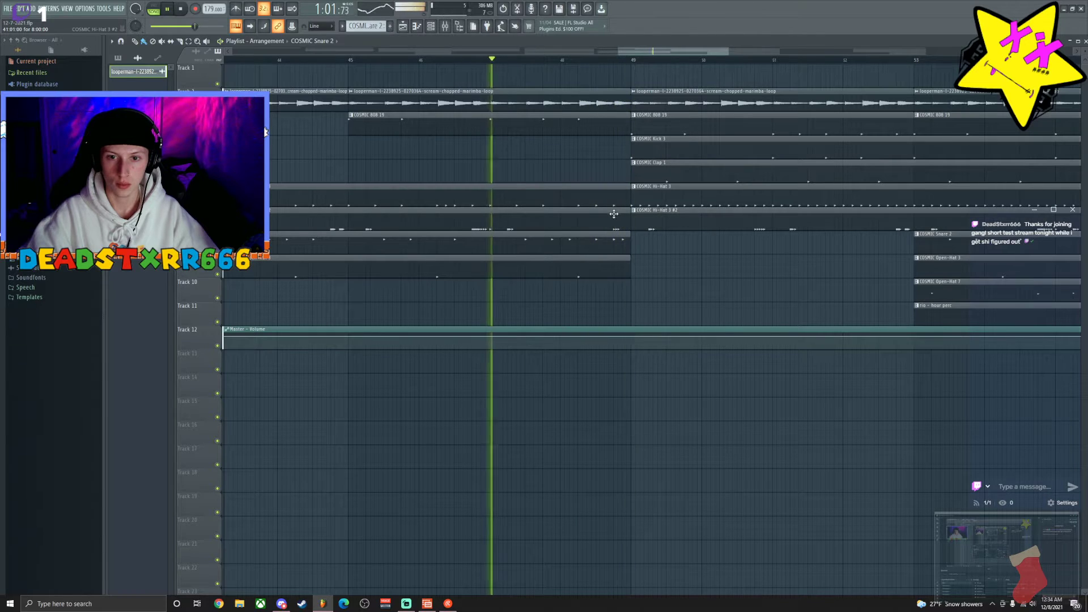
pyautogui.press('space')
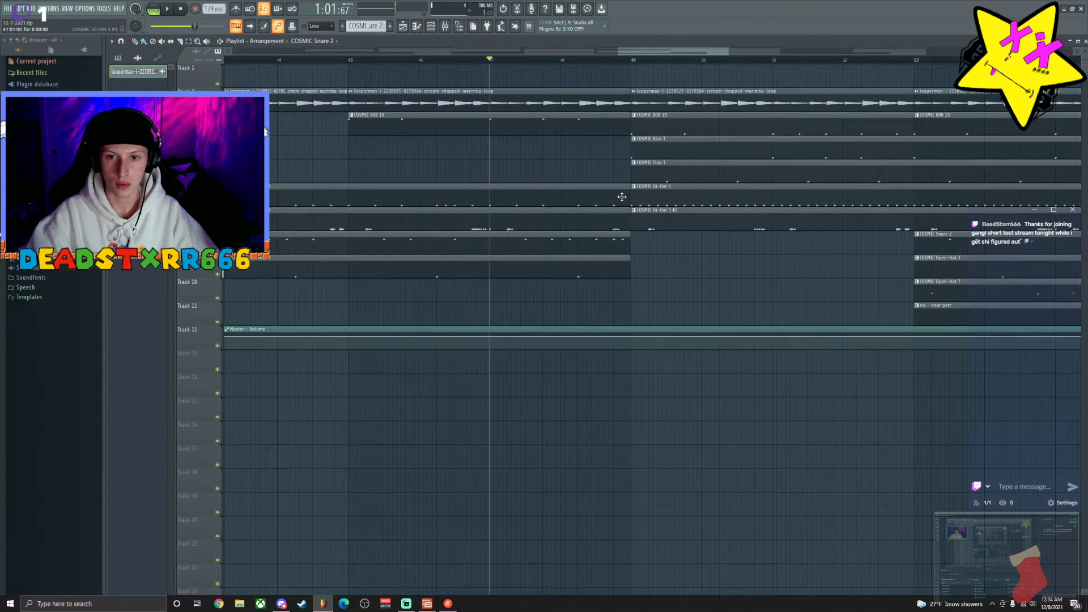
pyautogui.moveTo(621, 197); pyautogui.dragTo(595, 214)
pyautogui.press('space')
pyautogui.hotkey('ctrl', 'd')
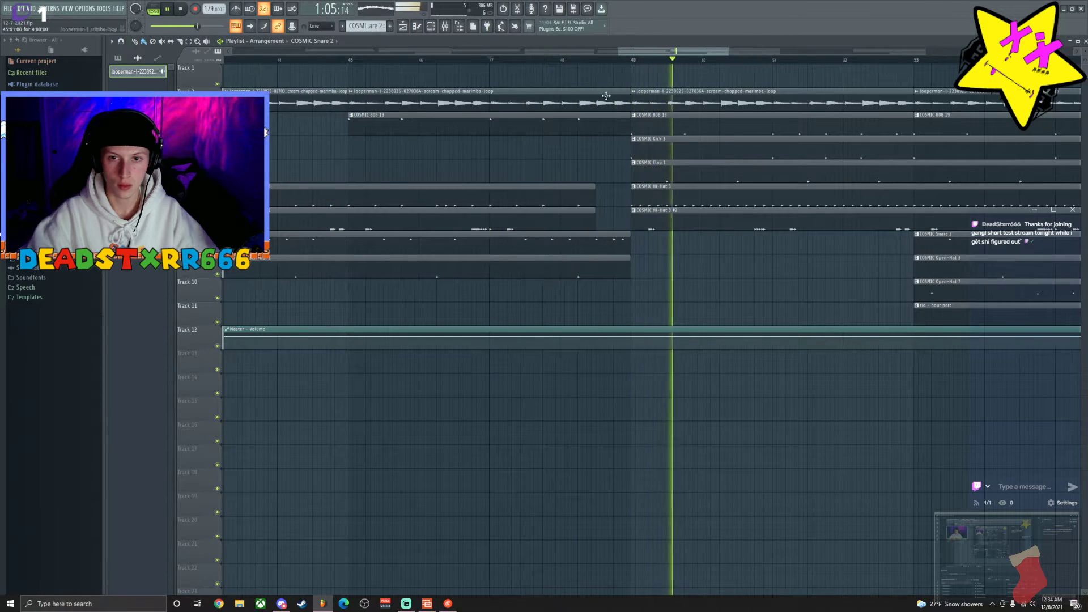
# Check the track levels in the mixer while the transition into bar 49 plays.
pyautogui.click(444, 26)
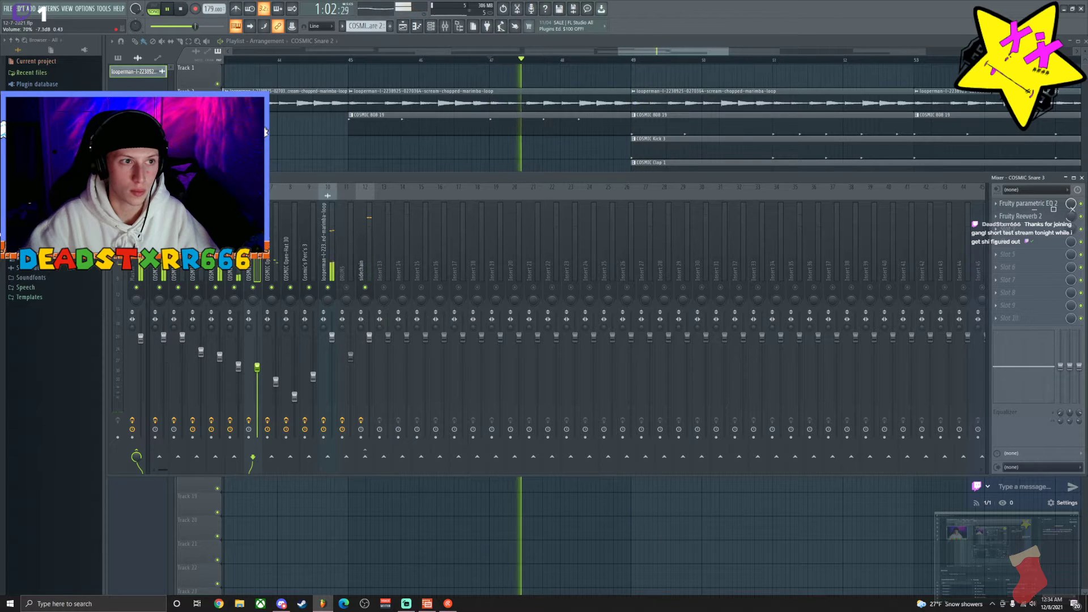
pyautogui.click(136, 273)
pyautogui.click(445, 26)
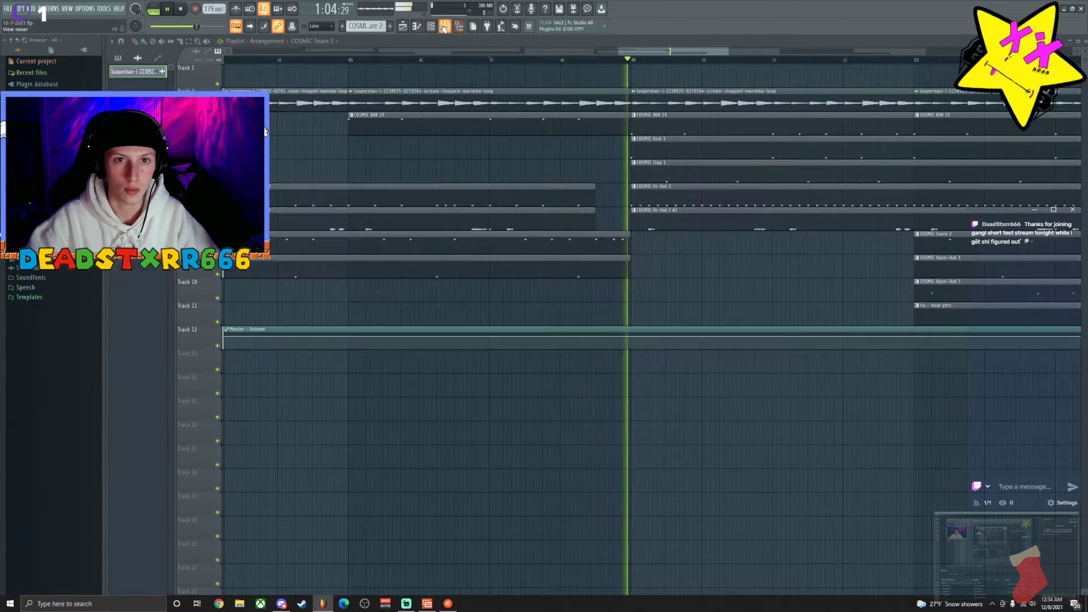
pyautogui.scroll(-3, 664, 60)
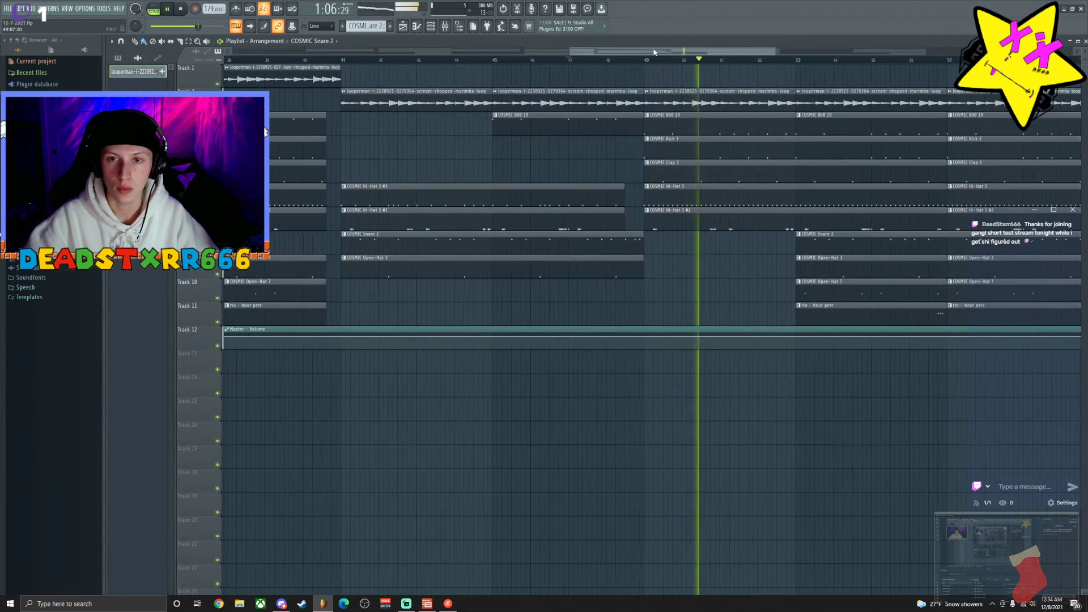
pyautogui.moveTo(655, 52); pyautogui.dragTo(672, 52)
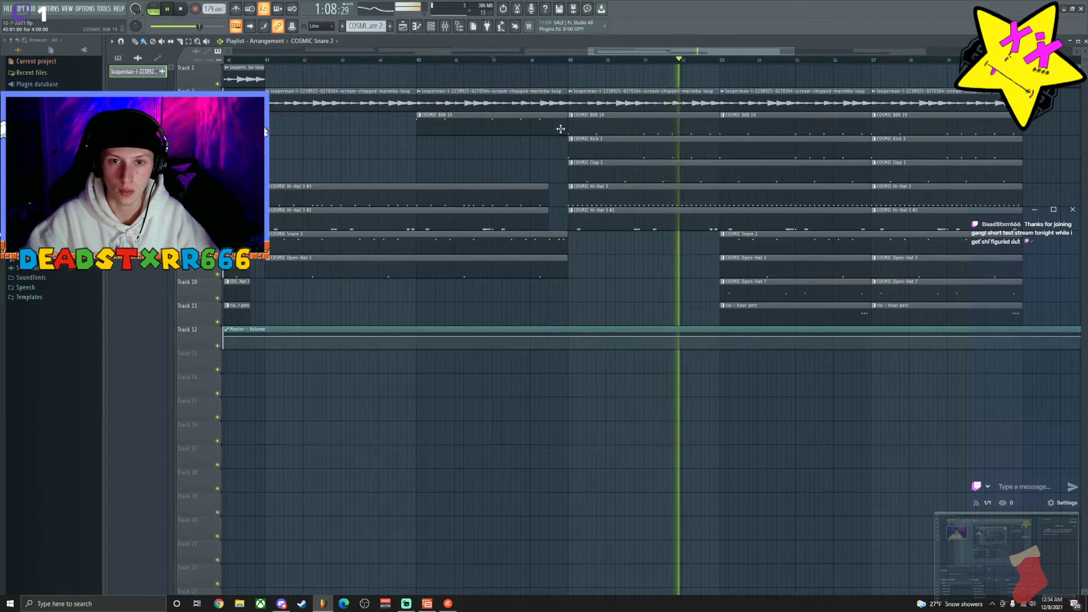
# Try trimming the end of the marimba clip before bar 49 during playback.
pyautogui.moveTo(568, 125)
pyautogui.mouseDown()
pyautogui.moveTo(549, 127)
pyautogui.moveTo(566, 129)
pyautogui.mouseUp()
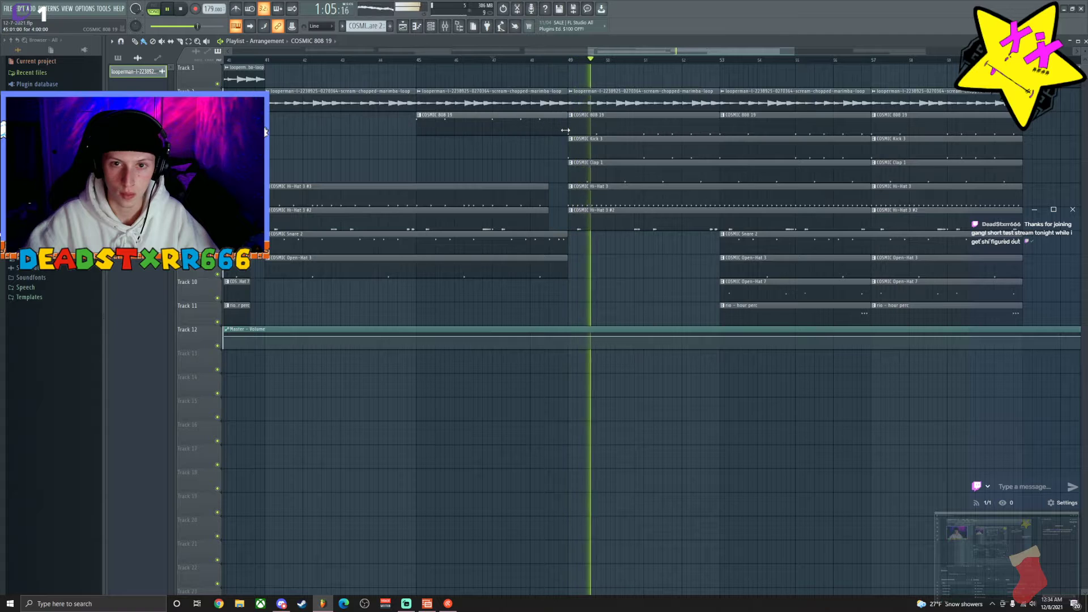
pyautogui.moveTo(595, 53); pyautogui.dragTo(599, 52)
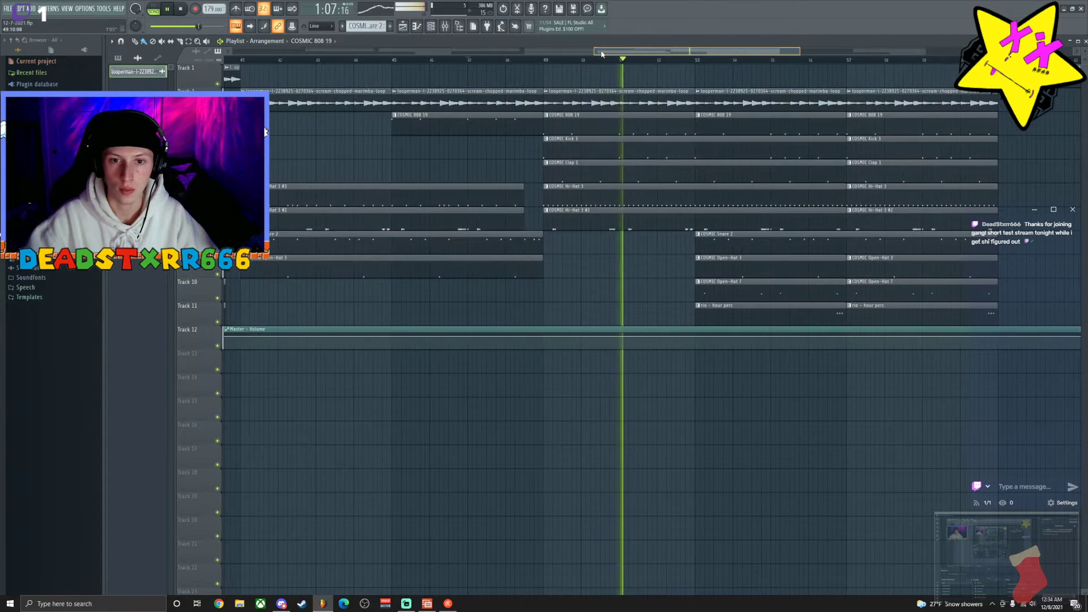
pyautogui.moveTo(543, 101); pyautogui.dragTo(527, 102)
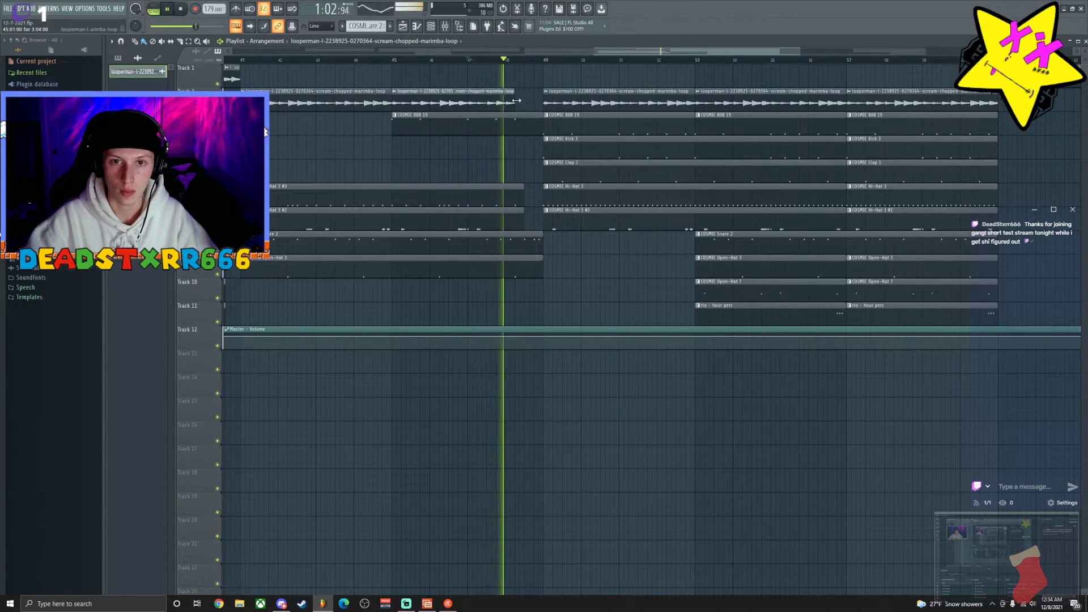
pyautogui.press('space')
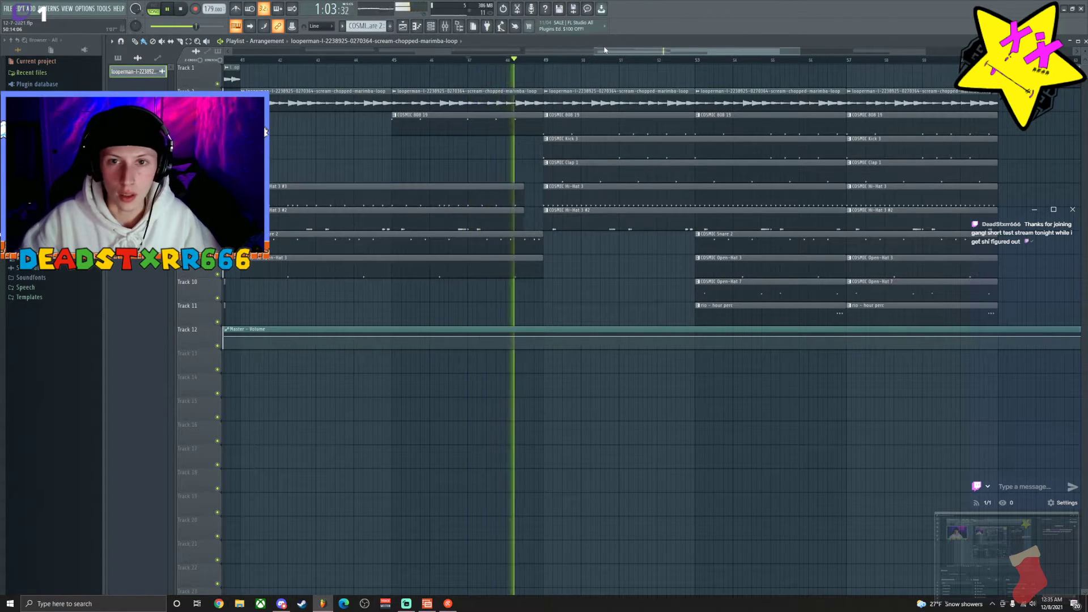
# Slice the marimba, 808, kick, clap and hi-hat clips half a bar before bar 53 and delete the pieces up to bar 53.
pyautogui.scroll(-5, 606, 59)
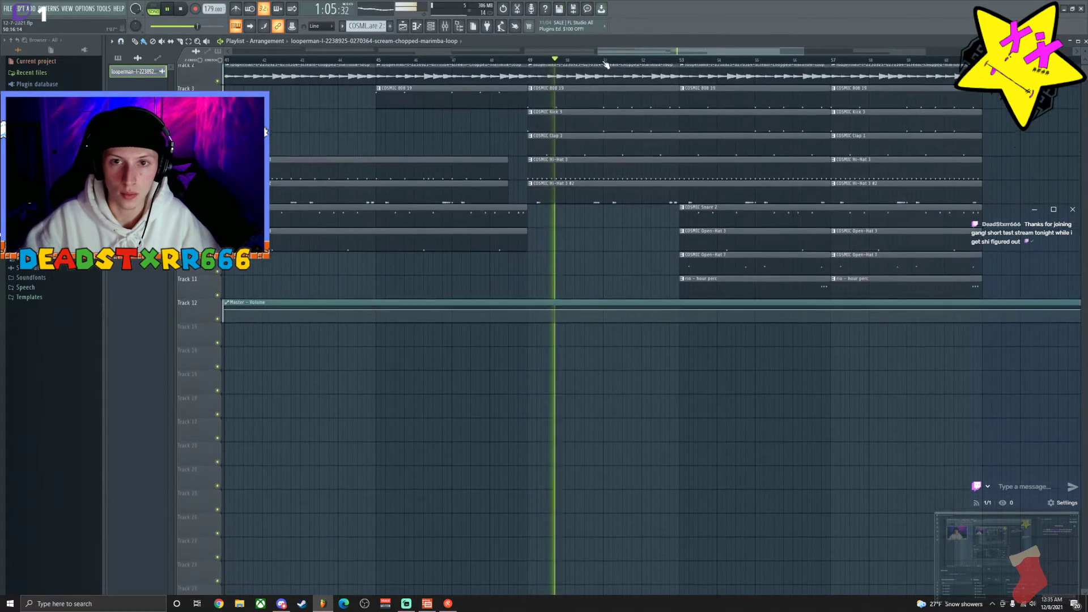
pyautogui.scroll(4, 624, 61)
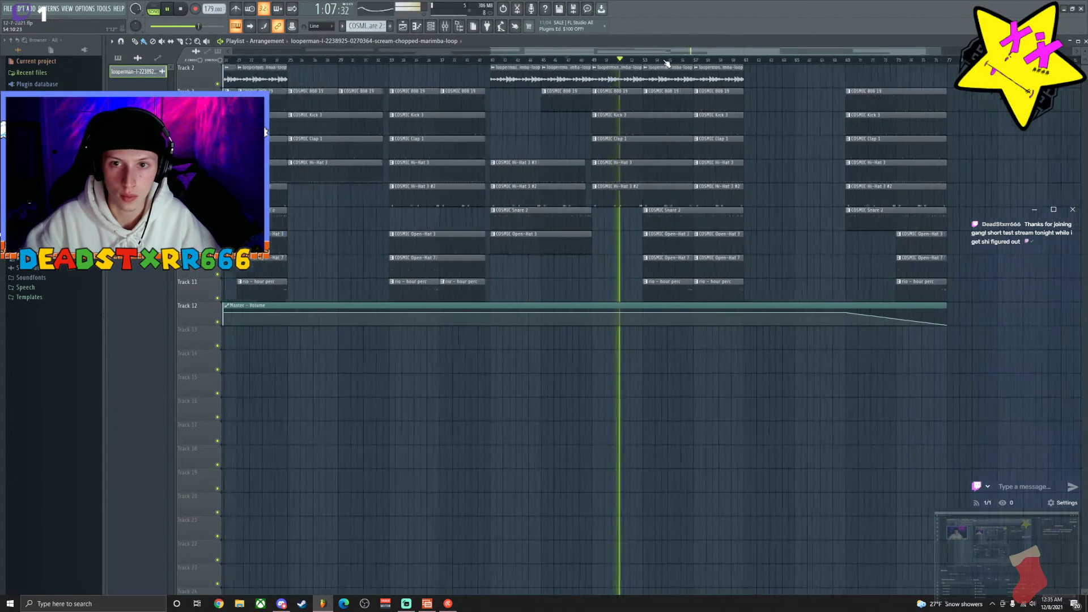
pyautogui.scroll(1, 667, 62)
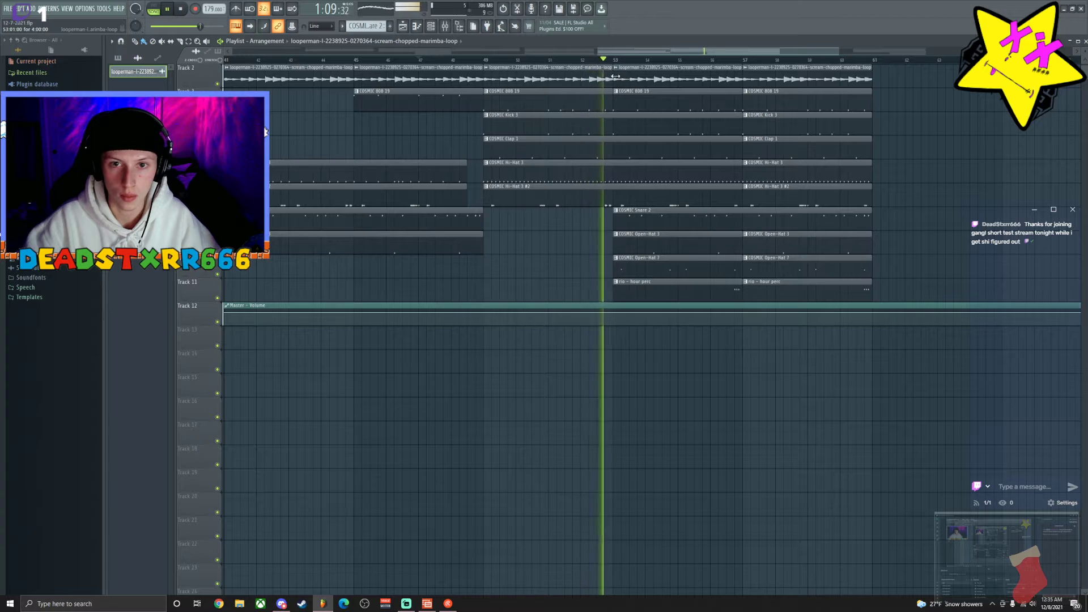
pyautogui.scroll(3, 584, 63)
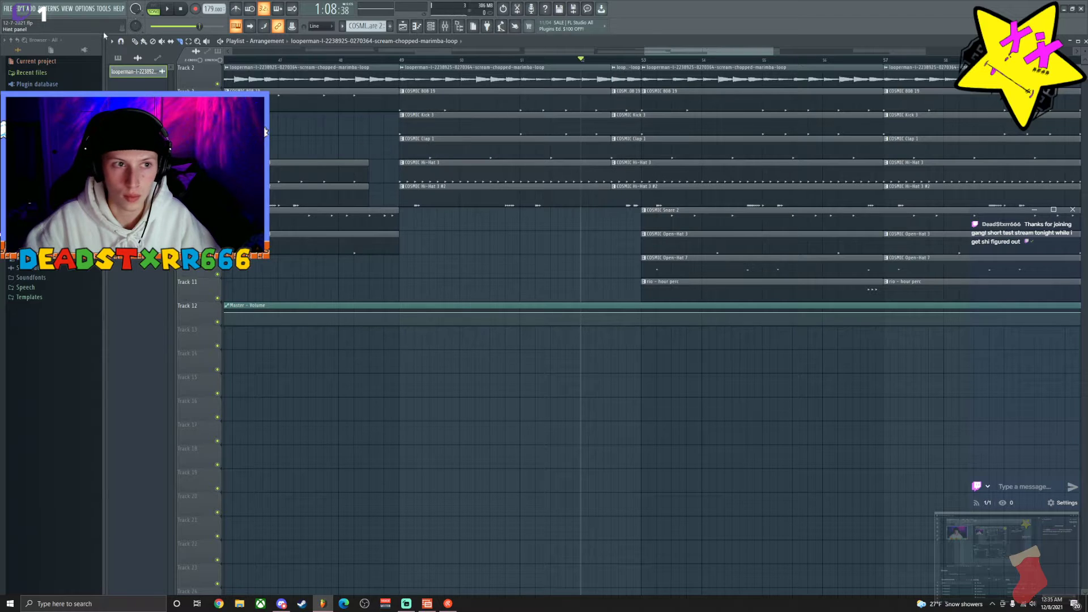
pyautogui.rightClick(627, 87)
pyautogui.hotkey('ctrl', 'z')
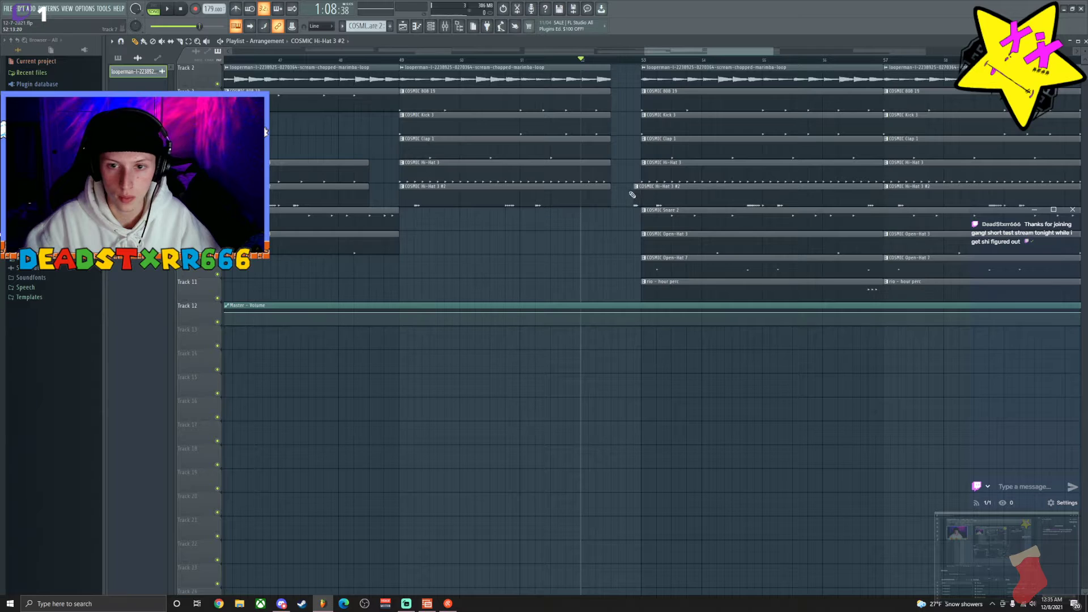
# Play the transition into bar 53 from bar 49 and extend the COSMIC Clap clip slightly into the gap.
pyautogui.press('space')
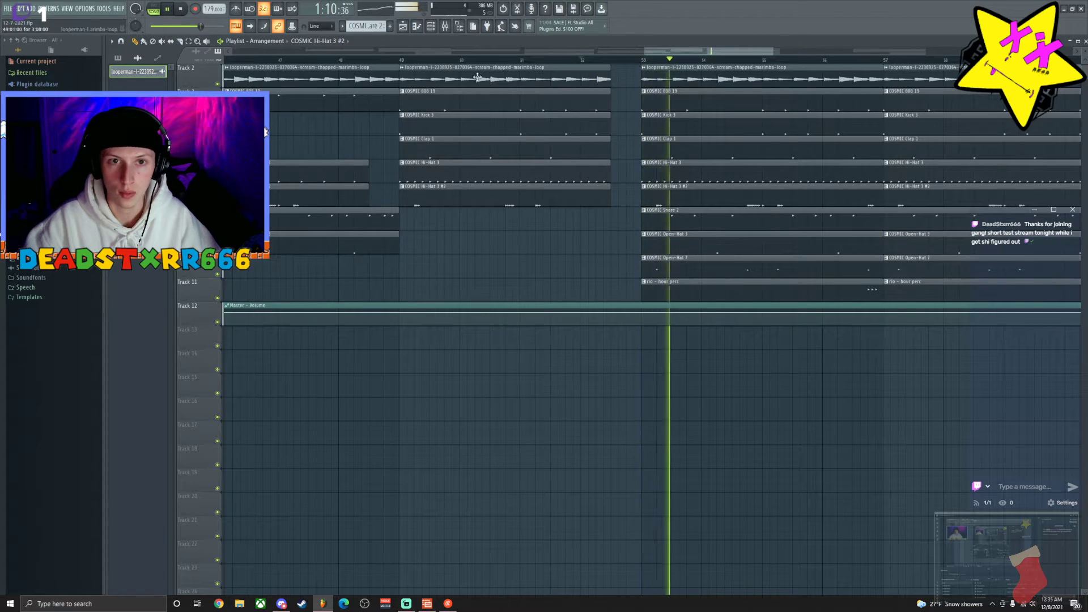
pyautogui.click(403, 61)
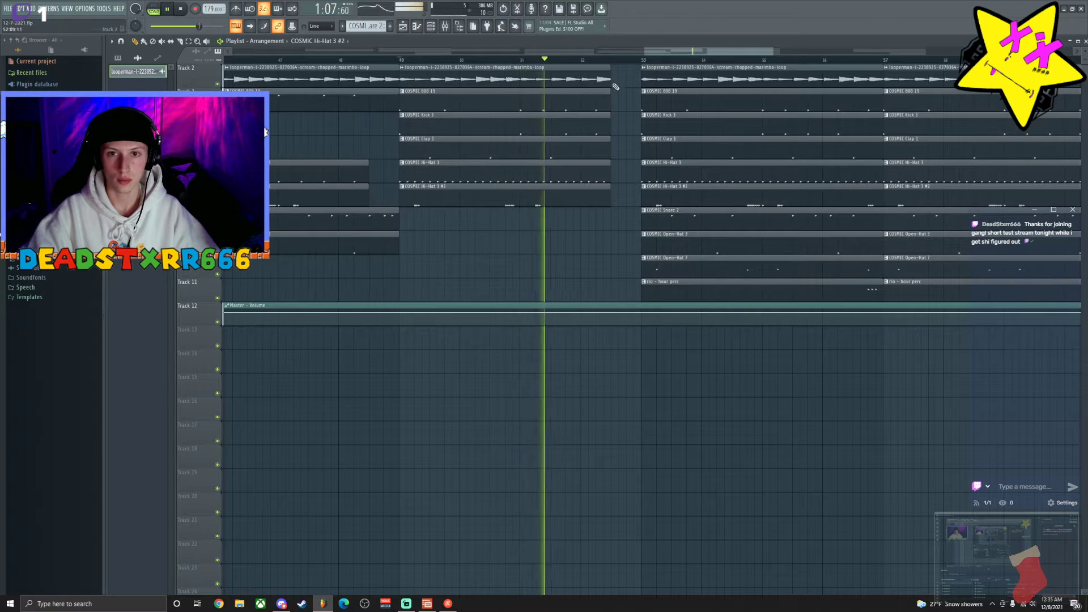
pyautogui.moveTo(609, 150); pyautogui.dragTo(617, 151)
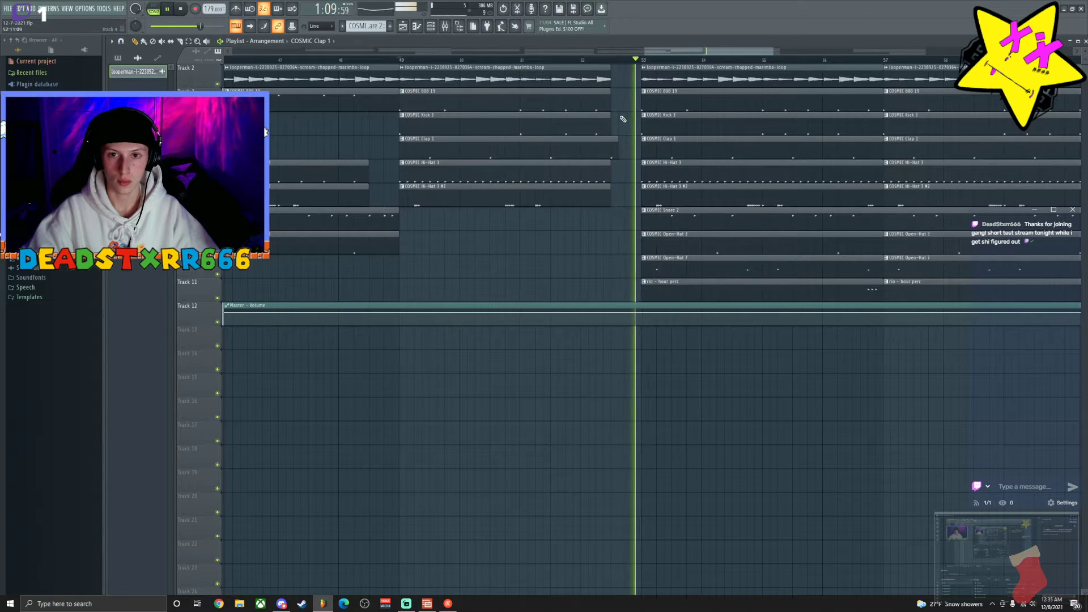
# Trim the starts of the 808, kick, clap, hi-hat, snare, open-hat and perc clips to half a bar after bar 57.
pyautogui.scroll(-4, 672, 61)
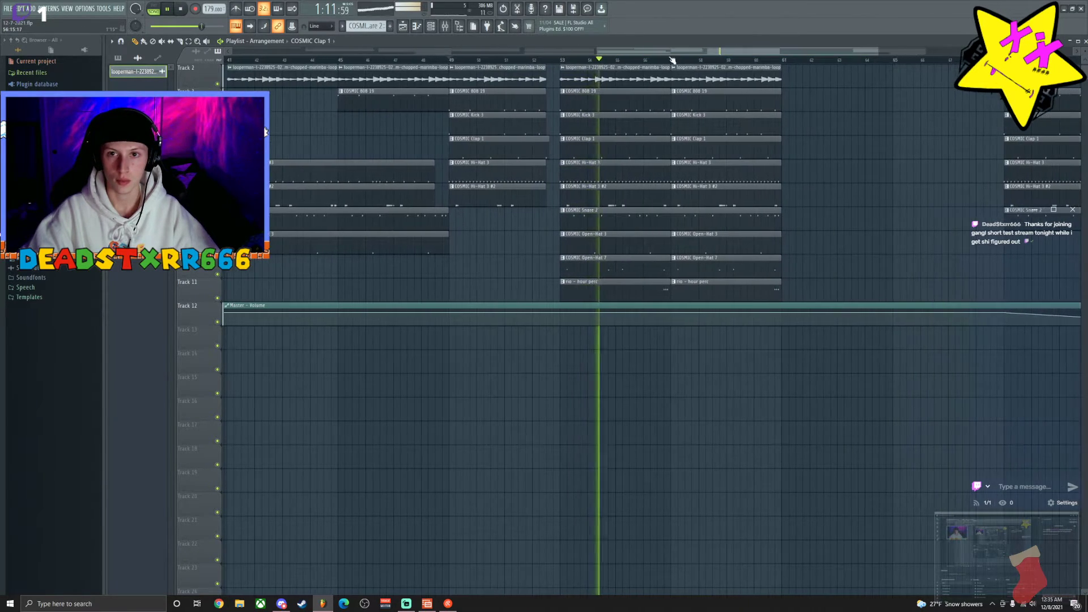
pyautogui.scroll(1, 672, 61)
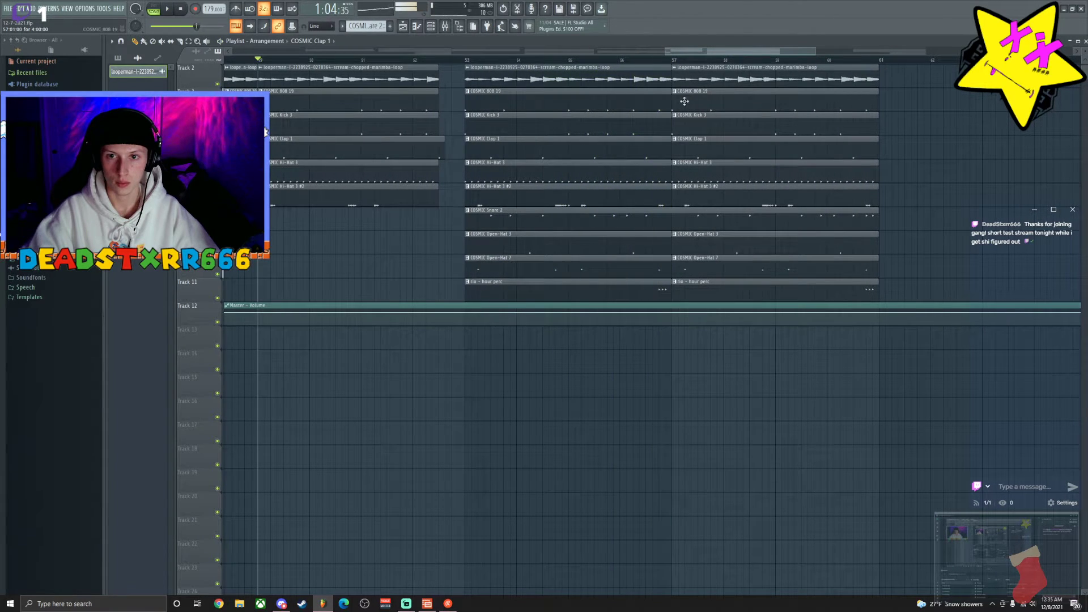
pyautogui.moveTo(684, 108); pyautogui.dragTo(684, 212)
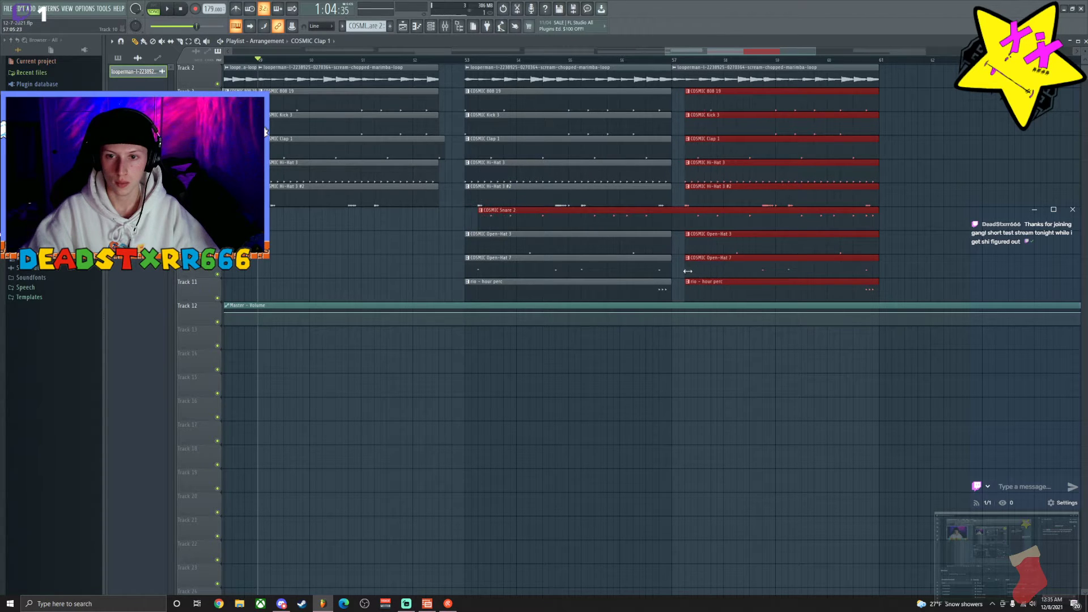
pyautogui.click(831, 164)
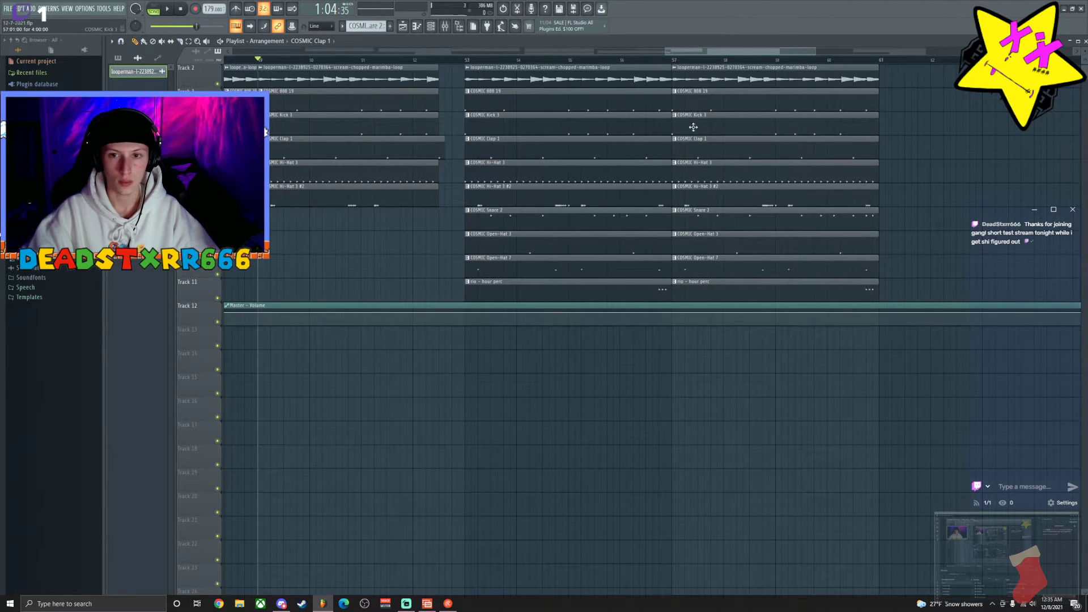
pyautogui.moveTo(687, 89); pyautogui.dragTo(691, 227)
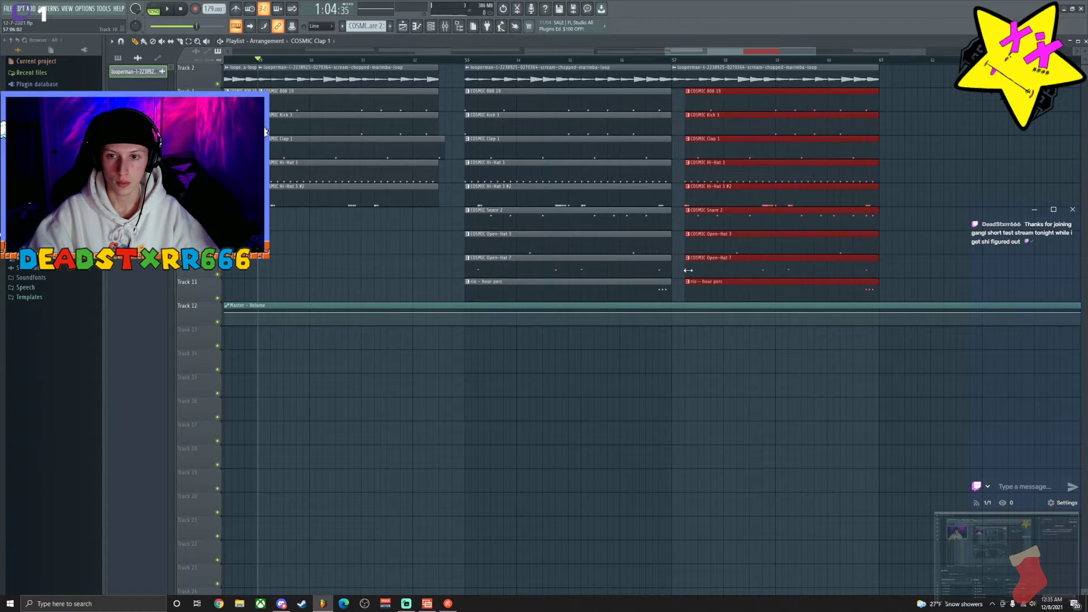
pyautogui.moveTo(698, 270); pyautogui.dragTo(686, 266)
pyautogui.click(698, 270)
# Play the transitions around bars 53 and 57 and save the project.
pyautogui.press('space')
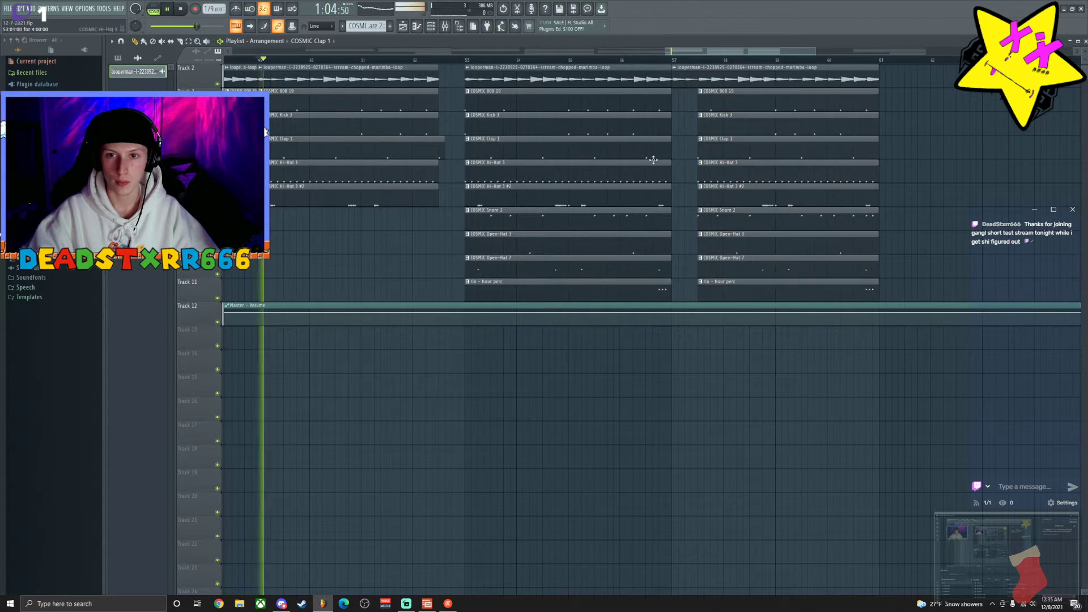
pyautogui.click(612, 59)
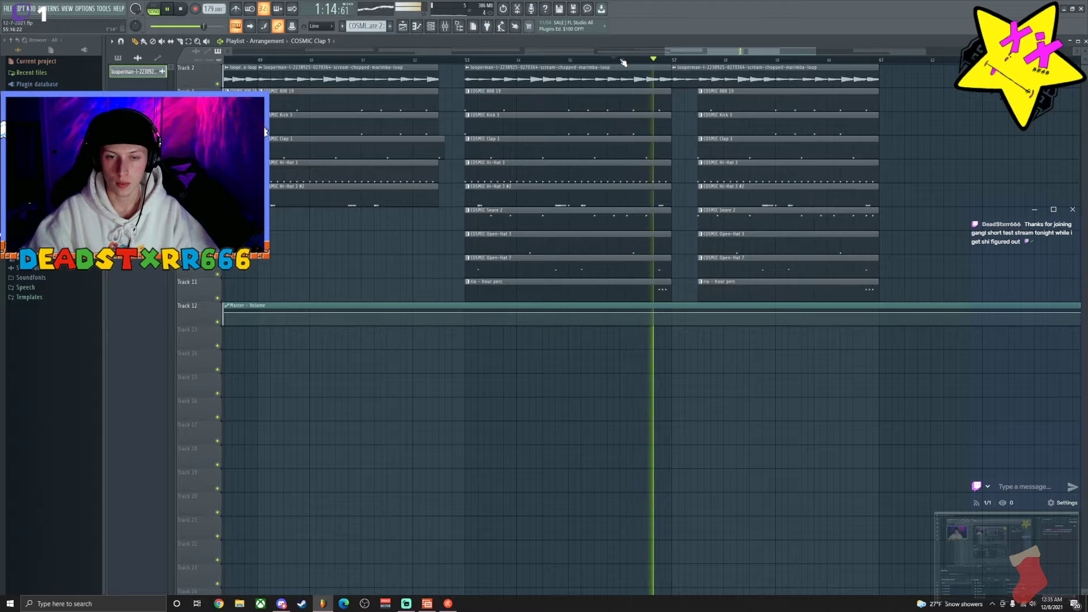
pyautogui.press('space')
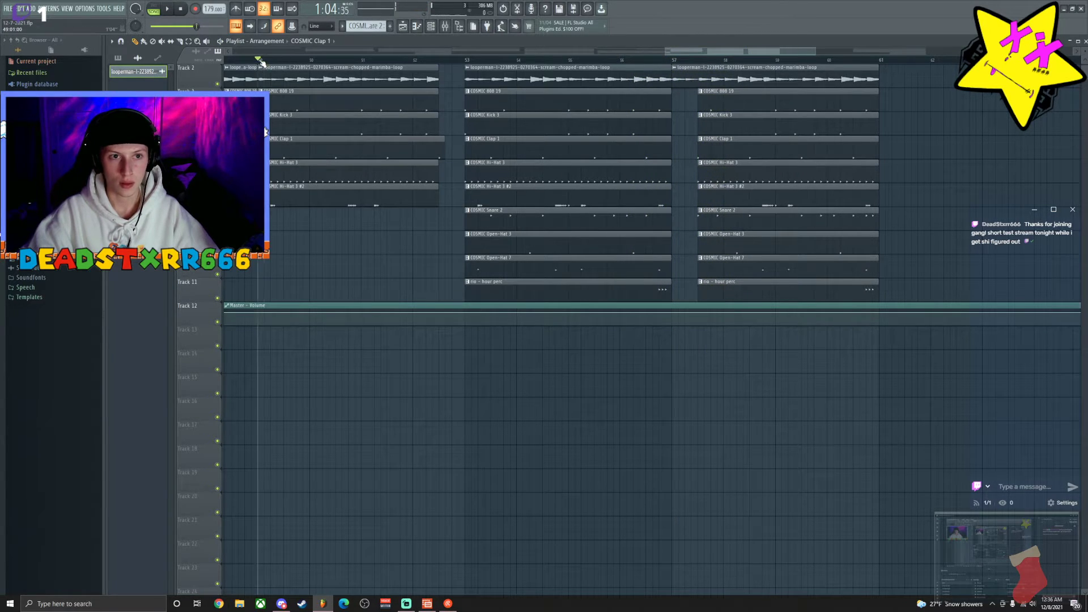
pyautogui.hotkey('ctrl', 's')
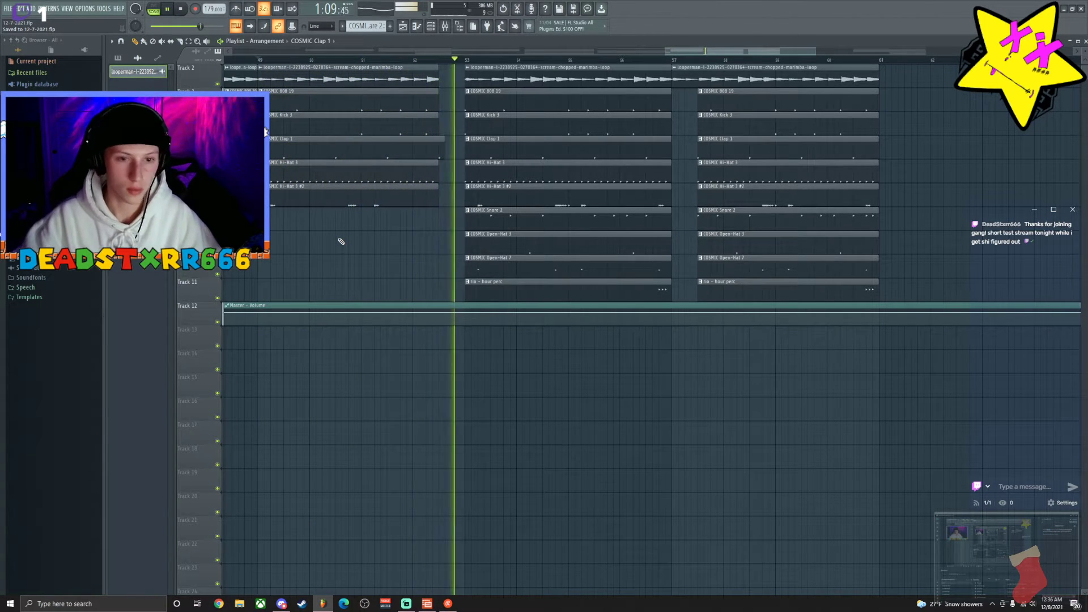
# Extend the second 808 clip's start back to bar 57 and try starting the kick clip slightly earlier during playback.
pyautogui.scroll(1, 479, 274)
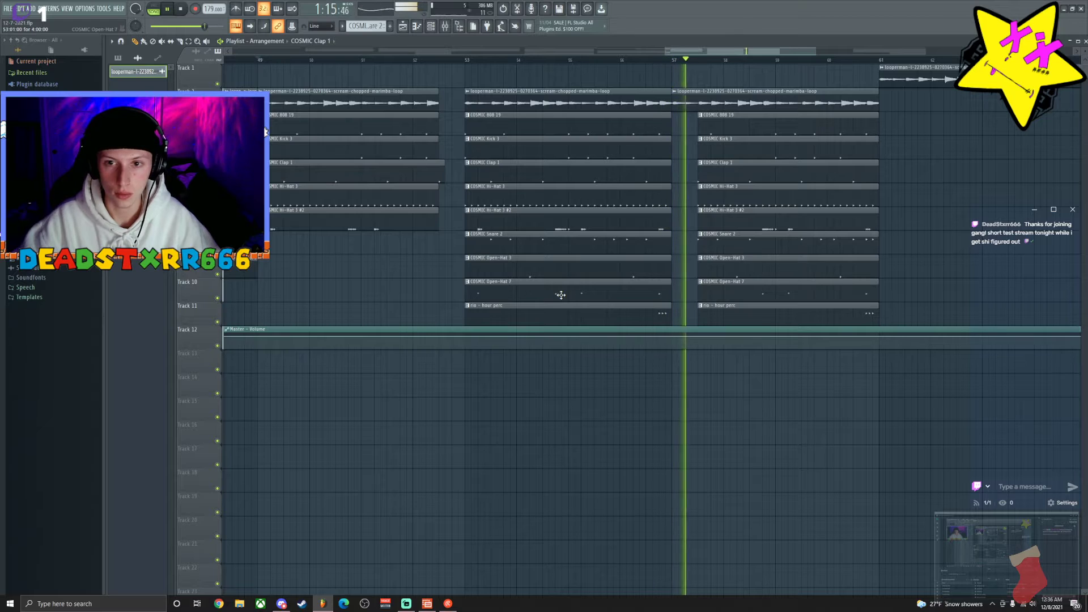
pyautogui.moveTo(669, 54); pyautogui.dragTo(675, 53)
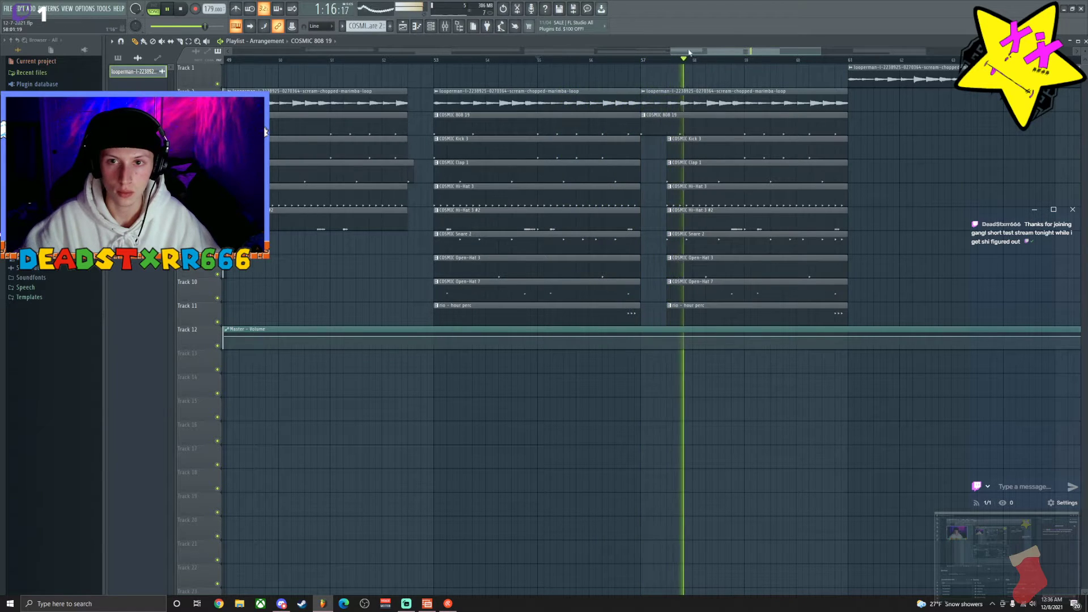
pyautogui.moveTo(675, 144); pyautogui.dragTo(612, 152)
pyautogui.press('space')
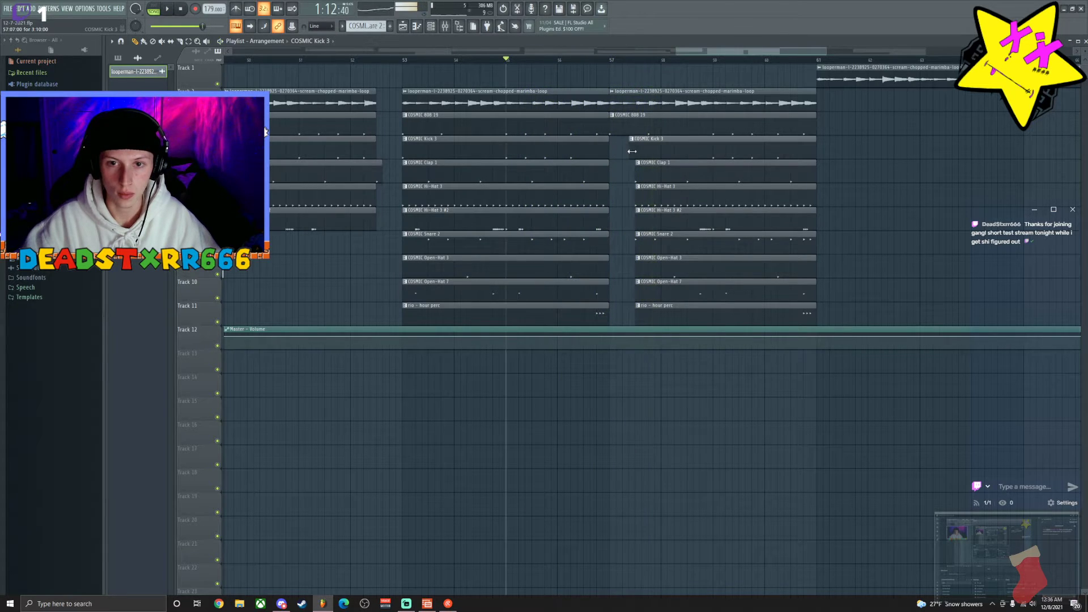
pyautogui.press('space')
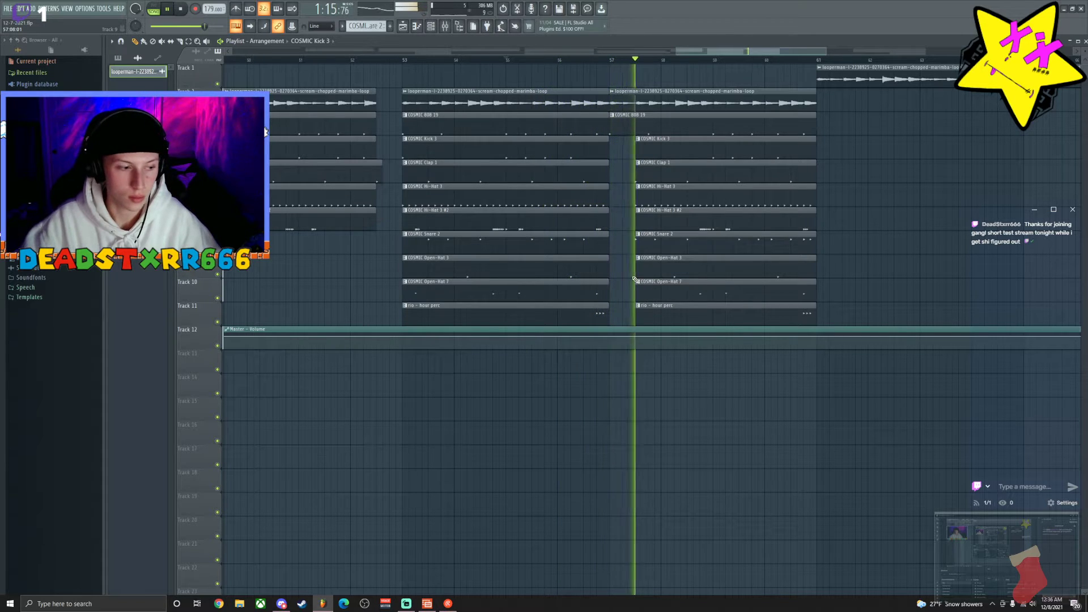
pyautogui.moveTo(681, 50); pyautogui.dragTo(721, 53)
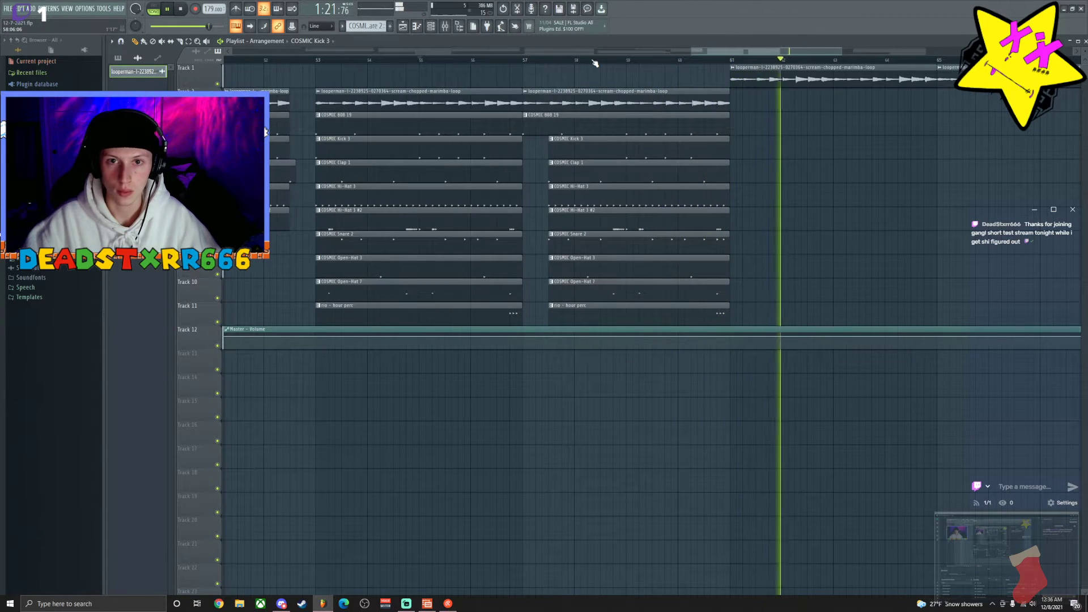
# Play the arrangement from bar 49 to review the sections leading up to bar 61.
pyautogui.scroll(-3, 595, 63)
pyautogui.scroll(-4, 595, 64)
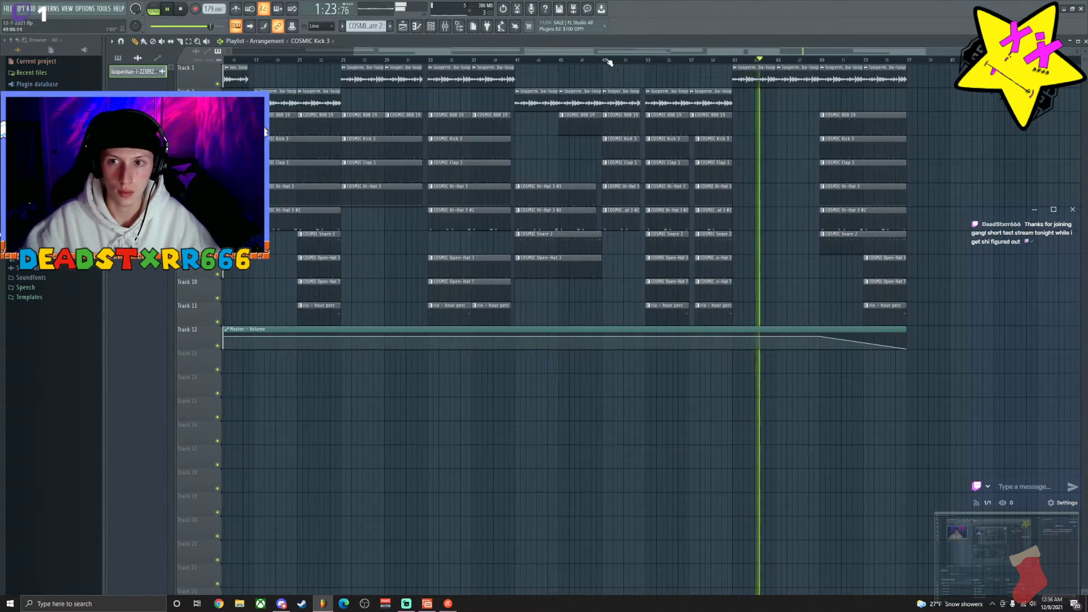
pyautogui.click(609, 59)
pyautogui.scroll(3, 788, 59)
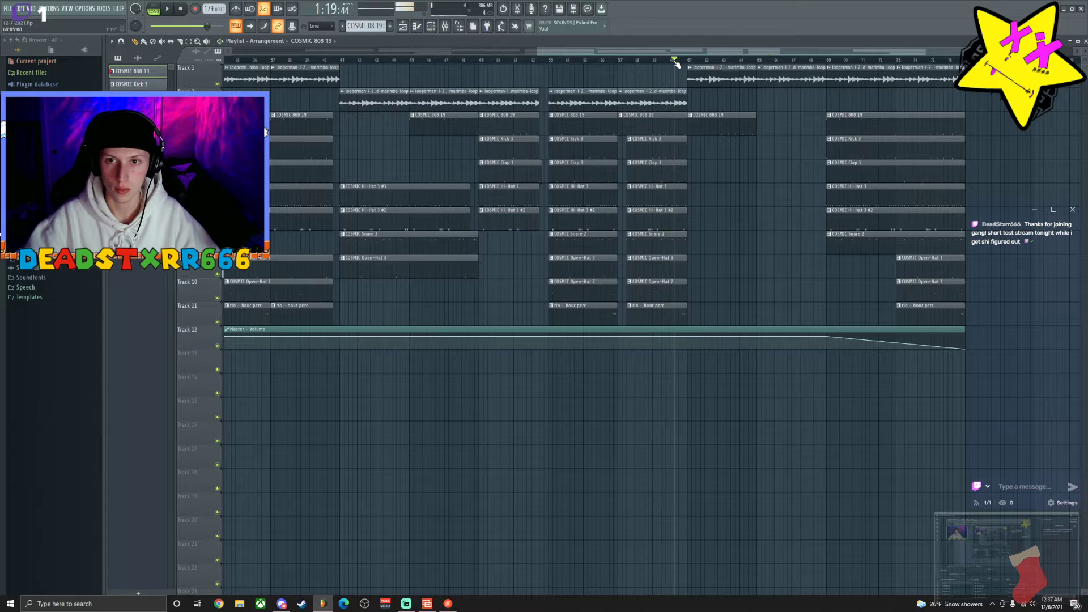
# Place a four-bar COSMIC Clap clip at bar 61 and duplicate the 808 and clap clips to bar 65.
pyautogui.click(681, 177)
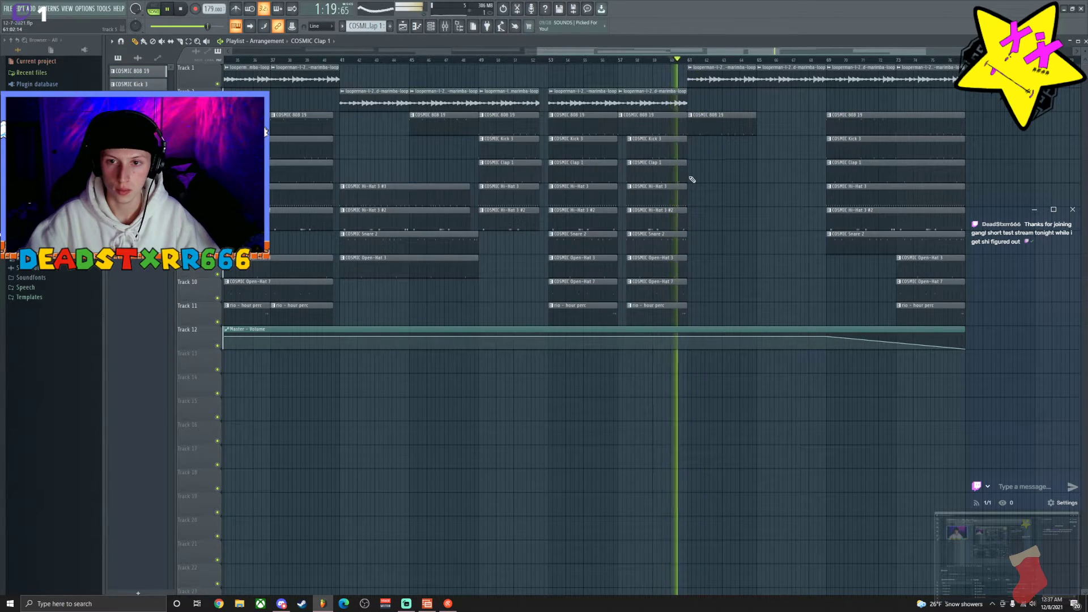
pyautogui.click(692, 180)
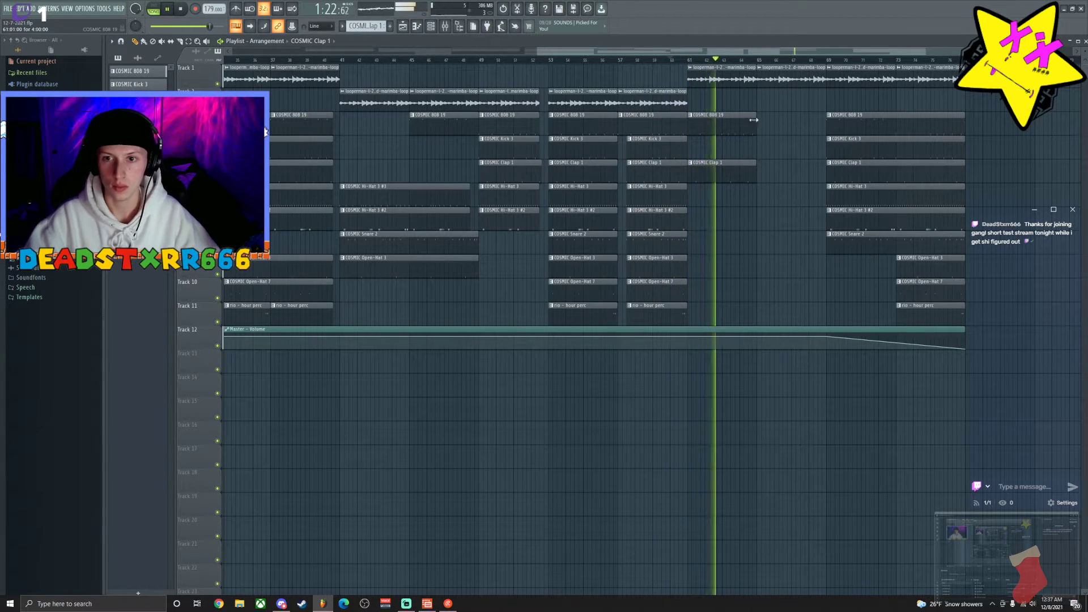
pyautogui.moveTo(747, 123)
pyautogui.keyDown('ctrl'); pyautogui.mouseDown()
pyautogui.moveTo(736, 173)
pyautogui.moveTo(798, 172)
pyautogui.mouseUp(); pyautogui.keyUp('ctrl')
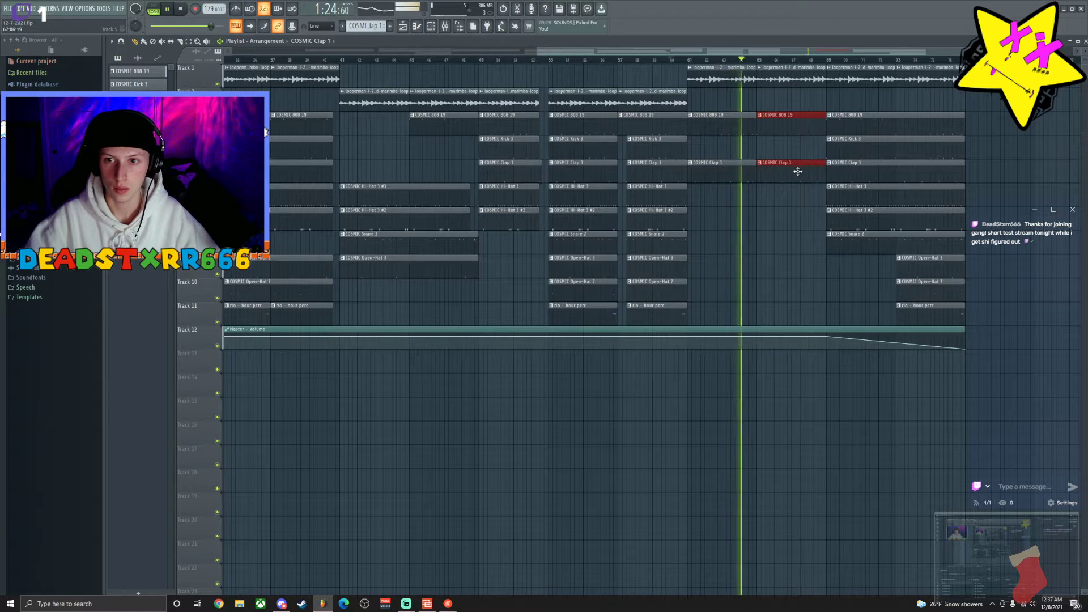
pyautogui.rightClick(796, 102)
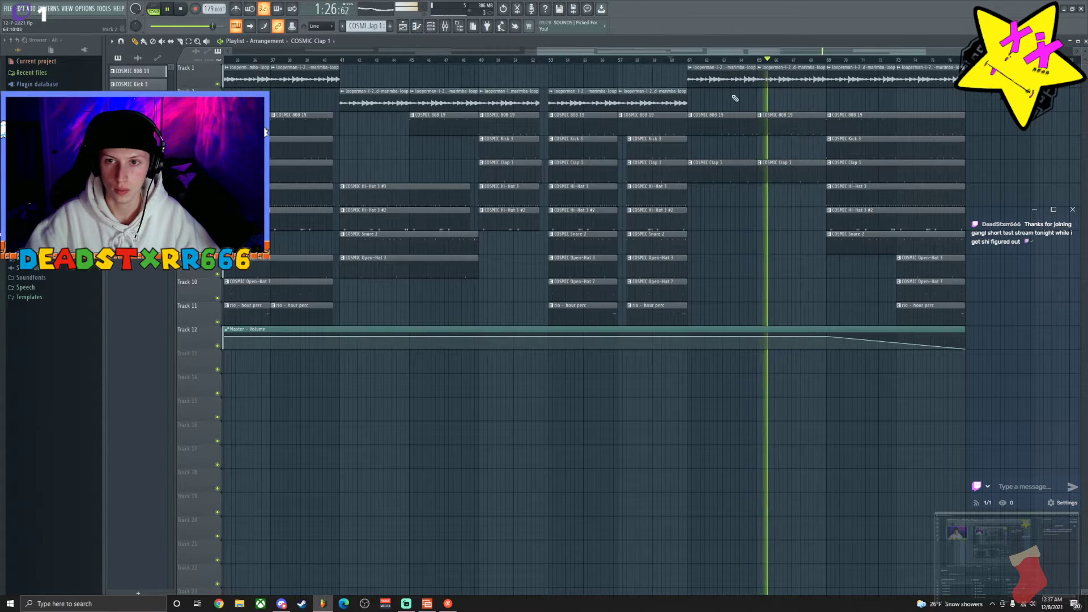
# Shorten the 808 clip at bar 61 to about two bars and add short 808 slices between bars 63 and 65.
pyautogui.scroll(4, 732, 57)
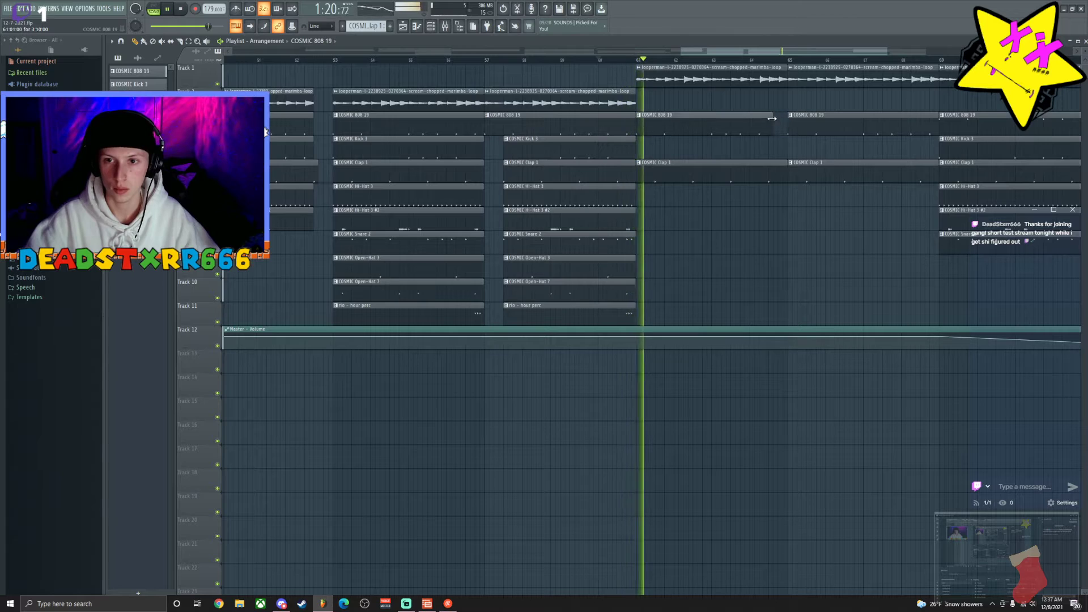
pyautogui.moveTo(723, 113); pyautogui.dragTo(709, 114)
pyautogui.click(716, 125)
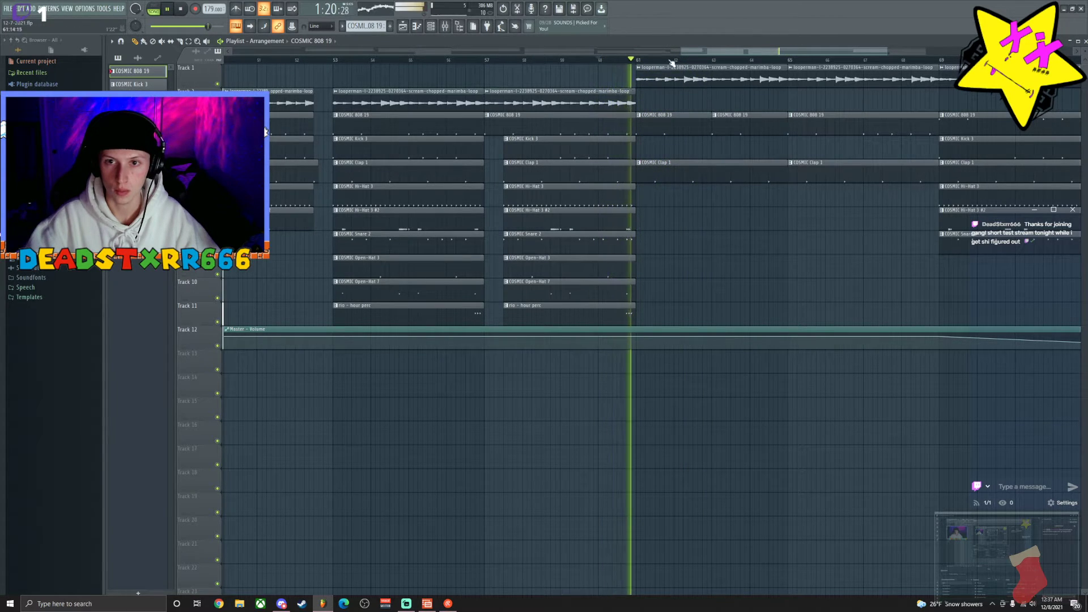
pyautogui.moveTo(786, 118); pyautogui.dragTo(717, 117)
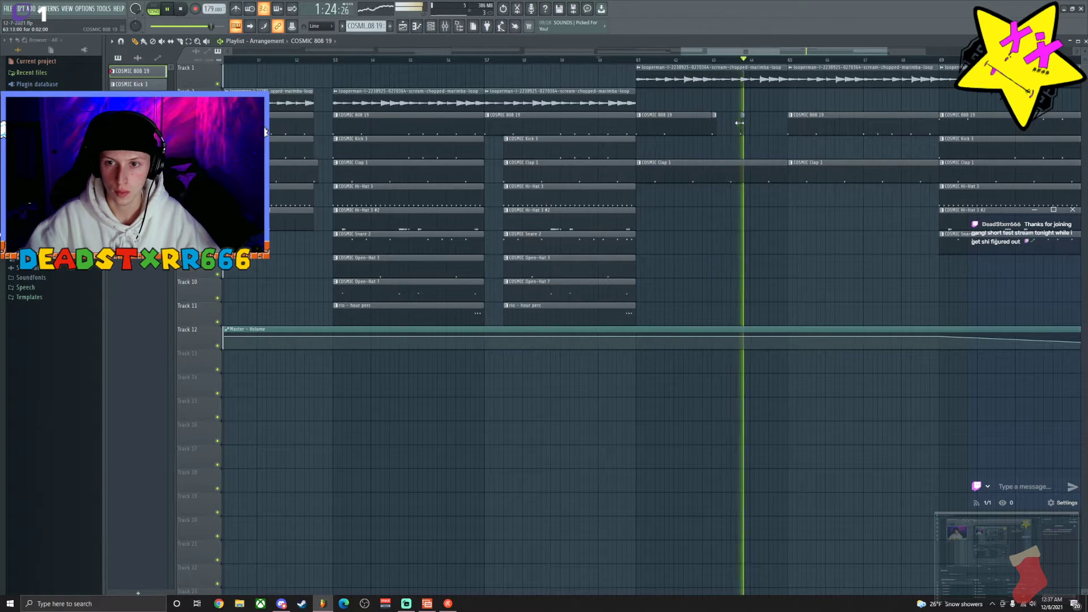
pyautogui.click(761, 120)
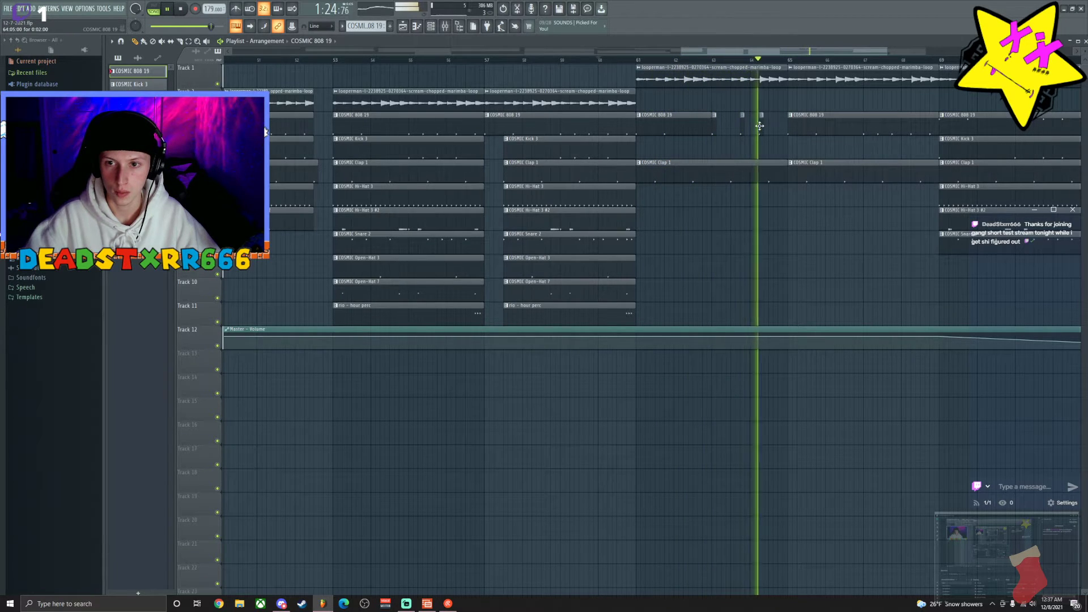
# Replace the full 808 clip at bar 65 with a copy of the chopped 808 pattern from bars 61 to 65.
pyautogui.rightClick(814, 117)
pyautogui.moveTo(797, 122); pyautogui.dragTo(826, 128)
pyautogui.hotkey('ctrl', 'd')
pyautogui.scroll(-3, 793, 54)
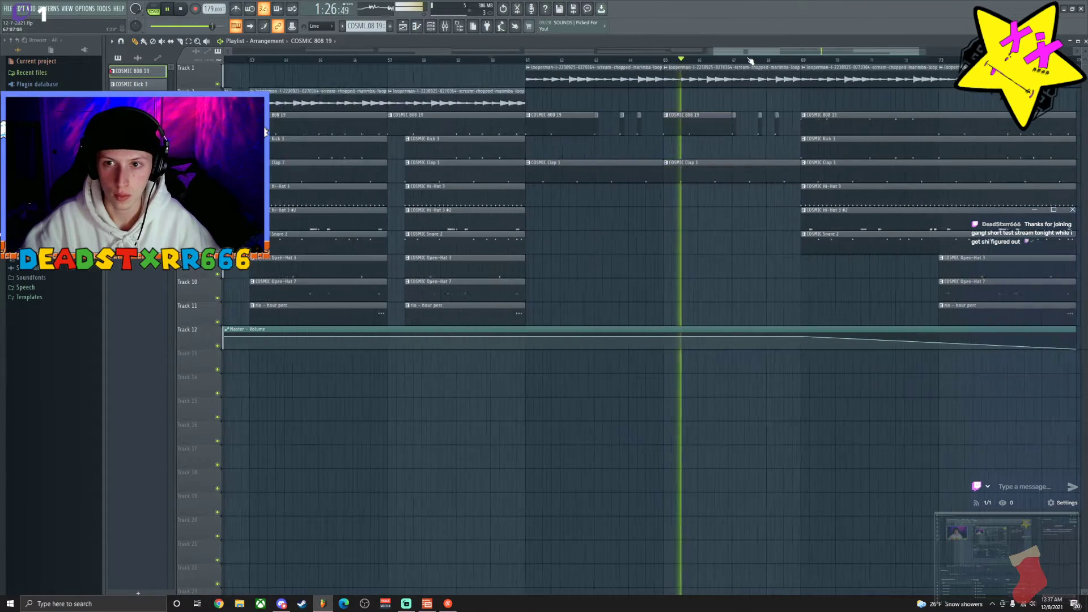
# Add two more short 808 slices, one just before bar 69 and one in bar 67.
pyautogui.scroll(3, 751, 57)
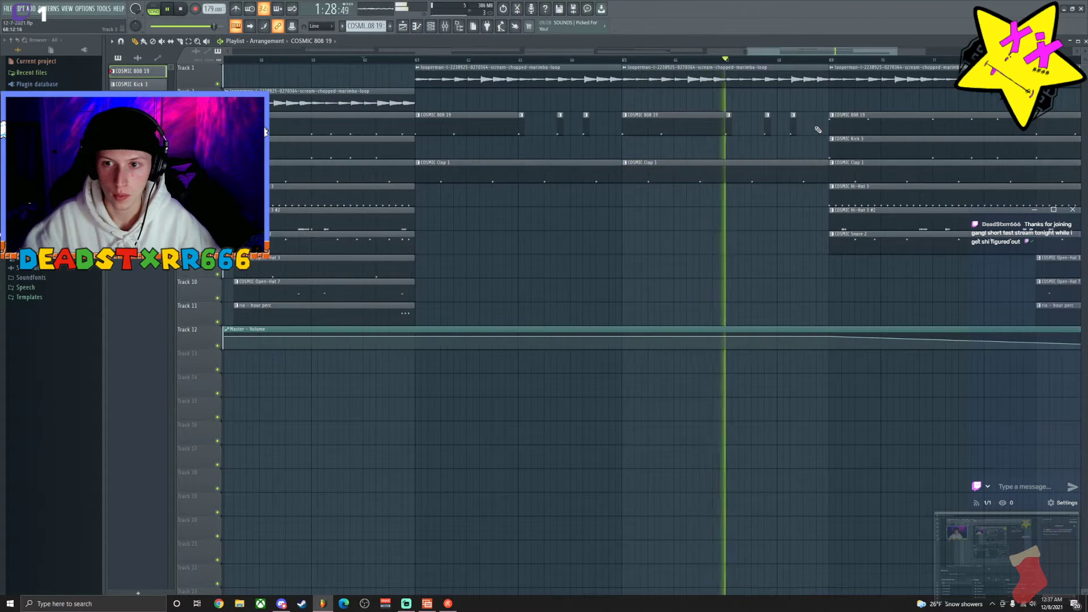
pyautogui.click(814, 130)
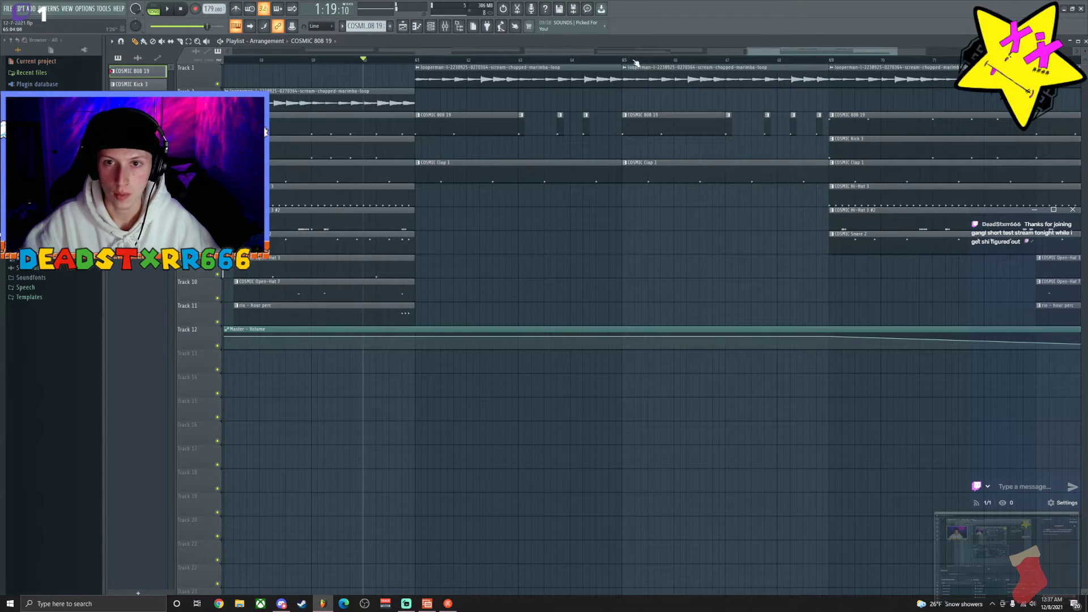
pyautogui.click(746, 127)
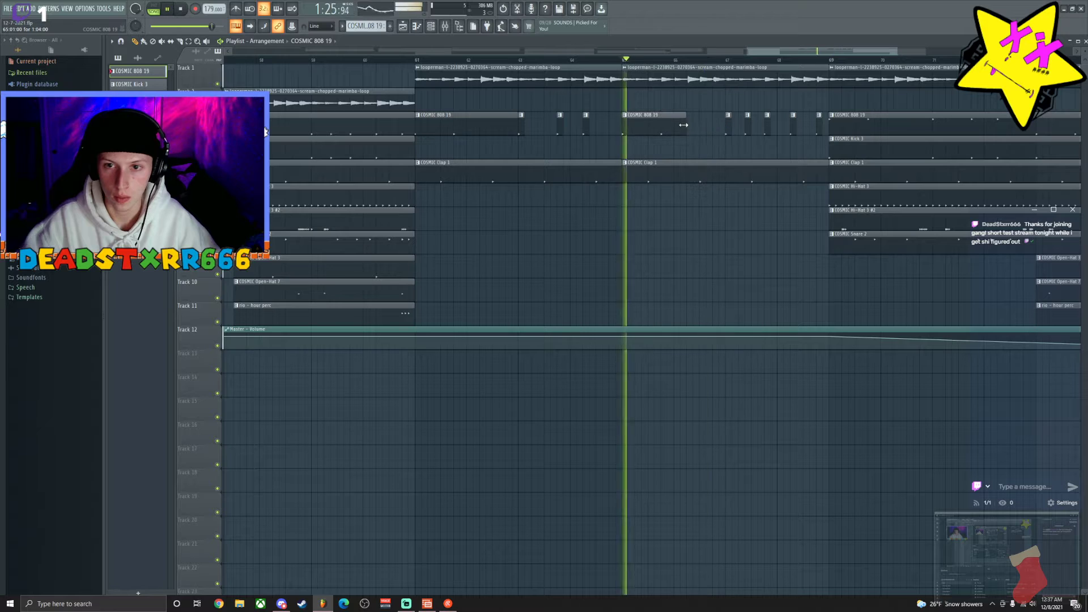
# Shorten the 808 clip at bar 65 to one bar and add two short 808 slices in bar 66.
pyautogui.moveTo(683, 125); pyautogui.dragTo(672, 125)
pyautogui.click(690, 128)
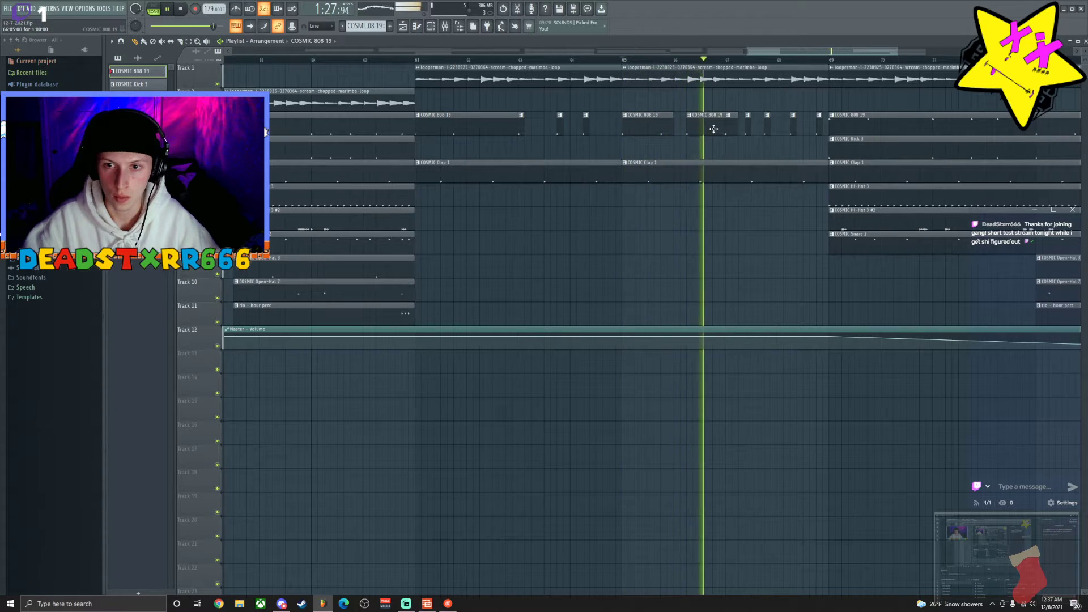
pyautogui.click(689, 127)
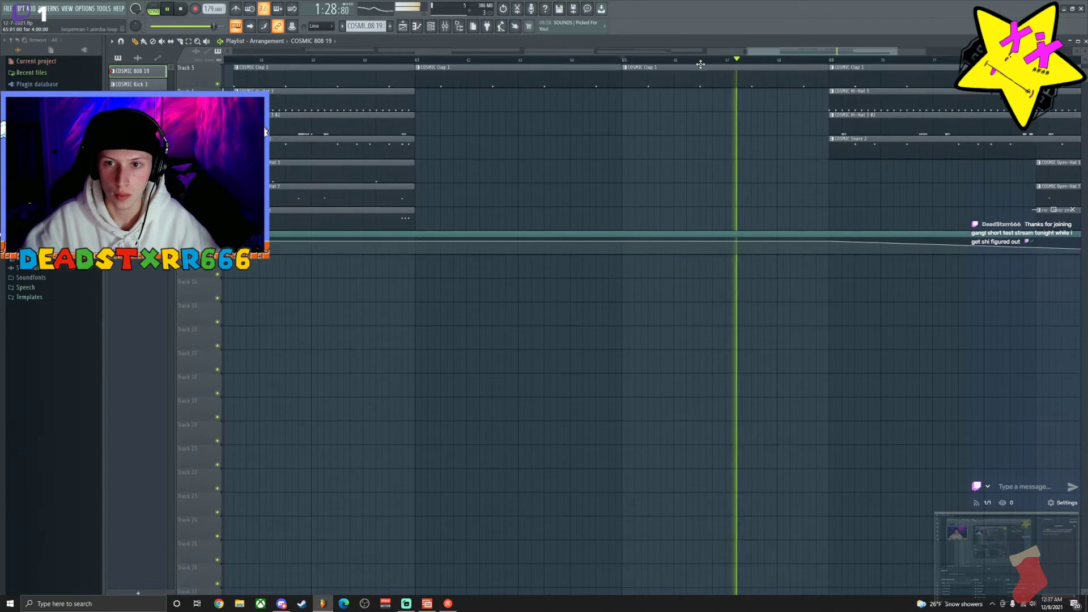
pyautogui.click(717, 131)
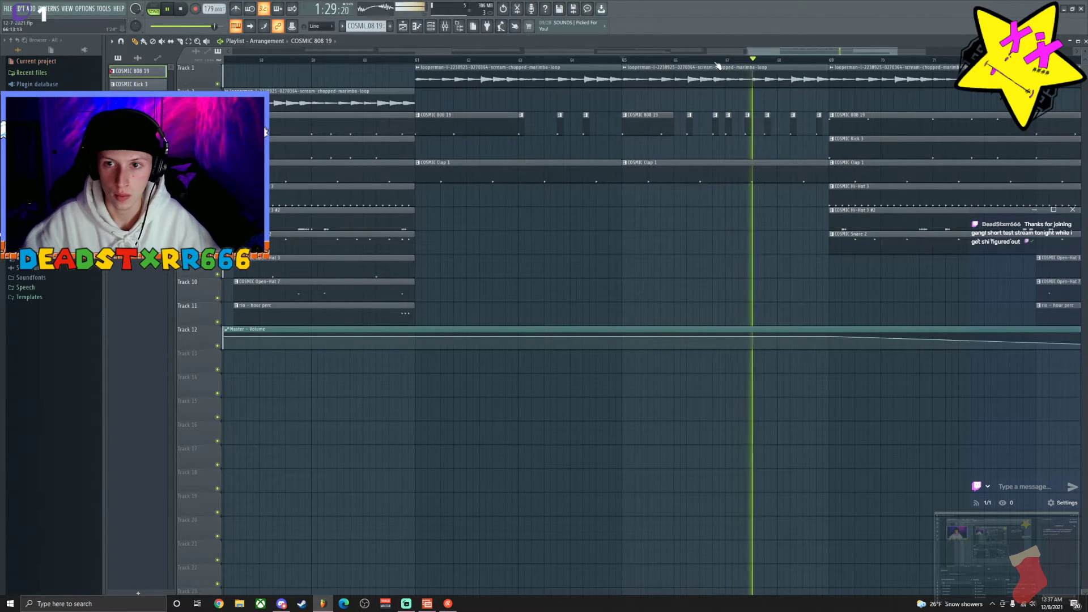
# Play the chopped 808 section from bar 61 and delete the first short 808 slice in bar 66.
pyautogui.scroll(-5, 717, 65)
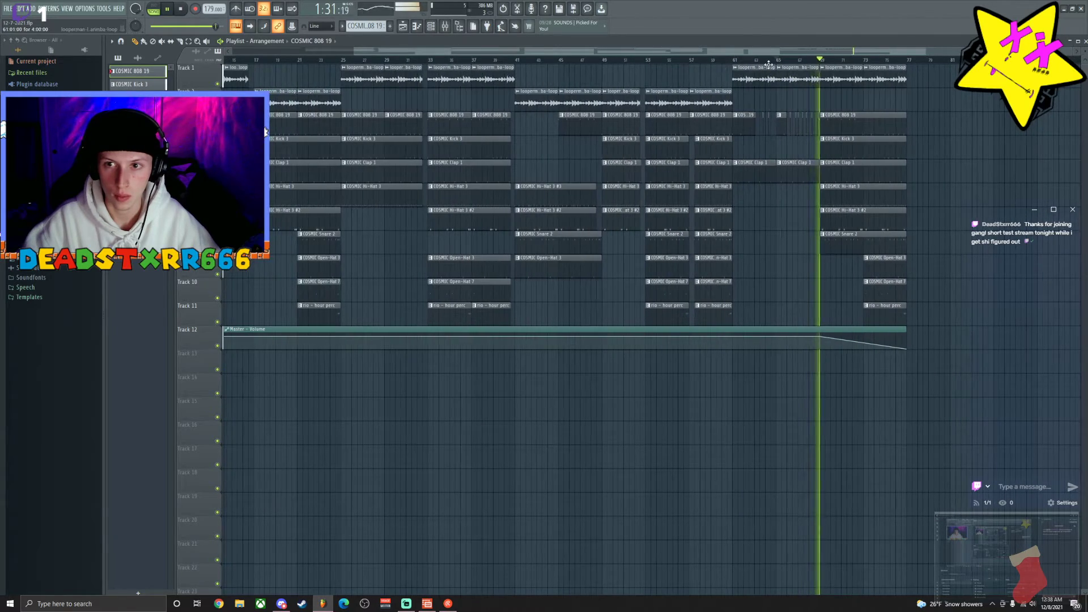
pyautogui.scroll(5, 812, 63)
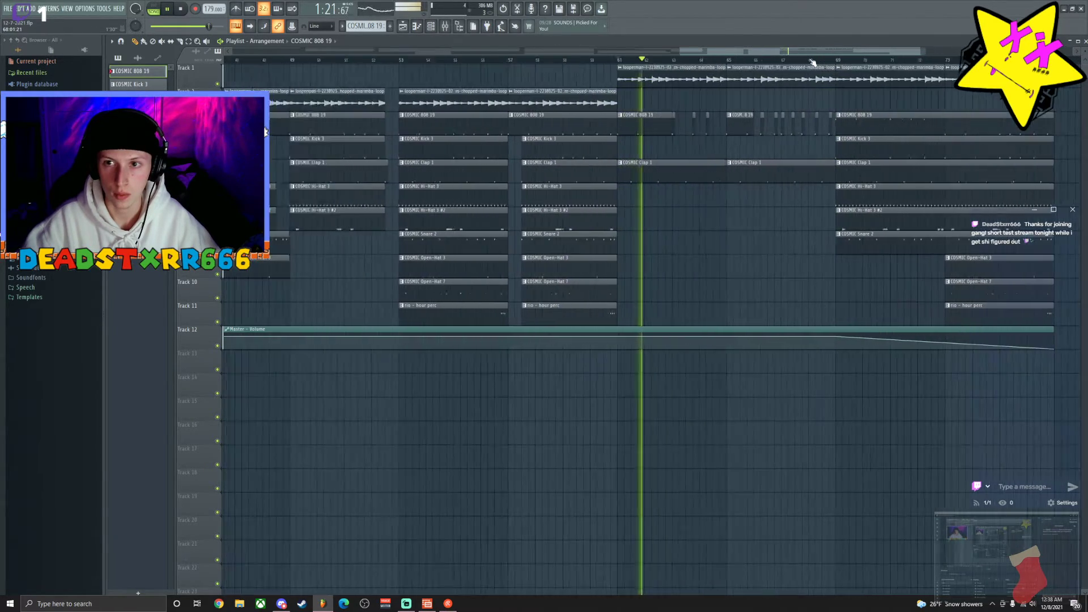
pyautogui.scroll(2, 719, 64)
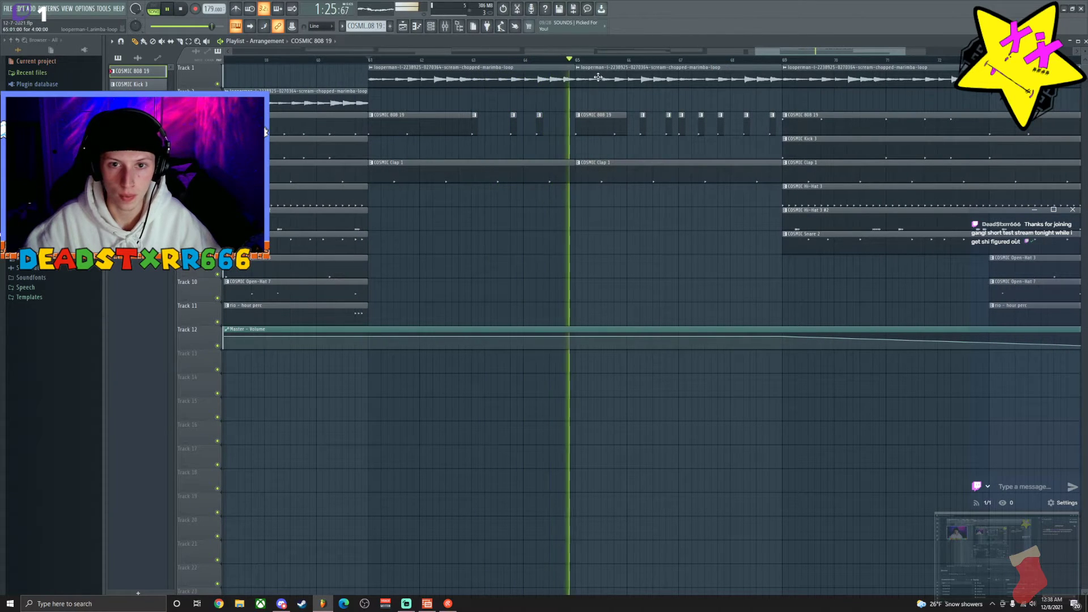
pyautogui.press('space')
pyautogui.rightClick(642, 121)
pyautogui.press('space')
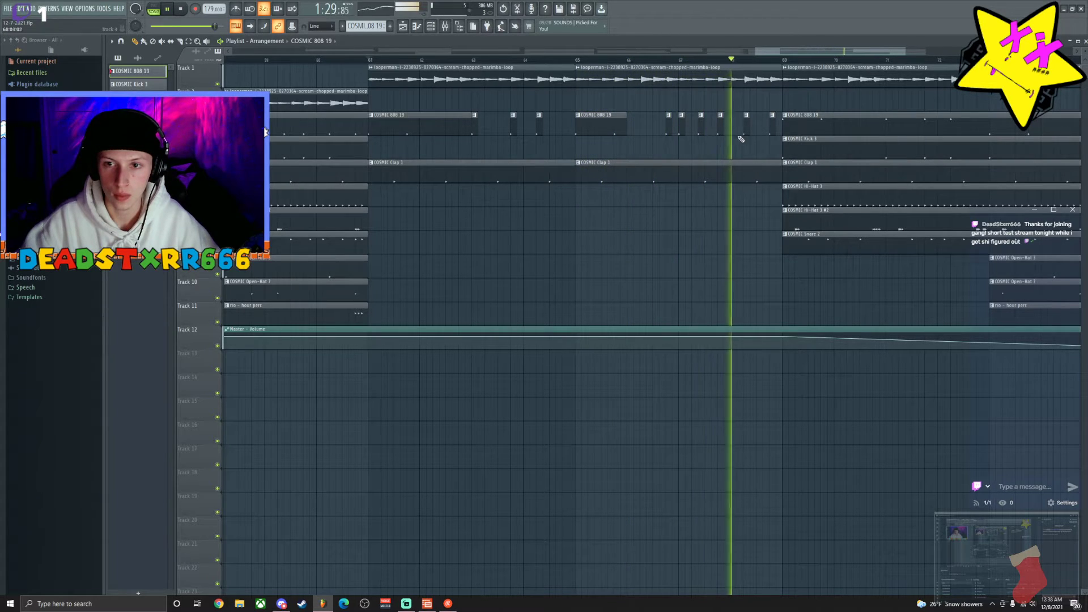
# Make the last short 808 slice before bar 69 a unique pattern and open its notes in the piano roll.
pyautogui.press('space')
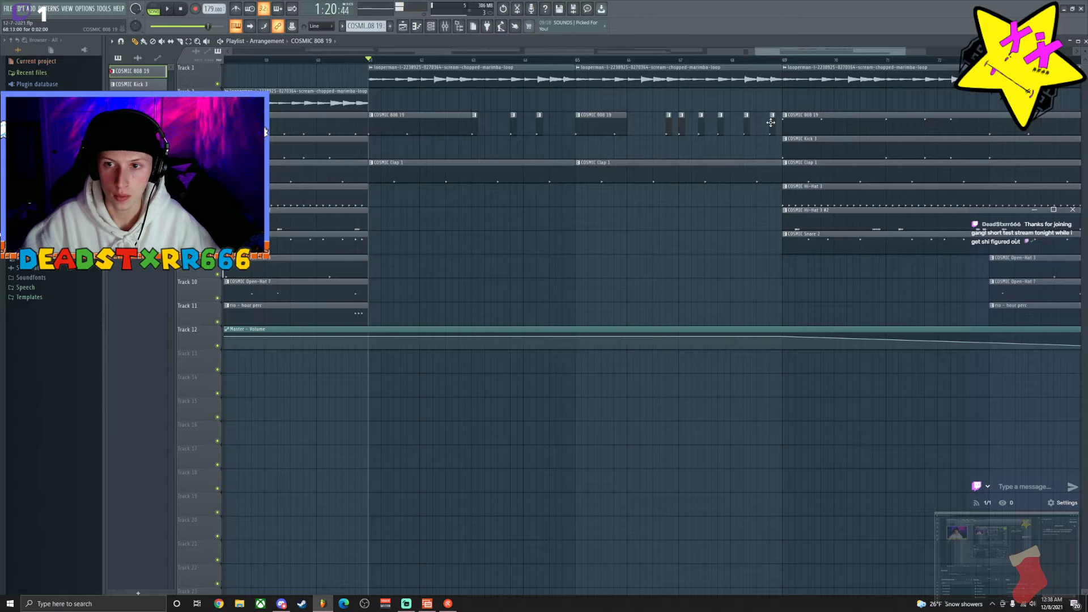
pyautogui.rightClick(776, 121)
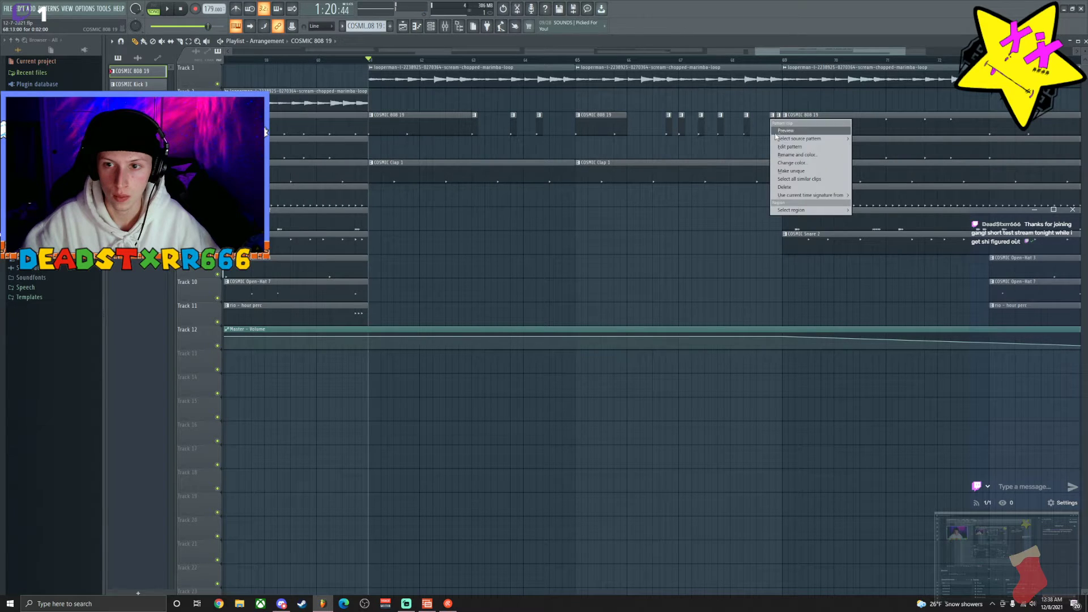
pyautogui.click(790, 171)
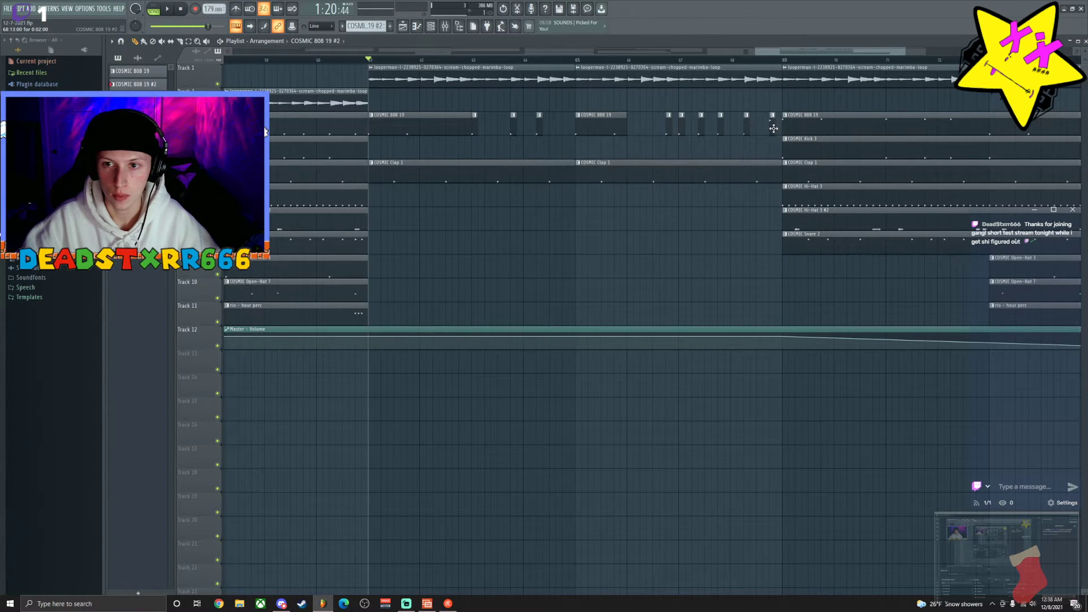
pyautogui.doubleClick(774, 129)
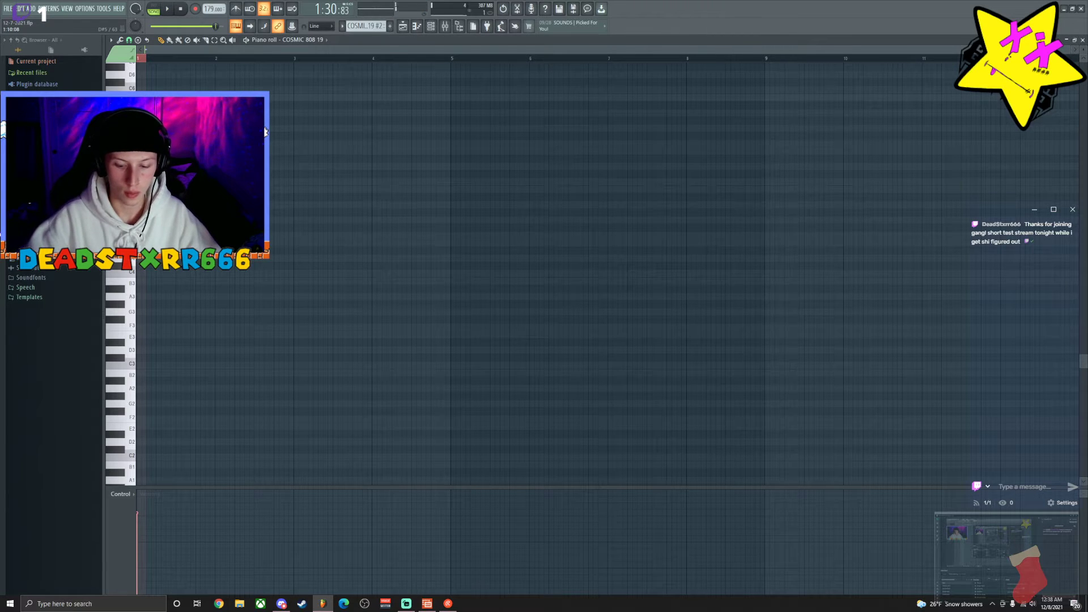
pyautogui.click(422, 27)
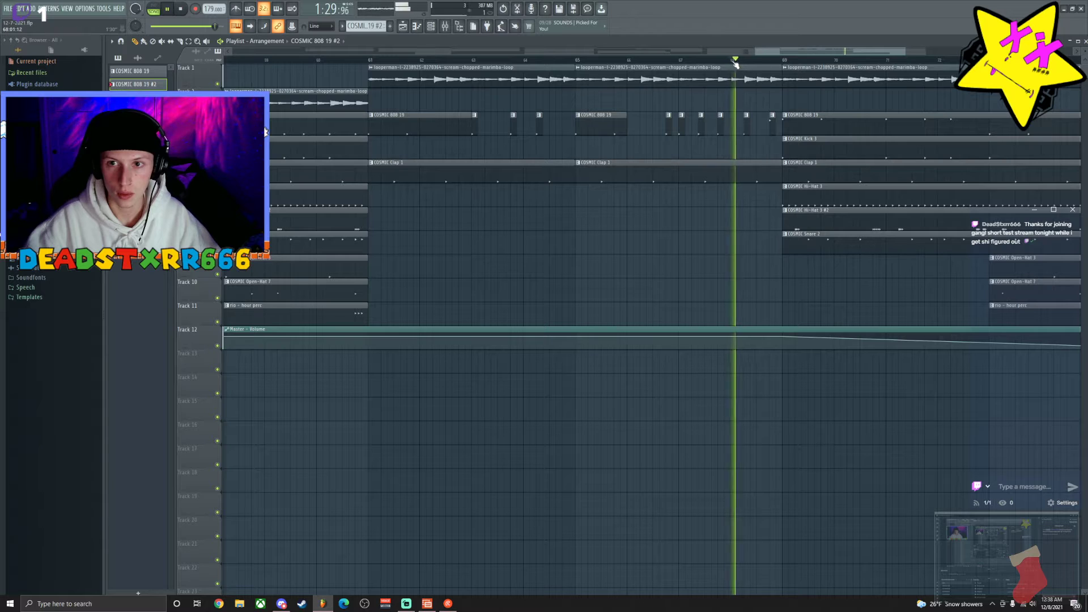
# Replay the end of the chopped 808 section and try an extra slice of the unique 808 pattern directly before bar 69.
pyautogui.press('space')
pyautogui.press('space')
pyautogui.moveTo(796, 52)
pyautogui.mouseDown()
pyautogui.moveTo(774, 58)
pyautogui.moveTo(801, 57)
pyautogui.mouseUp()
pyautogui.scroll(3, 732, 58)
pyautogui.press('space')
pyautogui.press('space')
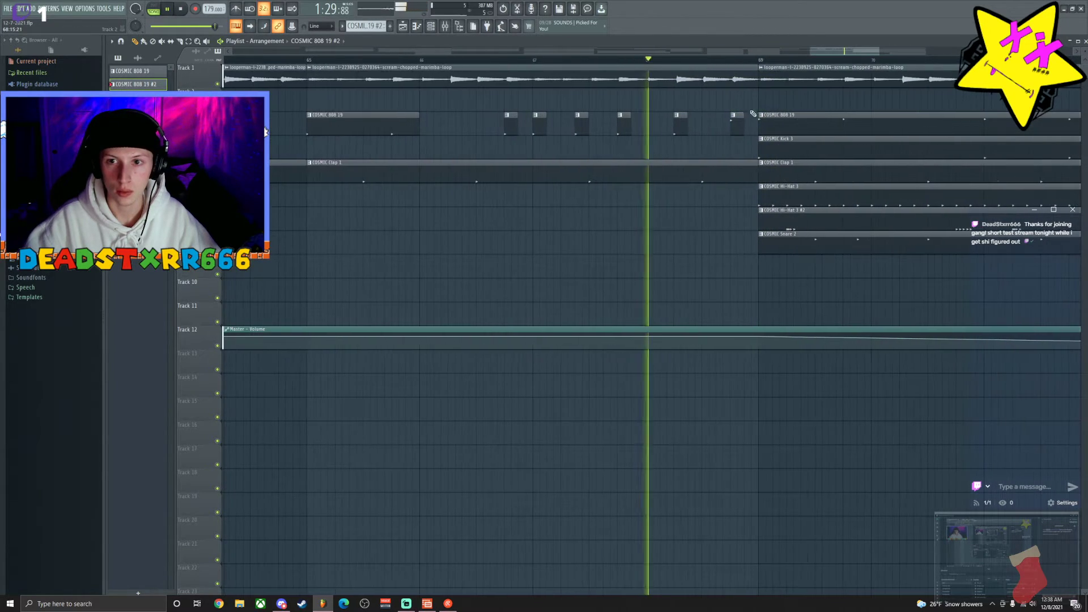
pyautogui.click(749, 116)
pyautogui.press('space')
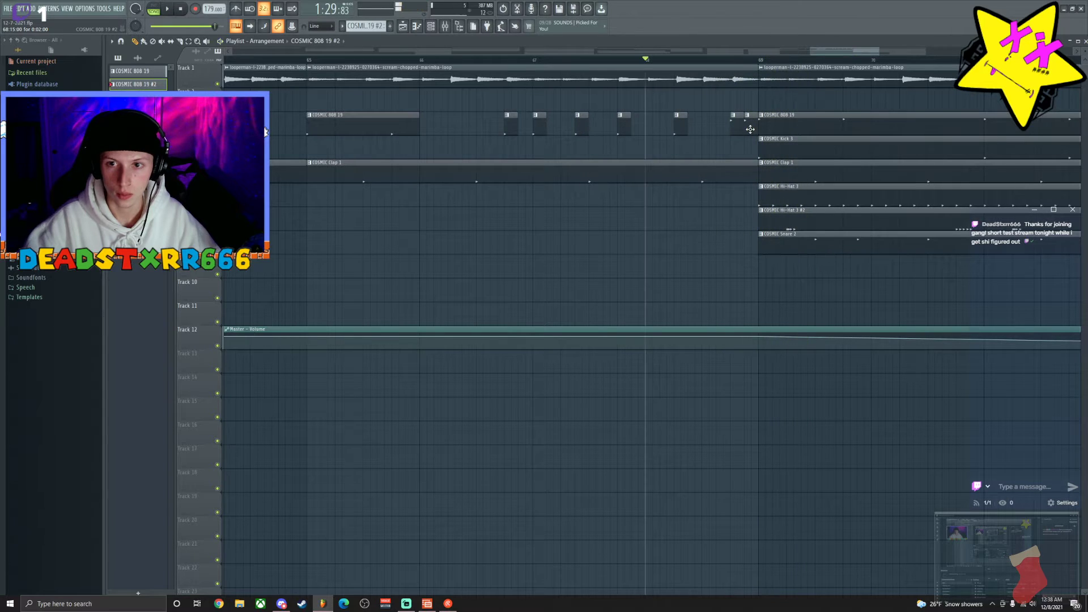
# Play the chopped 808 section from bar 65 and delete the short 808 slice at the second beat of bar 66.
pyautogui.scroll(-3, 328, 62)
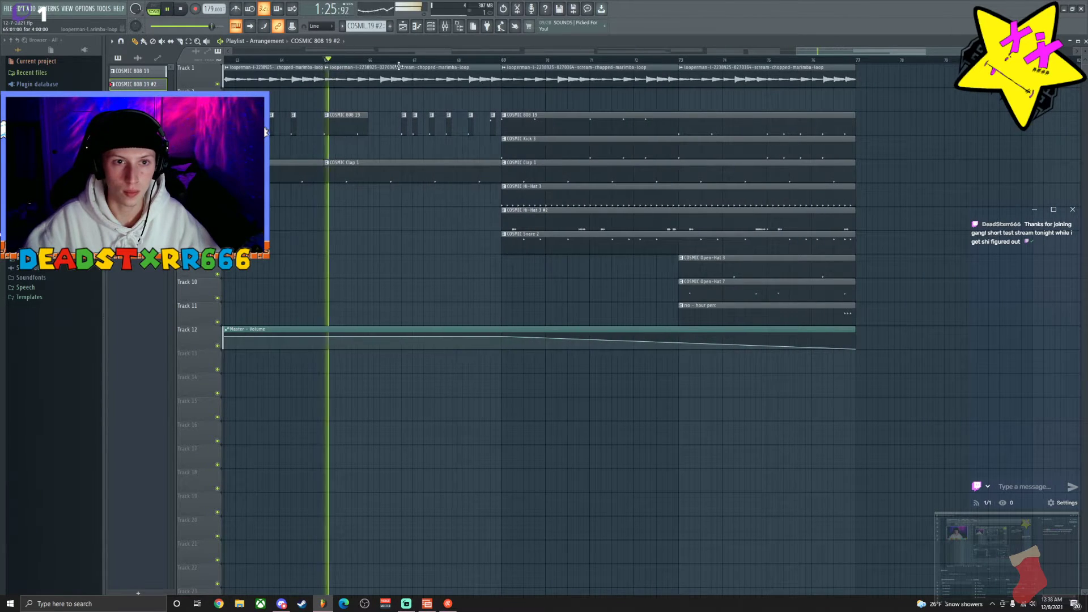
pyautogui.scroll(2, 397, 65)
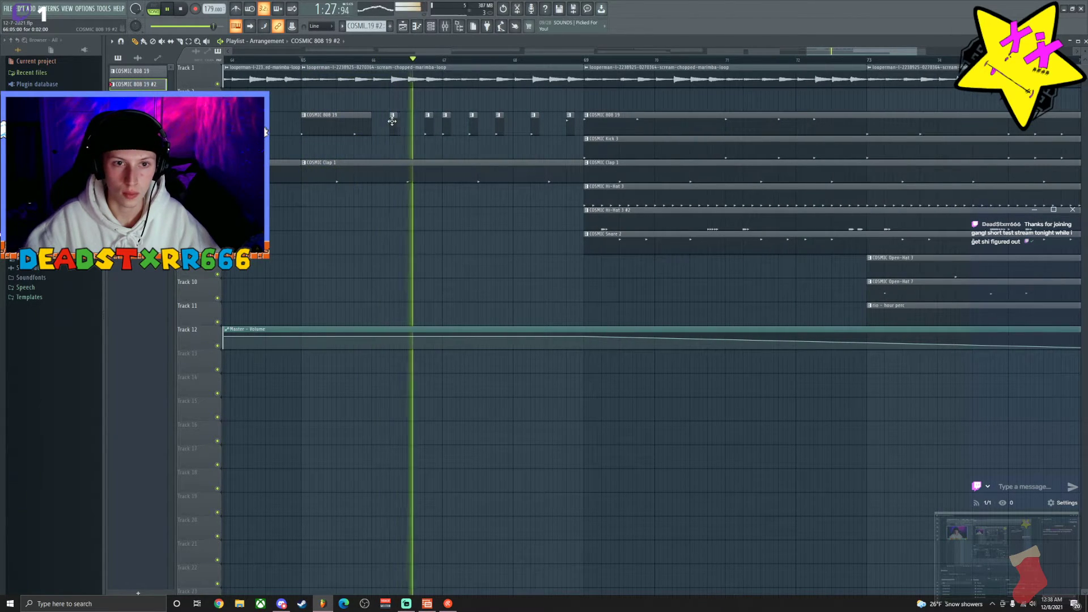
pyautogui.rightClick(392, 117)
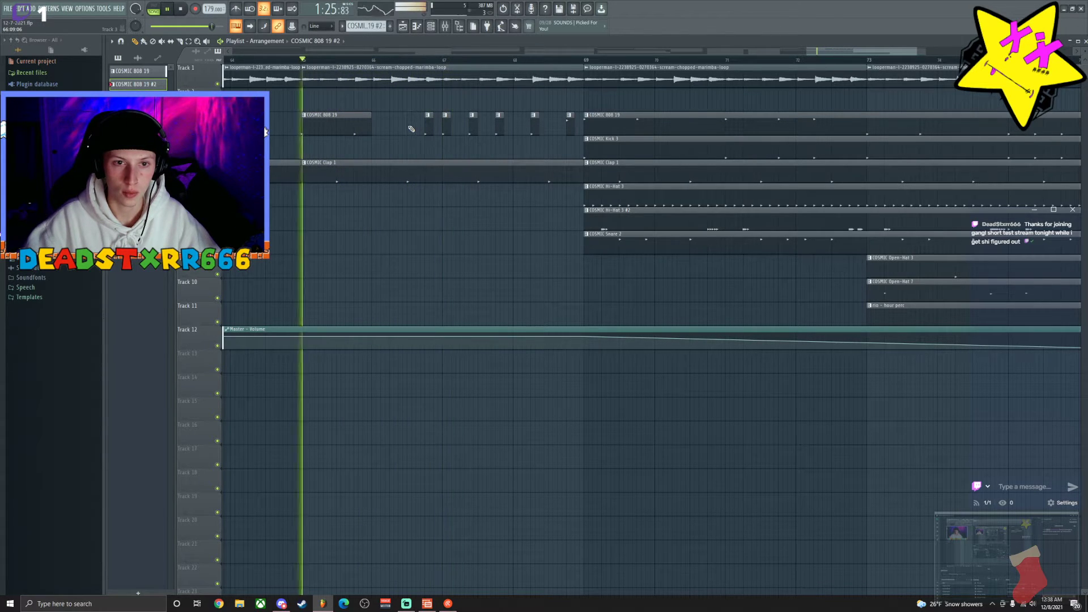
# Try a short slice of the unique 808 pattern in the middle of bar 66, then remove it.
pyautogui.click(412, 128)
pyautogui.moveTo(819, 52); pyautogui.dragTo(792, 53)
pyautogui.rightClick(617, 125)
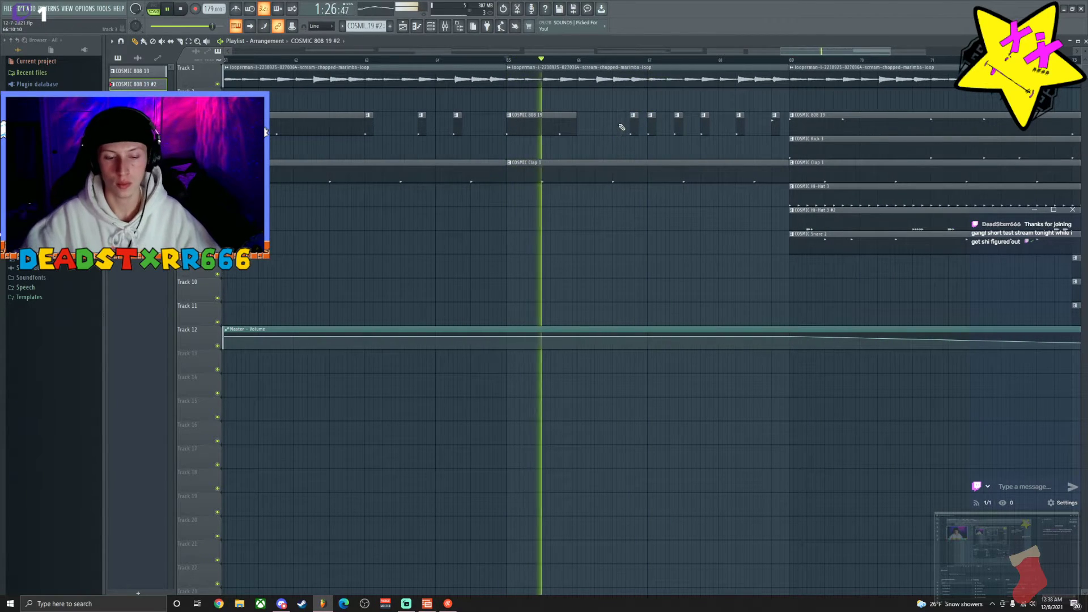
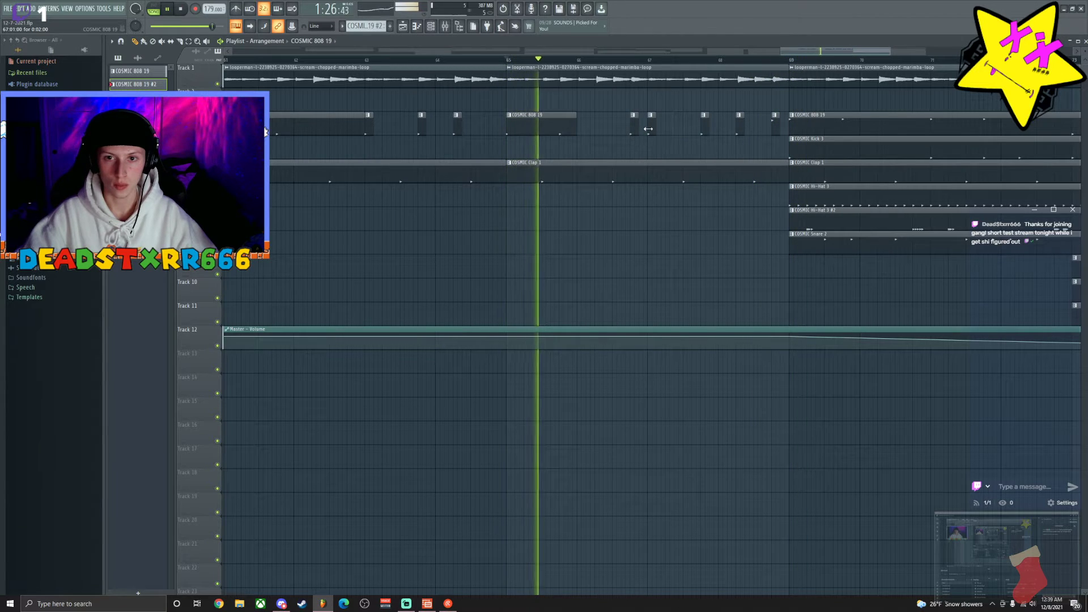
# Add a short 808 slice around the middle of bar 67 and replay the chopped section from bar 65.
pyautogui.moveTo(687, 129); pyautogui.dragTo(680, 125)
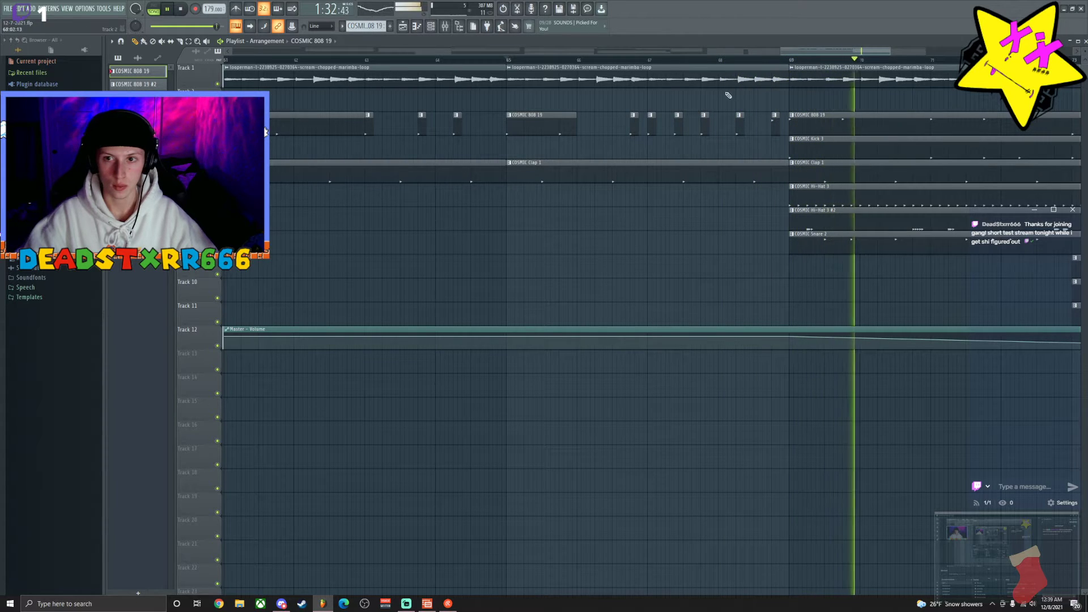
pyautogui.press('space')
pyautogui.moveTo(785, 51); pyautogui.dragTo(774, 52)
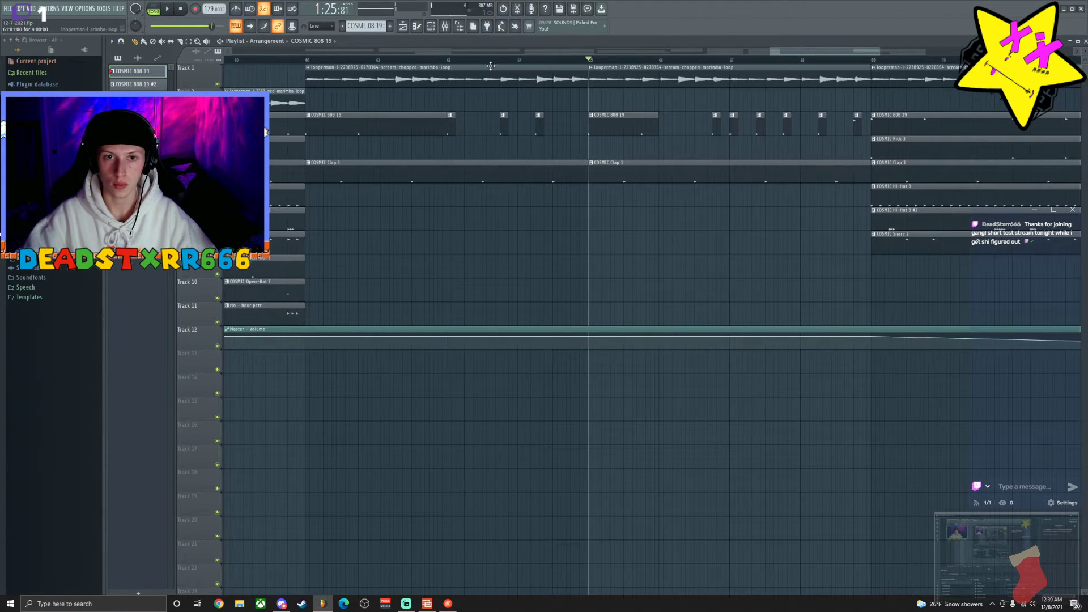
pyautogui.press('space')
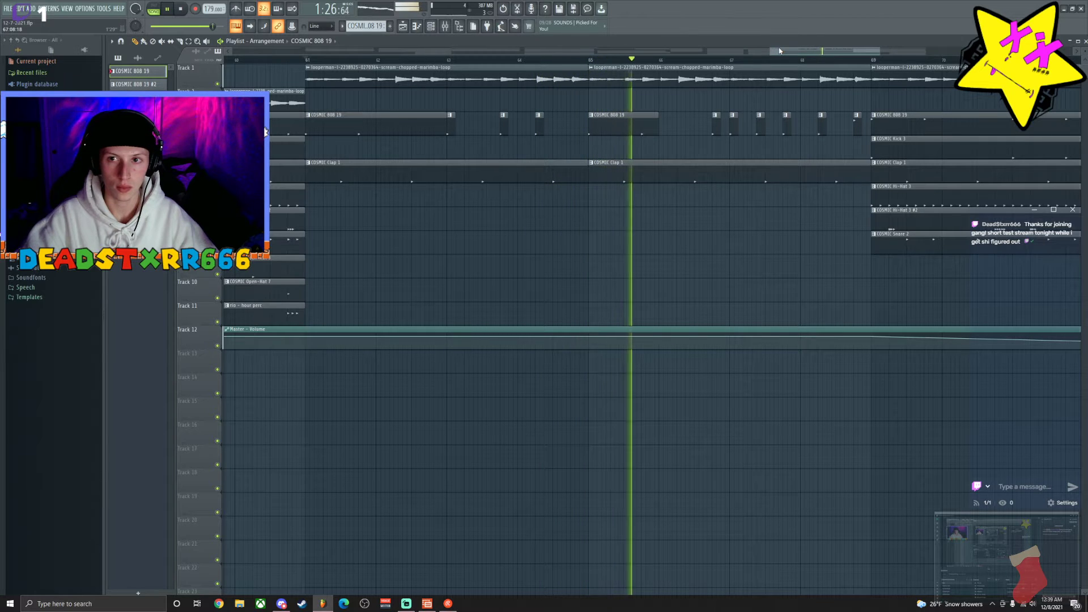
# Play the outro from bar 69, shorten its 808 clip to four bars and place a second four-bar copy at bar 73.
pyautogui.moveTo(779, 52); pyautogui.dragTo(815, 53)
pyautogui.scroll(-3, 805, 62)
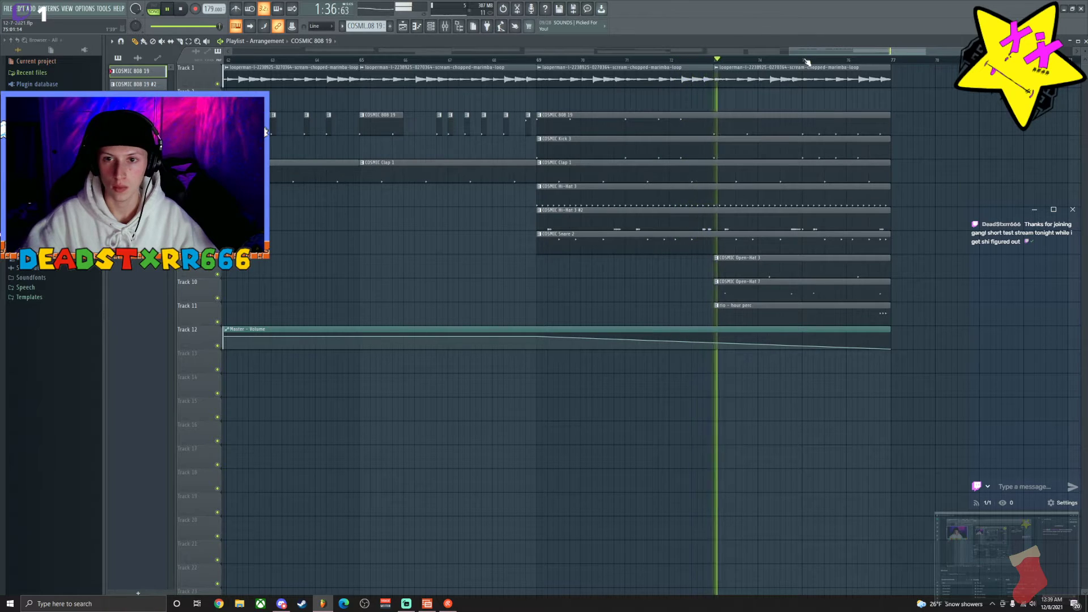
pyautogui.scroll(-1, 807, 57)
pyautogui.scroll(-3, 806, 60)
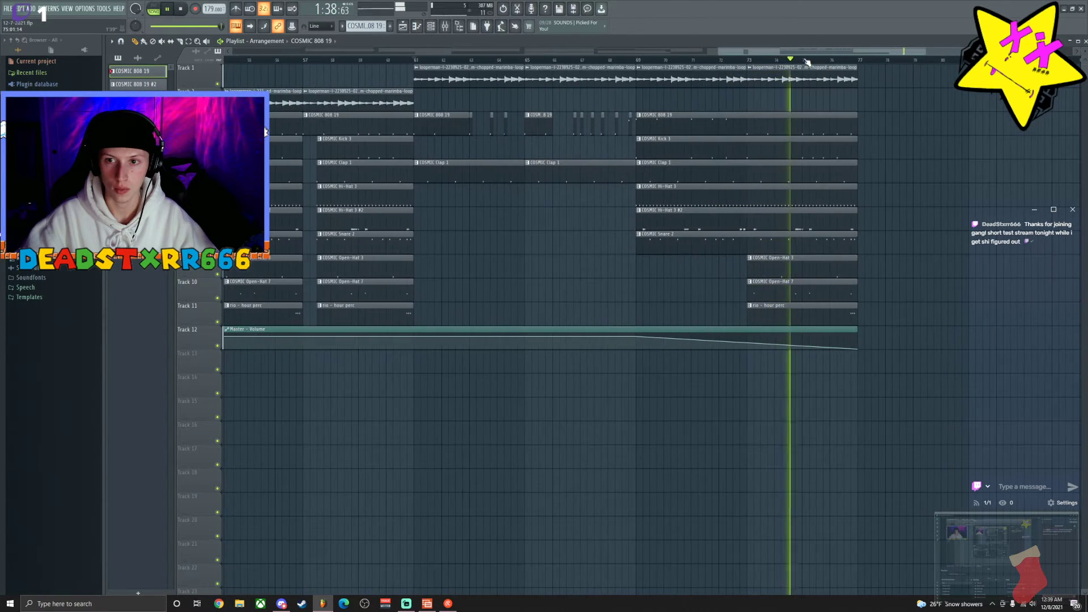
pyautogui.scroll(2, 808, 61)
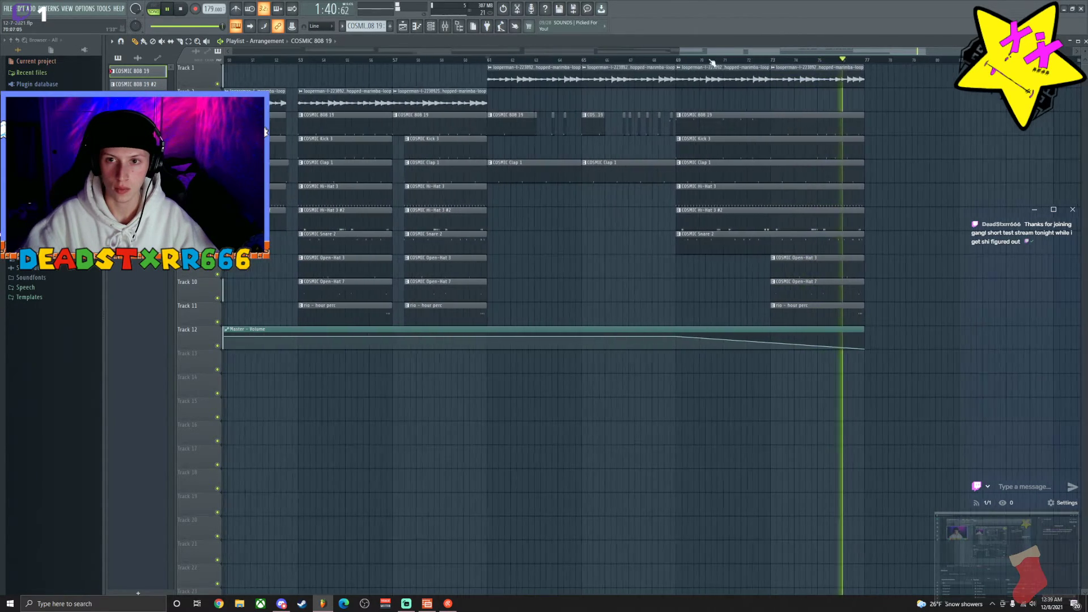
pyautogui.click(680, 59)
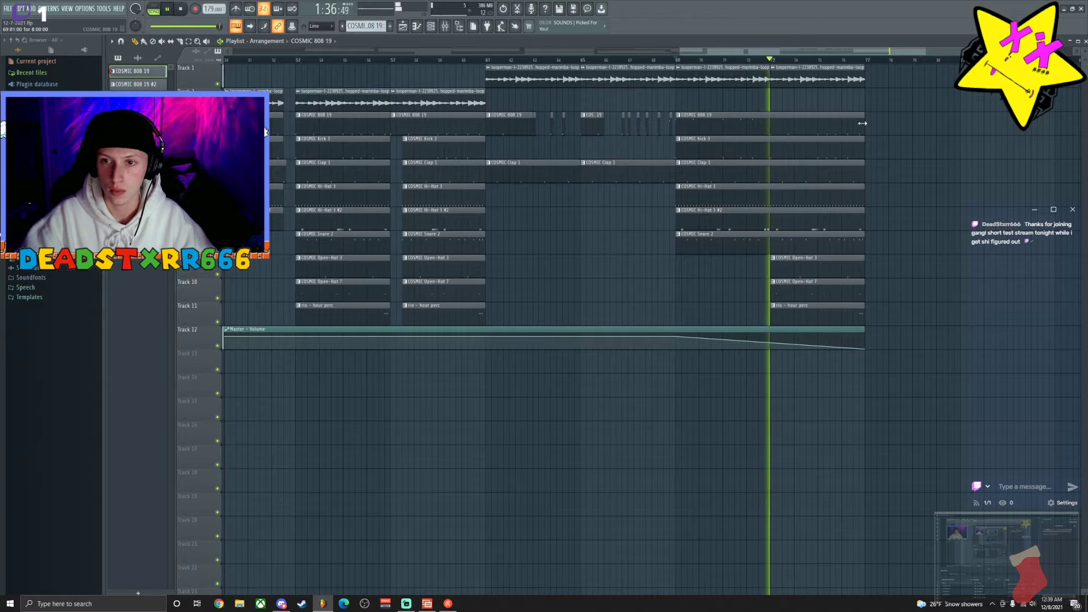
pyautogui.moveTo(862, 123); pyautogui.dragTo(842, 121)
pyautogui.press('space')
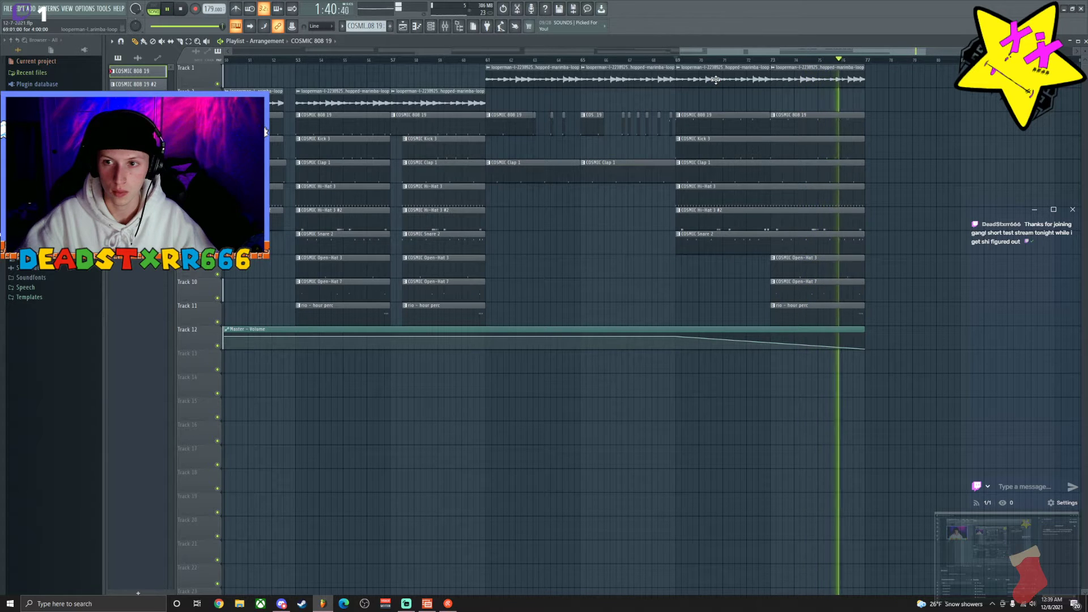
# Add the rio - upwards fx.wav sample from the drum kit to track 8 at bar 8 and play the arrangement from there.
pyautogui.scroll(-3, 742, 60)
pyautogui.scroll(-2, 743, 60)
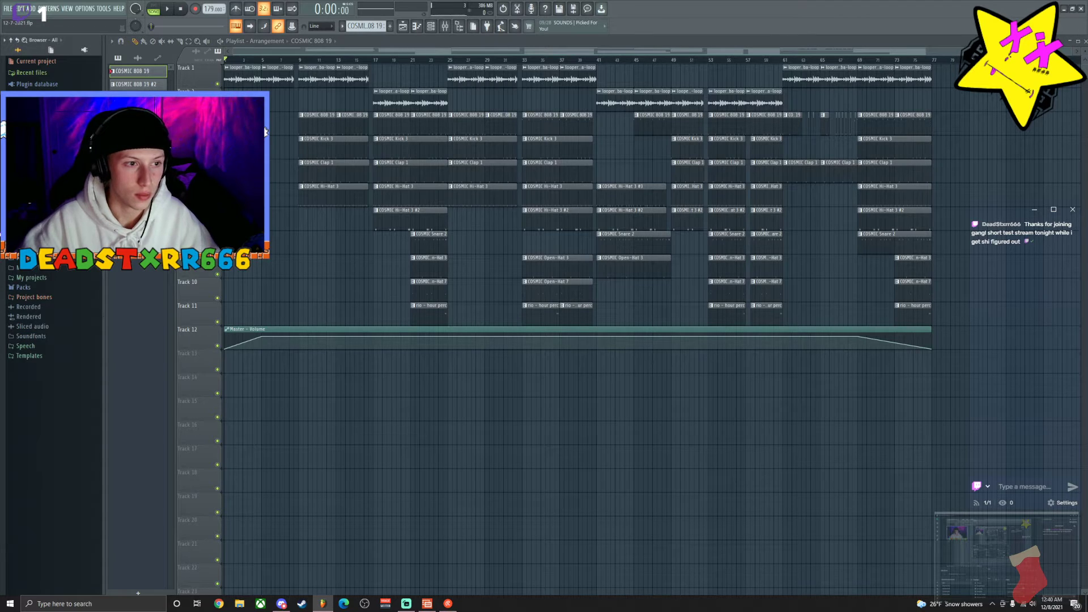
pyautogui.scroll(3, 51, 340)
pyautogui.scroll(1, 51, 368)
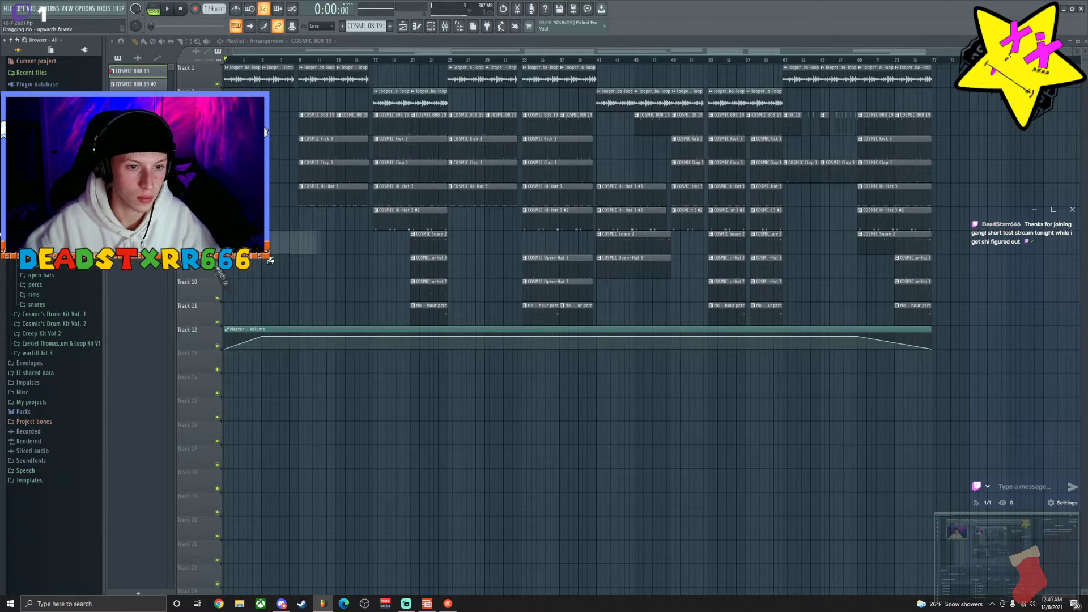
pyautogui.moveTo(270, 260); pyautogui.dragTo(279, 245)
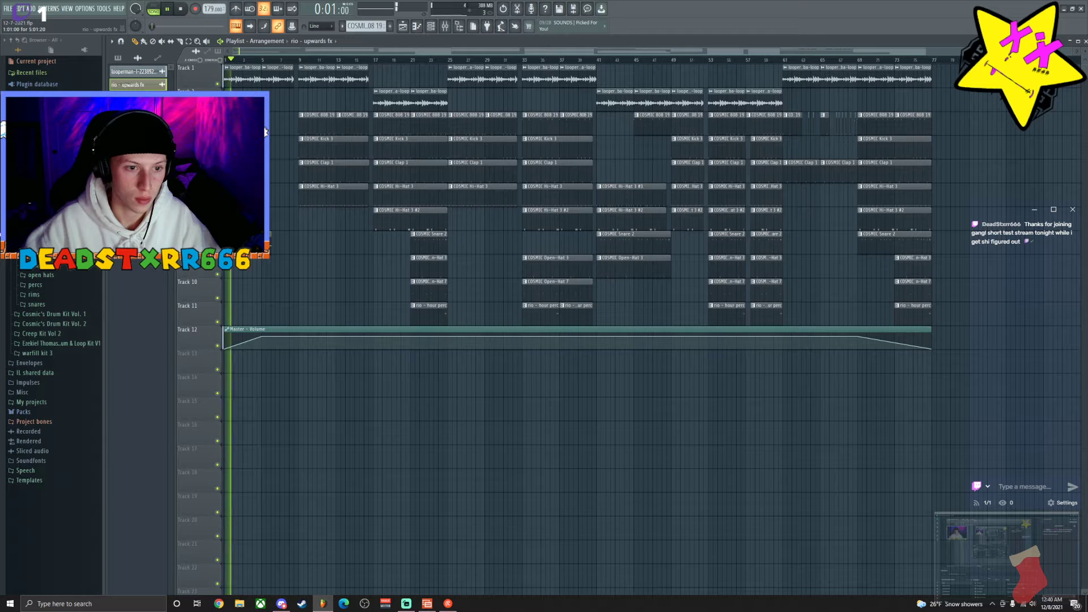
pyautogui.press('space')
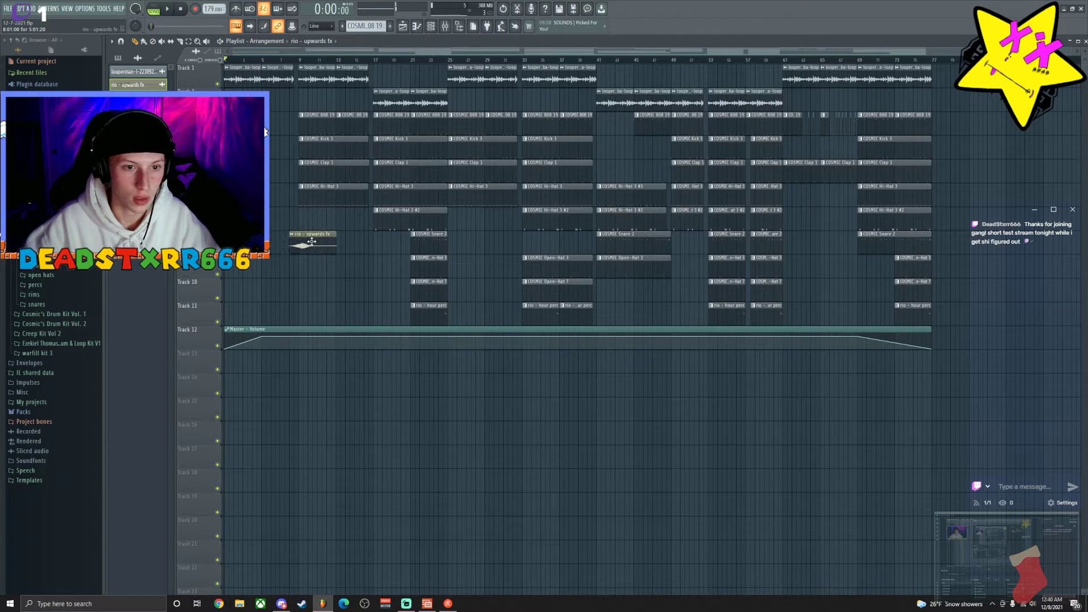
pyautogui.click(289, 60)
pyautogui.press('space')
pyautogui.scroll(5, 289, 60)
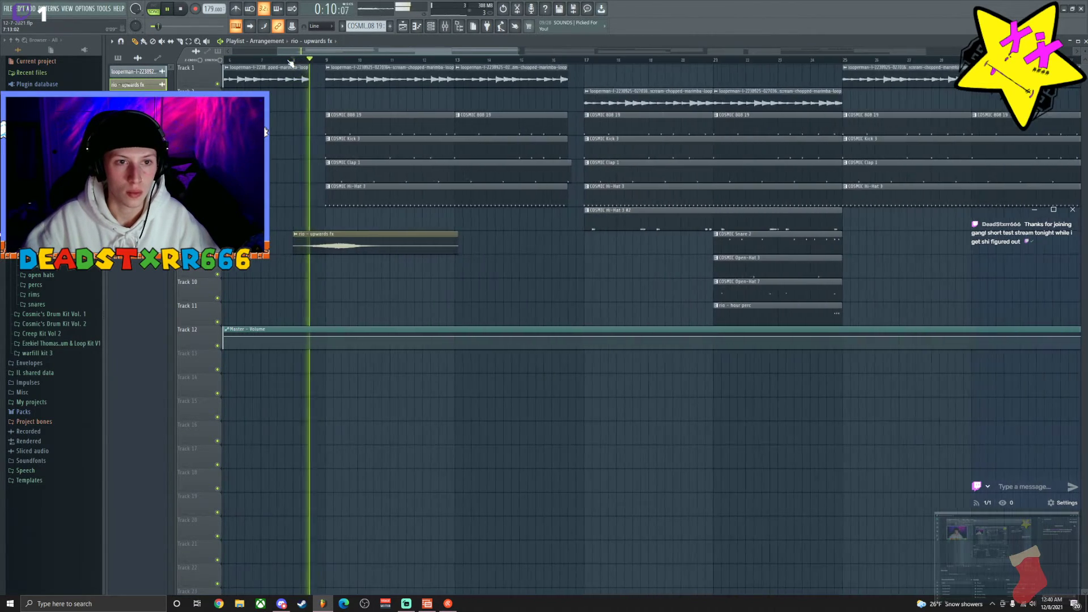
# Move the upwards fx clip earlier and fine-tune its start to 7:02:07, replaying the lead-in to the bar 9 drop.
pyautogui.press('space')
pyautogui.moveTo(398, 238); pyautogui.dragTo(381, 238)
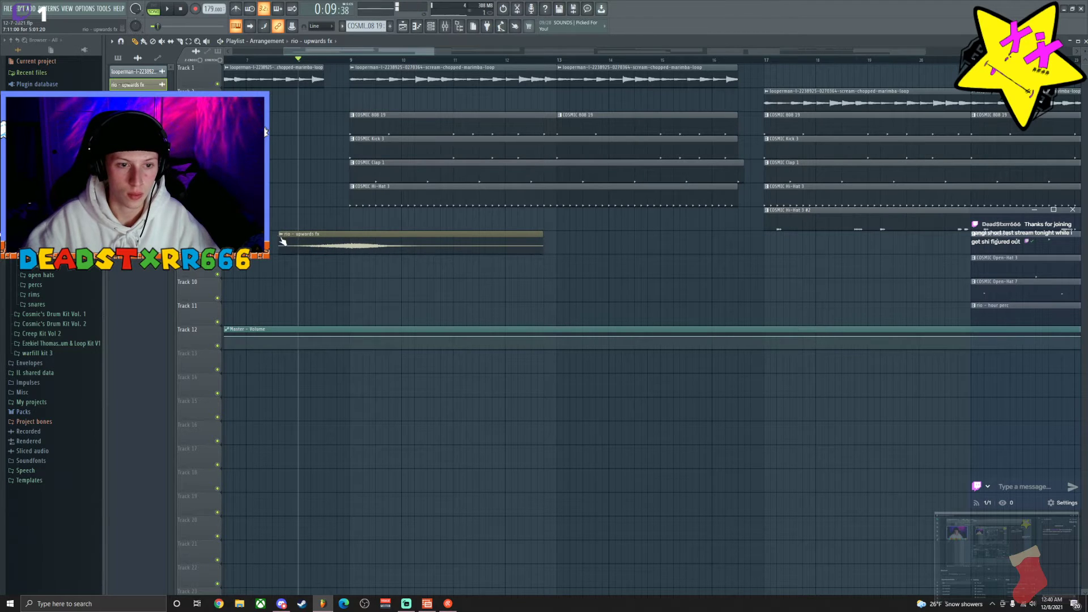
pyautogui.click(280, 237)
pyautogui.click(346, 290)
pyautogui.click(545, 421)
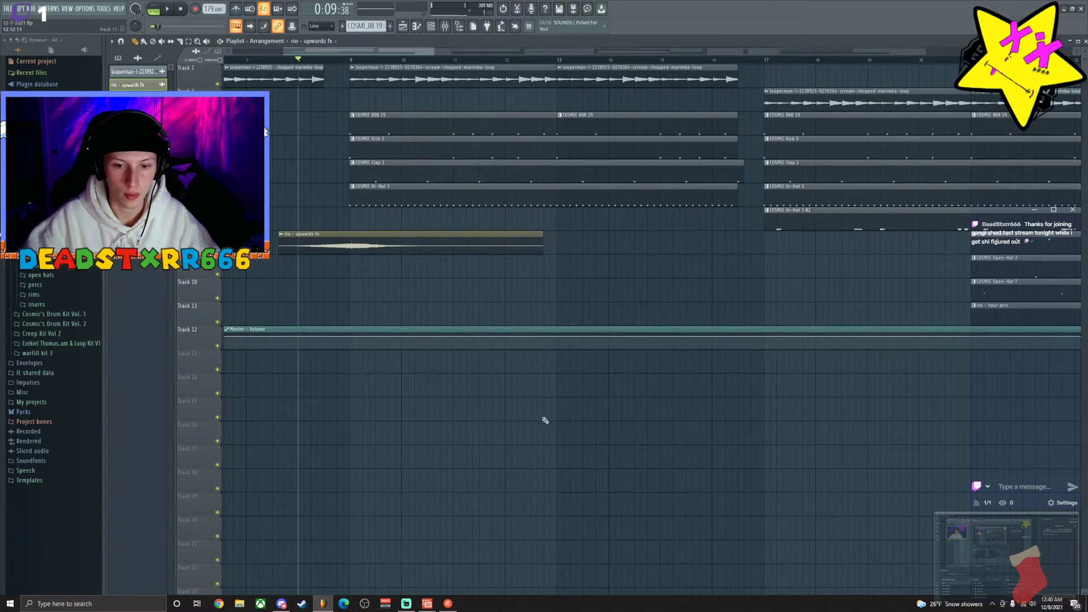
pyautogui.scroll(3, 272, 62)
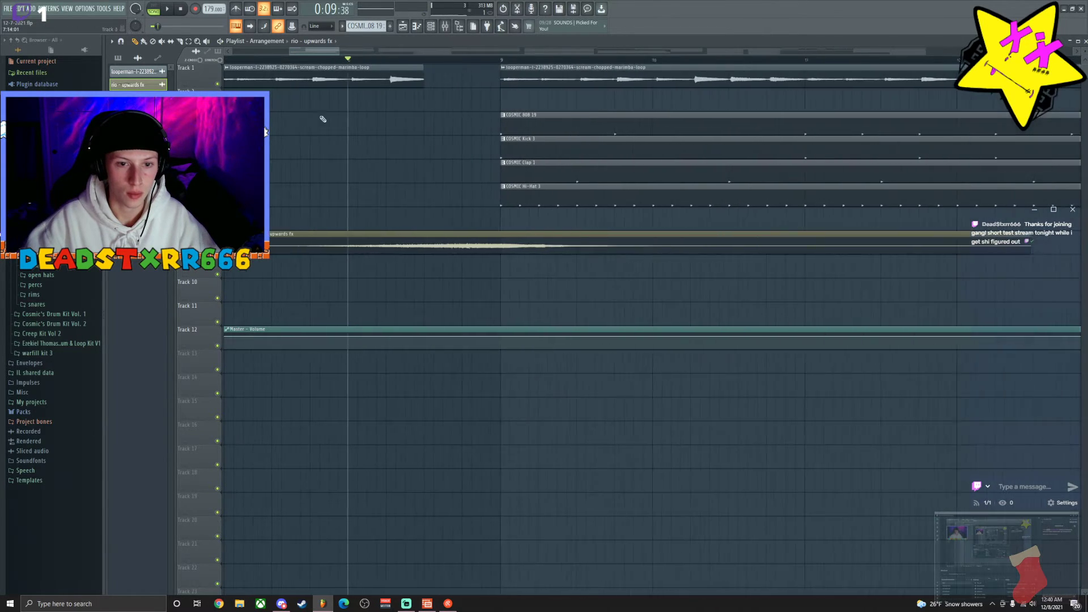
pyautogui.scroll(3, 507, 66)
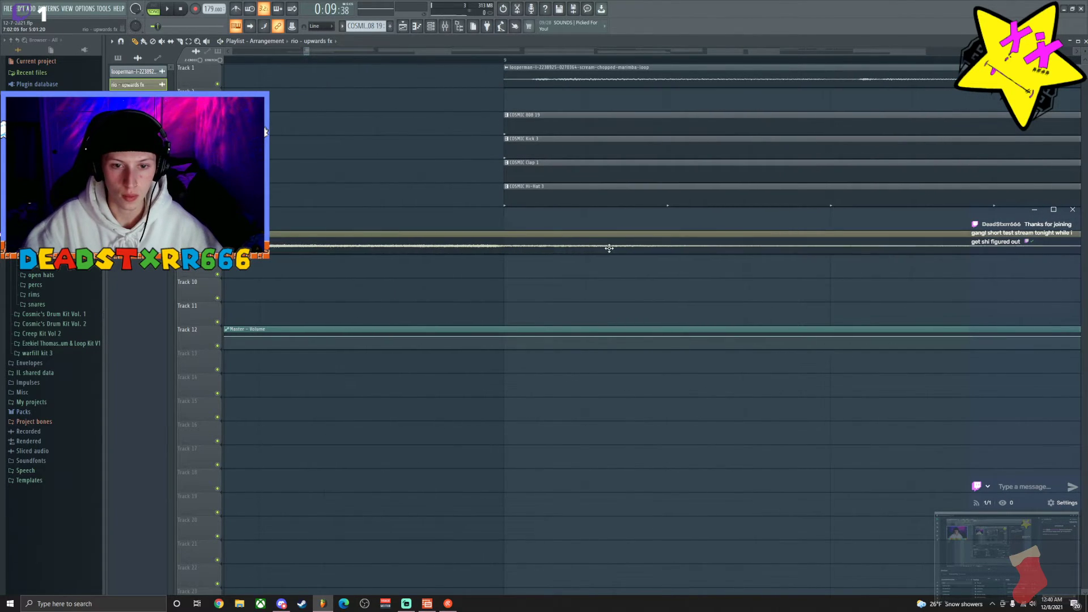
pyautogui.press('space')
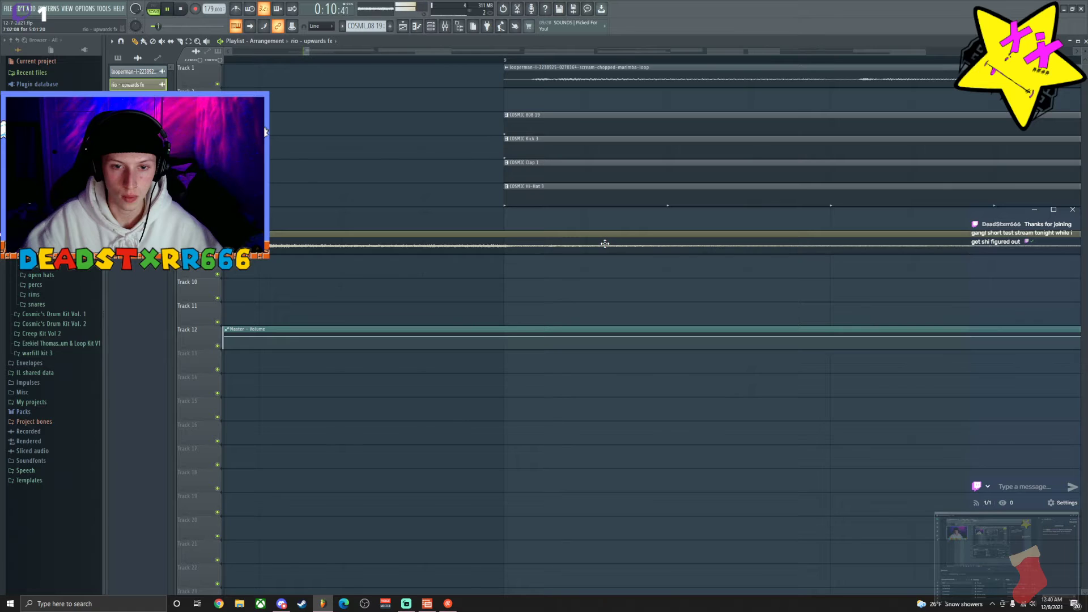
pyautogui.press('space')
pyautogui.moveTo(605, 244); pyautogui.dragTo(600, 243)
pyautogui.press('space')
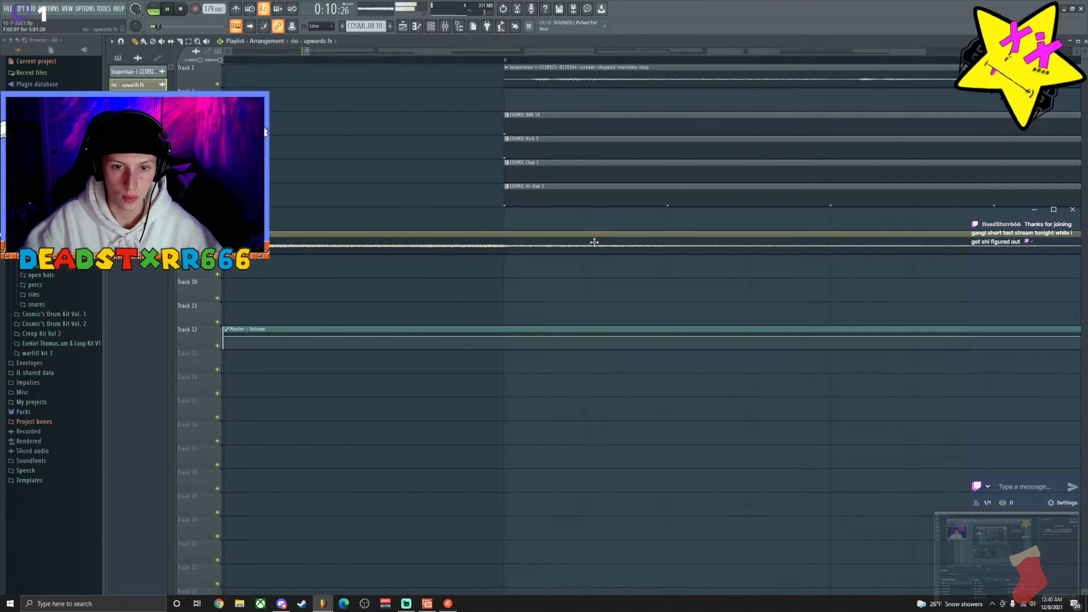
# Trim the end of the upwards fx clip so it cuts off exactly at bar 9, and replay the transition.
pyautogui.scroll(-5, 541, 61)
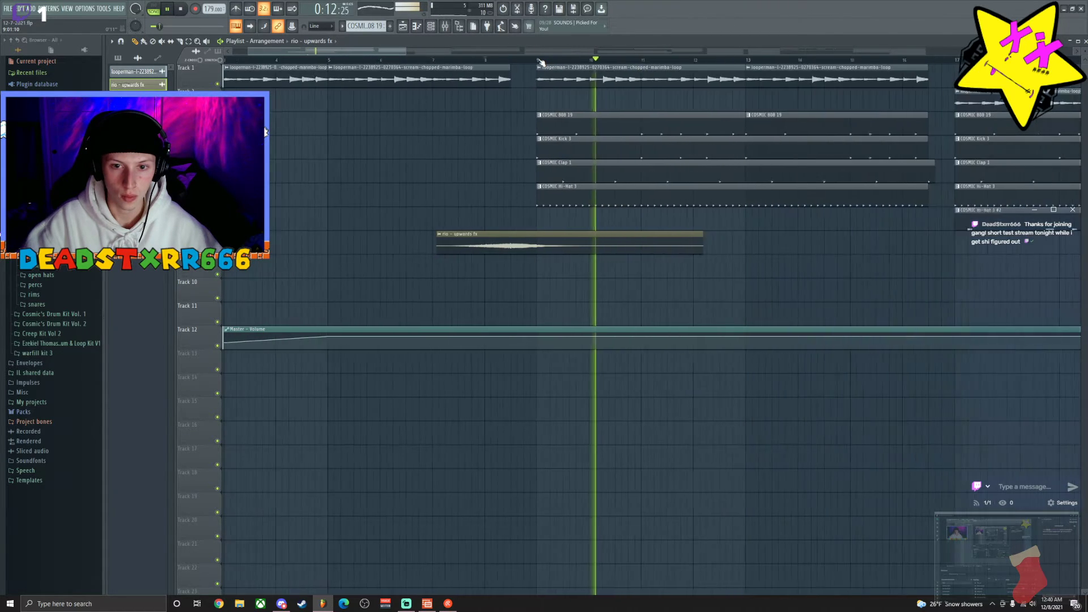
pyautogui.press('space')
pyautogui.moveTo(567, 231); pyautogui.dragTo(536, 230)
pyautogui.press('space')
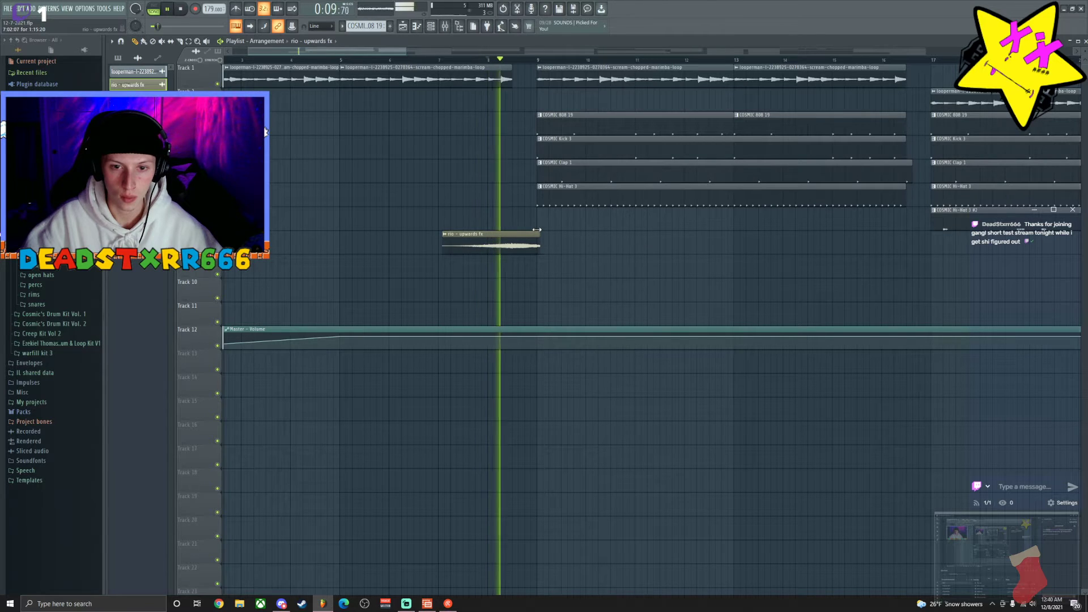
pyautogui.scroll(3, 533, 66)
pyautogui.scroll(3, 533, 67)
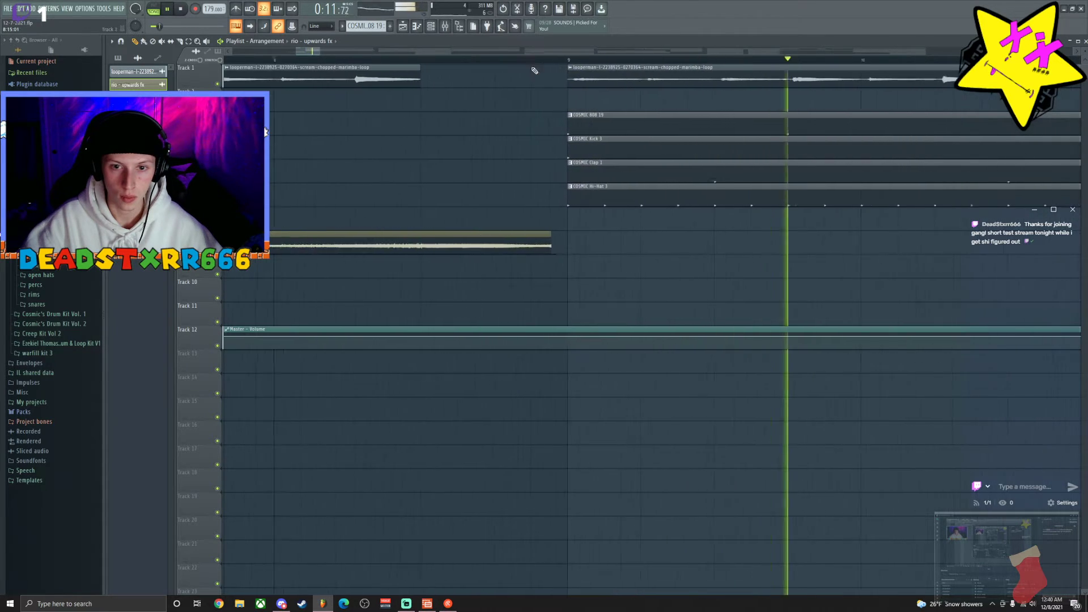
pyautogui.press('space')
pyautogui.scroll(2, 570, 59)
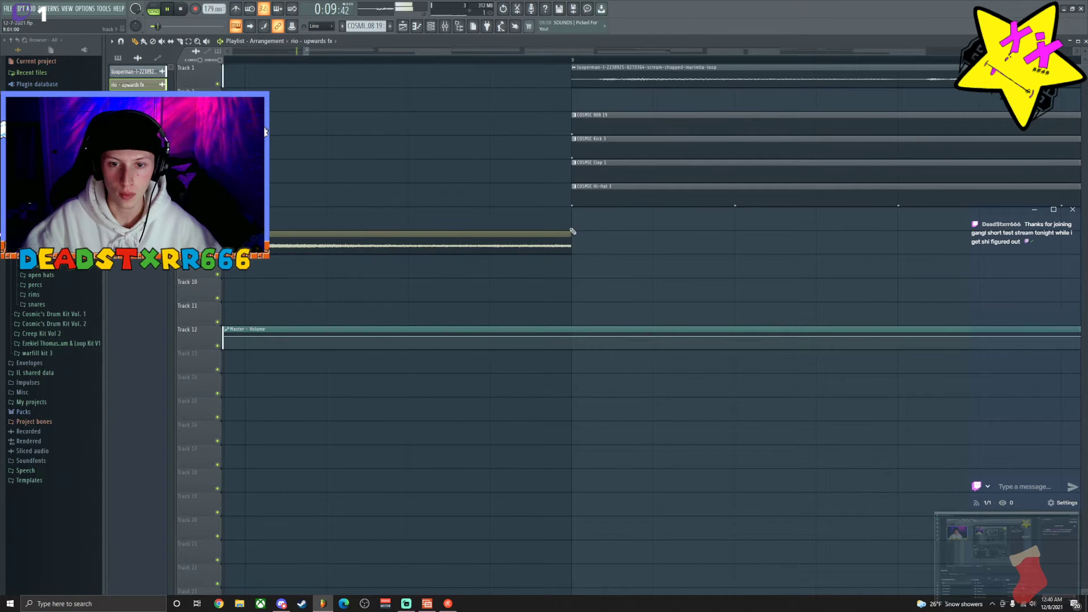
pyautogui.scroll(-5, 565, 64)
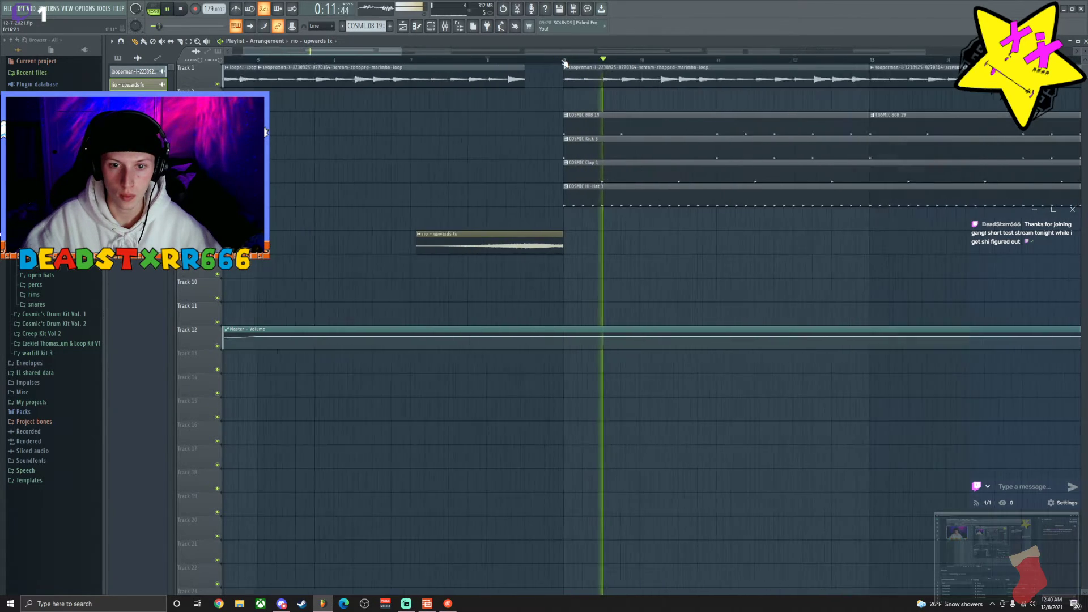
pyautogui.press('space')
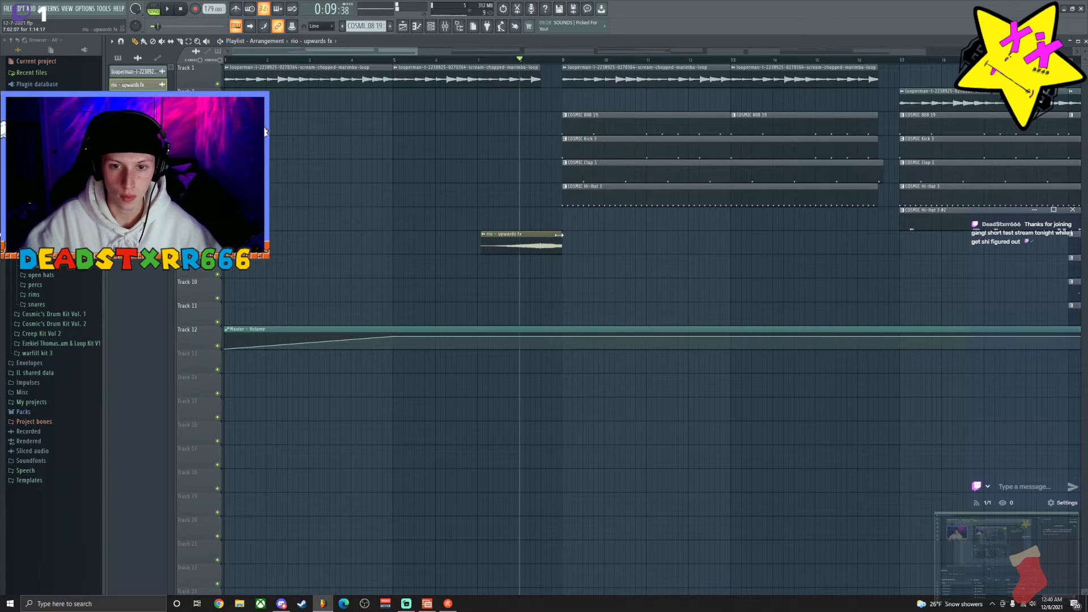
# Try extending the upwards fx clip slightly past bar 9 during playback.
pyautogui.moveTo(561, 233); pyautogui.dragTo(568, 234)
pyautogui.press('space')
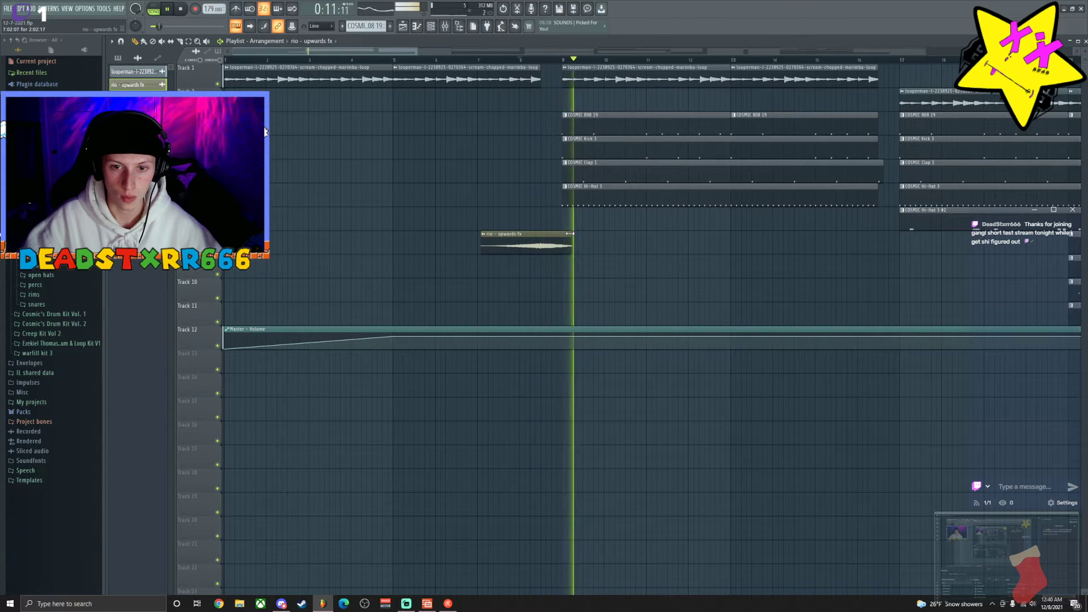
pyautogui.press('space')
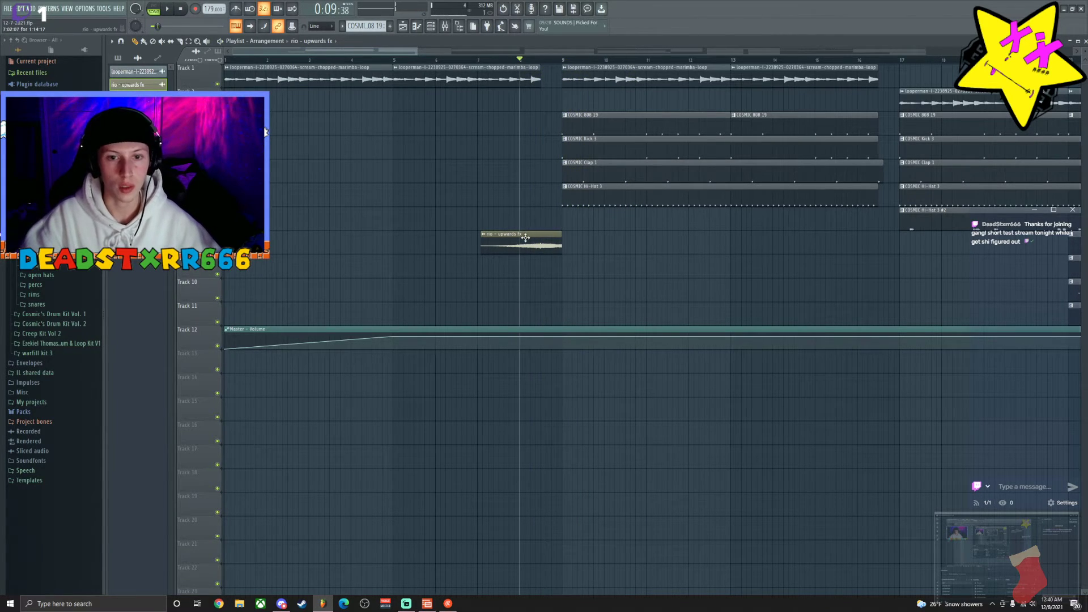
# Route the rio - upwards fx channel to mixer insert 13.
pyautogui.click(446, 27)
pyautogui.click(386, 251)
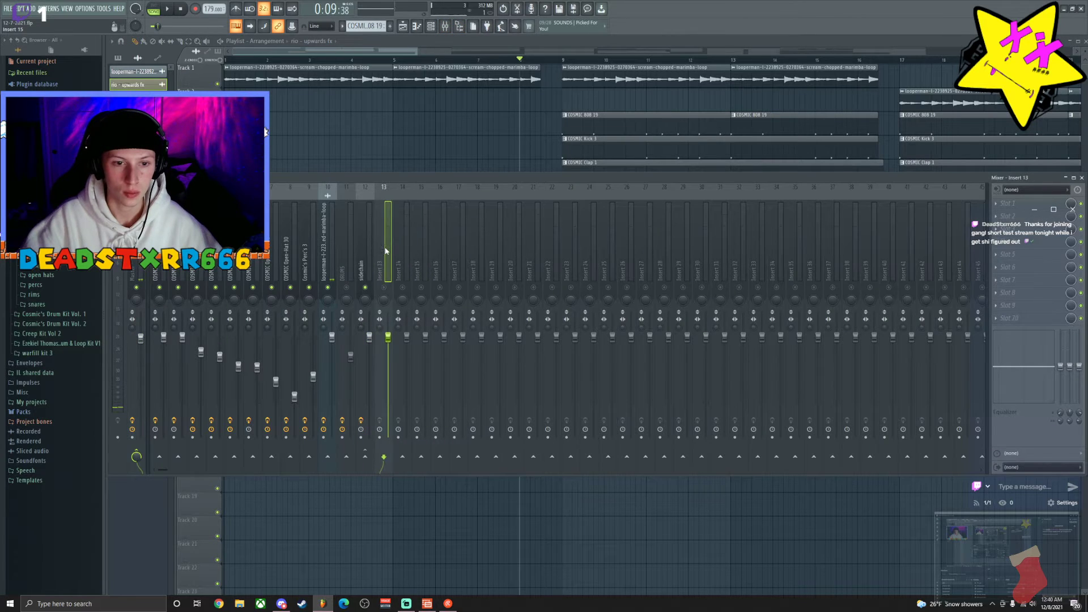
pyautogui.rightClick(385, 251)
pyautogui.click(488, 274)
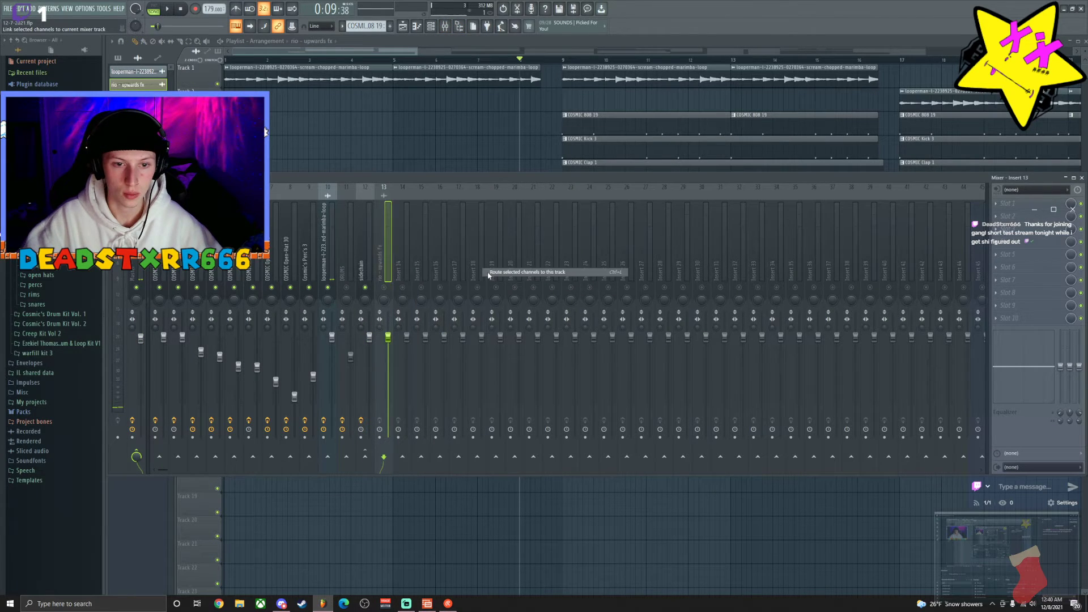
# Load the RISE x TRANSITION mixer preset onto the upwards fx insert.
pyautogui.rightClick(383, 266)
pyautogui.moveTo(399, 231)
pyautogui.click(492, 229)
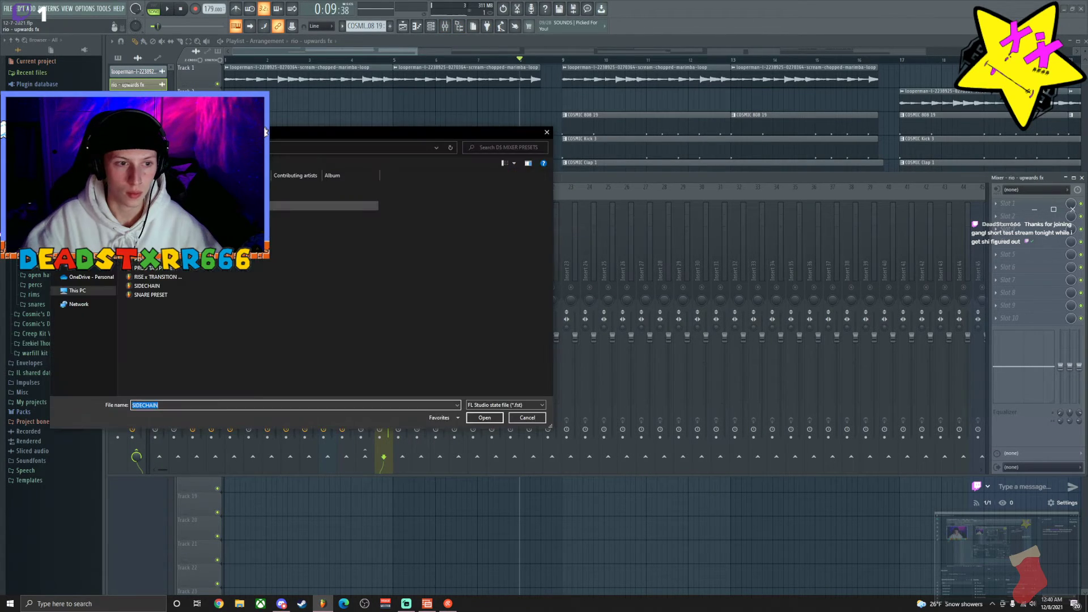
pyautogui.doubleClick(187, 277)
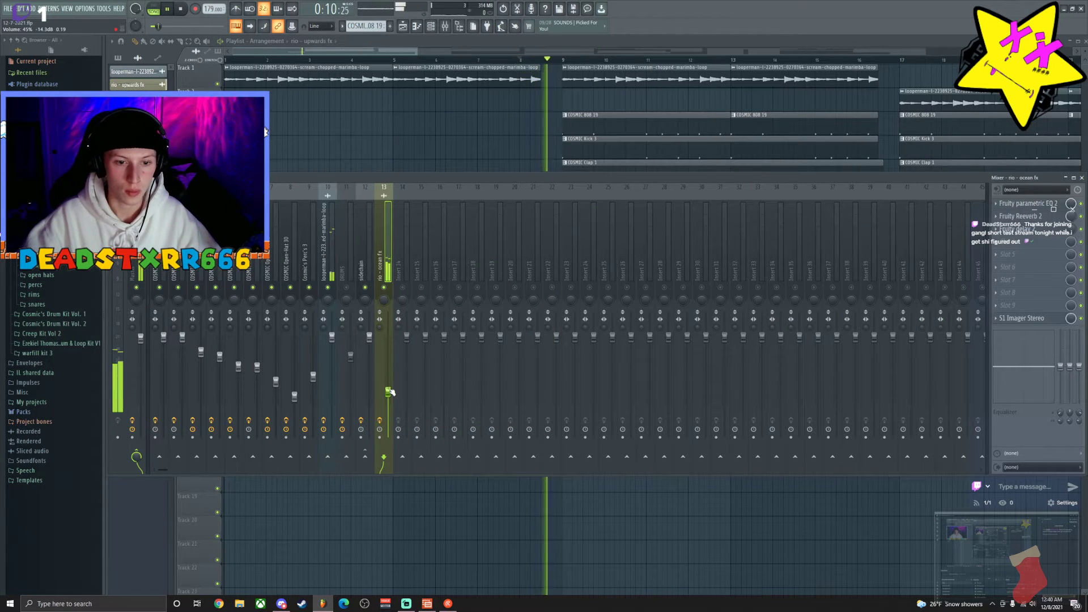
# Check the Fruity Delay 2 effect on insert 13 while replaying the transition into bar 9, and close the mixer.
pyautogui.click(1026, 230)
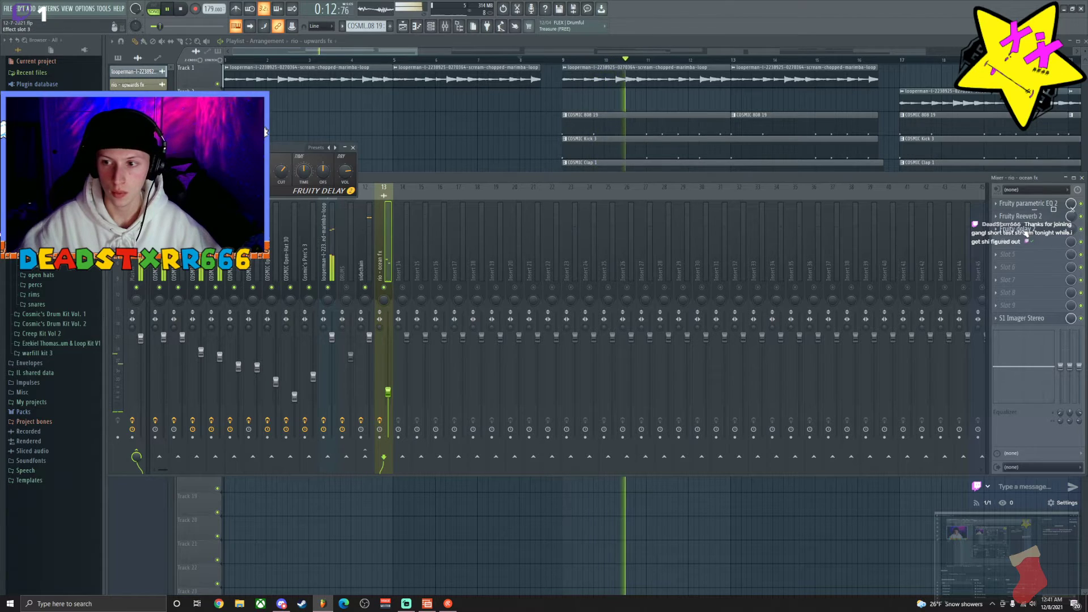
pyautogui.click(352, 149)
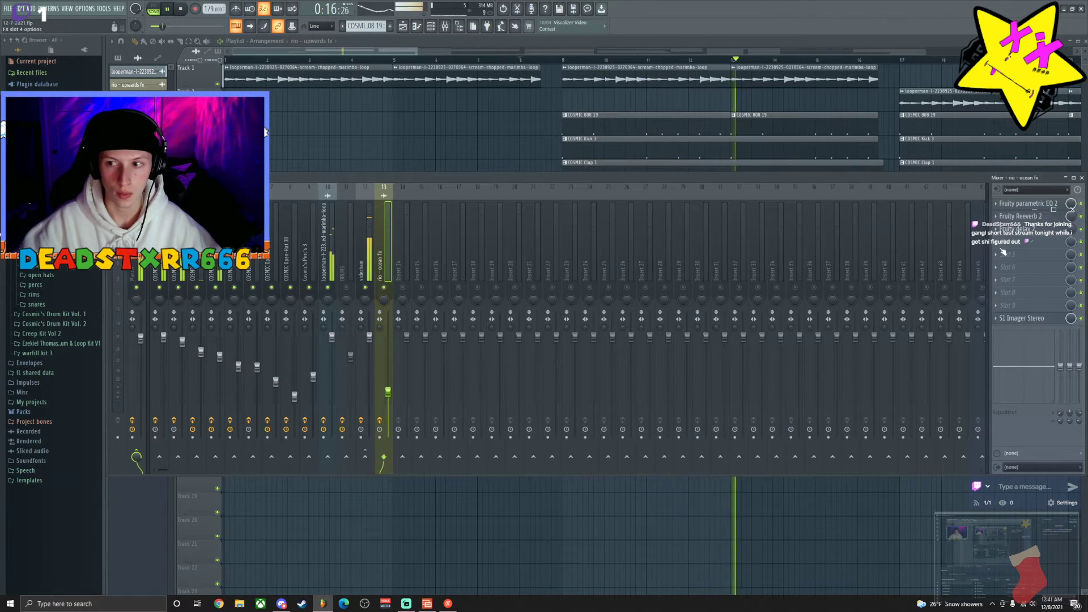
pyautogui.click(1042, 230)
pyautogui.click(1043, 233)
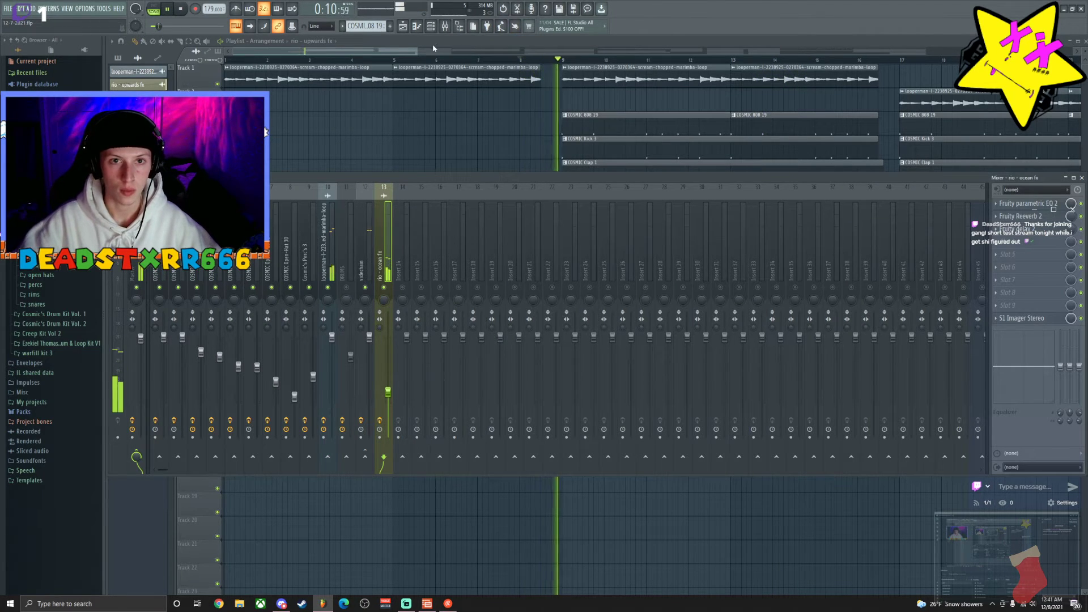
pyautogui.click(444, 27)
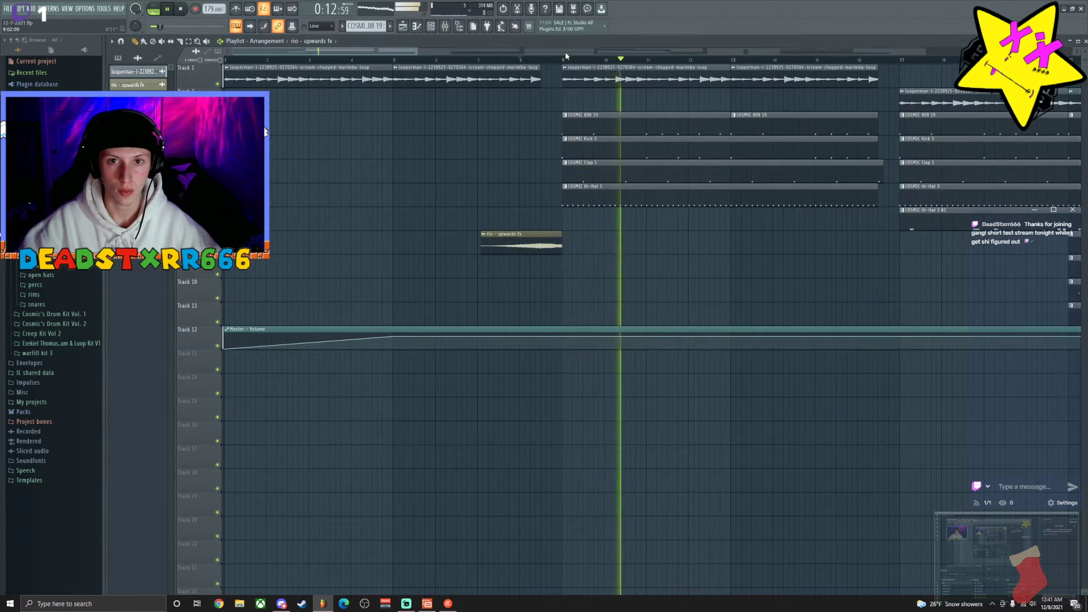
# Copy the upwards fx clip so risers also lead into bars 33, 49 and 69, using tracks 8 and 10.
pyautogui.keyDown('ctrl'); pyautogui.scroll(-3, 464, 158); pyautogui.keyUp('ctrl')
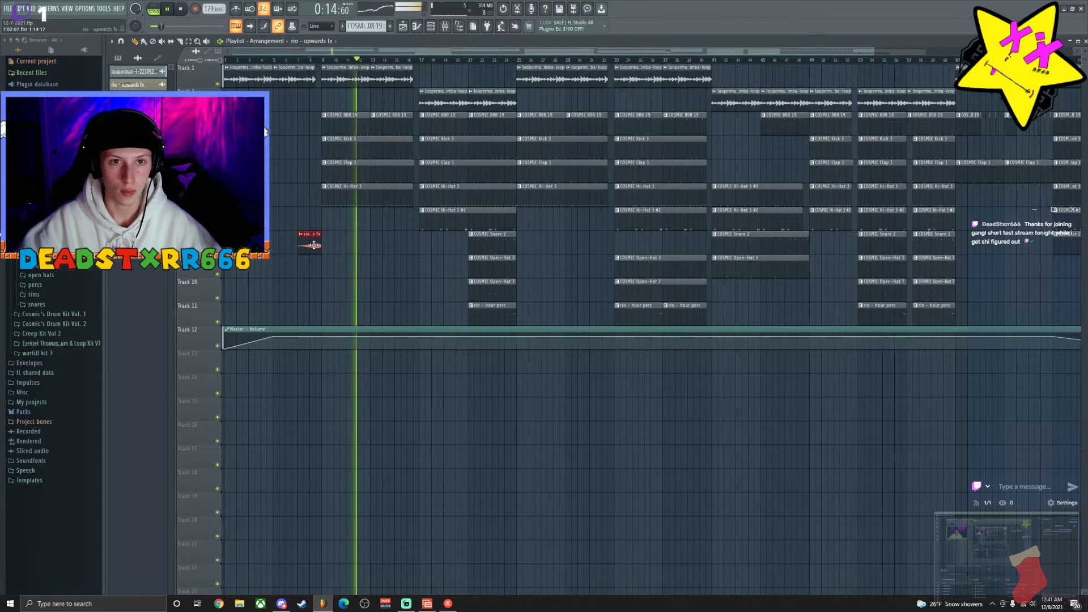
pyautogui.moveTo(314, 246); pyautogui.dragTo(605, 247)
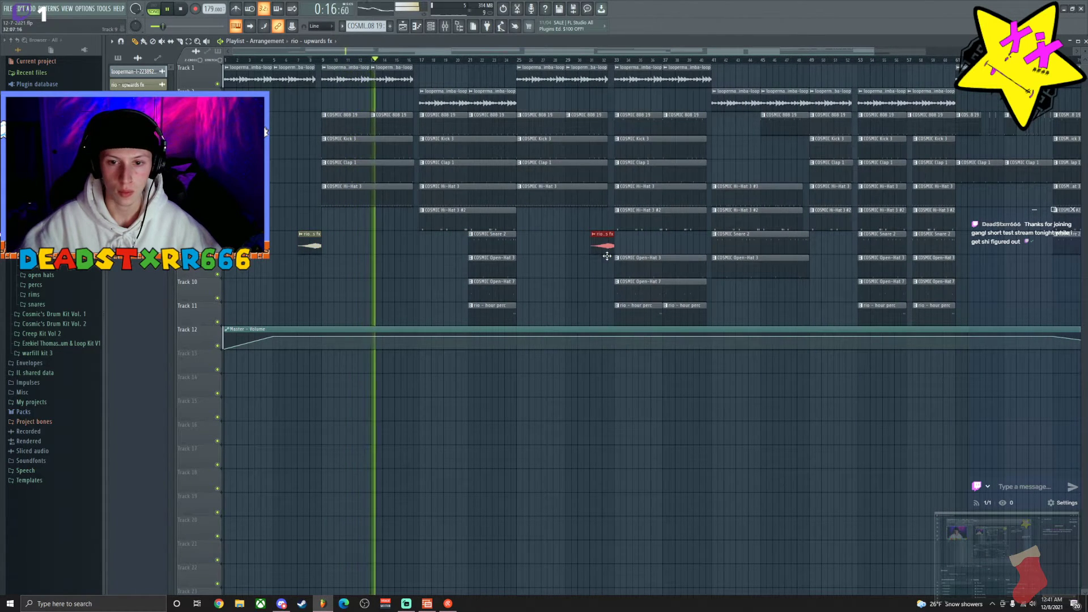
pyautogui.scroll(-2, 601, 248)
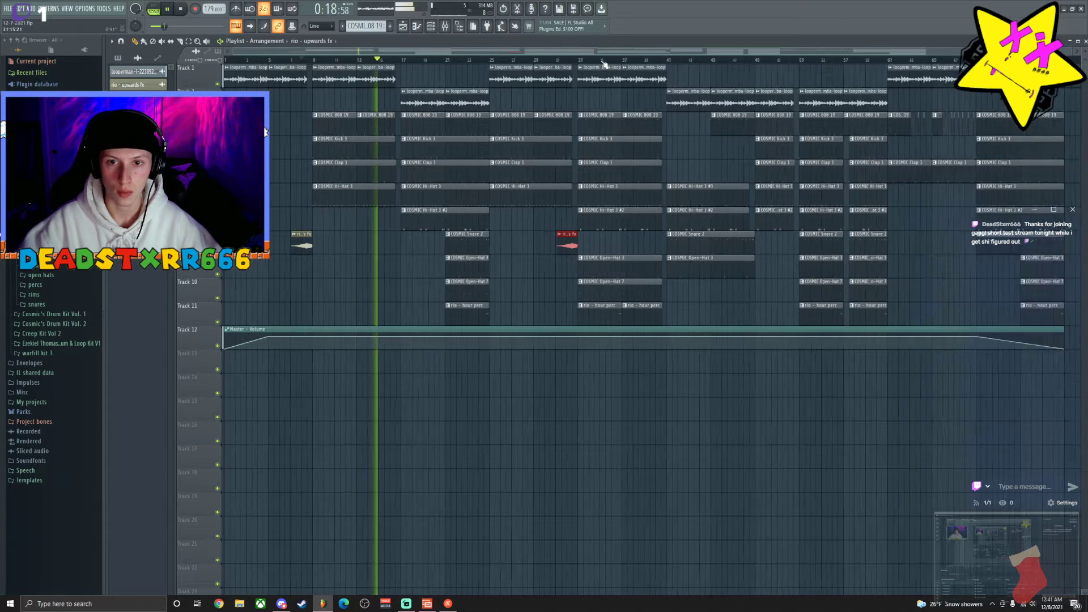
pyautogui.moveTo(514, 247); pyautogui.dragTo(860, 291)
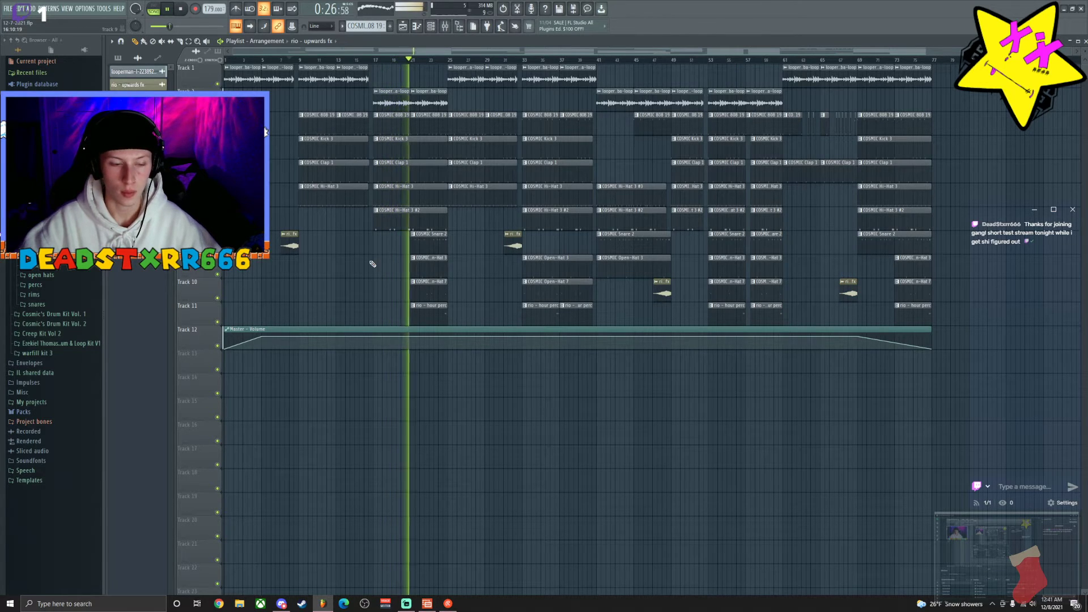
# Check the upwards fx clip's channel settings and mixer levels during playback, stop the song and save the project.
pyautogui.doubleClick(292, 242)
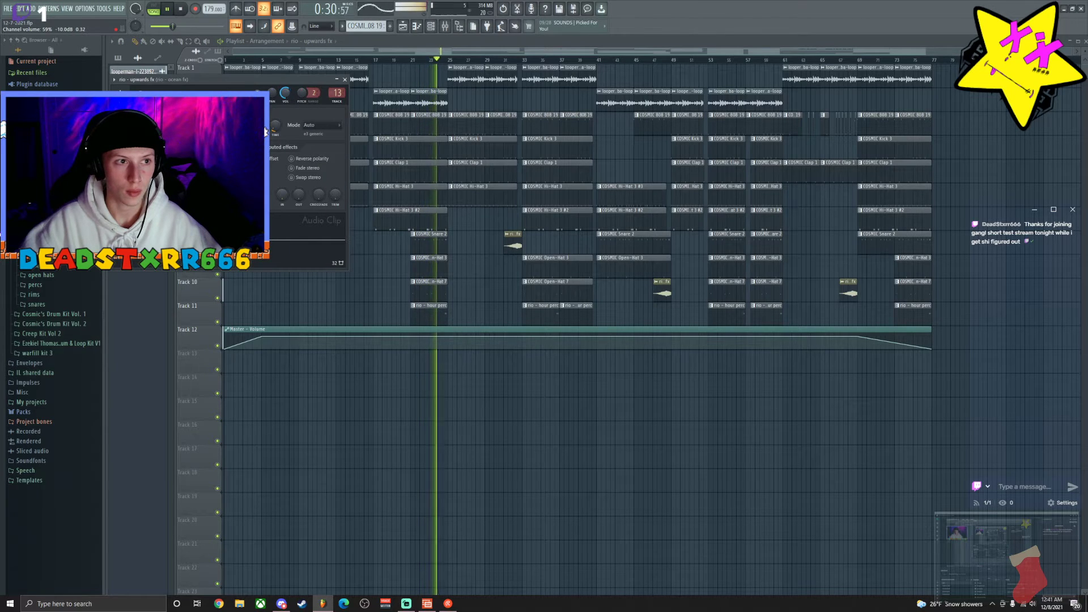
pyautogui.click(345, 79)
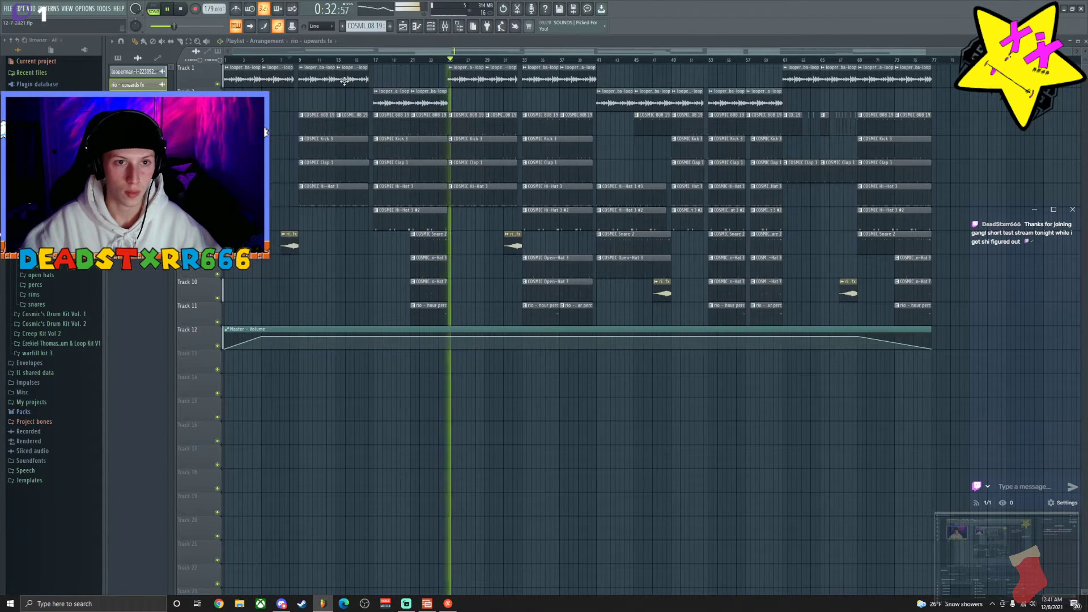
pyautogui.press('F9')
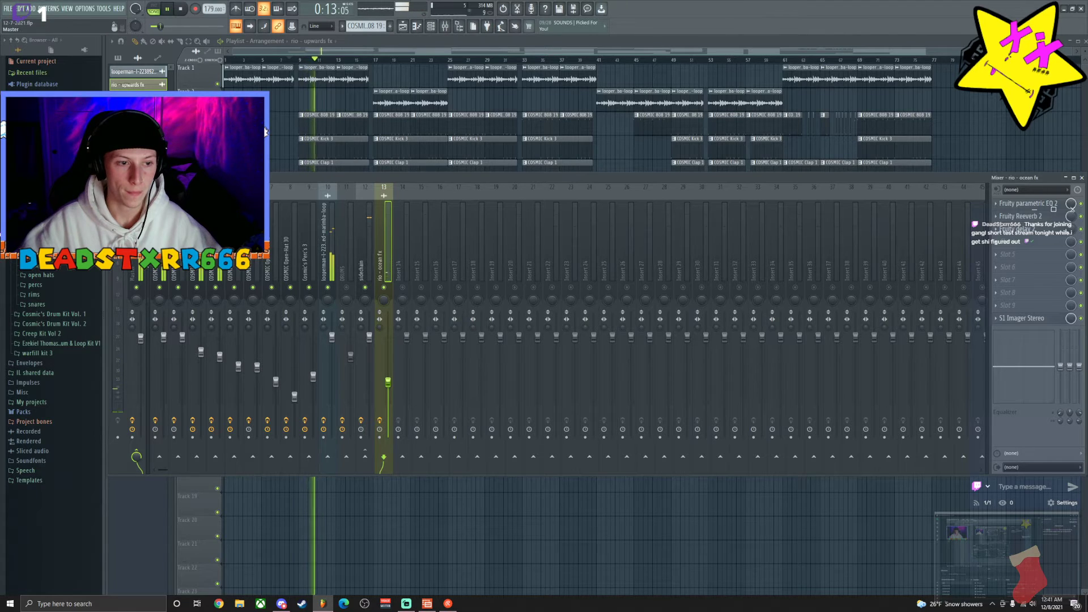
pyautogui.click(136, 239)
pyautogui.click(445, 26)
pyautogui.press('space')
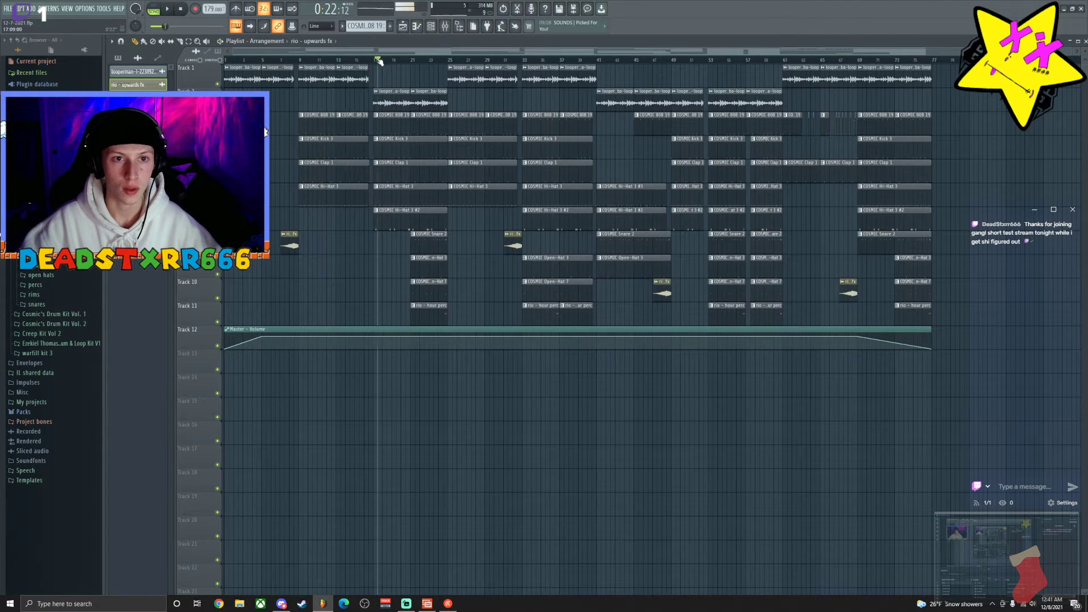
pyautogui.hotkey('ctrl', 's')
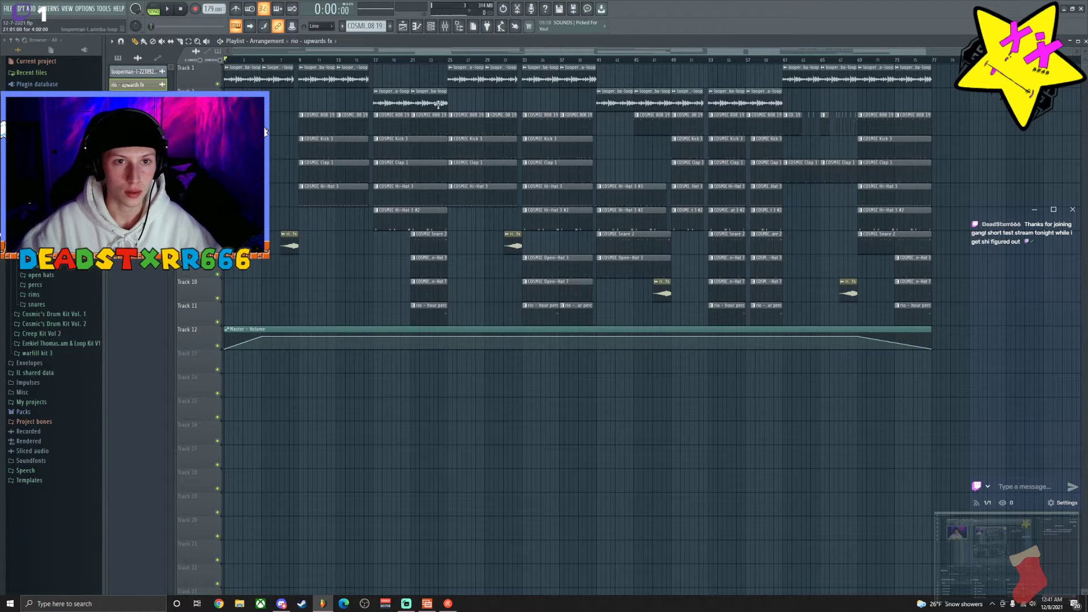
# Load the saved vocal tags mixer track state onto insert 14 and close the mixer.
pyautogui.click(448, 28)
pyautogui.rightClick(398, 253)
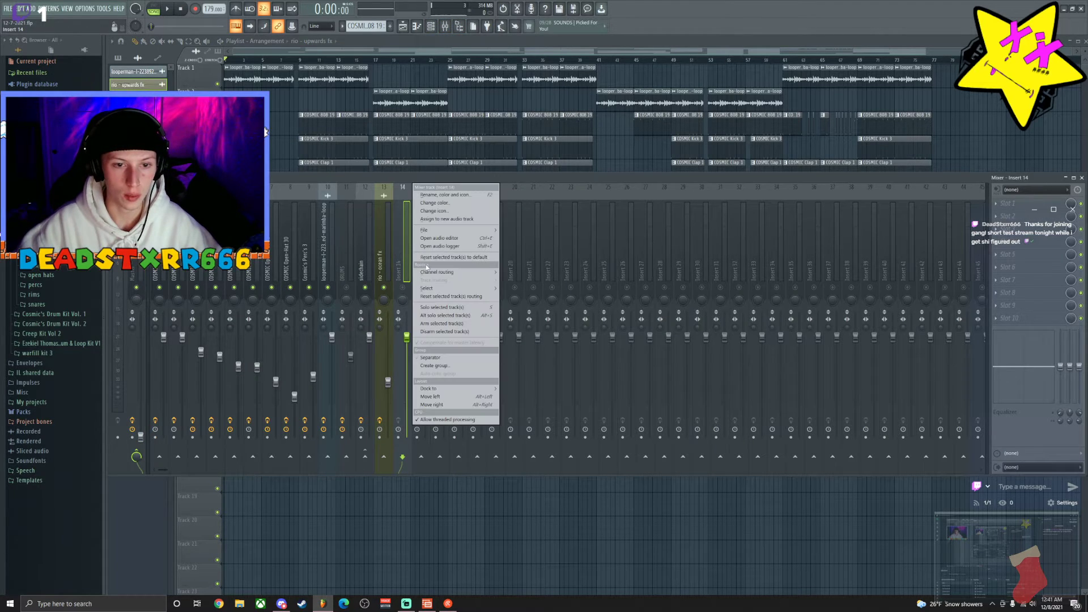
pyautogui.moveTo(426, 273)
pyautogui.moveTo(432, 231)
pyautogui.click(521, 230)
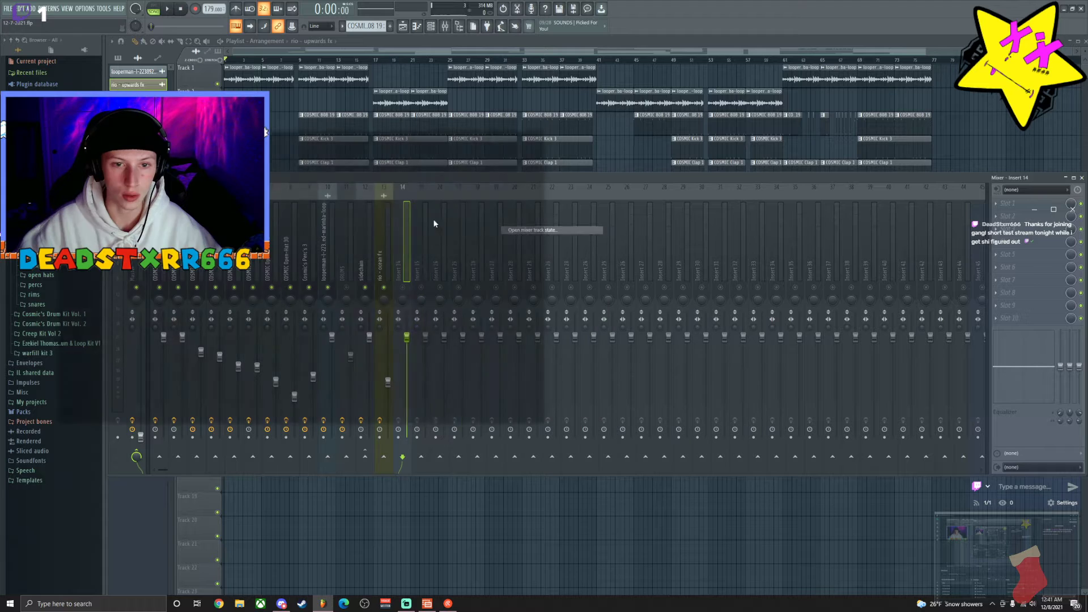
pyautogui.doubleClick(209, 272)
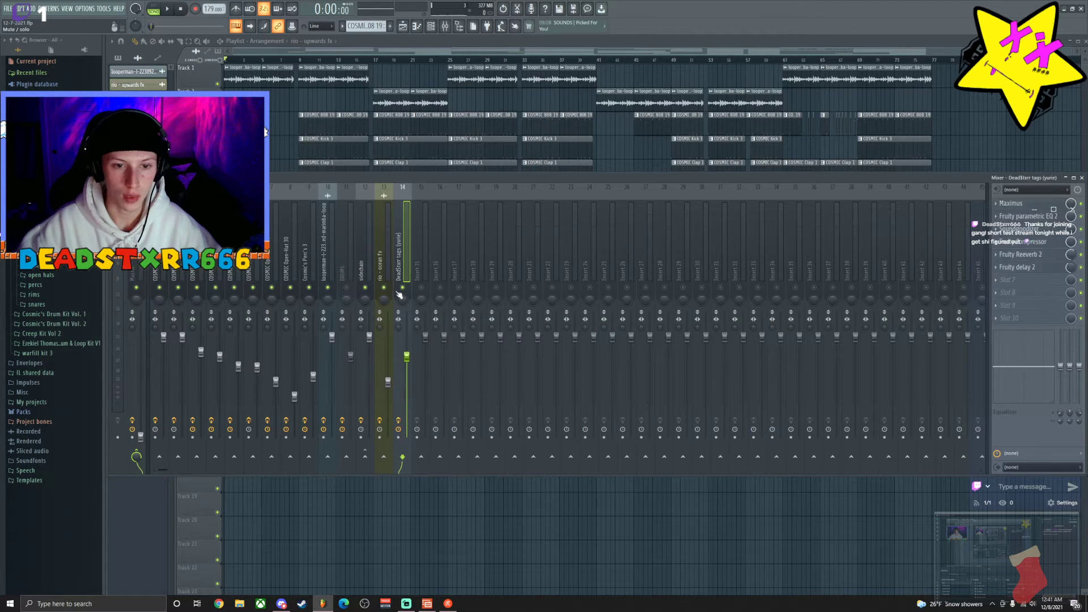
pyautogui.click(444, 27)
# Add an Audio Clip channel to the channel rack and load the vocal tags sample into it.
pyautogui.click(431, 27)
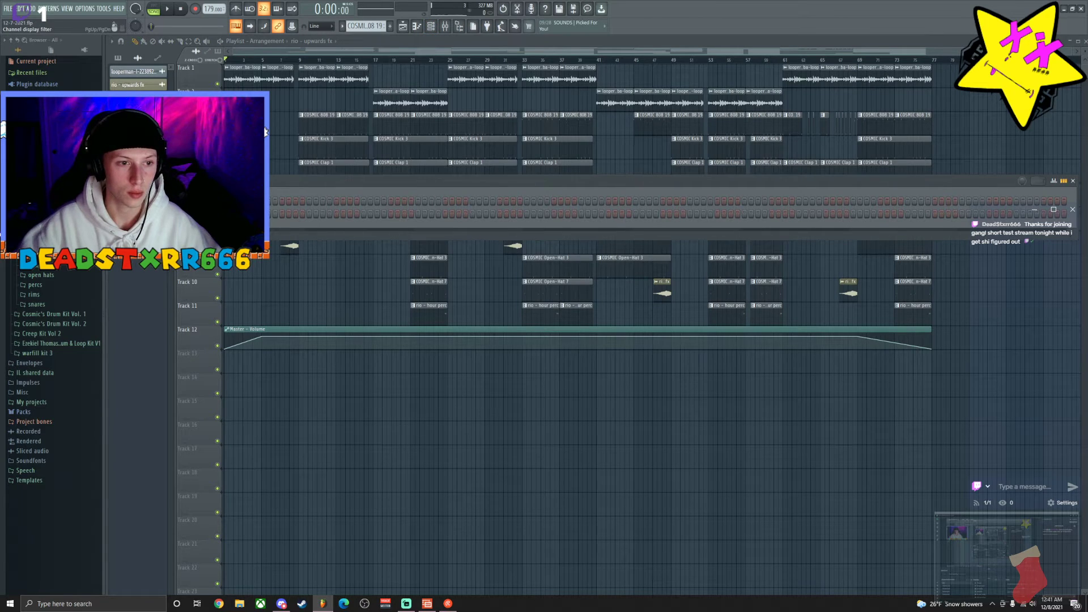
pyautogui.click(168, 361)
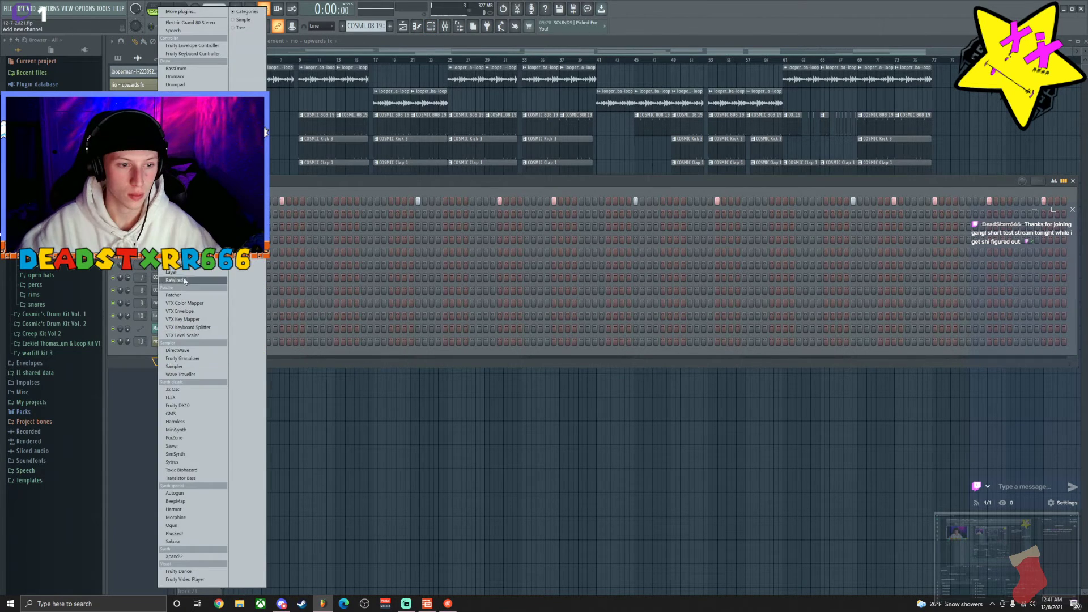
pyautogui.click(176, 256)
pyautogui.click(183, 355)
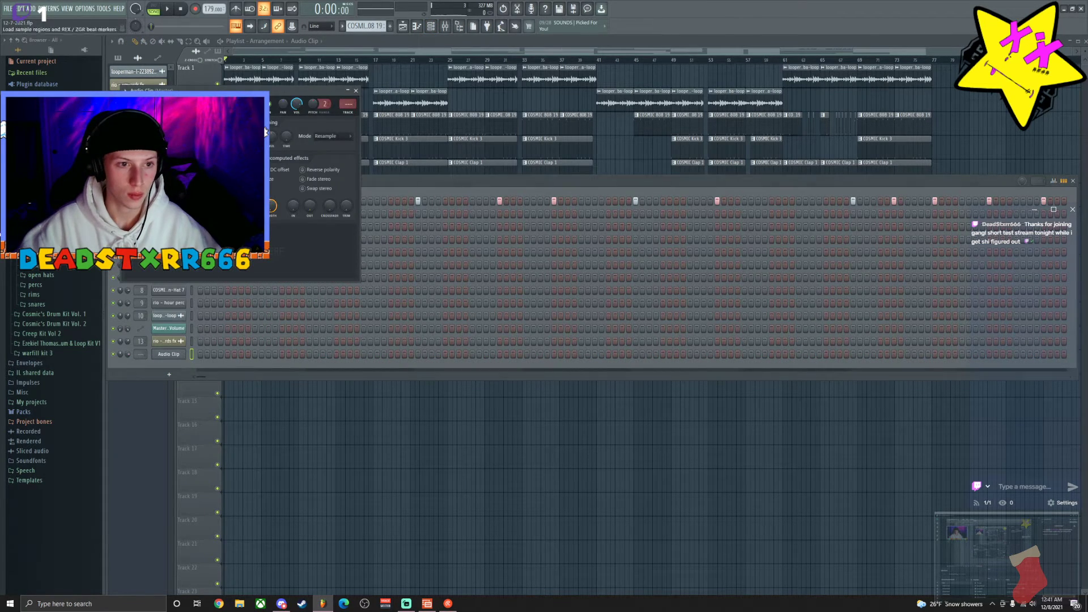
pyautogui.click(265, 131)
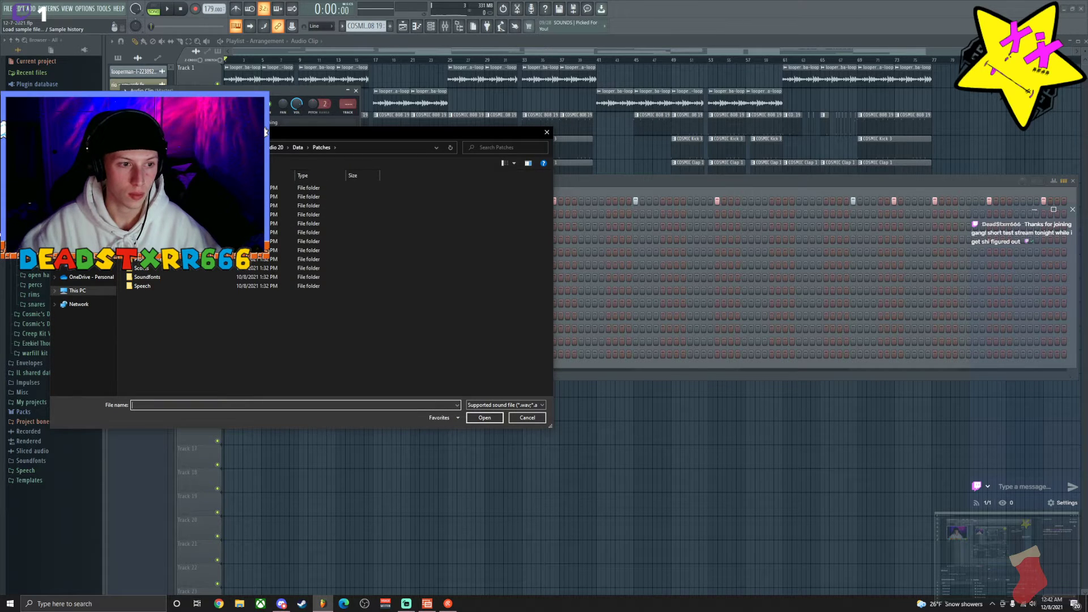
pyautogui.click(85, 226)
pyautogui.doubleClick(187, 214)
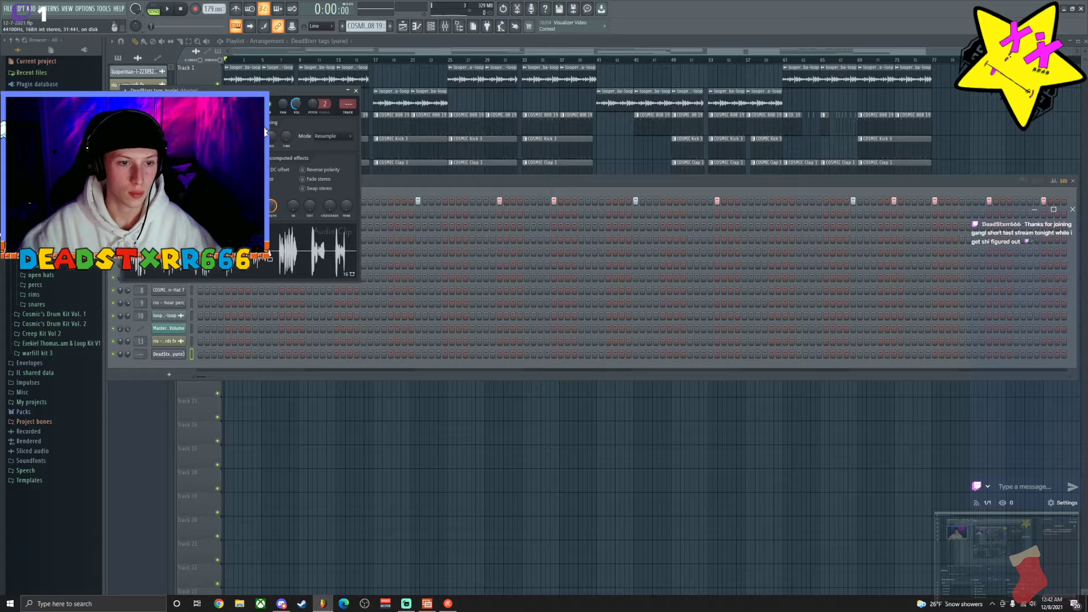
# Place the vocal tags clip on track 10 at bar 1 and fit it to the 179 project tempo.
pyautogui.moveTo(249, 252); pyautogui.dragTo(186, 289)
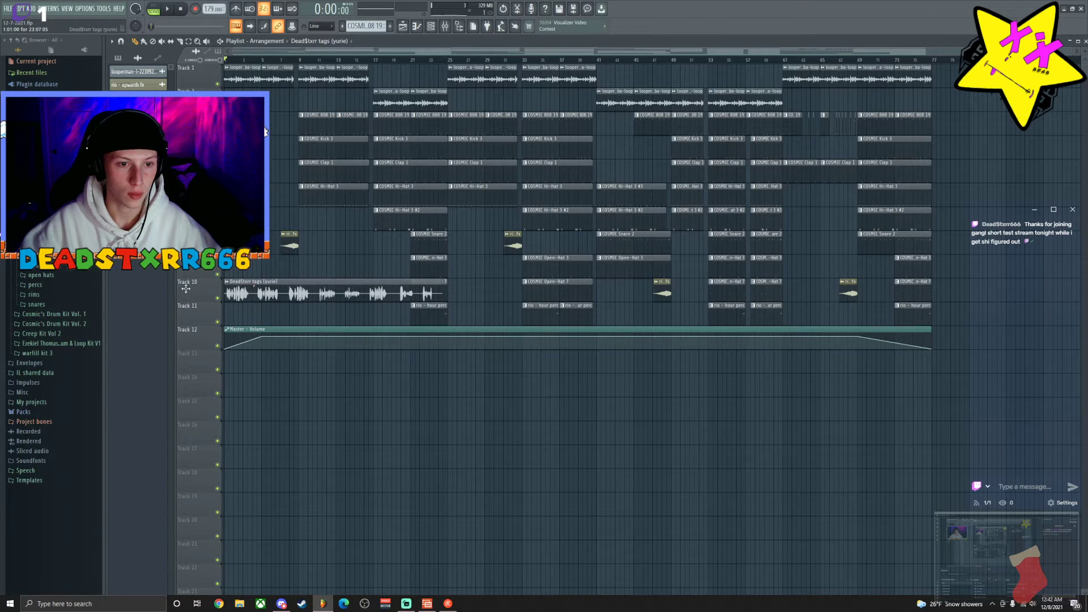
pyautogui.click(226, 283)
pyautogui.click(307, 337)
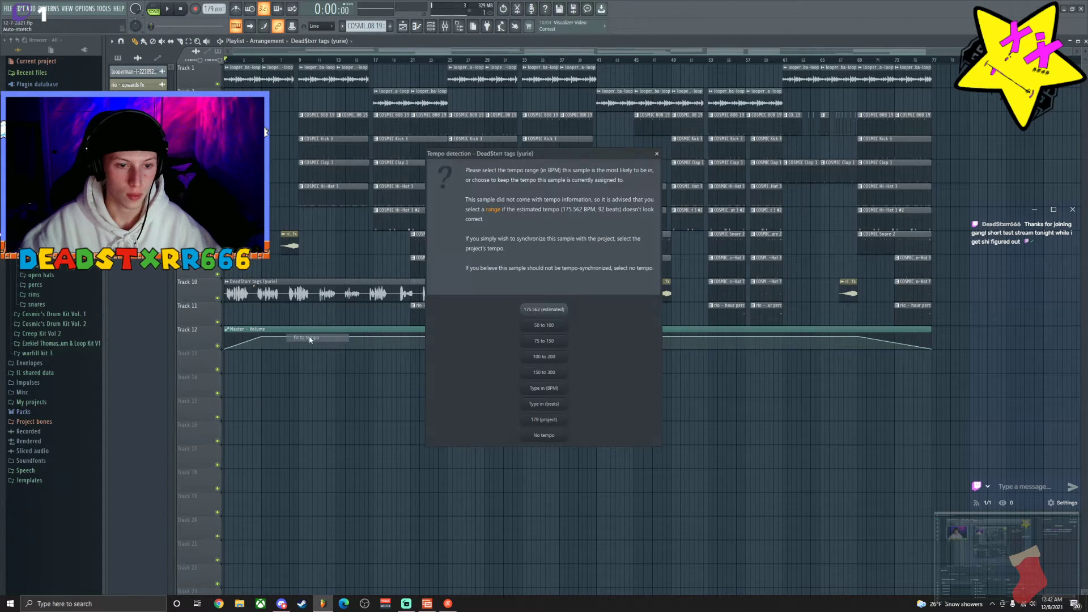
pyautogui.click(542, 420)
# Isolate a single vocal tag from the tags clip and place it on track 9 leading into bar 9.
pyautogui.moveTo(329, 296); pyautogui.dragTo(291, 373)
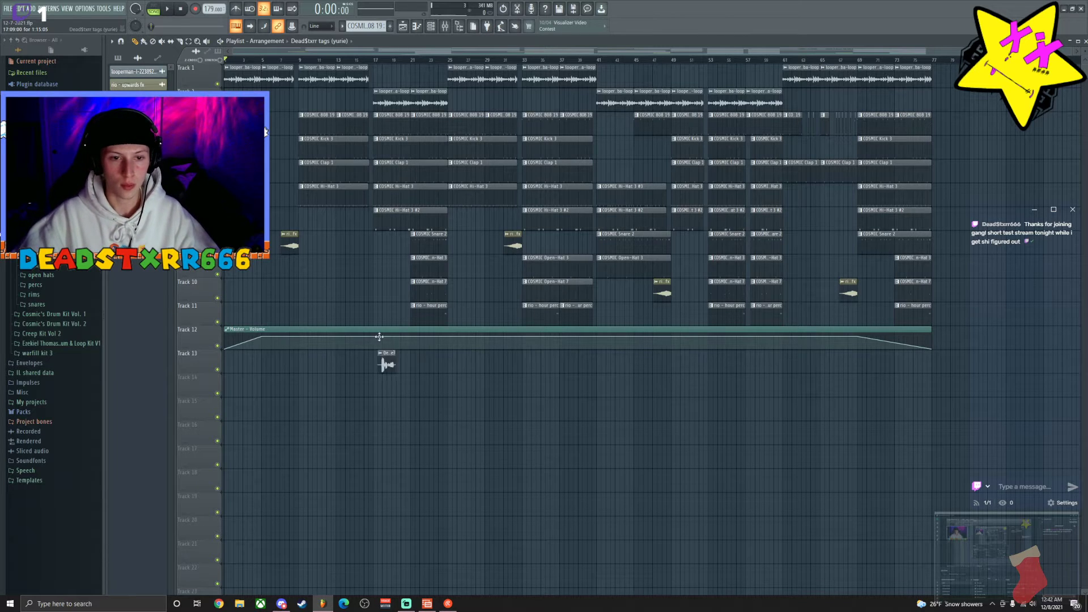
pyautogui.scroll(5, 284, 66)
pyautogui.press('space')
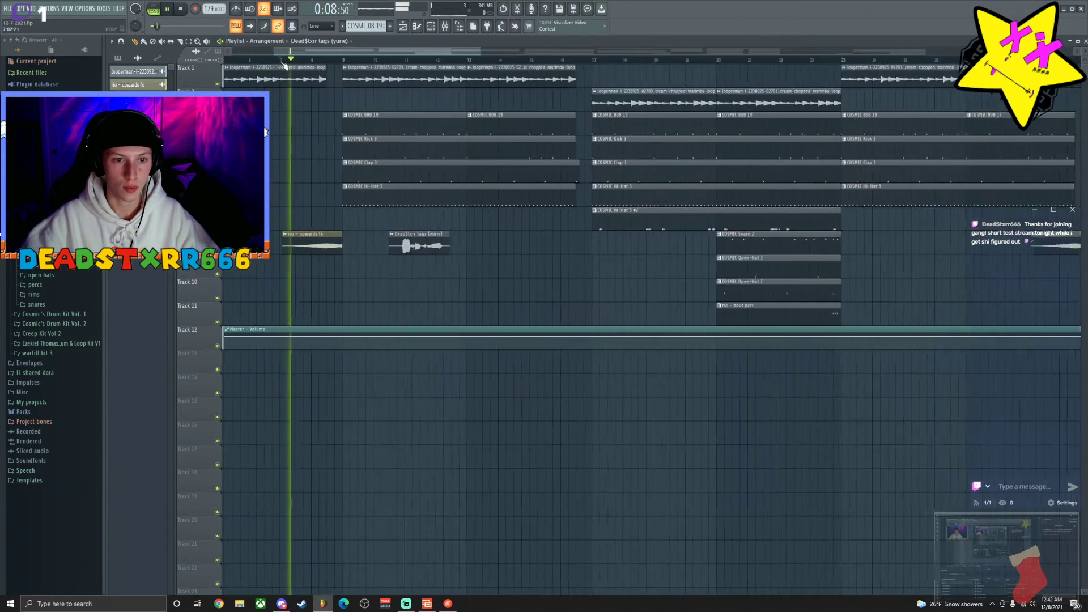
pyautogui.moveTo(539, 234); pyautogui.dragTo(361, 258)
pyautogui.press('space')
pyautogui.press('space')
pyautogui.scroll(4, 358, 64)
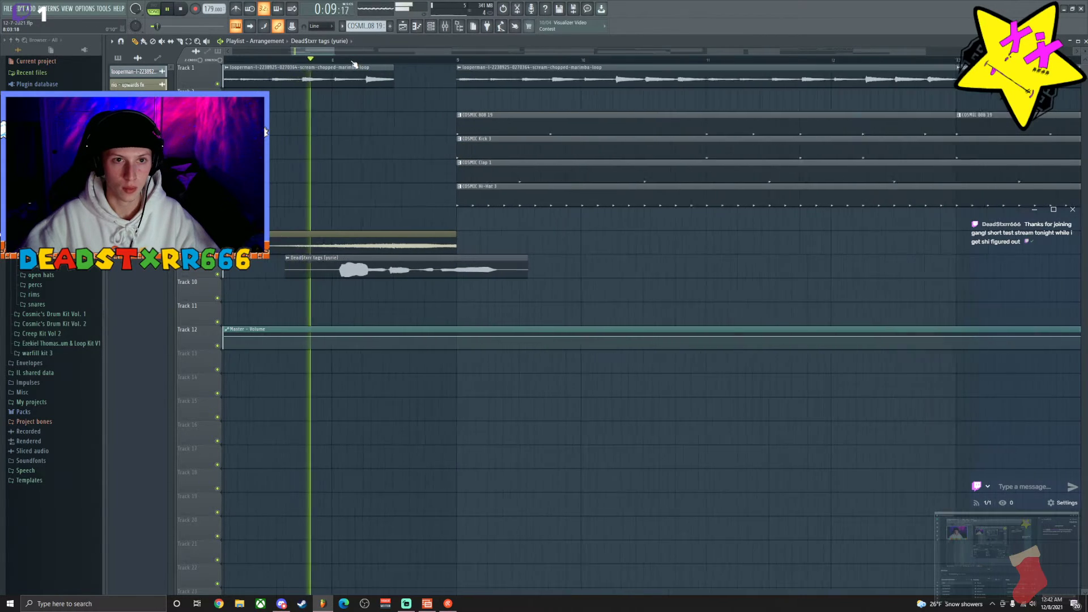
# Move the vocal tag clip slightly earlier to start at 7:10:00 and audition it against the riser.
pyautogui.press('space')
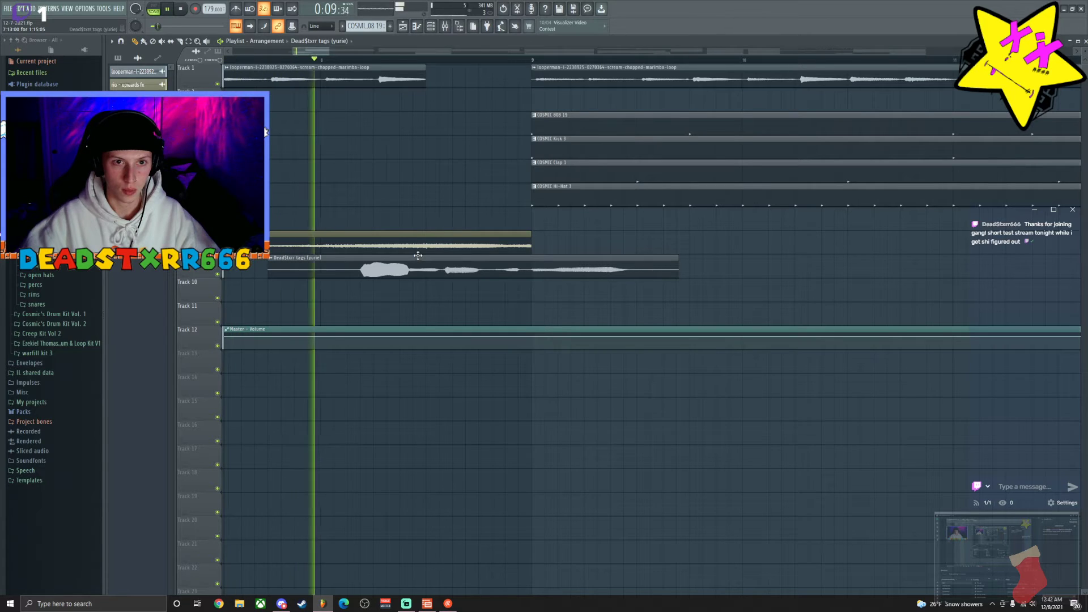
pyautogui.press('space')
pyautogui.moveTo(417, 257); pyautogui.dragTo(371, 267)
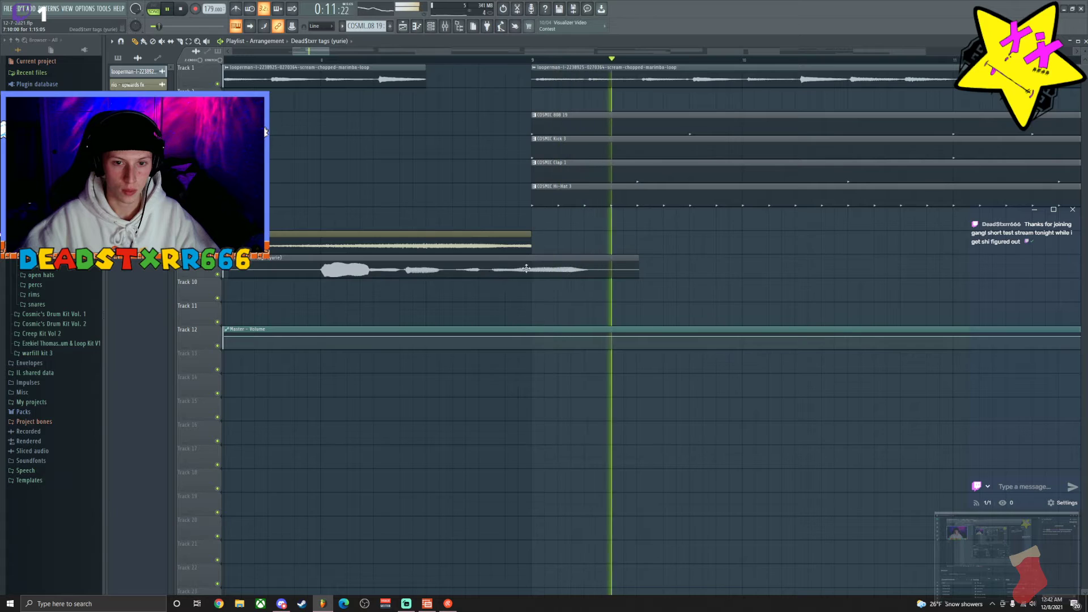
pyautogui.press('space')
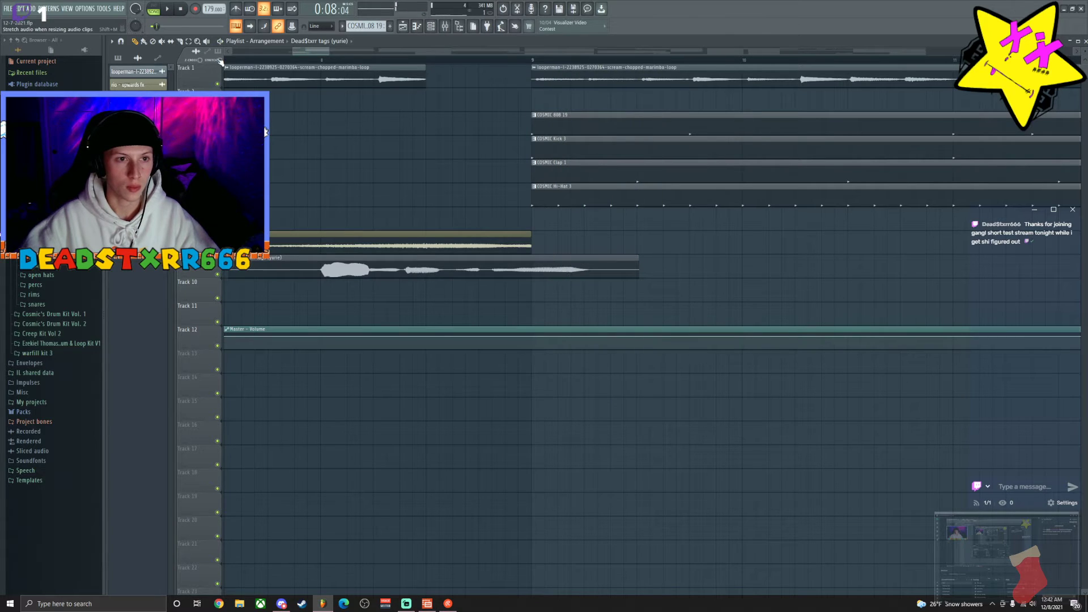
# Time-stretch the vocal tag clip to a length of 2:03:15 and replay the lead-in to bar 9.
pyautogui.moveTo(637, 262); pyautogui.dragTo(666, 260)
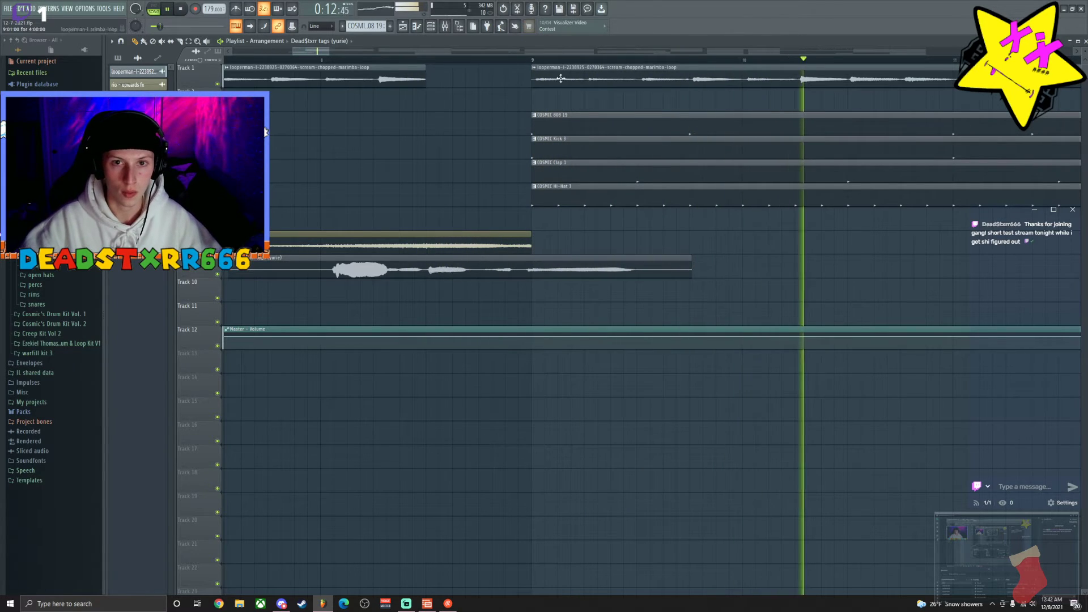
pyautogui.press('space')
pyautogui.moveTo(690, 264); pyautogui.dragTo(695, 263)
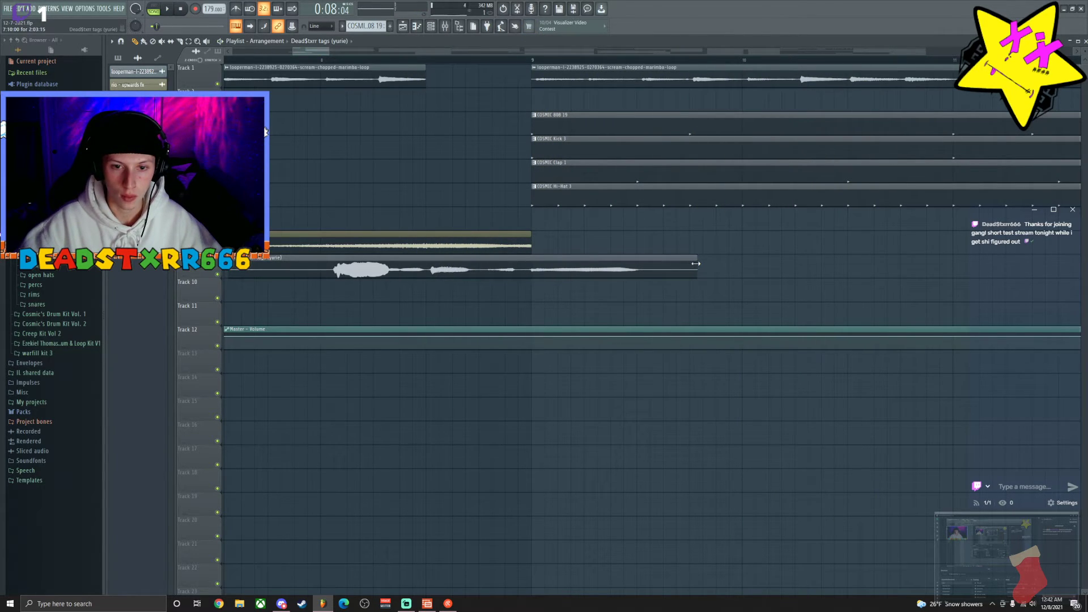
pyautogui.press('space')
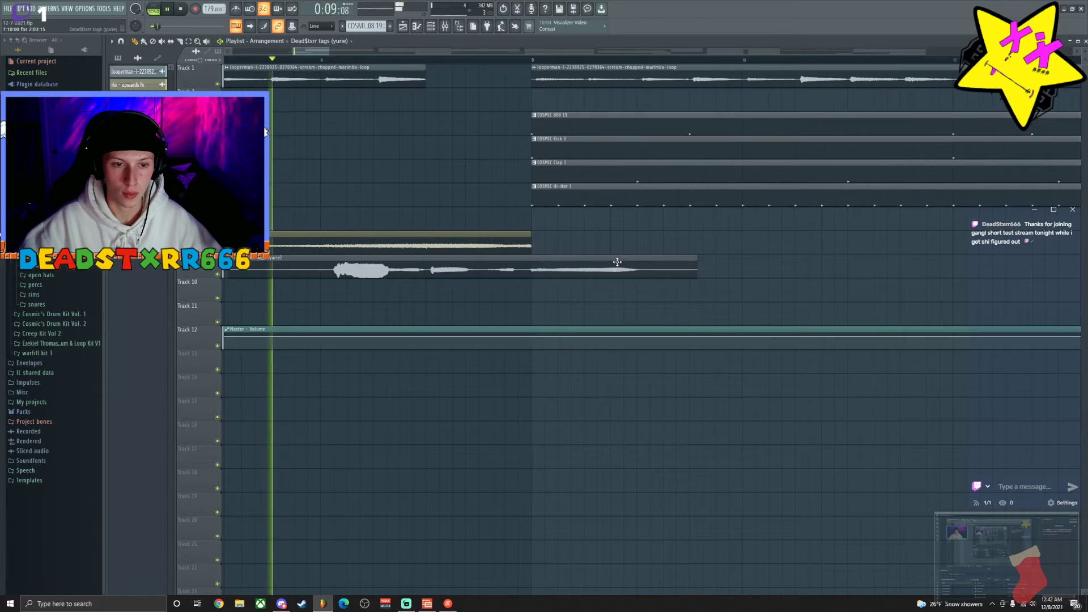
# Fine-tune the vocal tag clip's position and length to start at 7:08:13 and last 2:05:19, auditioning it with playback.
pyautogui.press('space')
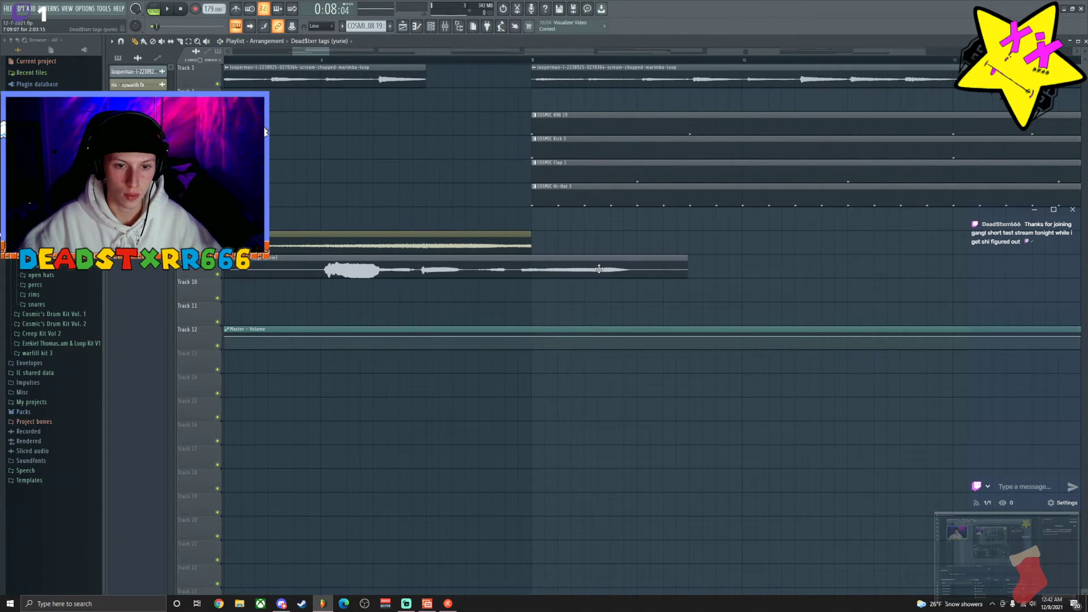
pyautogui.moveTo(599, 269); pyautogui.dragTo(600, 269)
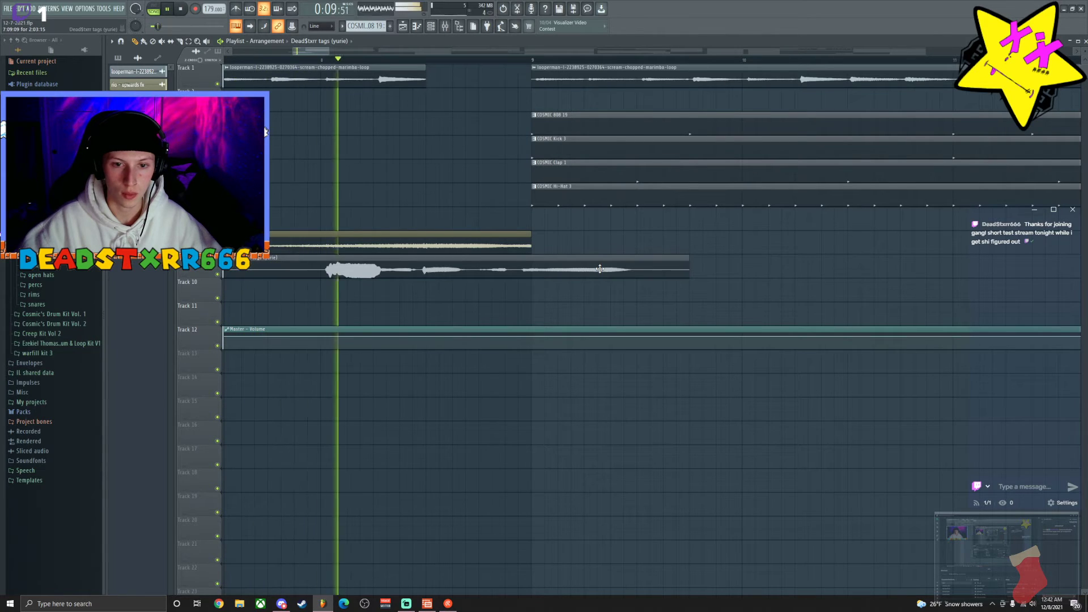
pyautogui.press('space')
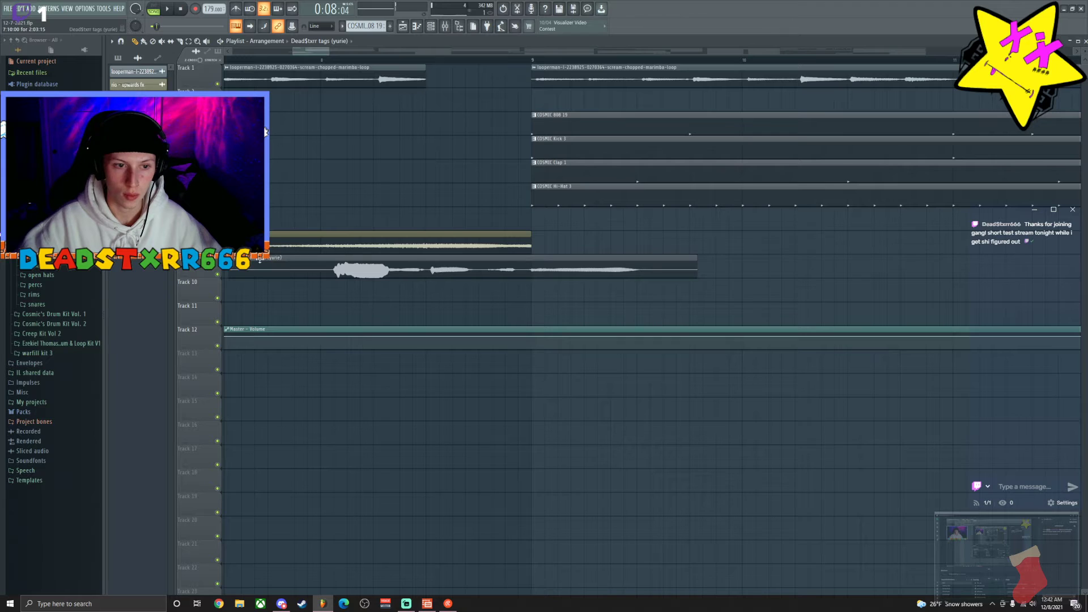
pyautogui.hscroll(-2, 244, 270)
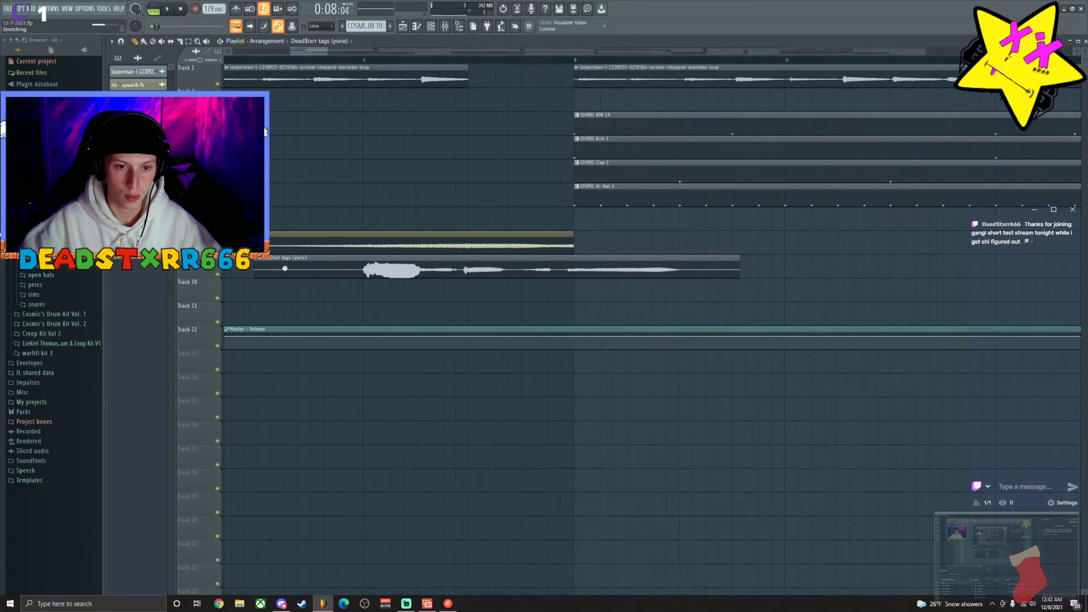
pyautogui.moveTo(313, 270); pyautogui.dragTo(259, 271)
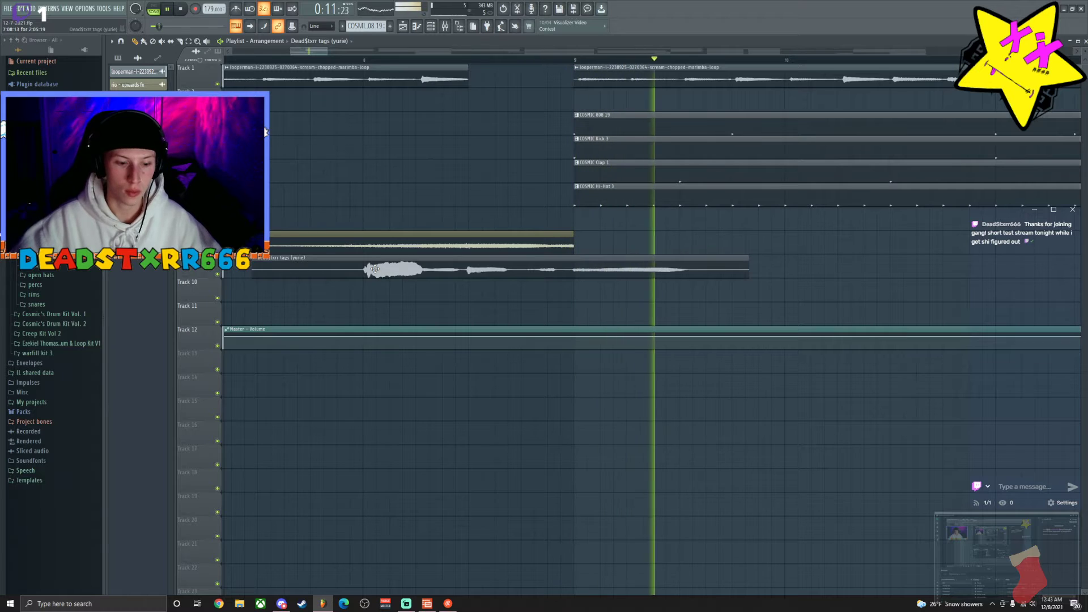
# Route the vocal tag channel to mixer insert 14 with the tags effects and replay the transition.
pyautogui.press('F9')
pyautogui.rightClick(403, 258)
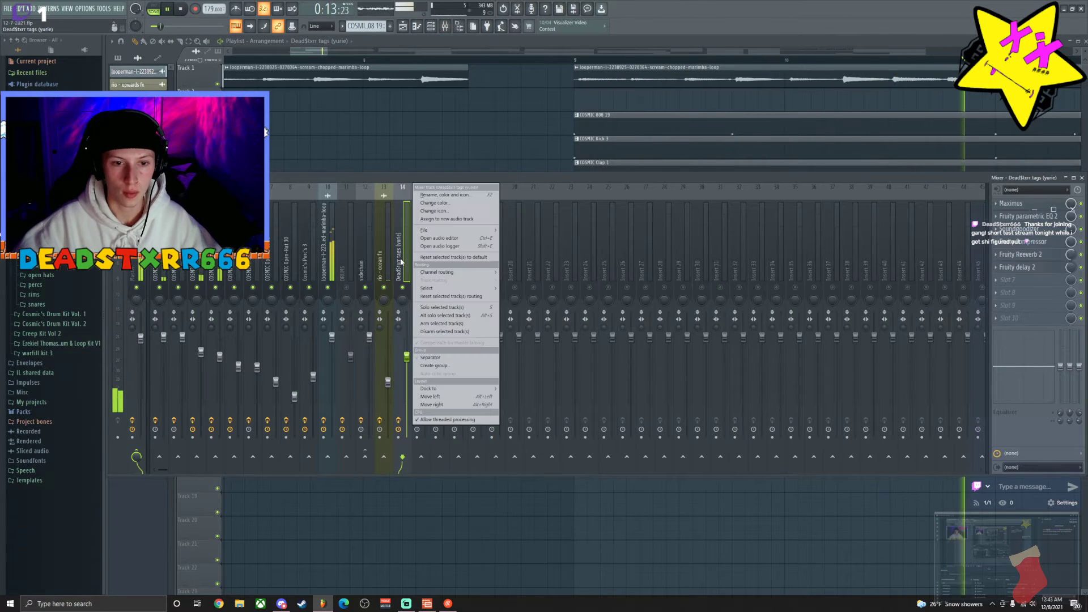
pyautogui.moveTo(459, 274)
pyautogui.click(510, 272)
pyautogui.press('space')
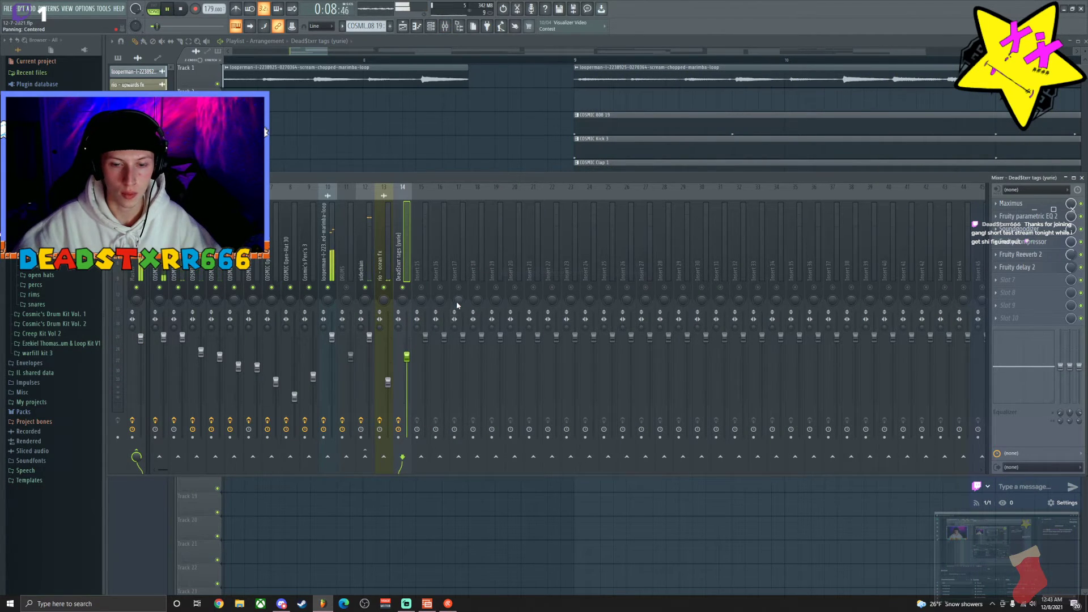
# Adjust the cutoff frequency of Fruity delay 2 on the vocal tag insert to 66% while auditioning the lead-in.
pyautogui.click(1019, 267)
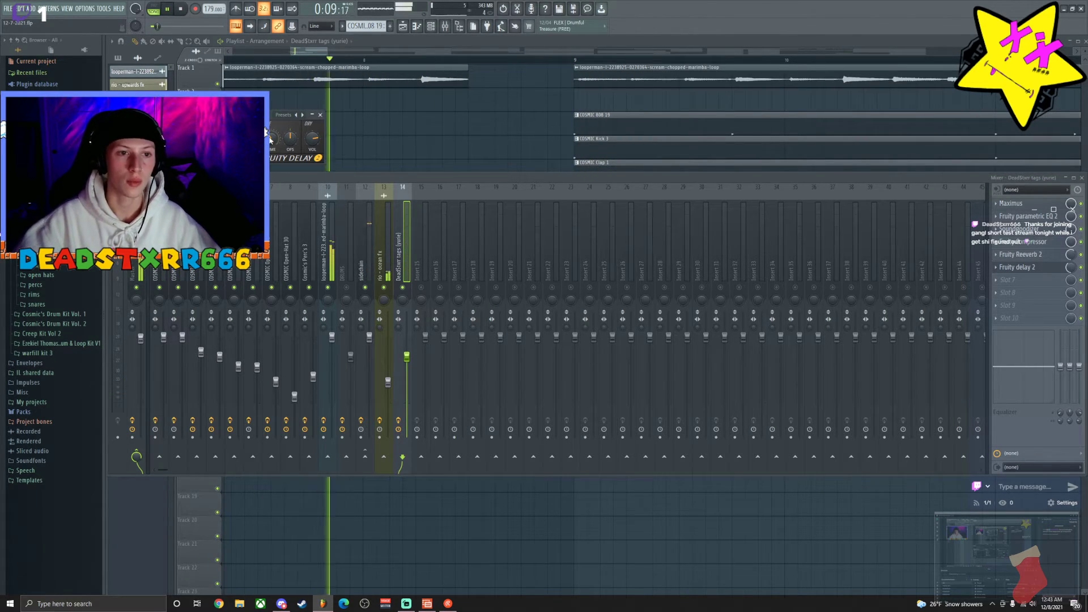
pyautogui.press('space')
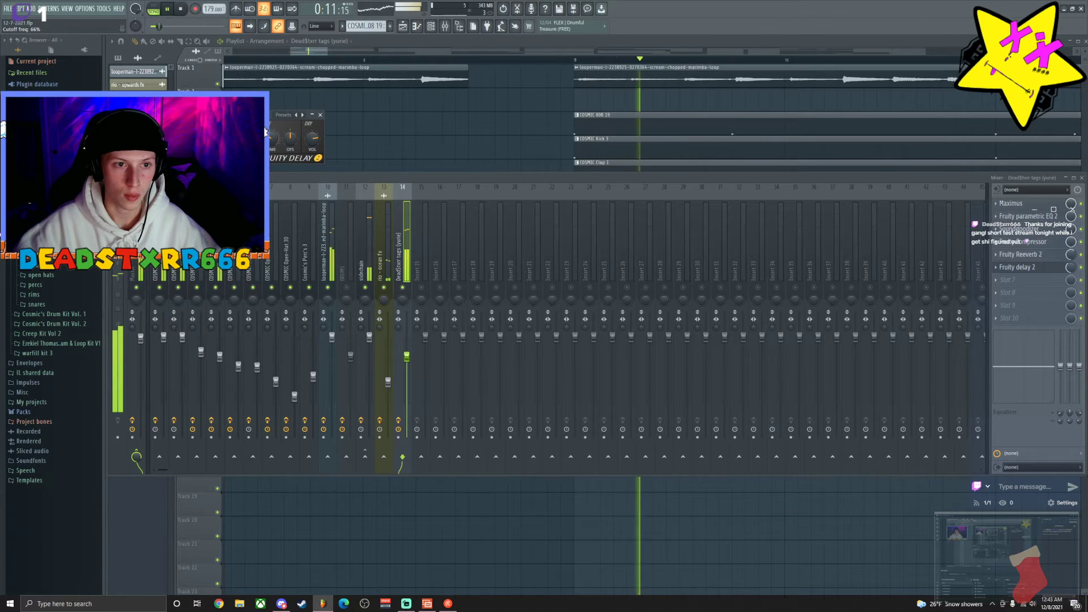
pyautogui.click(318, 115)
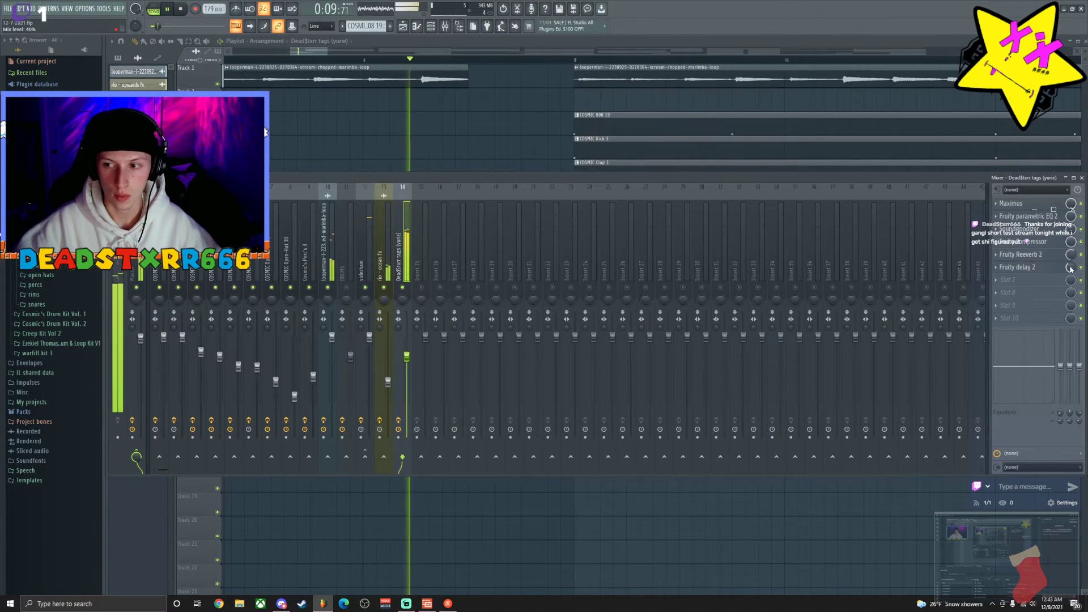
# Fine-tune Fruity delay 2 on the vocal tag insert during playback and set its mix level to 30%.
pyautogui.click(1044, 268)
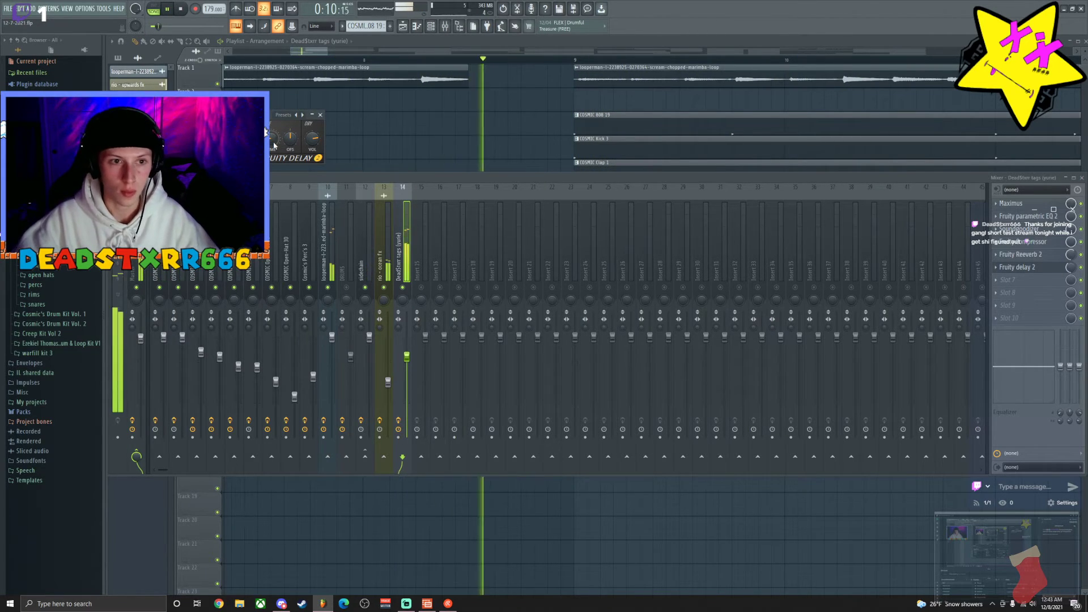
pyautogui.press('space')
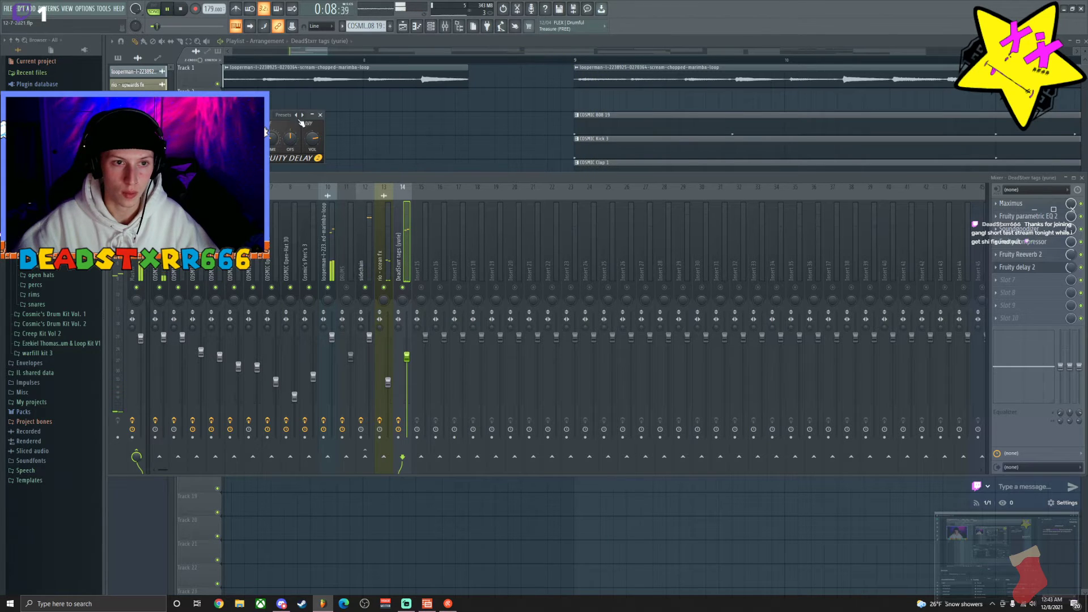
pyautogui.click(320, 115)
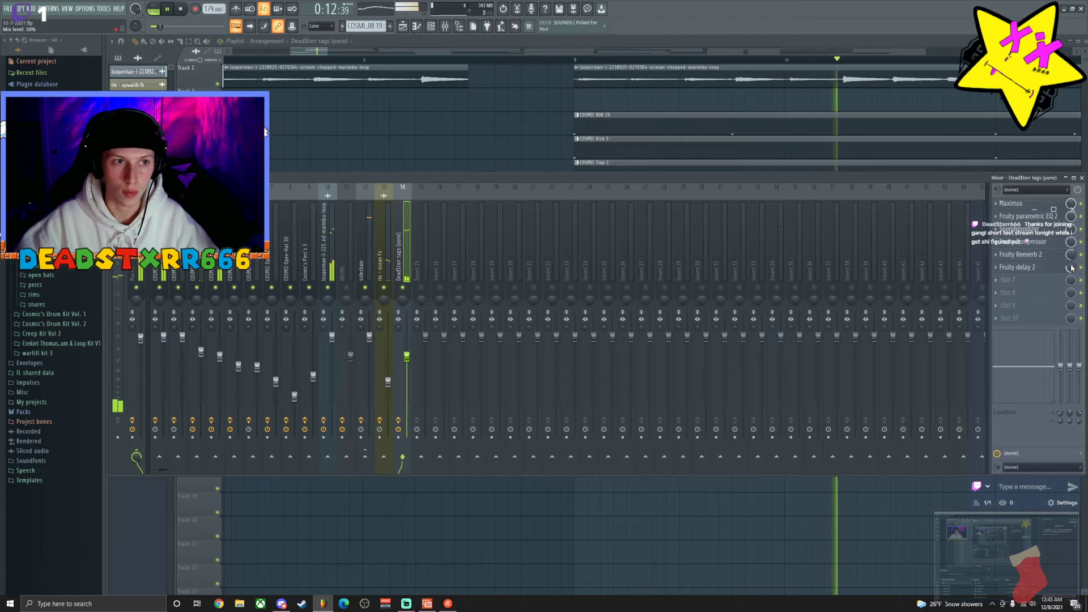
pyautogui.click(1058, 271)
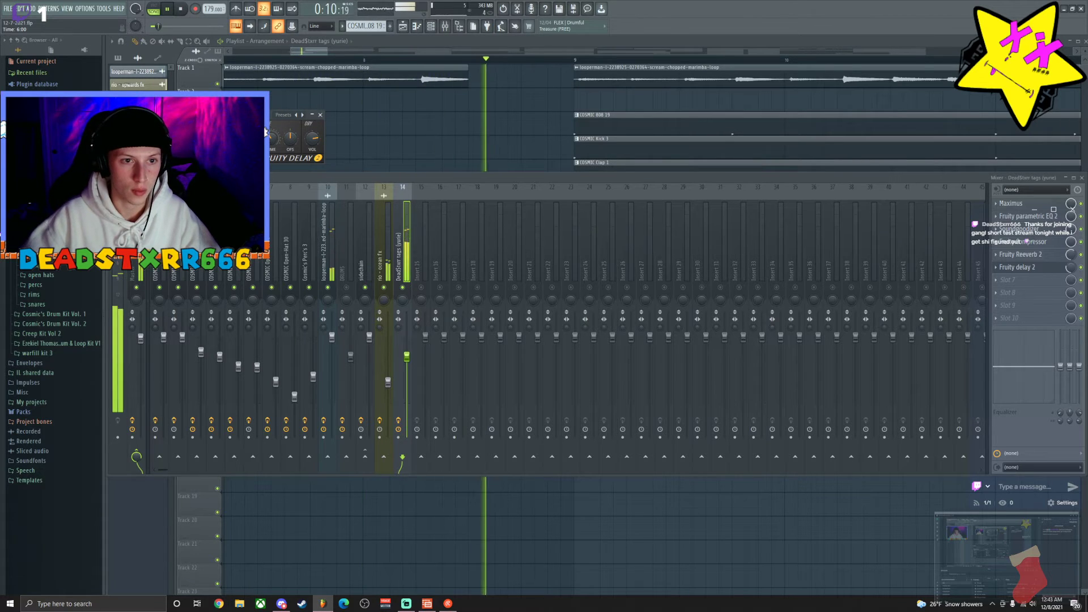
pyautogui.click(1020, 268)
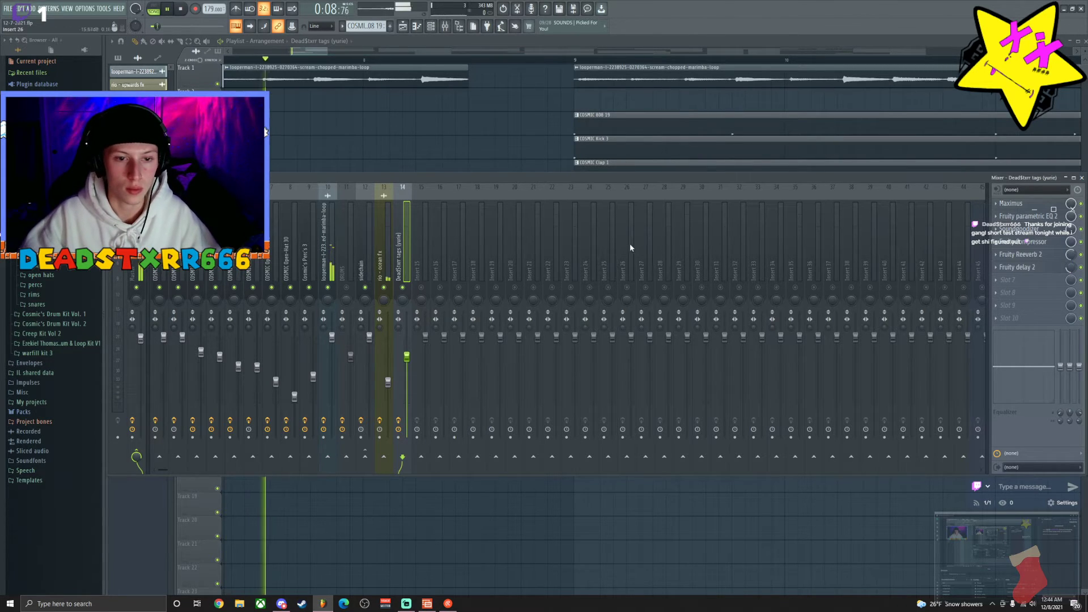
# Lower the vocal tag insert's volume slightly, return to the full arrangement and save the project.
pyautogui.moveTo(407, 357); pyautogui.dragTo(406, 362)
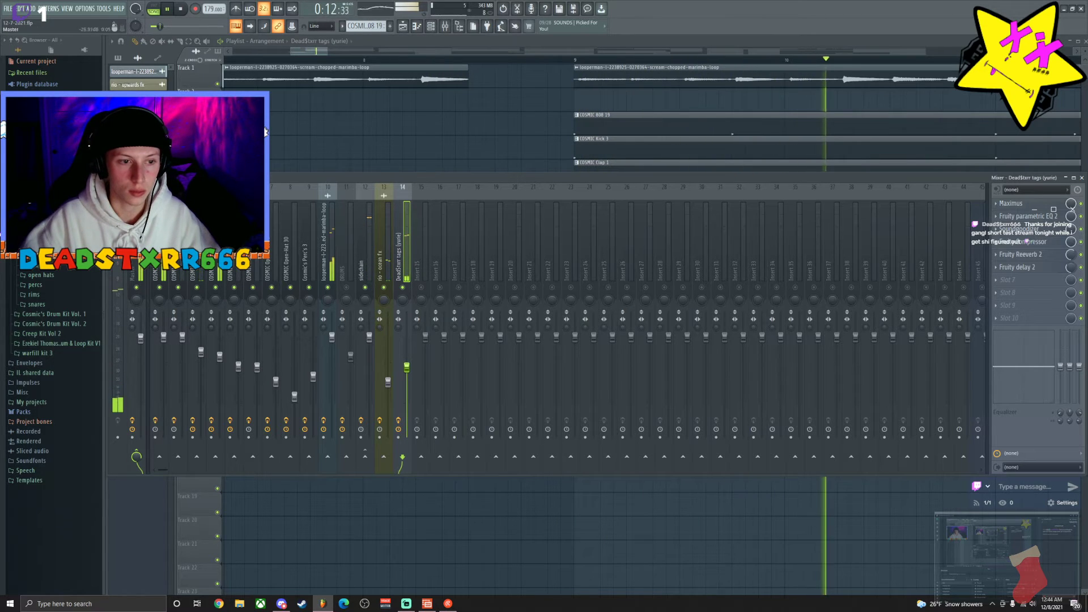
pyautogui.click(446, 26)
pyautogui.scroll(-5, 437, 60)
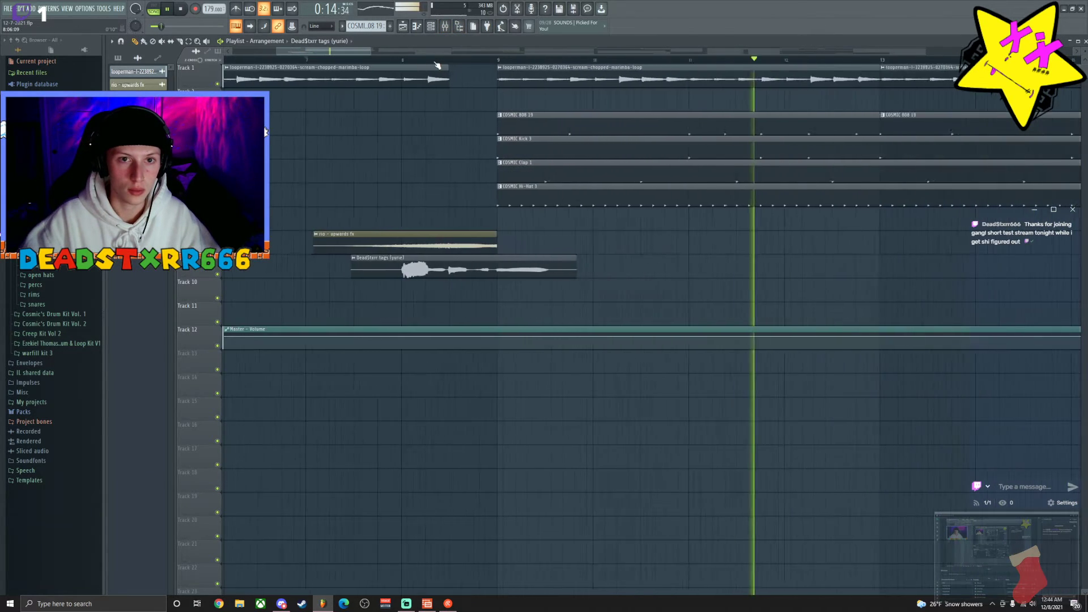
pyautogui.scroll(-5, 437, 66)
pyautogui.hotkey('ctrl', 's')
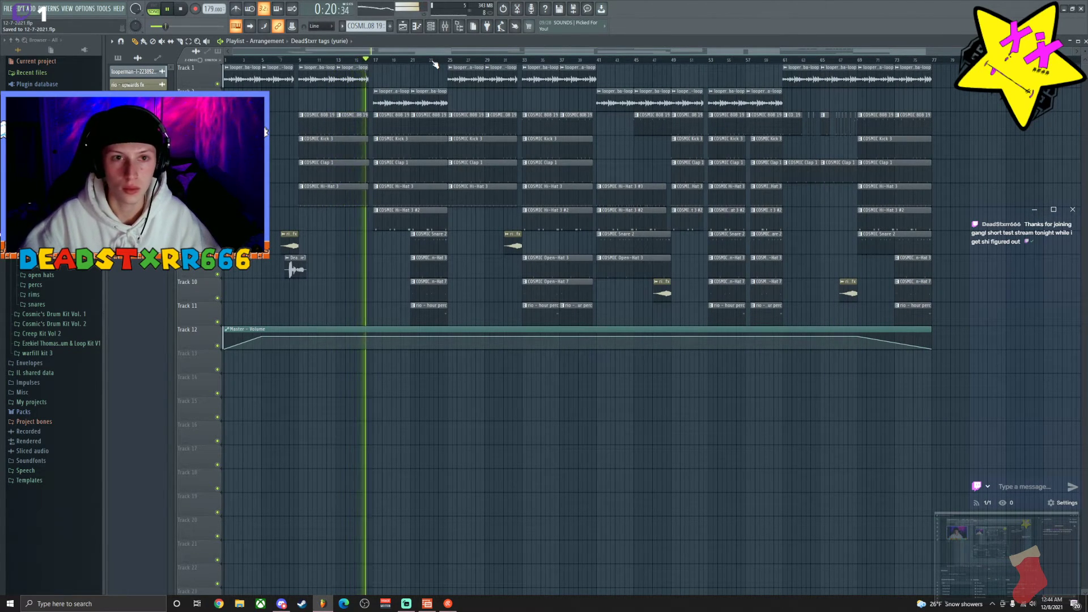
pyautogui.press('space')
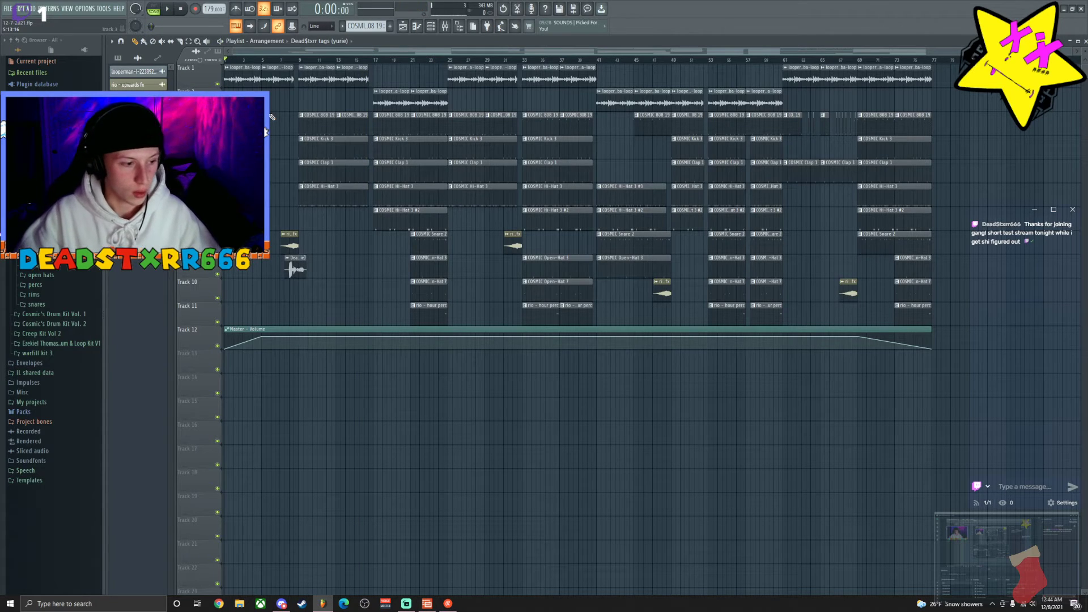
# Listen through the whole arrangement from the start and check the closing 808 section from bar 69.
pyautogui.press('space')
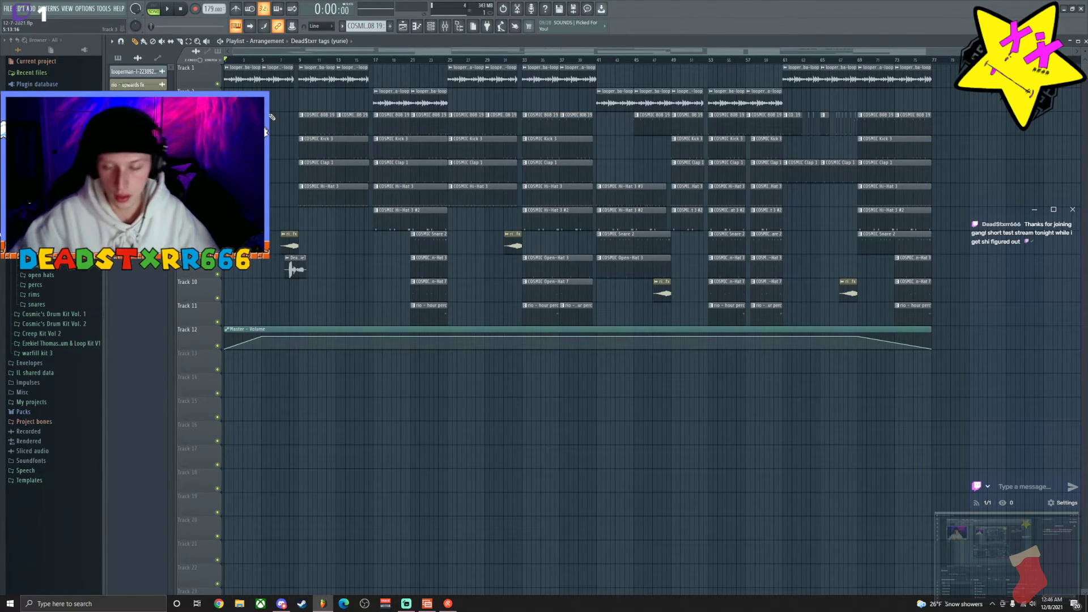
pyautogui.rightClick(894, 133)
pyautogui.moveTo(734, 124); pyautogui.dragTo(886, 131)
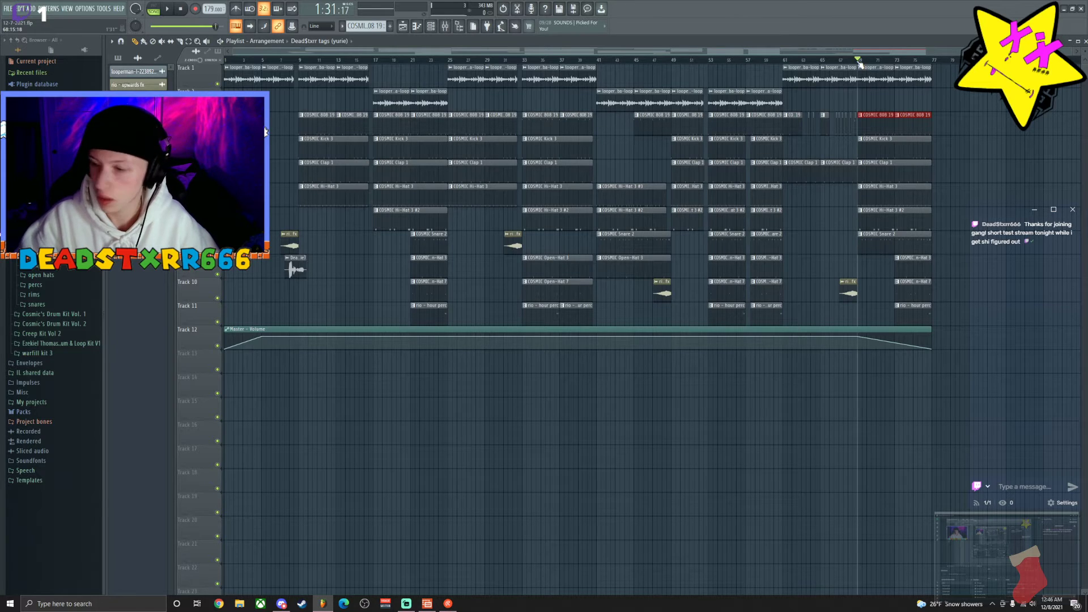
pyautogui.press('space')
pyautogui.press('space')
pyautogui.keyDown('ctrl'); pyautogui.click(848, 97); pyautogui.keyUp('ctrl')
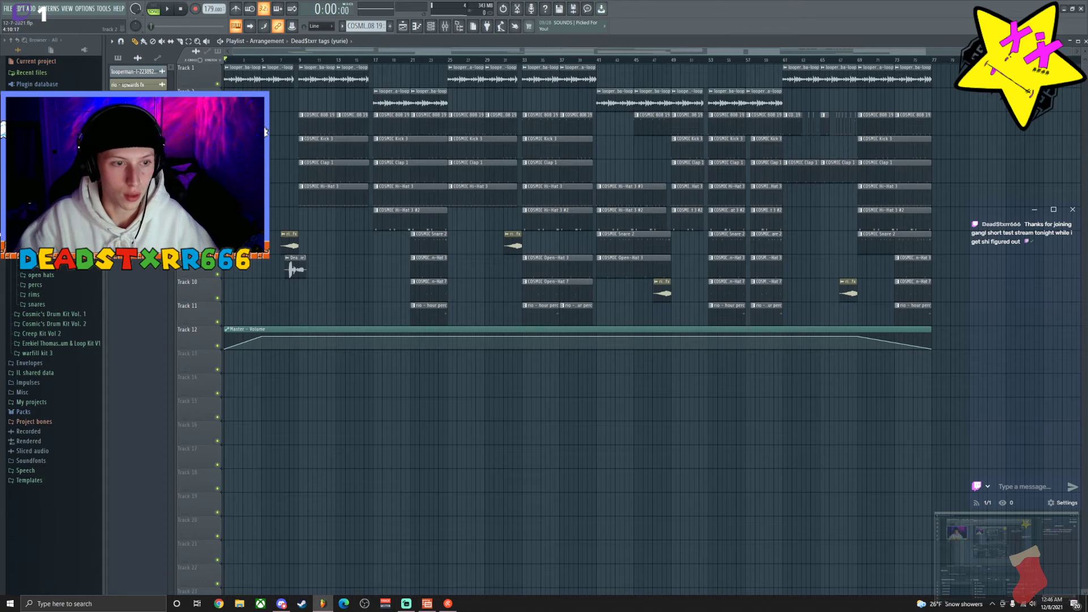
# Add Fruity Love Philter to the first effect slot of the Master mixer track.
pyautogui.click(444, 27)
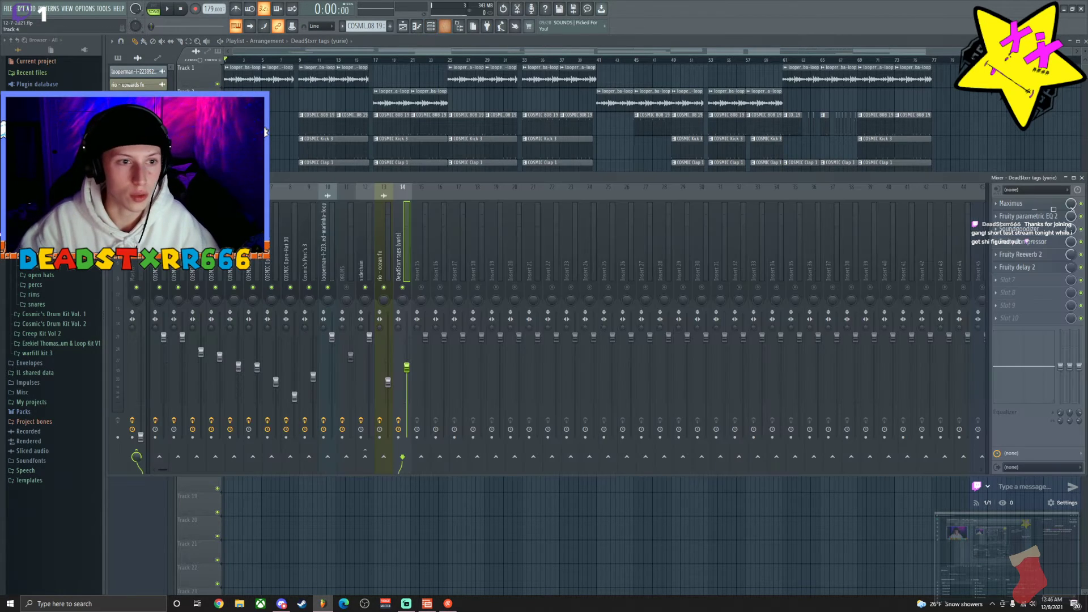
pyautogui.click(159, 267)
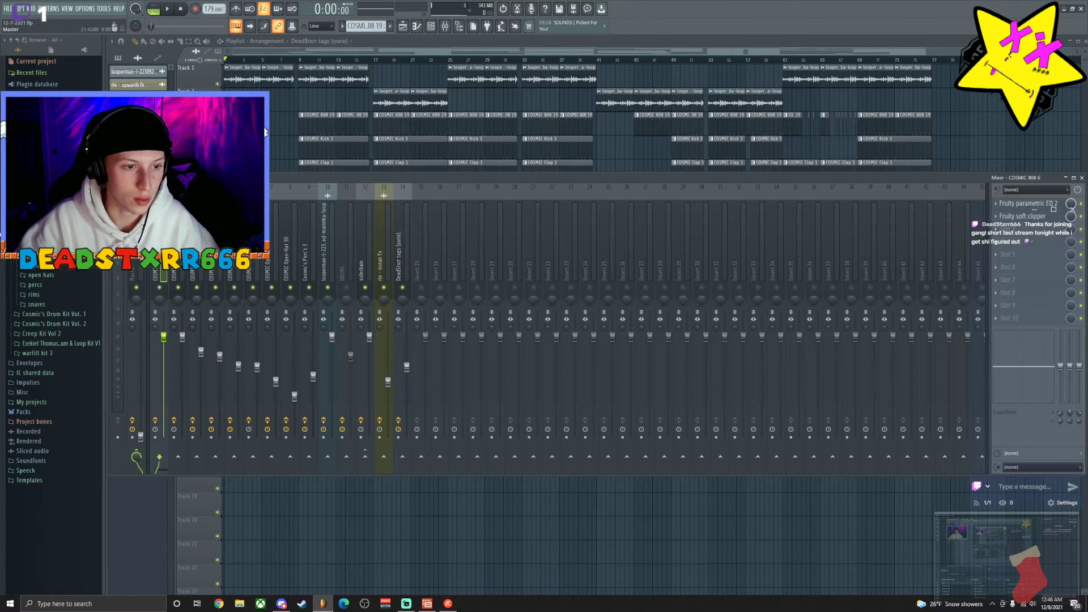
pyautogui.click(136, 266)
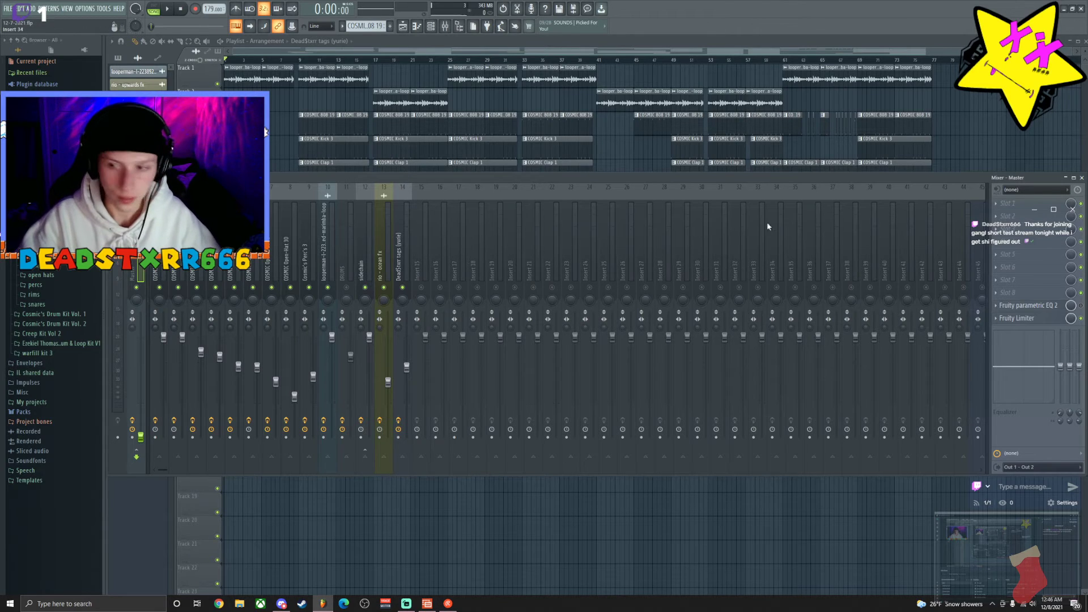
pyautogui.click(998, 203)
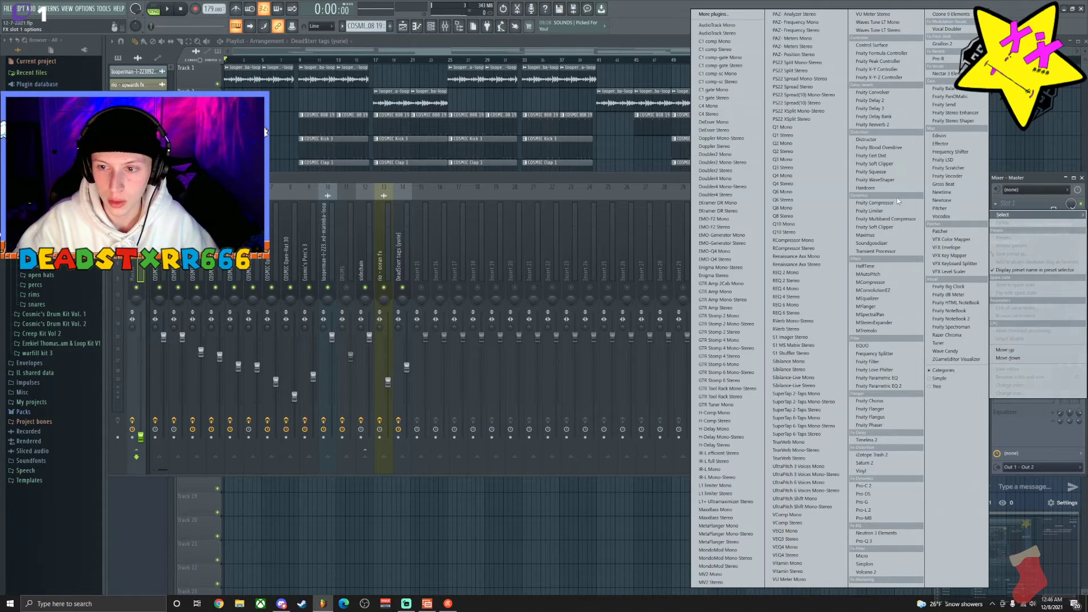
pyautogui.click(877, 372)
pyautogui.click(414, 102)
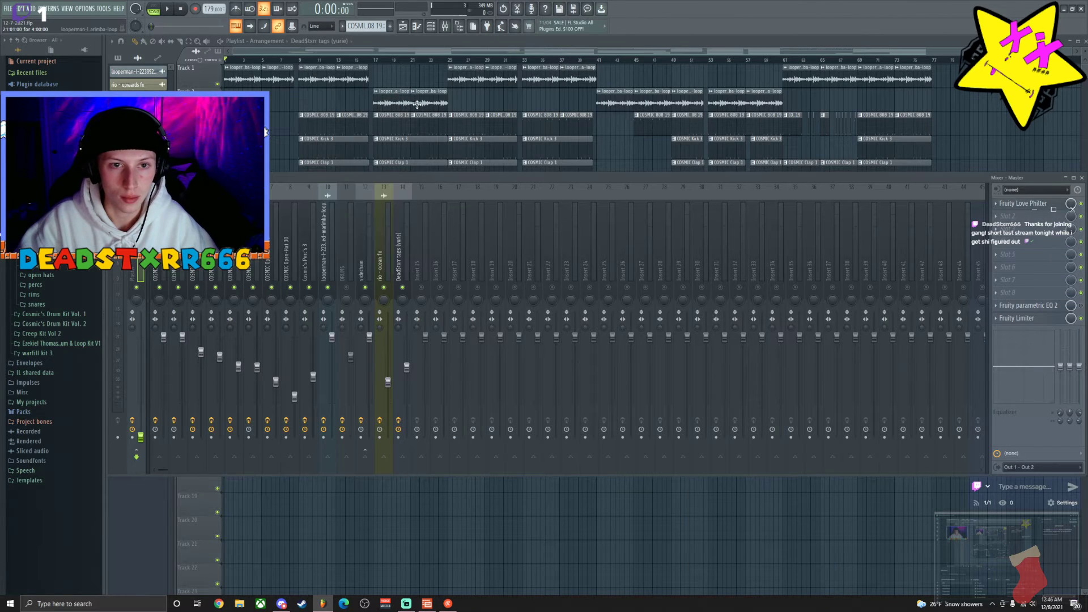
# Create an automation clip for the Love Philter mix level and return to the playlist.
pyautogui.rightClick(1069, 206)
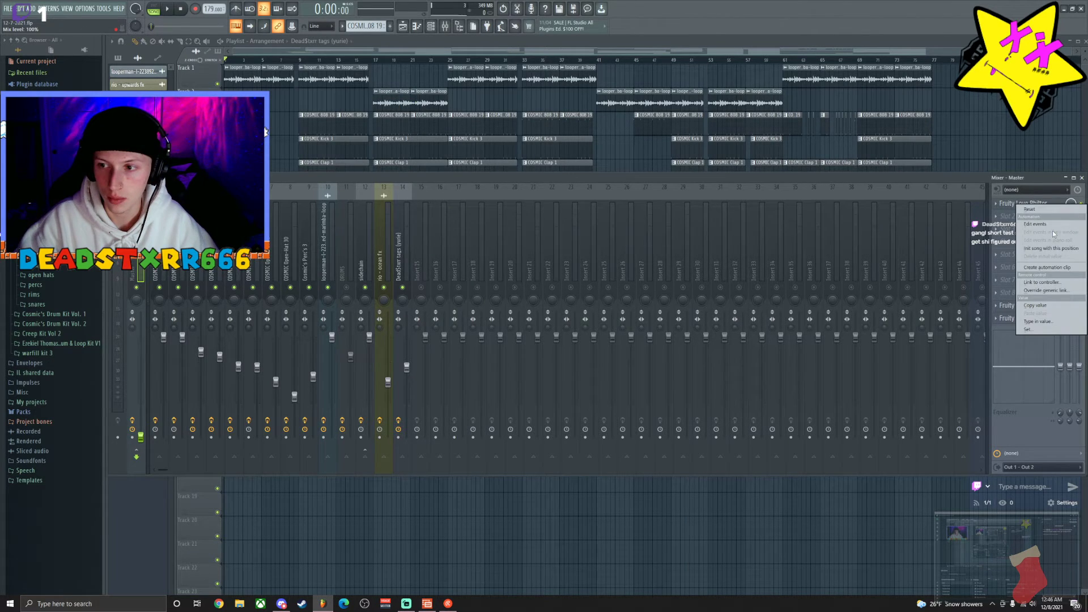
pyautogui.click(1041, 268)
pyautogui.click(446, 28)
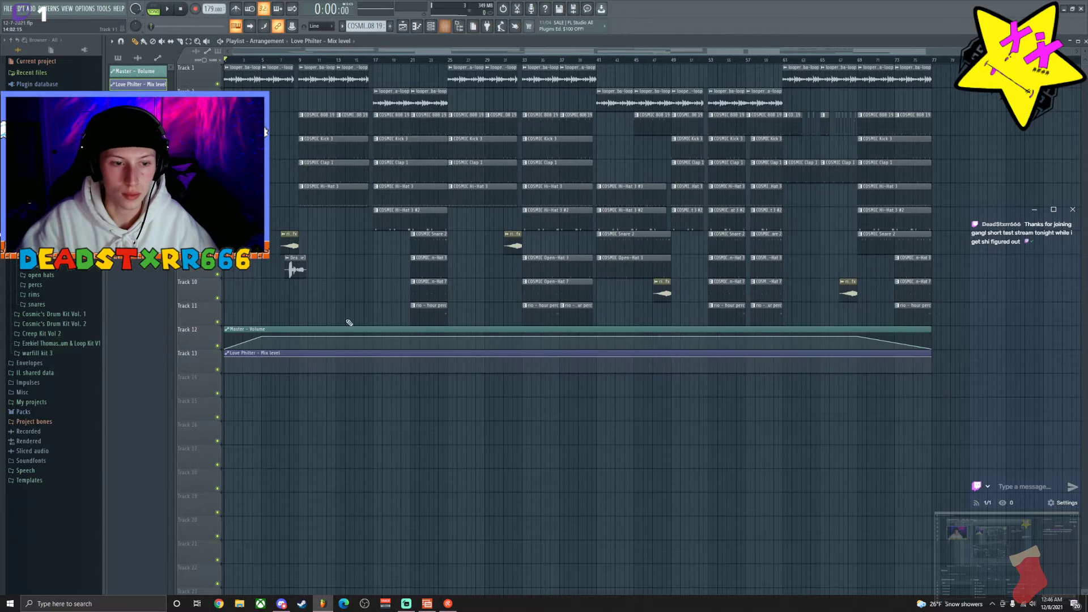
# Shape the Love Philter automation to fall to zero at bar 5 and rise again from bar 69, auditioning the intro.
pyautogui.moveTo(261, 360); pyautogui.dragTo(263, 373)
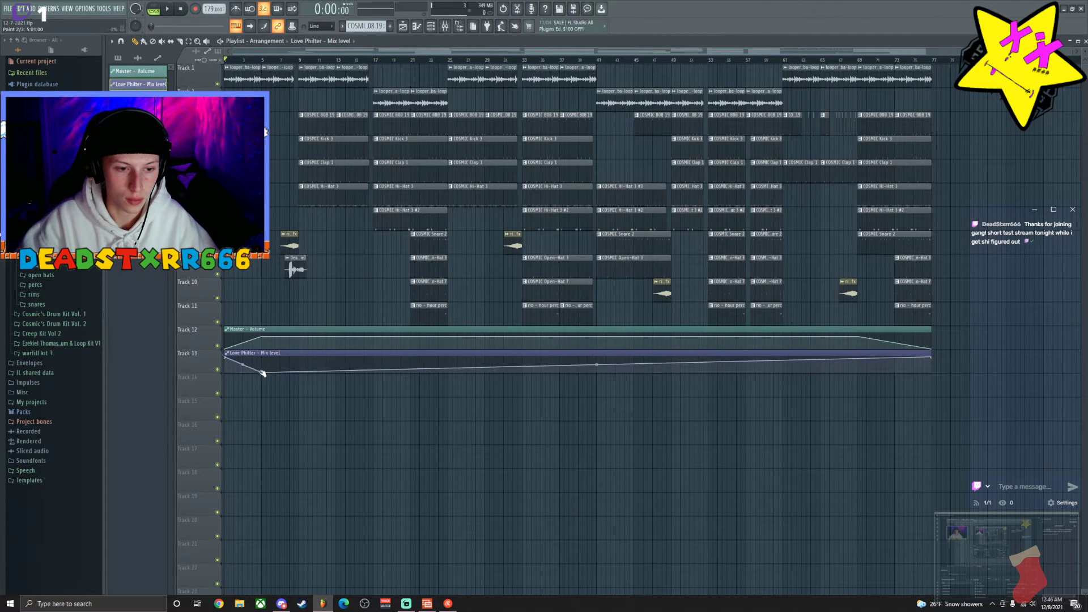
pyautogui.moveTo(858, 361); pyautogui.dragTo(858, 374)
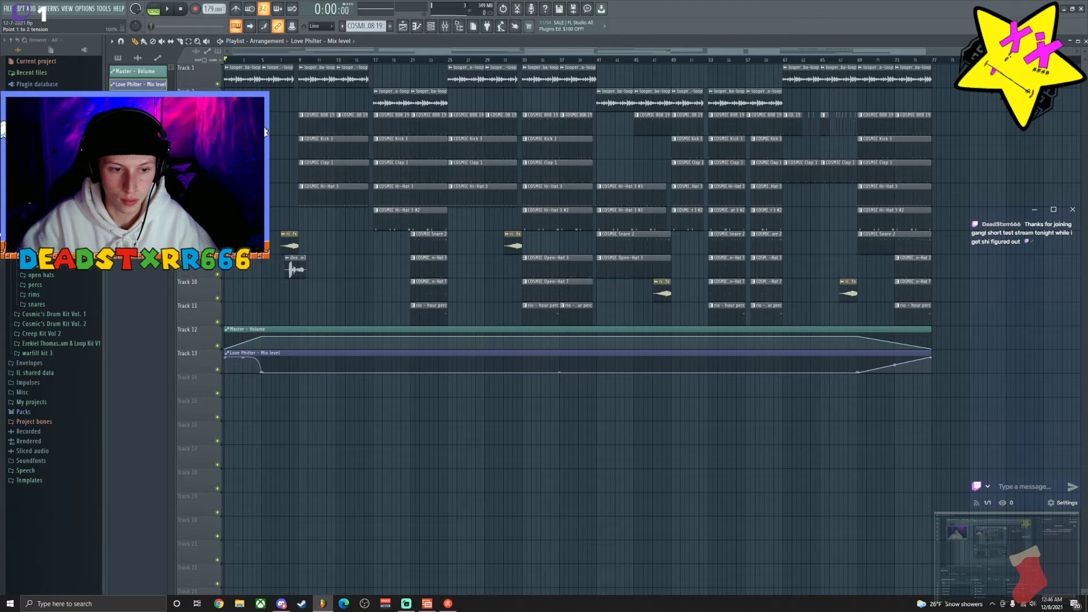
pyautogui.click(255, 61)
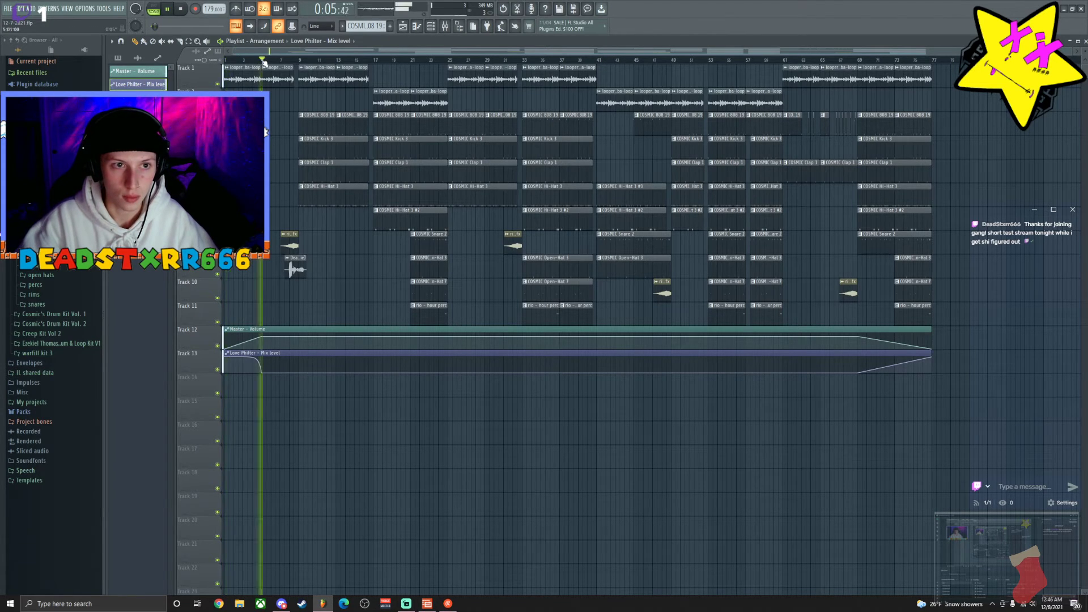
pyautogui.click(242, 61)
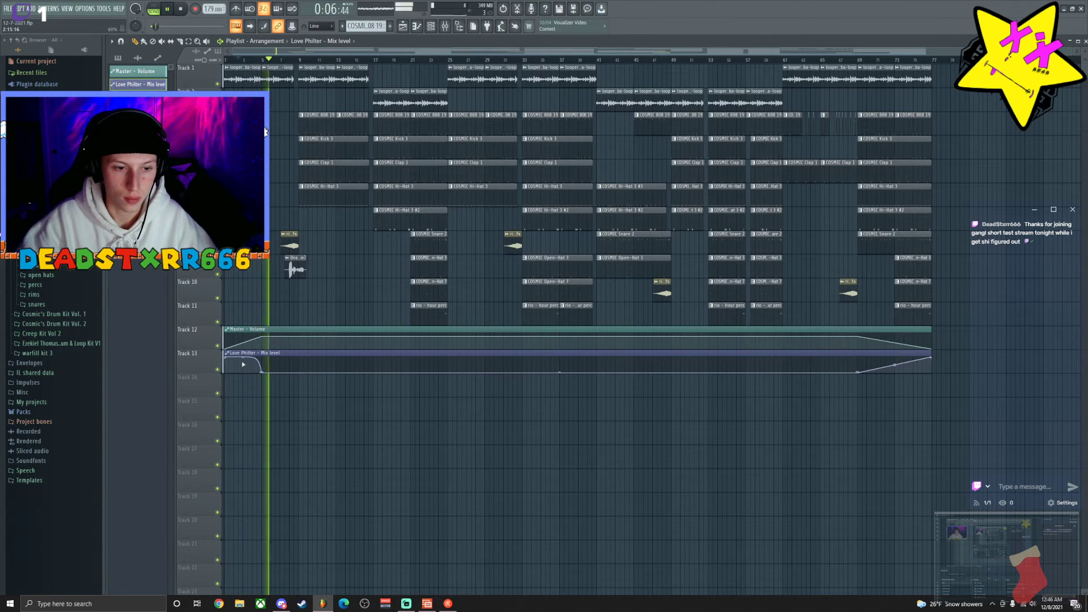
pyautogui.press('space')
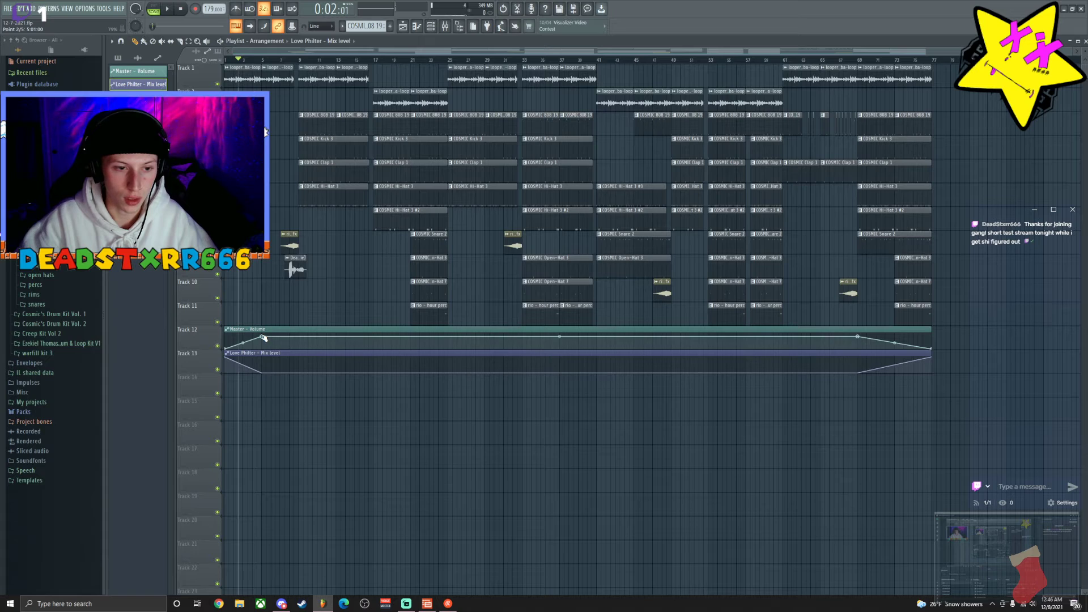
# Extend the Master volume fade-in by replacing its bar 5 point with a full-level point at bar 9.
pyautogui.rightClick(262, 338)
pyautogui.click(268, 350)
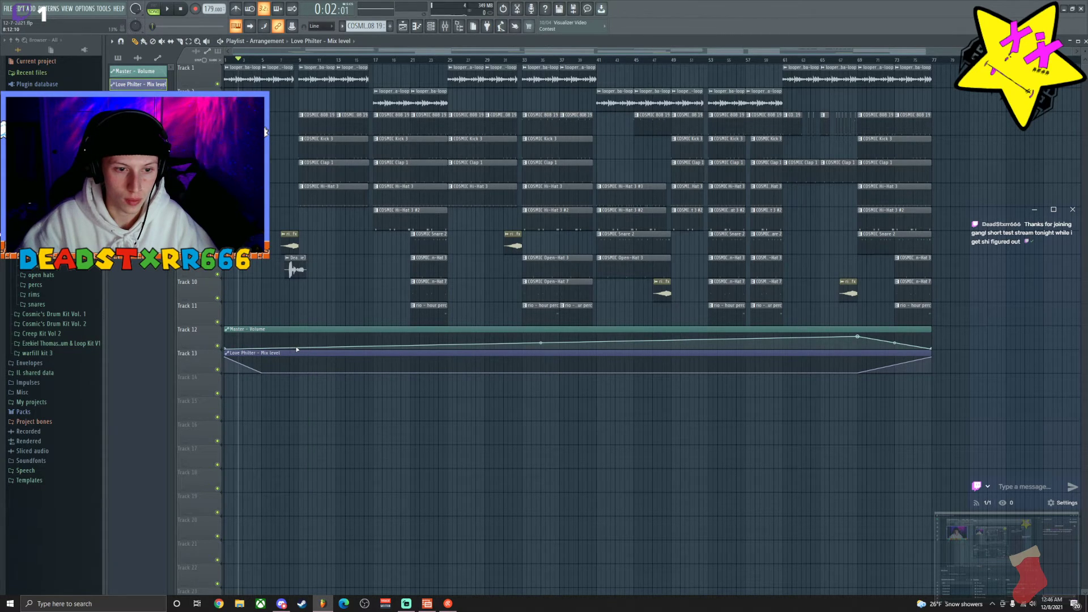
pyautogui.moveTo(300, 347); pyautogui.dragTo(301, 338)
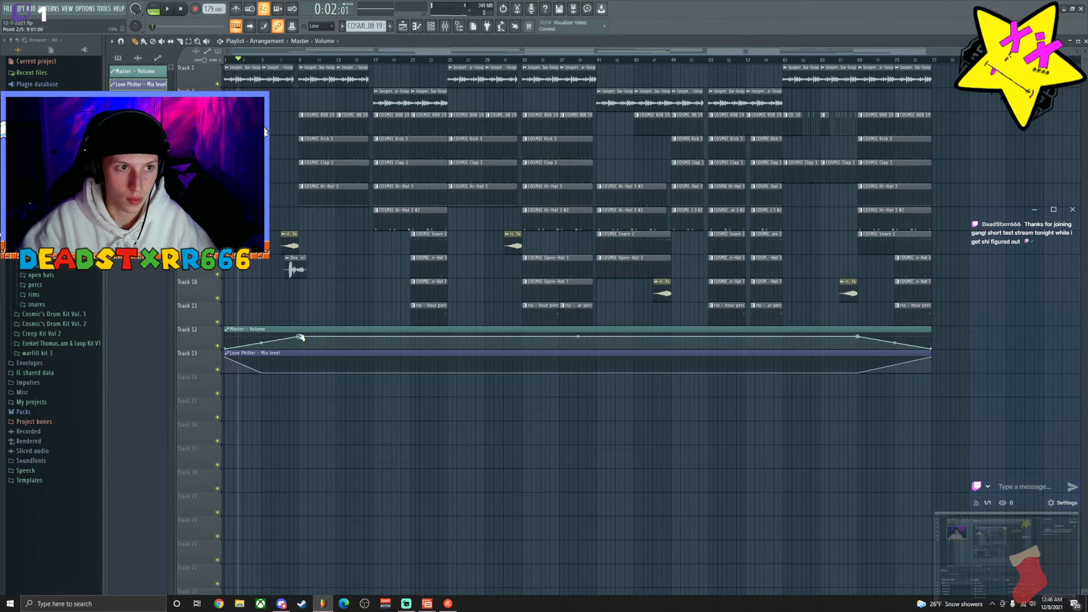
# Replace the Love Philter automation's bar 5 point with a zero point at bar 9, curve the descent and audition it.
pyautogui.rightClick(264, 372)
pyautogui.click(270, 386)
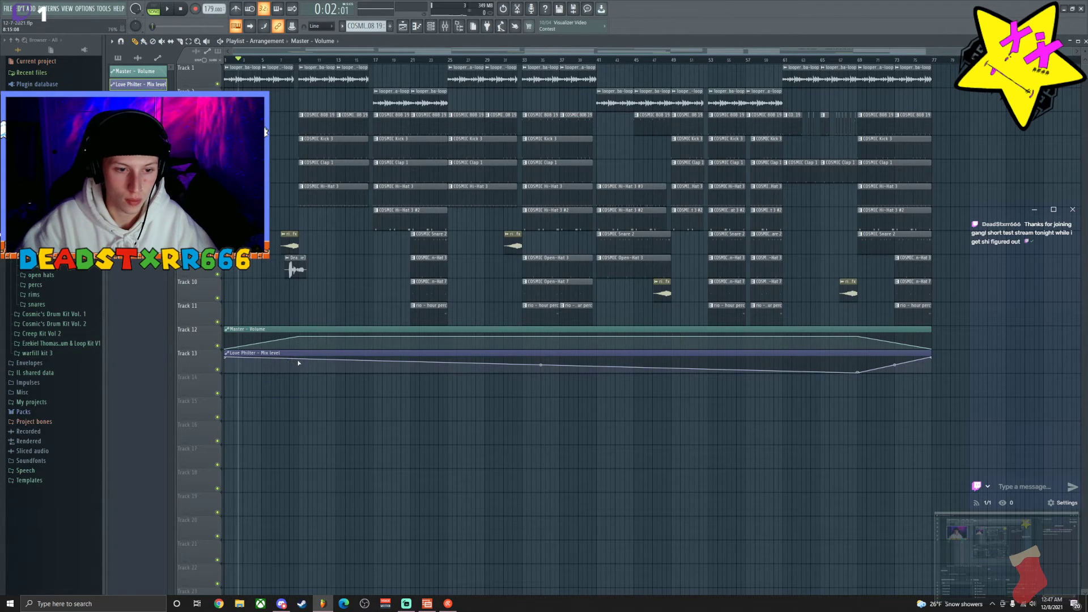
pyautogui.moveTo(298, 363); pyautogui.dragTo(299, 373)
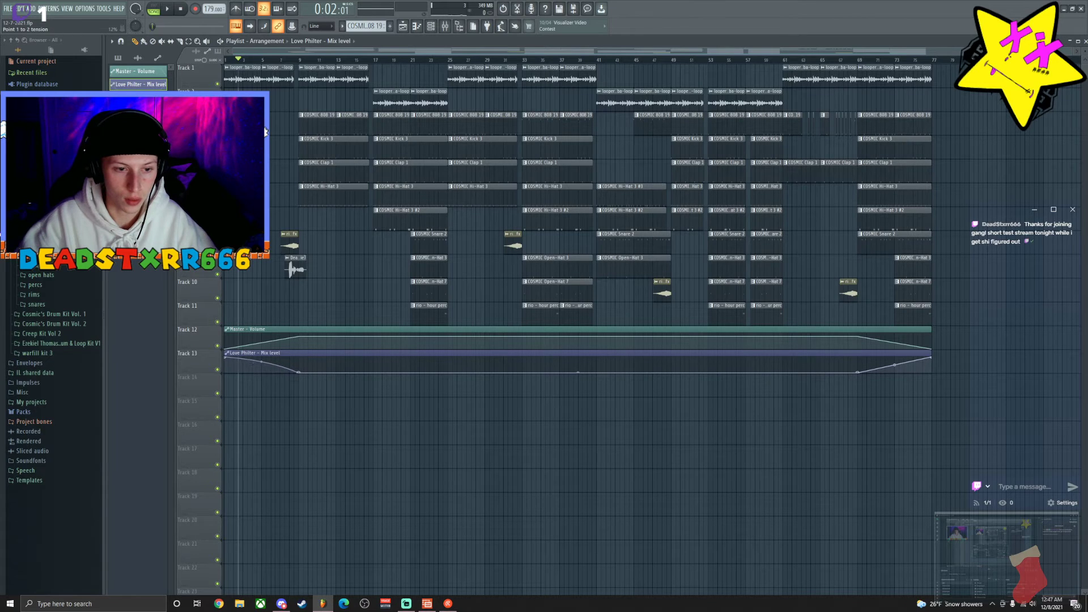
pyautogui.press('space')
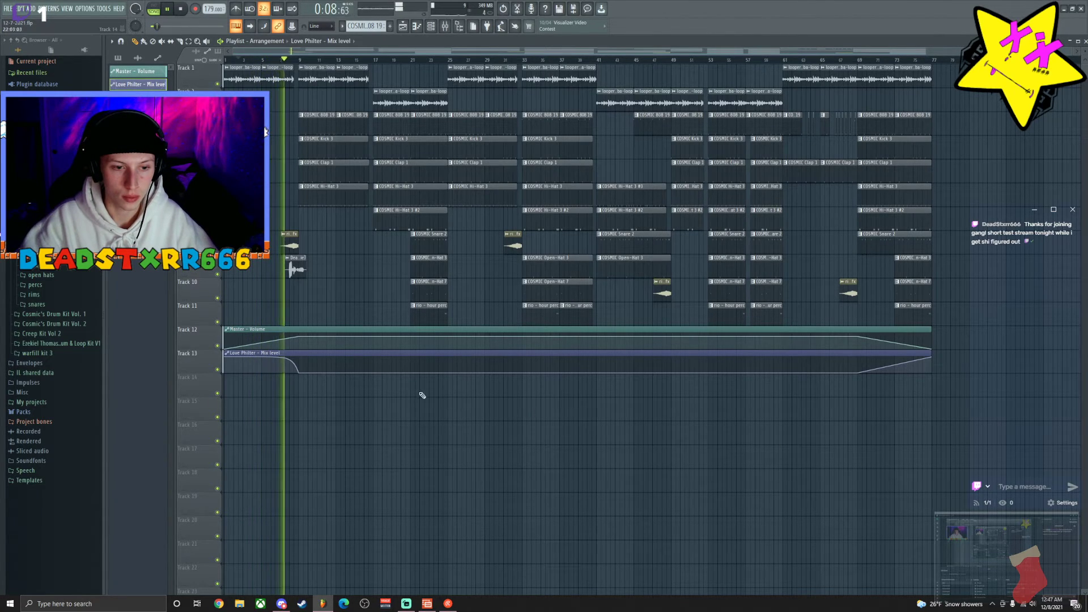
pyautogui.press('space')
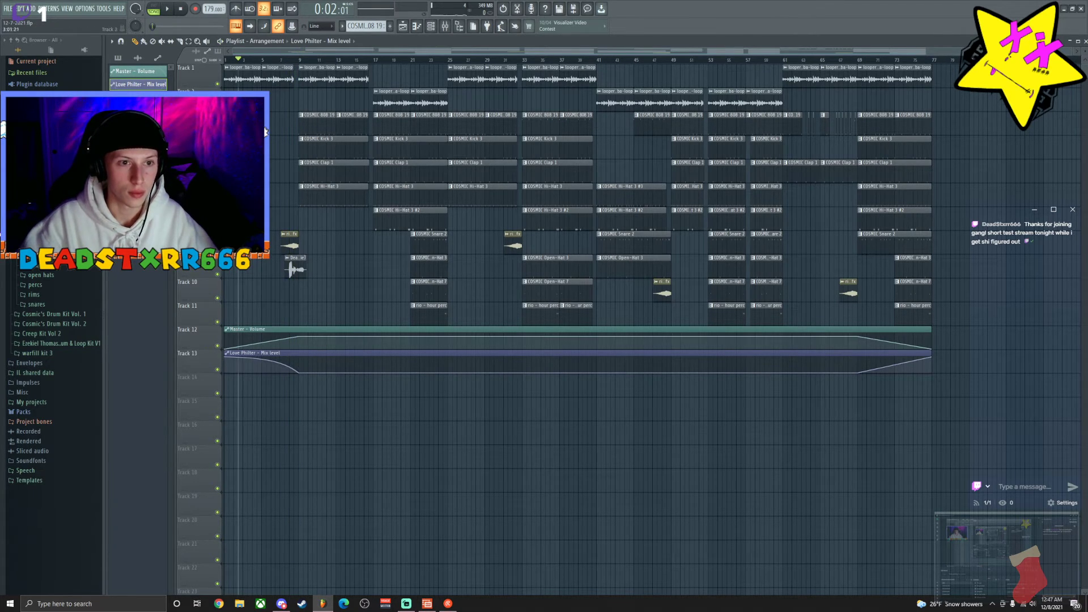
# Audition the intro from bar 5, then bend the Master volume fade-in upward and straighten the Love Philter descent.
pyautogui.click(261, 59)
pyautogui.press('space')
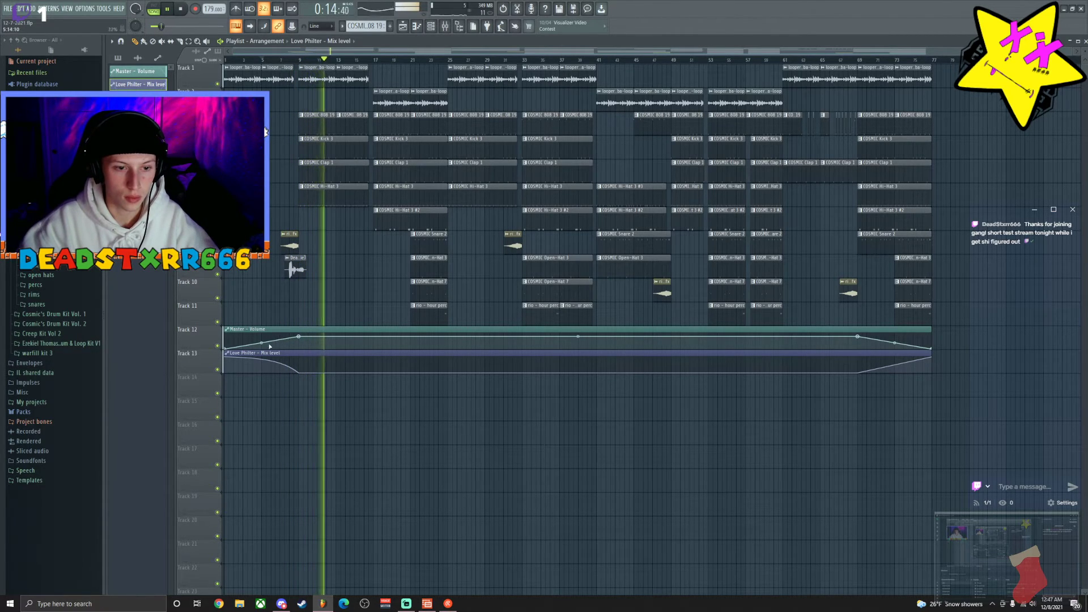
pyautogui.press('space')
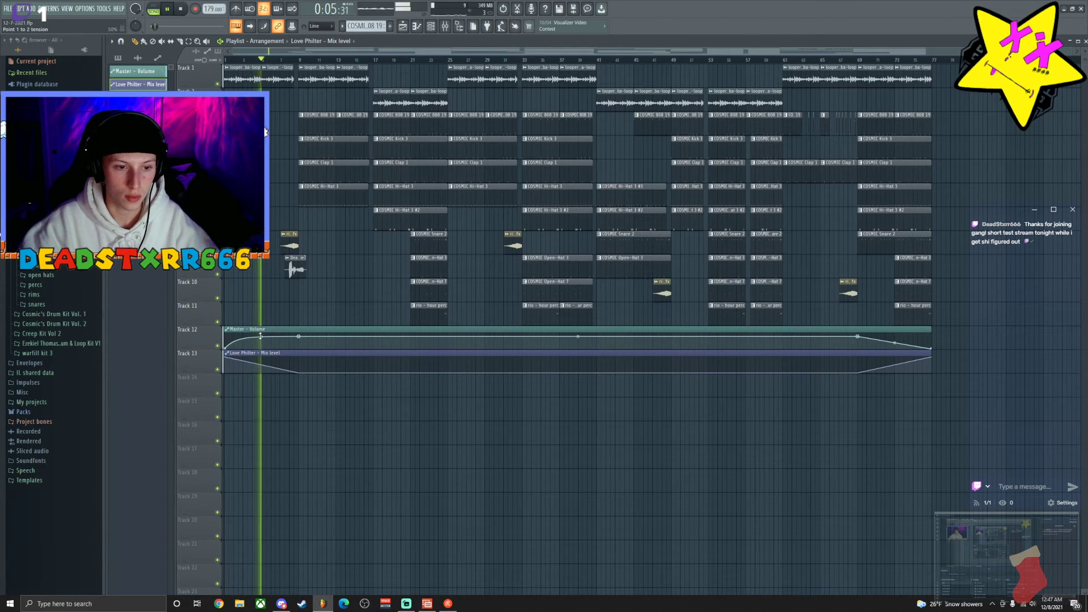
# Play the intro from the start of the arrangement to check the Master volume and Love Philter fades.
pyautogui.press('space')
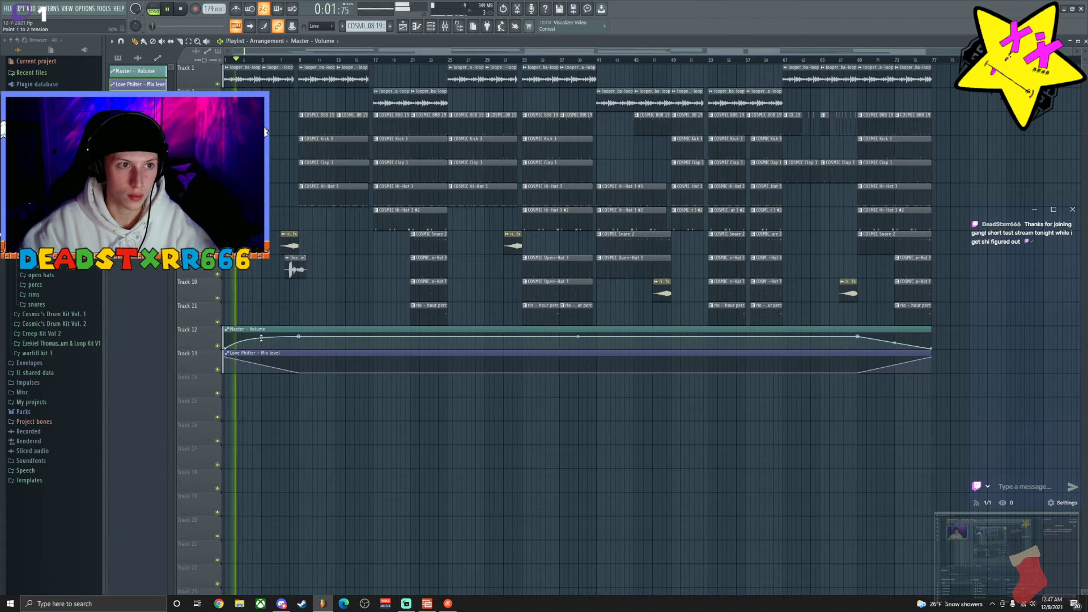
pyautogui.press('space')
pyautogui.press('space')
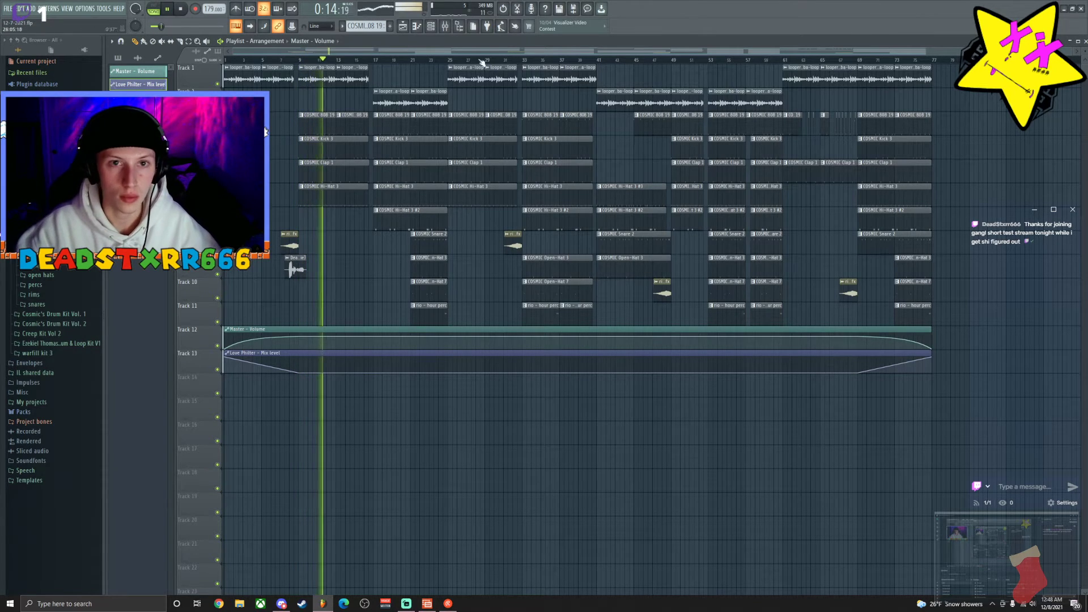
# Raise the mixer levels of the vocal tag and ocean fx tracks, auditioning the balance from about bar 7.
pyautogui.press('F9')
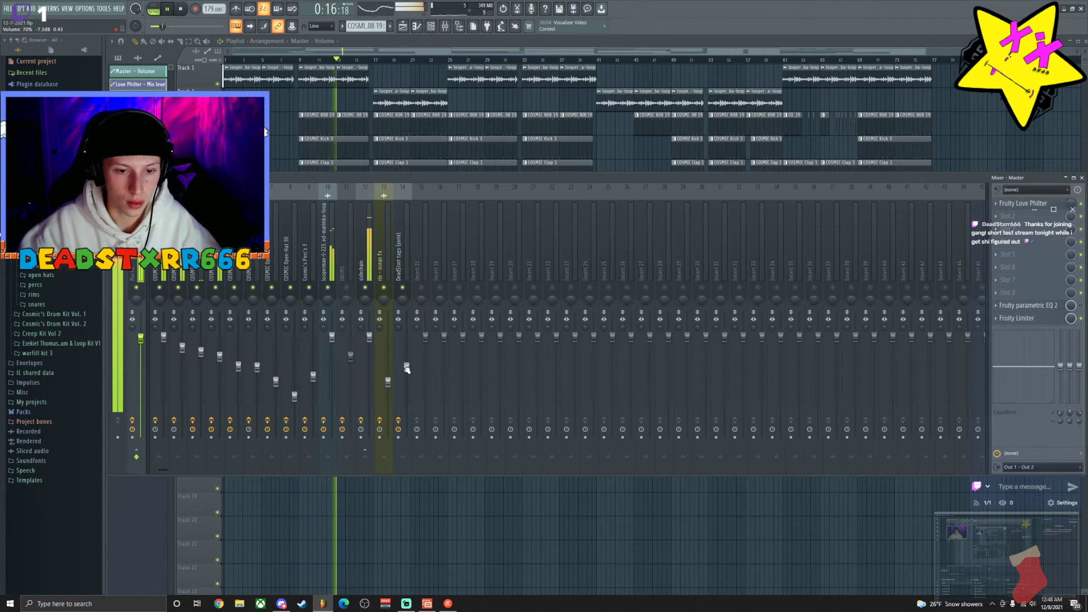
pyautogui.click(280, 59)
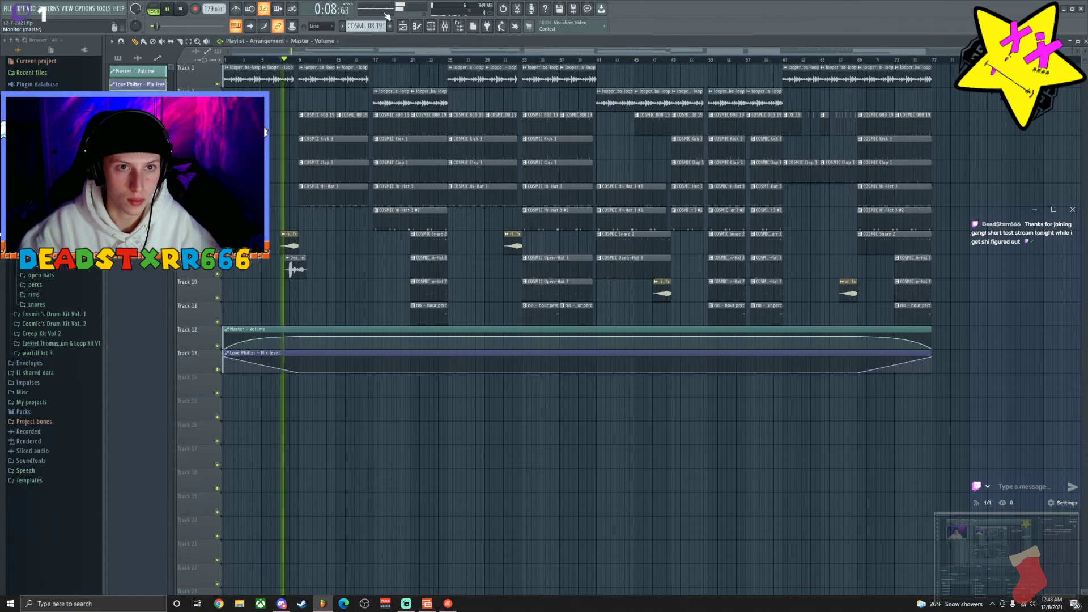
pyautogui.click(445, 26)
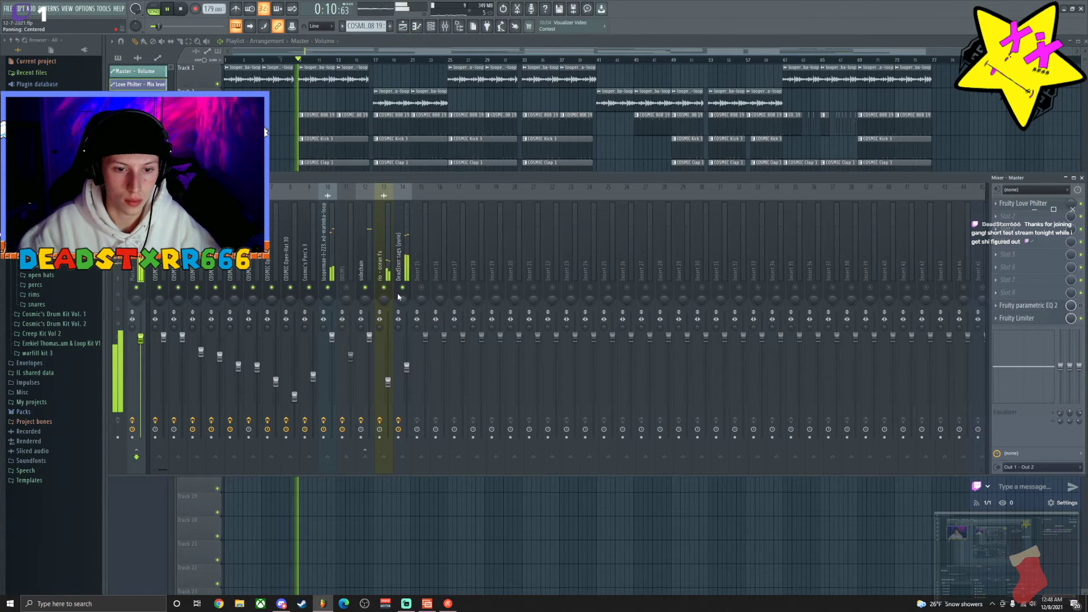
pyautogui.moveTo(407, 368); pyautogui.dragTo(388, 380)
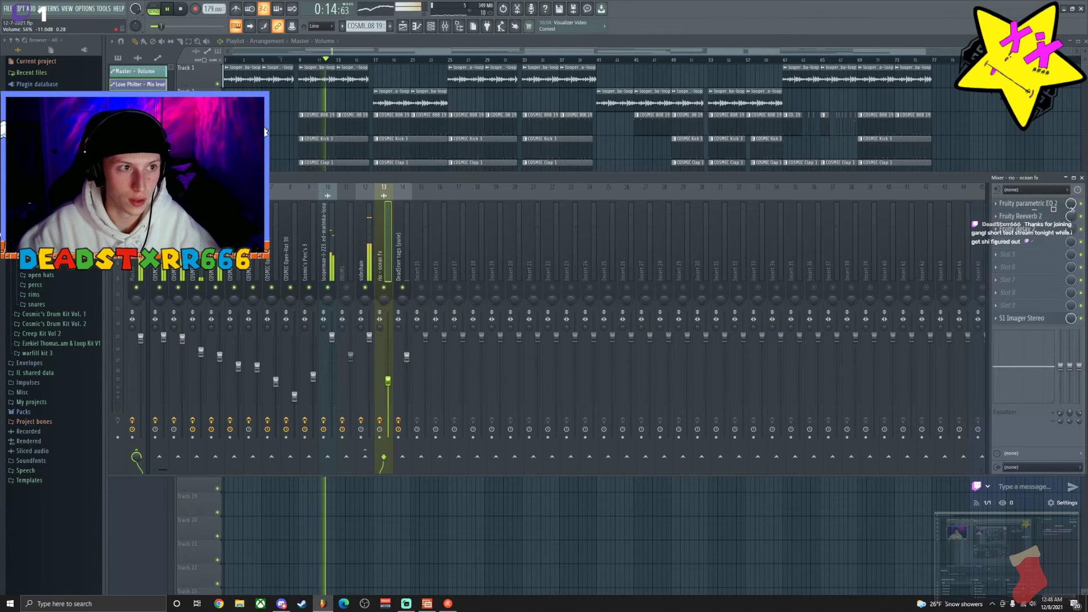
pyautogui.press('space')
pyautogui.press('space')
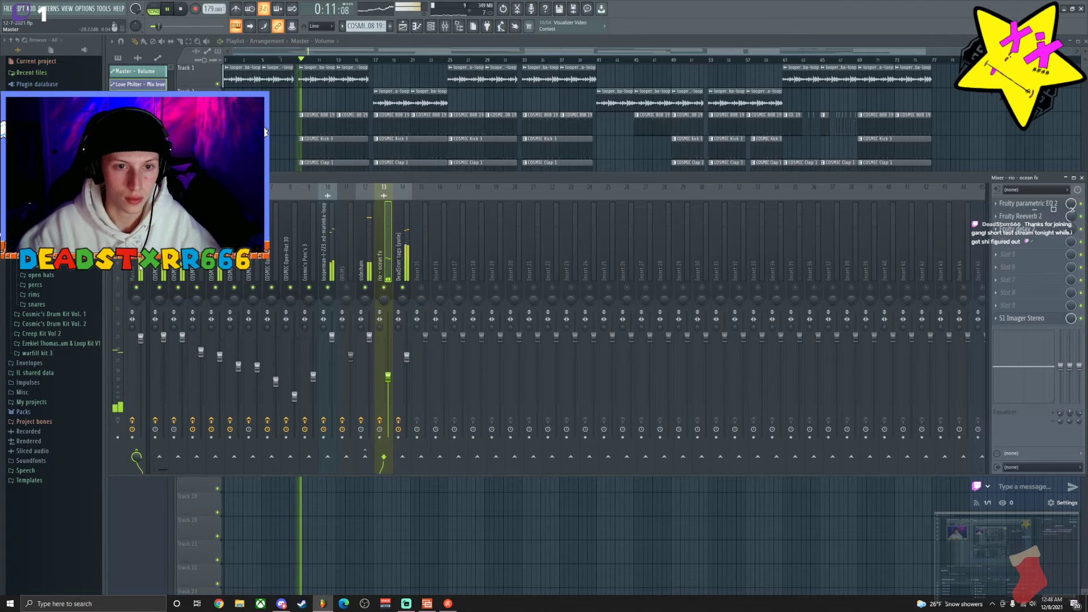
# Insert Gross Beat in slot 2 of the Master mixer track and load its Turntablist preset.
pyautogui.click(140, 338)
pyautogui.click(446, 27)
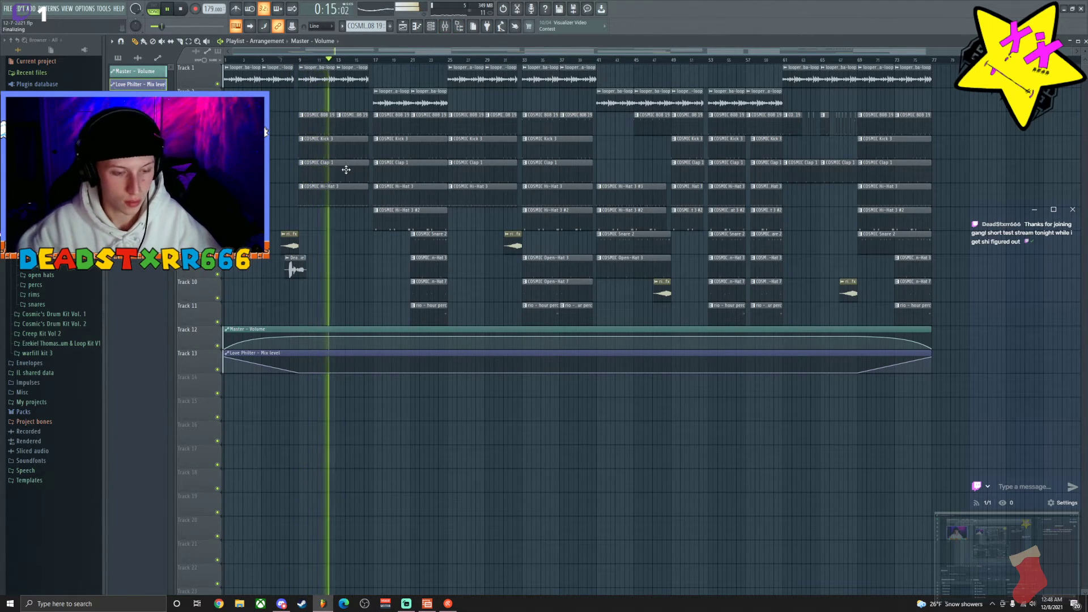
pyautogui.click(451, 25)
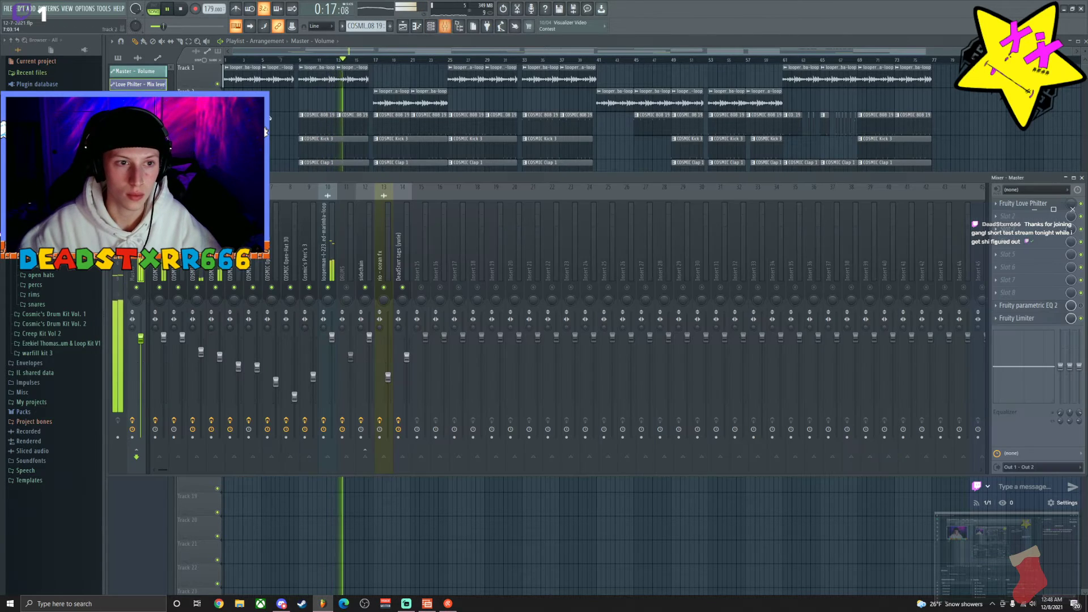
pyautogui.click(1018, 221)
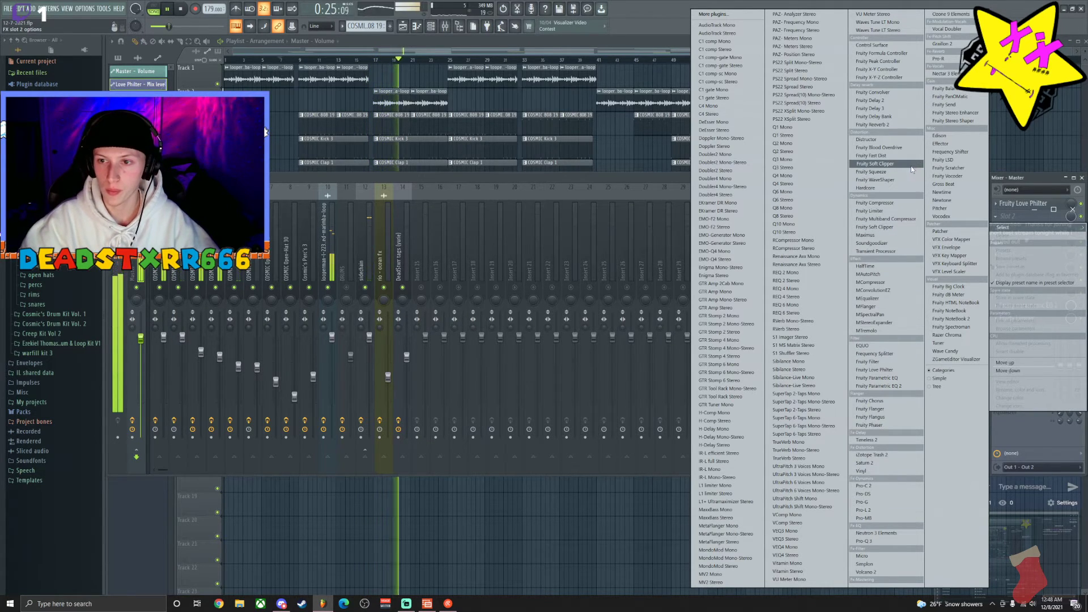
pyautogui.click(942, 184)
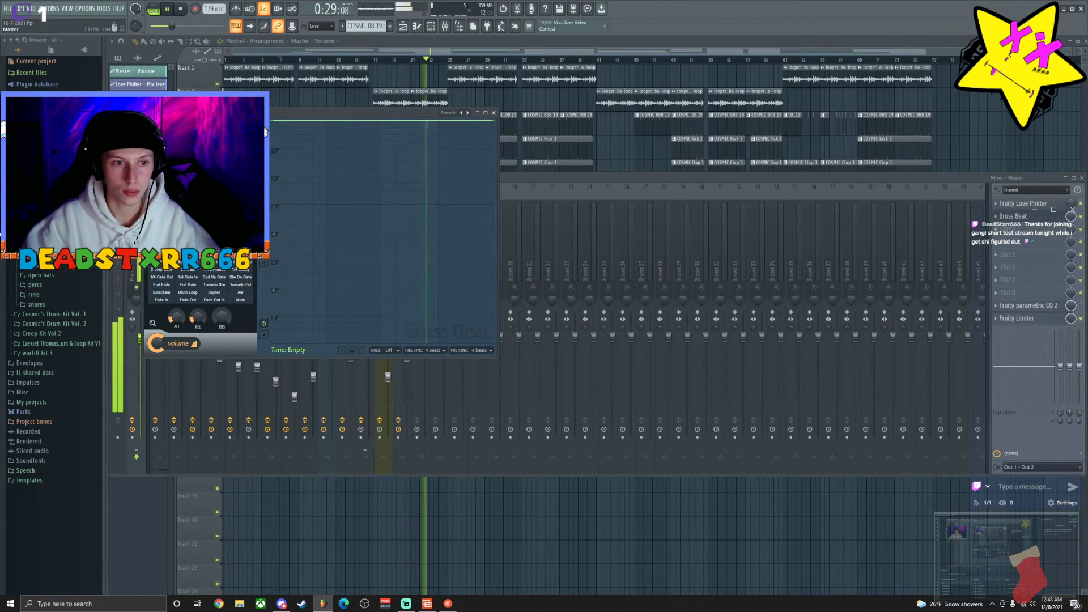
pyautogui.click(459, 115)
pyautogui.click(473, 174)
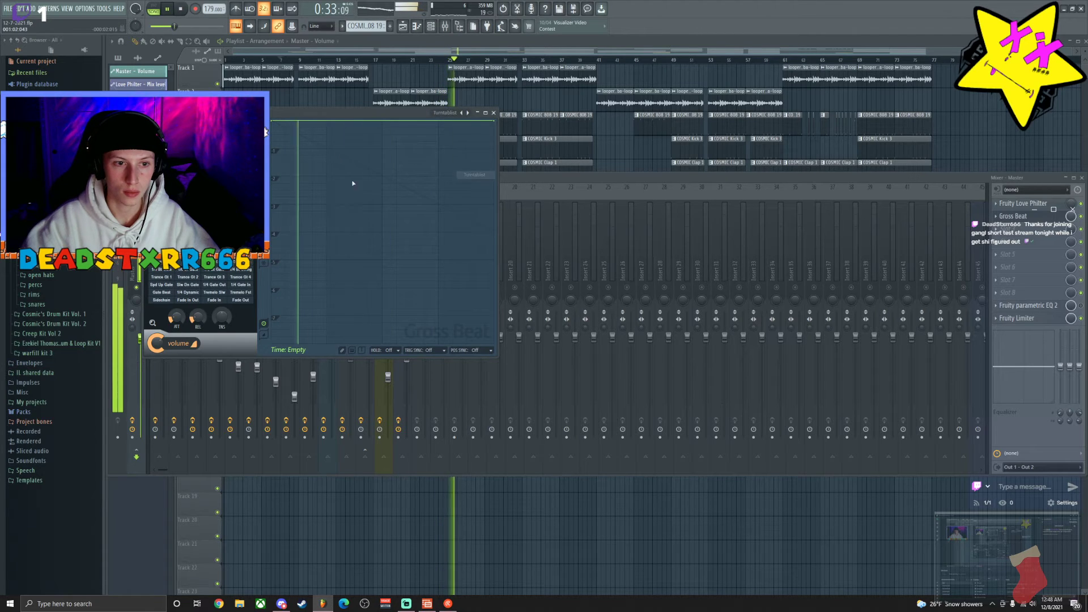
# Try out Gross Beat's time patterns, including Scrt Patt 1, Scrt Patt 4, 1/2 Bt Br Scrt, 1.5 Bt Juggle and Deck Off.
pyautogui.click(214, 164)
pyautogui.click(162, 179)
pyautogui.press('space')
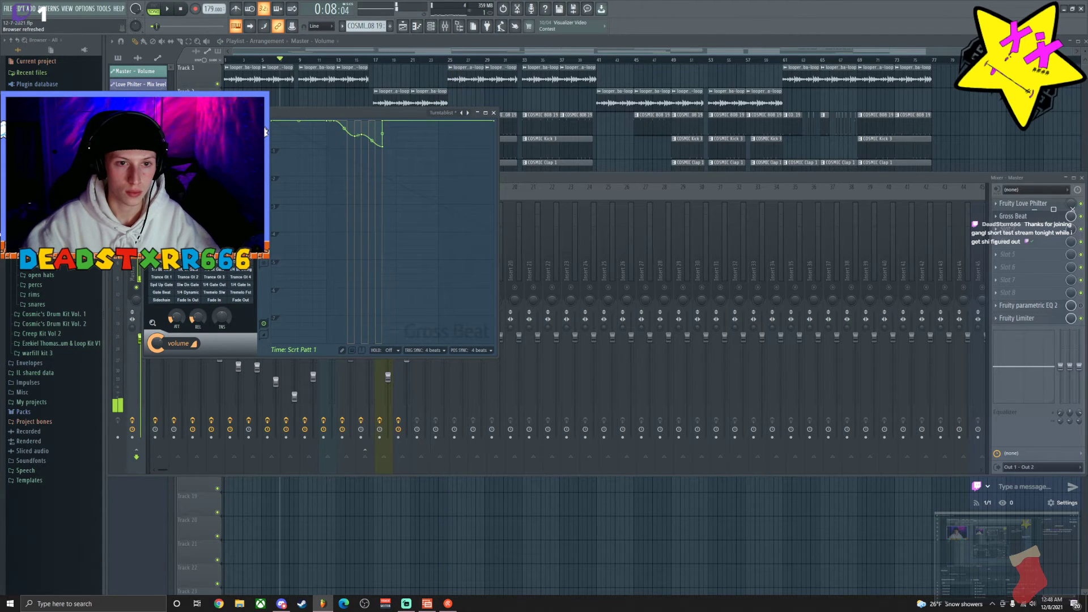
pyautogui.click(170, 153)
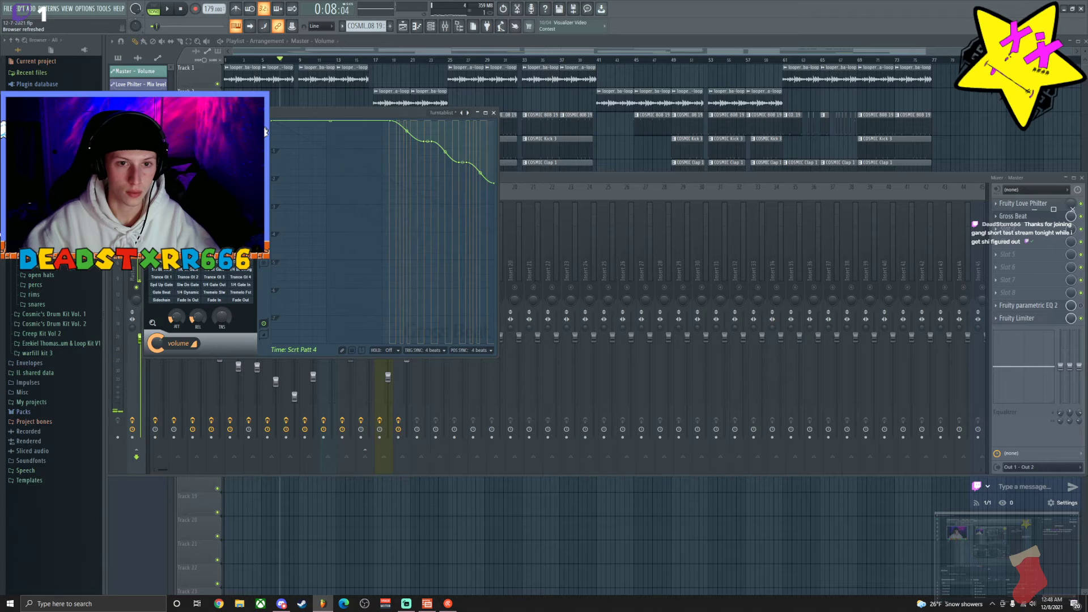
pyautogui.click(162, 170)
pyautogui.click(162, 173)
pyautogui.click(187, 174)
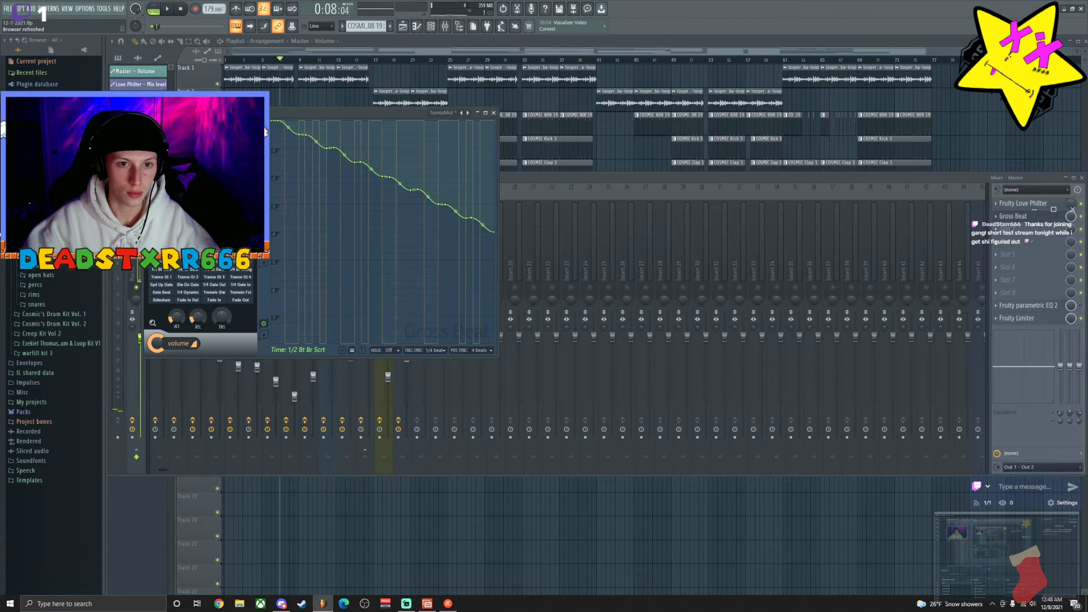
pyautogui.click(215, 174)
pyautogui.click(187, 181)
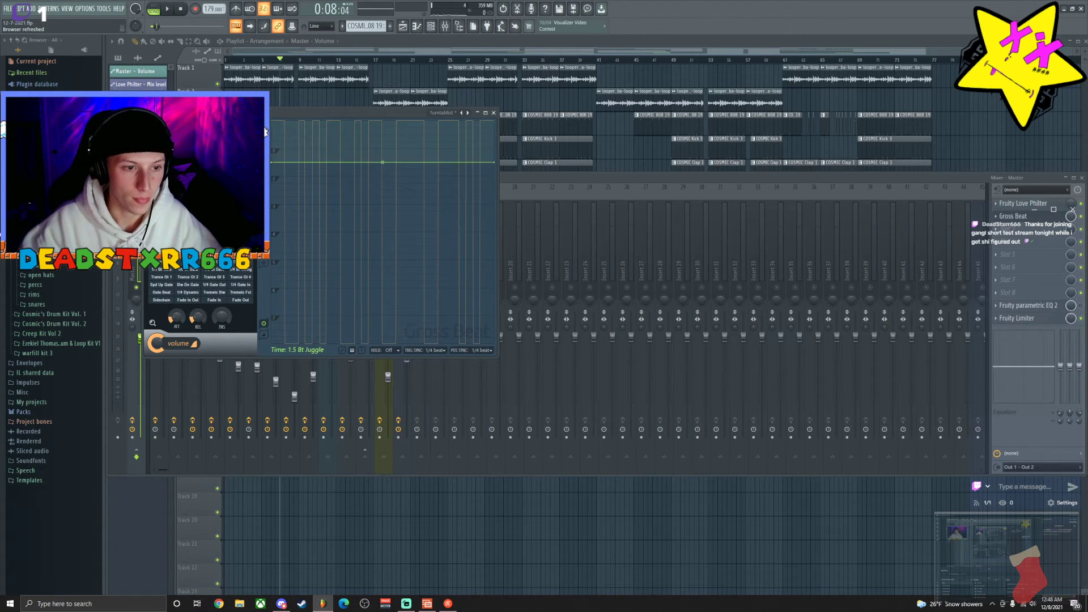
pyautogui.click(214, 181)
pyautogui.click(240, 181)
pyautogui.click(162, 189)
pyautogui.click(188, 188)
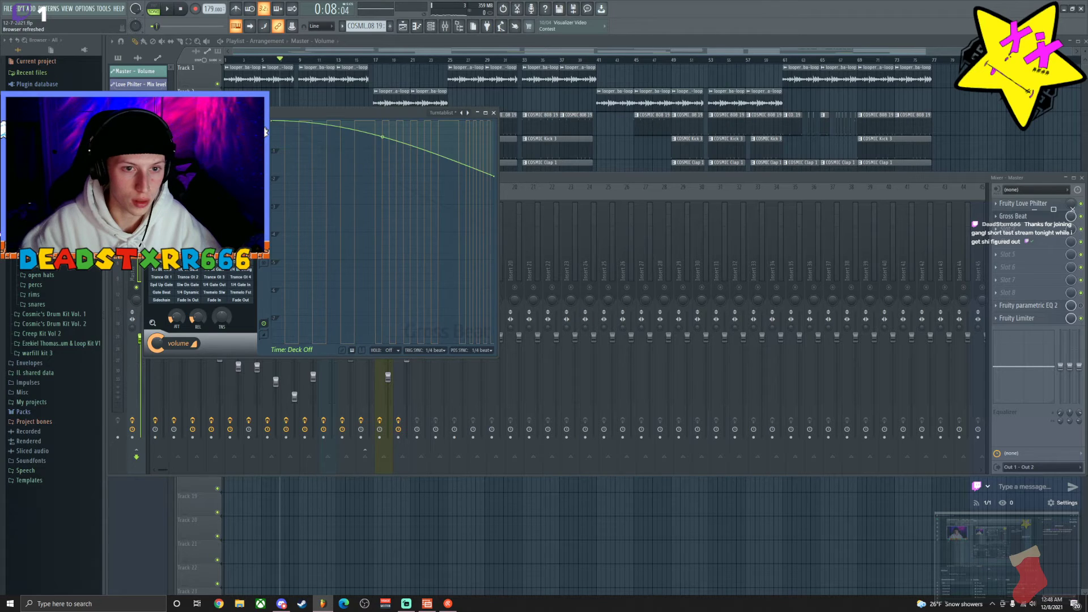
pyautogui.click(214, 189)
# Audition the Deck Off time pattern, set Gross Beat's volume pattern to Empty and close the plugin.
pyautogui.press('space')
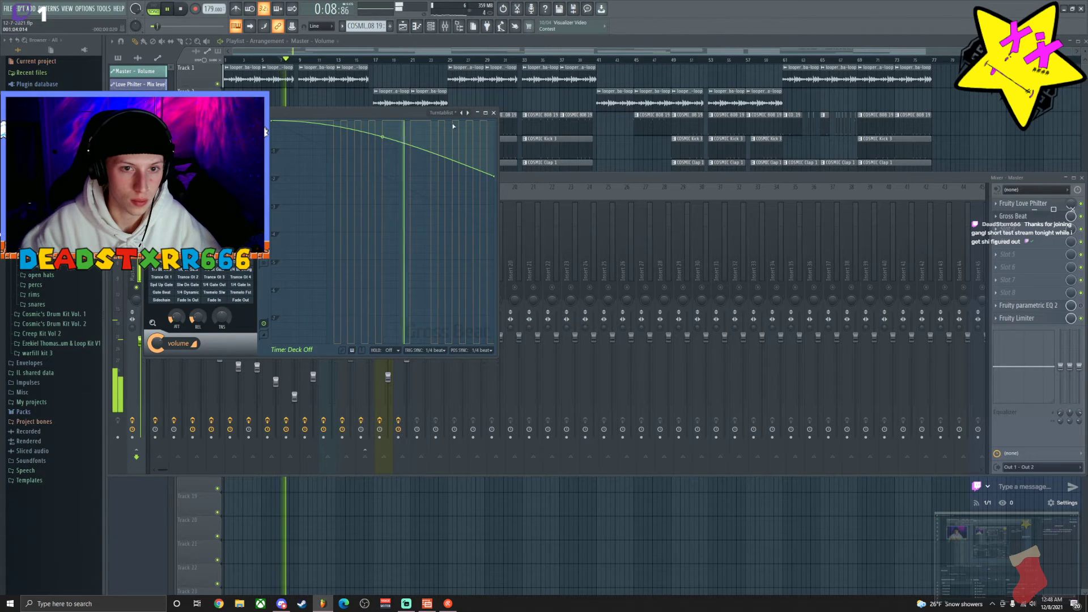
pyautogui.click(161, 238)
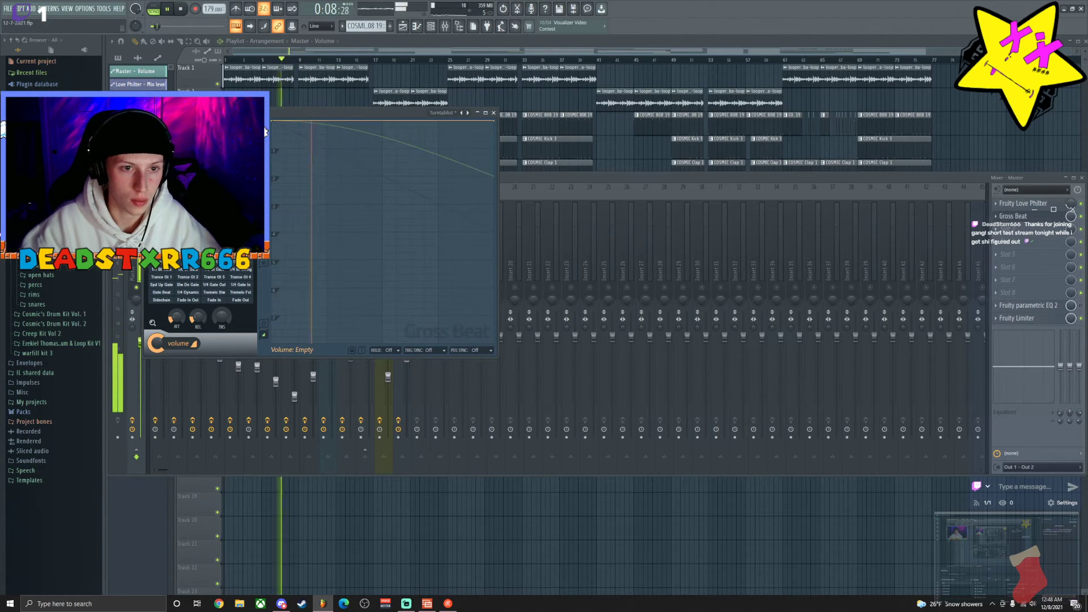
pyautogui.click(493, 113)
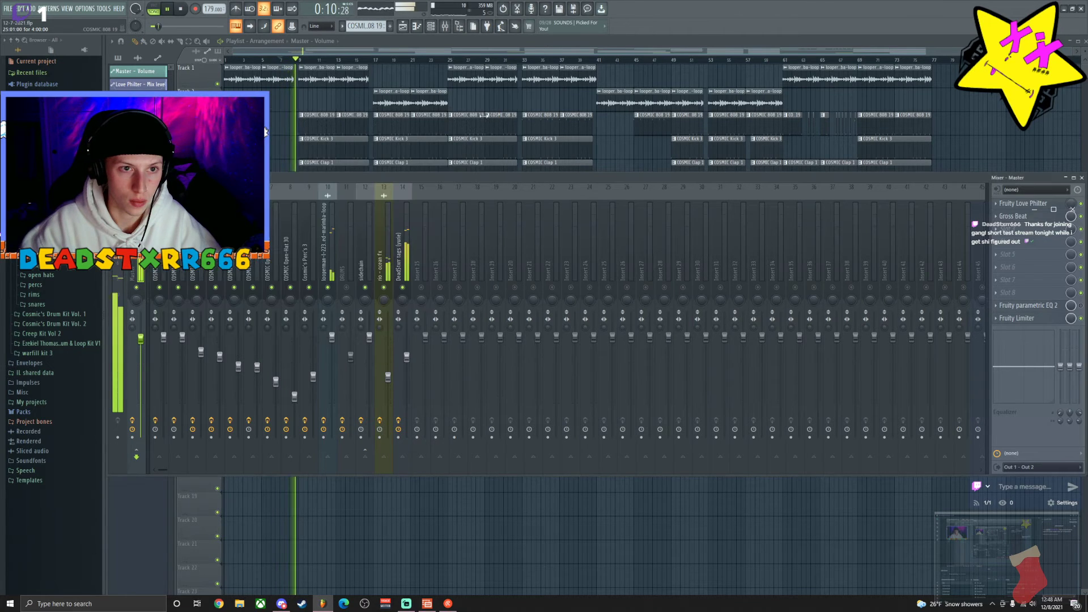
pyautogui.press('space')
# Select Gross Beat's Empty time pattern and draw a shallow curved slowdown at its end, adjusting it during playback.
pyautogui.click(1013, 217)
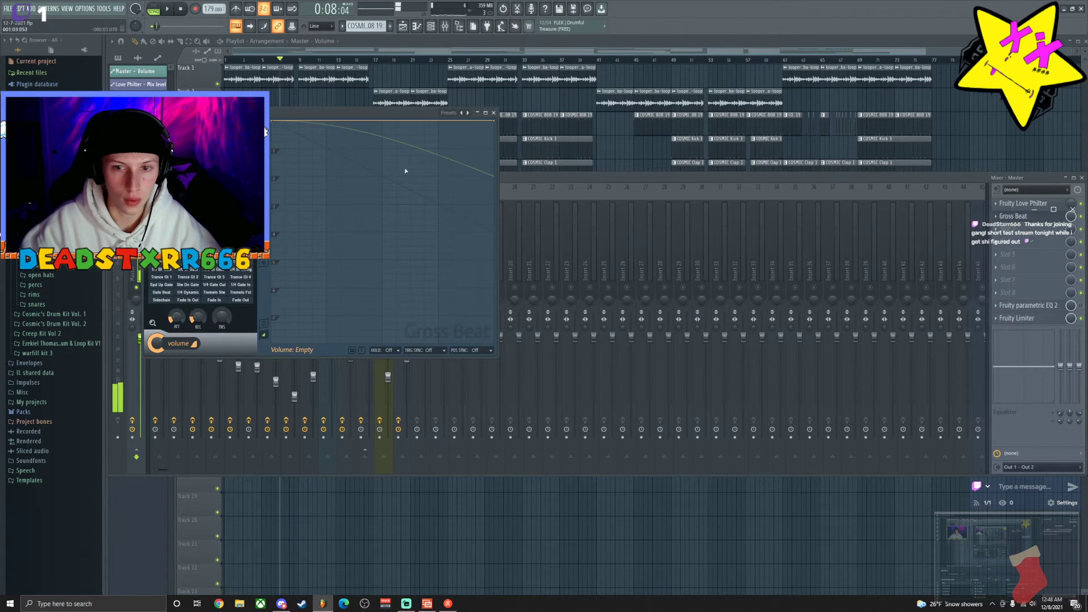
pyautogui.click(162, 162)
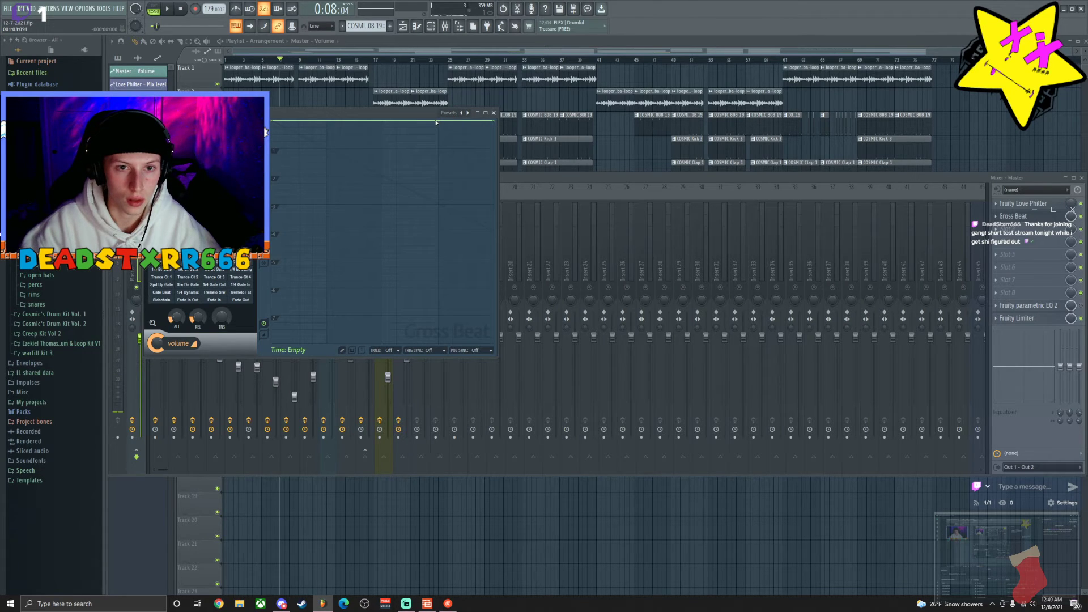
pyautogui.rightClick(494, 122)
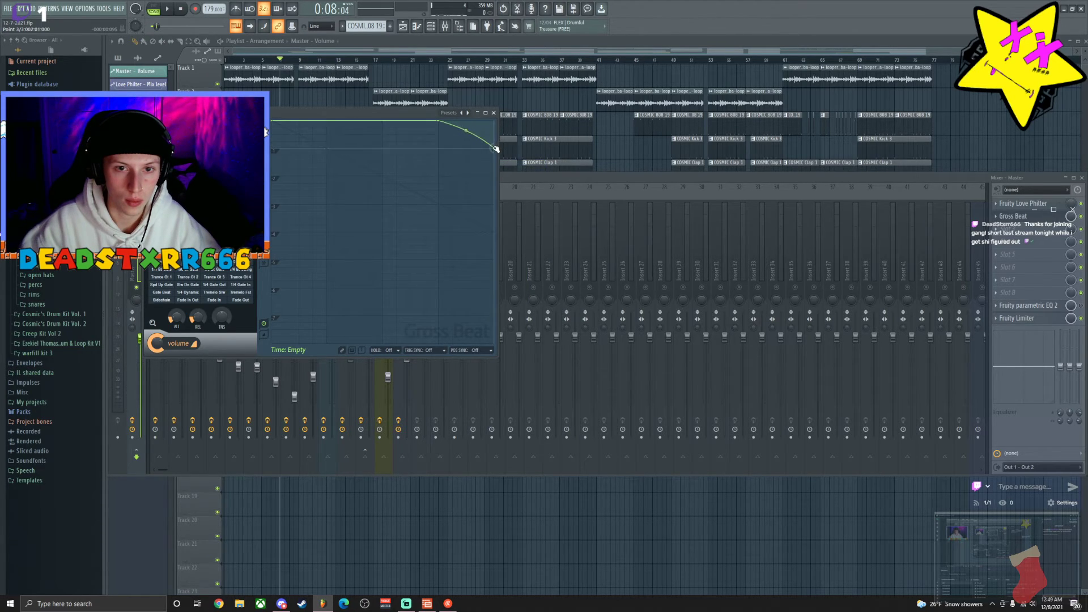
pyautogui.press('space')
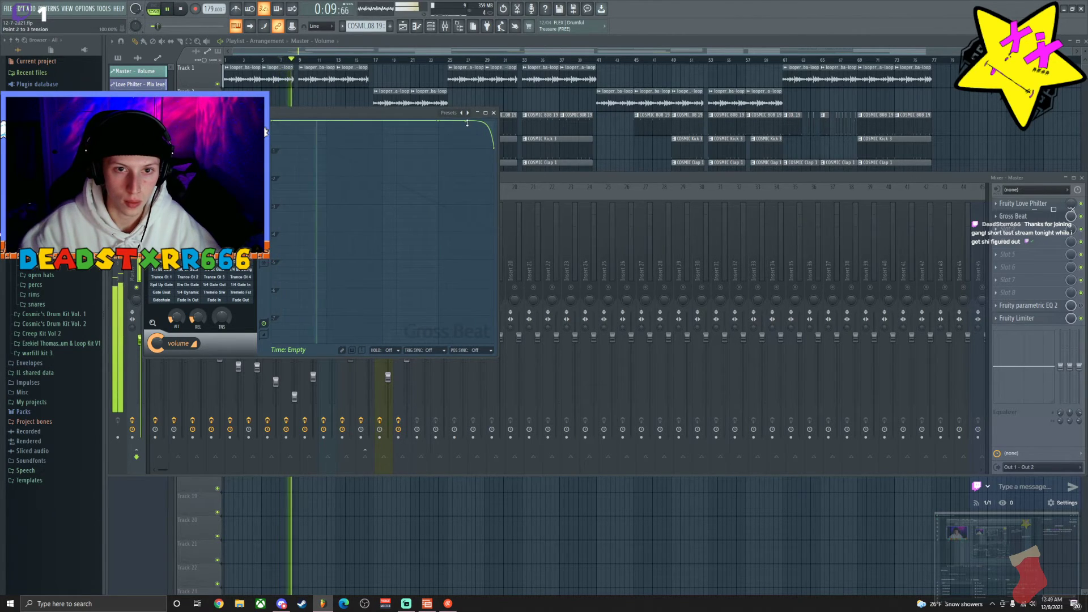
pyautogui.moveTo(466, 120); pyautogui.dragTo(495, 134)
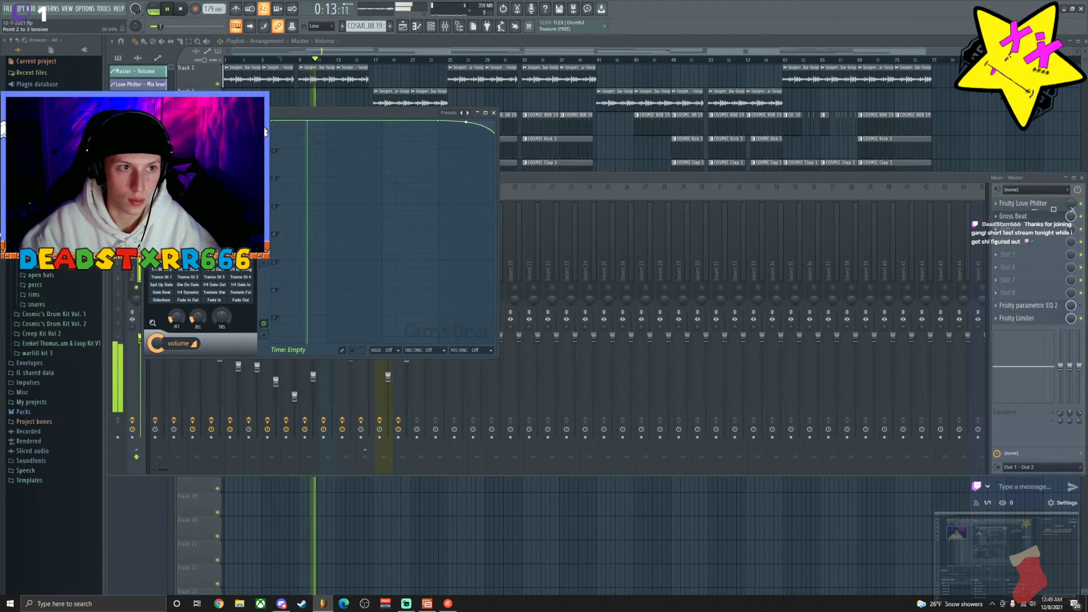
pyautogui.click(494, 113)
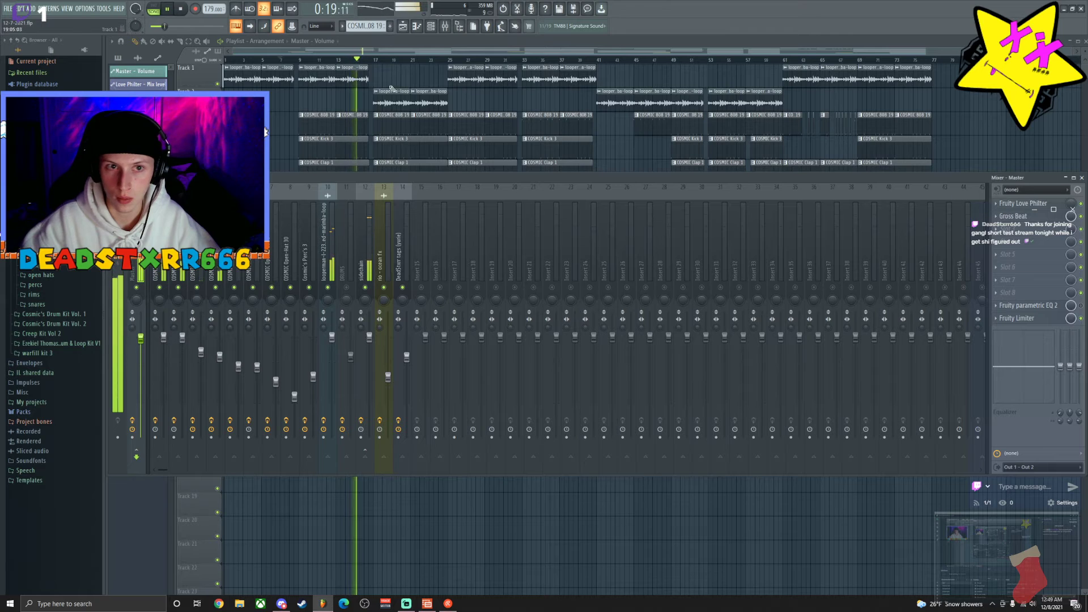
# Audition the transition from the intro into the drop at bar 9 with the Gross Beat slowdown.
pyautogui.click(288, 59)
pyautogui.scroll(2, 293, 60)
pyautogui.scroll(2, 292, 61)
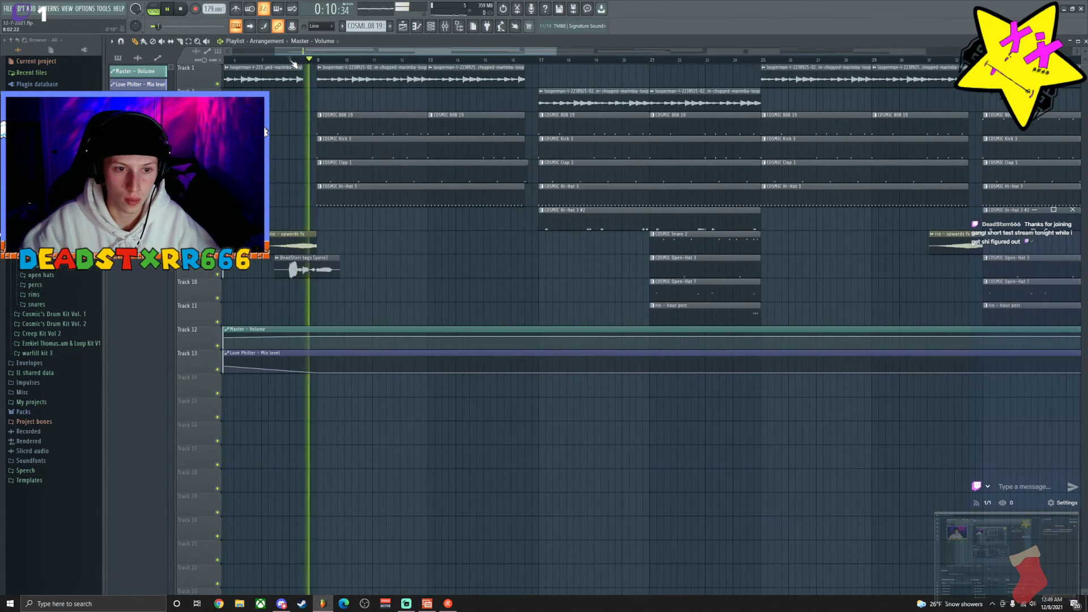
pyautogui.click(290, 60)
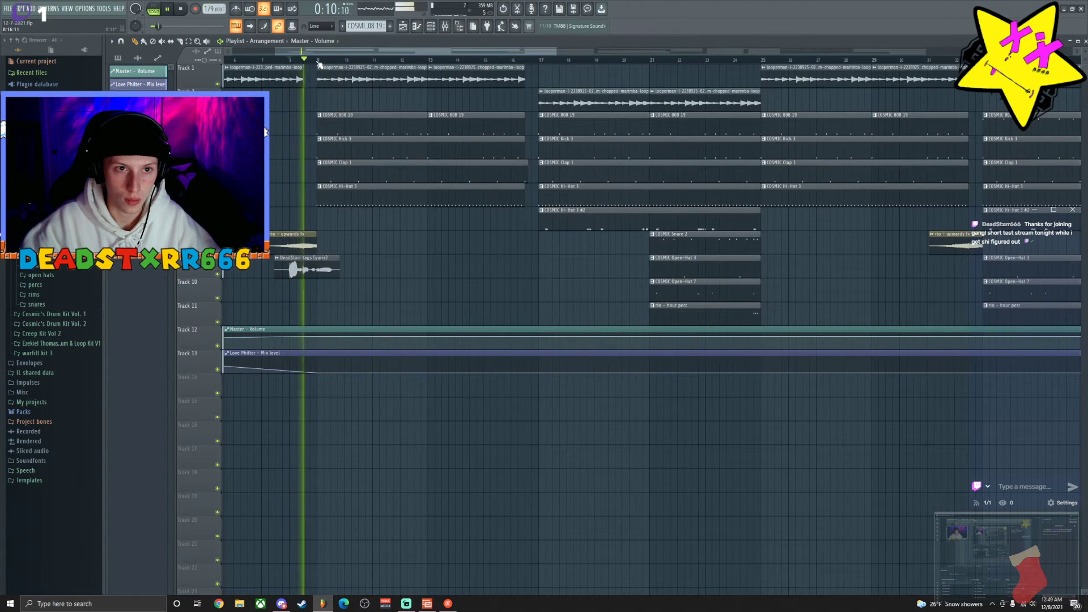
pyautogui.press('space')
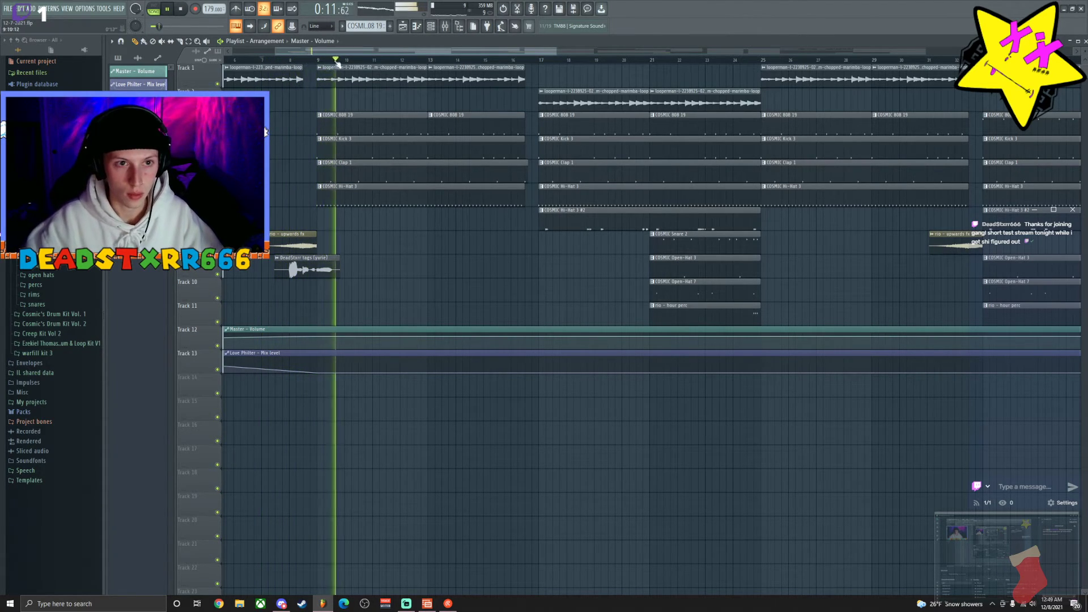
pyautogui.press('space')
# Create an automation clip for the mix level of Gross Beat on the Master track.
pyautogui.click(457, 28)
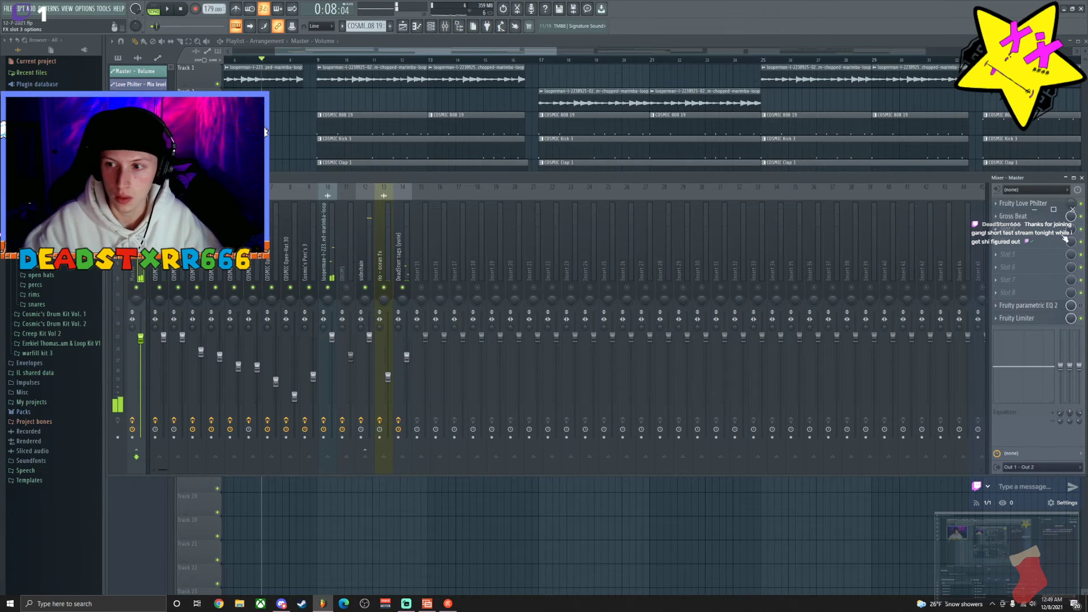
pyautogui.rightClick(1070, 217)
pyautogui.click(1036, 280)
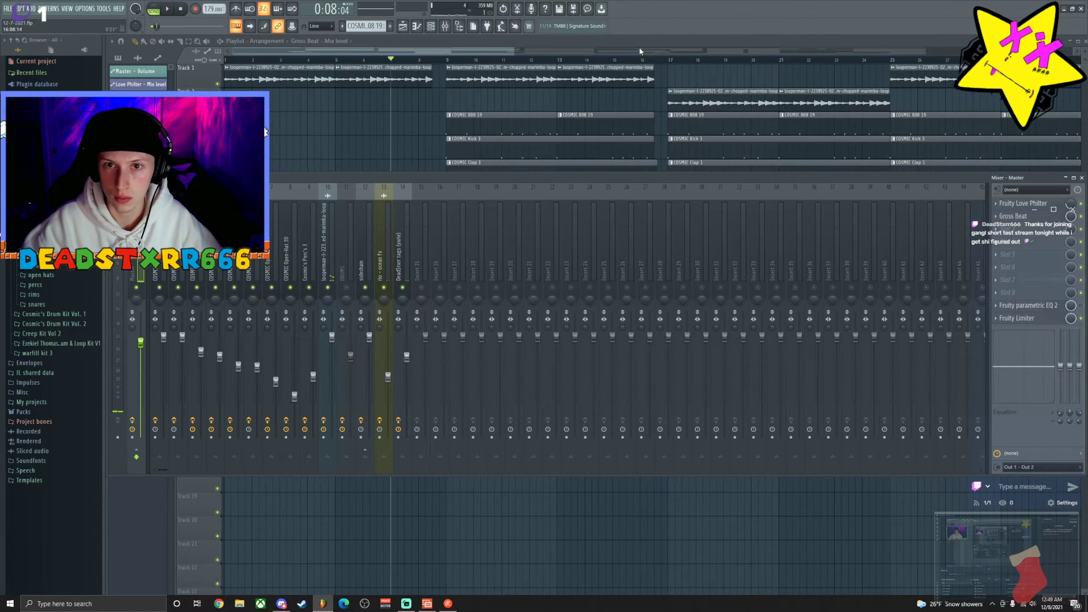
pyautogui.click(447, 28)
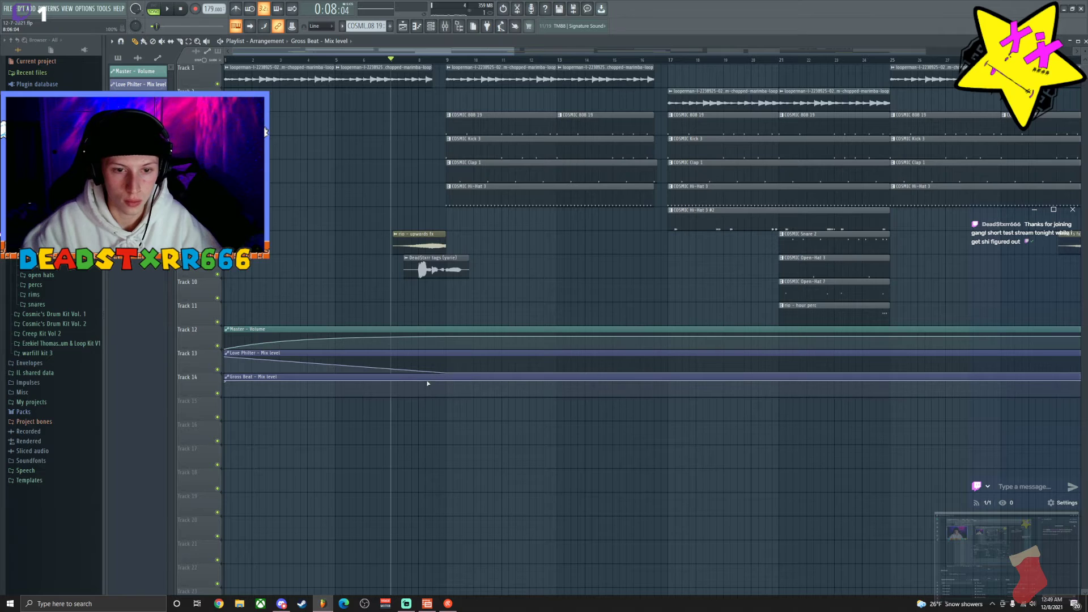
# Shape the Gross Beat mix level automation to stay at zero until bar 8, jump to full and drop back to zero at bar 9.
pyautogui.press('space')
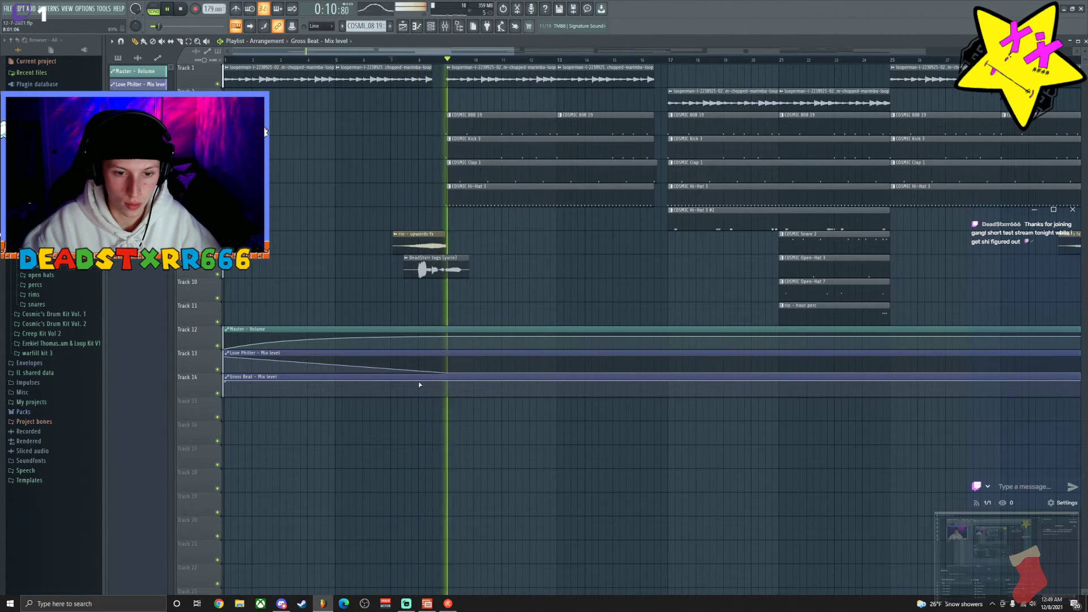
pyautogui.press('space')
pyautogui.moveTo(418, 382); pyautogui.dragTo(448, 408)
pyautogui.rightClick(440, 382)
pyautogui.rightClick(446, 382)
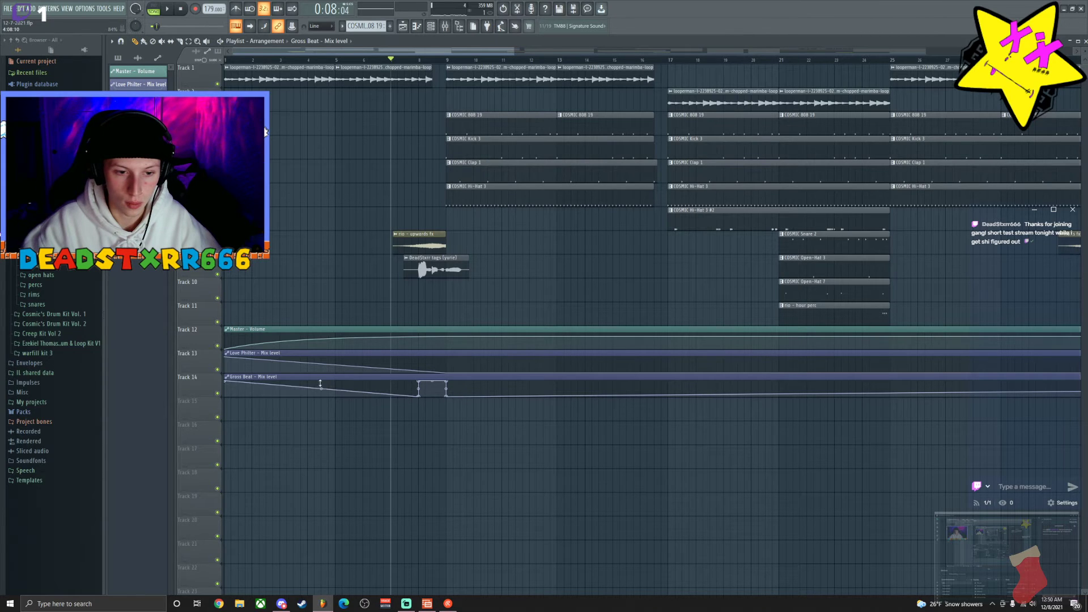
pyautogui.moveTo(227, 384); pyautogui.dragTo(215, 412)
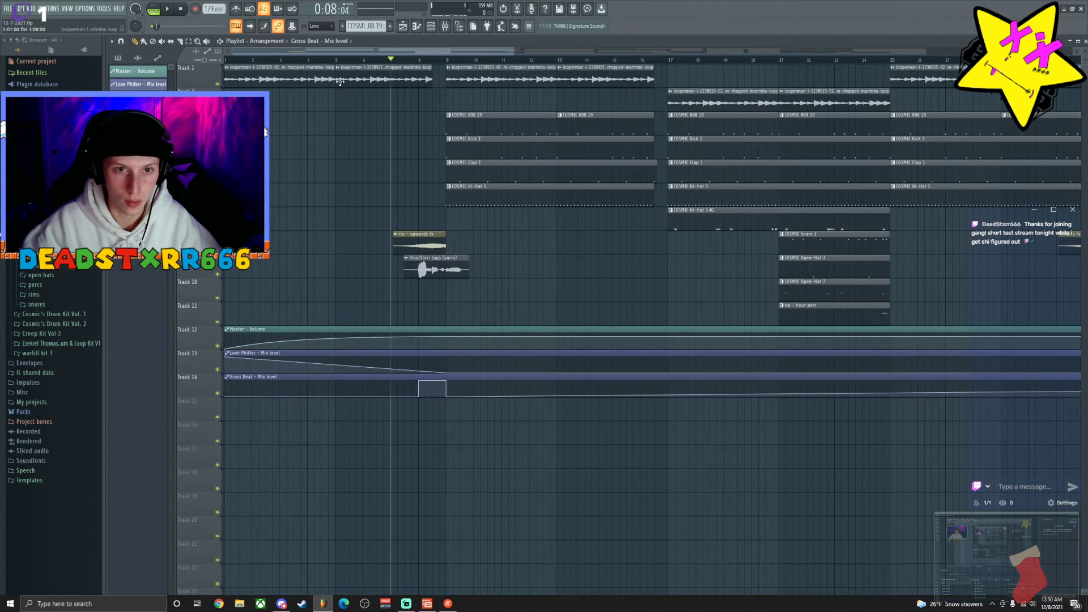
# Lower the final point of the Gross Beat mix level automation at bar 77 to zero and audition the drop.
pyautogui.scroll(-4, 351, 64)
pyautogui.scroll(-4, 353, 65)
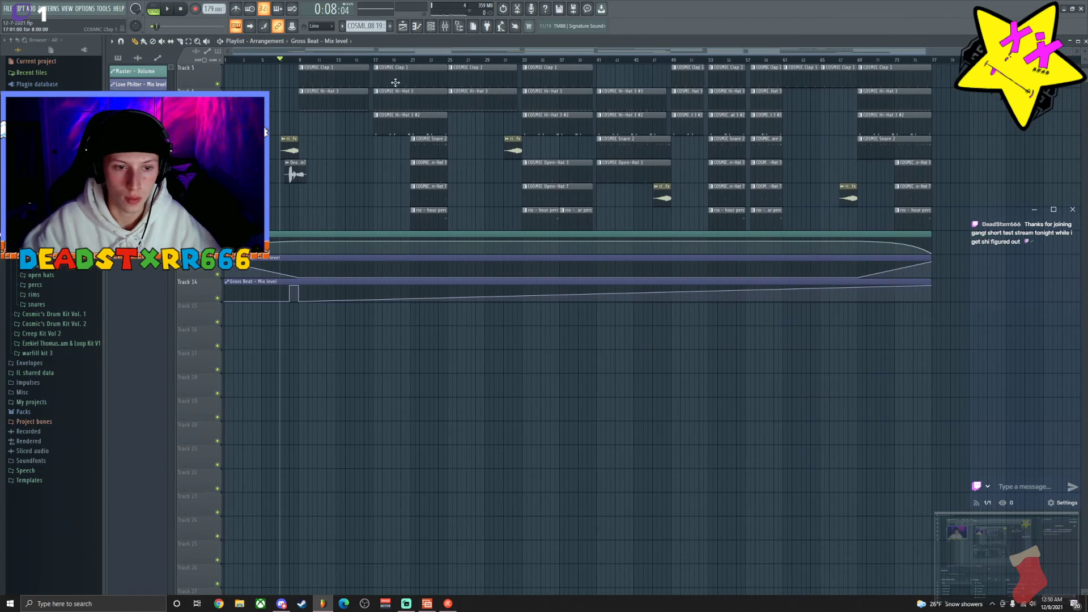
pyautogui.moveTo(931, 288); pyautogui.dragTo(931, 302)
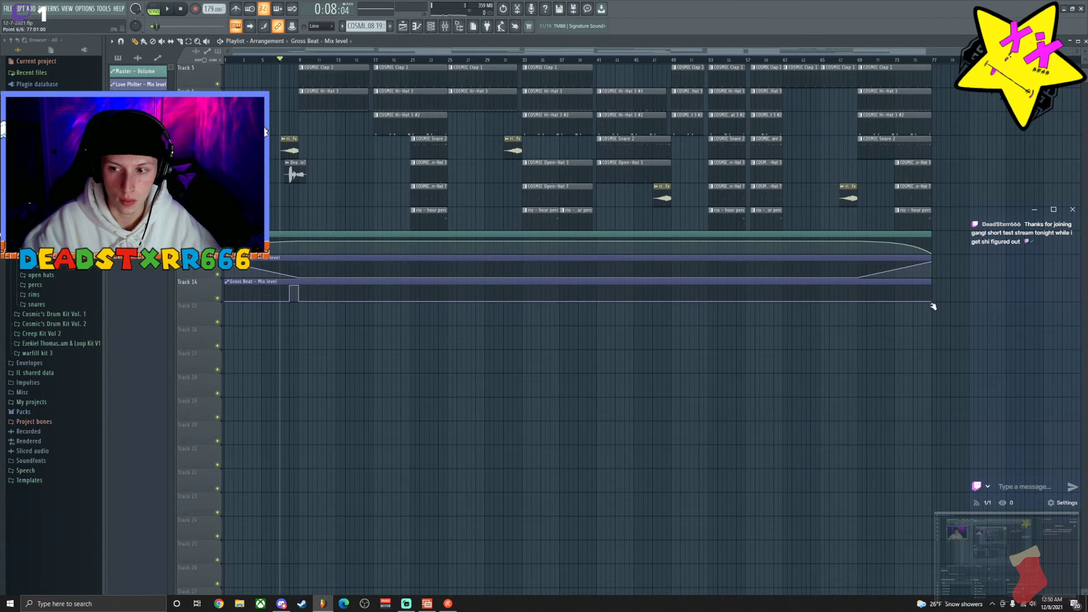
pyautogui.press('space')
pyautogui.scroll(2, 471, 168)
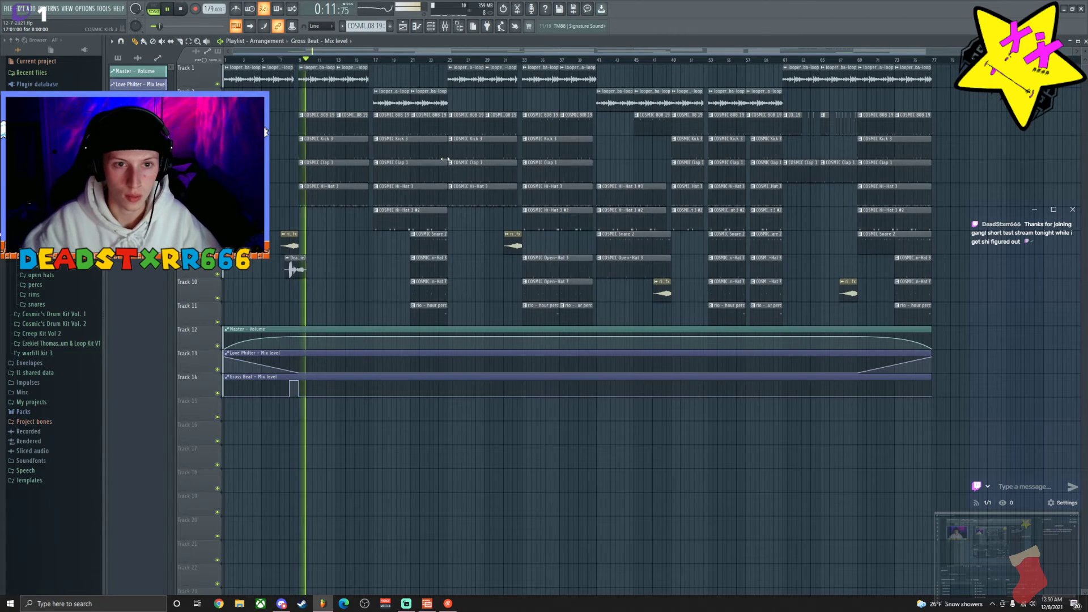
# Try Gross Beat in effect slot 8 of the chopped marimba loop's mixer track.
pyautogui.click(445, 26)
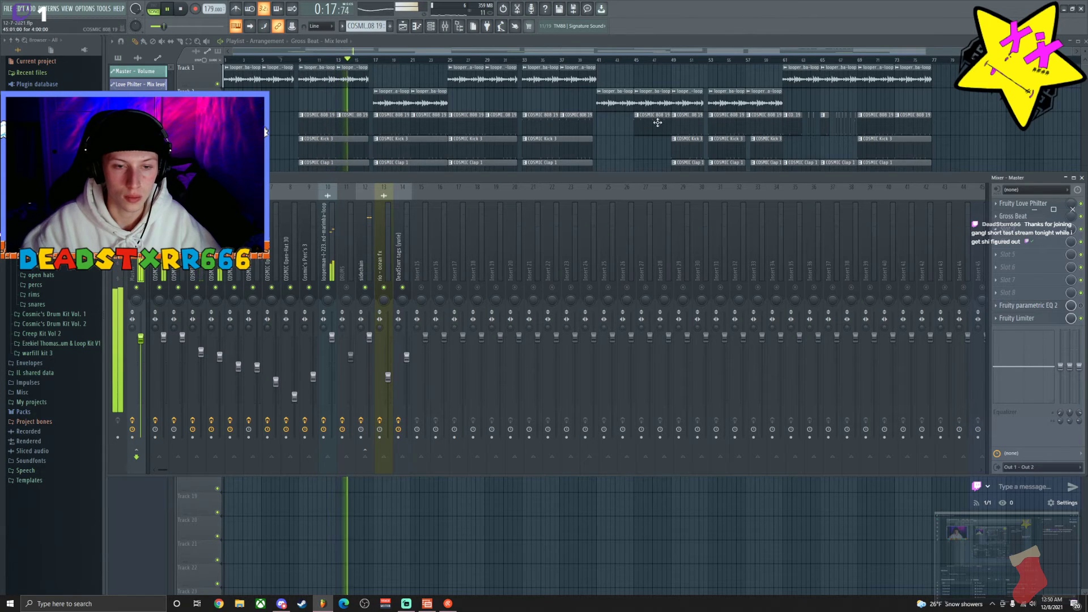
pyautogui.click(445, 26)
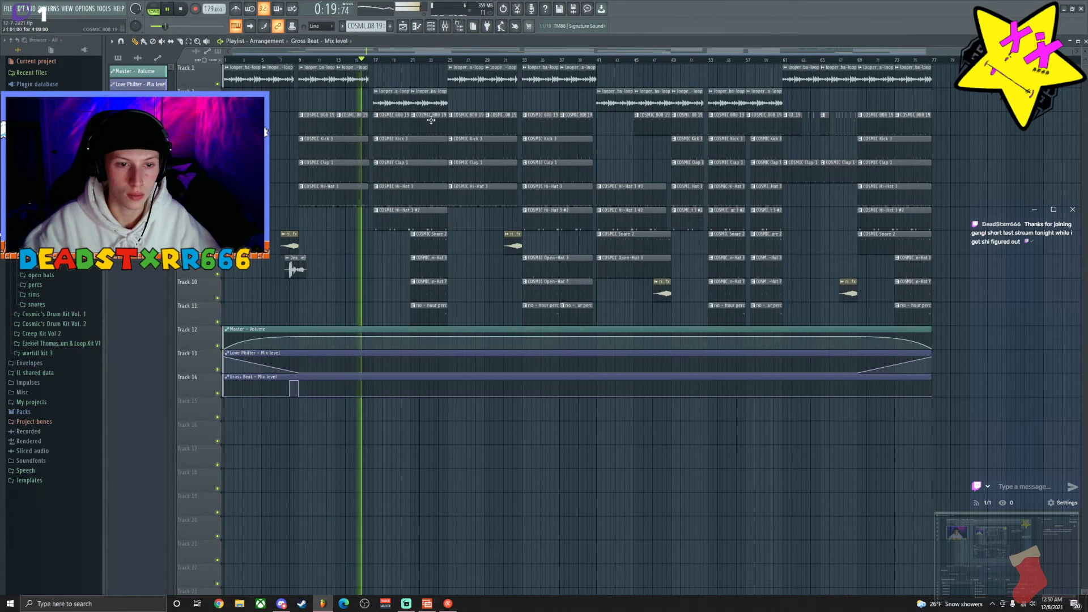
pyautogui.click(446, 27)
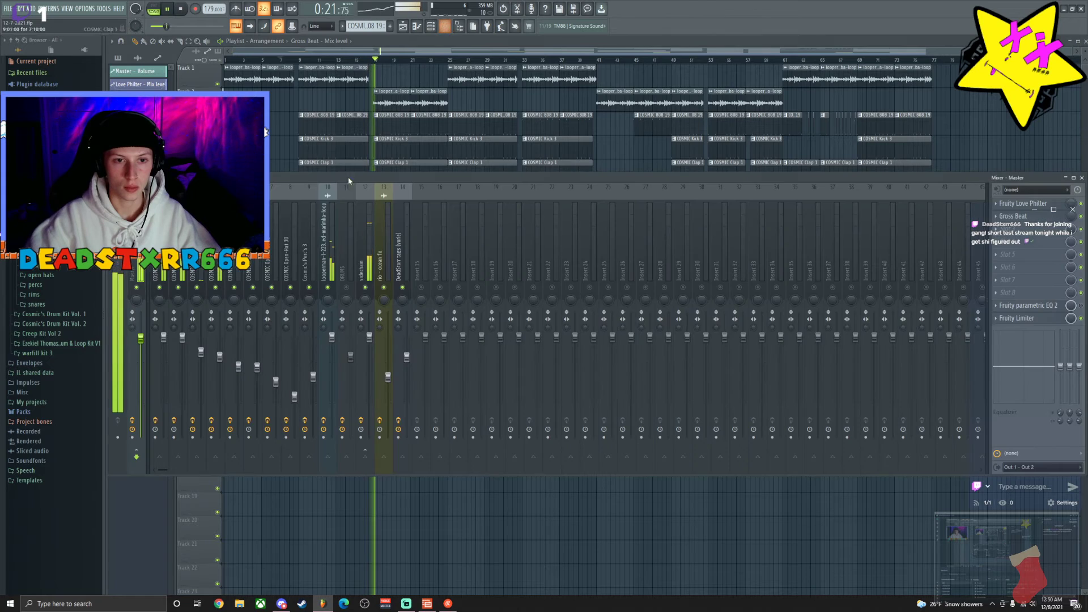
pyautogui.click(1021, 296)
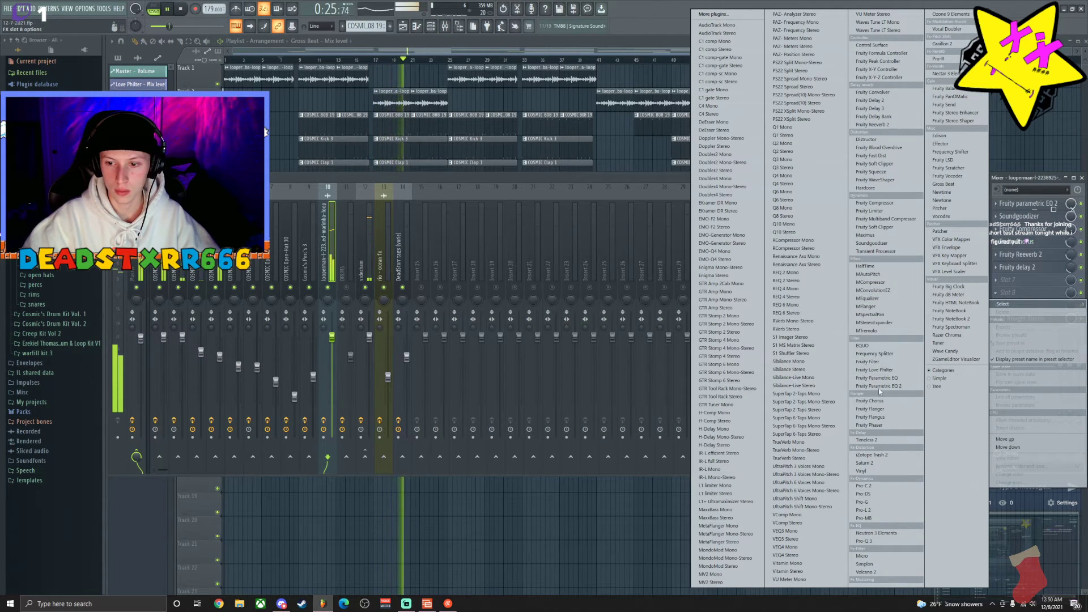
pyautogui.click(960, 186)
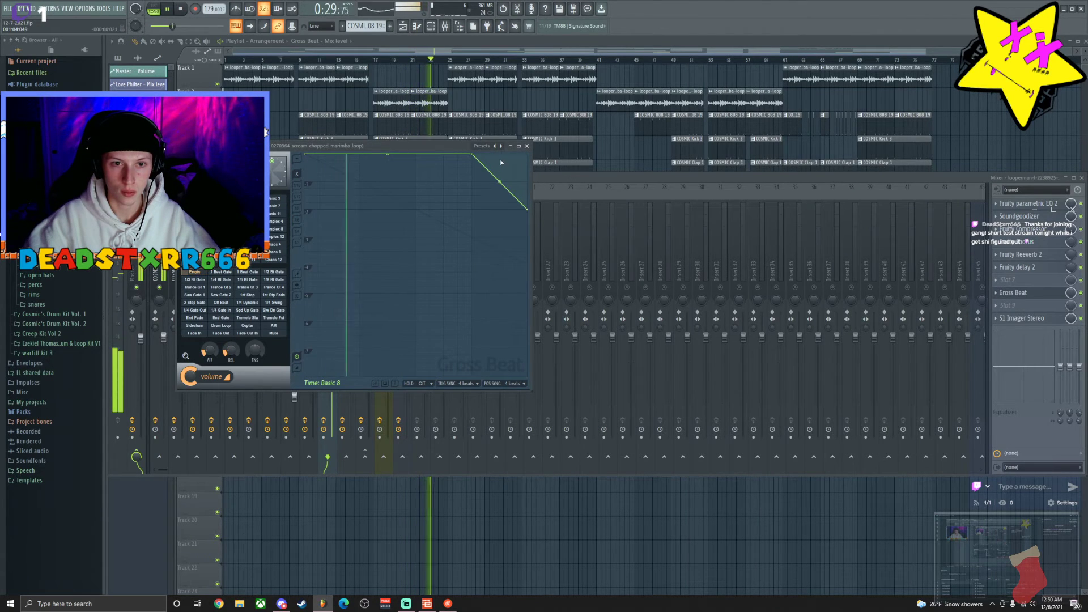
pyautogui.click(526, 146)
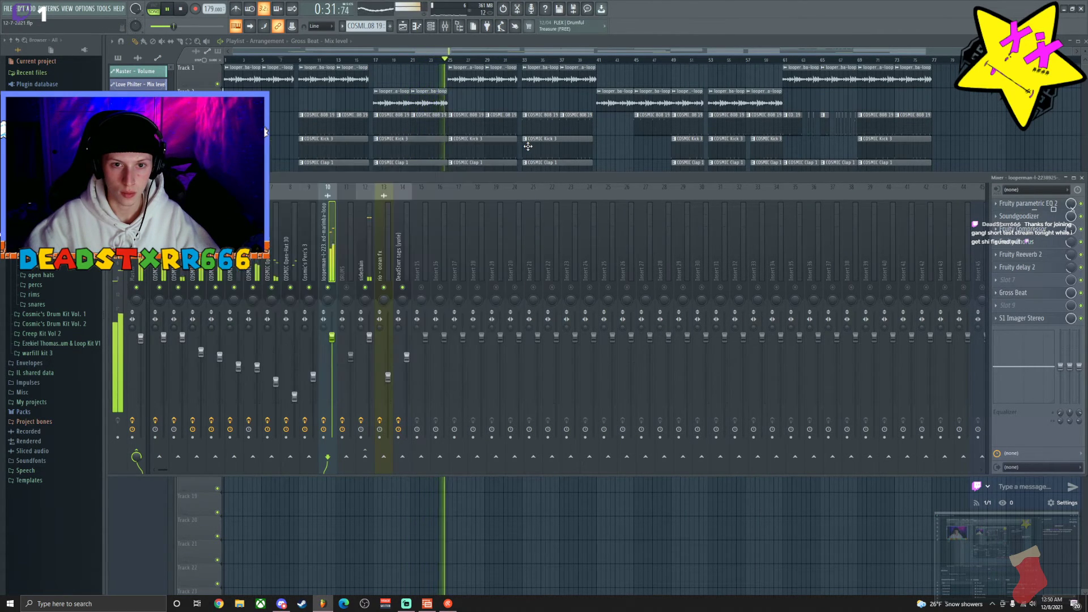
# Audition the section from bar 41 with Gross Beat on the marimba loop and reopen the plugin.
pyautogui.click(600, 60)
pyautogui.click(445, 26)
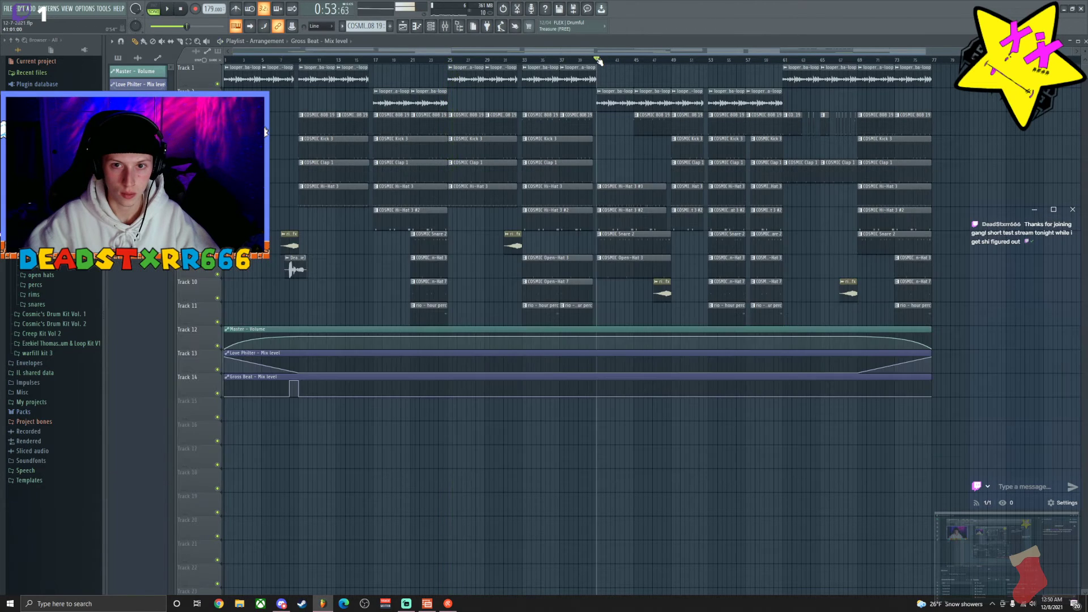
pyautogui.click(446, 26)
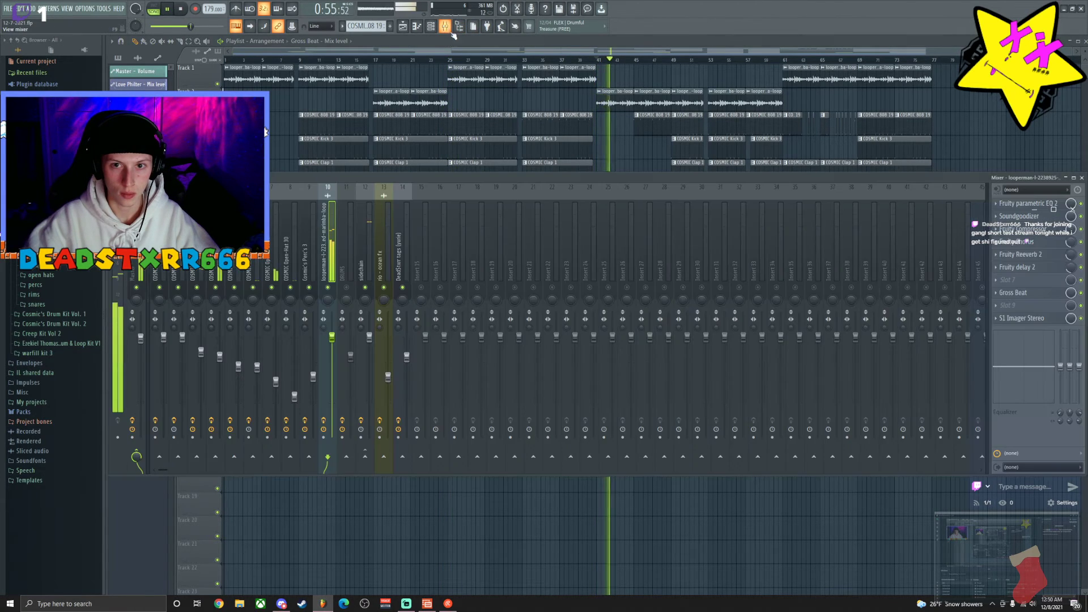
pyautogui.click(1080, 293)
pyautogui.click(1055, 293)
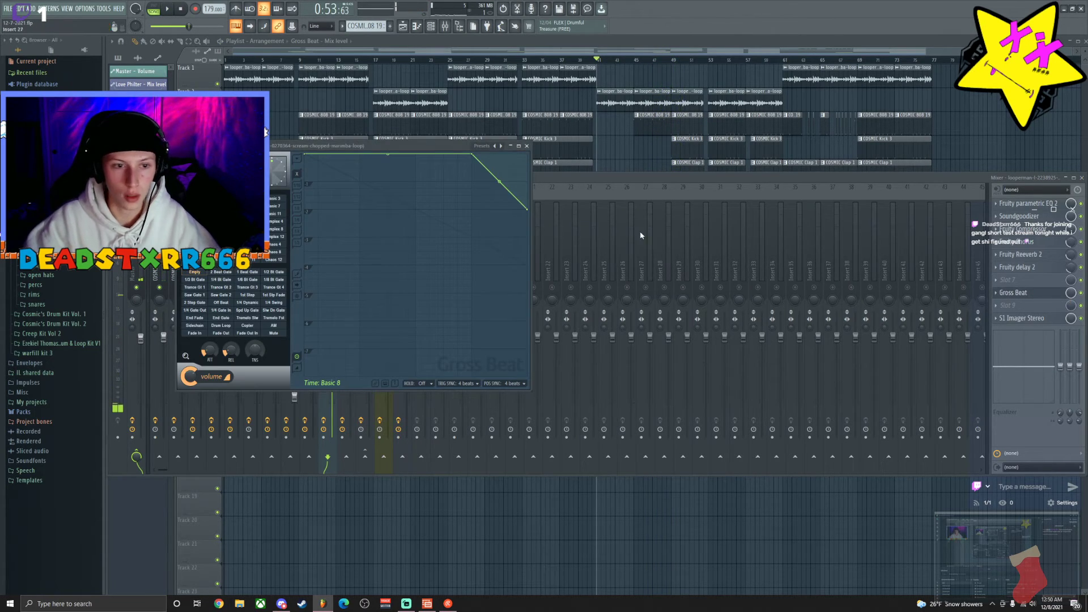
# Select the Basic 7 time pattern in the marimba loop's Gross Beat and flatten its end slope, checking it in playback.
pyautogui.click(194, 206)
pyautogui.click(221, 198)
pyautogui.click(195, 198)
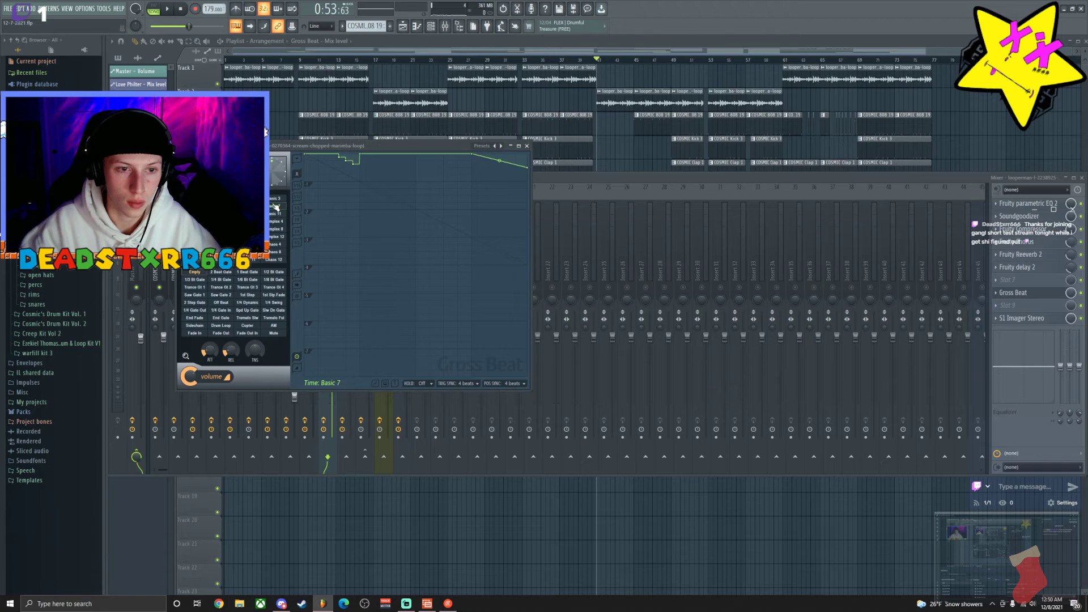
pyautogui.press('space')
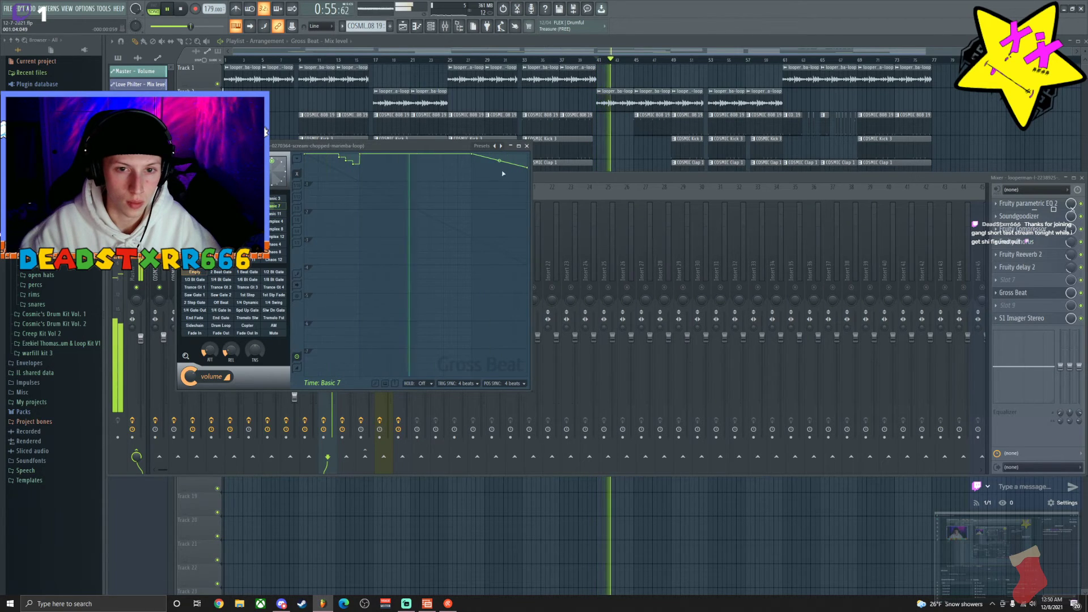
pyautogui.press('space')
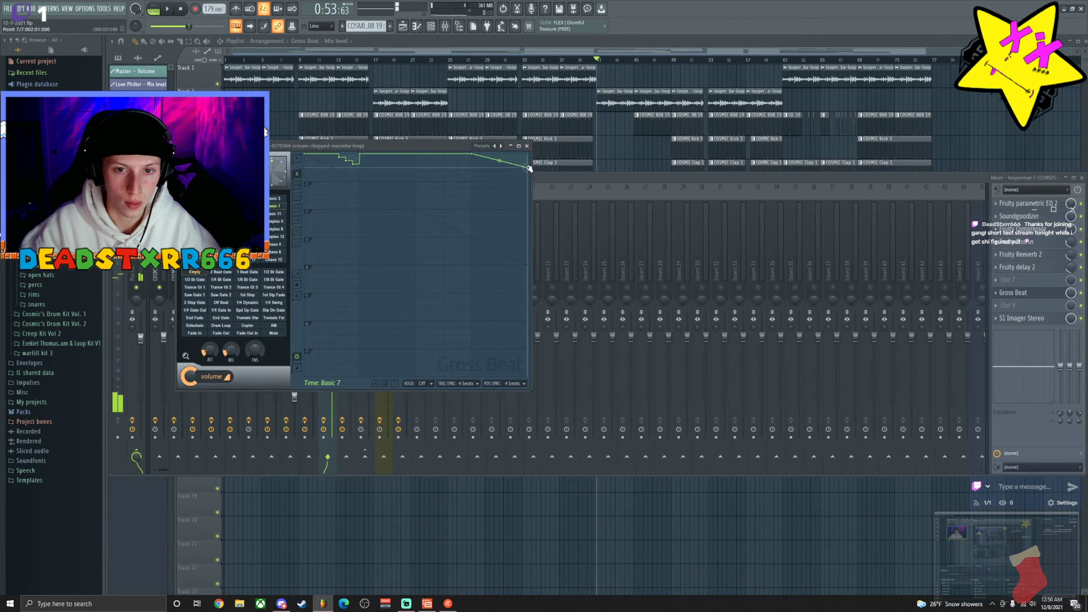
pyautogui.moveTo(528, 169); pyautogui.dragTo(530, 153)
pyautogui.press('space')
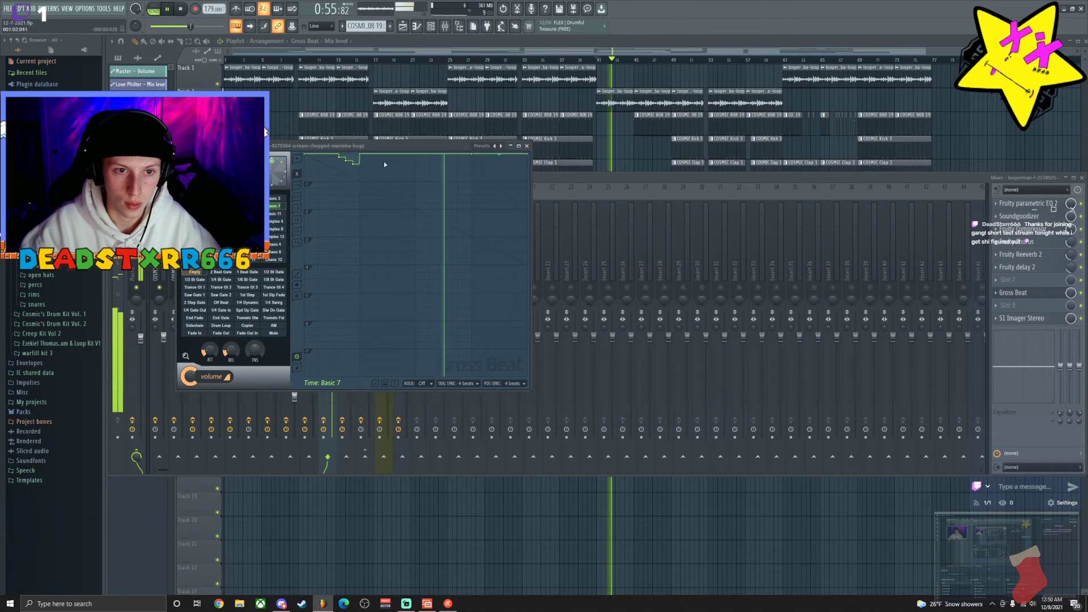
pyautogui.click(526, 146)
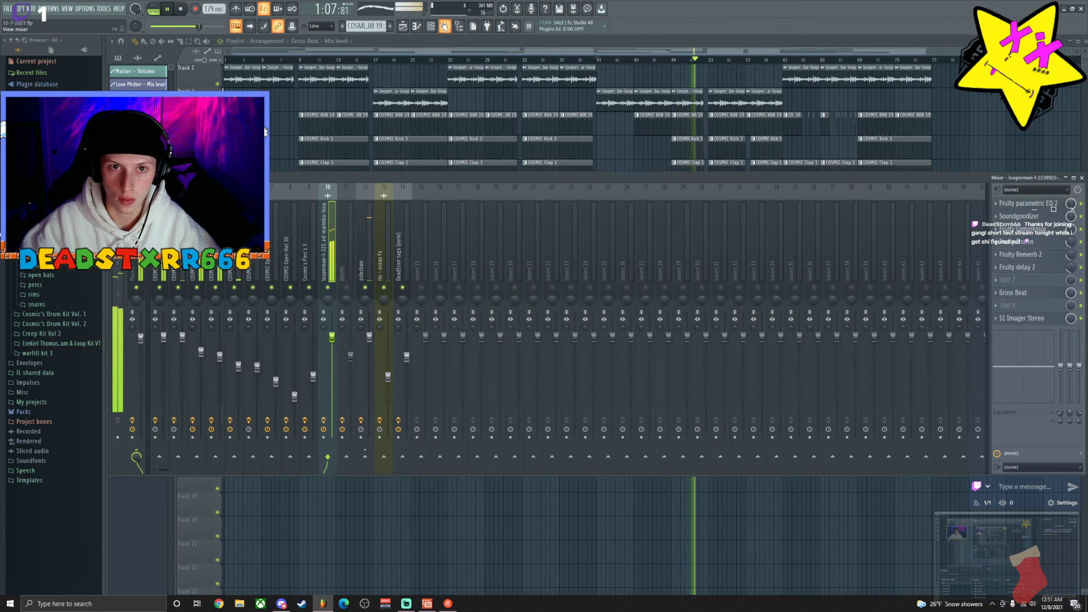
# Try a 60% mix level for Gross Beat on the marimba loop track and inspect its time pattern.
pyautogui.click(1037, 297)
pyautogui.click(1038, 296)
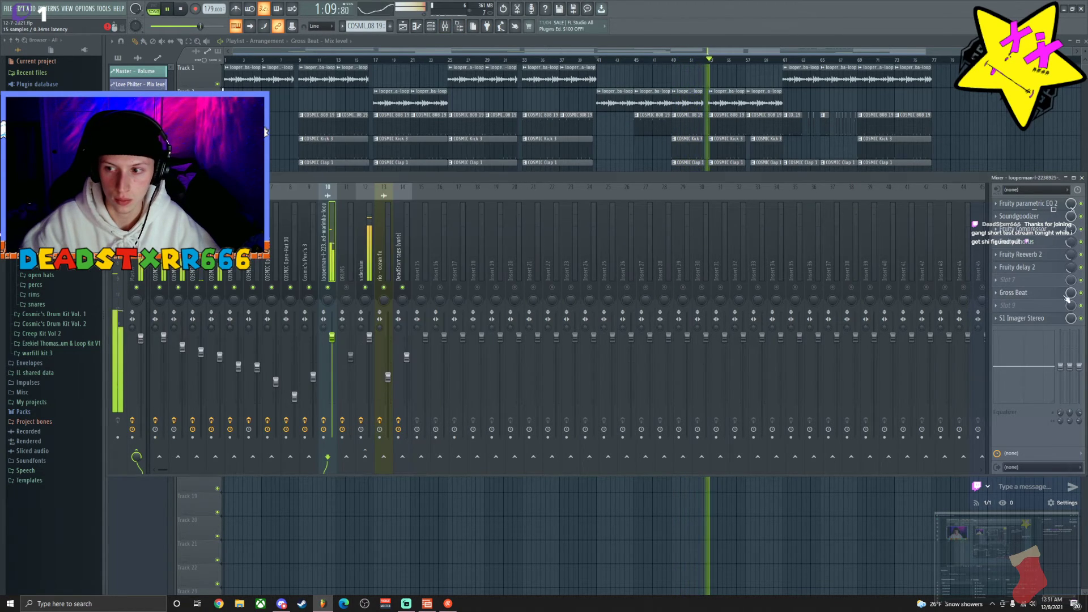
pyautogui.moveTo(1070, 294); pyautogui.dragTo(1070, 311)
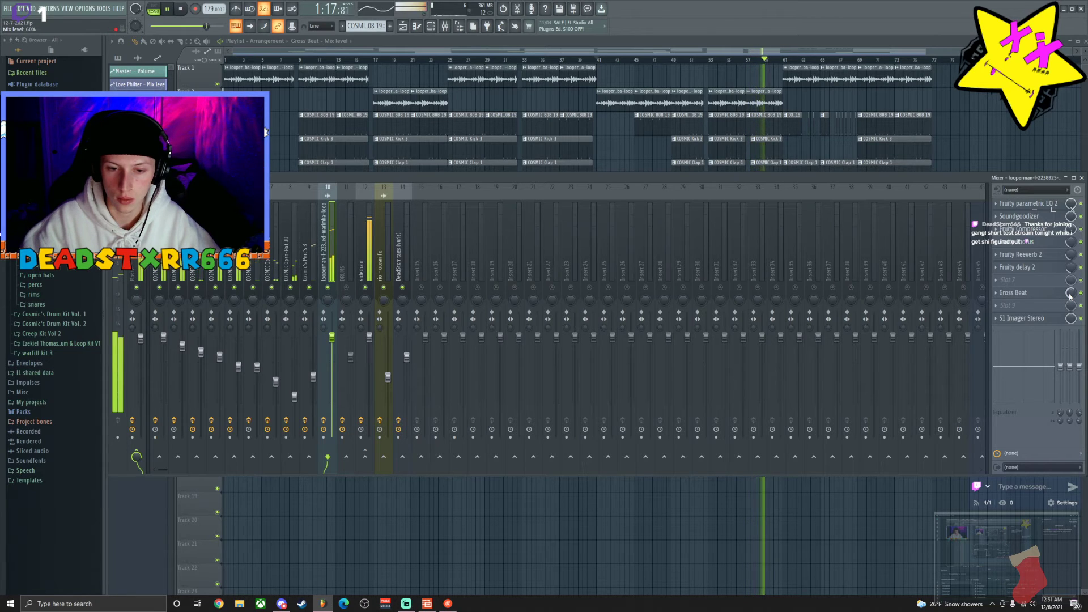
pyautogui.click(1014, 293)
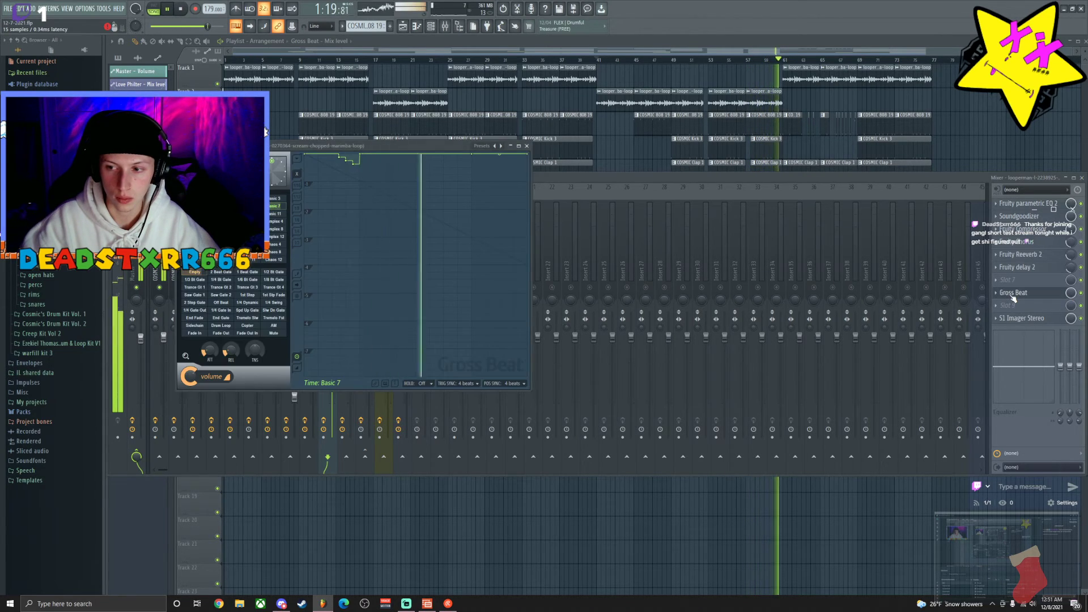
pyautogui.click(1013, 294)
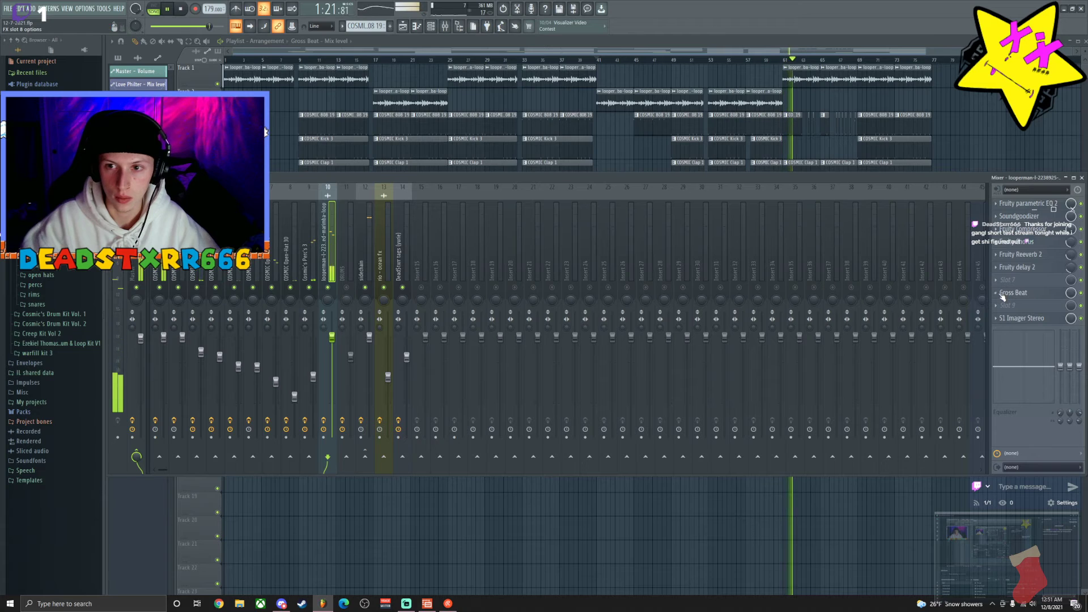
# Delete Gross Beat from effect slot 8 of the marimba loop's mixer track.
pyautogui.rightClick(1000, 295)
pyautogui.click(1002, 311)
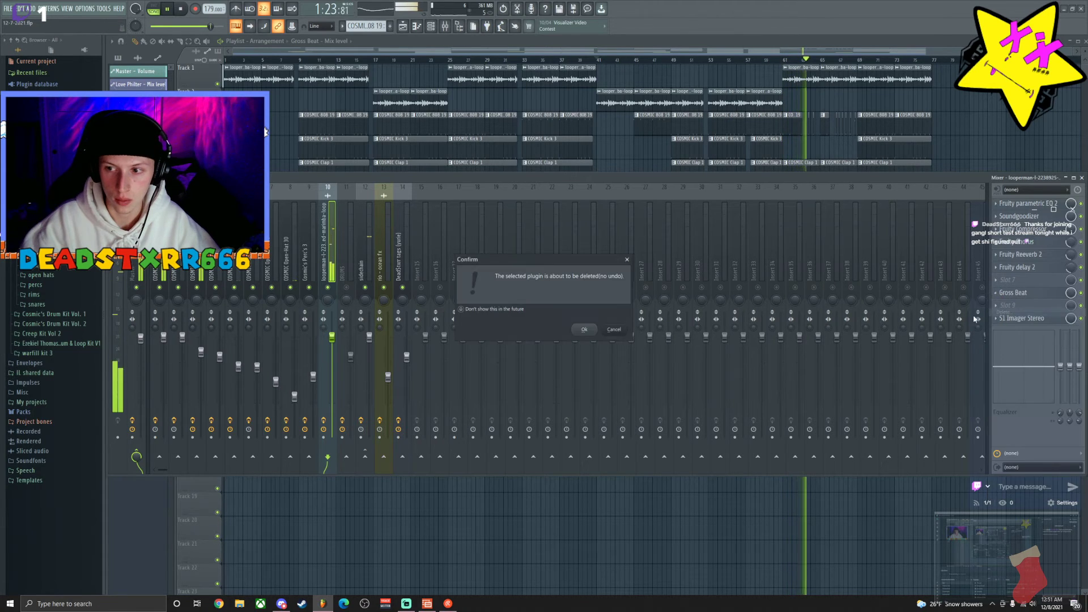
pyautogui.click(584, 329)
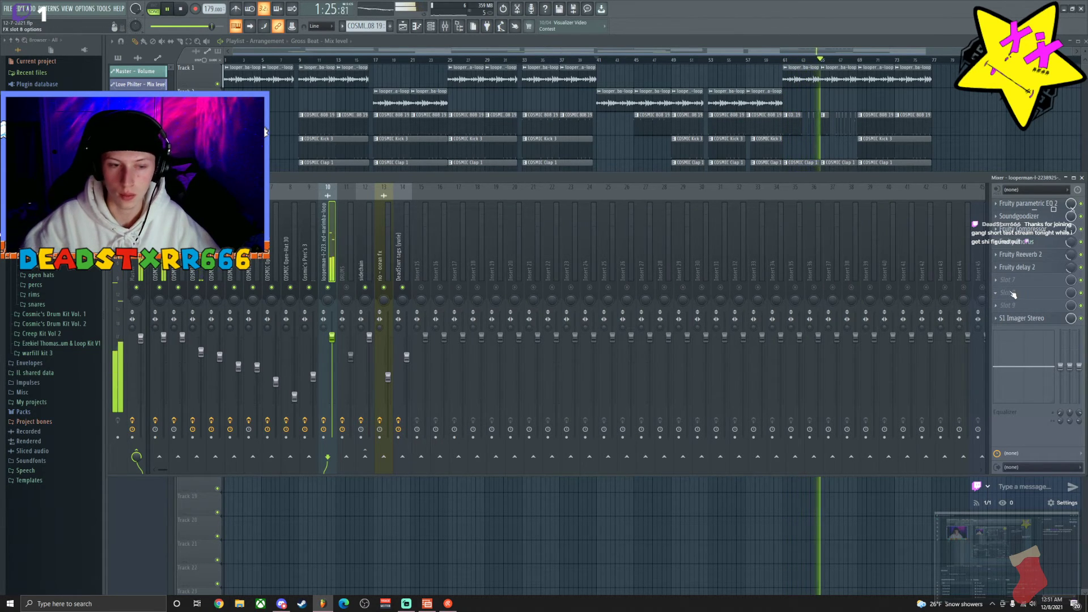
# Load Saturn 2 into effect slot 8 of the marimba loop's mixer track with the lo-fi preset Antique Public Address.
pyautogui.click(1013, 295)
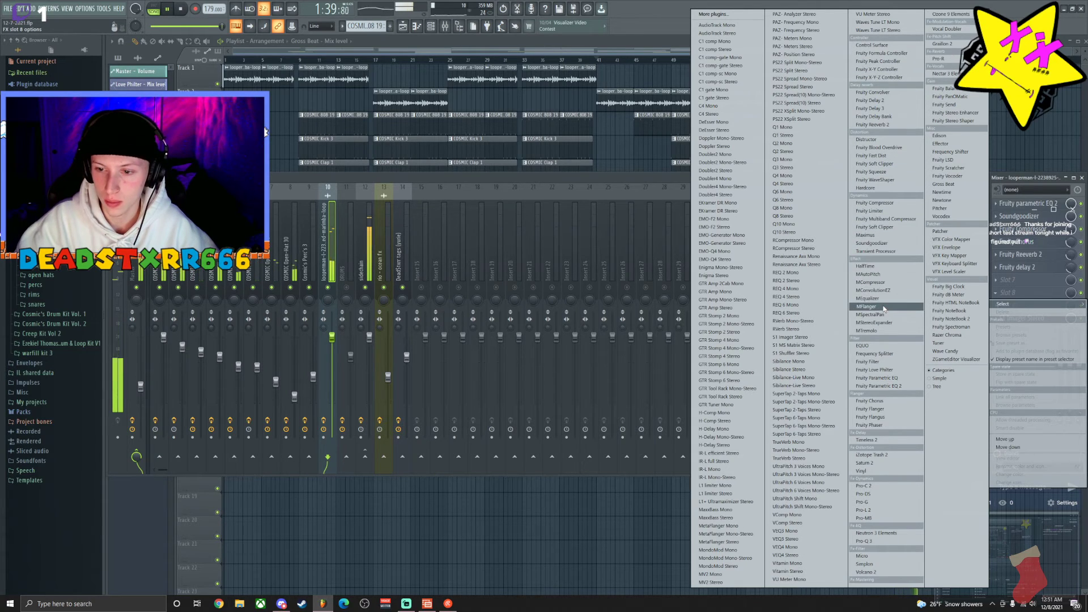
pyautogui.click(873, 463)
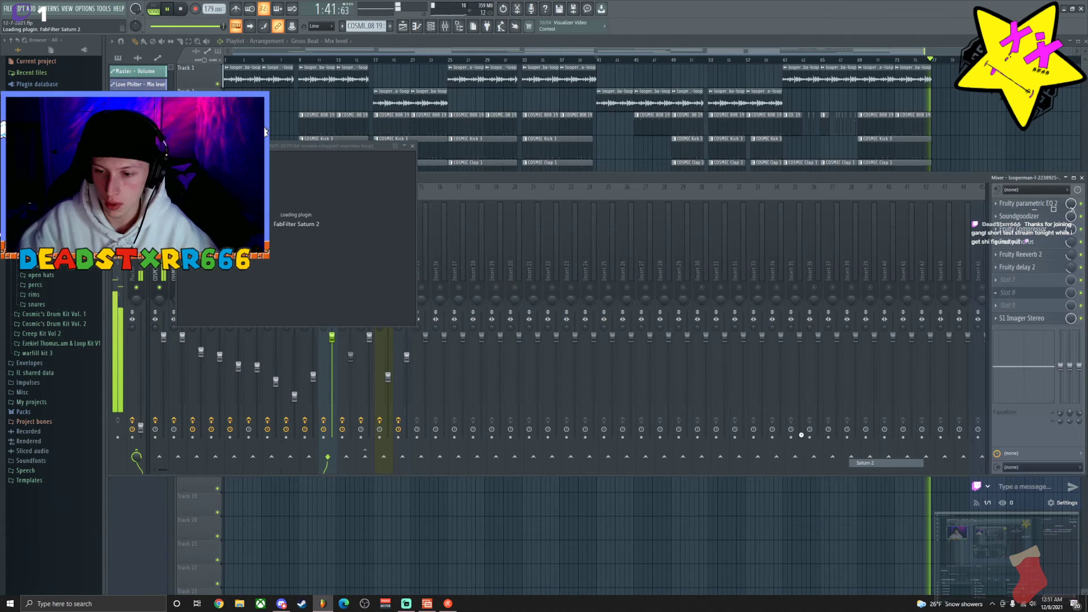
pyautogui.click(425, 160)
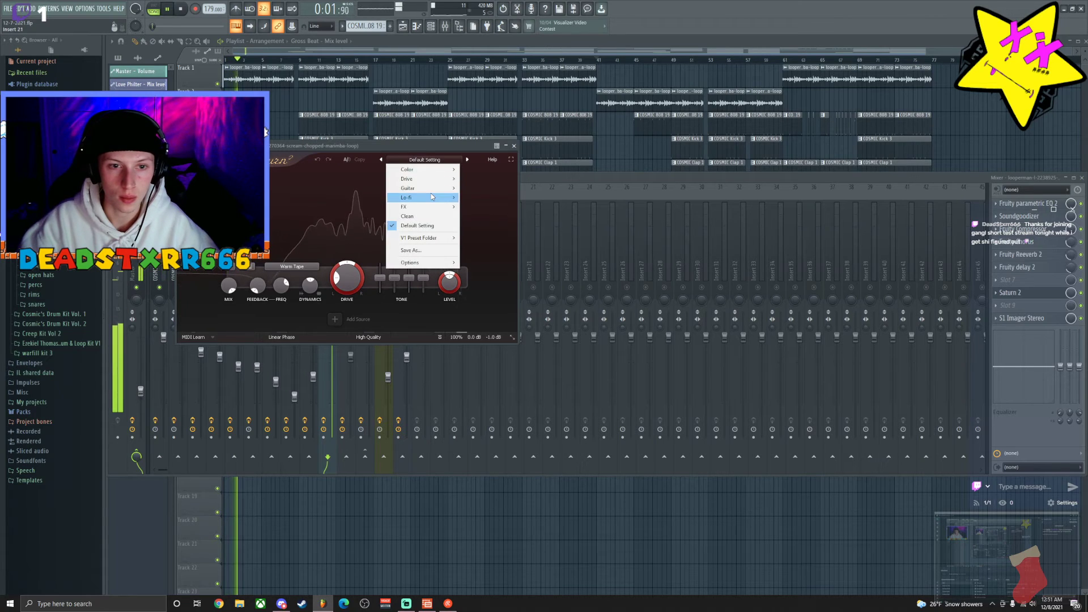
pyautogui.moveTo(432, 196)
pyautogui.click(499, 206)
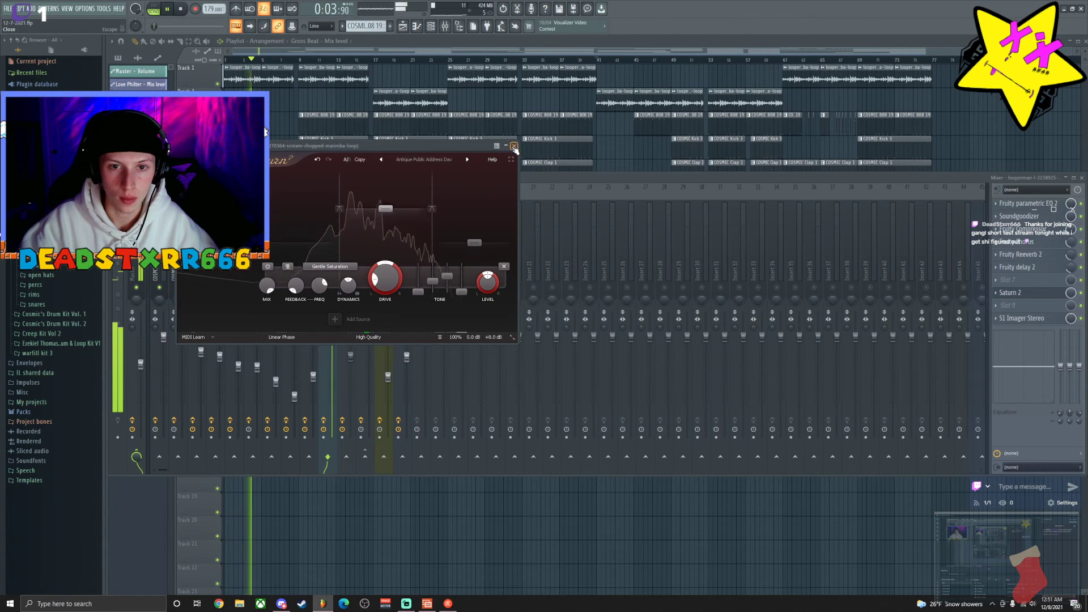
pyautogui.click(513, 146)
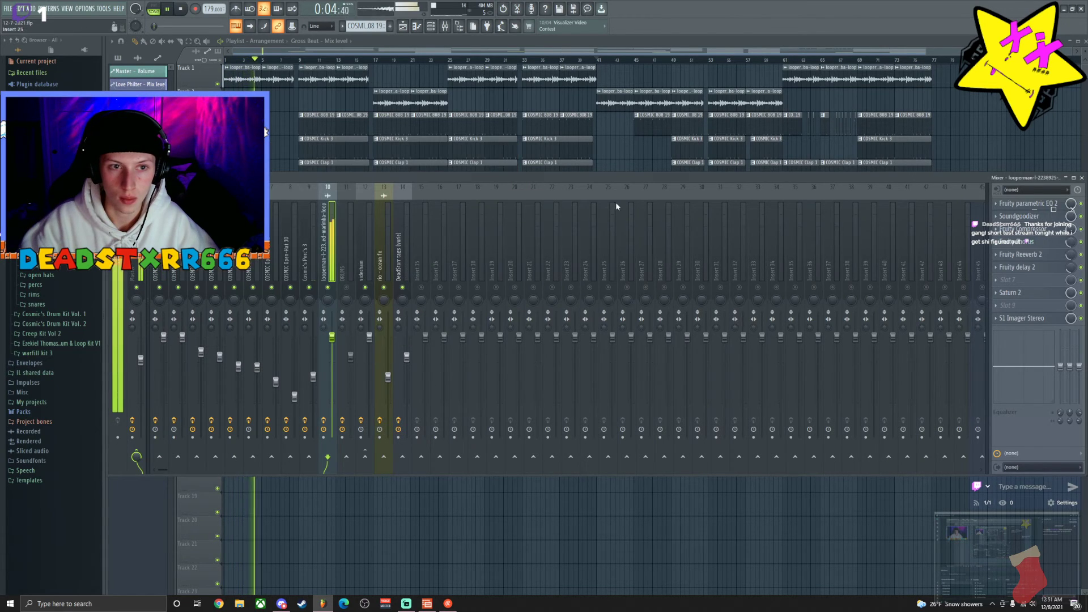
# Create a Saturn 2 mix level automation clip that falls to zero at bar 9 and rises again from bar 69.
pyautogui.rightClick(1070, 294)
pyautogui.click(1047, 358)
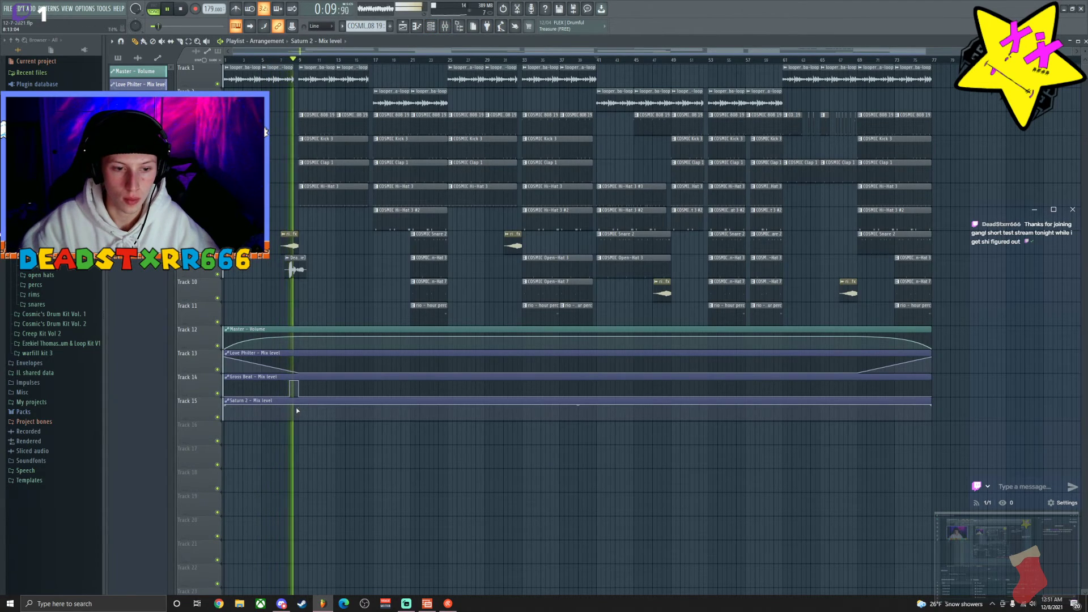
pyautogui.press('space')
pyautogui.moveTo(299, 408); pyautogui.dragTo(302, 423)
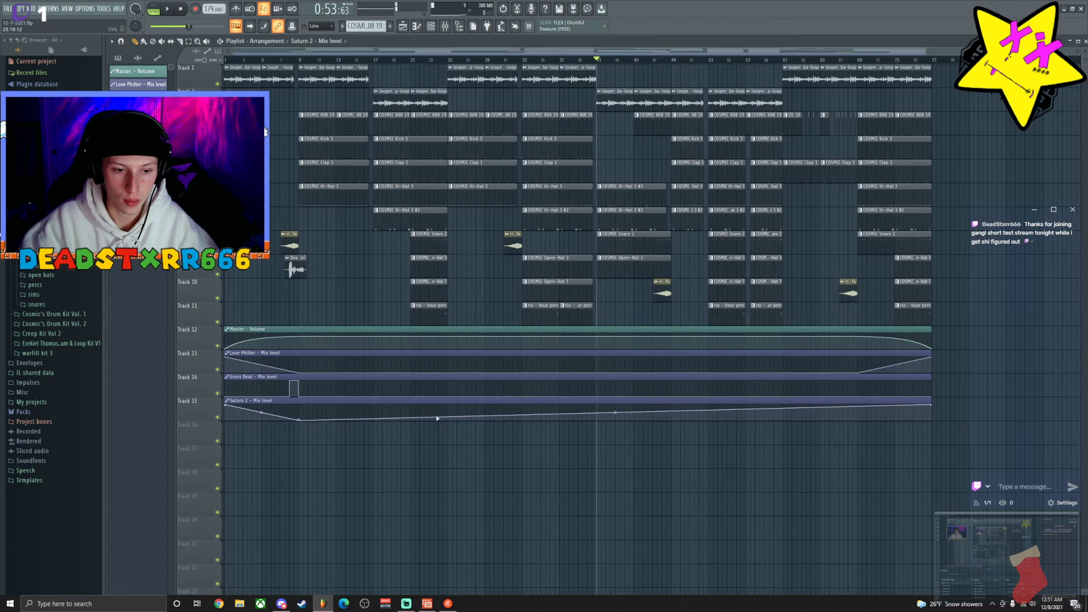
pyautogui.moveTo(860, 410); pyautogui.dragTo(862, 427)
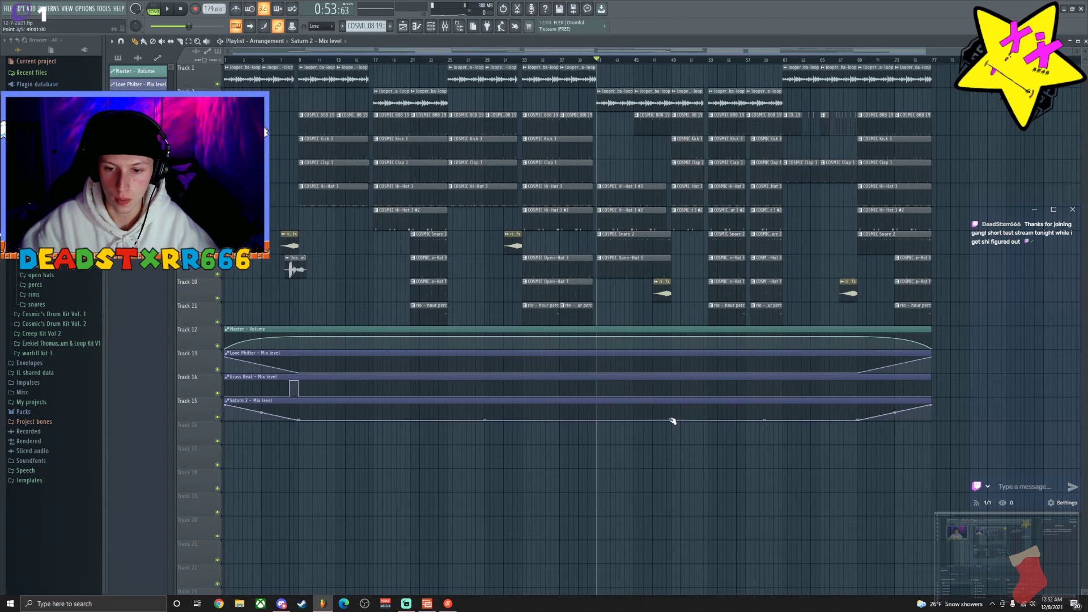
# Add a low raised section to the Saturn 2 mix level automation from bar 41 to 49, levelling it while auditioning the passage.
pyautogui.moveTo(672, 420); pyautogui.dragTo(673, 416)
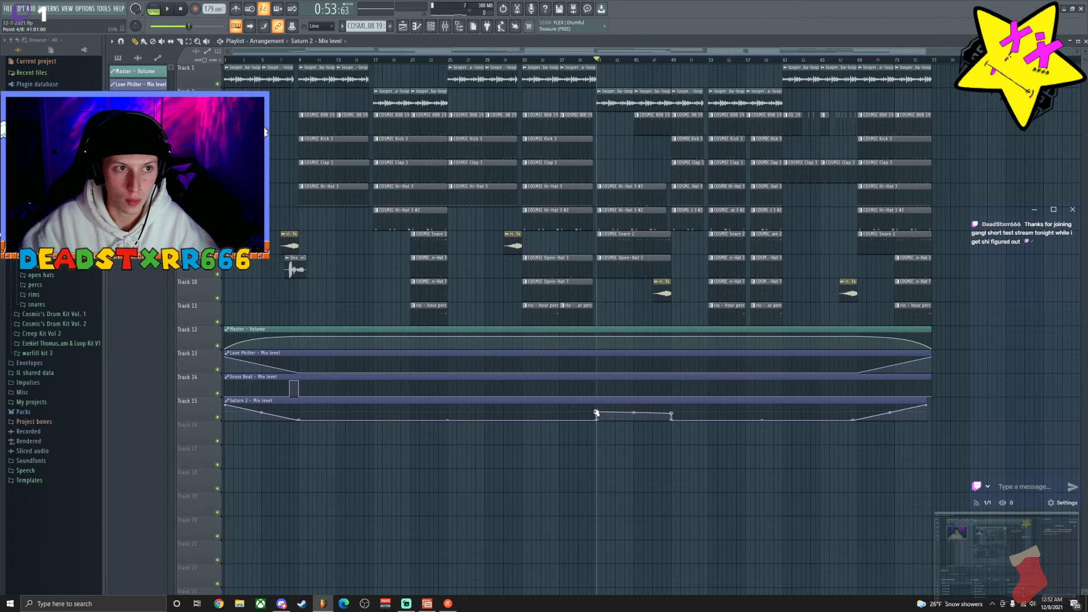
pyautogui.press('space')
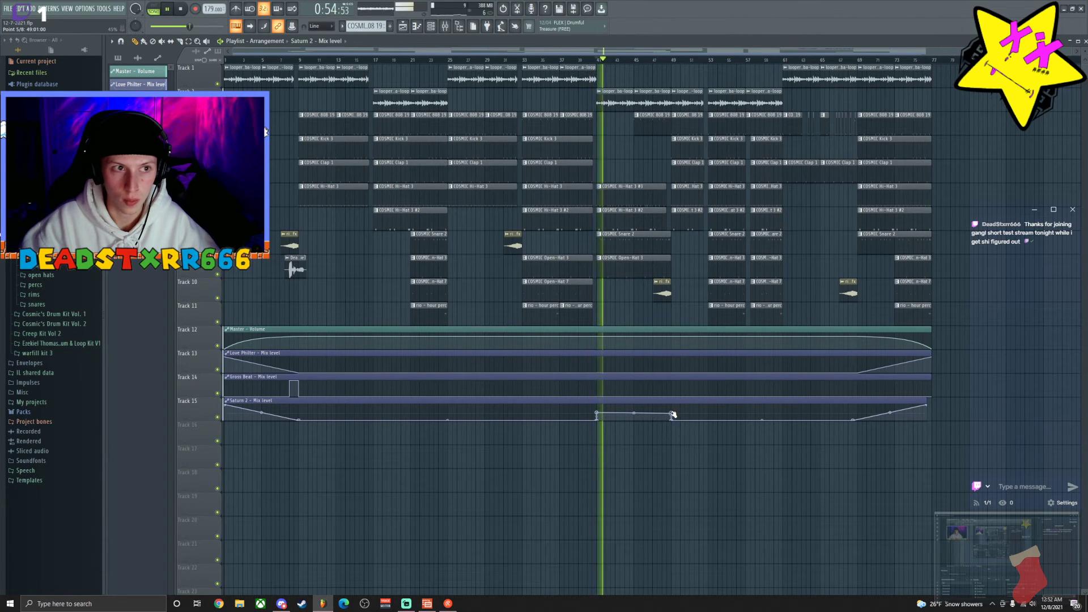
pyautogui.moveTo(672, 414); pyautogui.dragTo(672, 416)
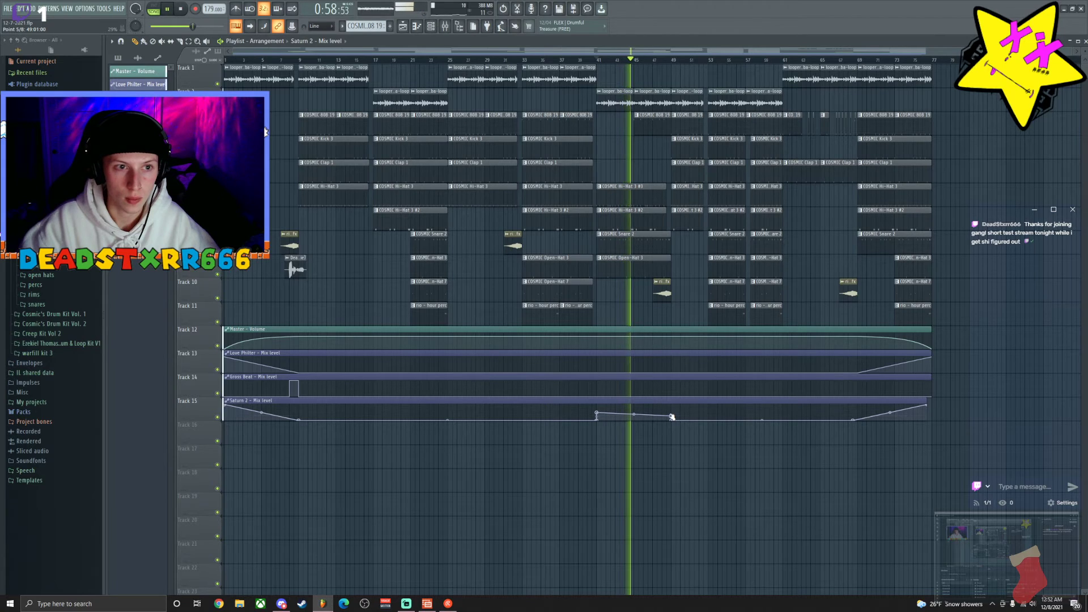
pyautogui.press('space')
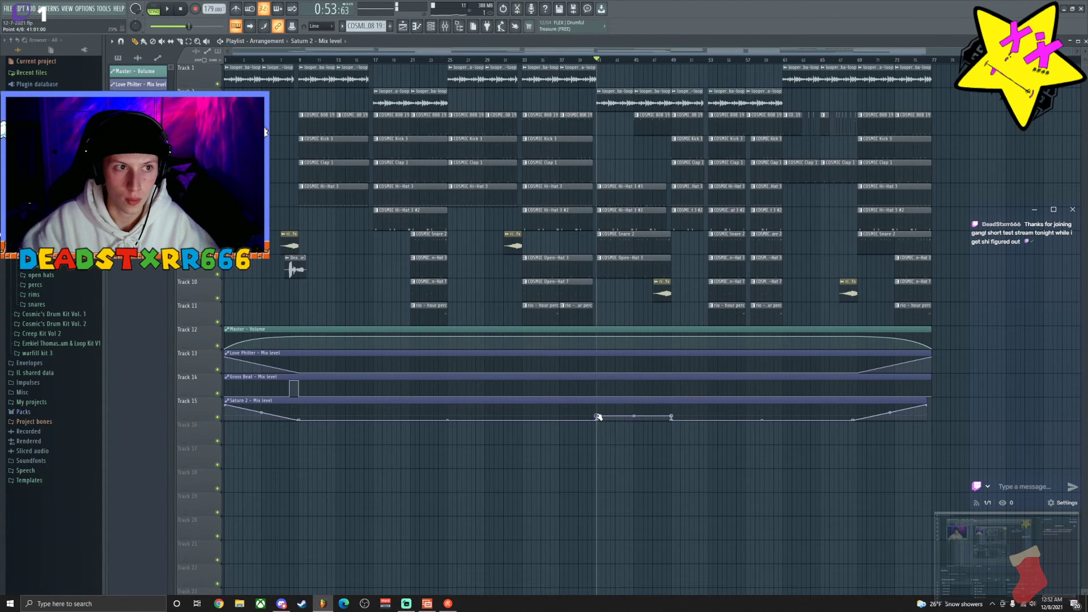
pyautogui.press('space')
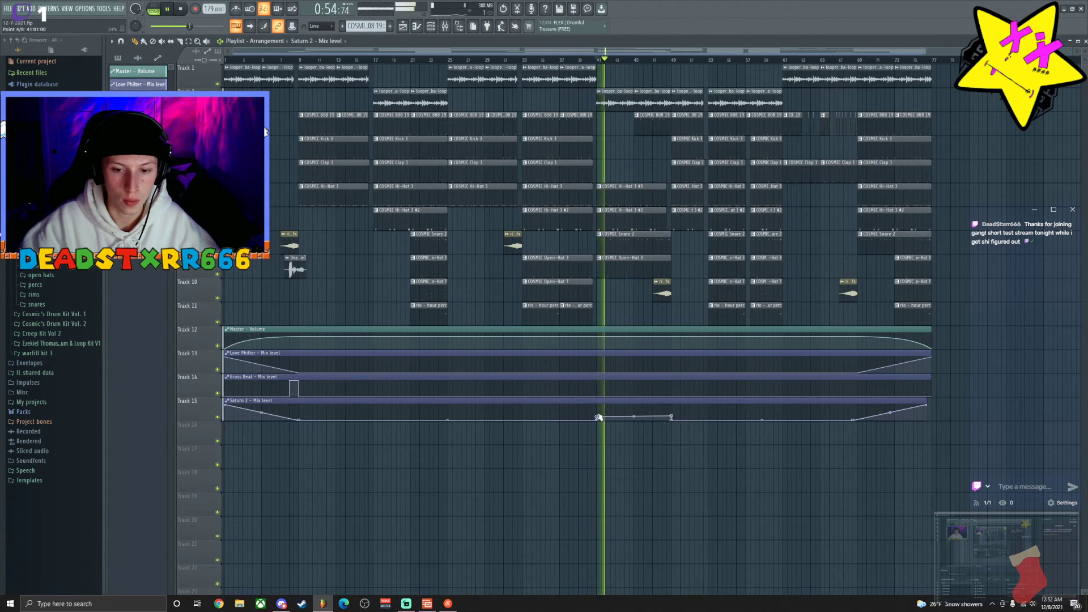
pyautogui.press('space')
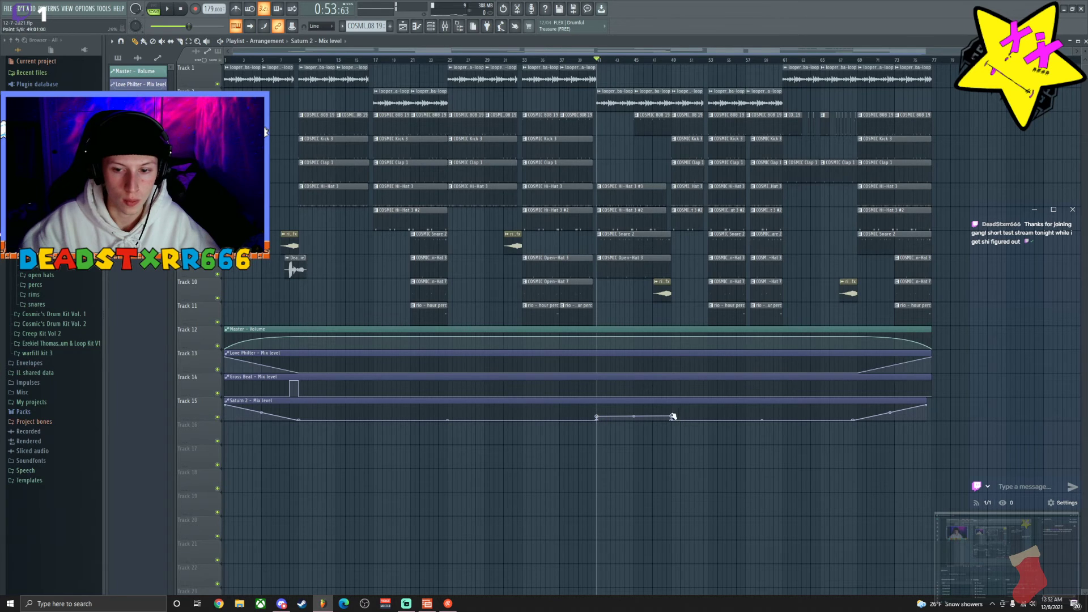
pyautogui.press('space')
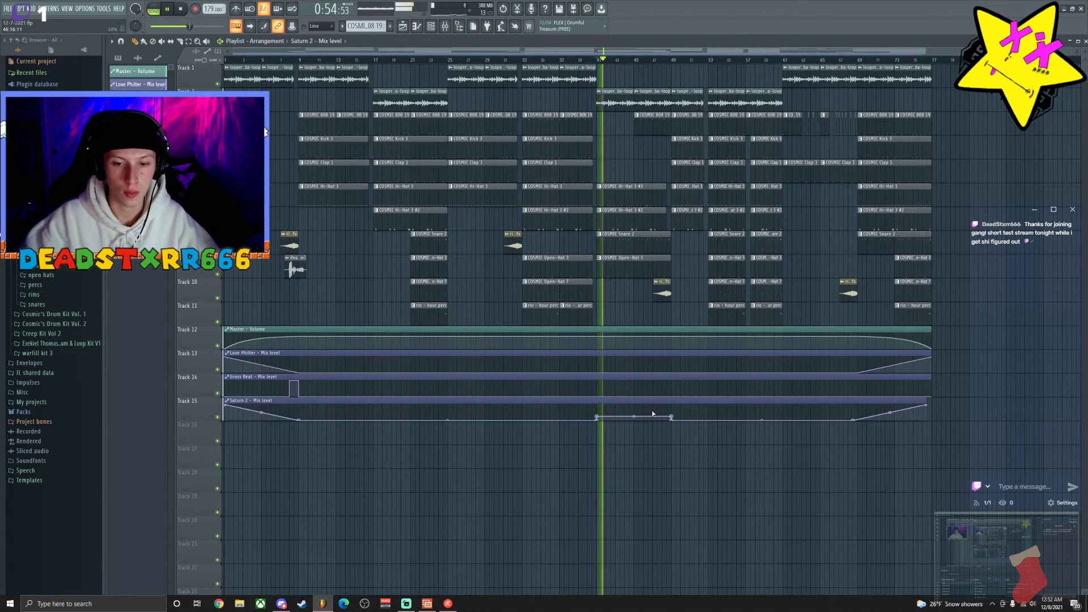
pyautogui.press('space')
# Play back the arrangement from the middle and from the start, and save the project.
pyautogui.click(547, 59)
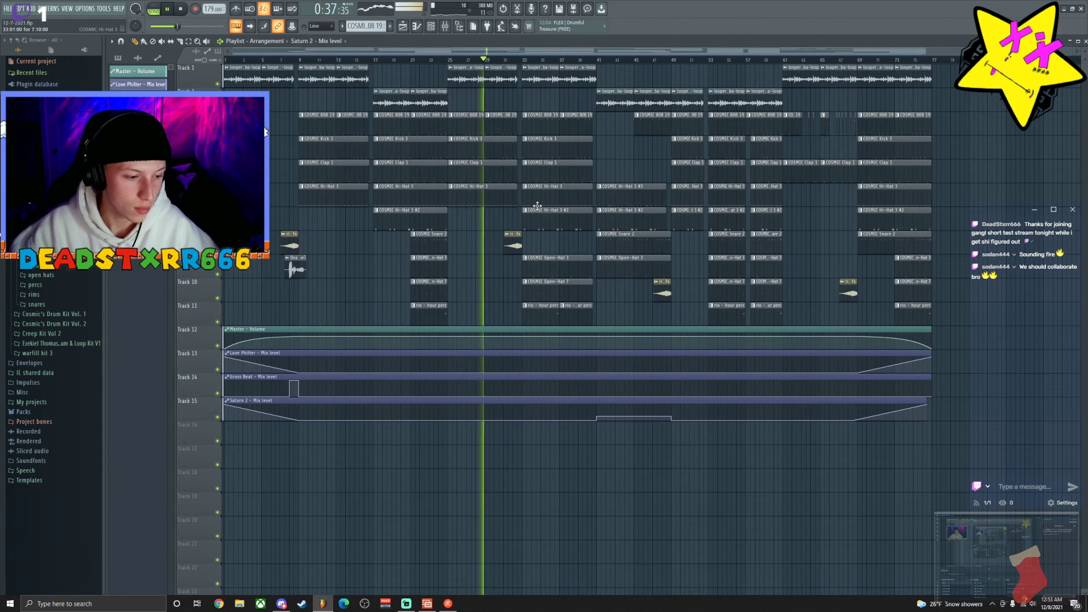
pyautogui.press('space')
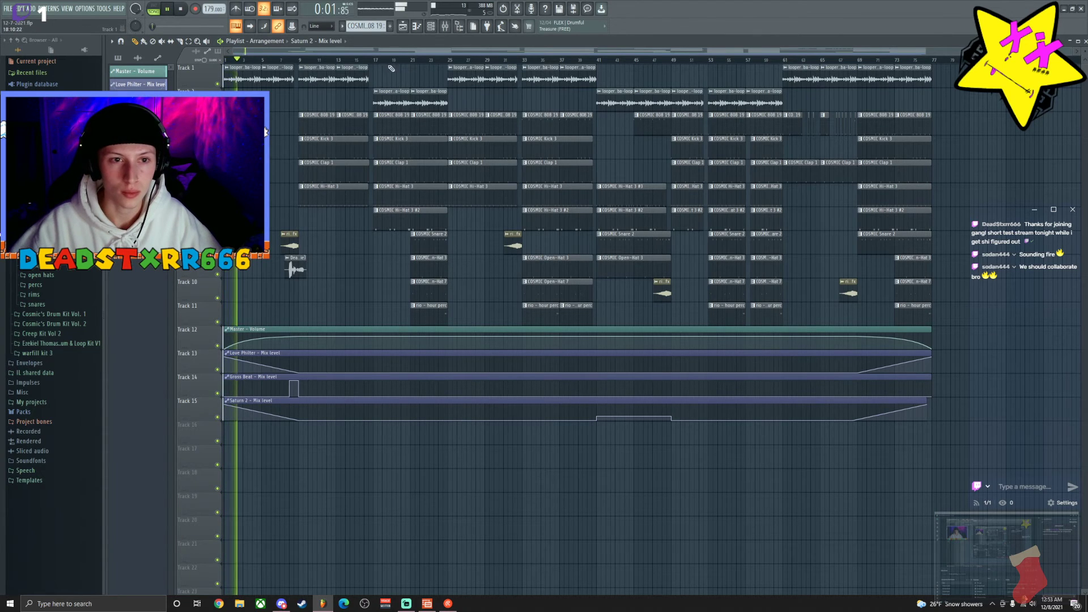
pyautogui.hotkey('ctrl', 's')
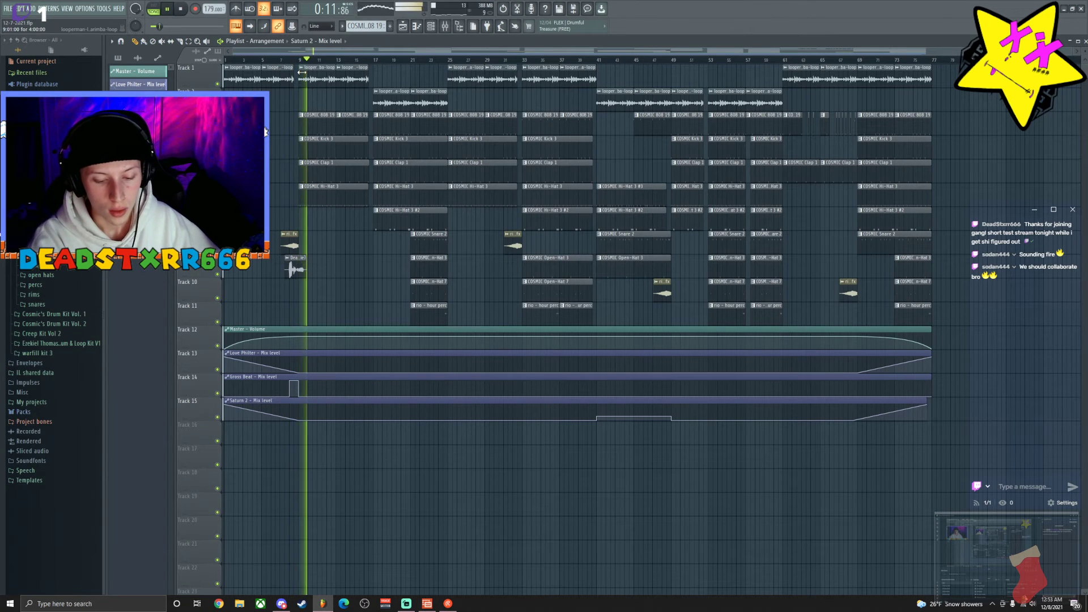
pyautogui.hotkey('ctrl', 's')
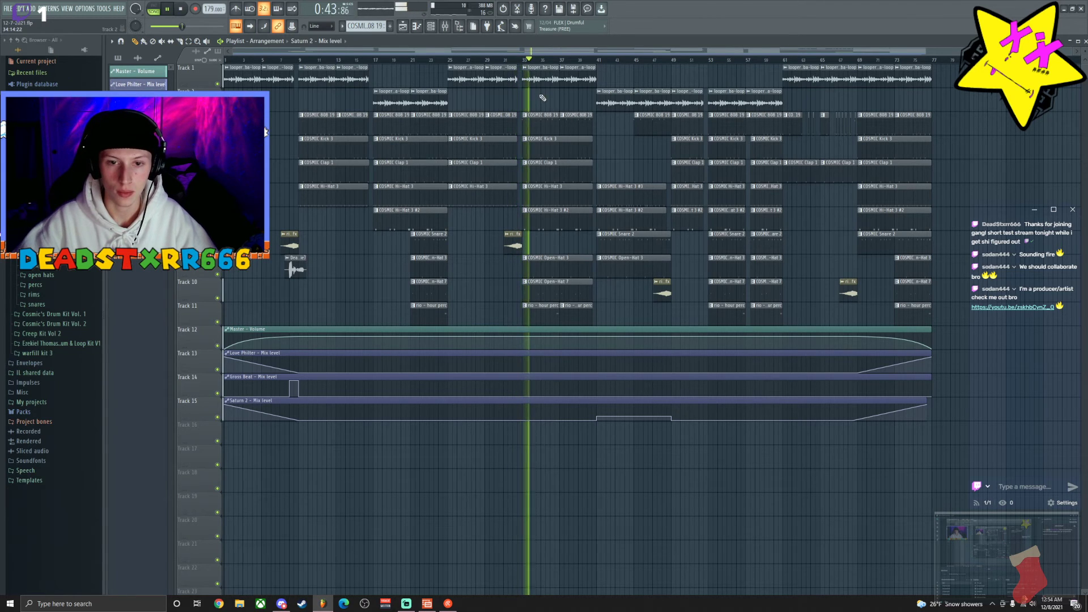
# Check the mixer and the channel rack while the arrangement plays to its end, and stop playback.
pyautogui.click(446, 26)
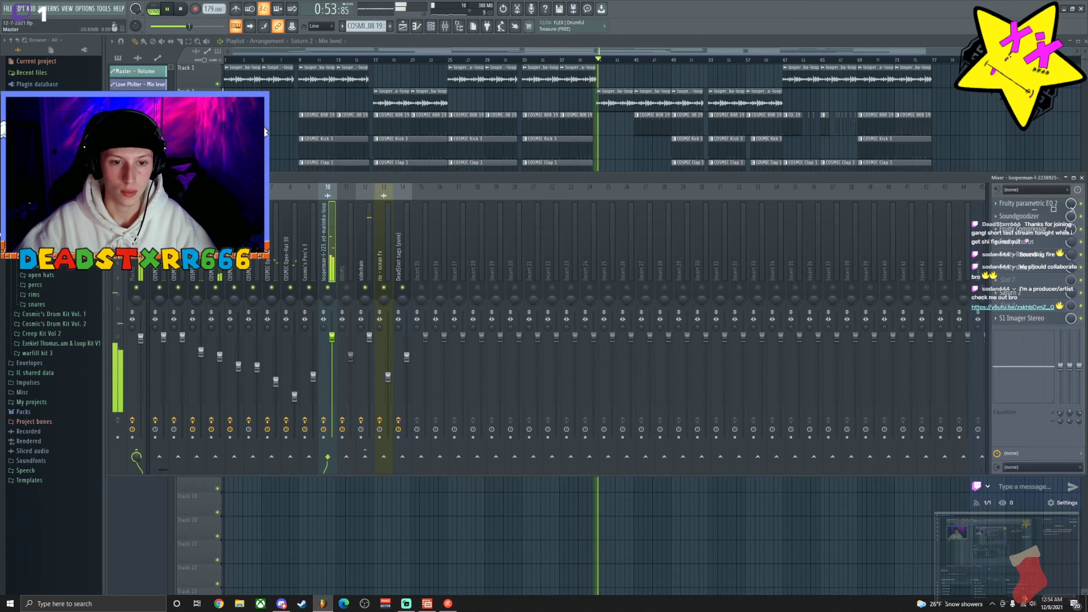
pyautogui.click(439, 26)
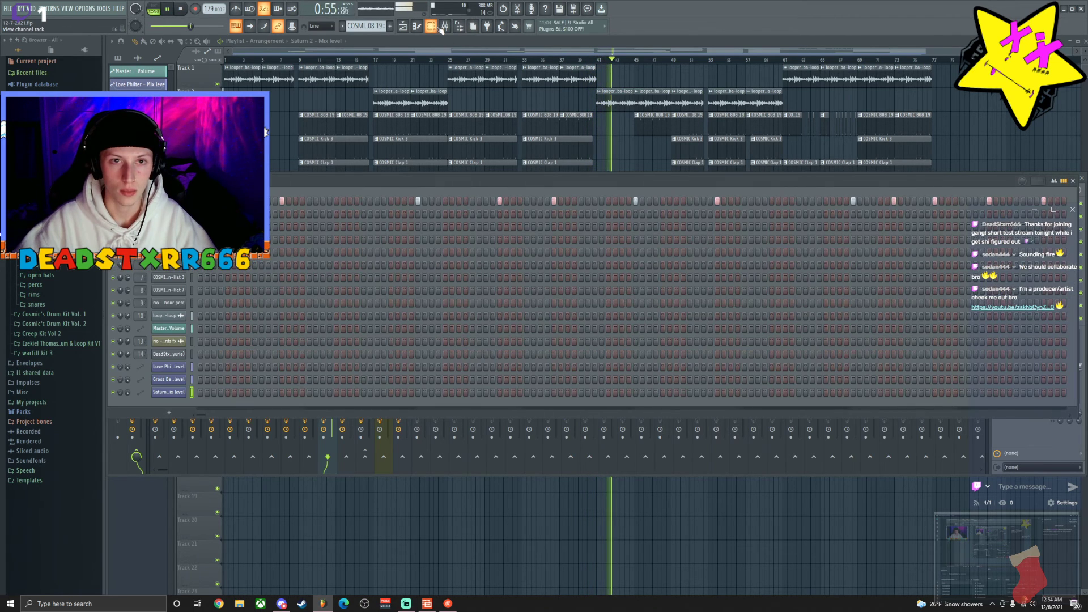
pyautogui.click(439, 26)
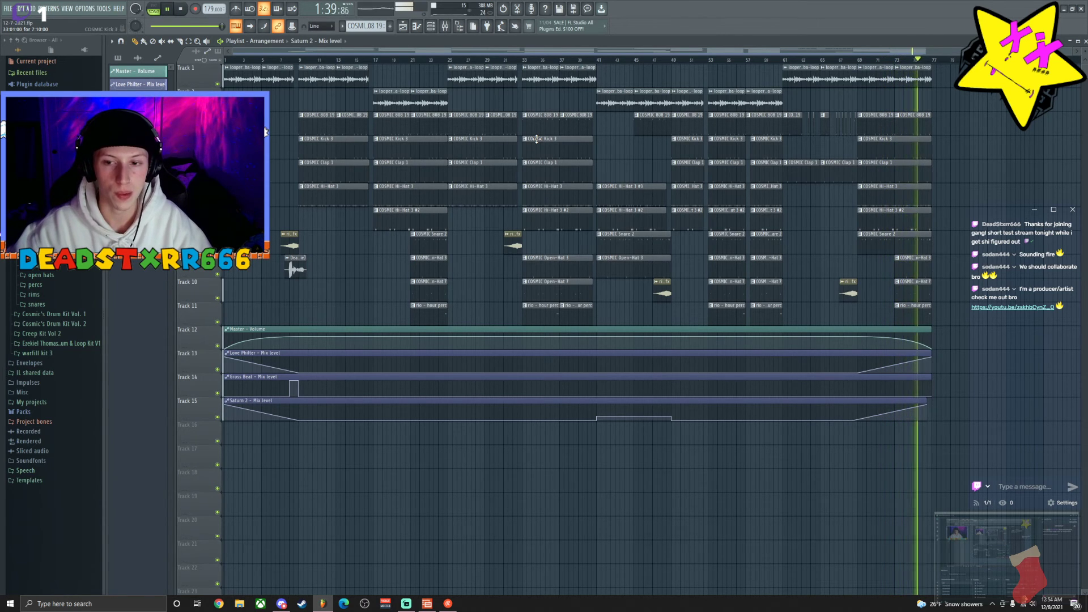
pyautogui.press('space')
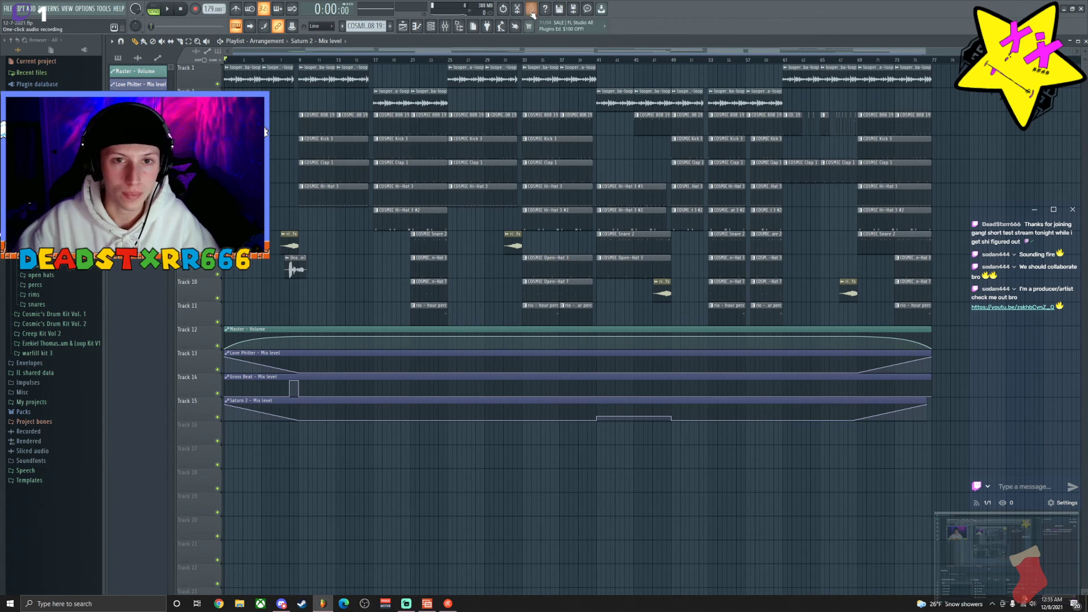
# Review the effect chains of the producer tag, marimba loop, DRUMS, percussion and Master mixer tracks.
pyautogui.click(454, 27)
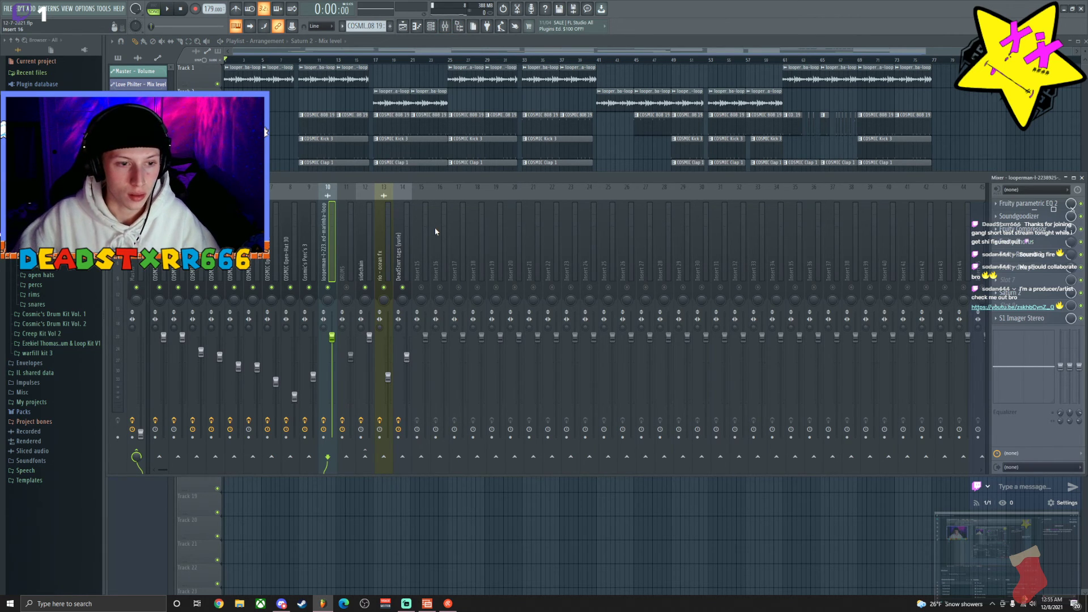
pyautogui.click(406, 262)
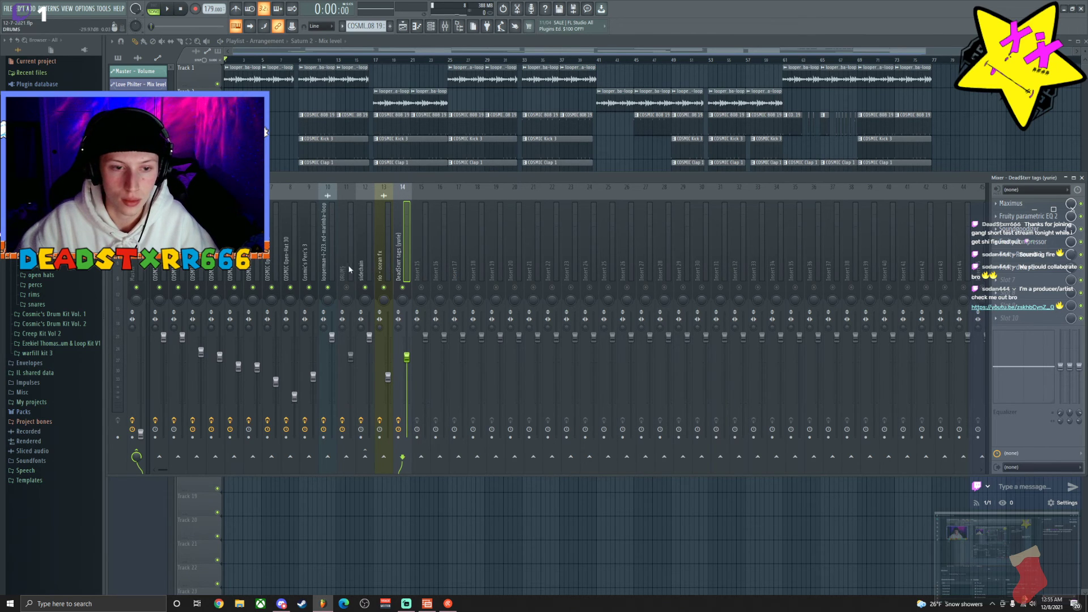
pyautogui.click(330, 272)
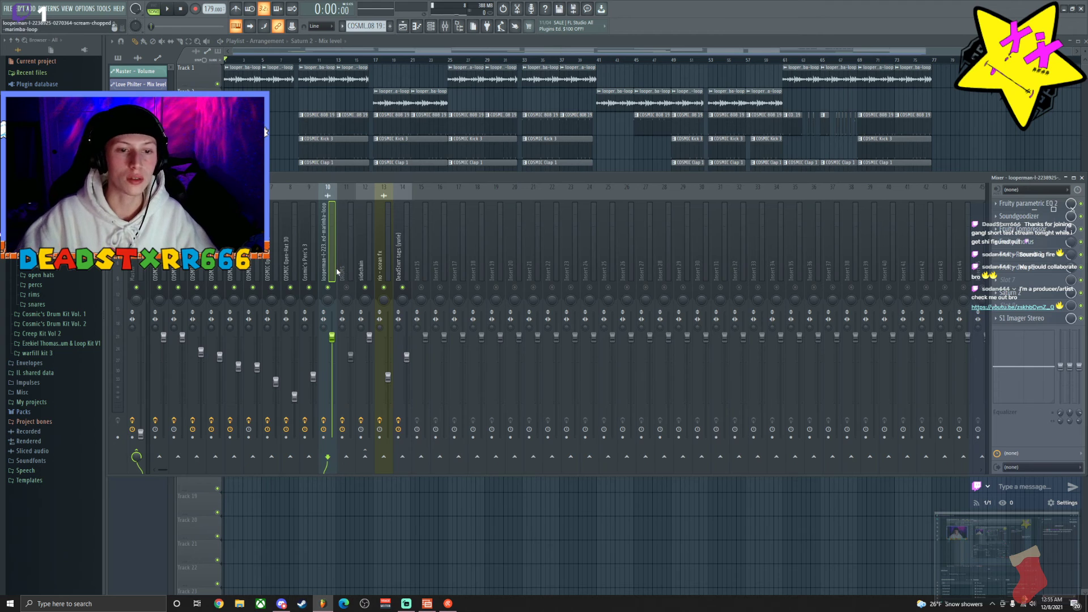
pyautogui.click(346, 272)
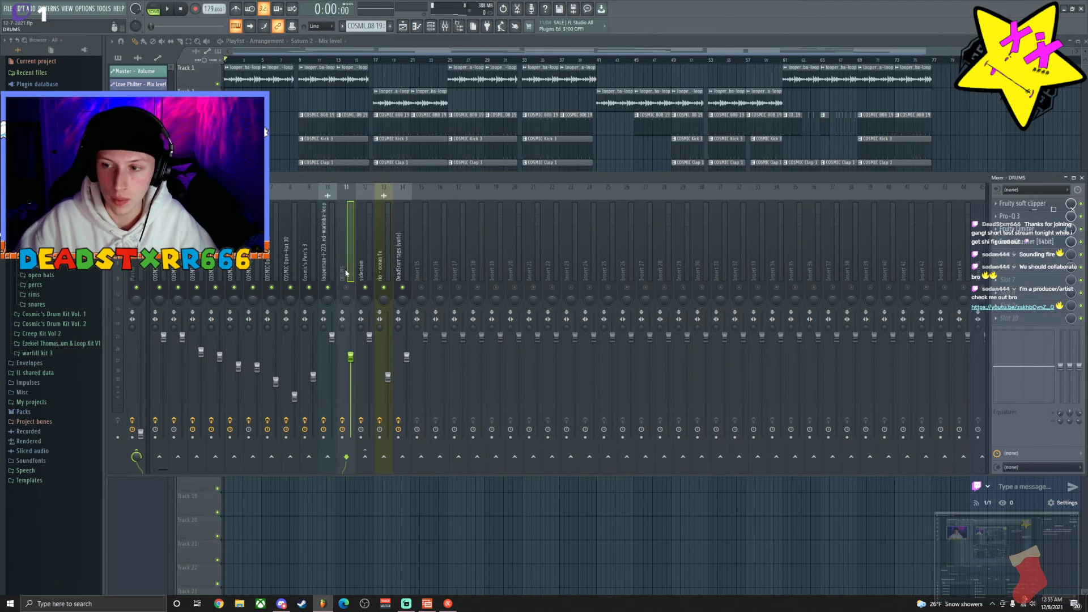
pyautogui.click(329, 272)
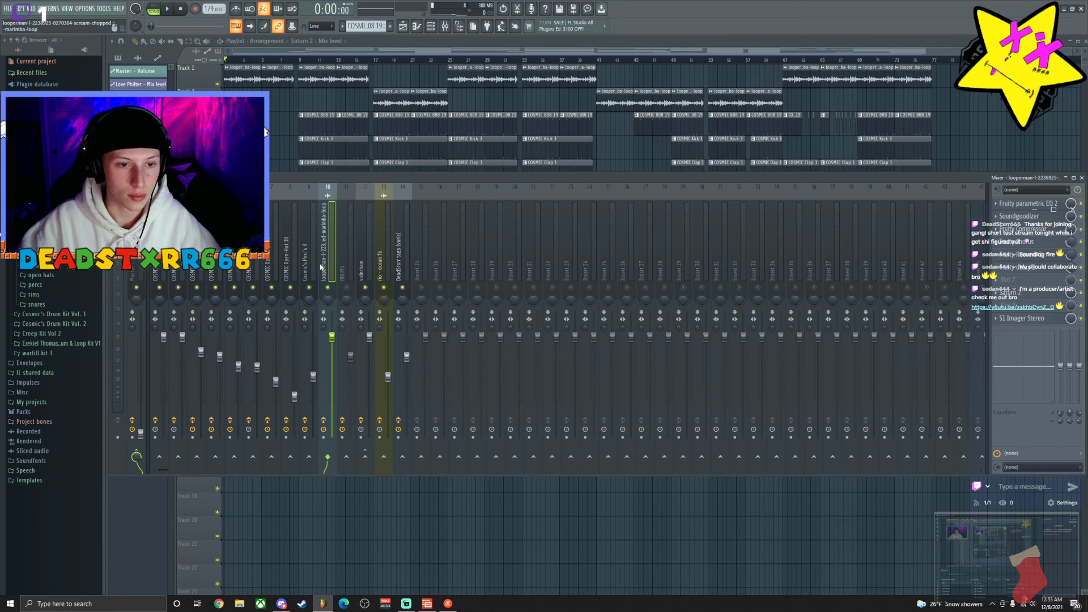
pyautogui.click(311, 266)
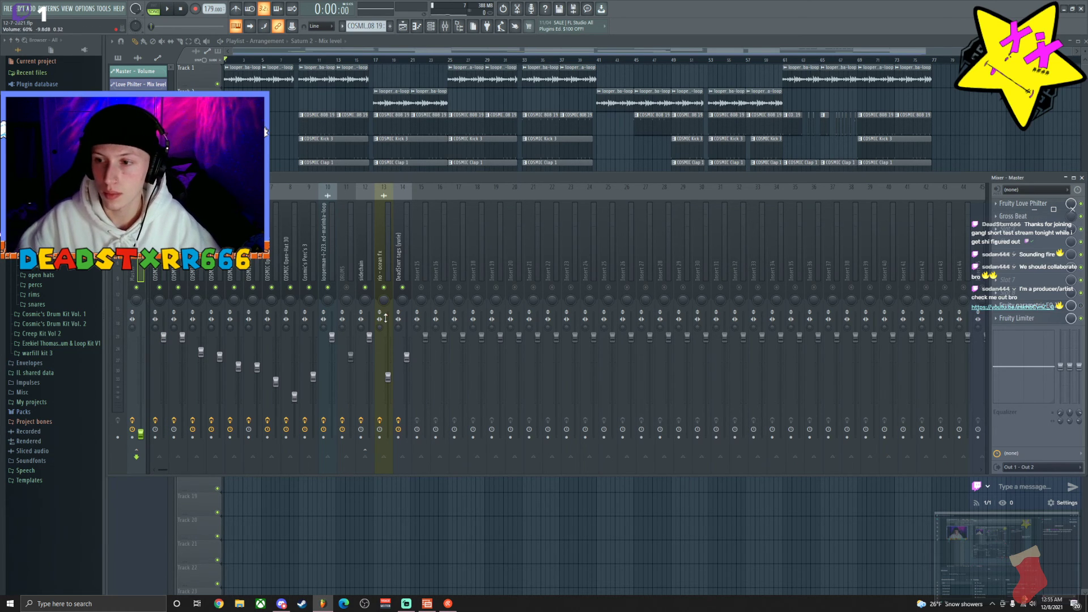
pyautogui.click(446, 26)
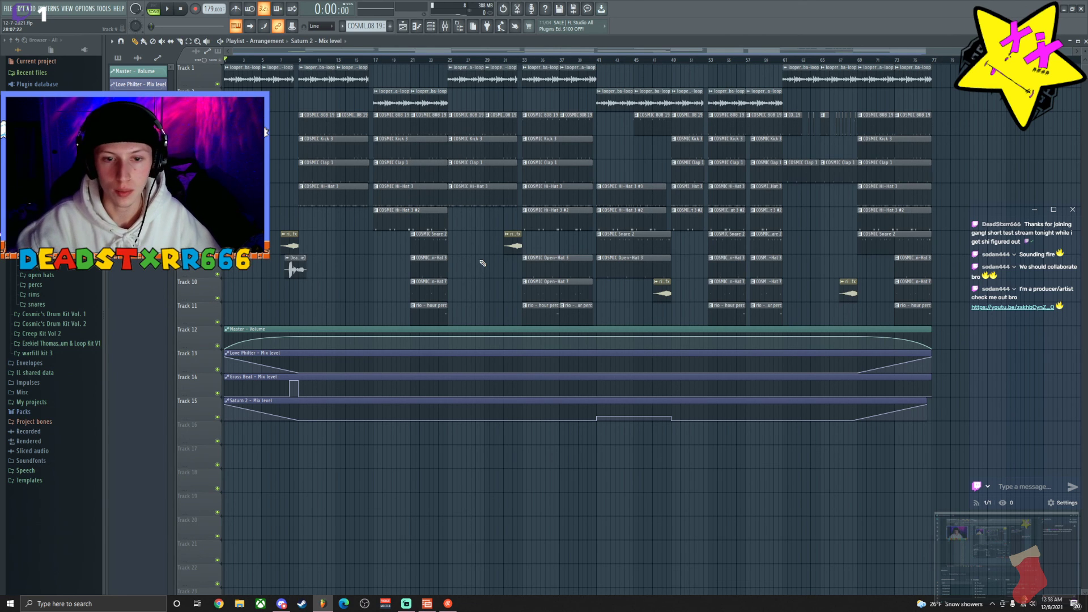
# Look over the finished playlist and switch to Streamlabs Desktop.
pyautogui.scroll(-1, 483, 263)
pyautogui.scroll(1, 482, 263)
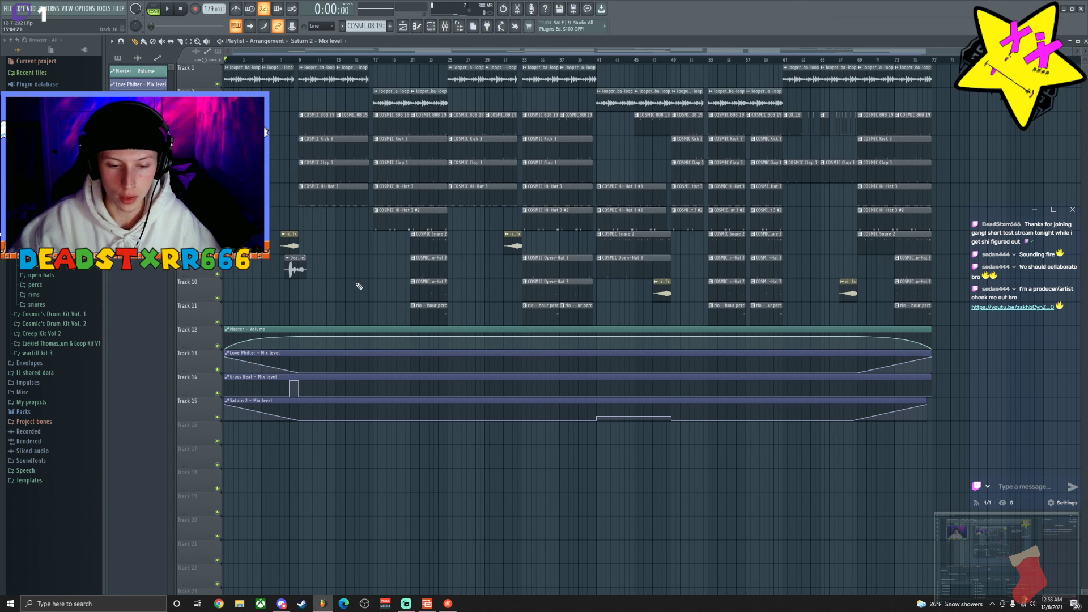
pyautogui.click(408, 603)
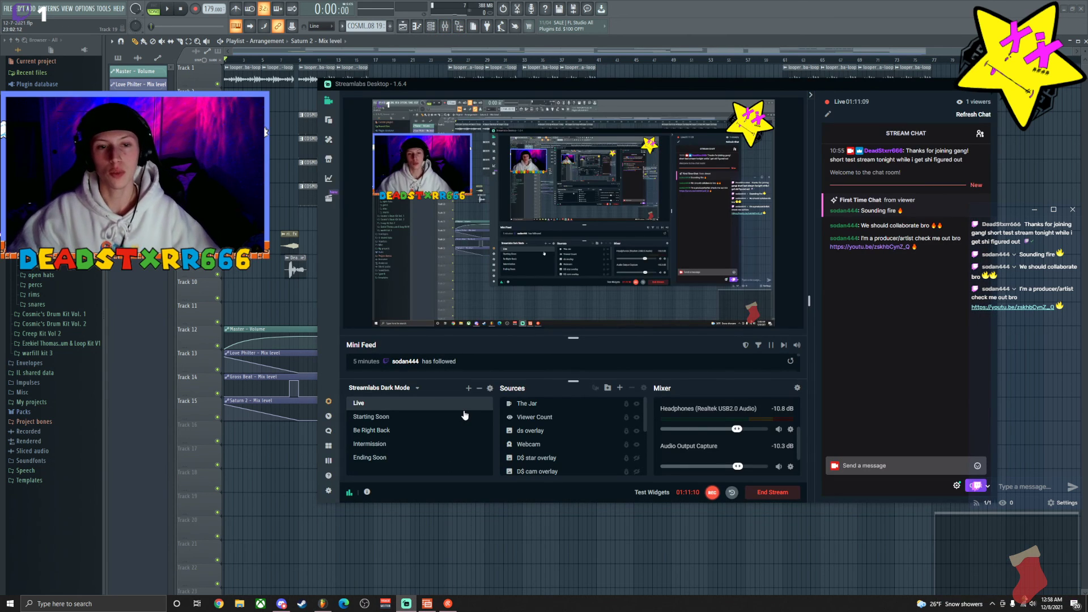